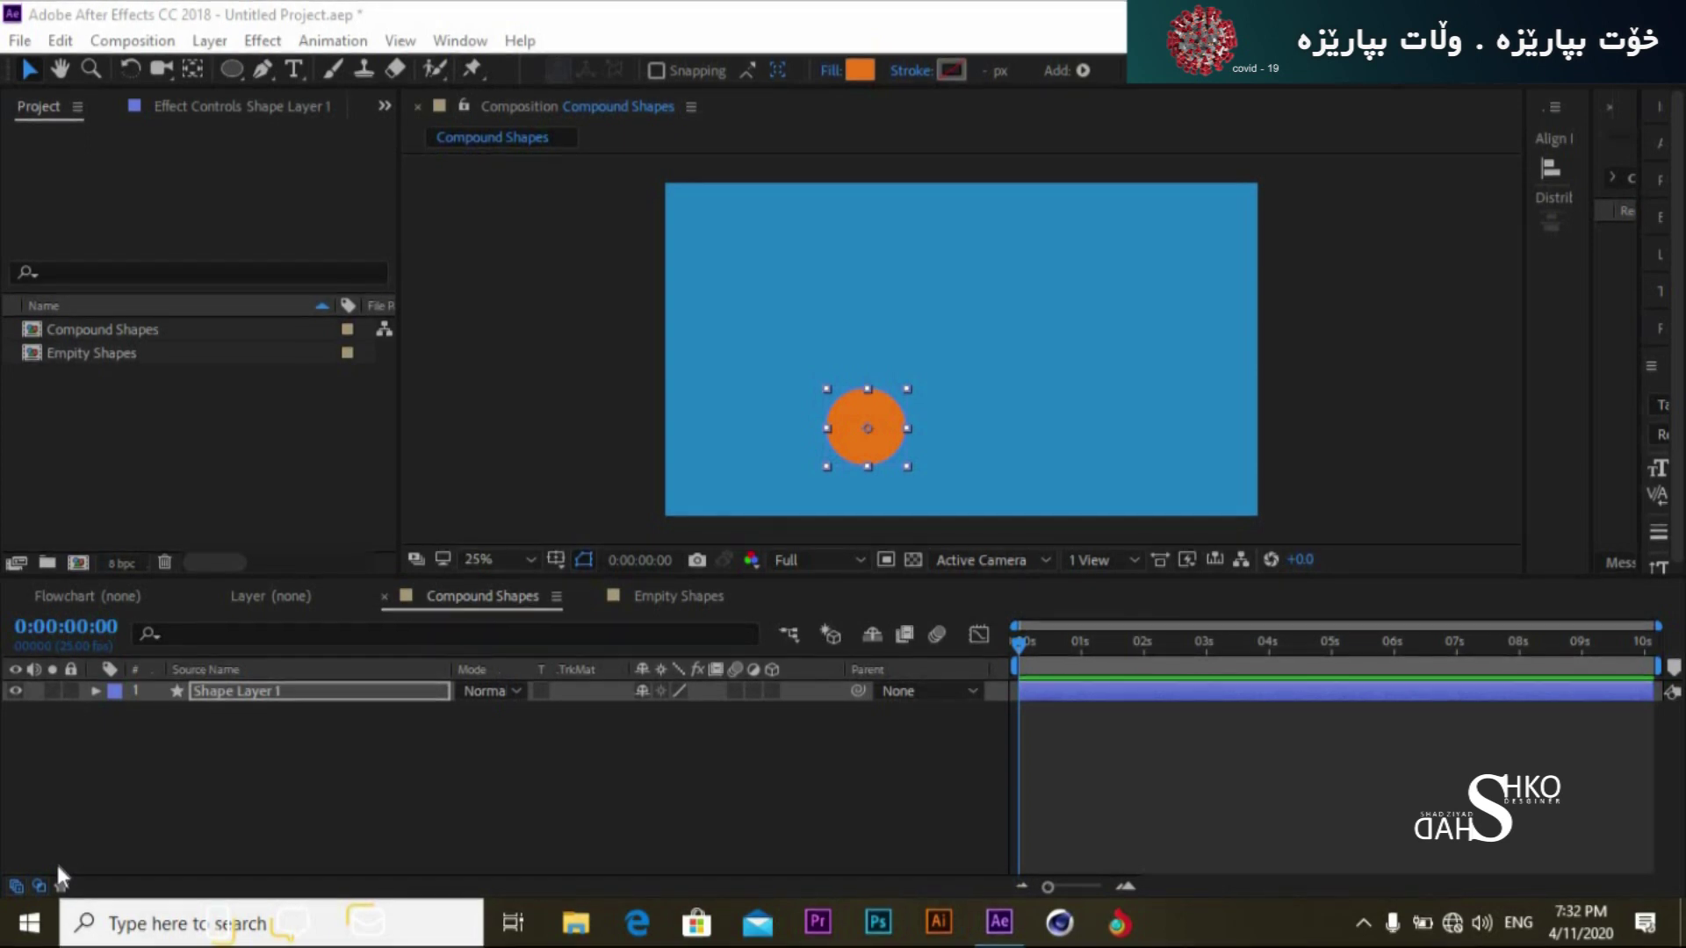
# Step: Try to rename the Ellipse 1 group inside Shape Layer 1 to "Ellipse"
pyautogui.click(234, 692)
pyautogui.click(94, 692)
pyautogui.click(117, 713)
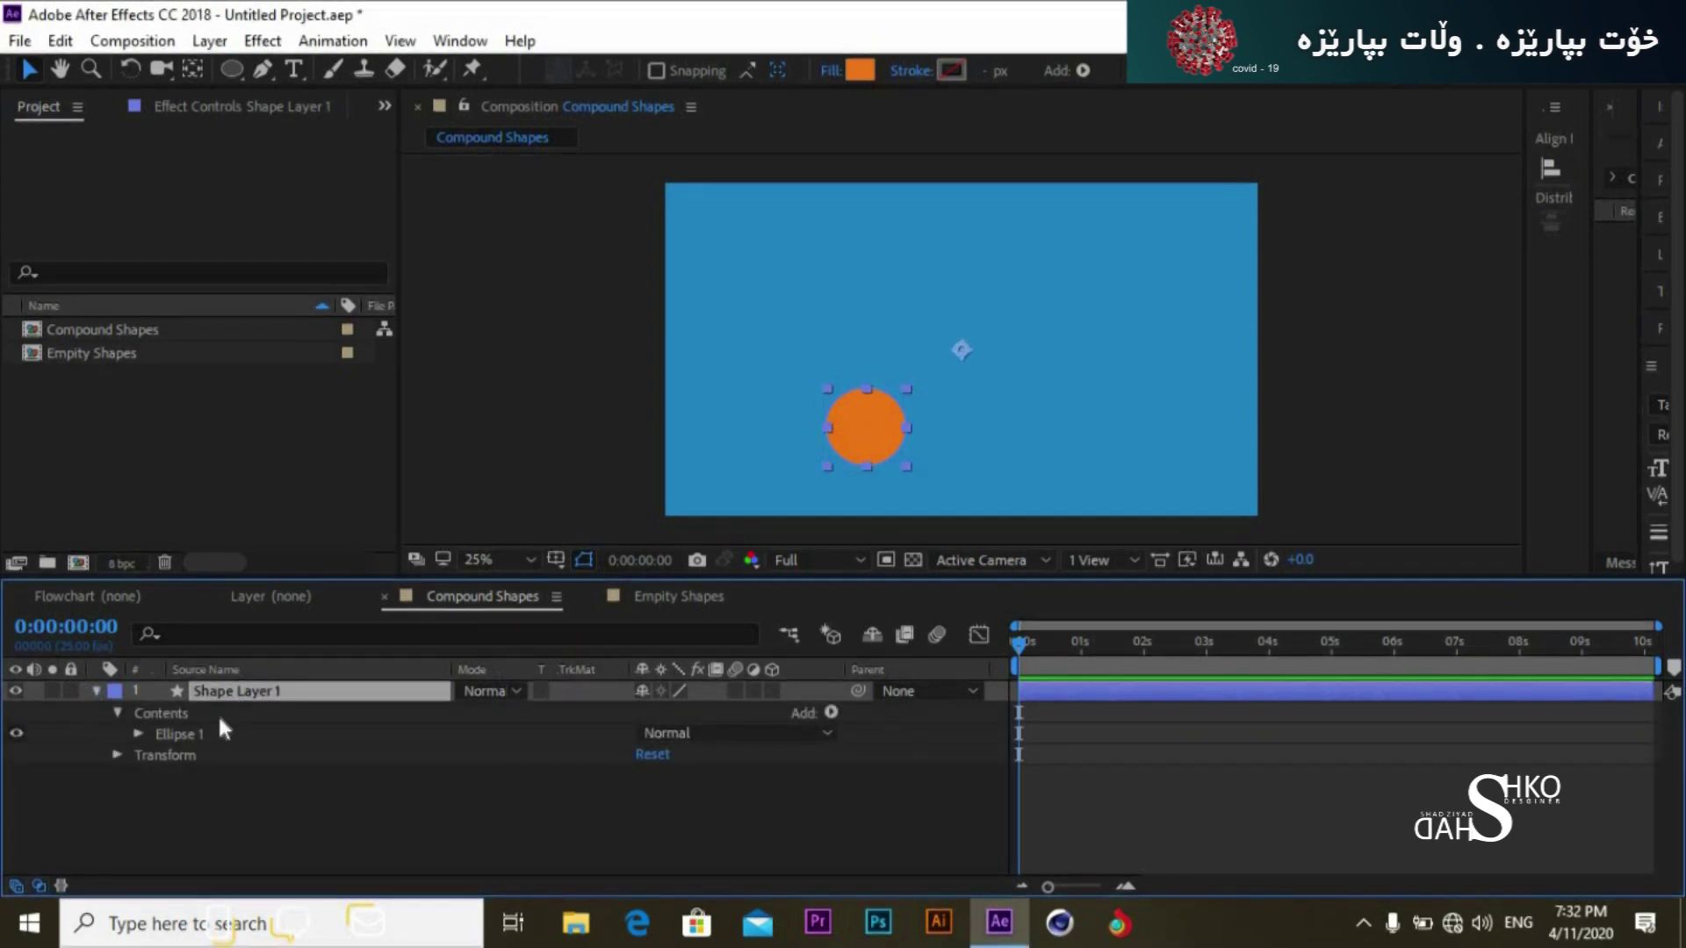
pyautogui.click(173, 735)
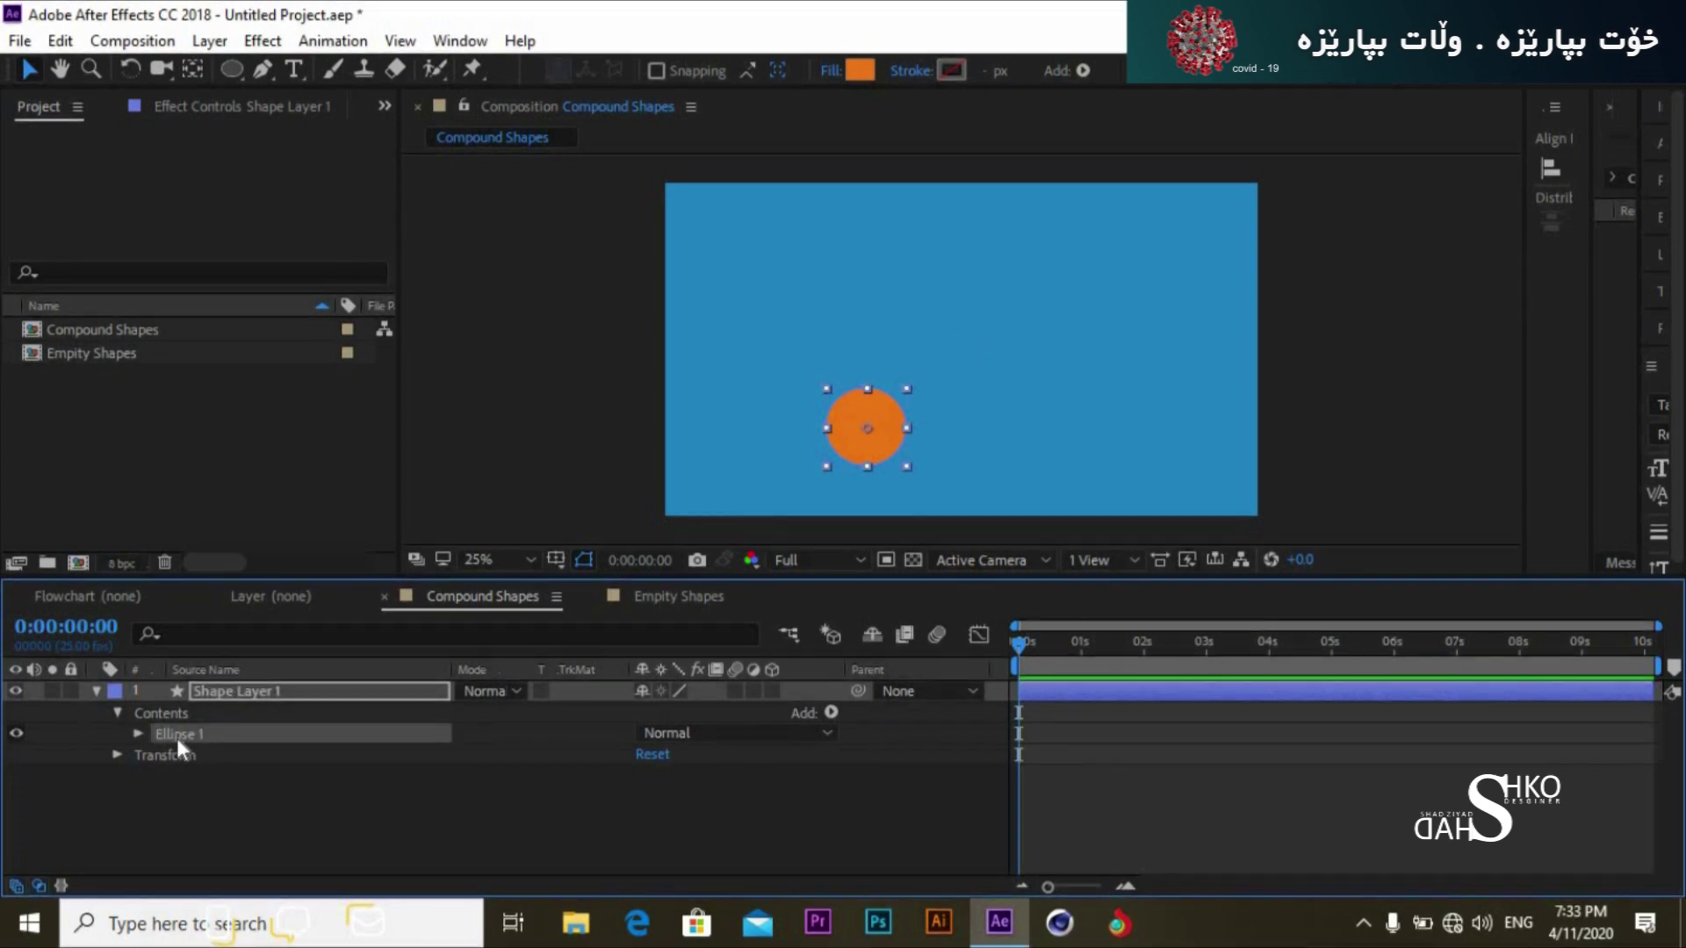
pyautogui.press('Return')
pyautogui.write('Ellipse')
pyautogui.press('Return')
pyautogui.hotkey('ctrl', 'z')
pyautogui.click(96, 693)
pyautogui.click(192, 730)
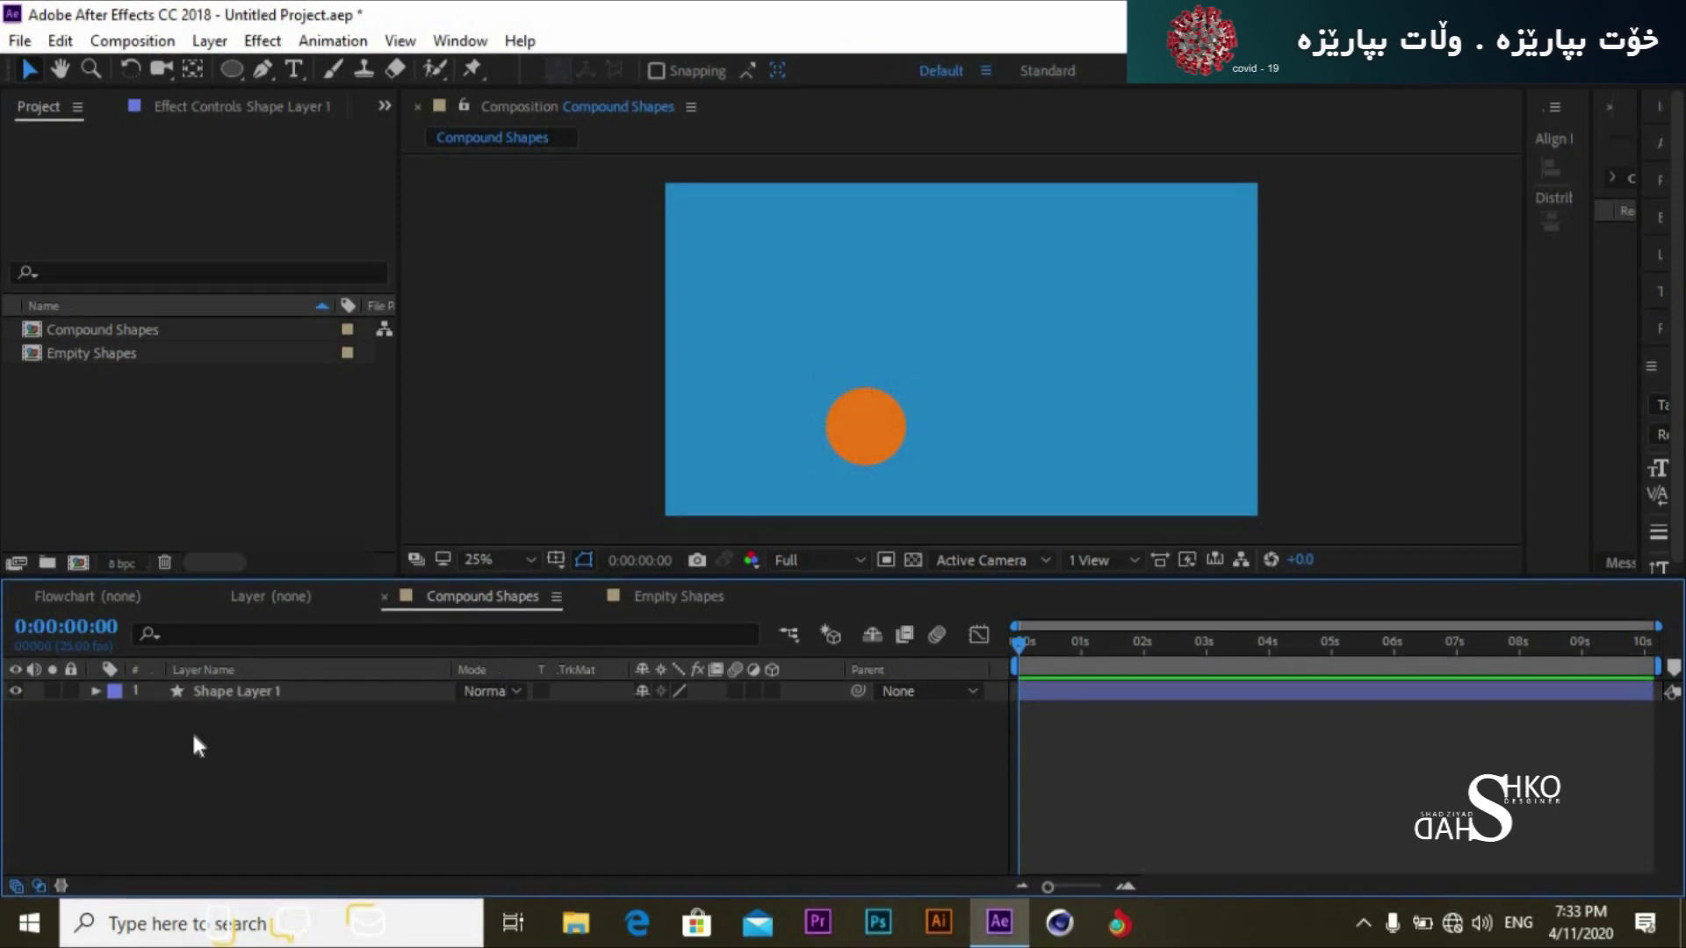
# Step: Examine the Ellipse 1 group in Shape Layer 1, including its Ellipse Path 1, Stroke 1 and Fill 1
pyautogui.click(234, 694)
pyautogui.click(232, 692)
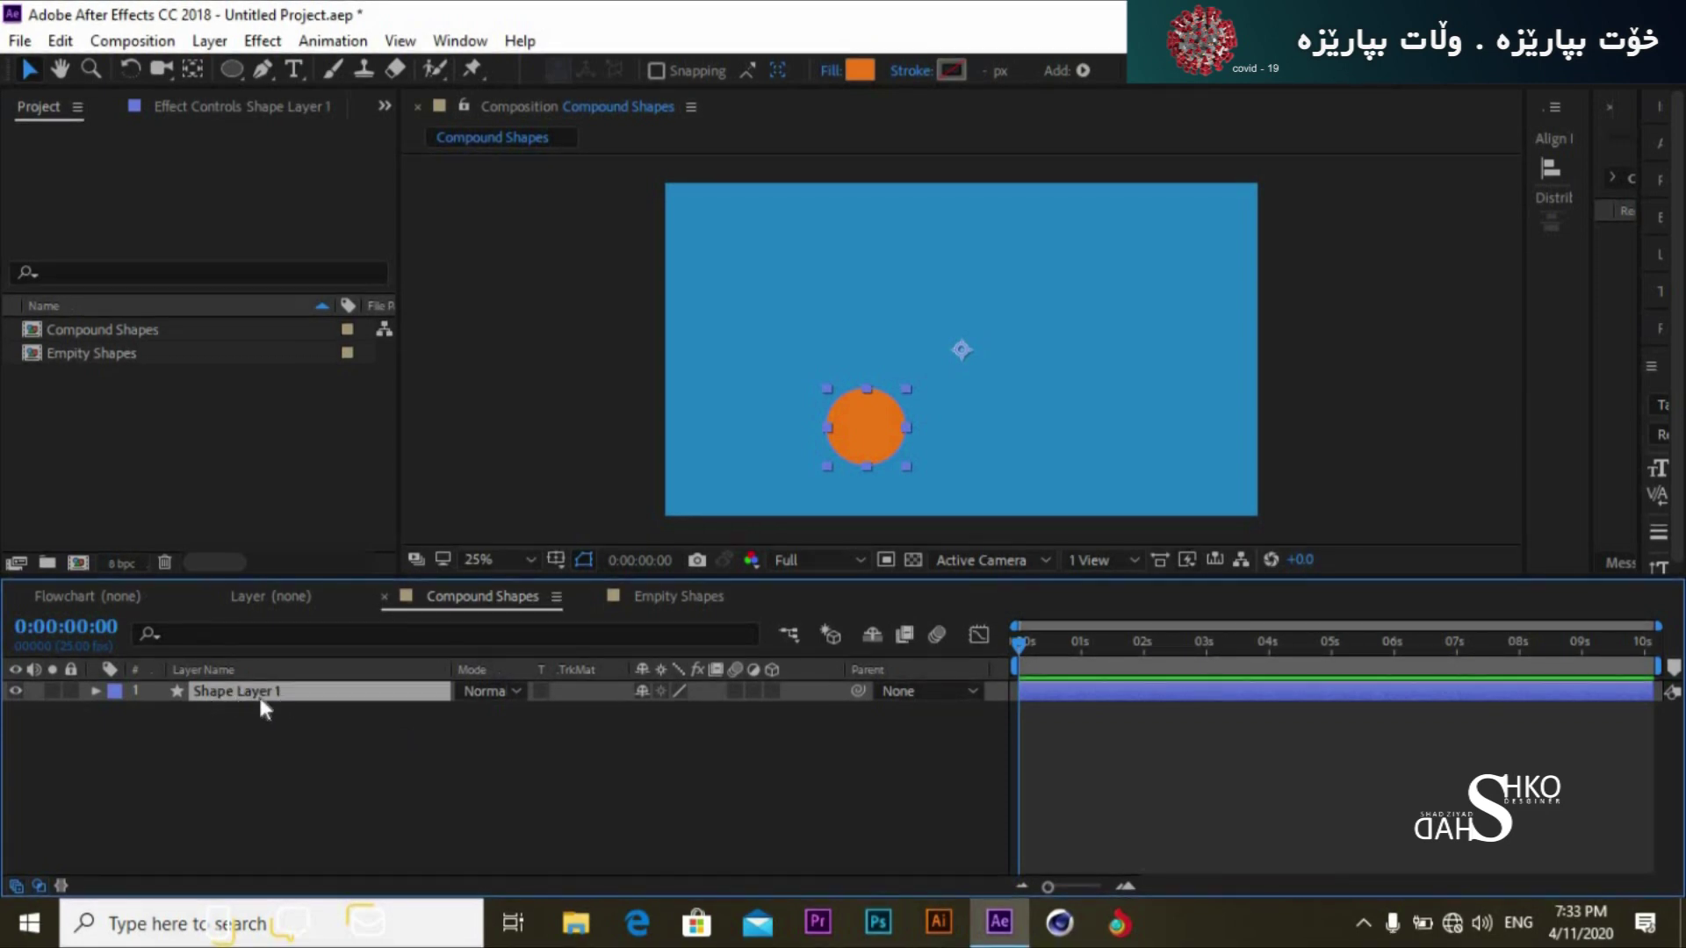
pyautogui.click(94, 691)
pyautogui.click(117, 713)
pyautogui.click(117, 713)
pyautogui.click(160, 736)
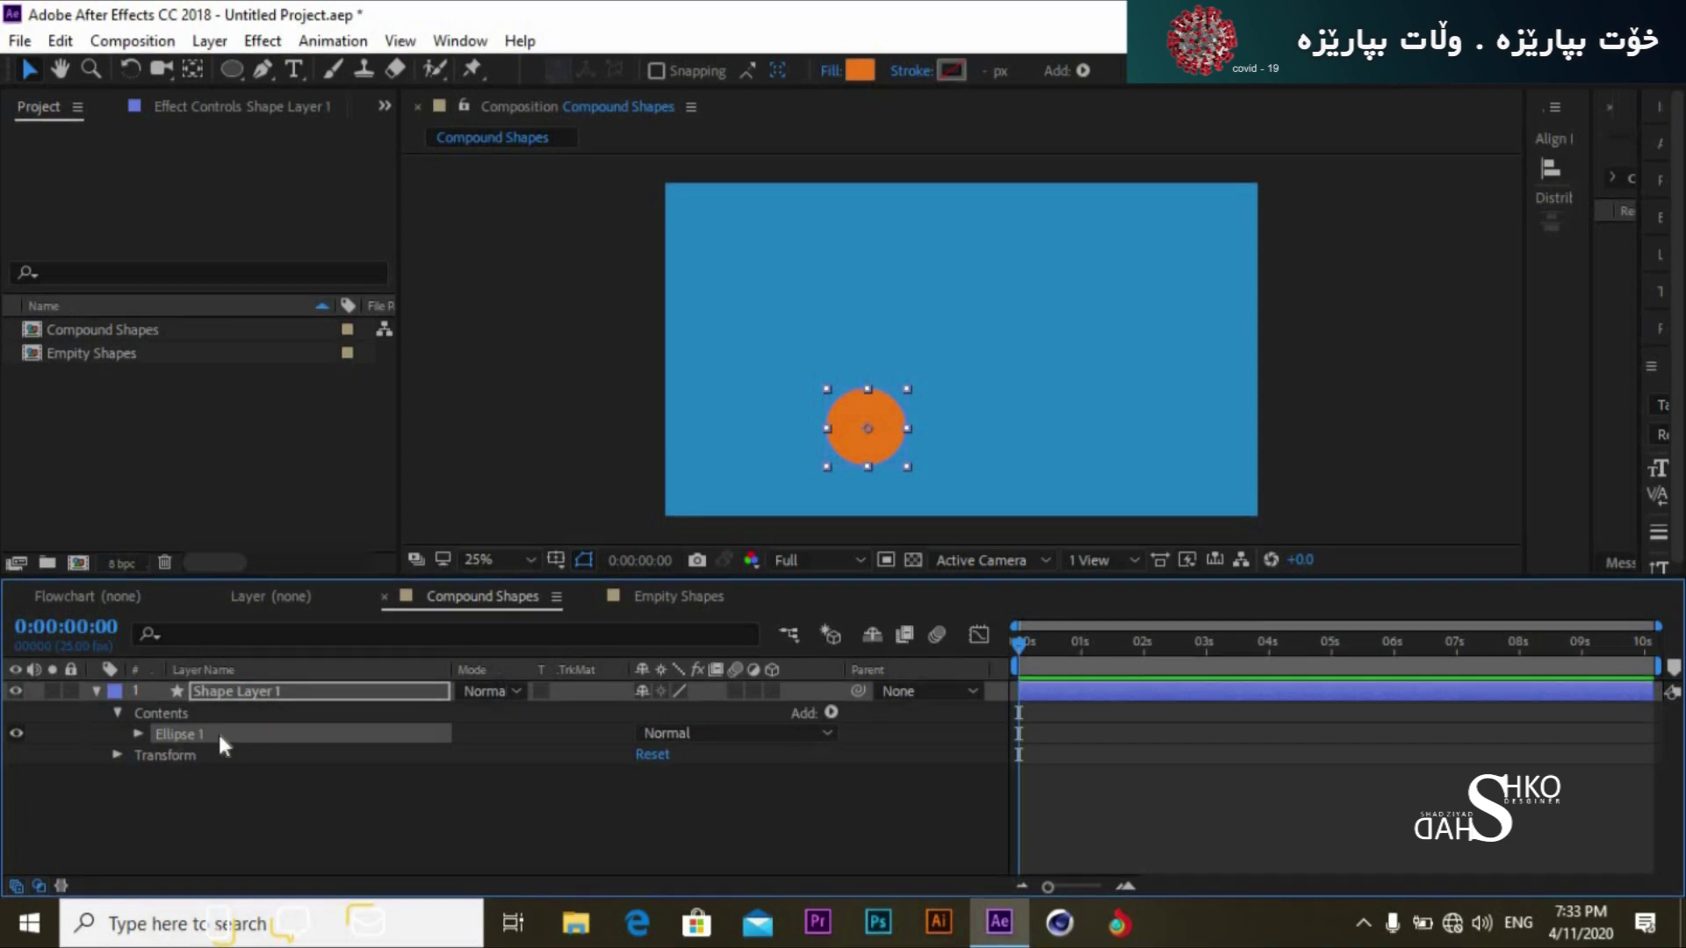
pyautogui.click(139, 734)
pyautogui.click(264, 751)
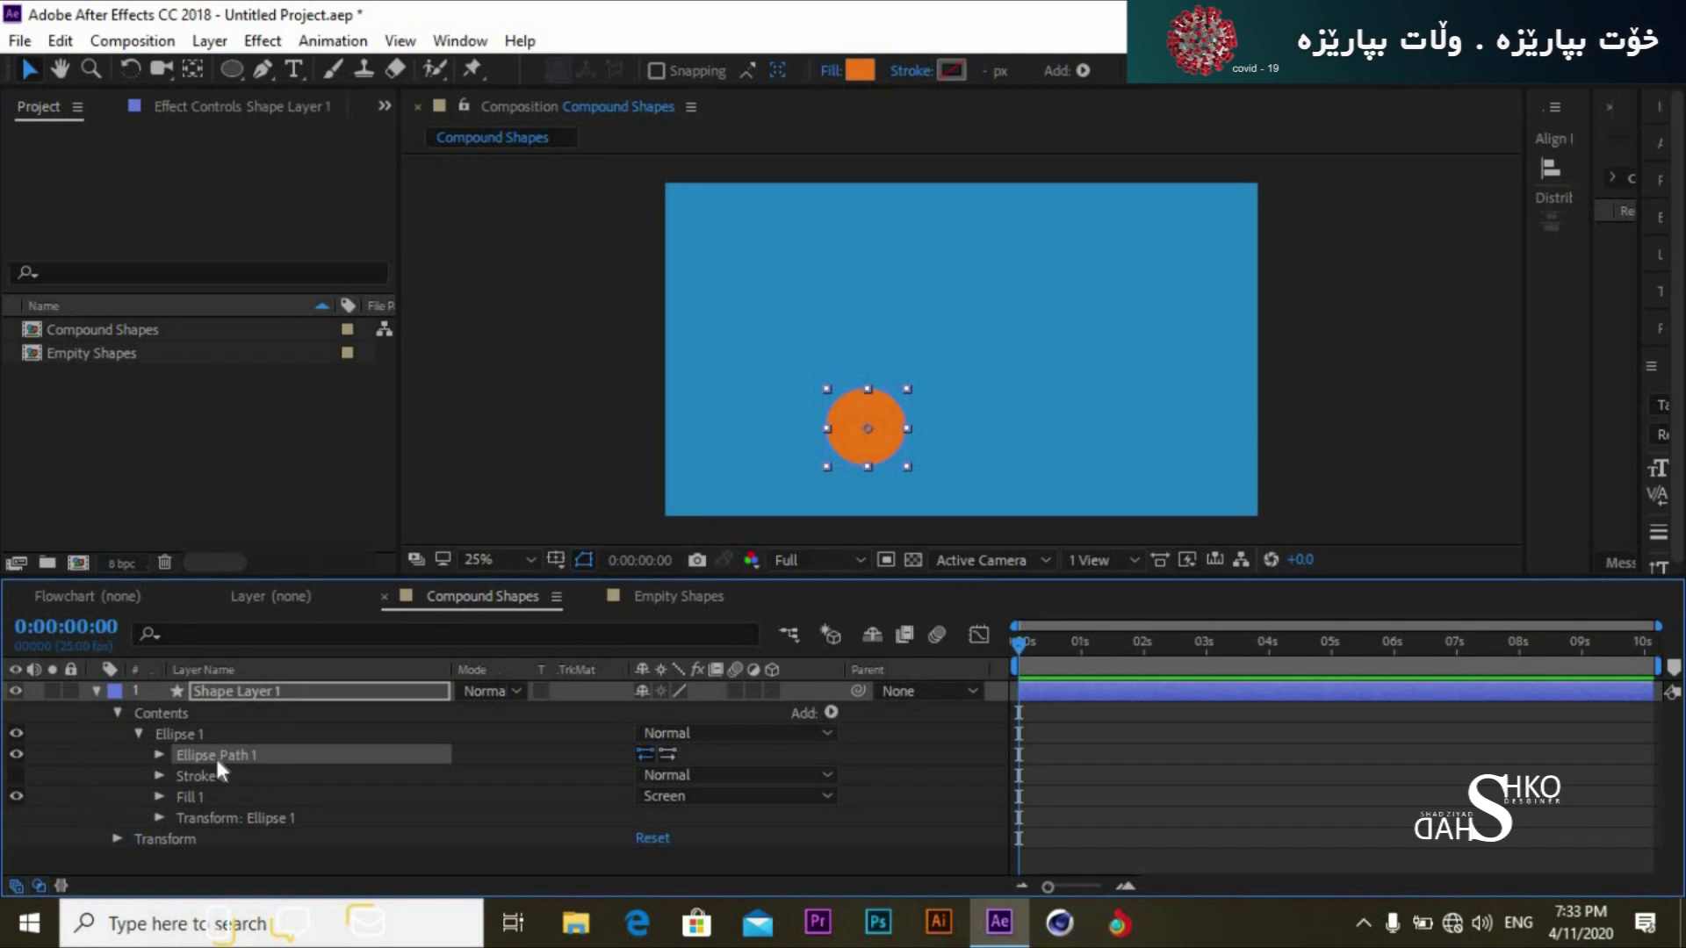
pyautogui.click(216, 774)
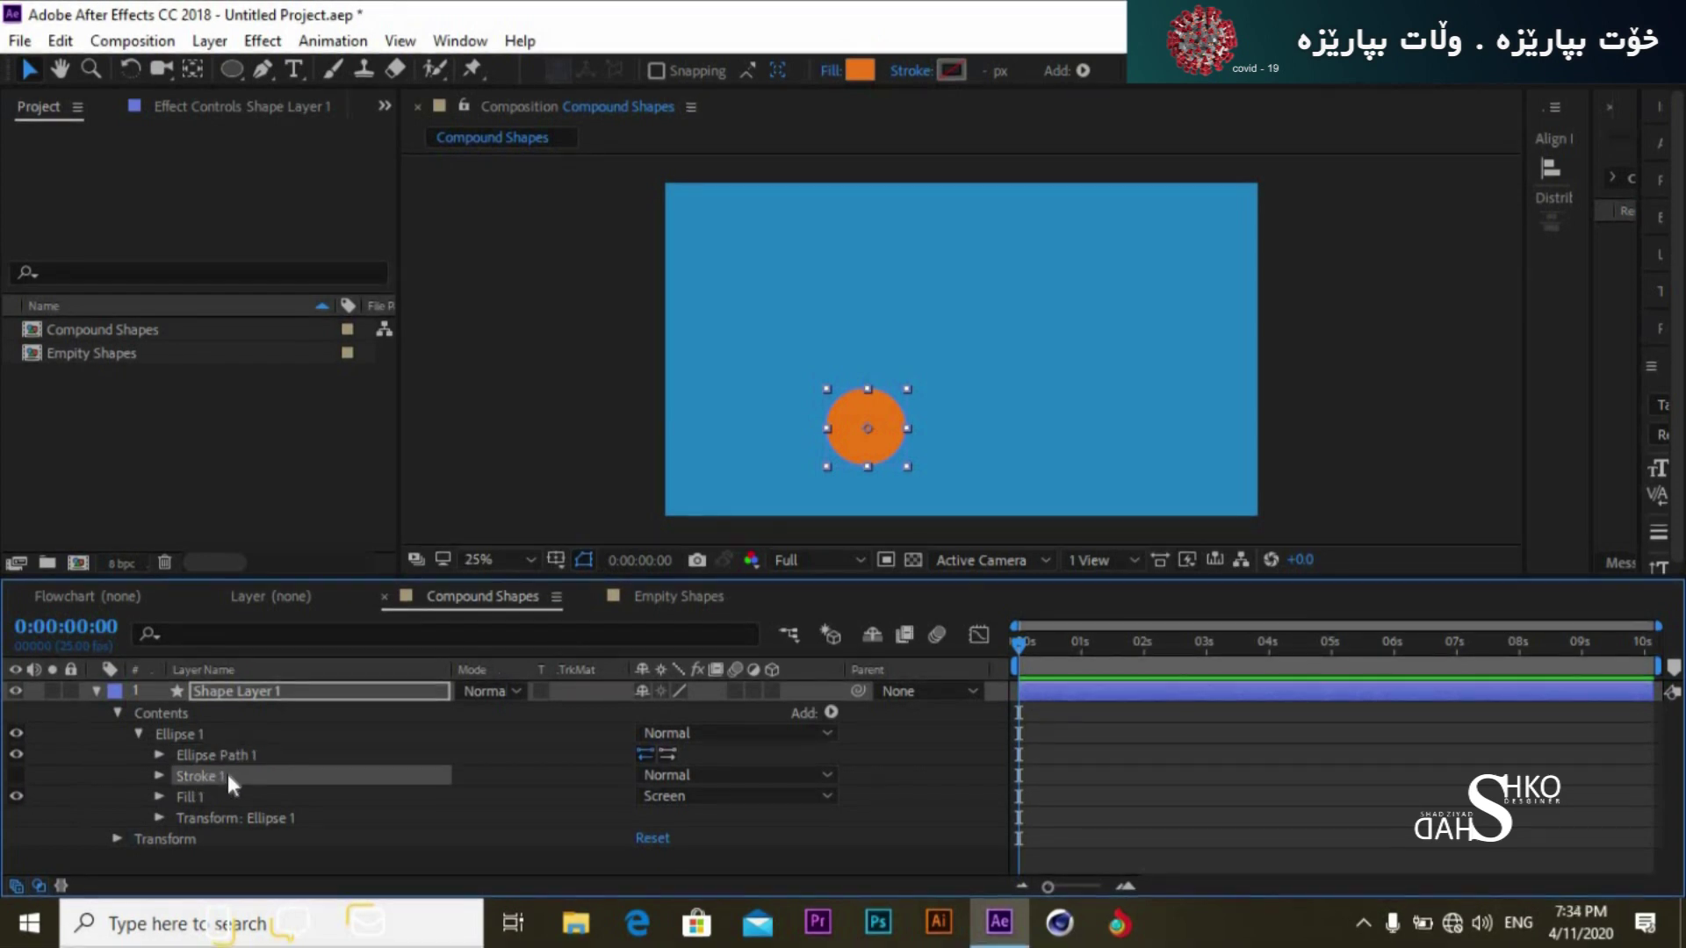
pyautogui.click(197, 798)
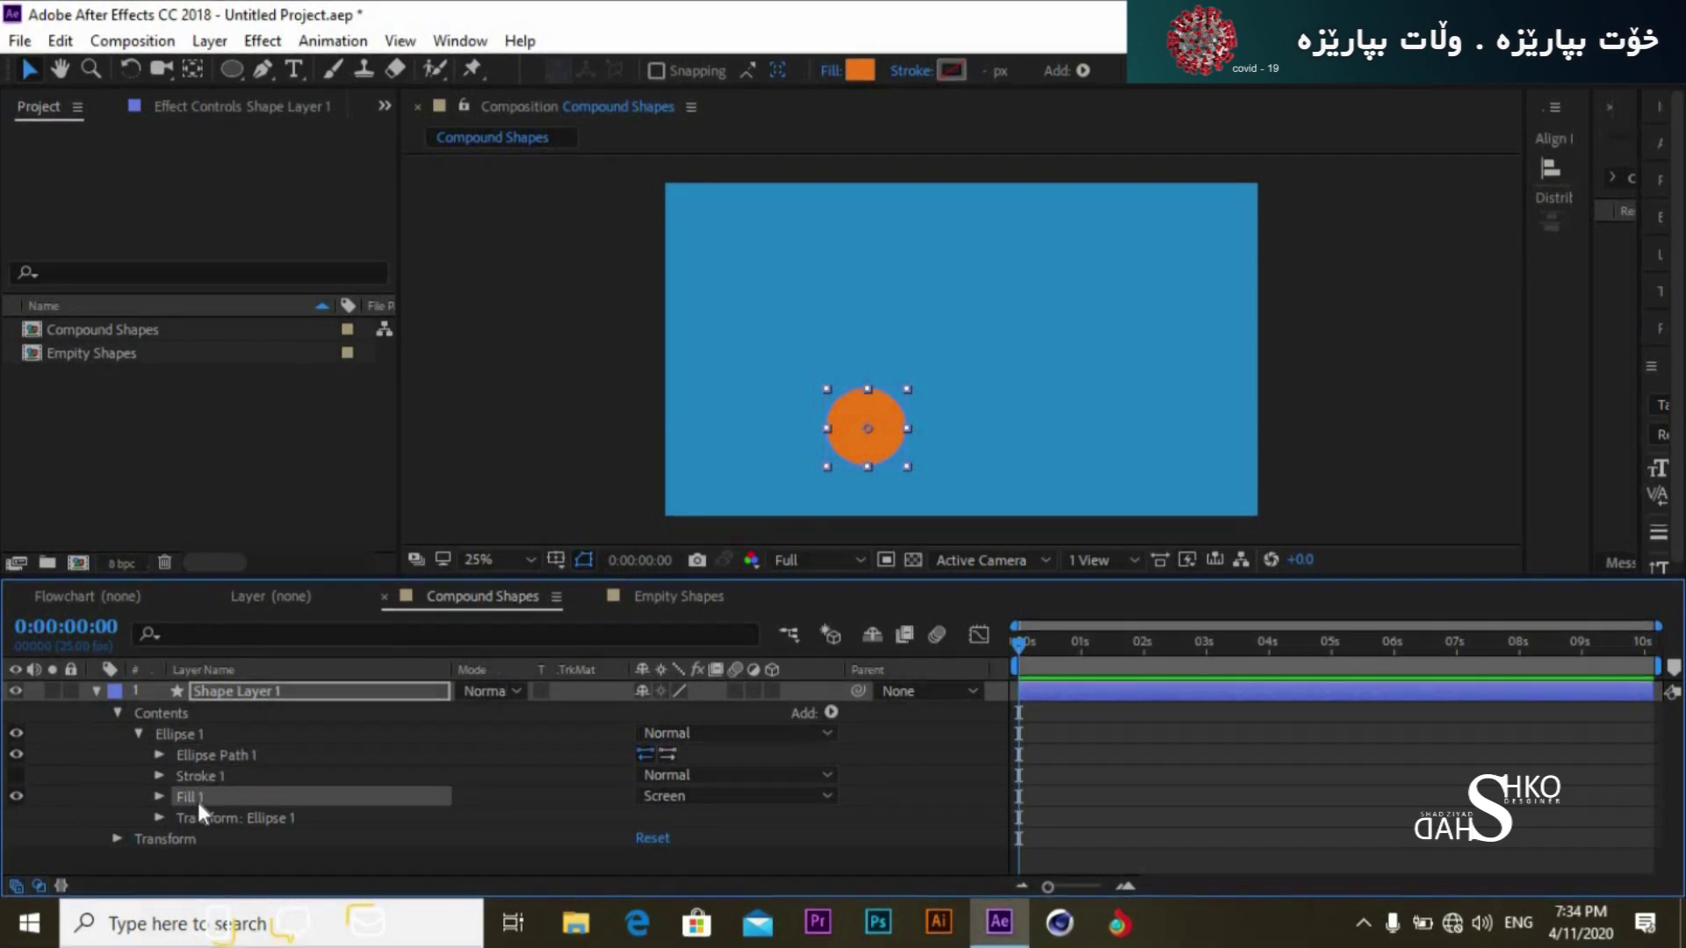
pyautogui.click(192, 736)
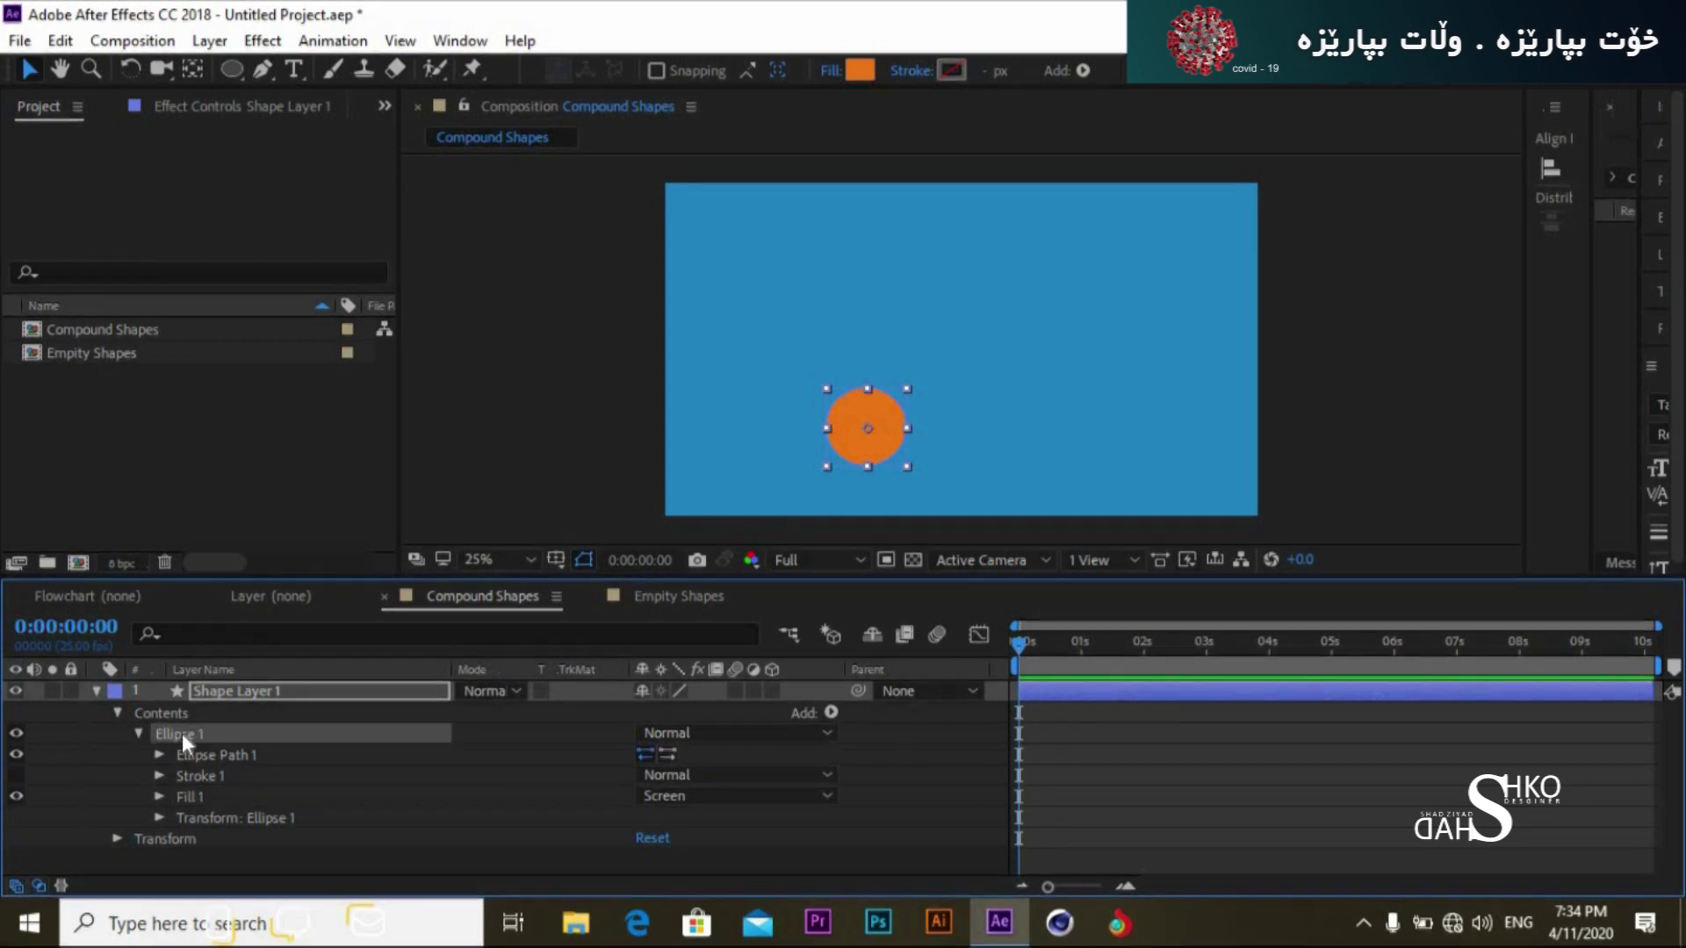
pyautogui.click(190, 756)
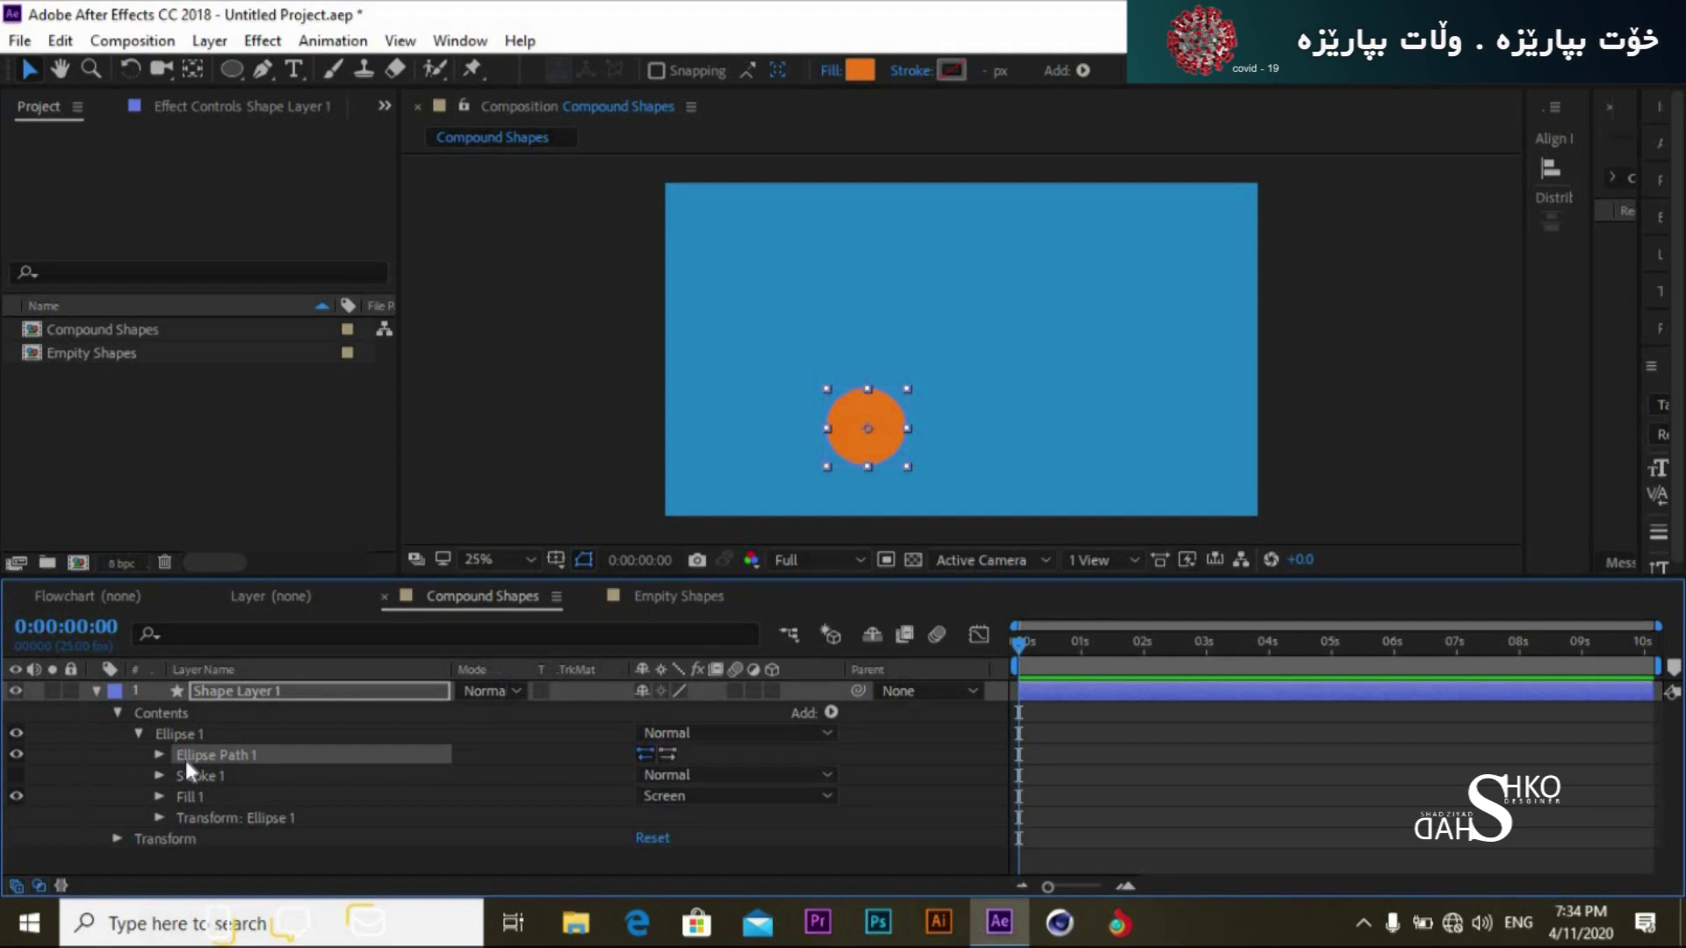
pyautogui.click(187, 774)
pyautogui.click(189, 795)
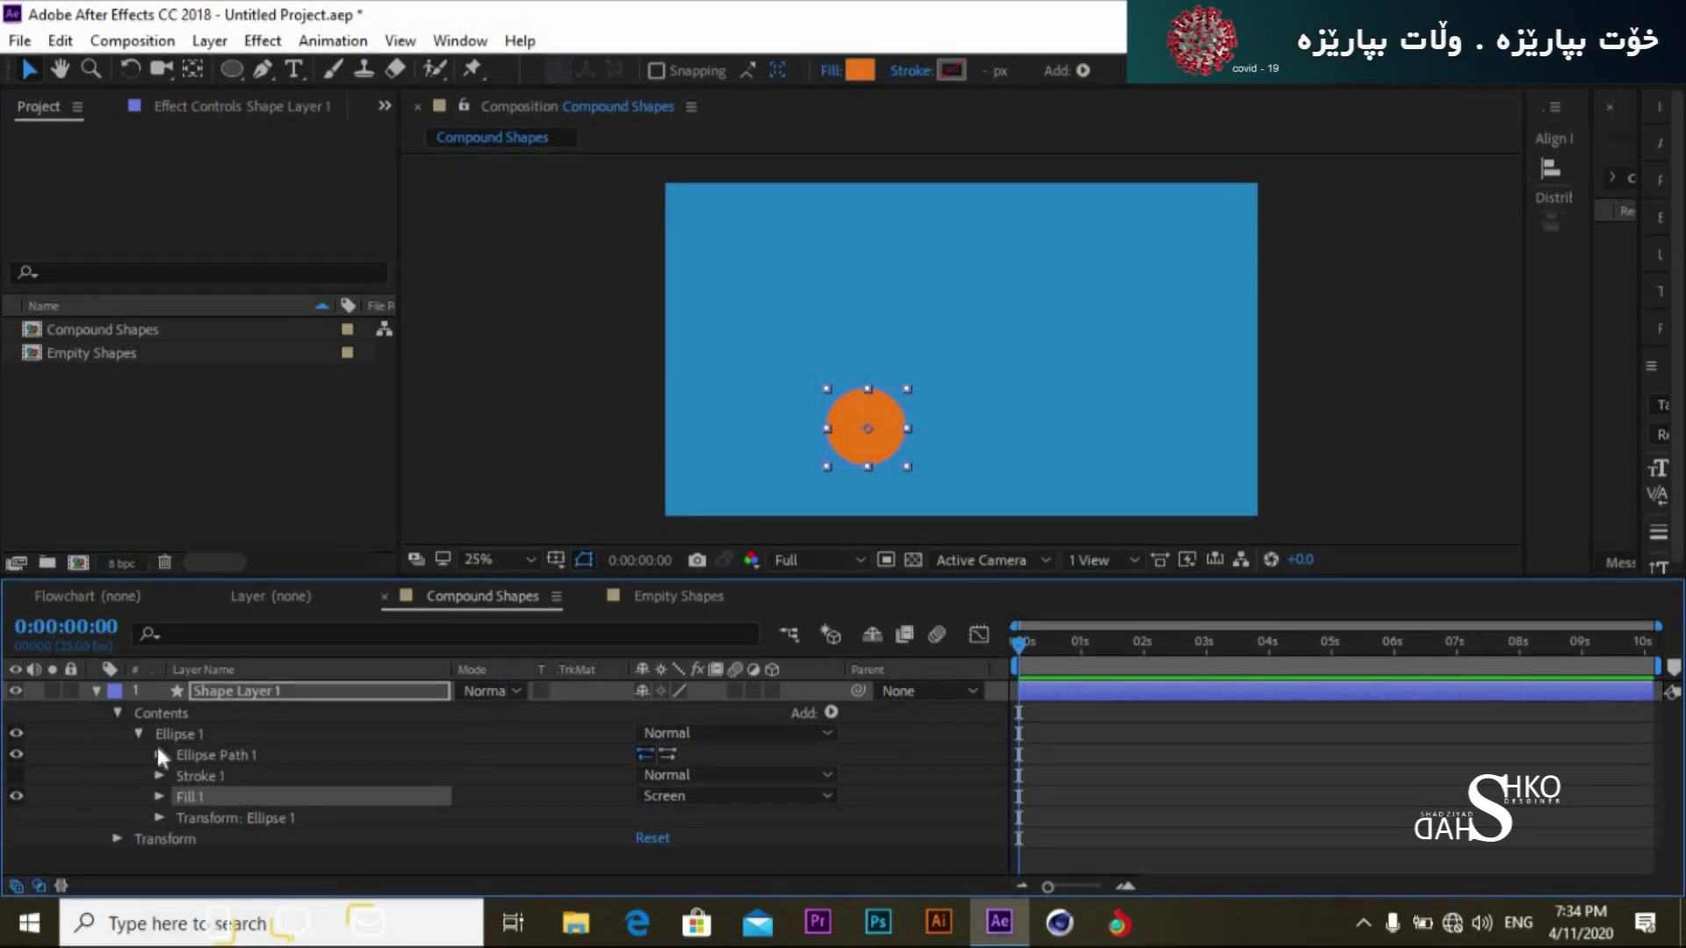
pyautogui.click(180, 756)
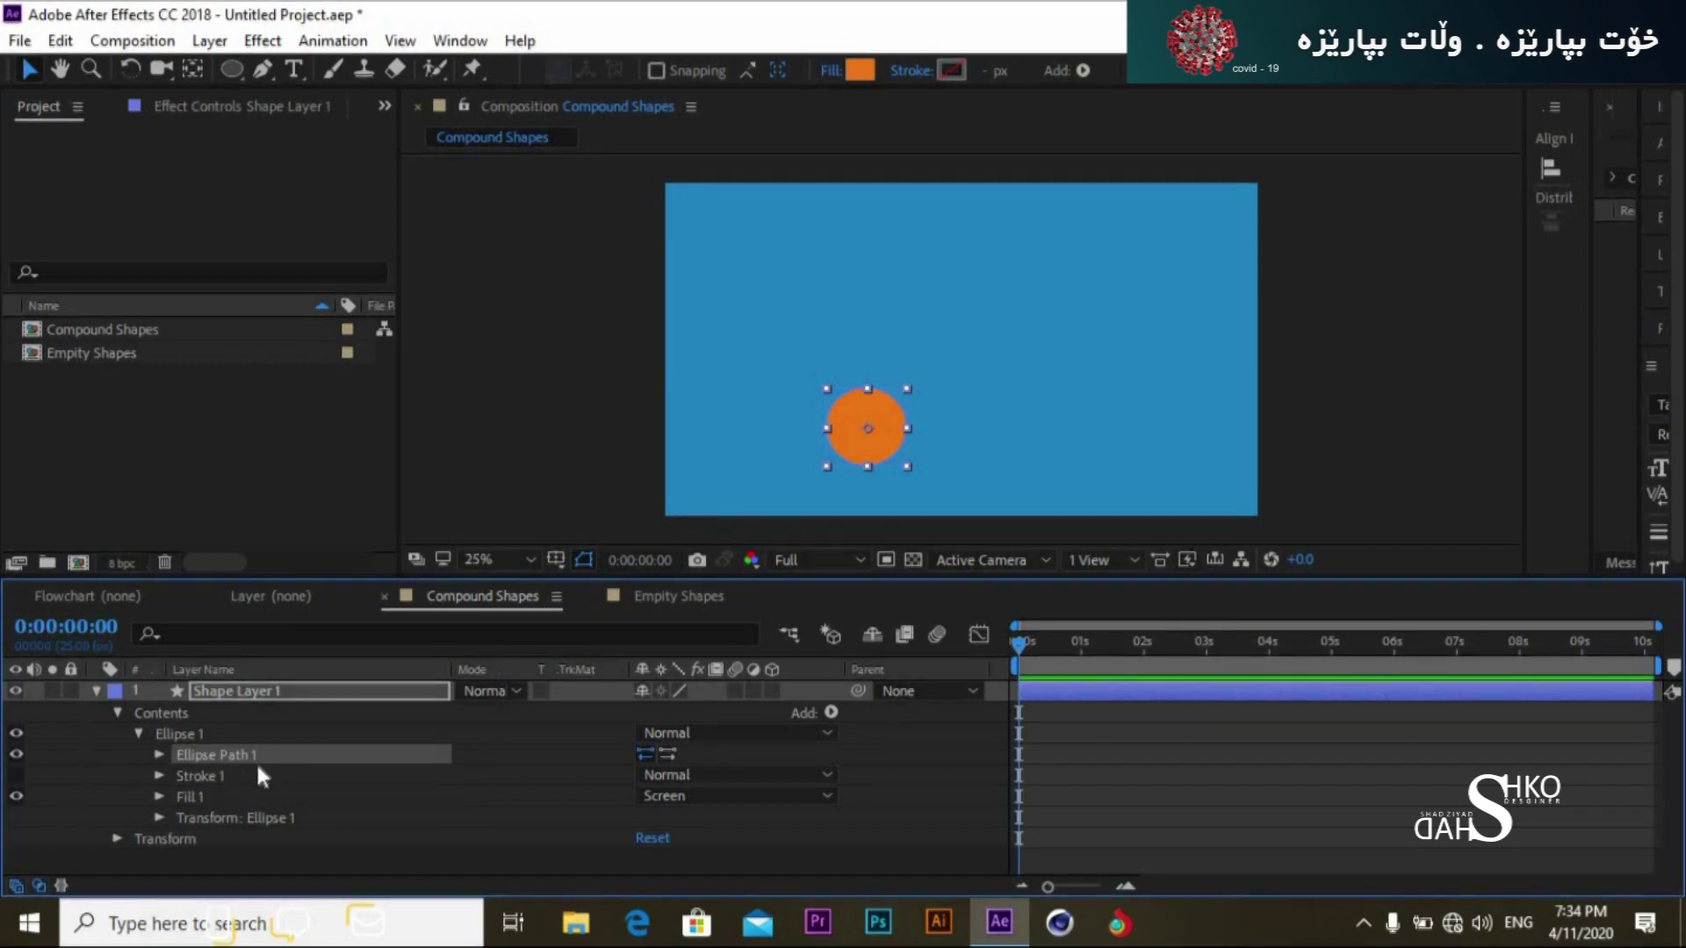
pyautogui.click(138, 734)
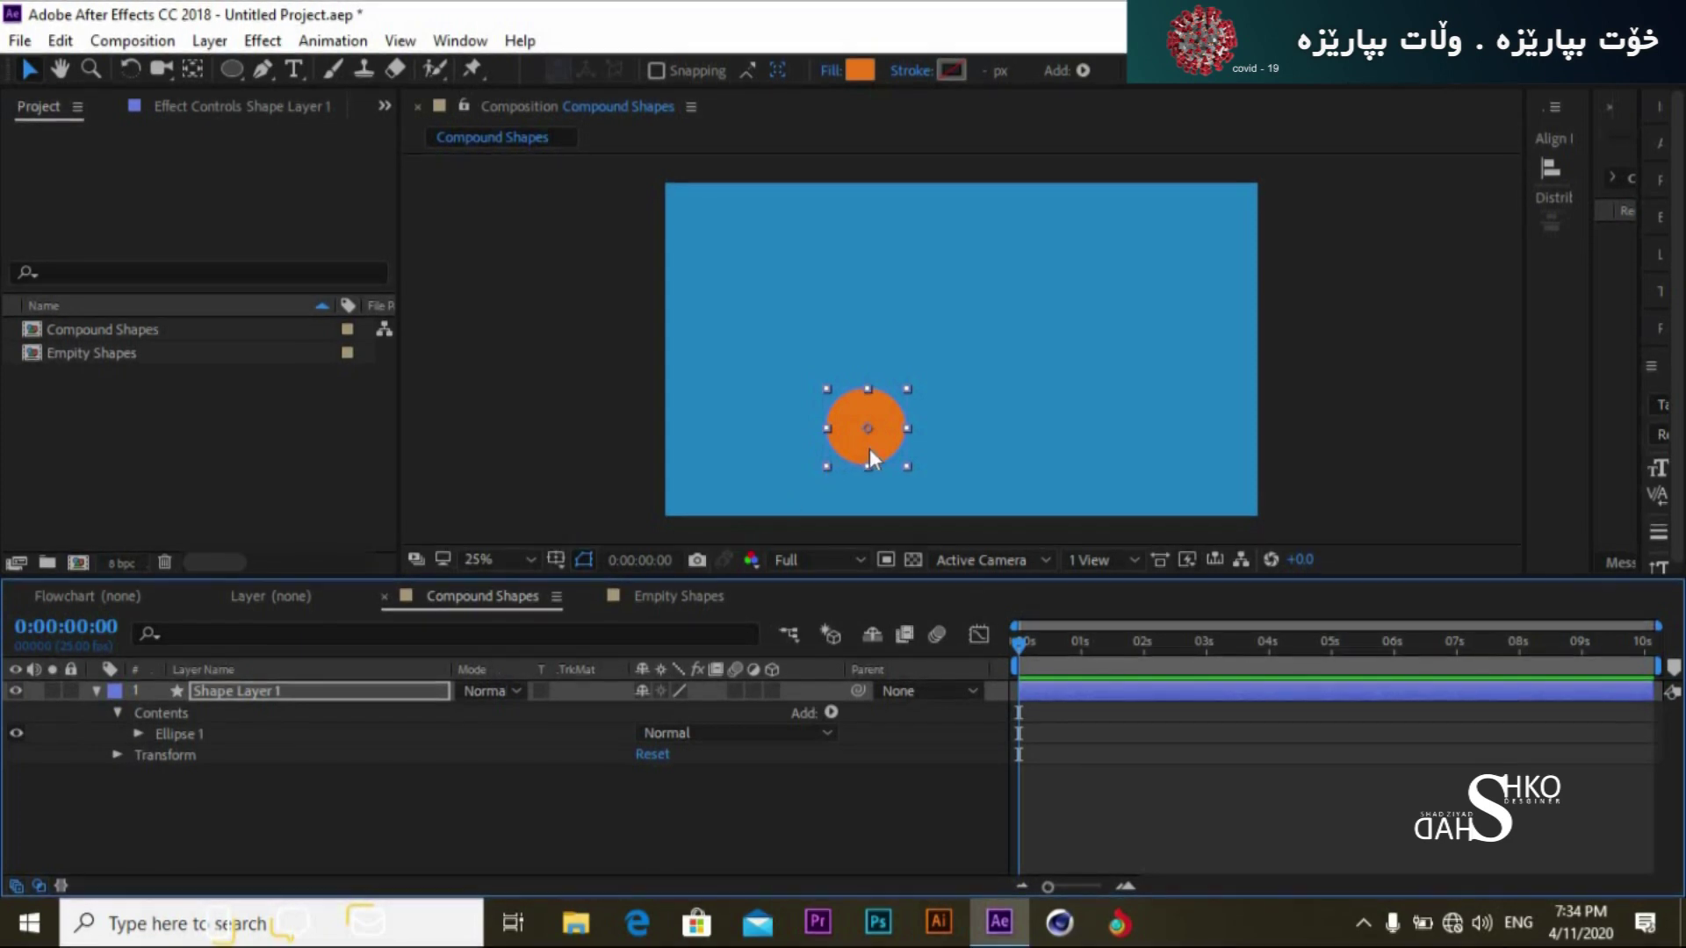
pyautogui.click(95, 691)
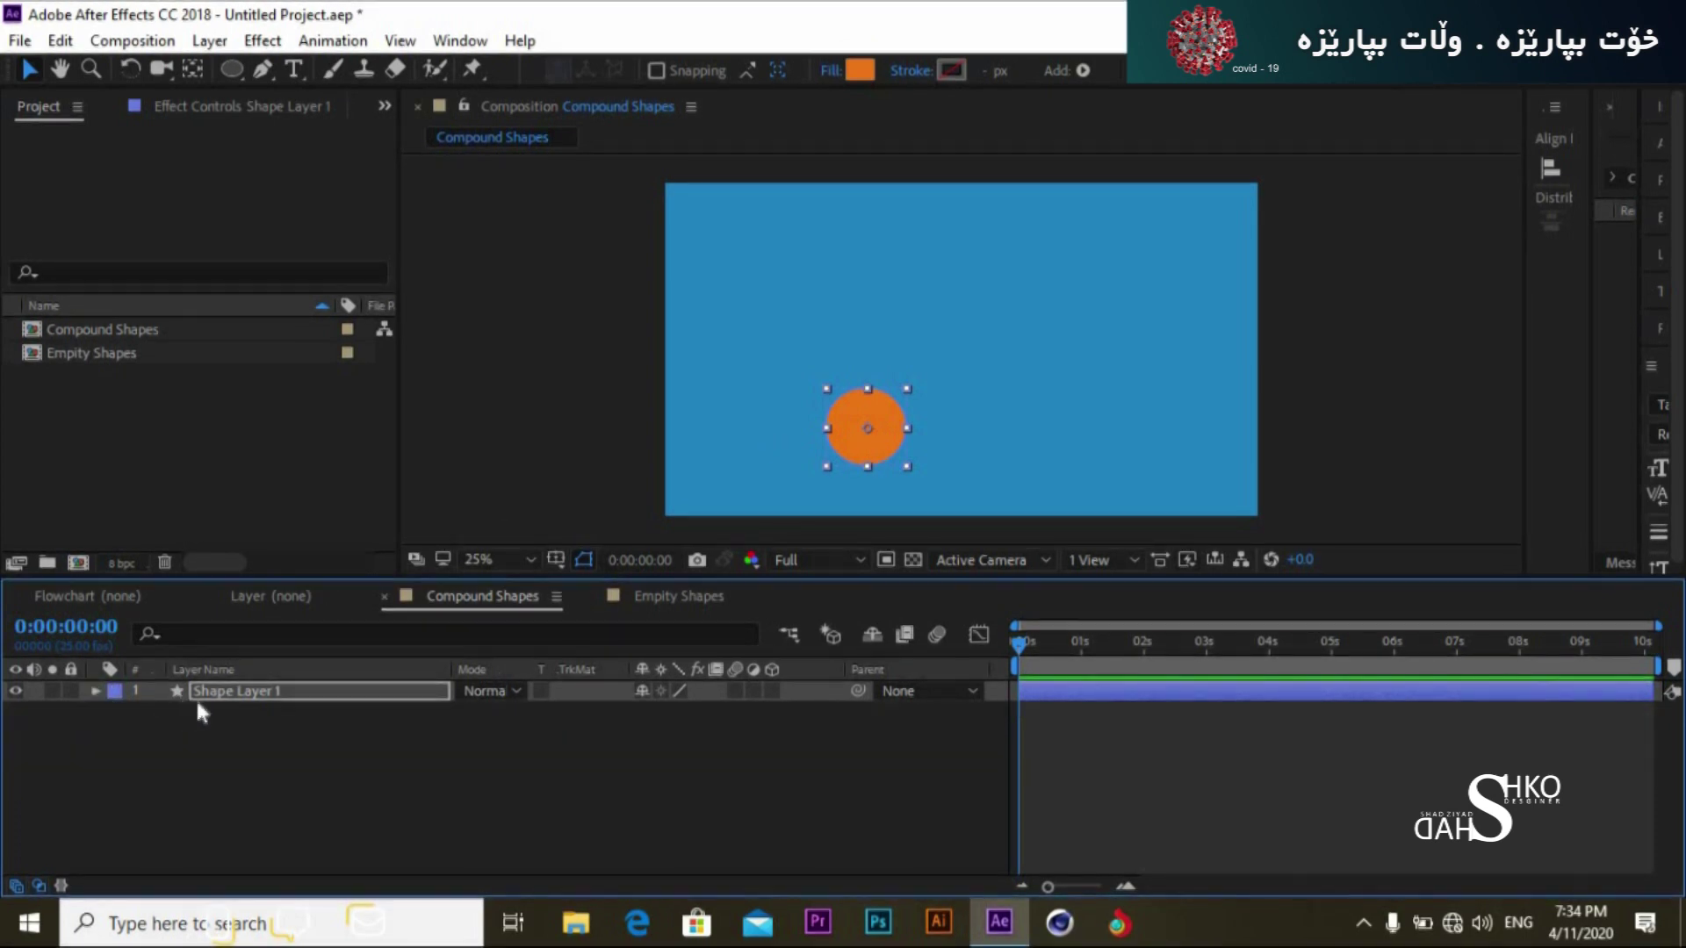
pyautogui.click(247, 698)
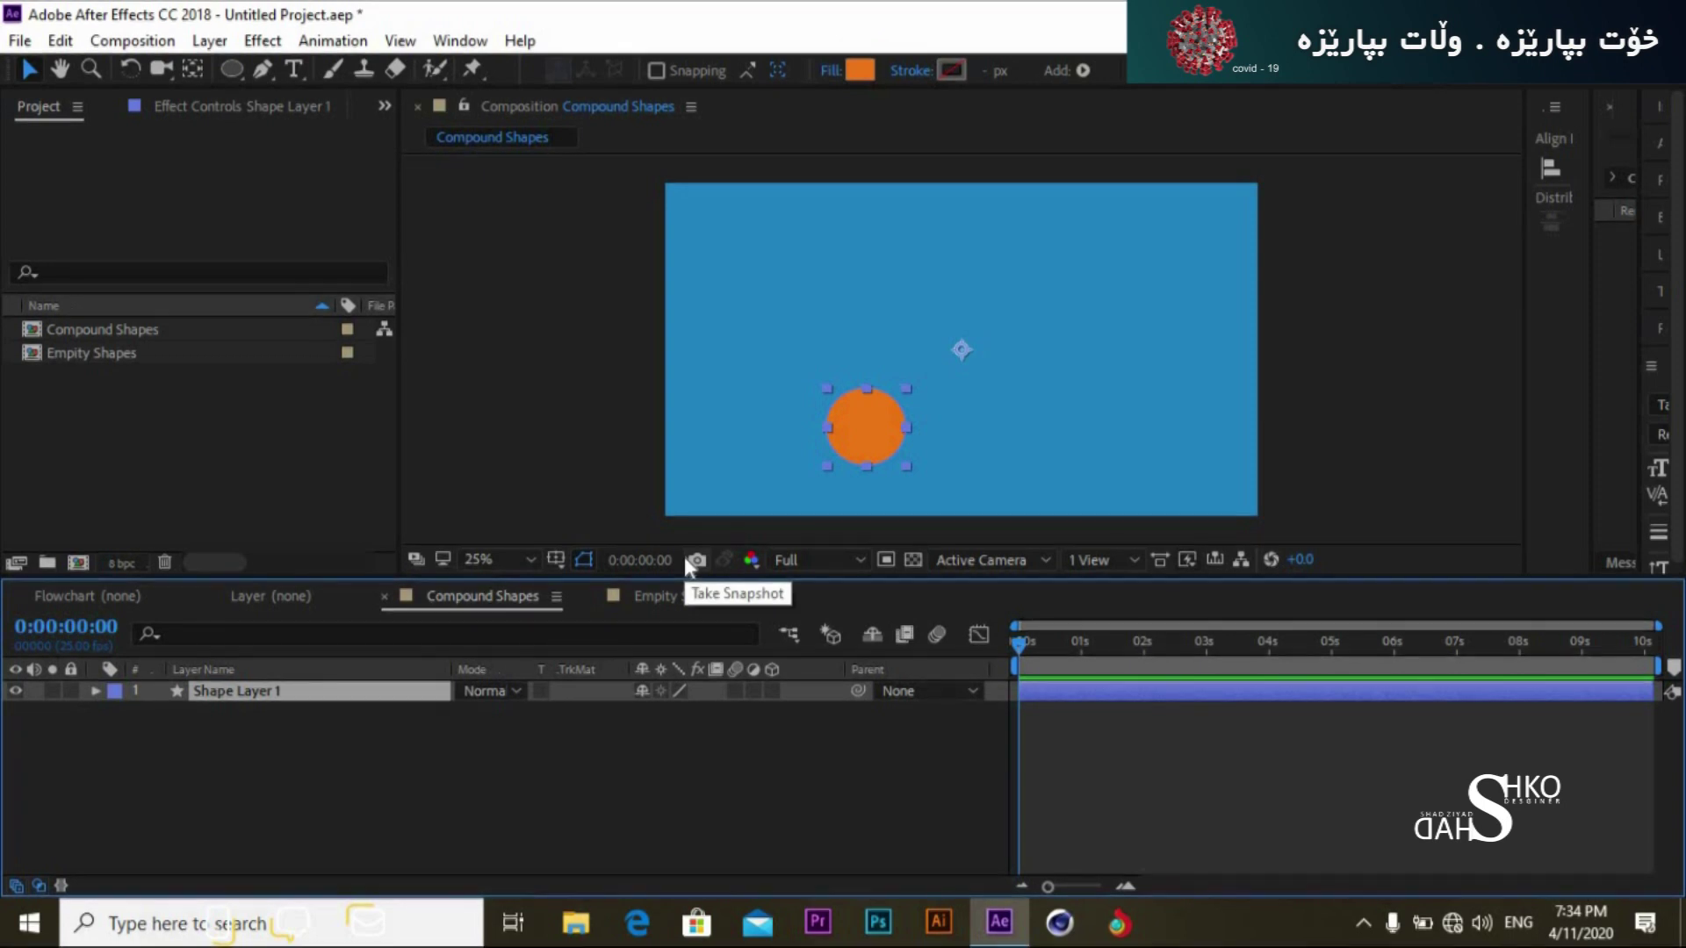
pyautogui.click(862, 439)
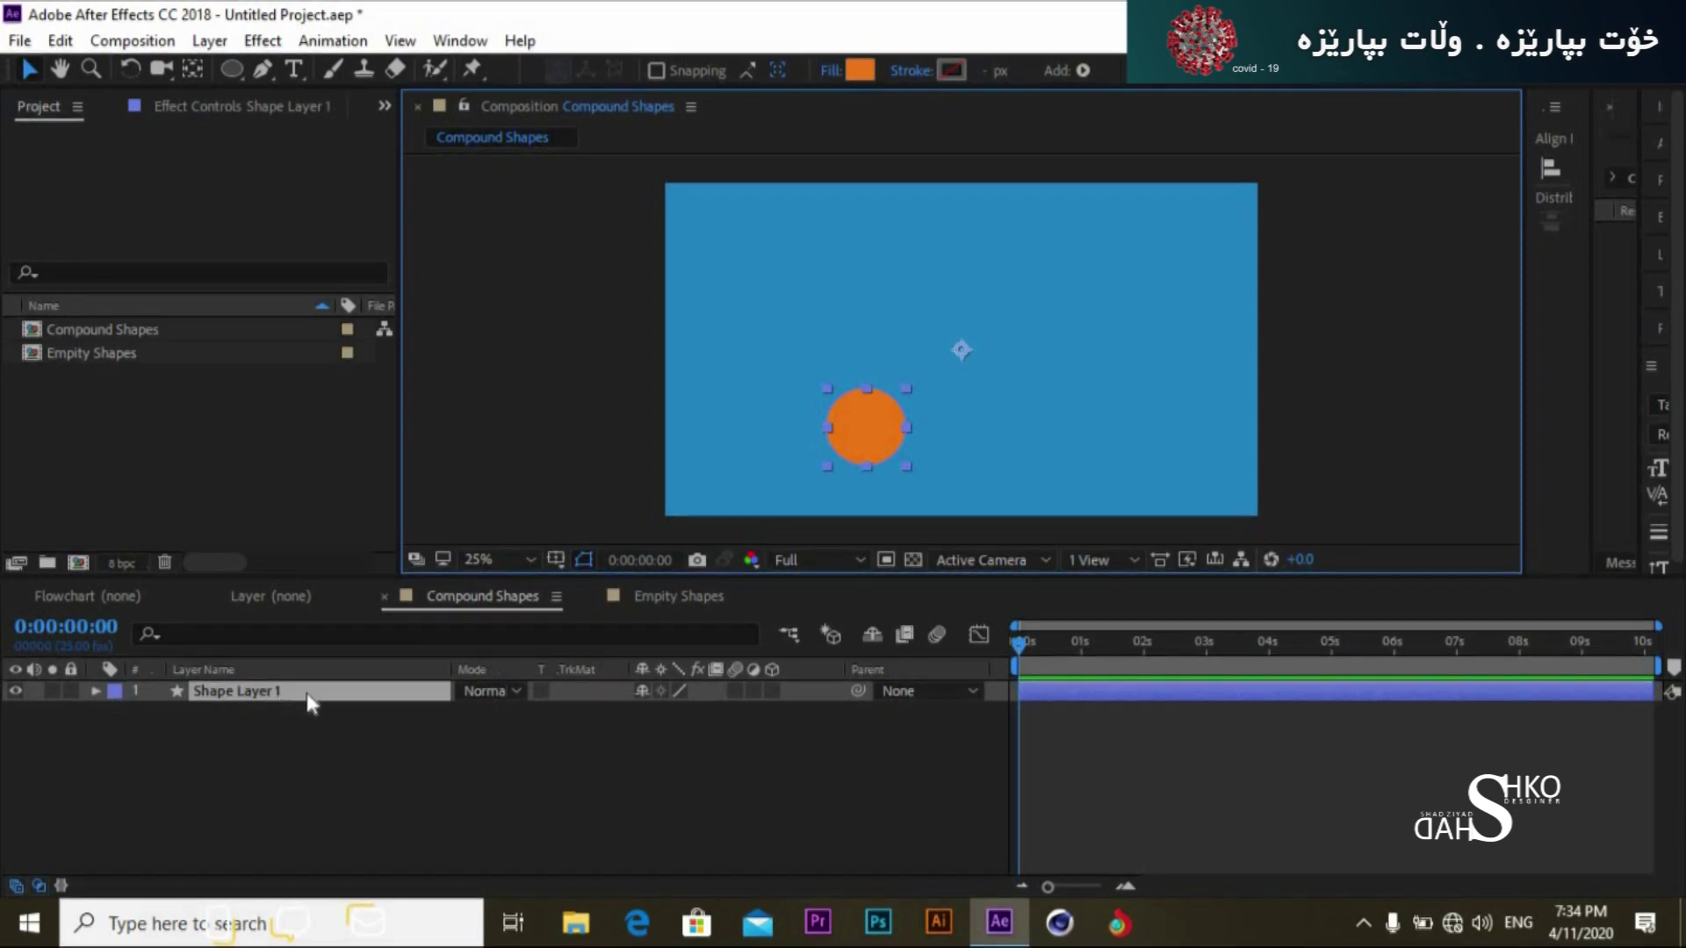
# Step: Duplicate the Ellipse 1 group within Shape Layer 1 and move the copy horizontally to the right of the original circle
pyautogui.click(99, 692)
pyautogui.click(96, 691)
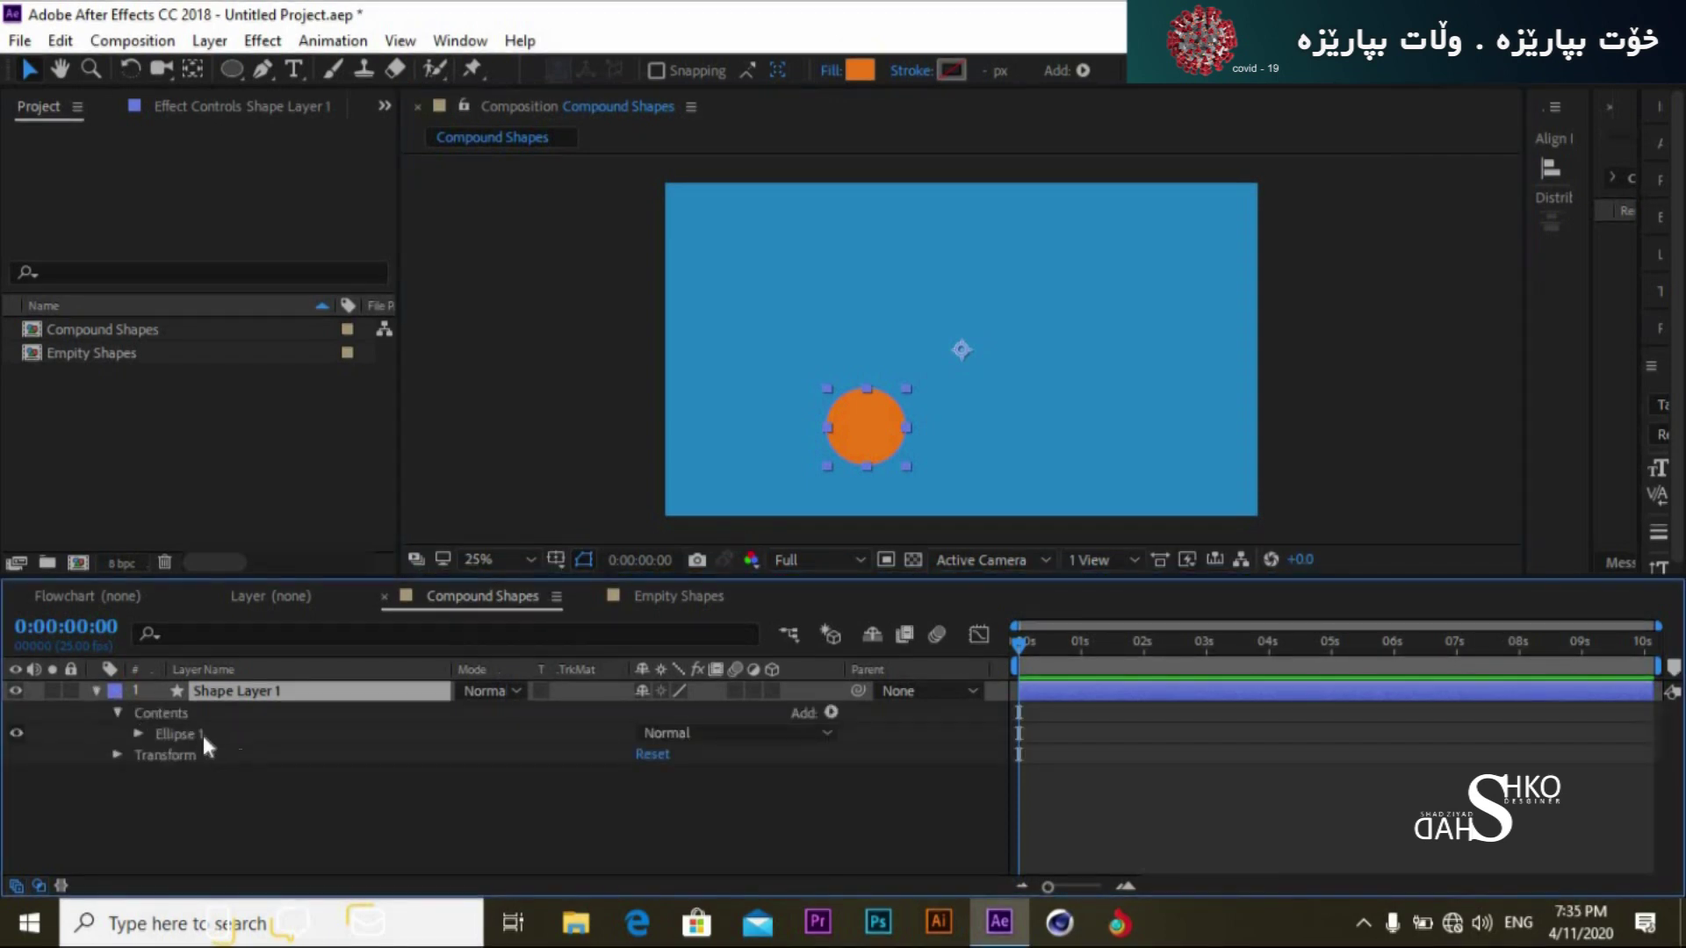
pyautogui.click(197, 735)
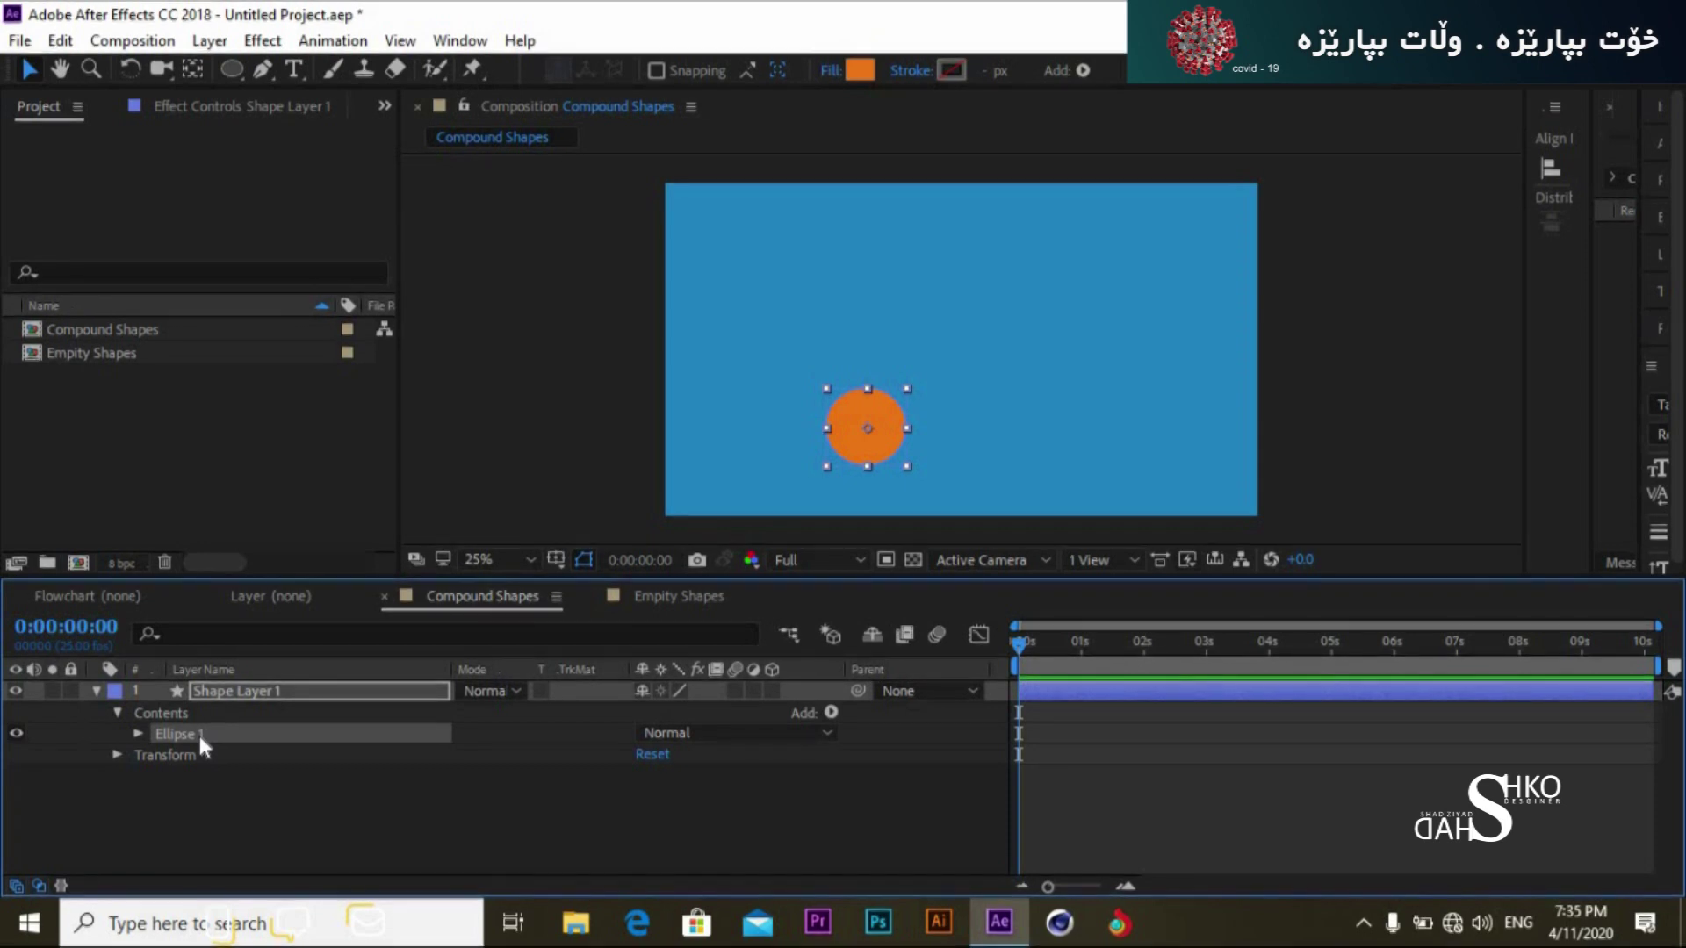
pyautogui.hotkey('ctrl', 'd')
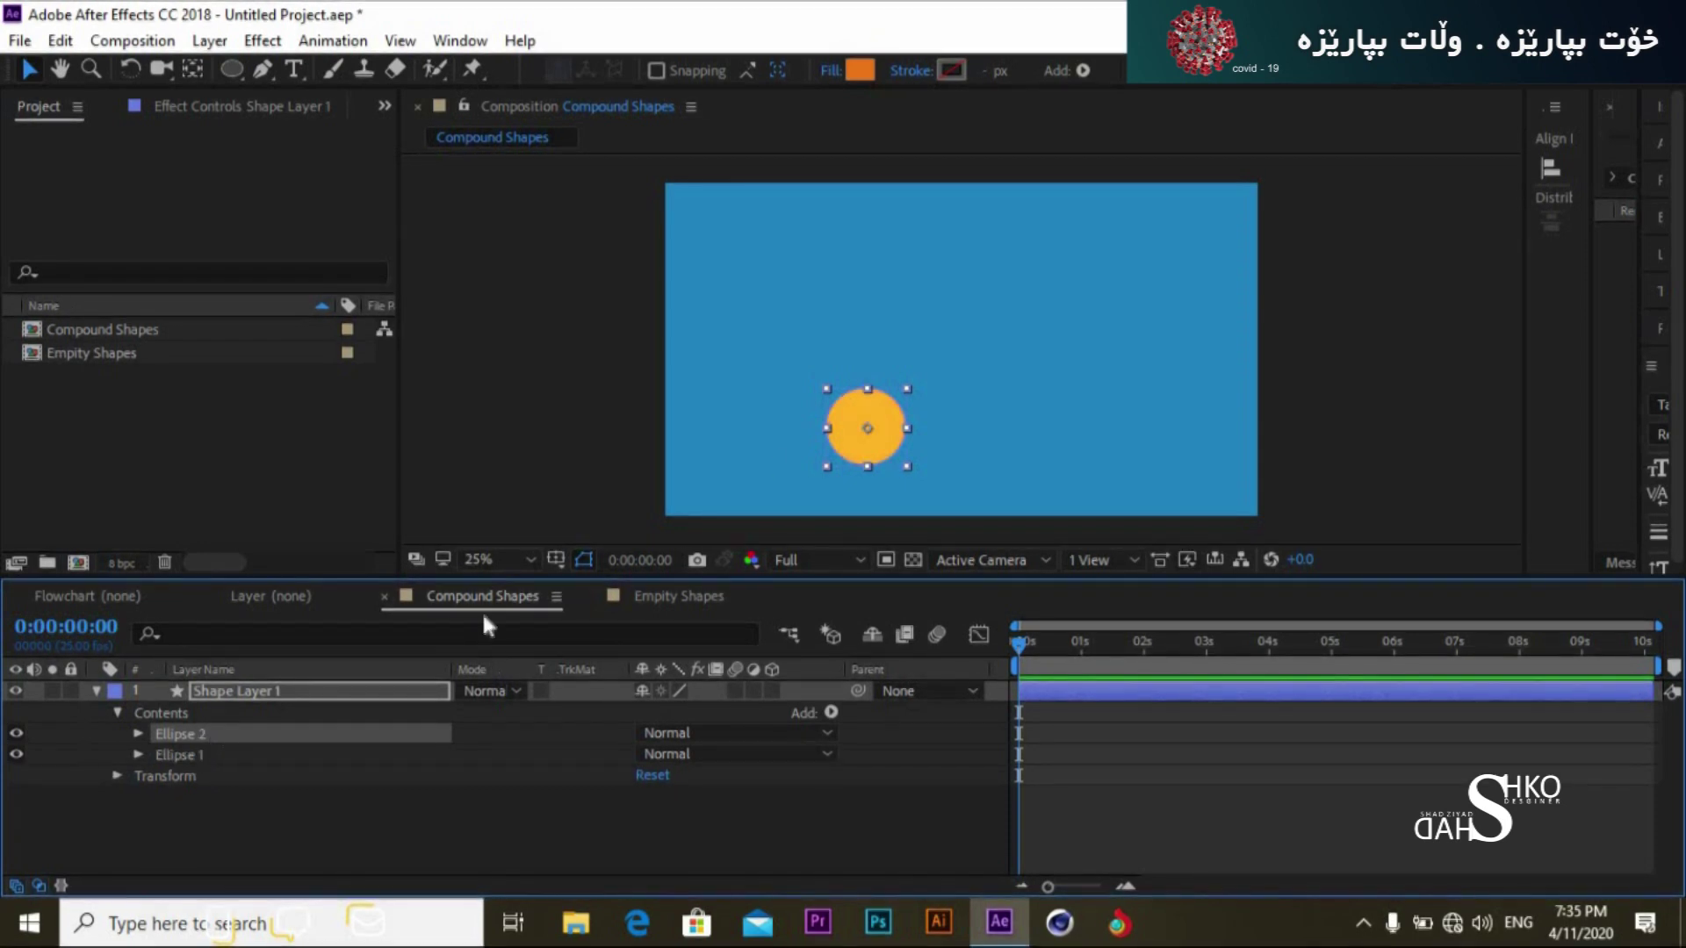
pyautogui.moveTo(905, 430); pyautogui.dragTo(1004, 430)
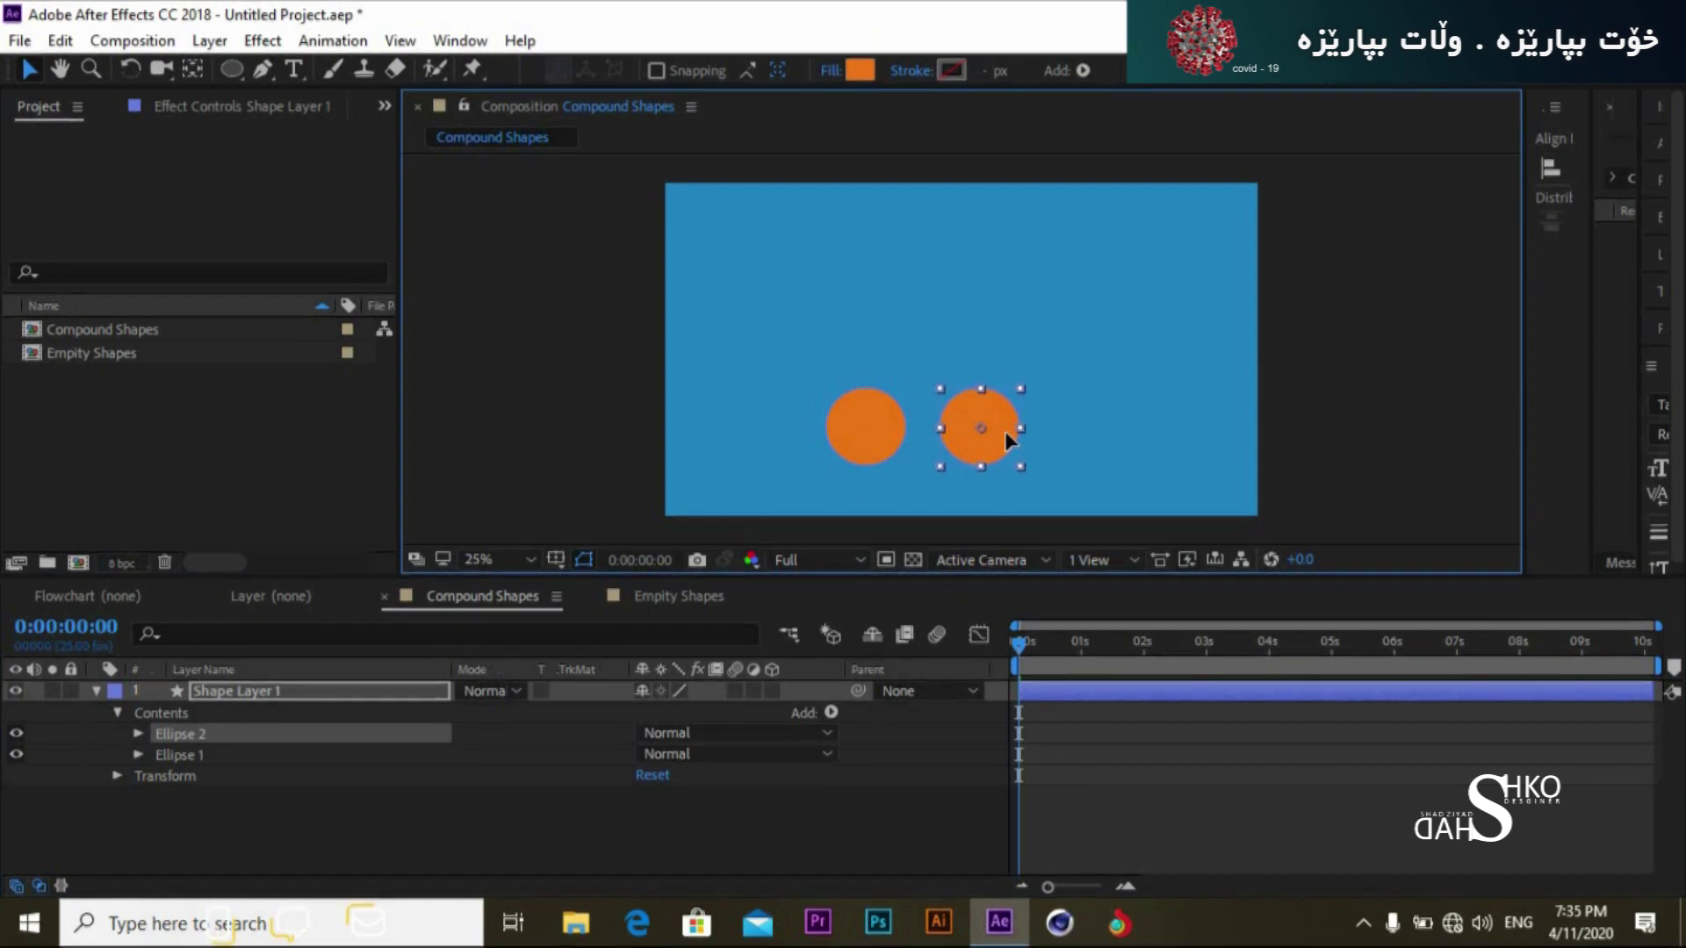
pyautogui.click(424, 862)
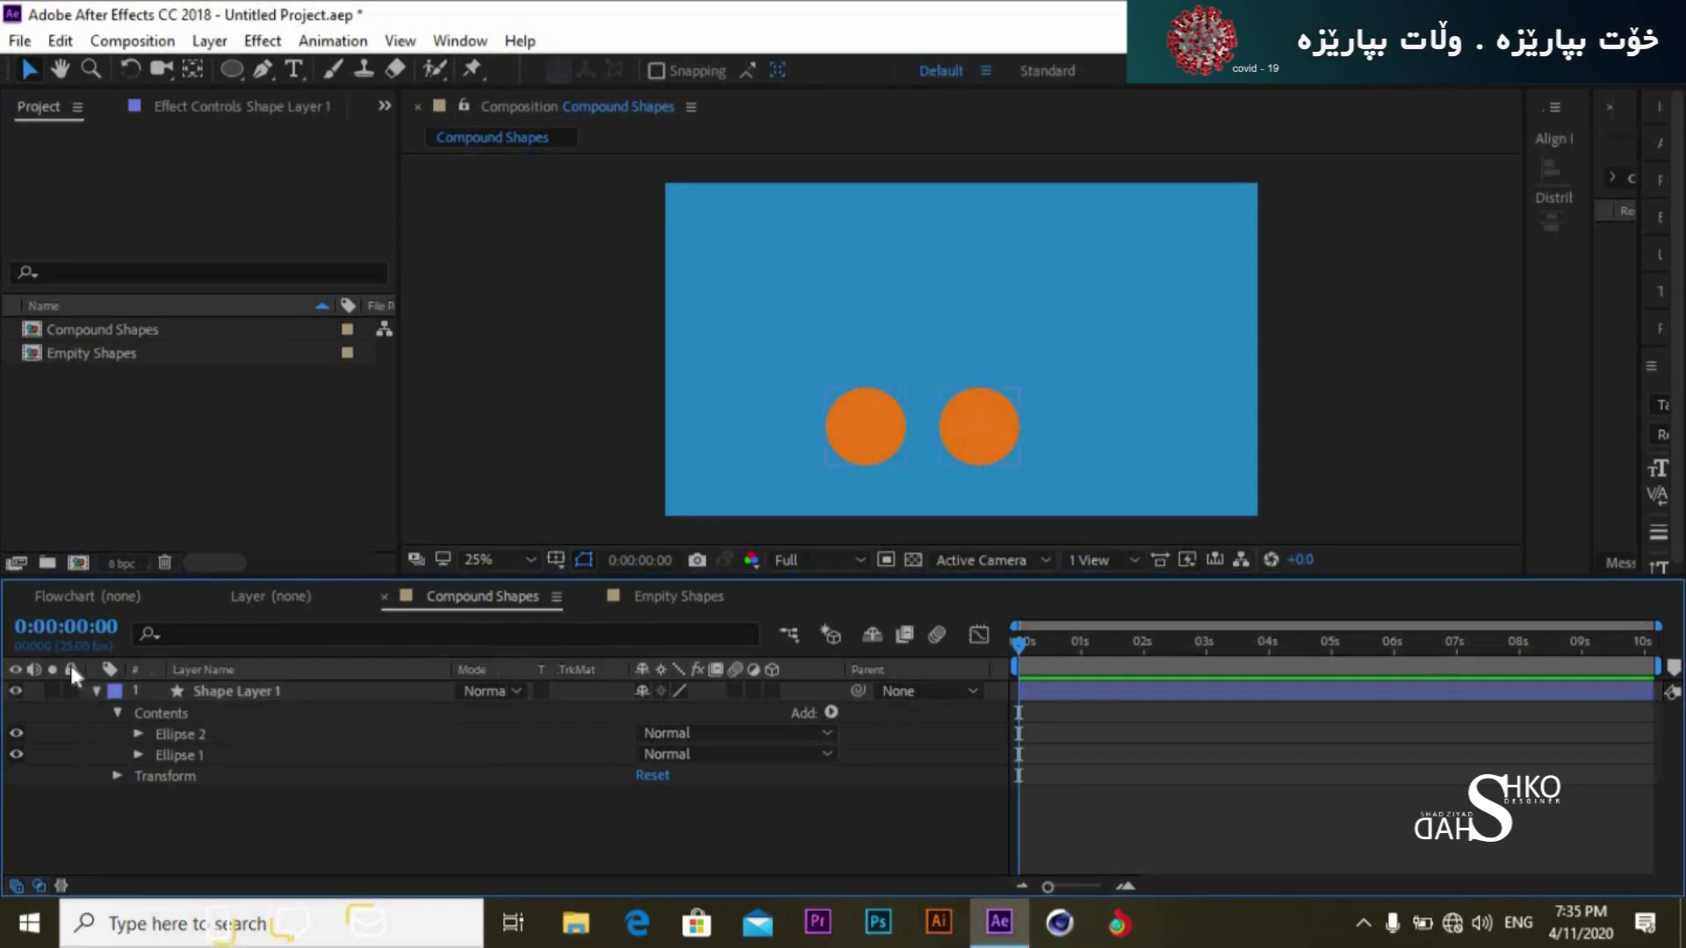
pyautogui.click(96, 691)
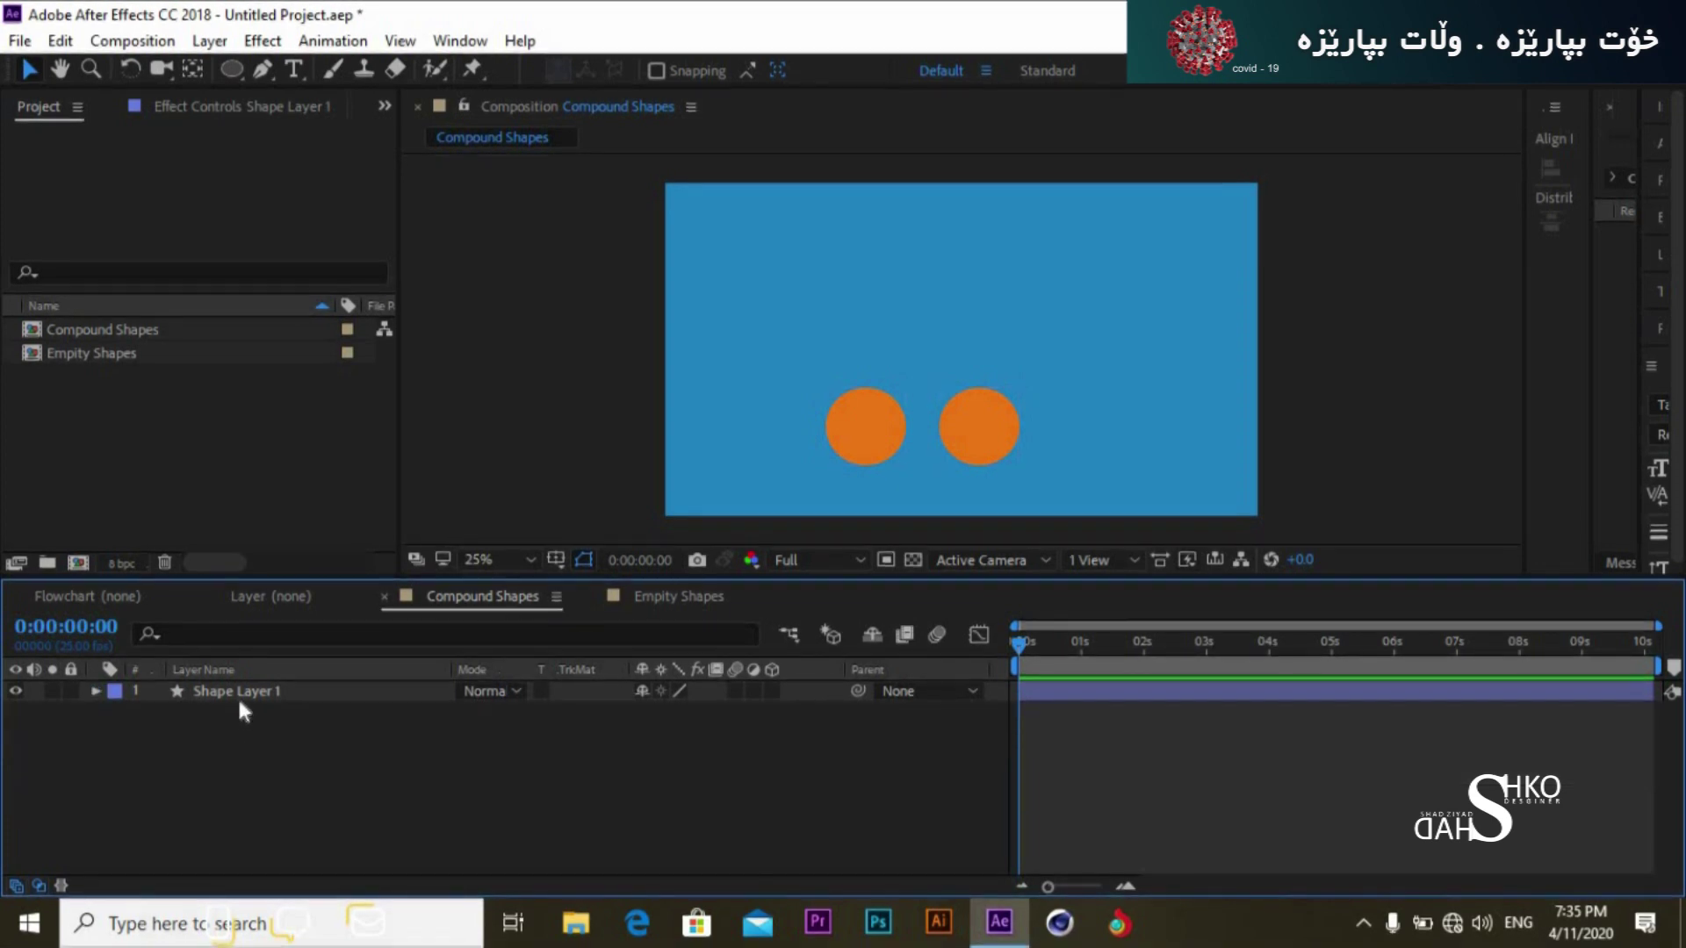
# Step: Examine how Shape Layer 1 holds both circles and inspect the Ellipse 2 group and its Ellipse Path 1
pyautogui.click(214, 696)
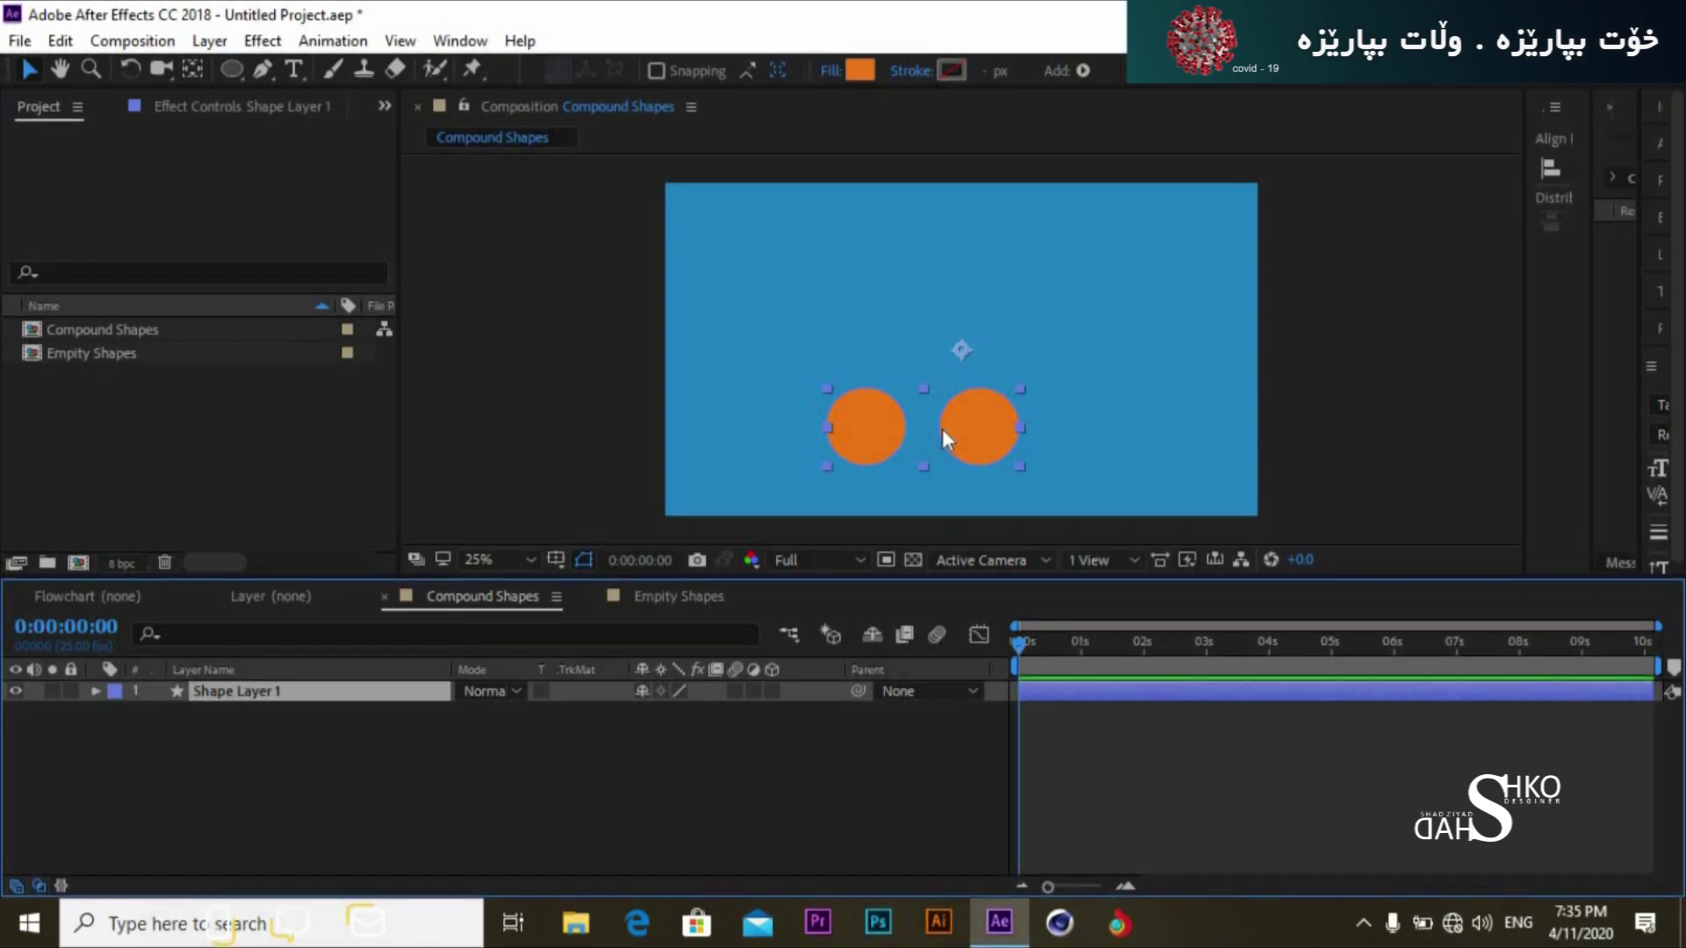
pyautogui.click(97, 691)
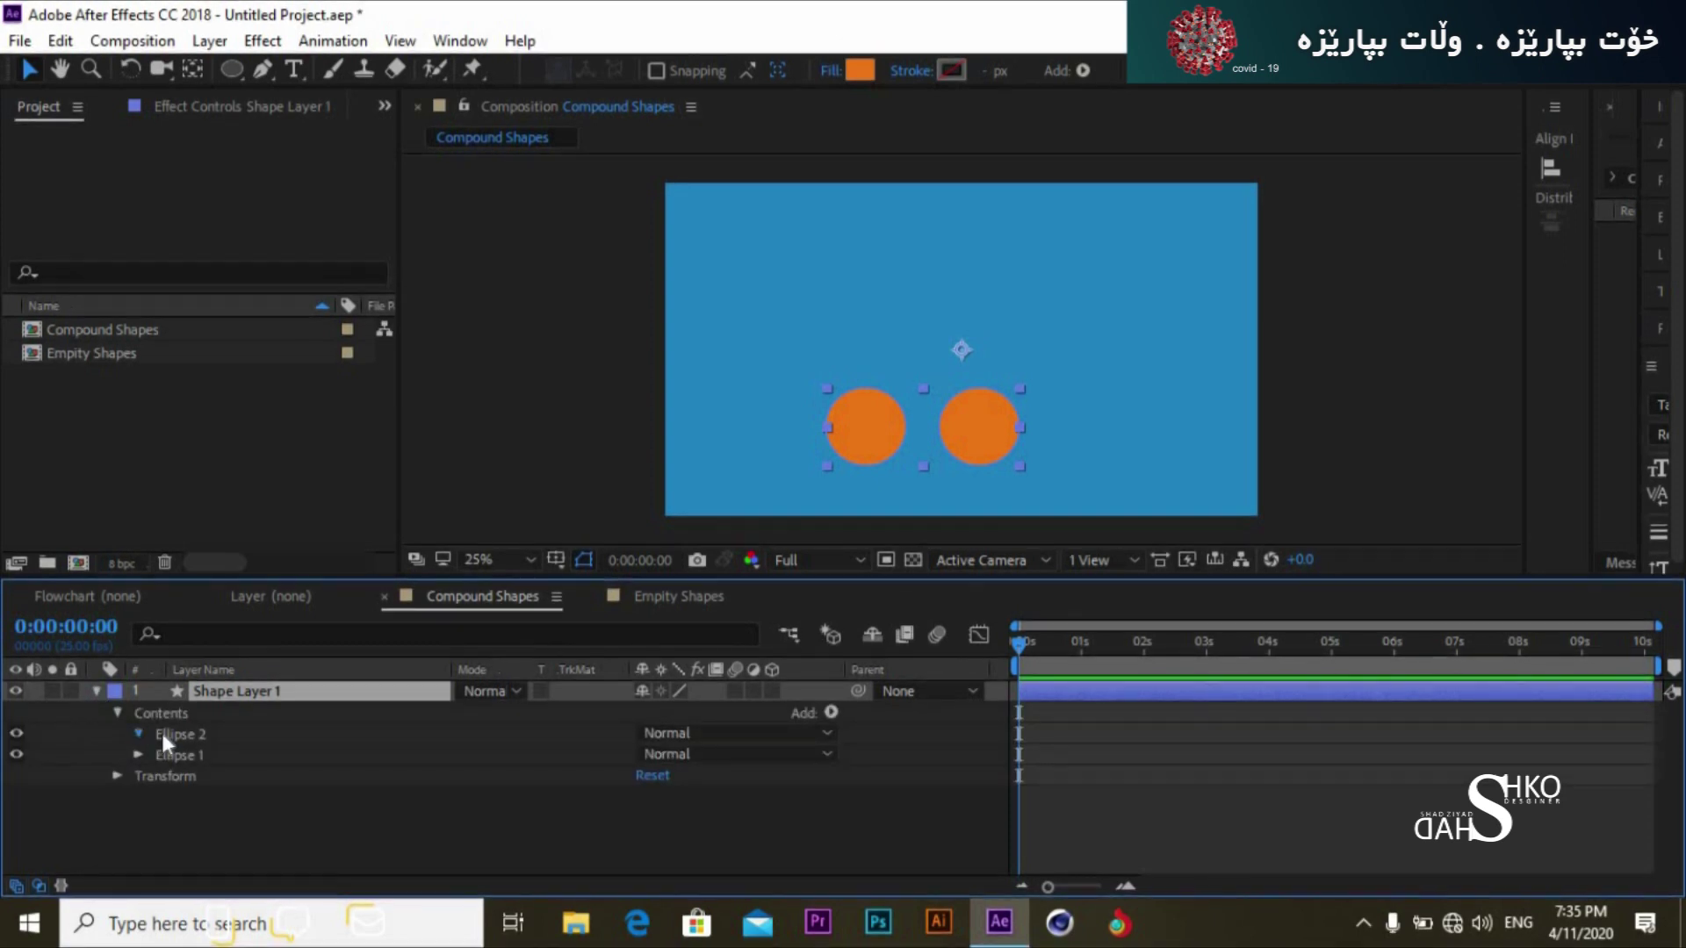
pyautogui.click(187, 756)
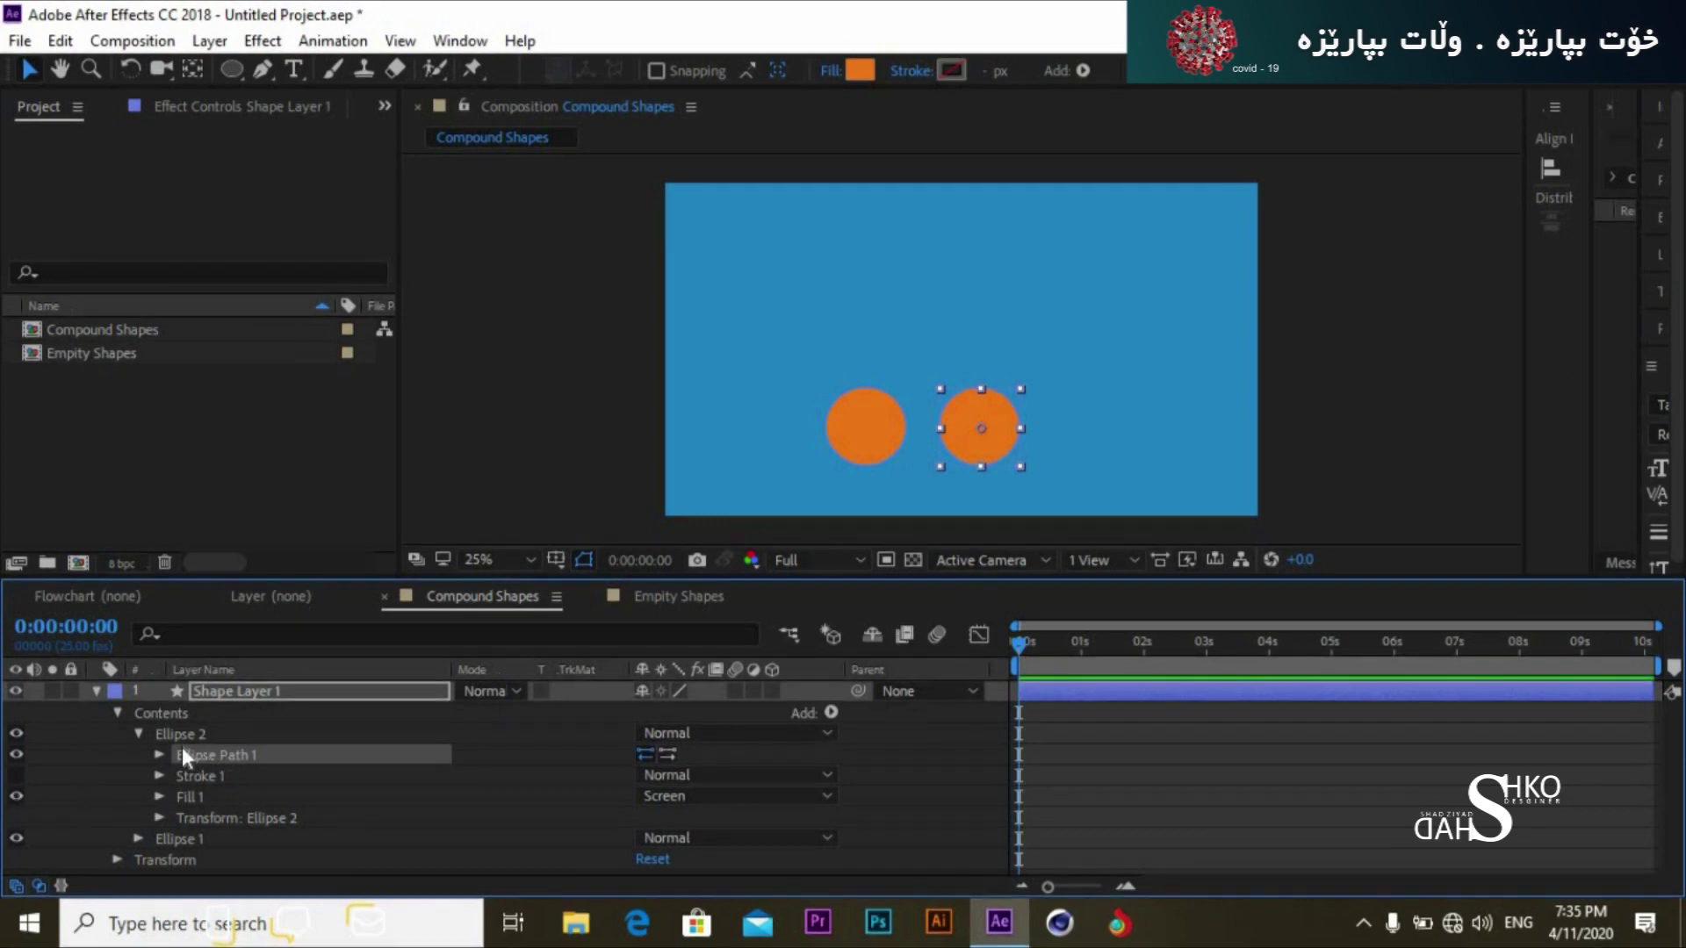
pyautogui.click(186, 738)
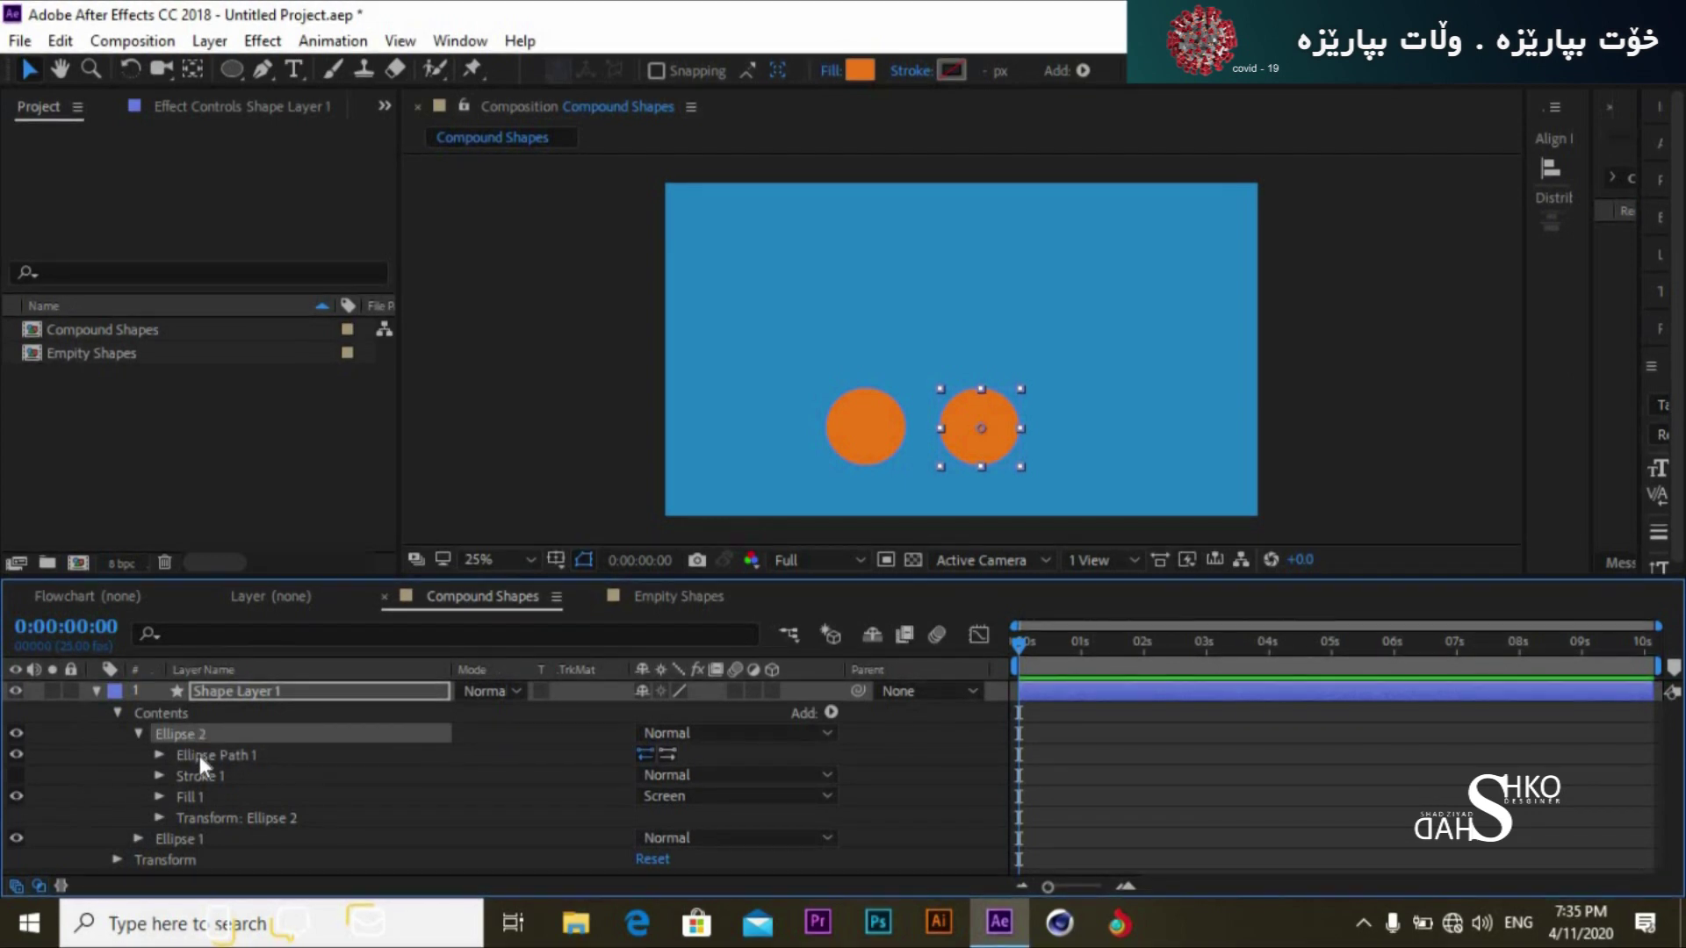
pyautogui.click(186, 755)
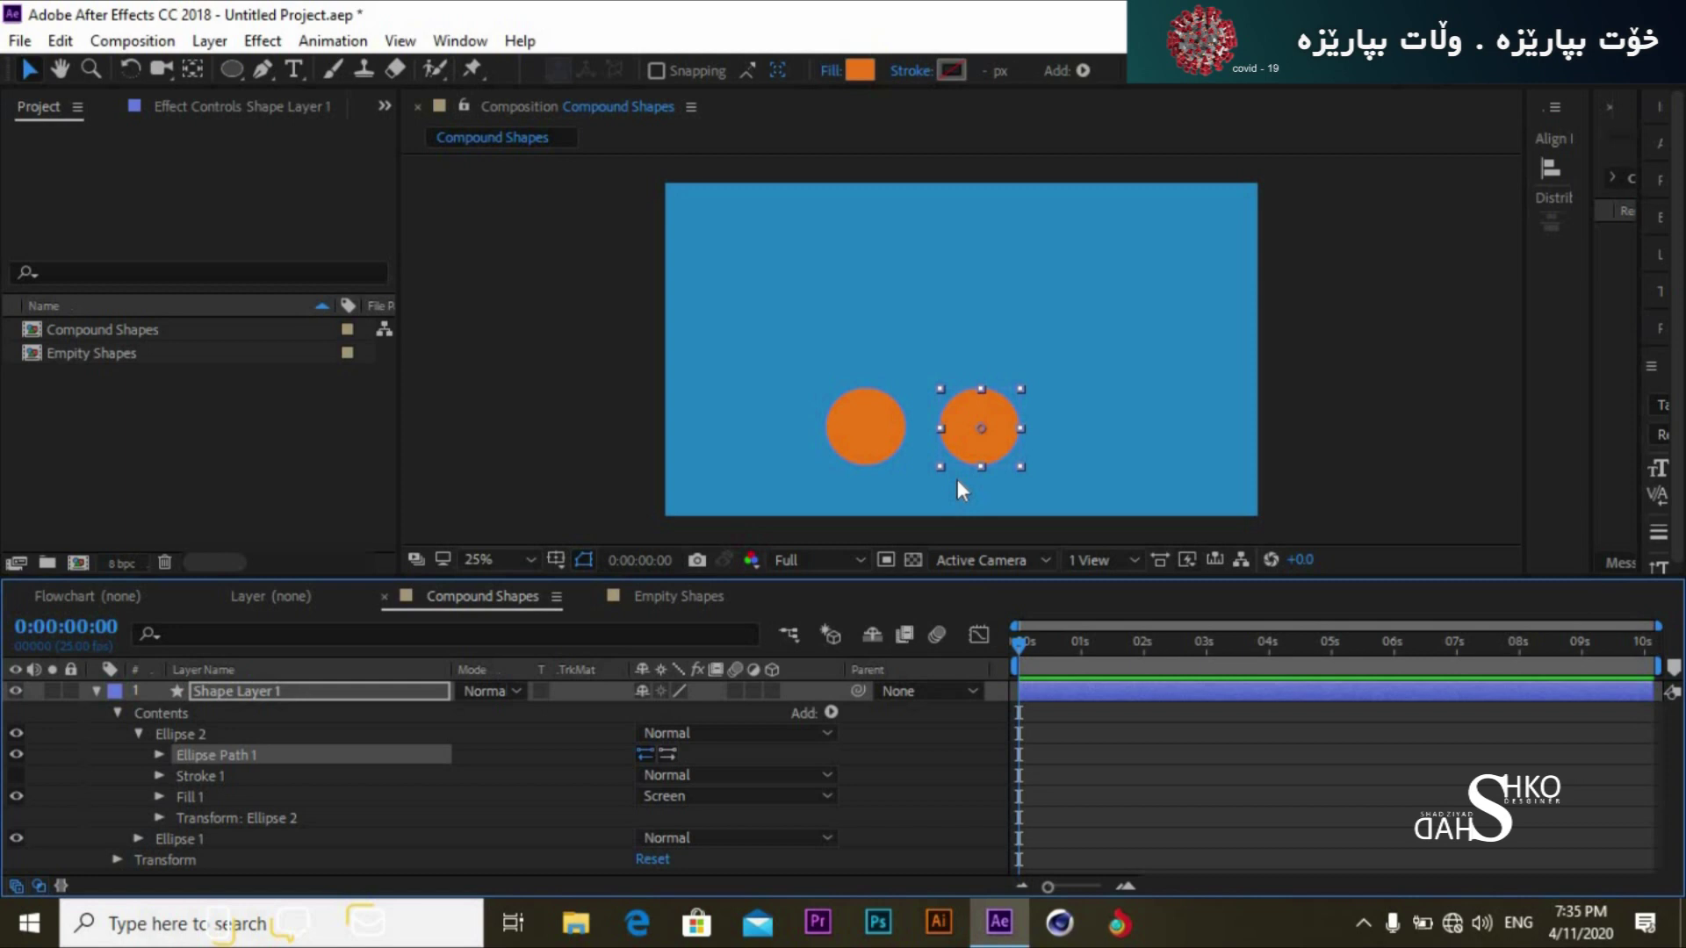
pyautogui.click(94, 690)
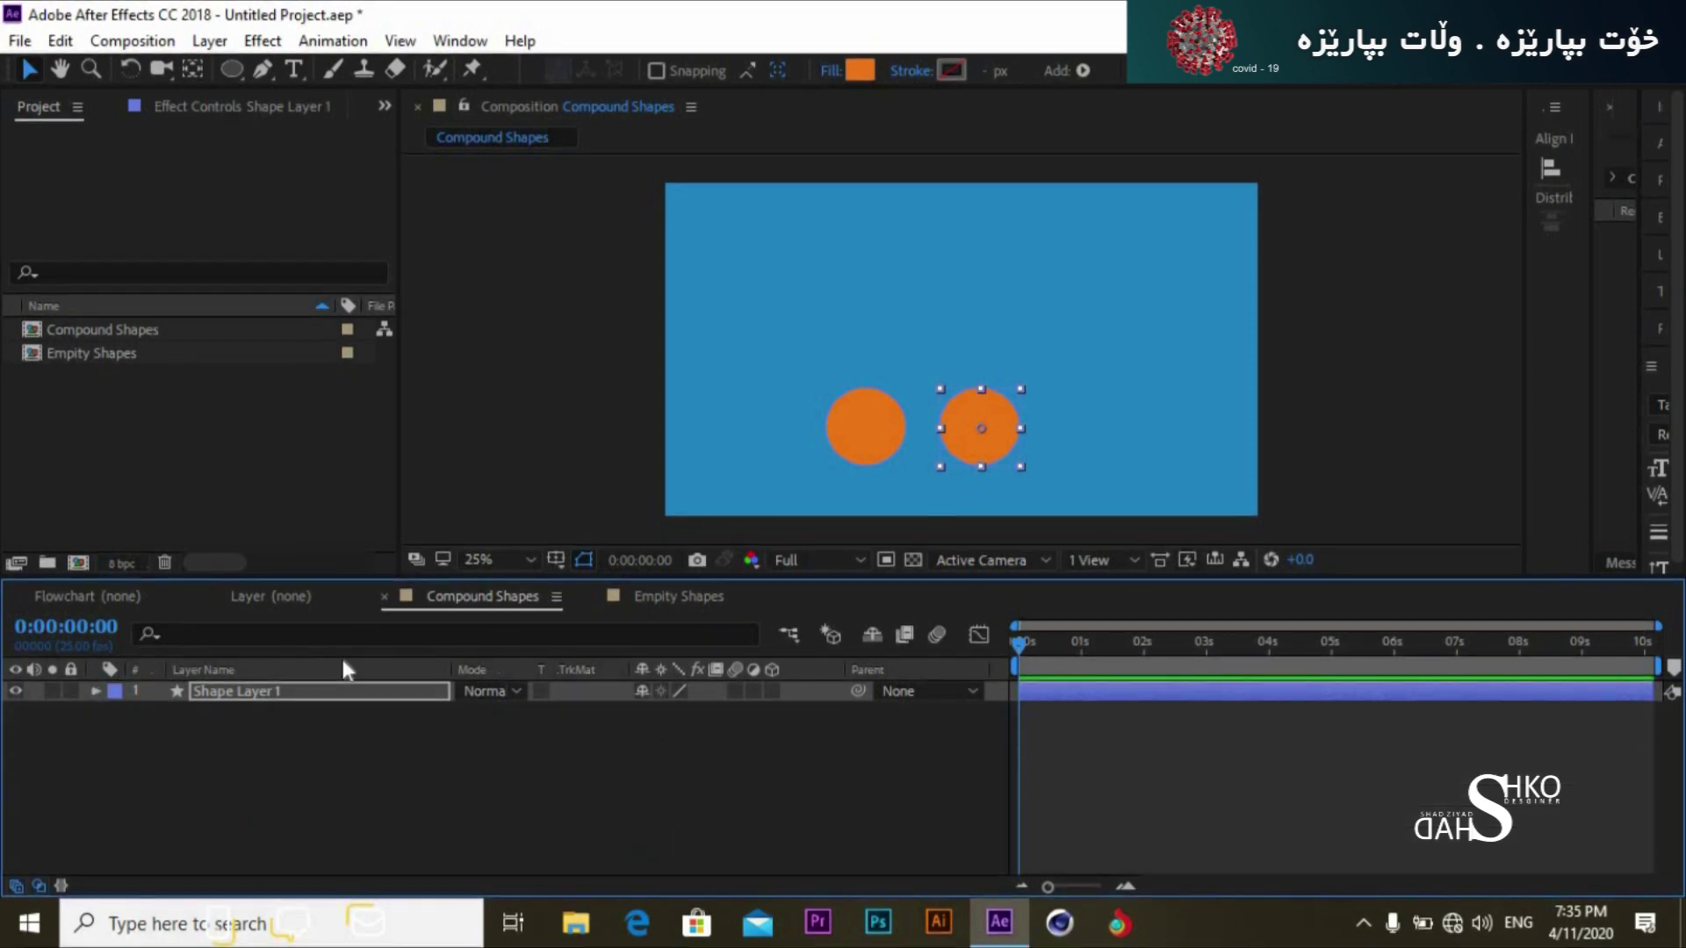
pyautogui.click(303, 729)
pyautogui.click(311, 693)
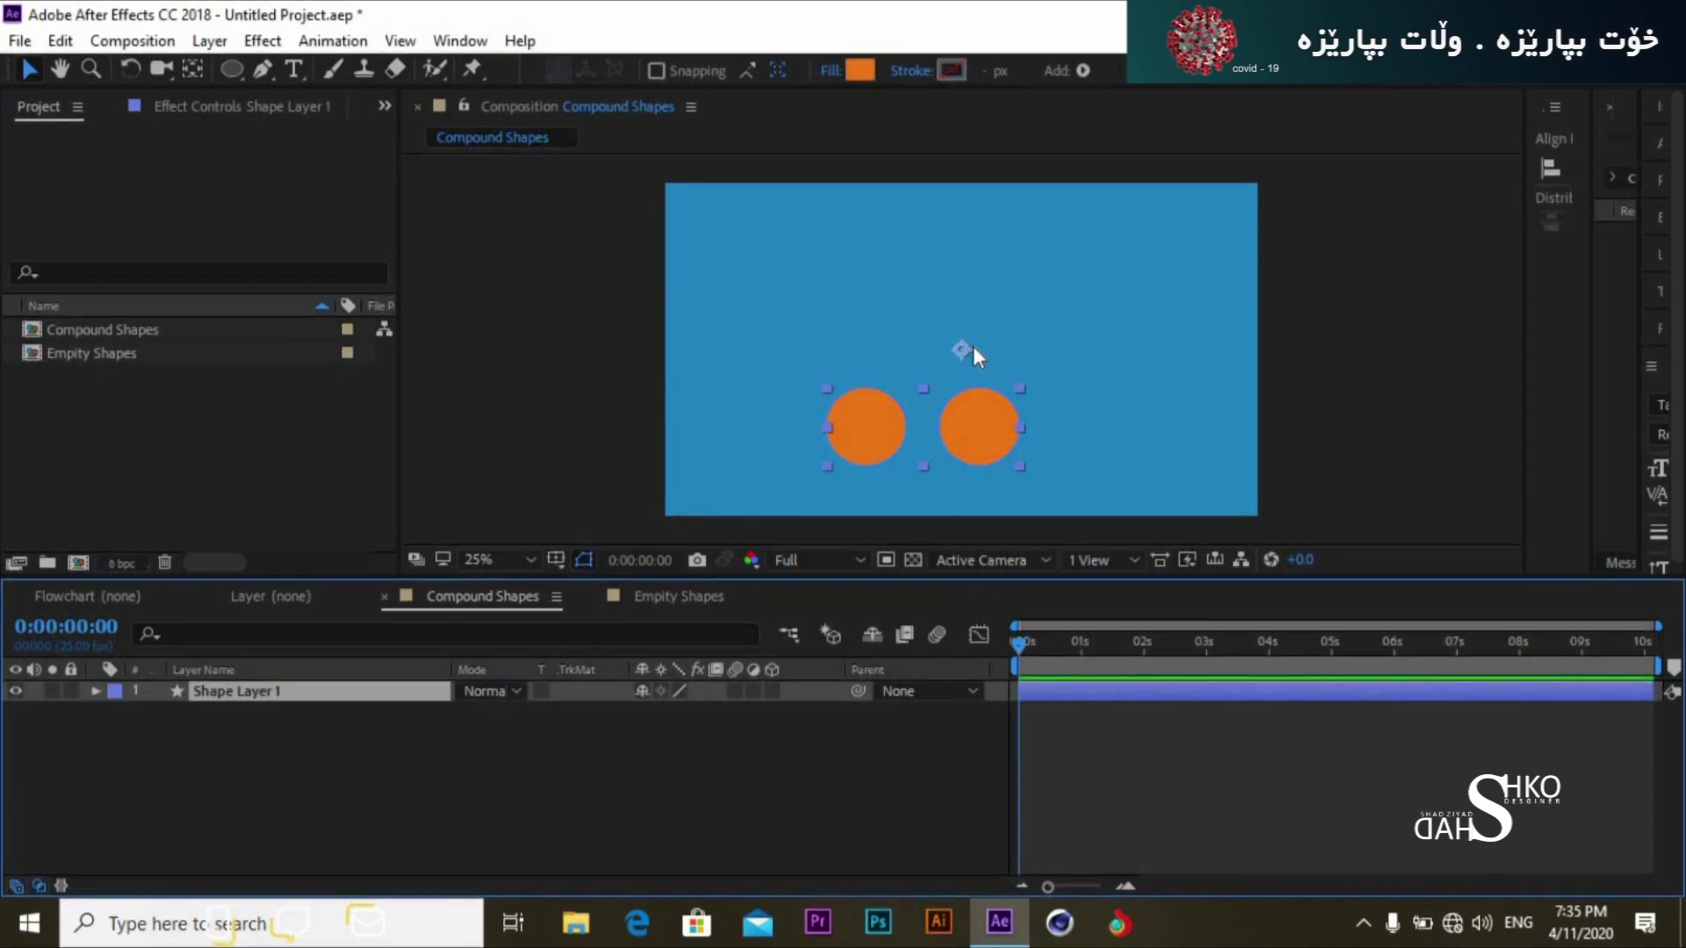
# Step: Compare the Ellipse 1 and Ellipse 2 groups within the contents of Shape Layer 1
pyautogui.click(96, 691)
pyautogui.click(146, 733)
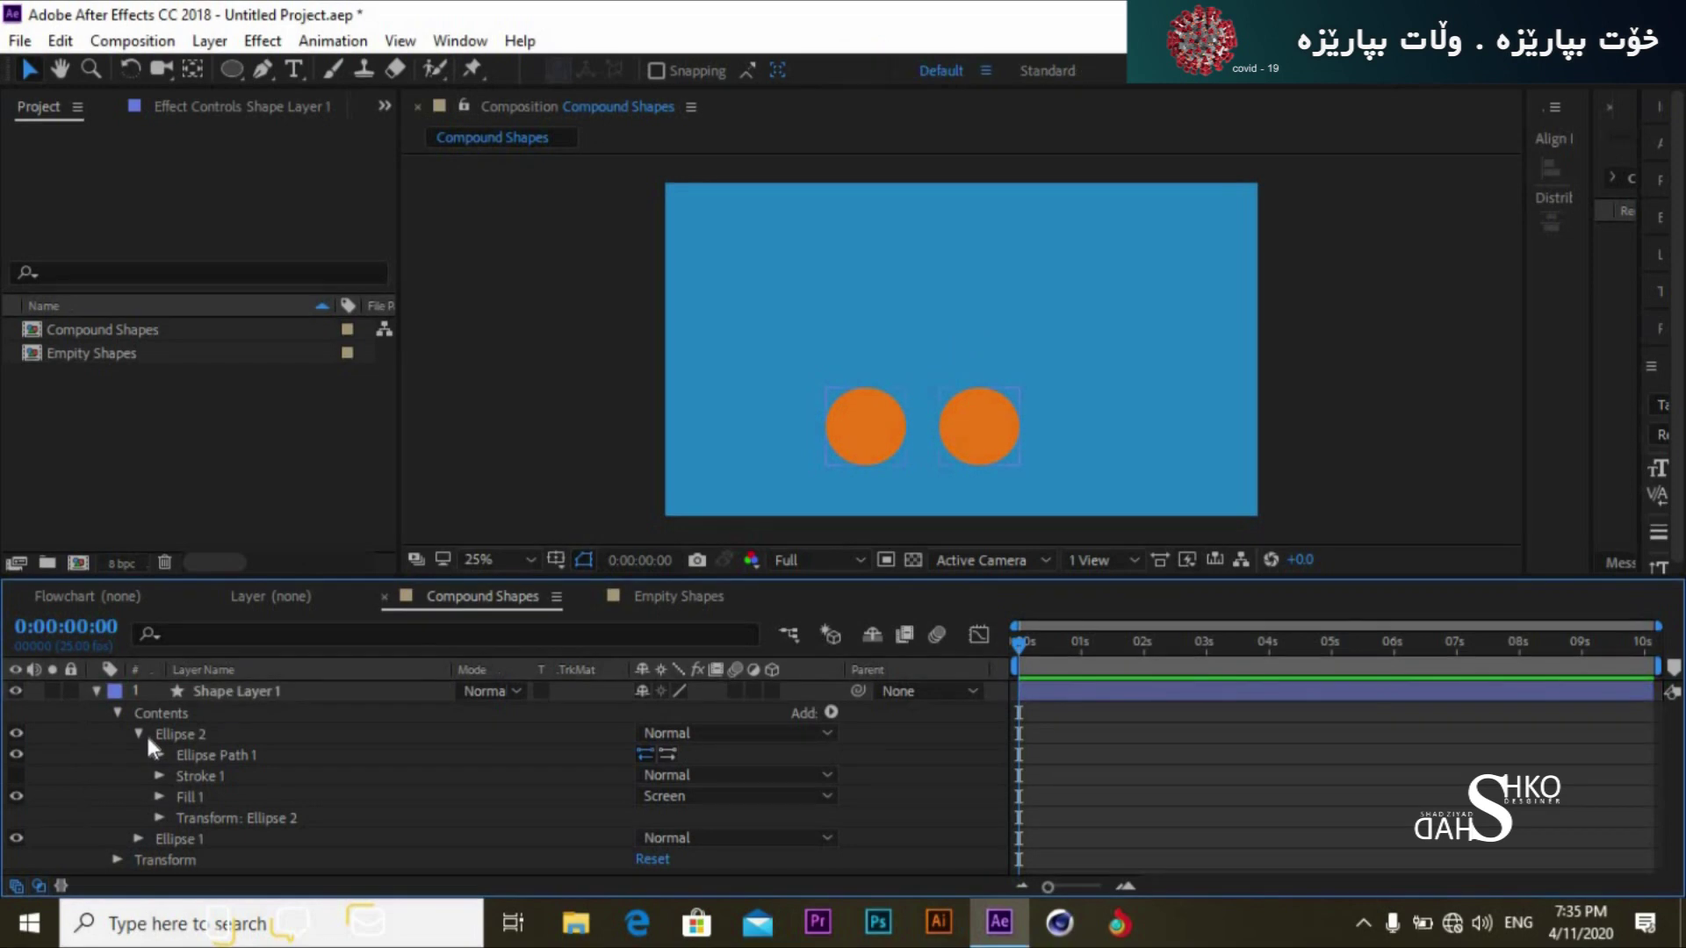
pyautogui.click(139, 735)
pyautogui.click(187, 732)
pyautogui.click(182, 752)
pyautogui.click(191, 736)
pyautogui.click(192, 757)
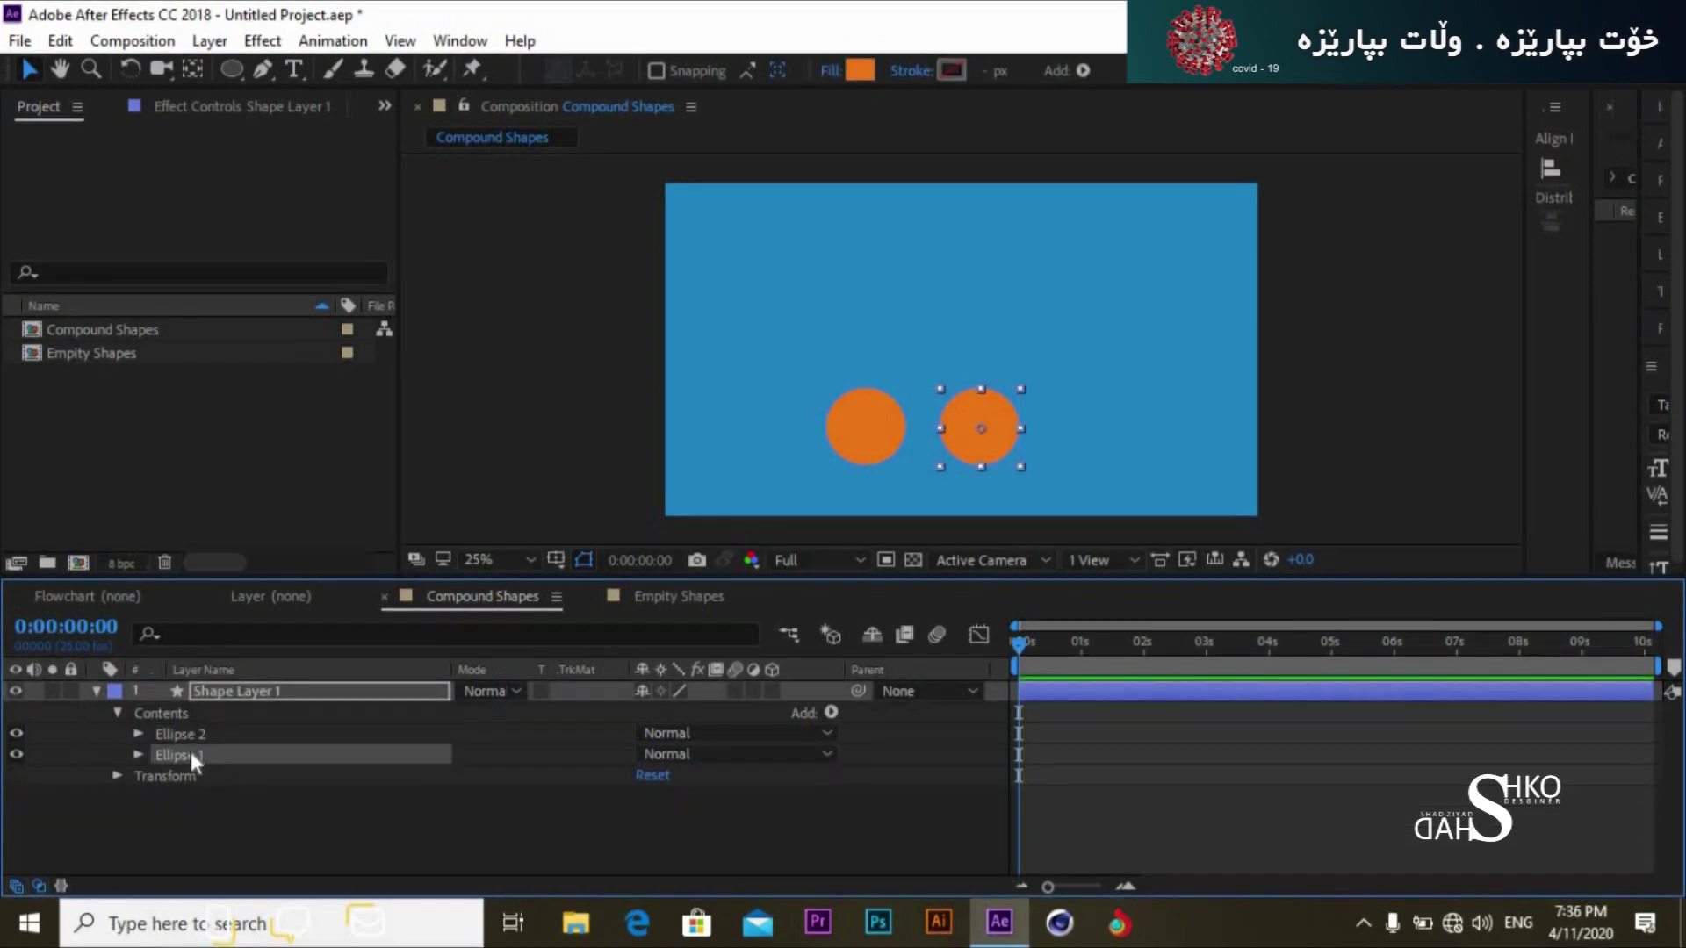
pyautogui.click(192, 738)
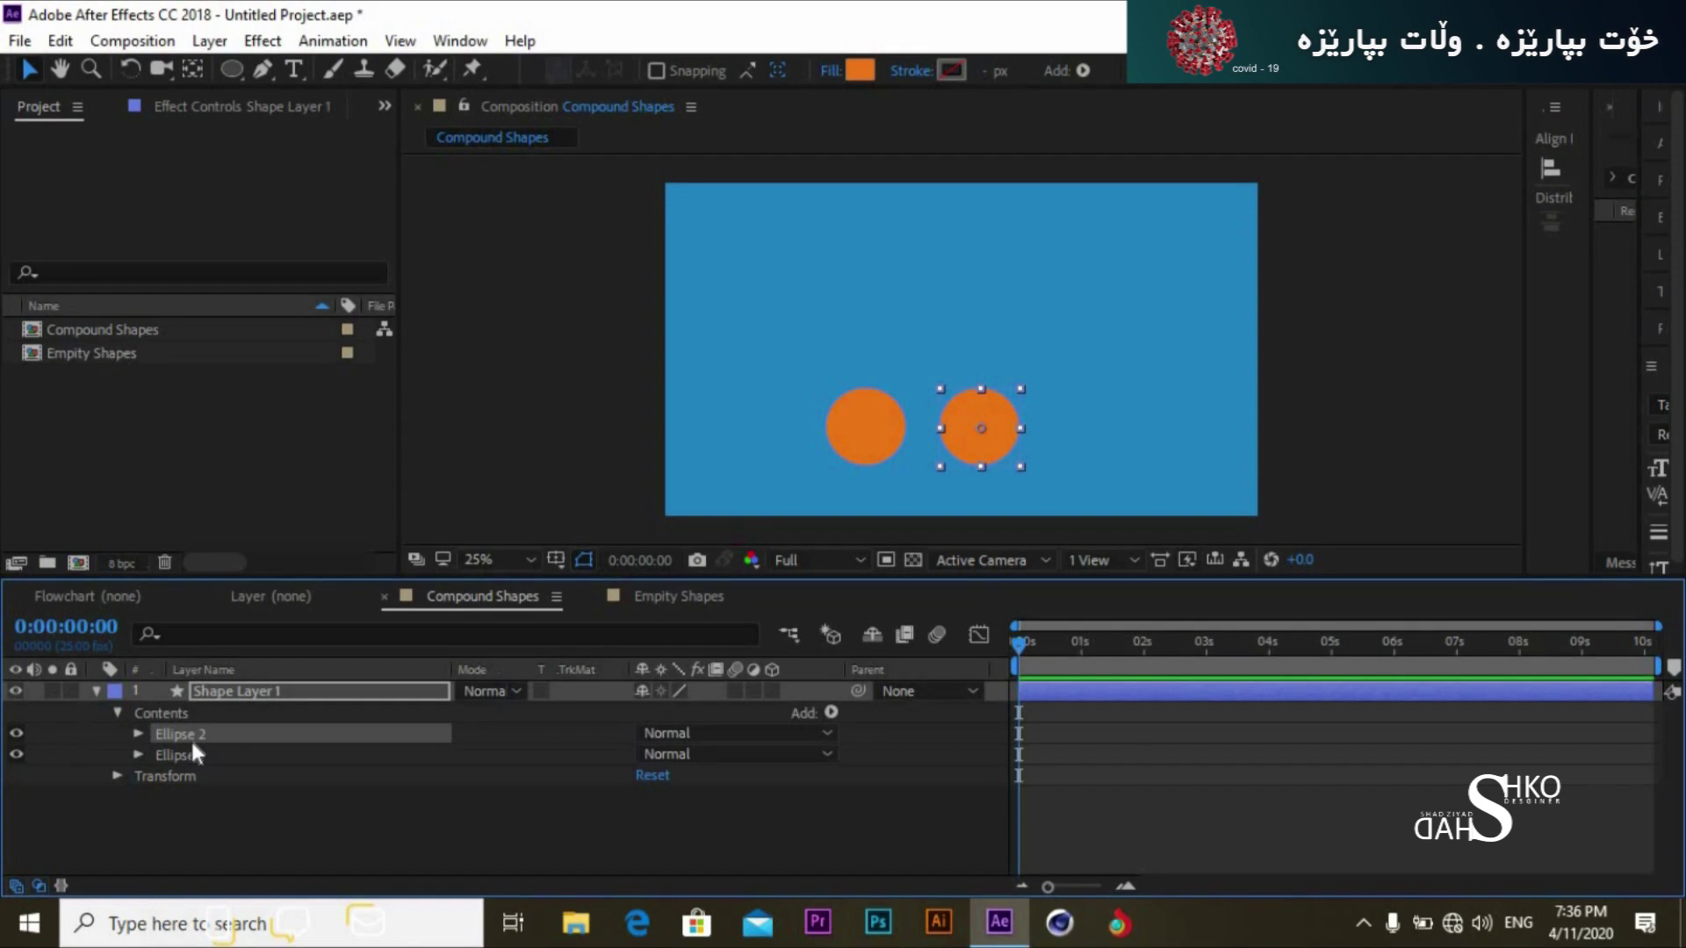
# Step: Examine the Ellipse 2 group in Shape Layer 1 and the size and position properties of its Ellipse Path 1
pyautogui.click(230, 689)
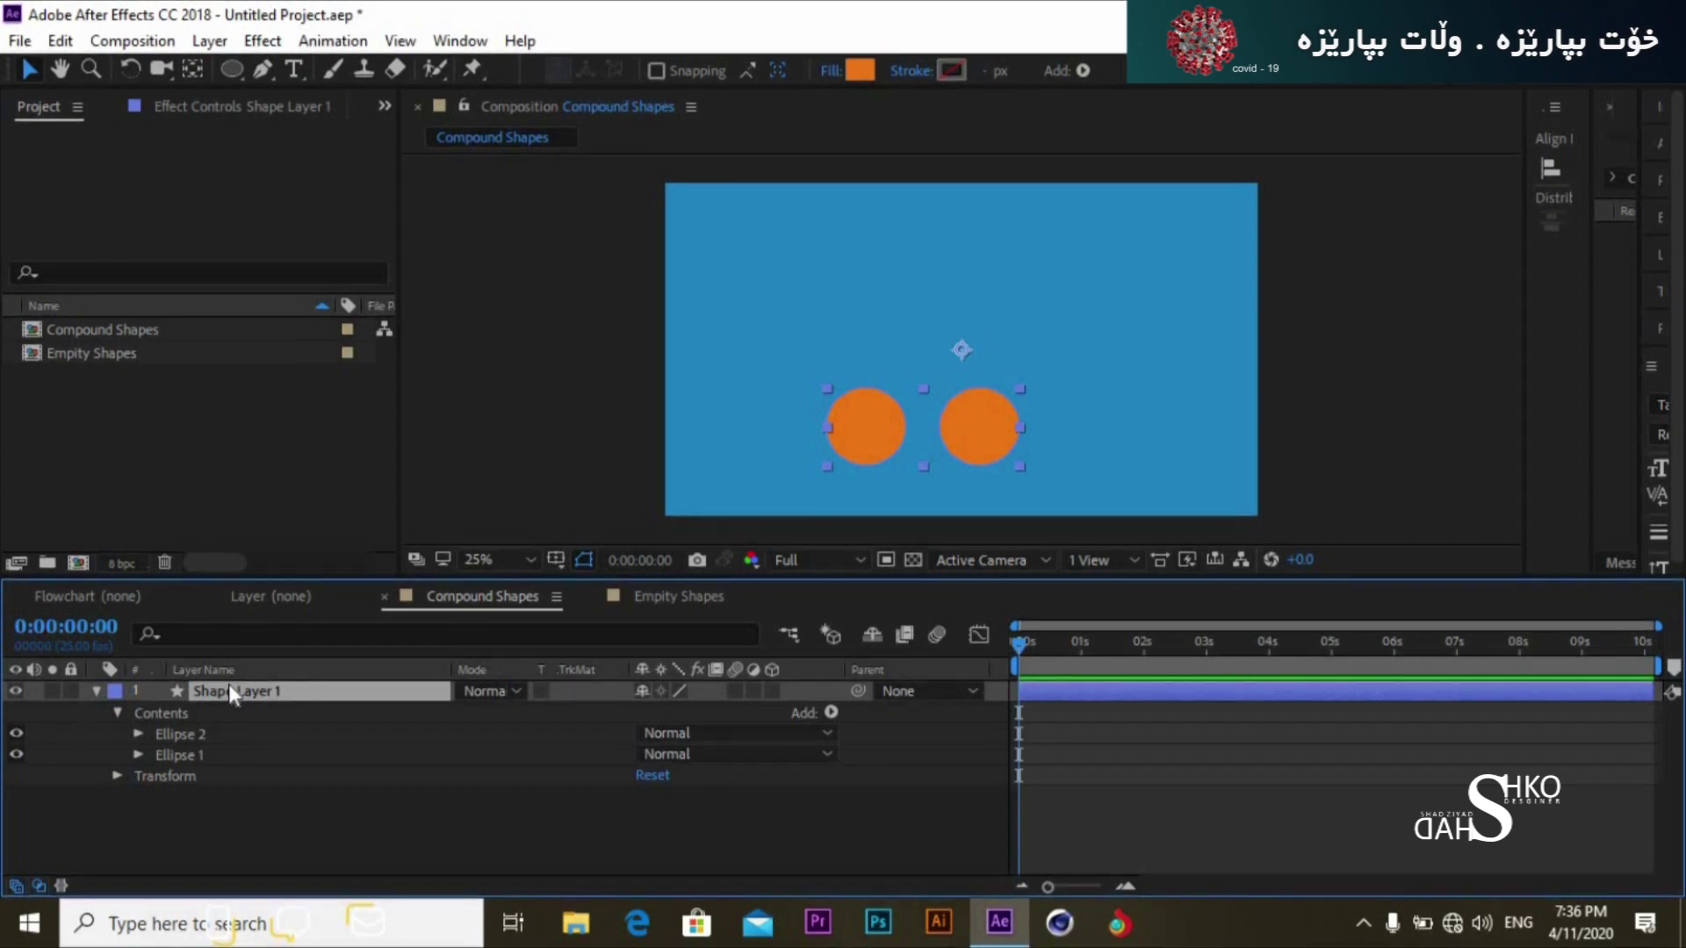
pyautogui.click(183, 734)
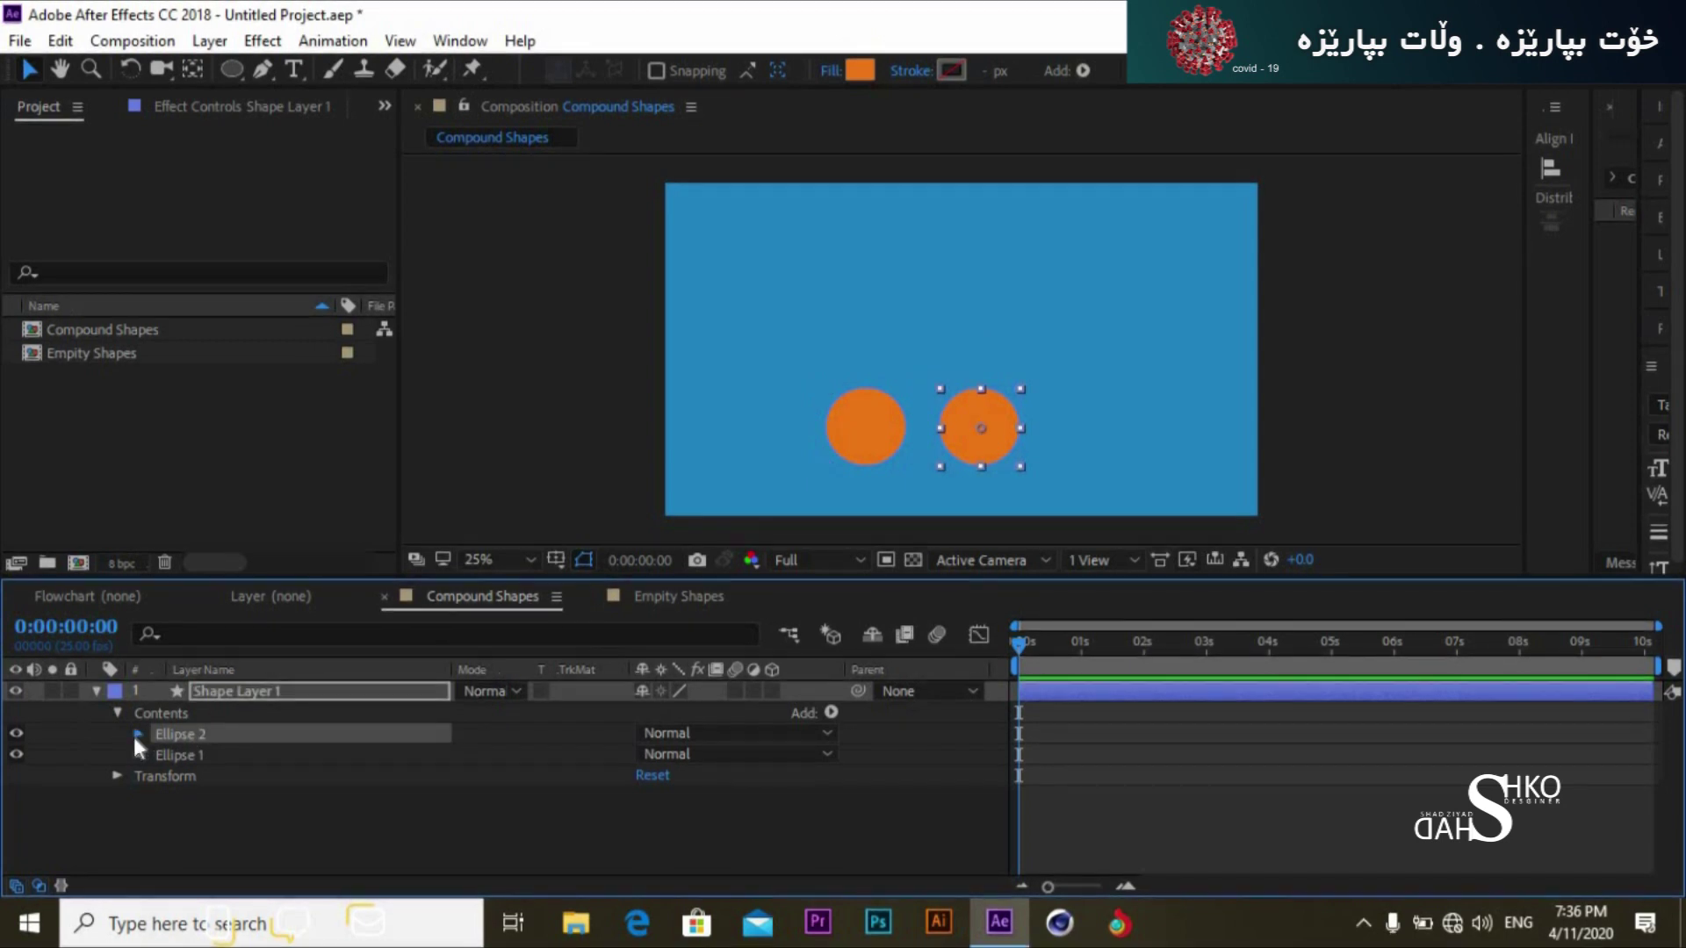
pyautogui.click(137, 734)
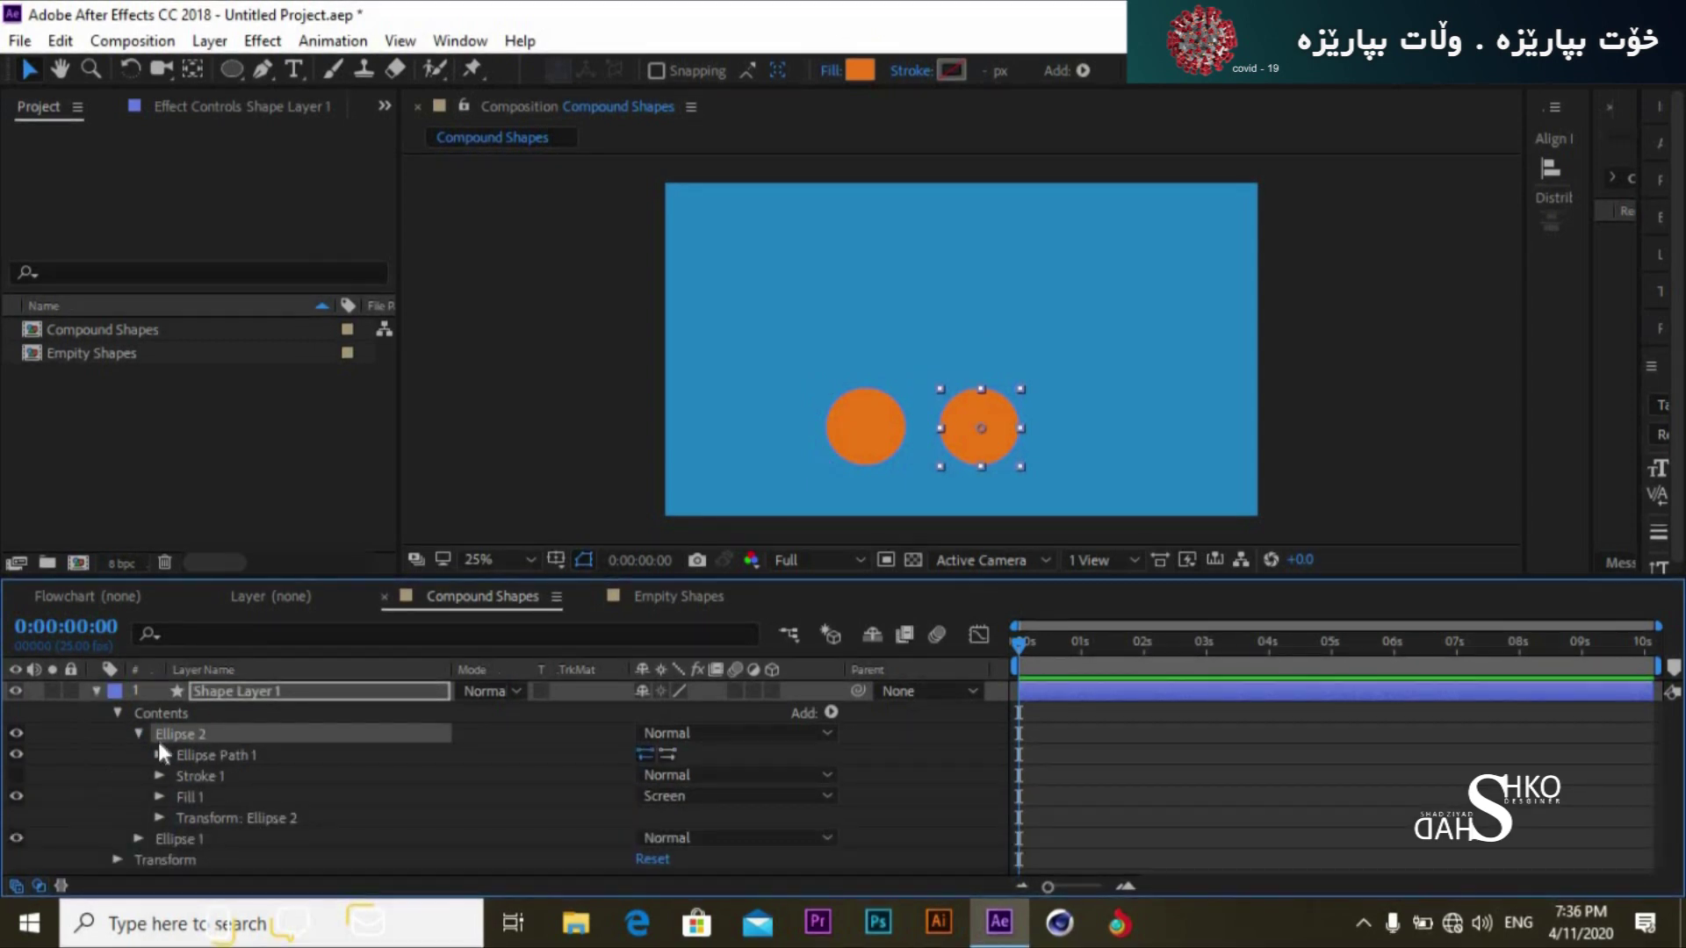
pyautogui.click(209, 757)
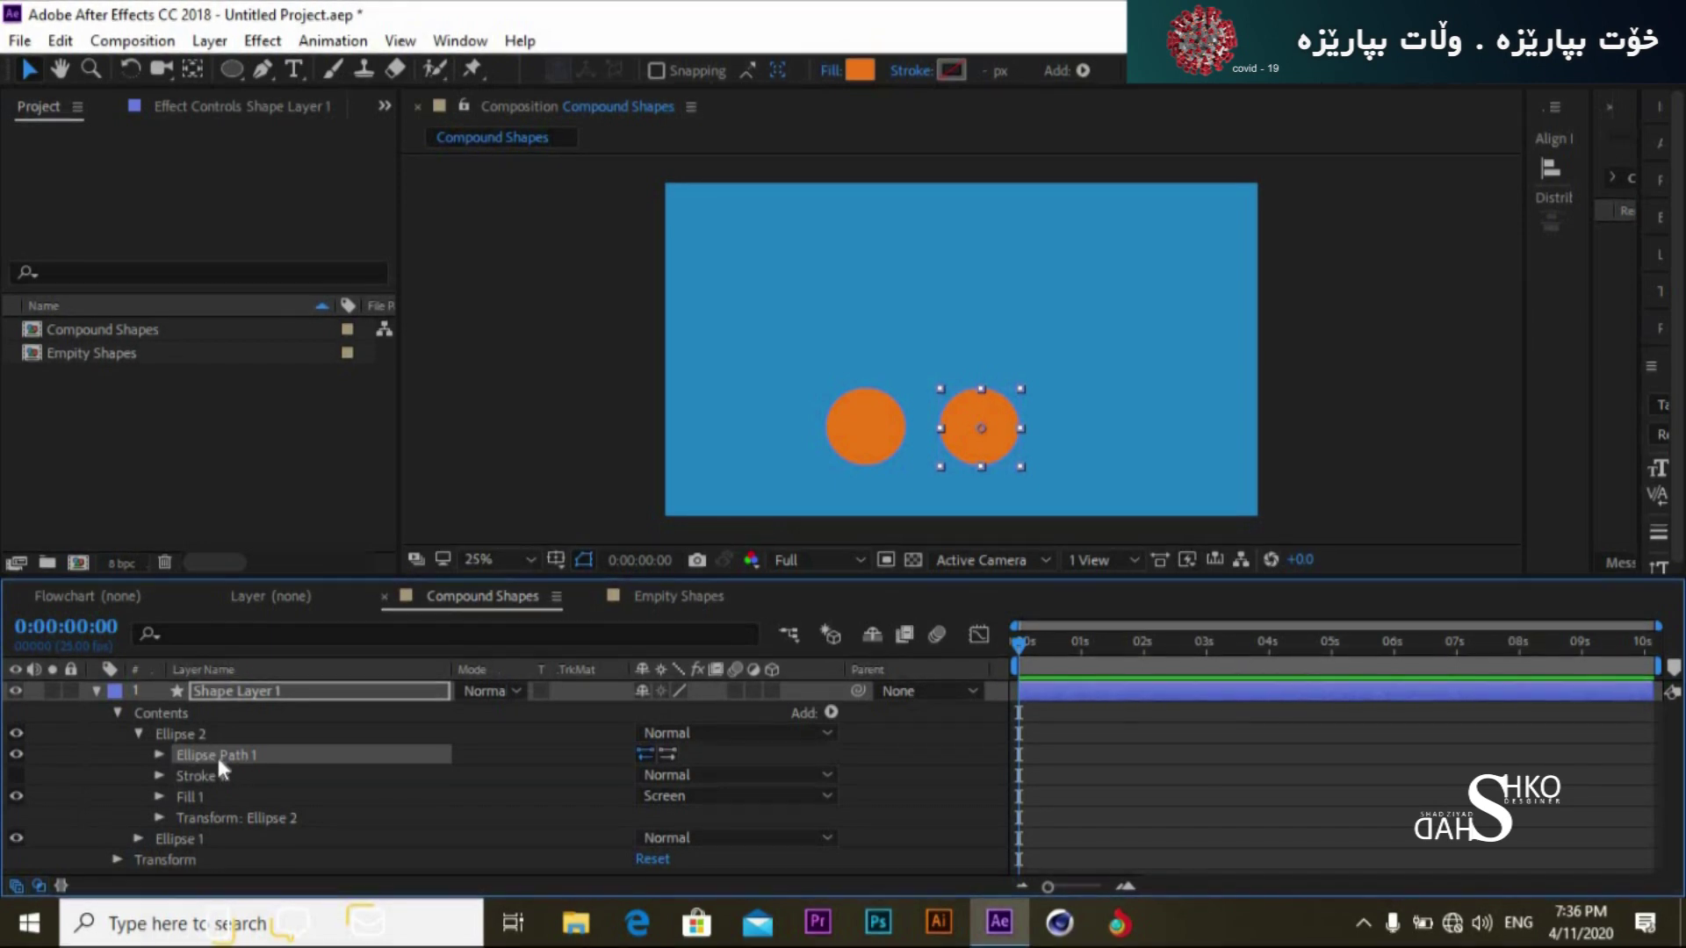
pyautogui.click(161, 753)
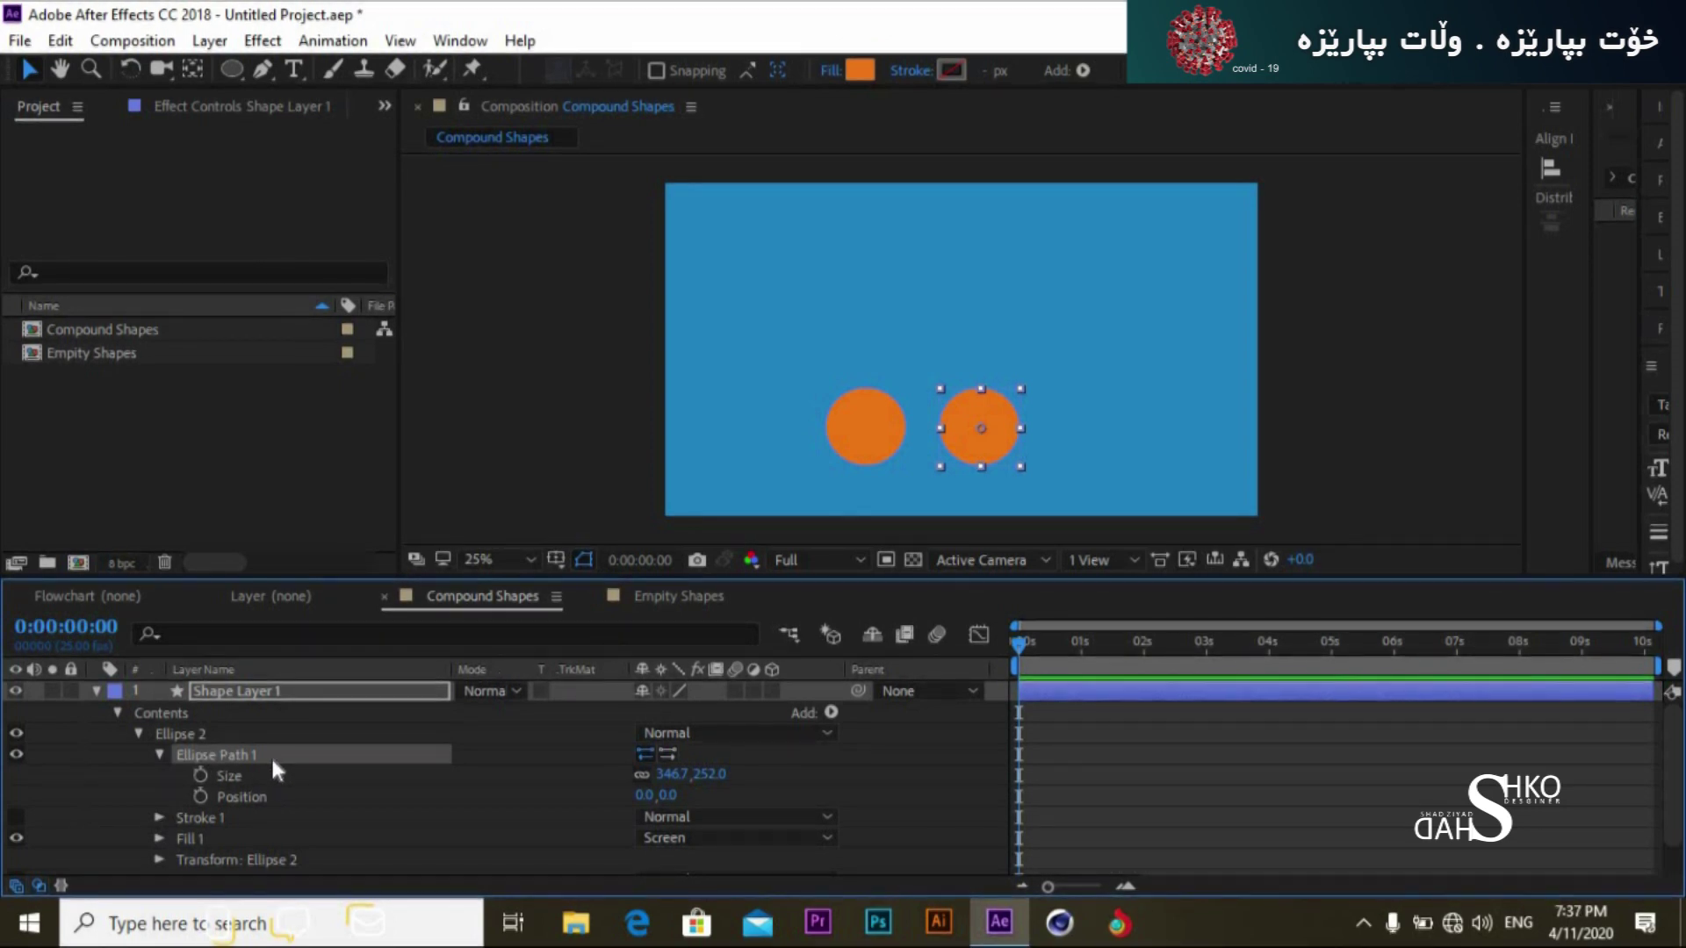
# Step: Try lowering the right circle through a vertical Ellipse Path 1 position of 146, and reset that value to 0
pyautogui.moveTo(669, 794); pyautogui.dragTo(803, 850)
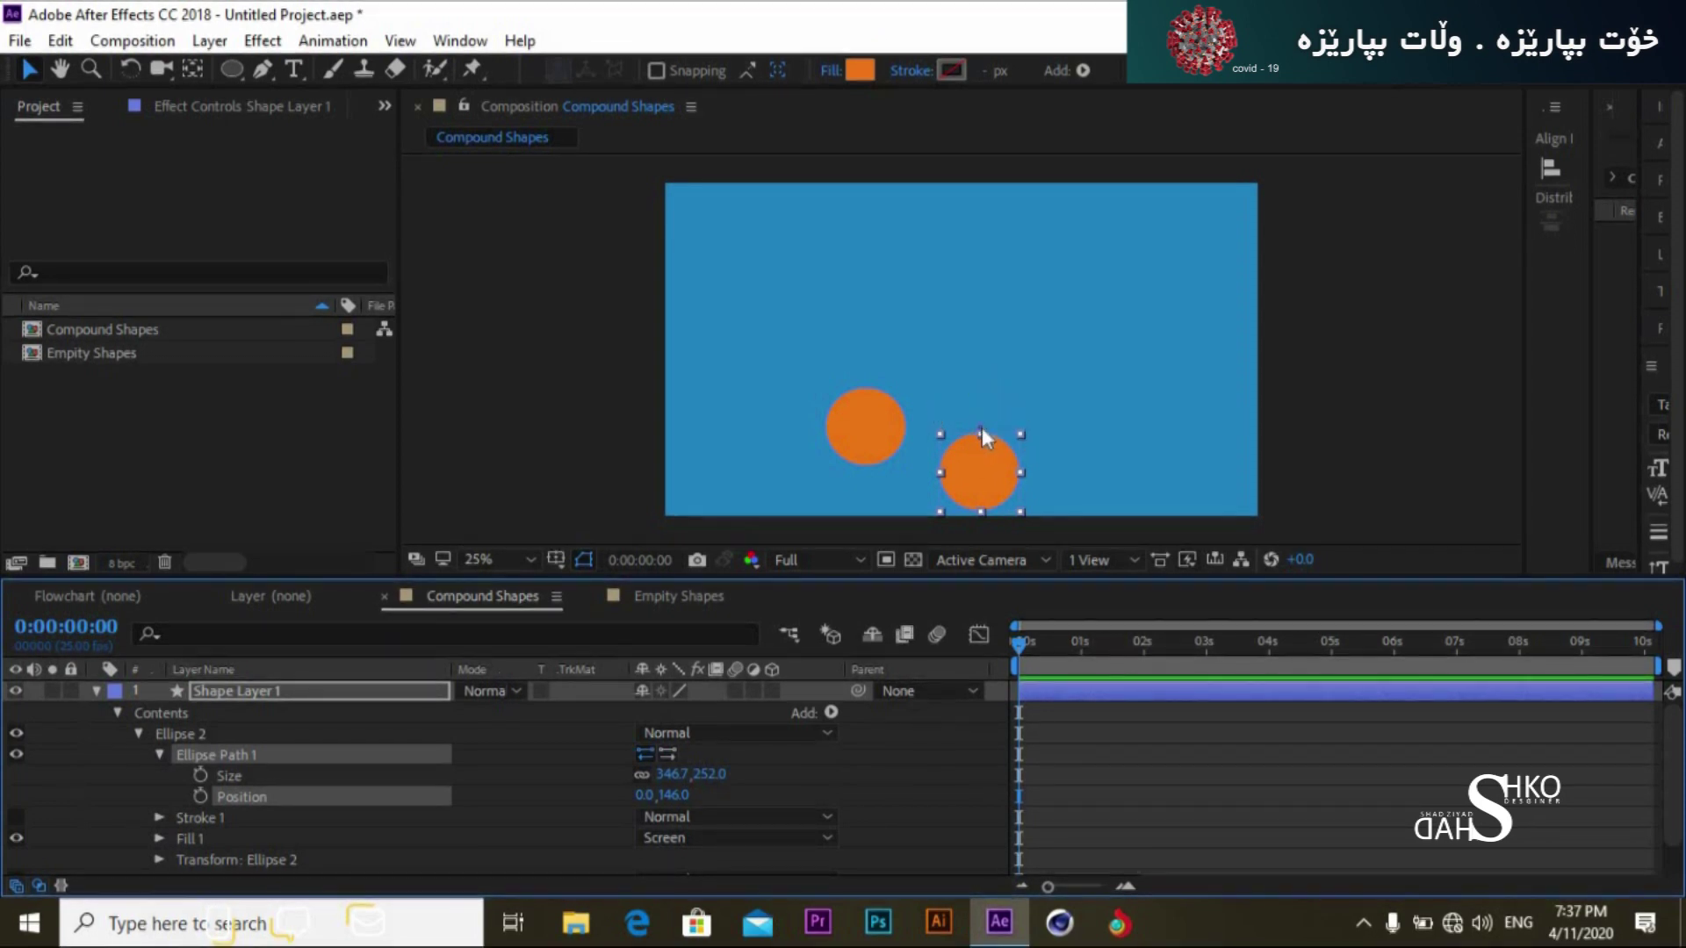
pyautogui.click(674, 795)
pyautogui.write('0')
pyautogui.click(805, 780)
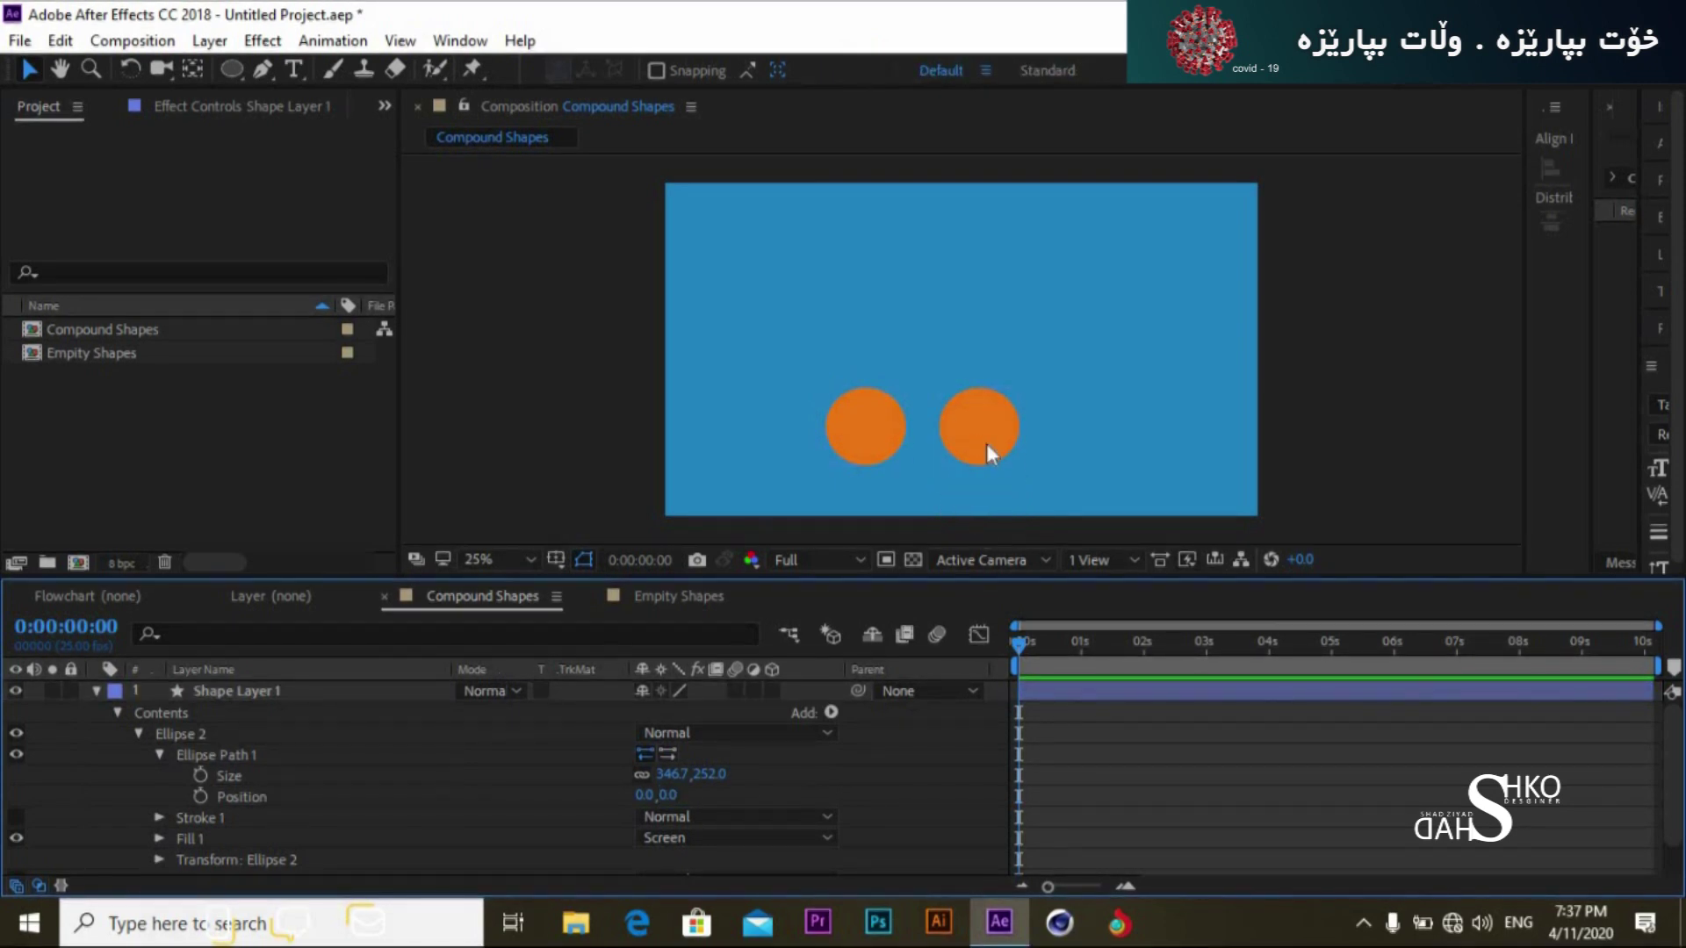
# Step: Set Ellipse 2's Stroke 1 width to 12 and turn on its solid white stroke
pyautogui.click(329, 755)
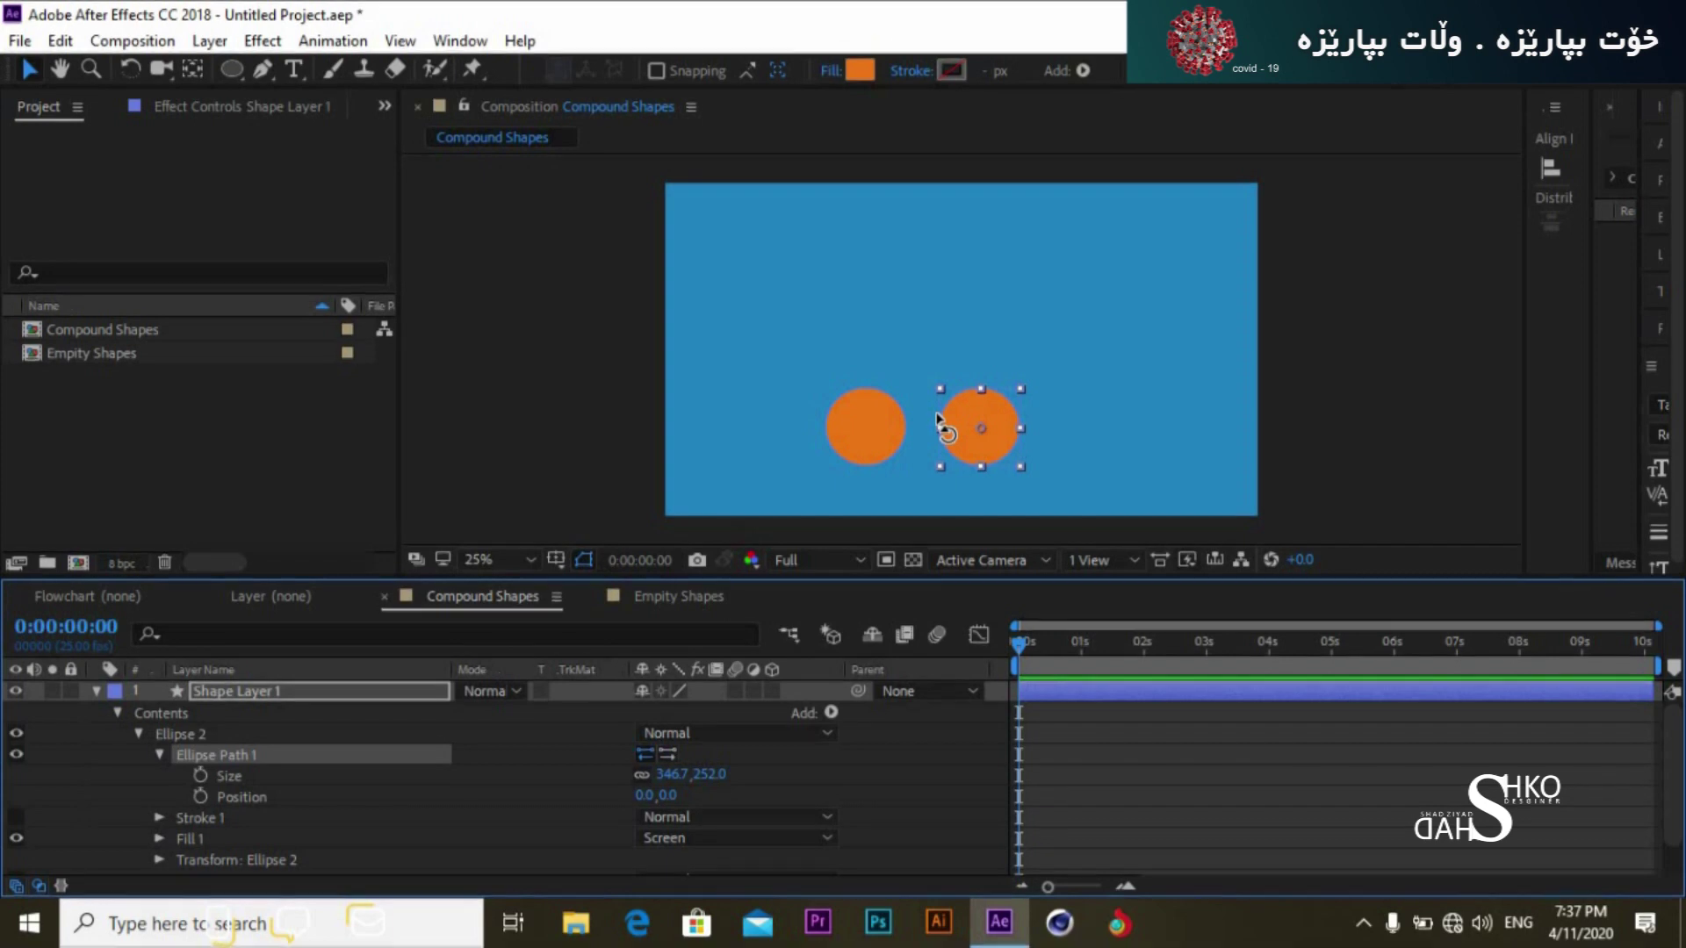
pyautogui.click(158, 755)
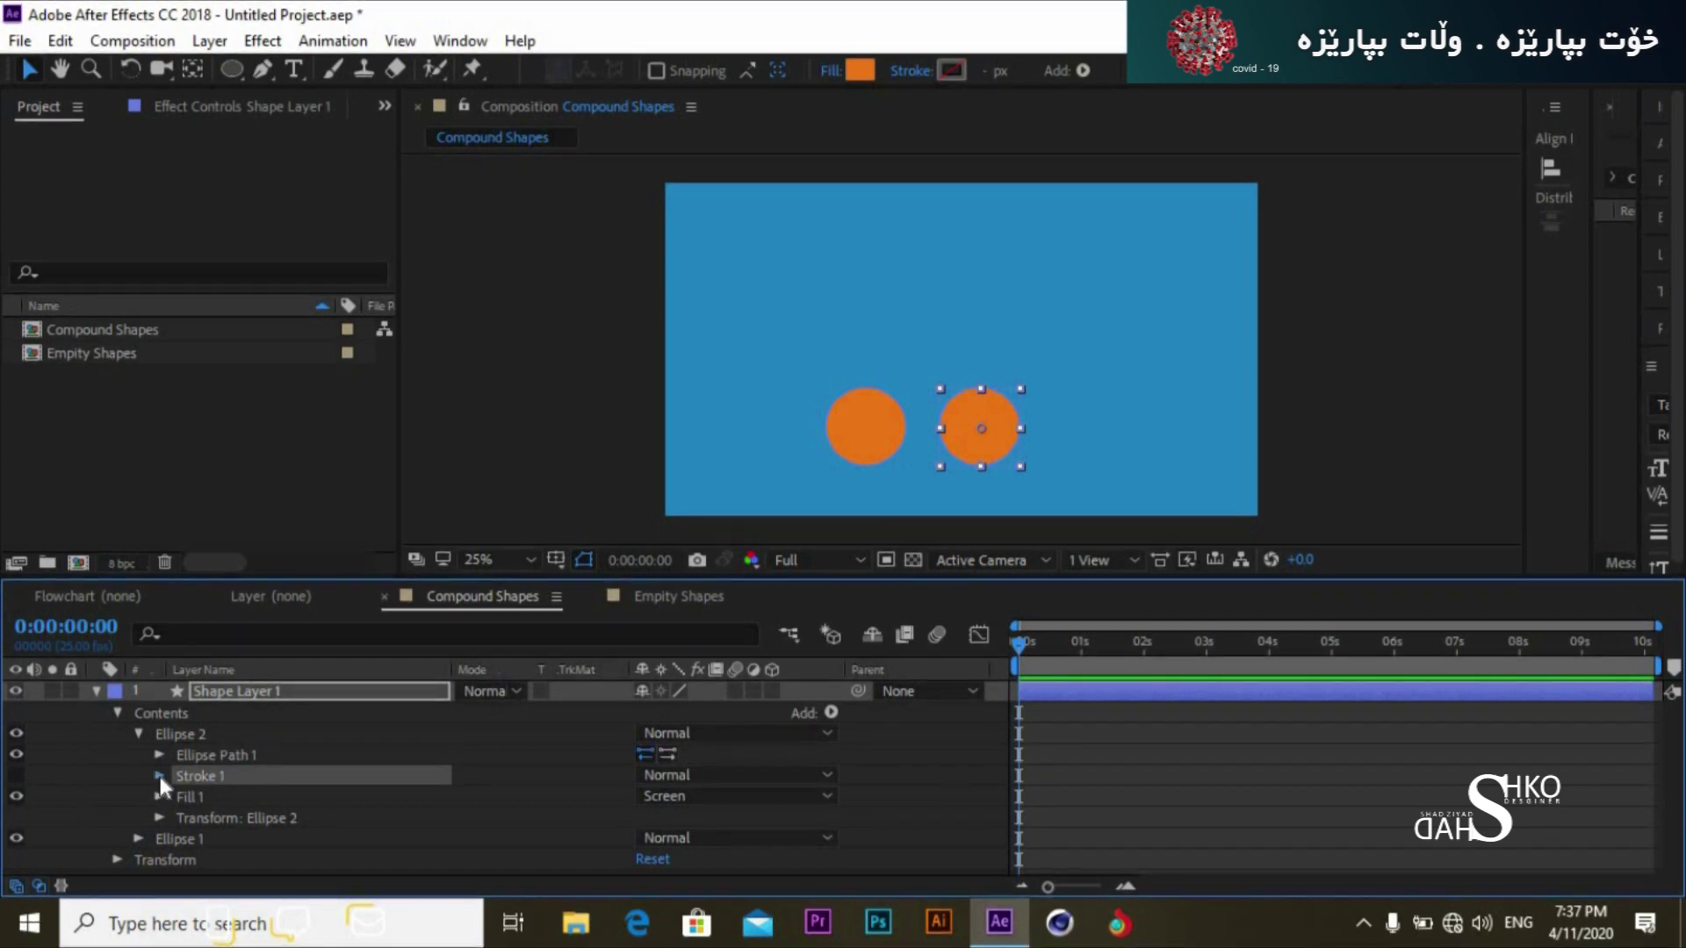
pyautogui.click(160, 777)
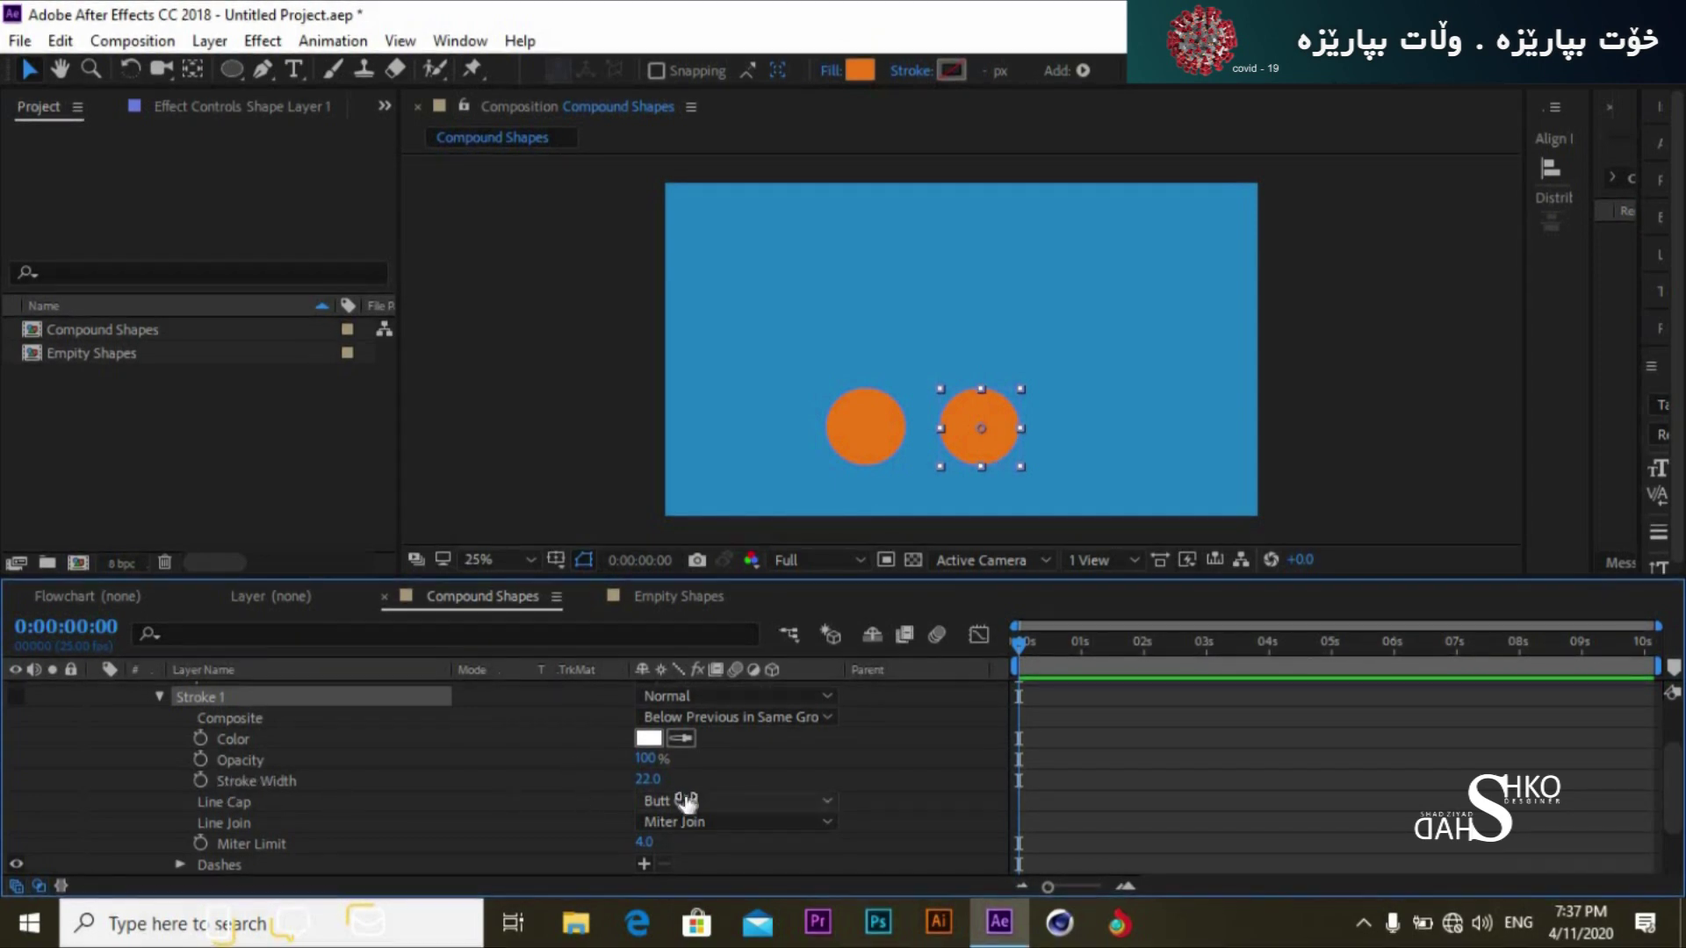
pyautogui.moveTo(641, 780)
pyautogui.mouseDown()
pyautogui.moveTo(703, 780)
pyautogui.moveTo(558, 794)
pyautogui.mouseUp()
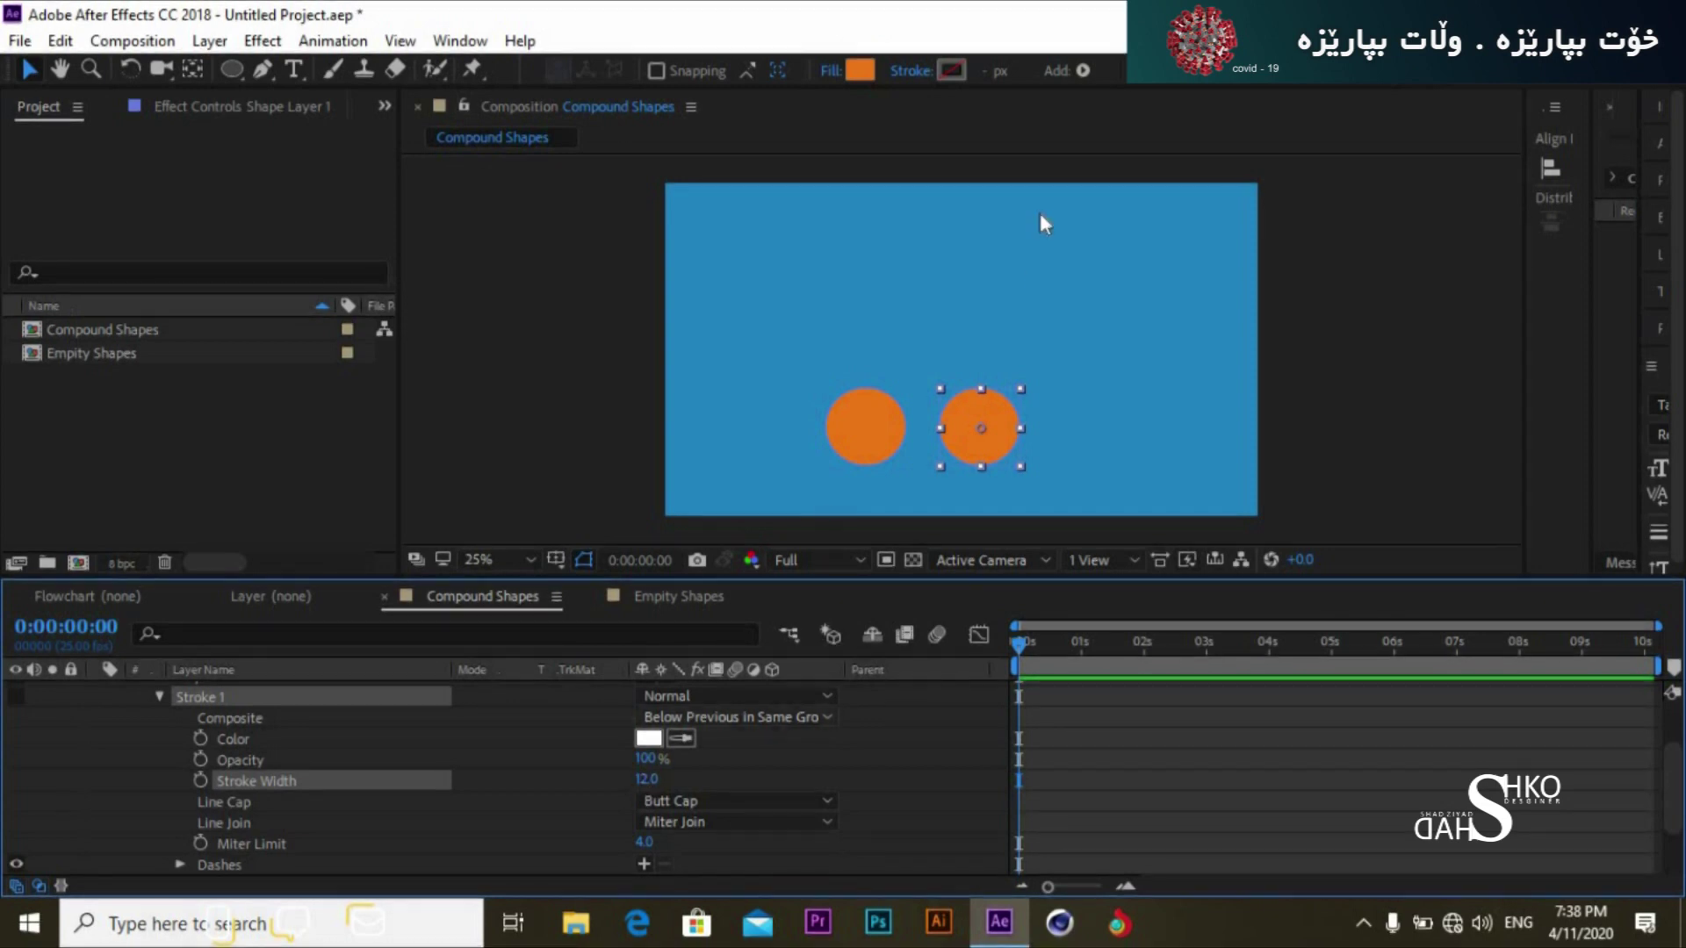
pyautogui.click(951, 68)
pyautogui.click(1503, 510)
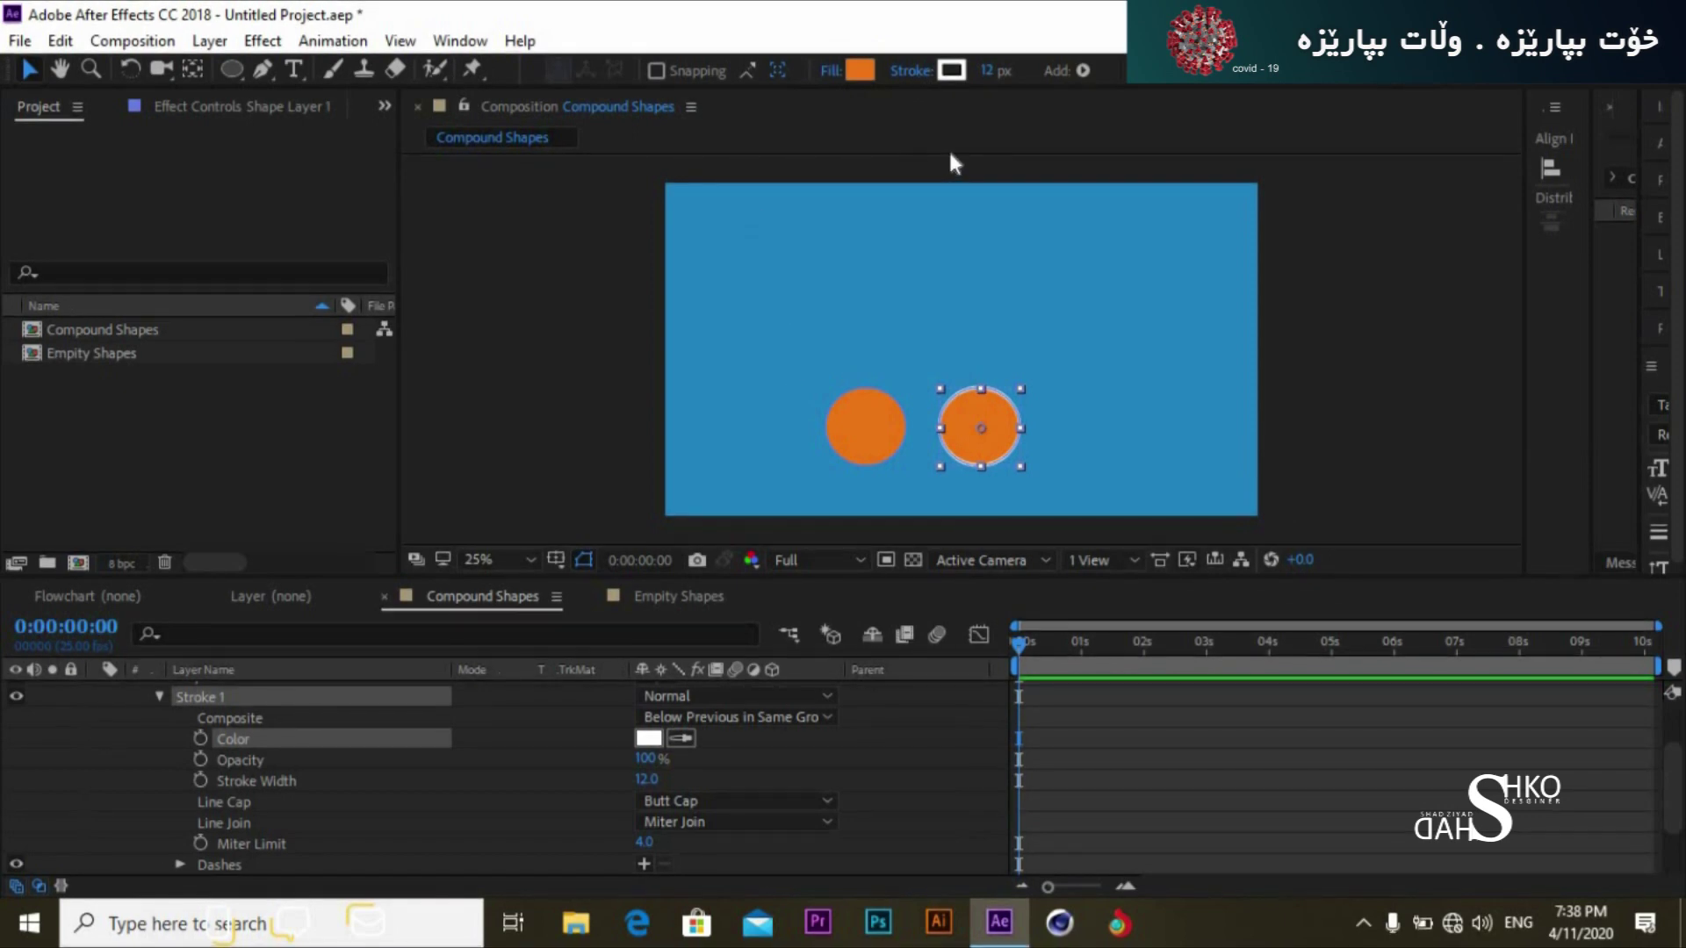
# Step: Adjust the white stroke around Ellipse 2 to a width of 19
pyautogui.moveTo(643, 779)
pyautogui.mouseDown()
pyautogui.moveTo(680, 790)
pyautogui.moveTo(631, 794)
pyautogui.mouseUp()
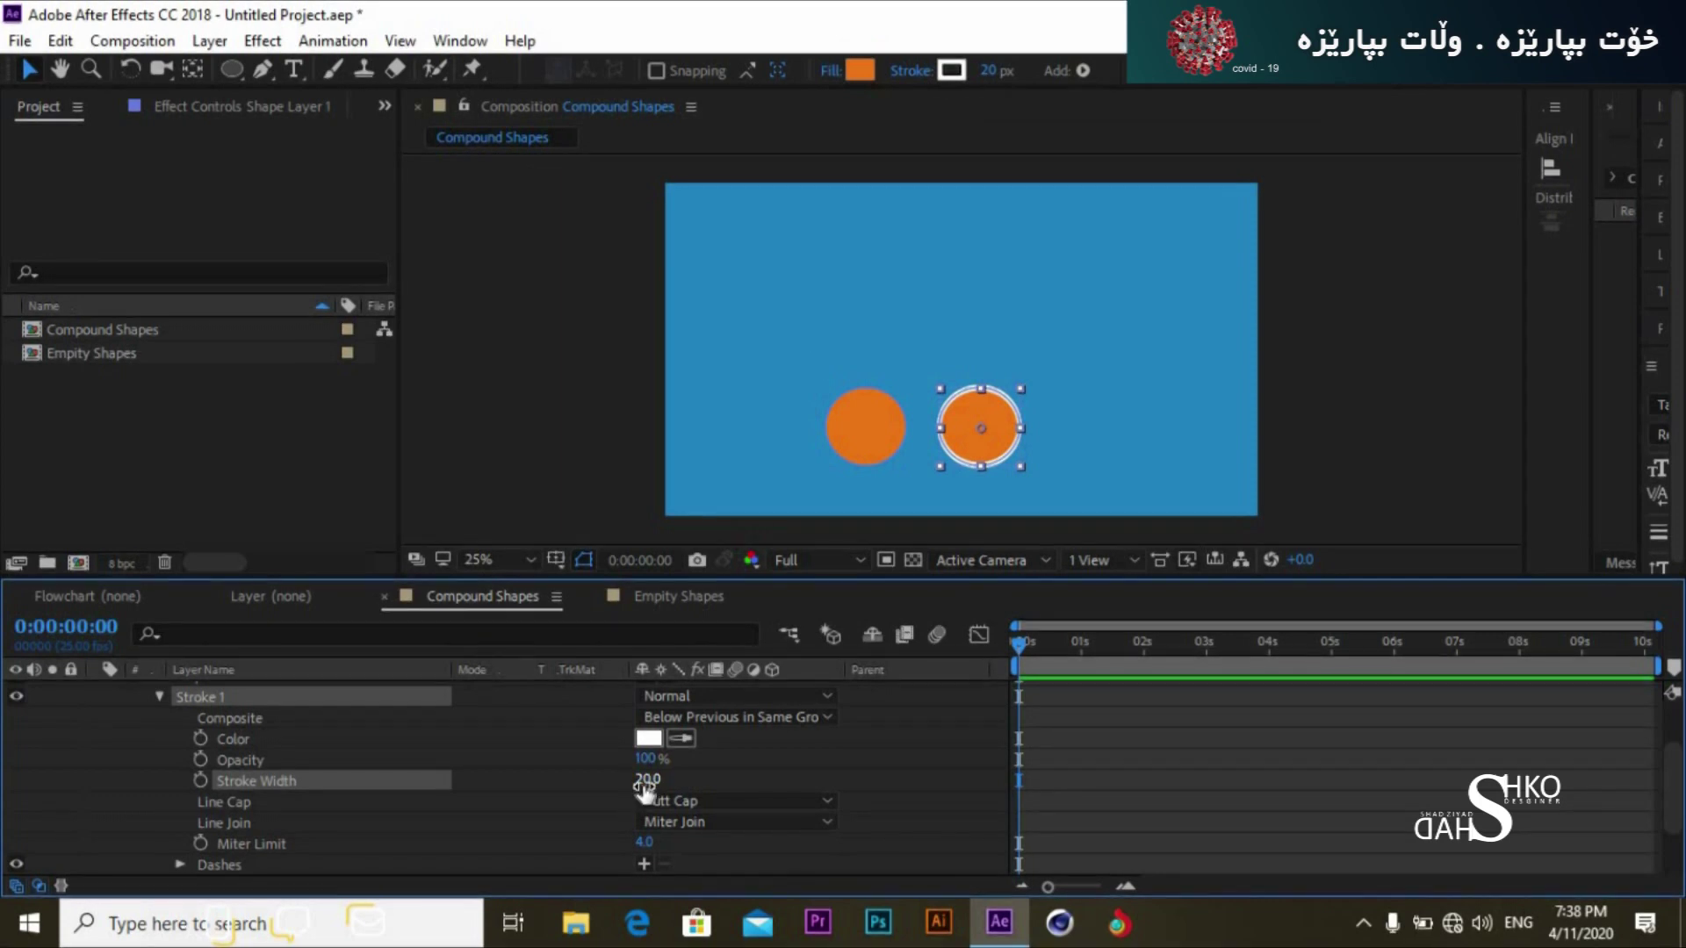
pyautogui.moveTo(645, 788); pyautogui.dragTo(644, 794)
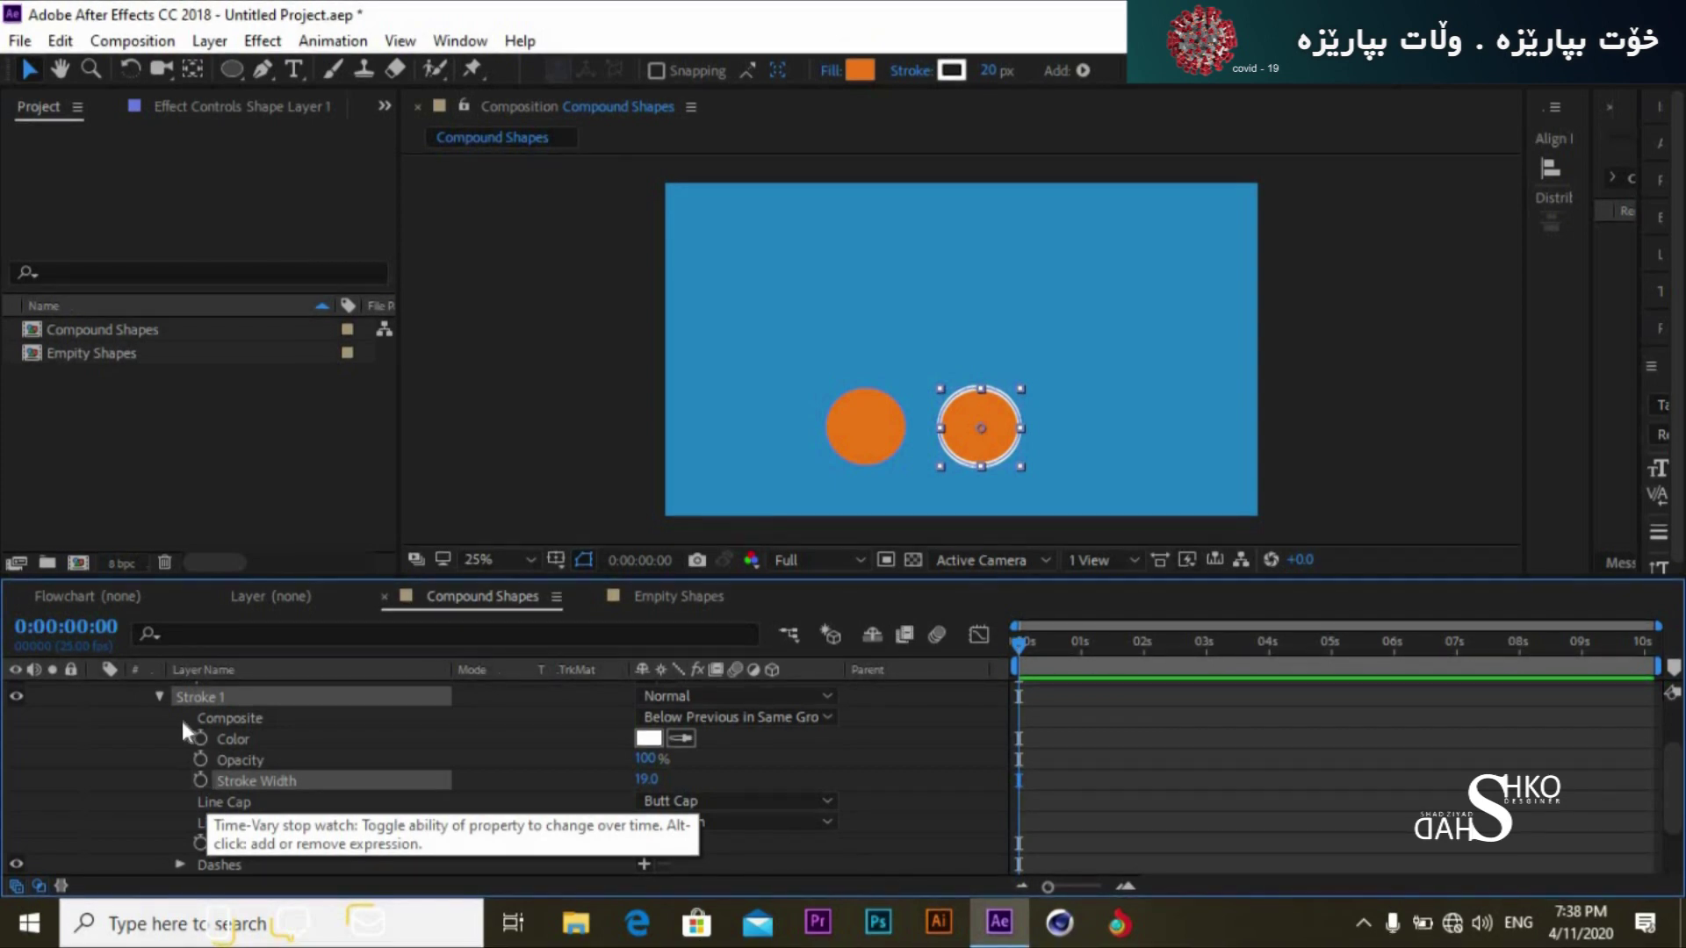
pyautogui.click(160, 694)
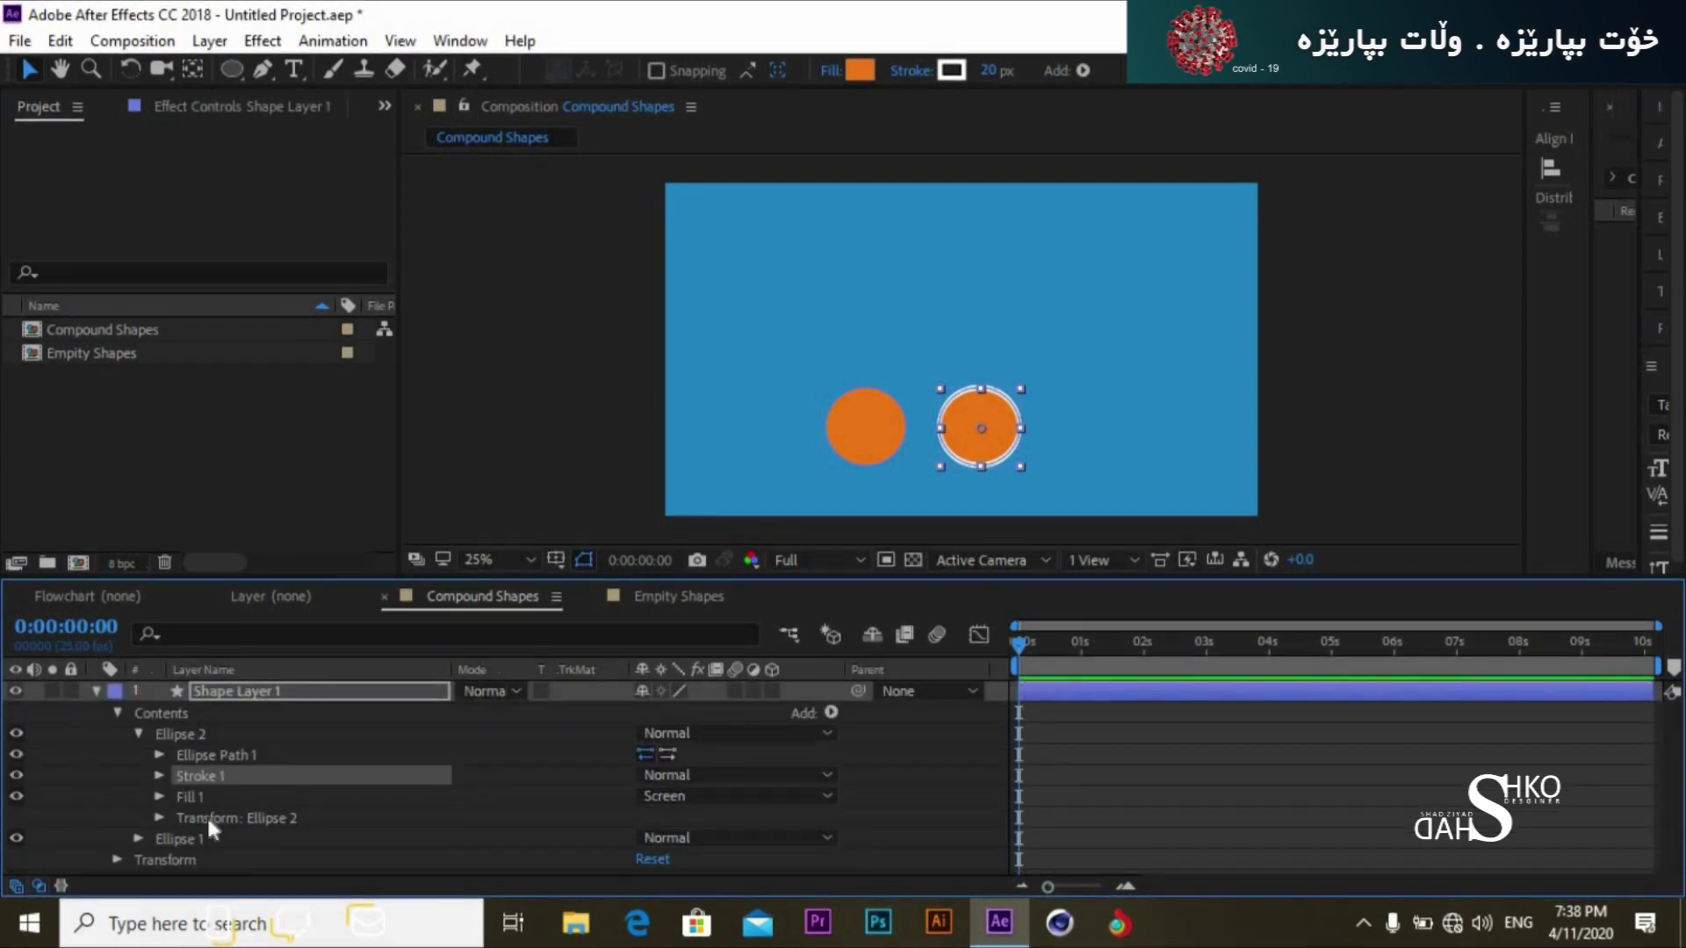
# Step: Inspect Ellipse 2's Fill 1 properties and review its Ellipse Path 1 and Stroke 1 entries
pyautogui.click(167, 796)
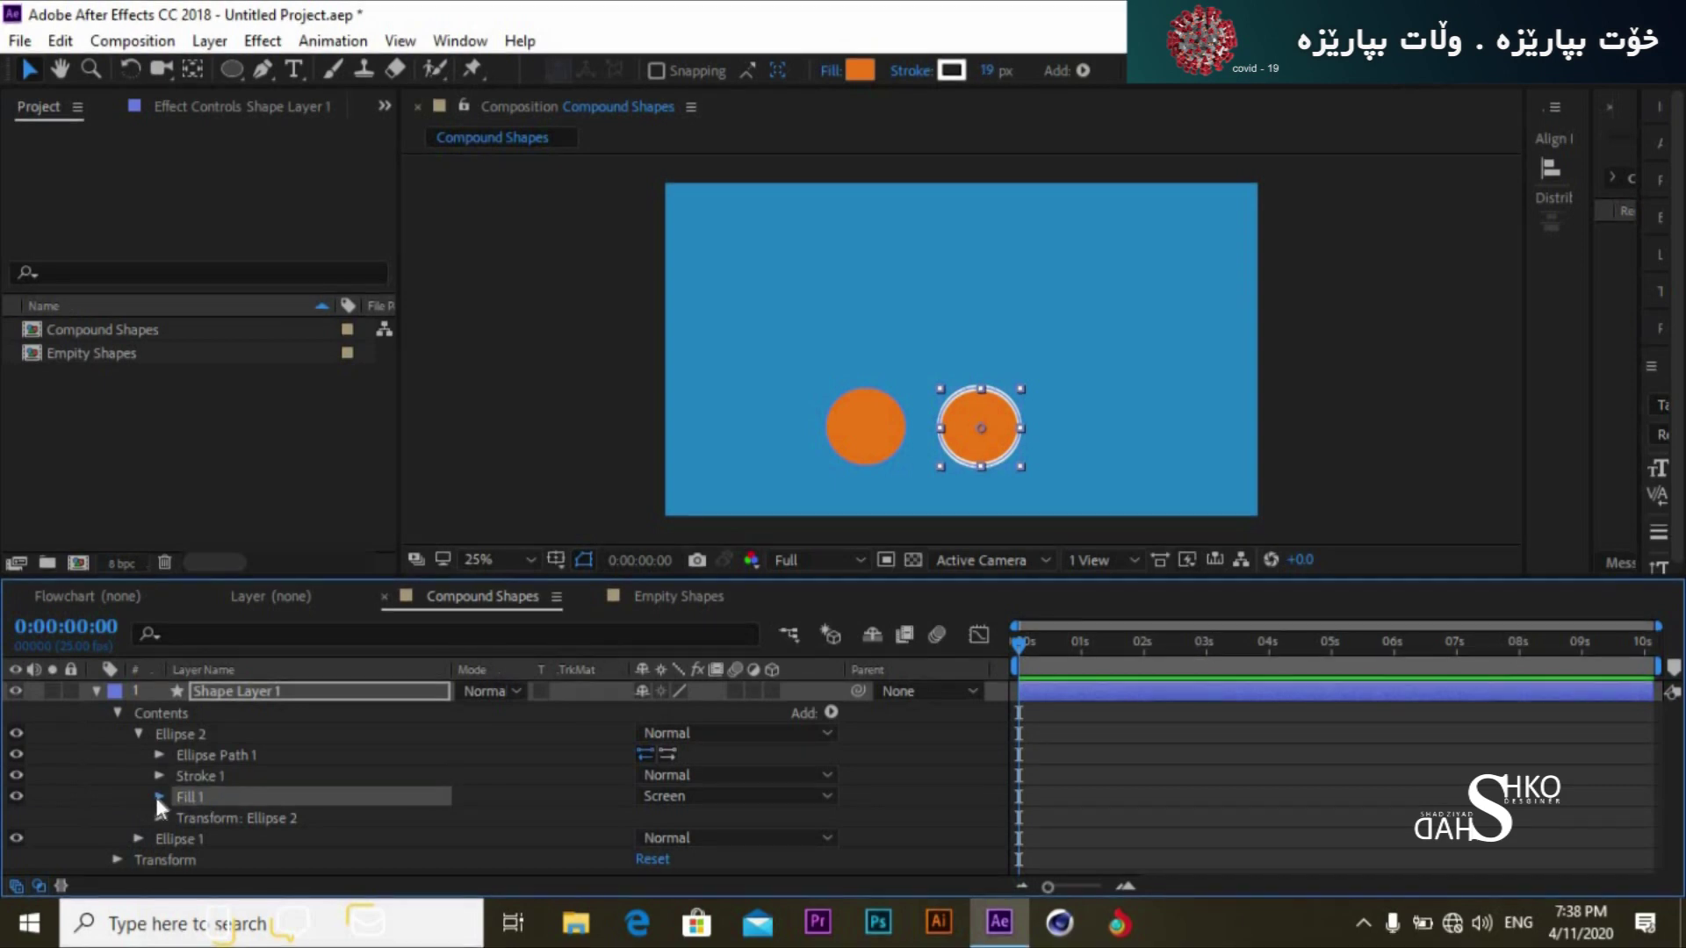
pyautogui.click(156, 795)
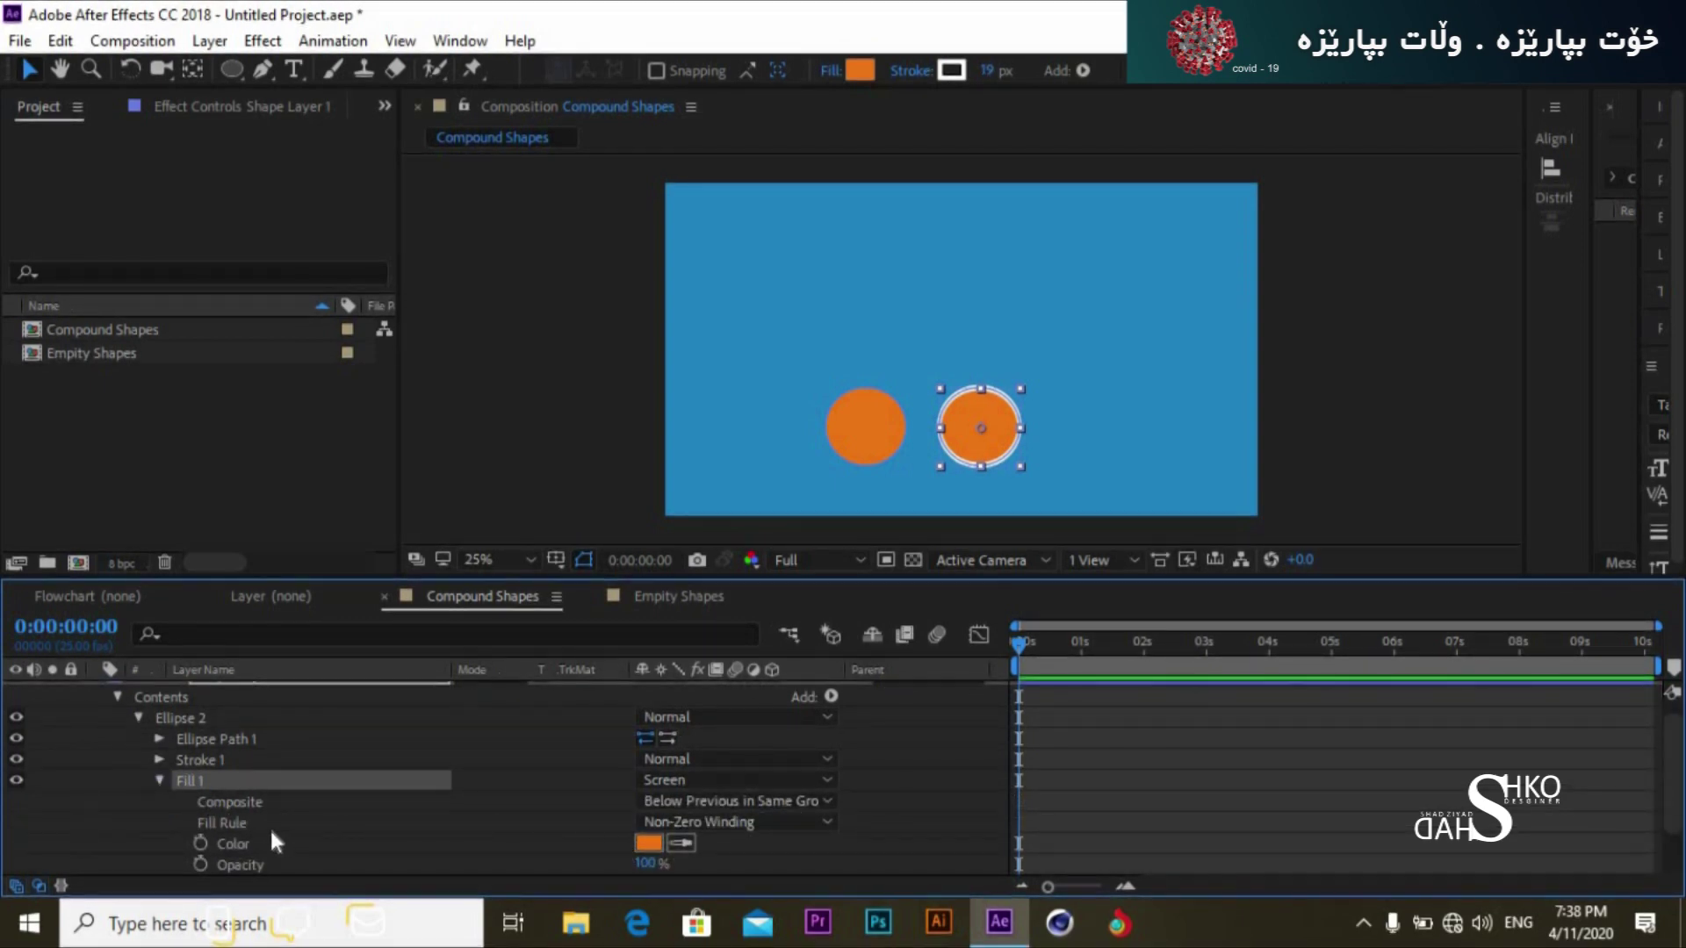
pyautogui.click(157, 781)
pyautogui.click(239, 755)
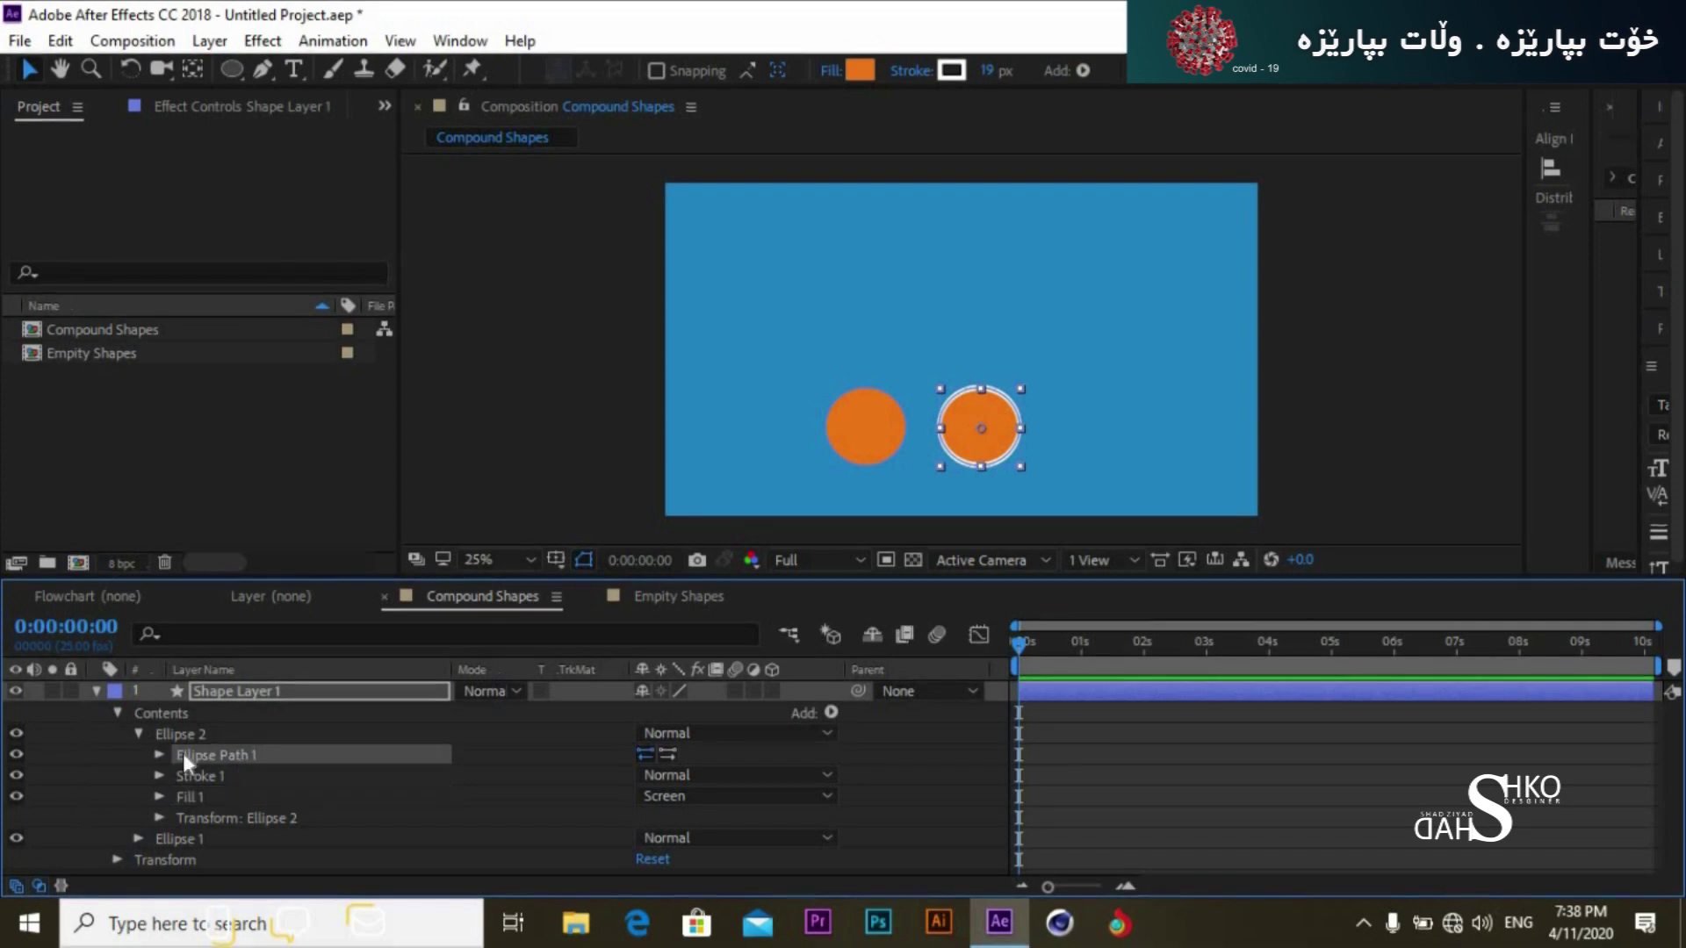
pyautogui.click(280, 776)
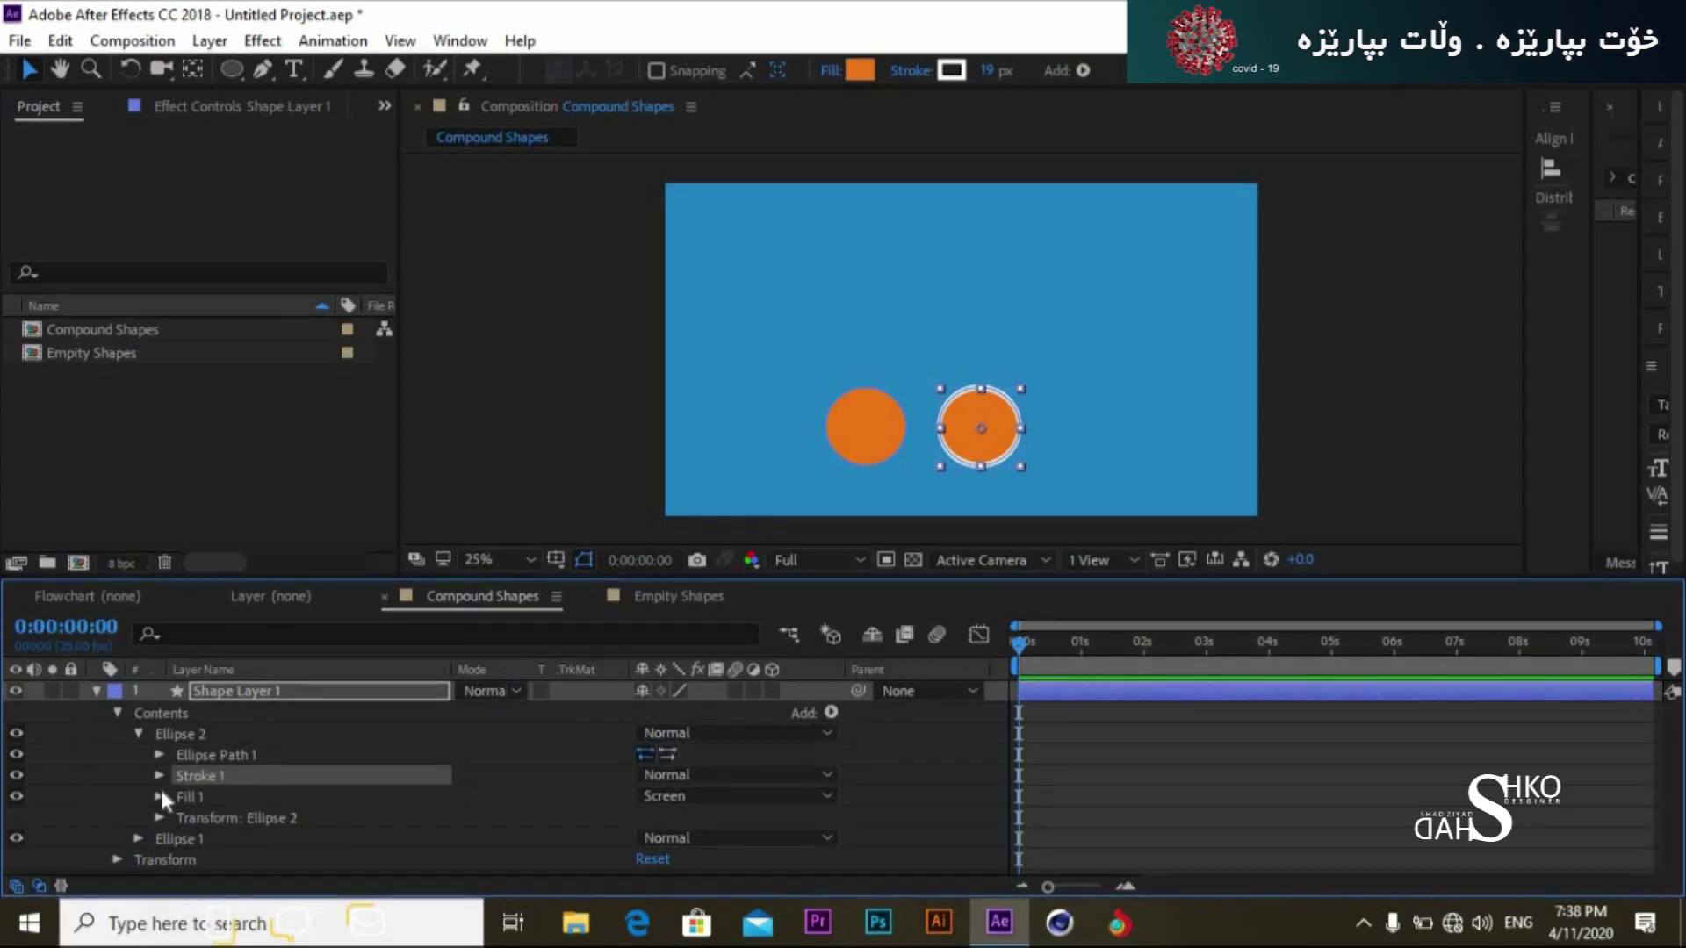
# Step: Collapse the Ellipse 2 group and compare which circles Ellipse 1, Ellipse 2 and the whole Shape Layer 1 refer to
pyautogui.click(137, 732)
pyautogui.click(200, 733)
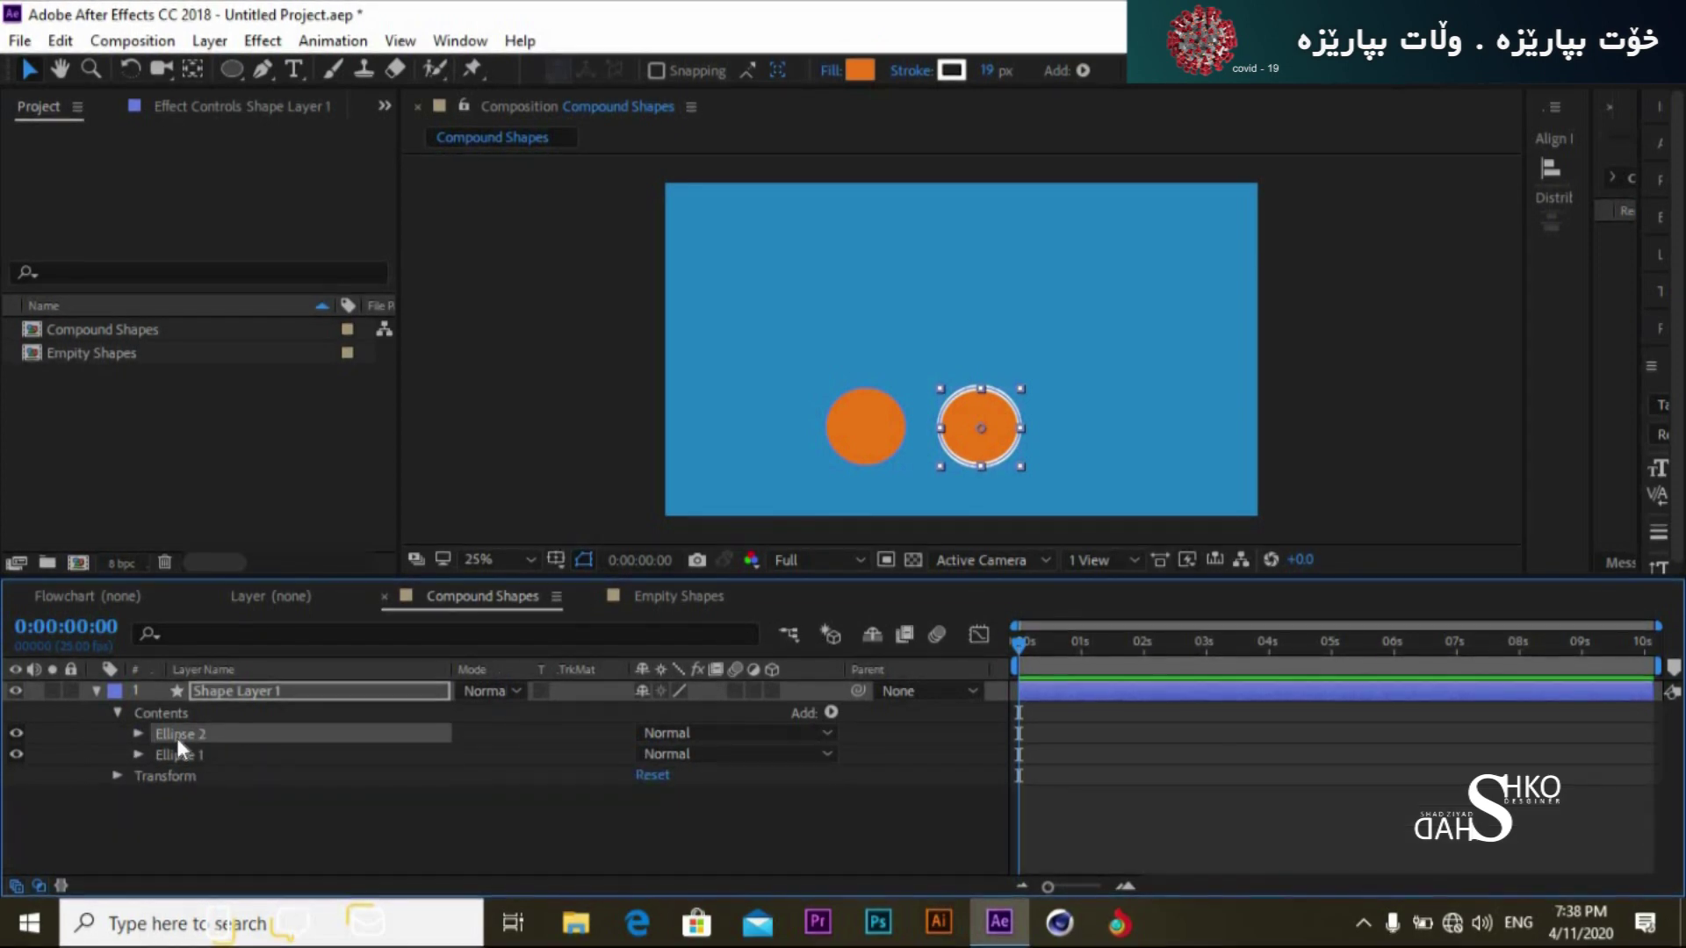
pyautogui.click(183, 748)
pyautogui.click(188, 734)
pyautogui.click(270, 685)
pyautogui.click(204, 751)
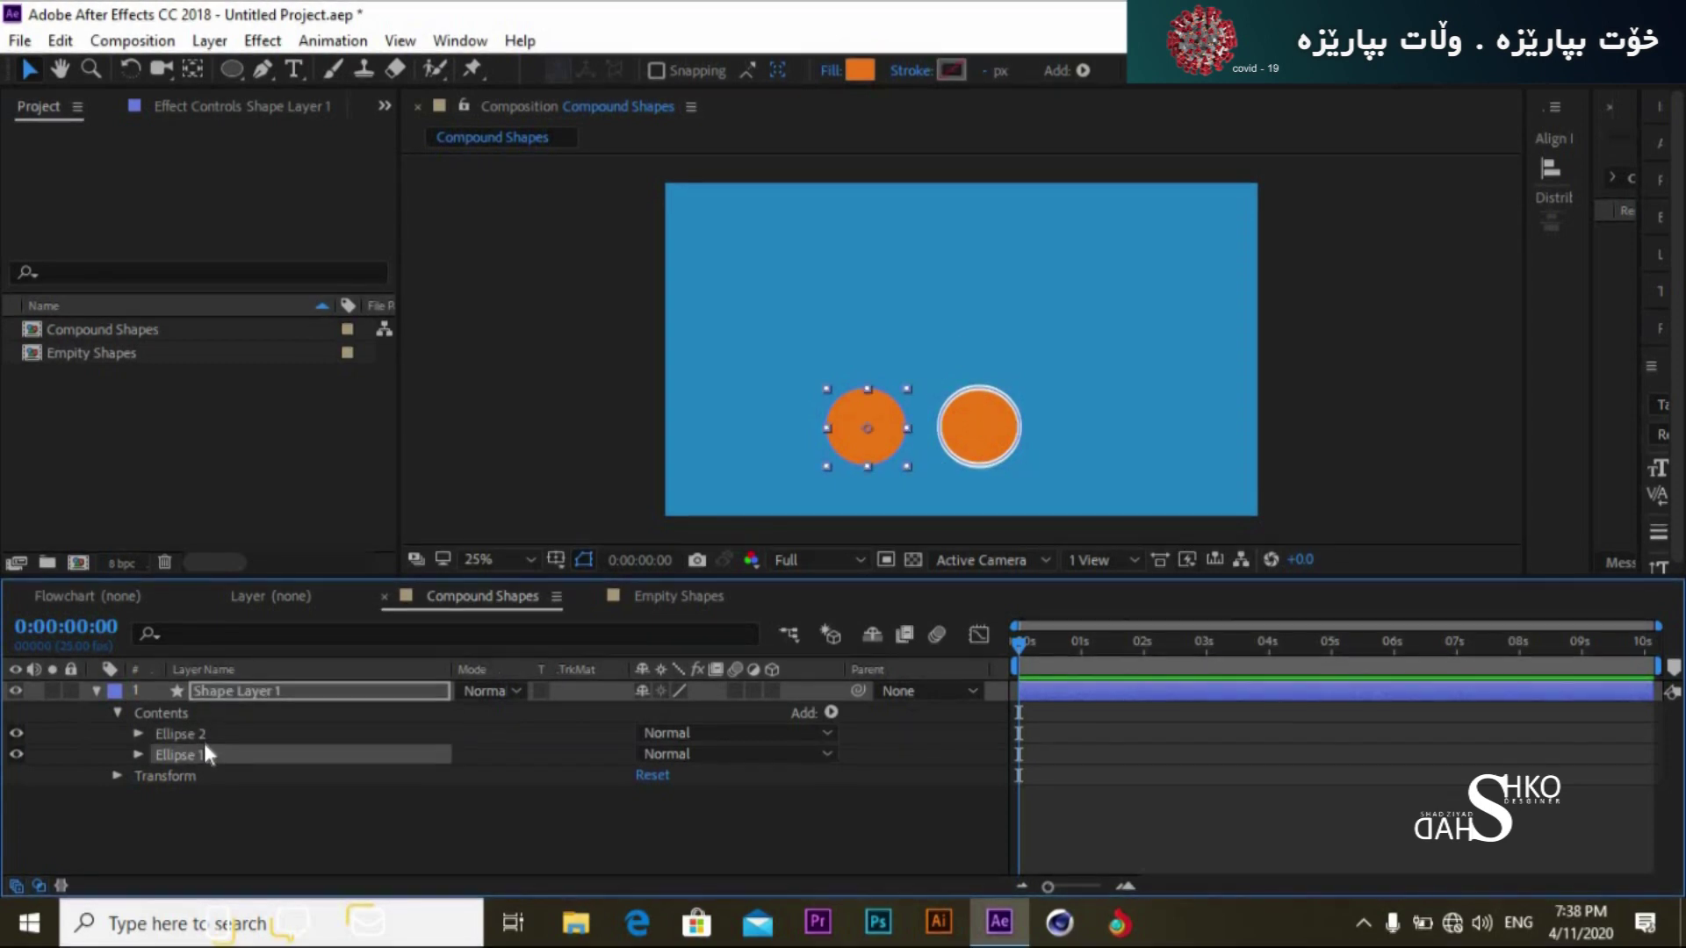
pyautogui.click(203, 738)
pyautogui.click(175, 825)
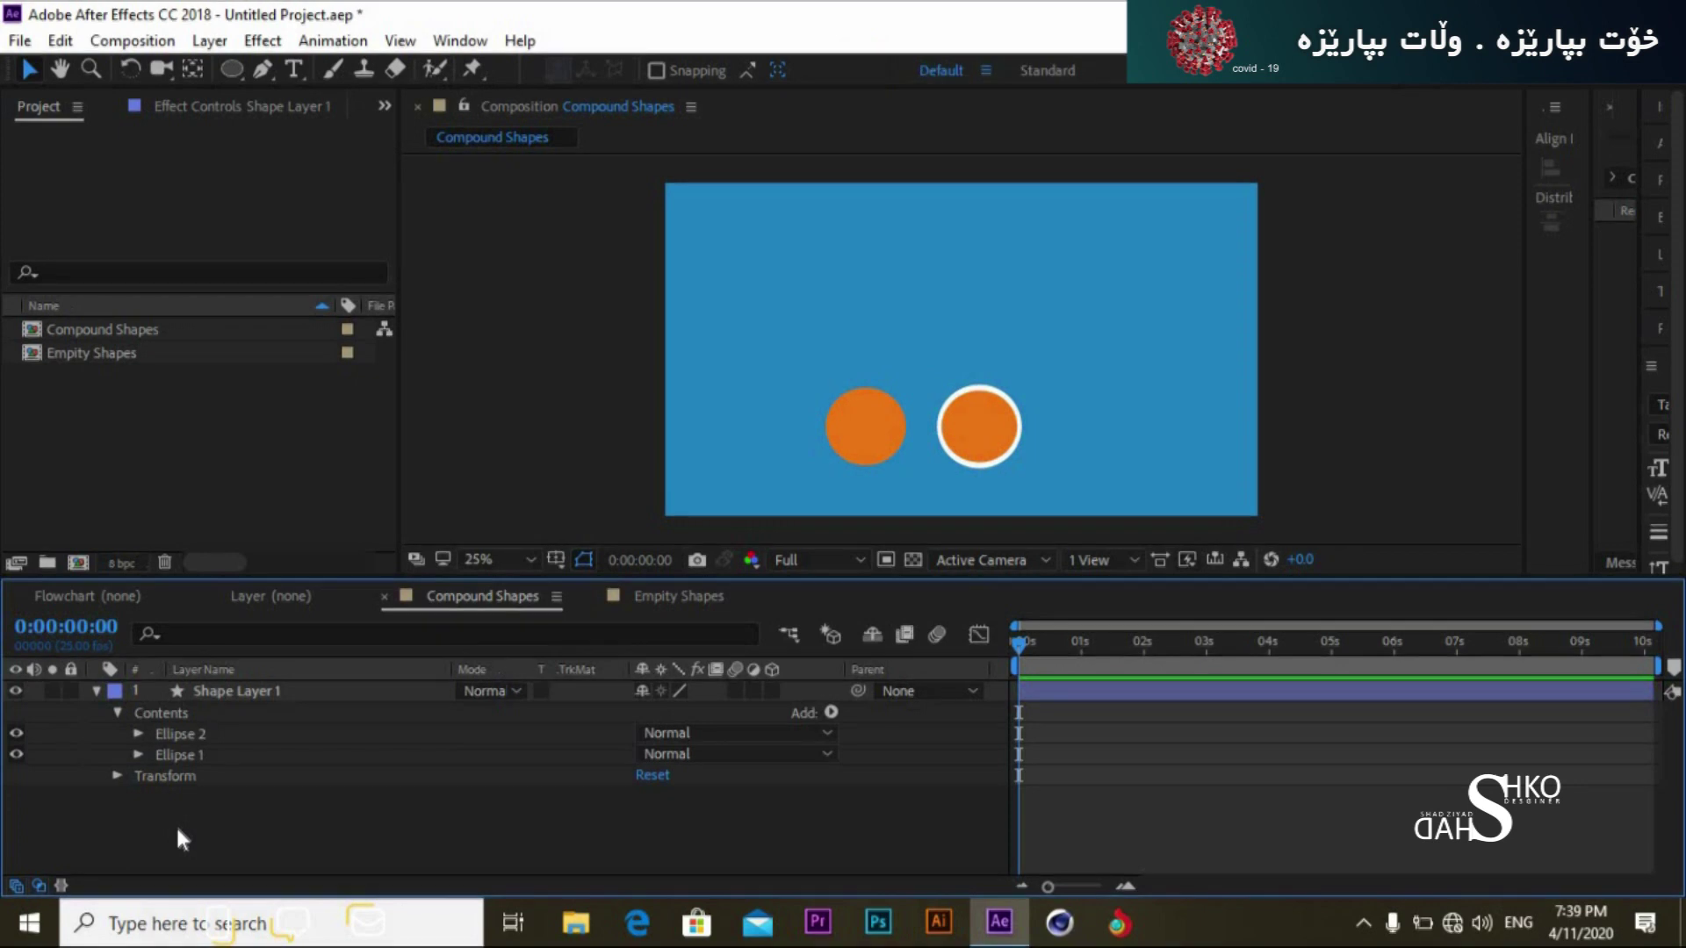
# Step: Activate the Rectangle tool with Shape Layer 1 selected as the target layer
pyautogui.click(209, 694)
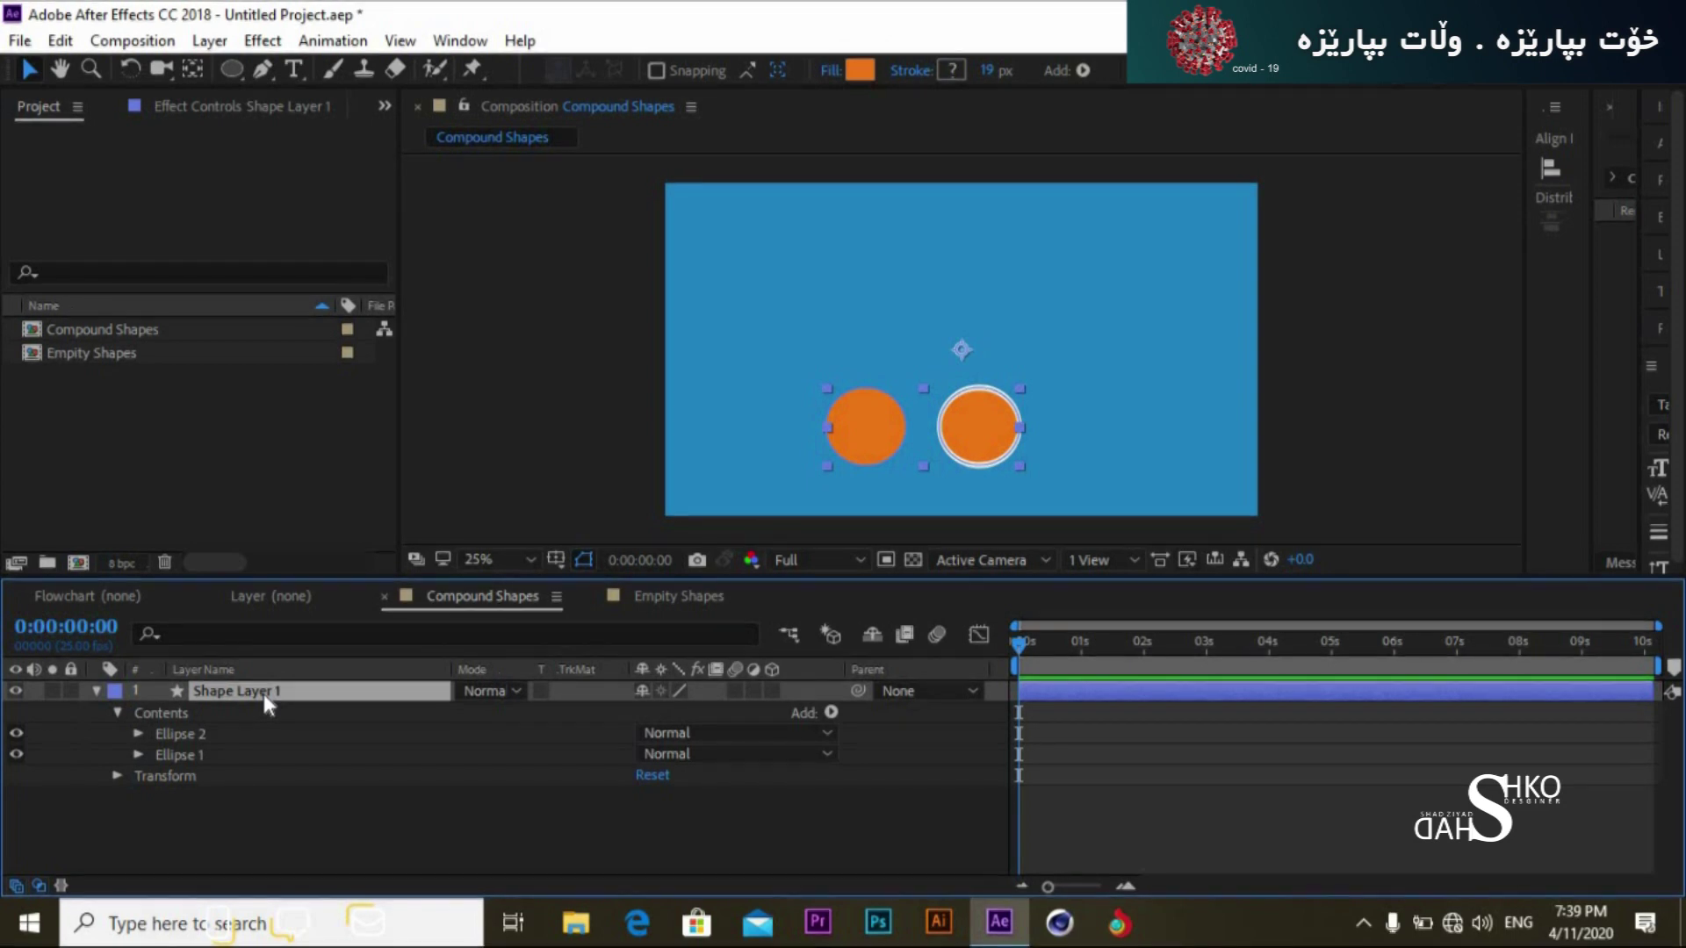
pyautogui.moveTo(230, 67); pyautogui.dragTo(327, 71)
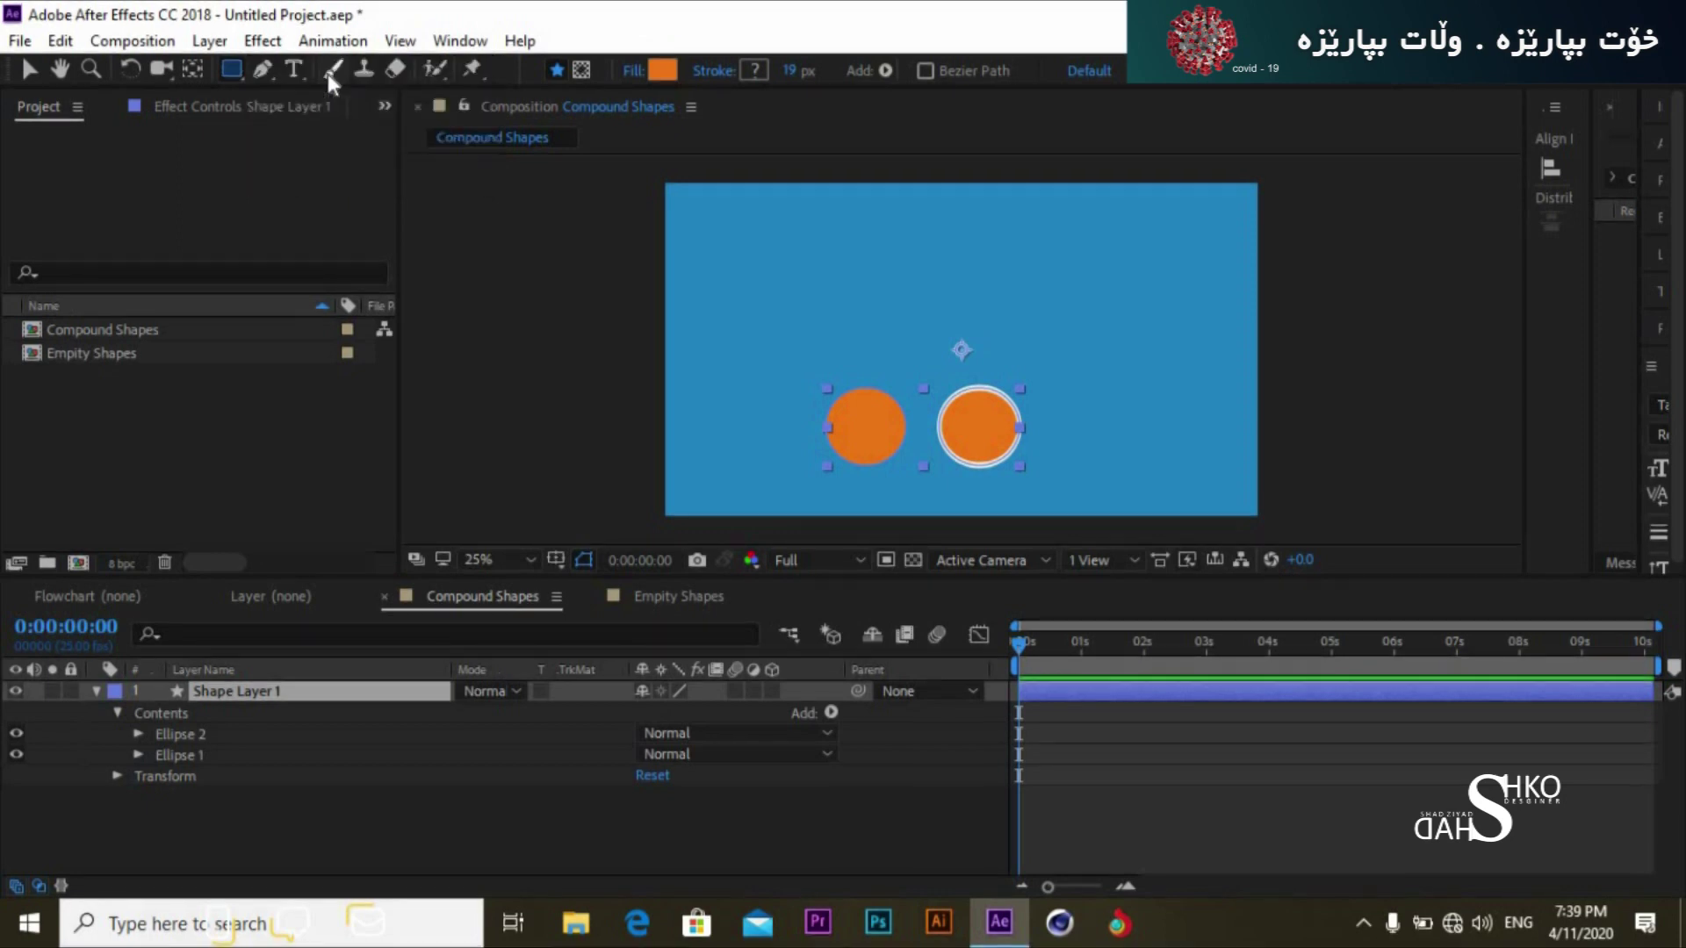
pyautogui.click(672, 71)
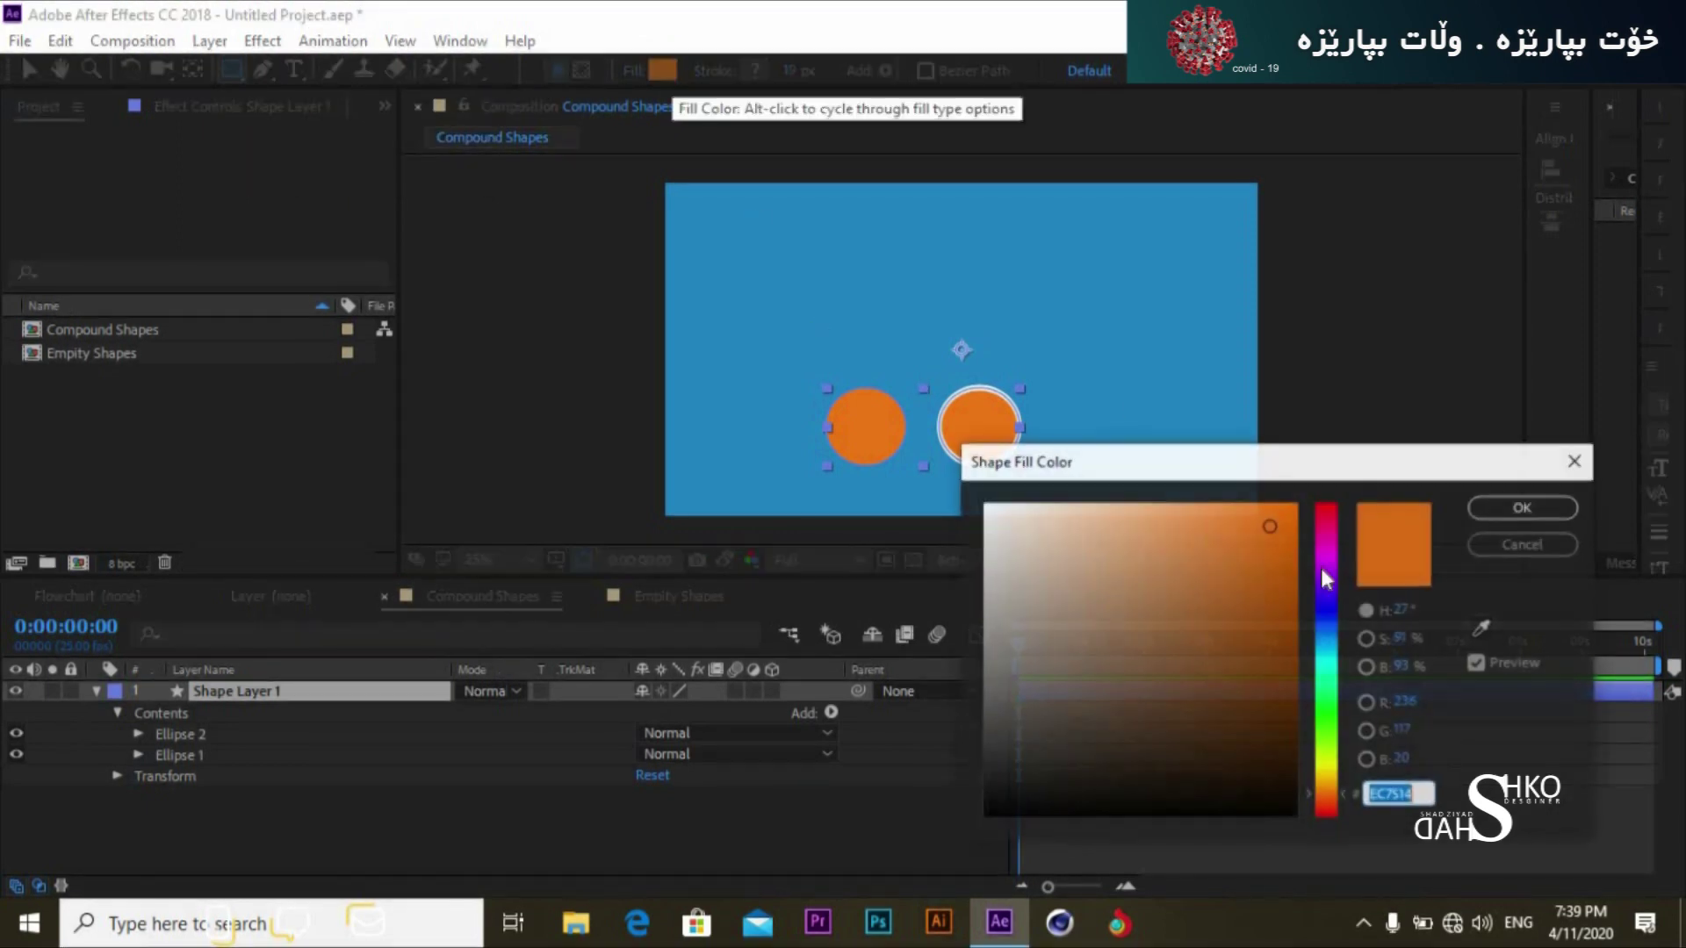
pyautogui.click(1328, 665)
pyautogui.moveTo(1333, 722); pyautogui.dragTo(1334, 713)
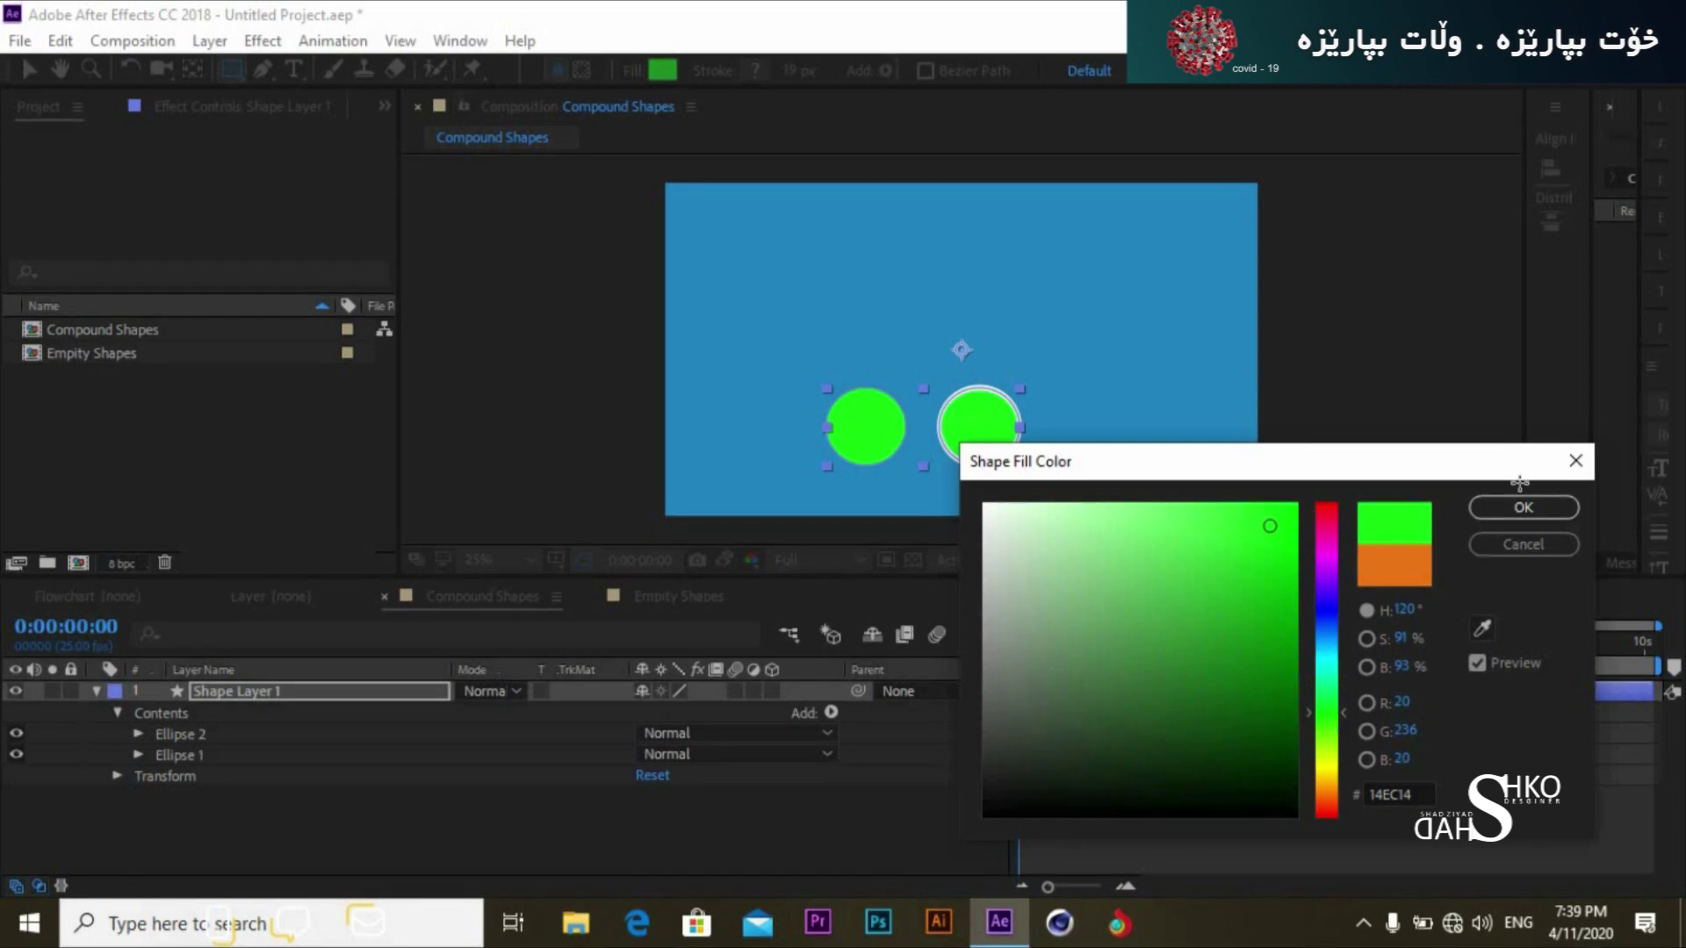
pyautogui.click(1503, 541)
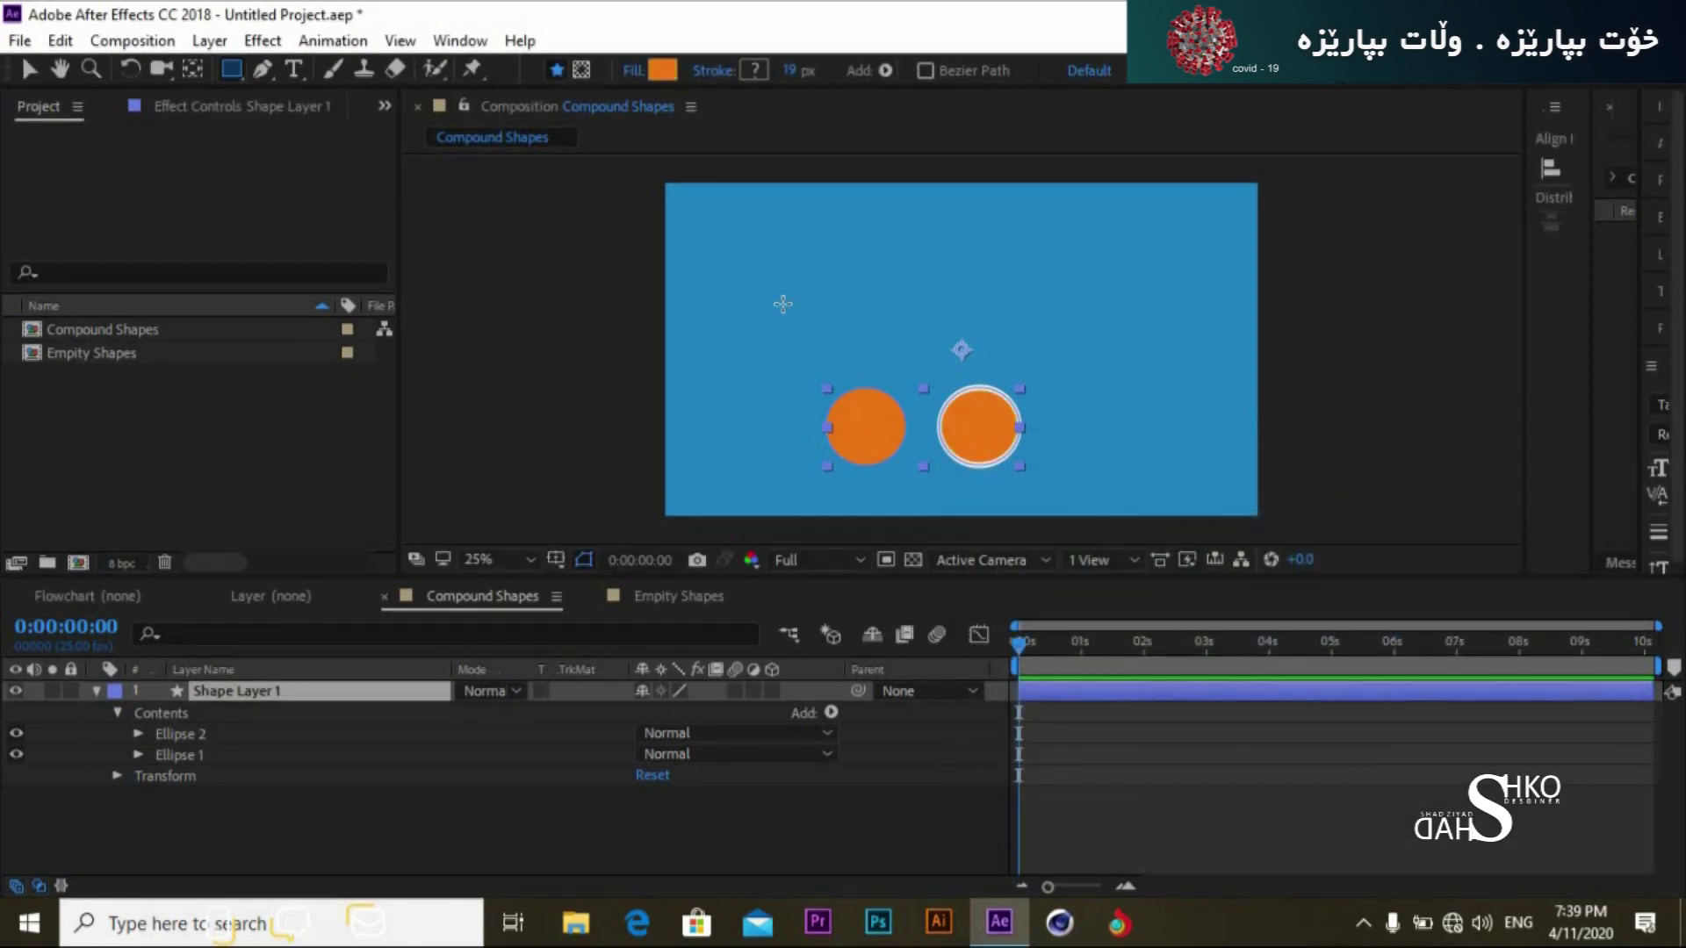
# Step: Draw a long, thin horizontal rectangle inside Shape Layer 1 above the two circles and move it down until it sits just above them
pyautogui.moveTo(774, 322)
pyautogui.mouseDown()
pyautogui.moveTo(904, 352)
pyautogui.moveTo(1074, 344)
pyautogui.moveTo(1079, 387)
pyautogui.moveTo(1083, 347)
pyautogui.mouseUp()
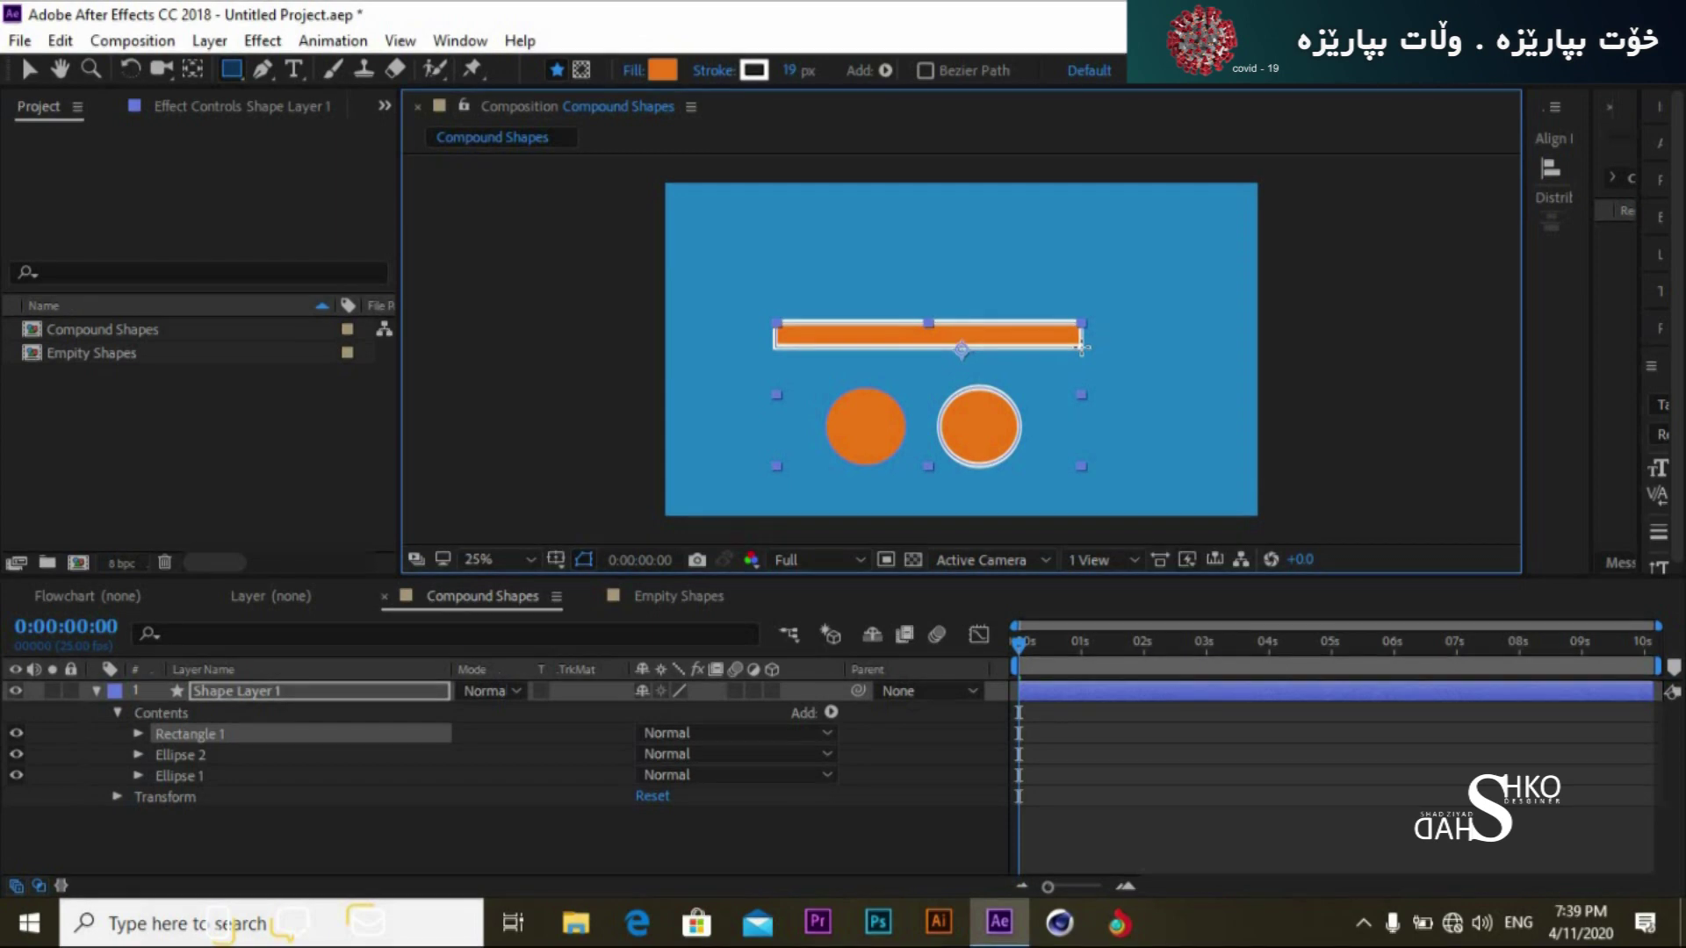
pyautogui.click(25, 70)
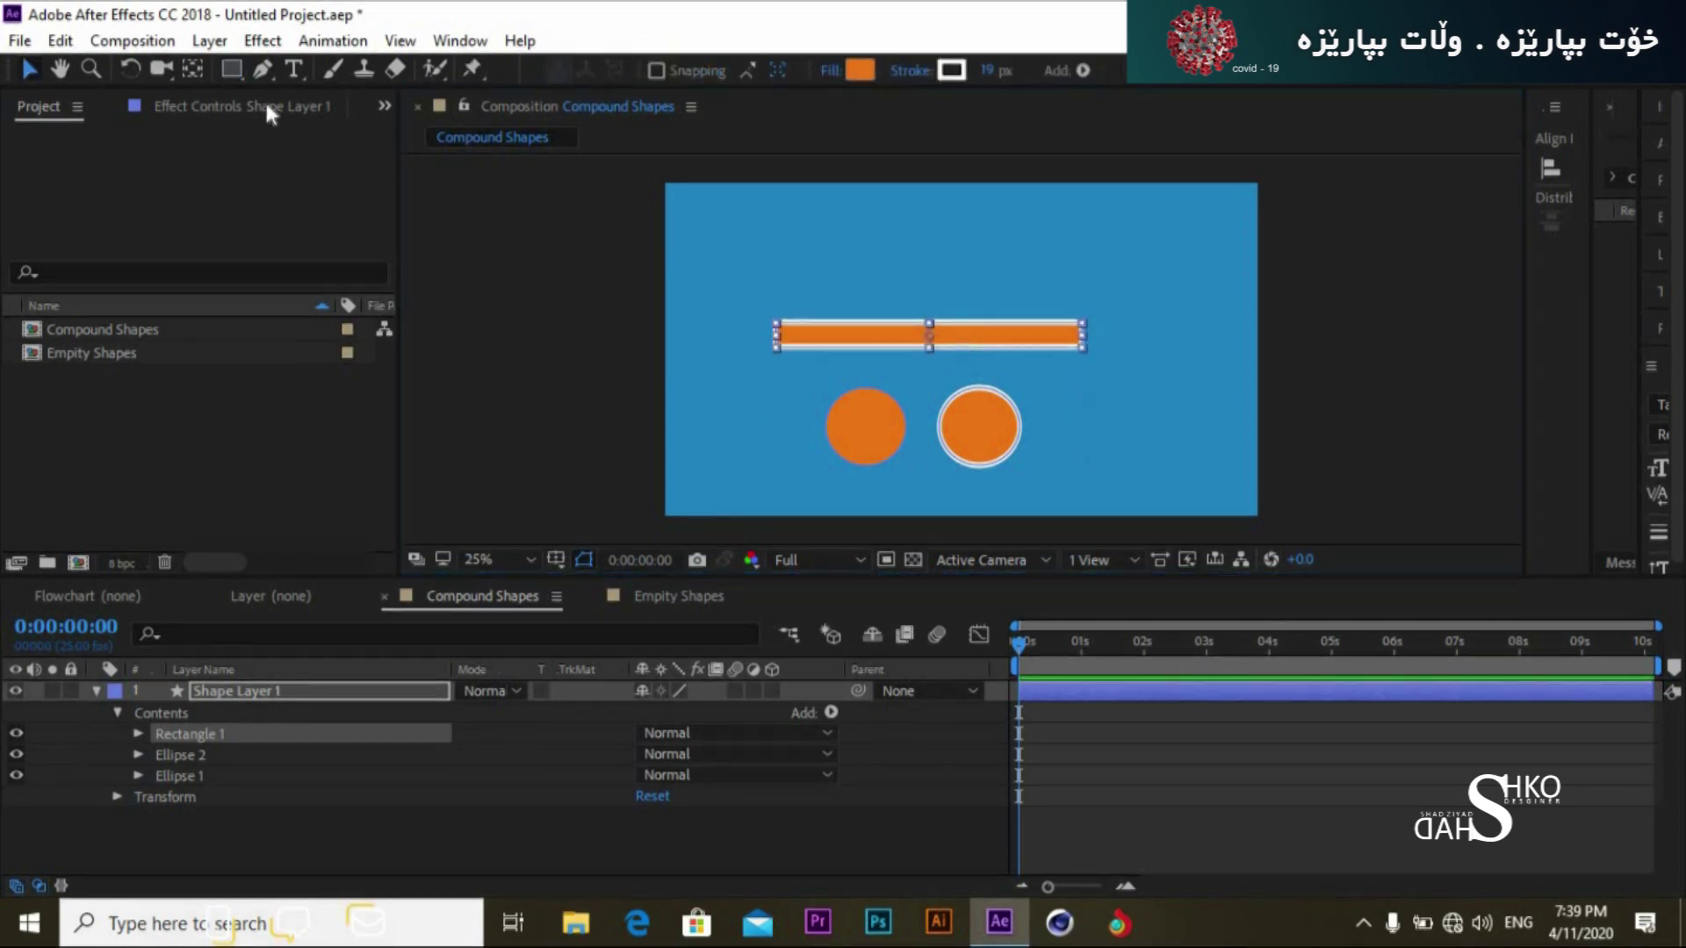
pyautogui.moveTo(962, 332); pyautogui.dragTo(964, 369)
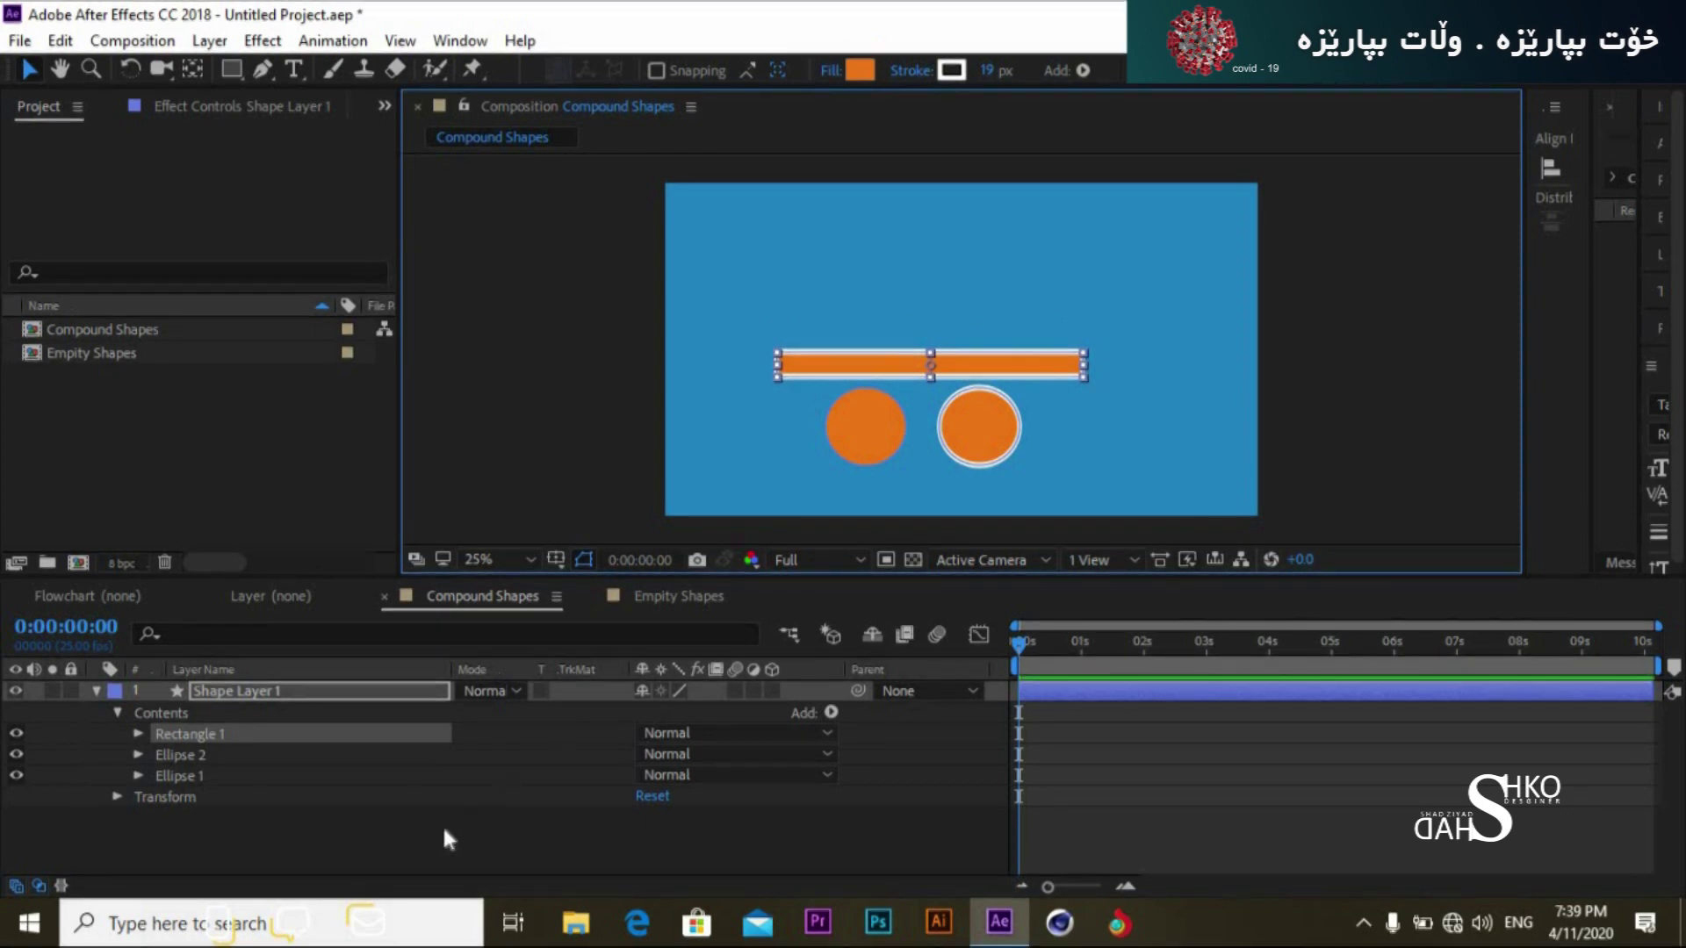
# Step: Change the fill colour of Rectangle 1 to turquoise and reselect Shape Layer 1
pyautogui.click(204, 734)
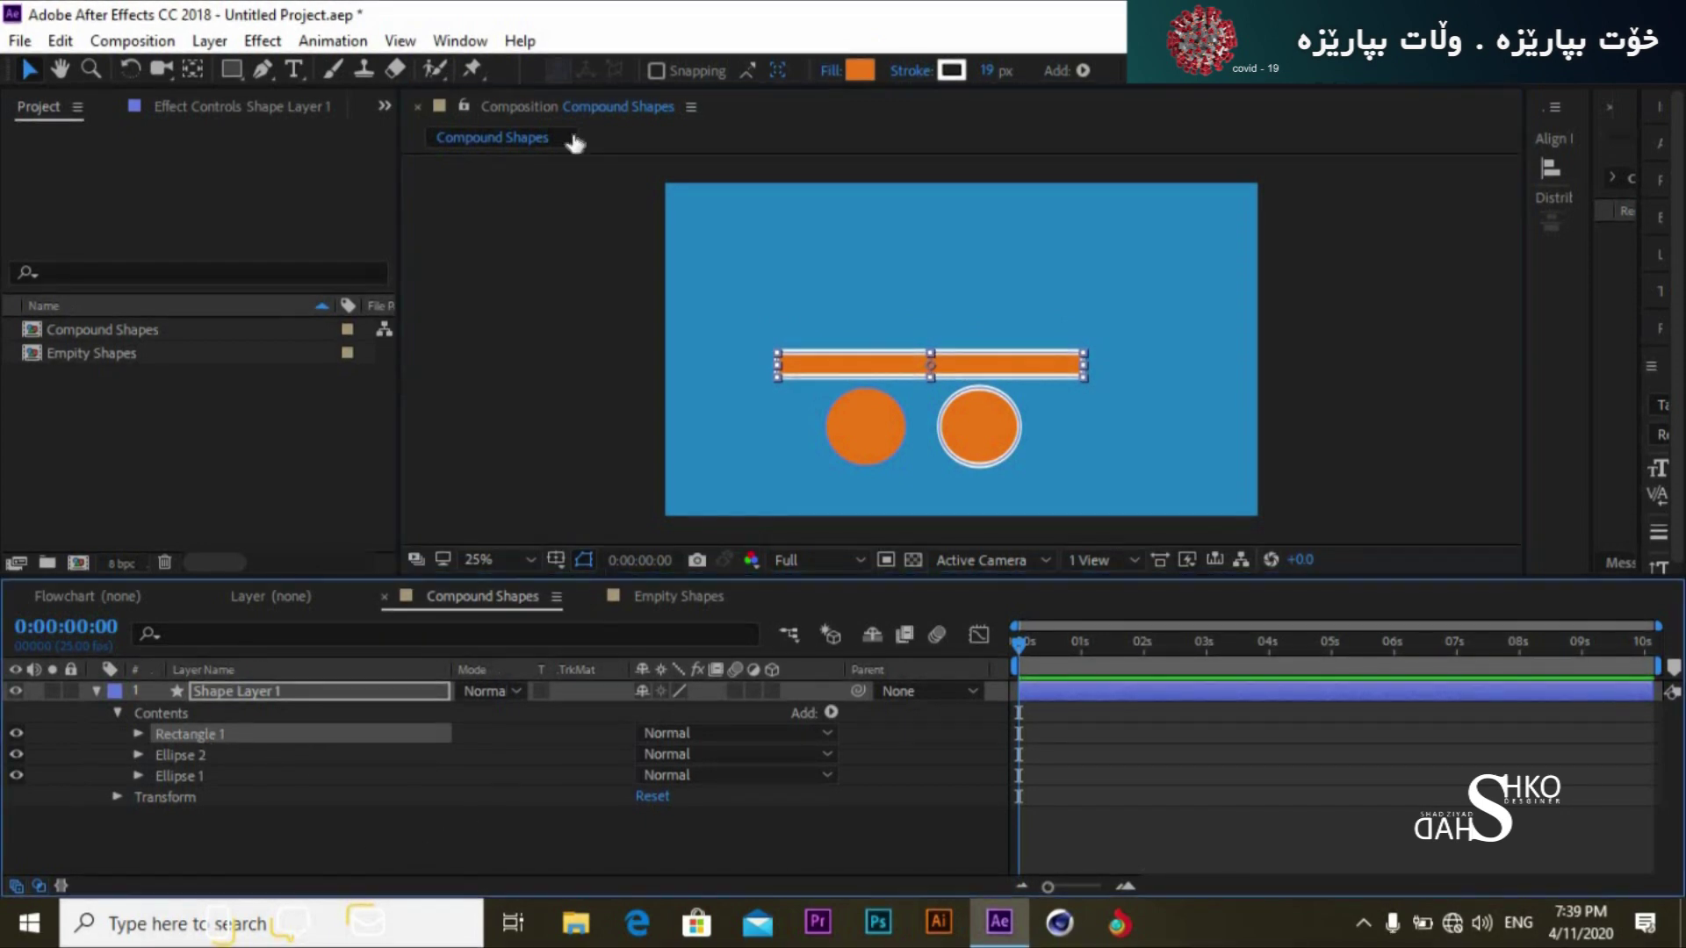
pyautogui.click(858, 70)
pyautogui.click(1327, 668)
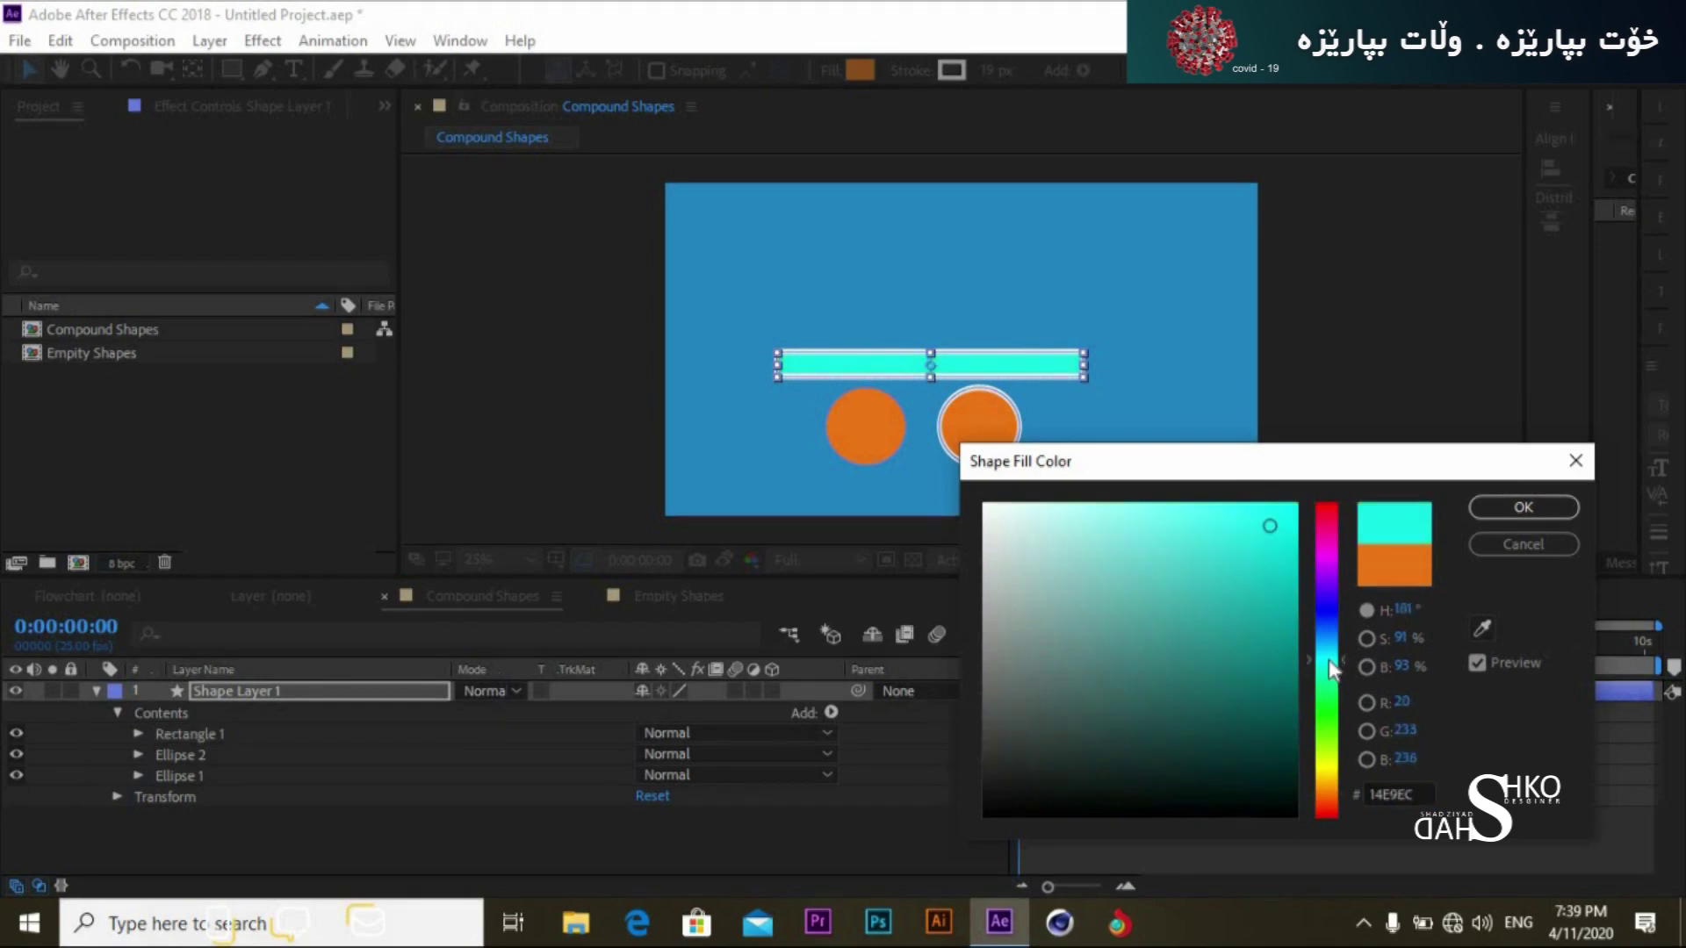
pyautogui.moveTo(1326, 668); pyautogui.dragTo(1324, 666)
pyautogui.click(1553, 510)
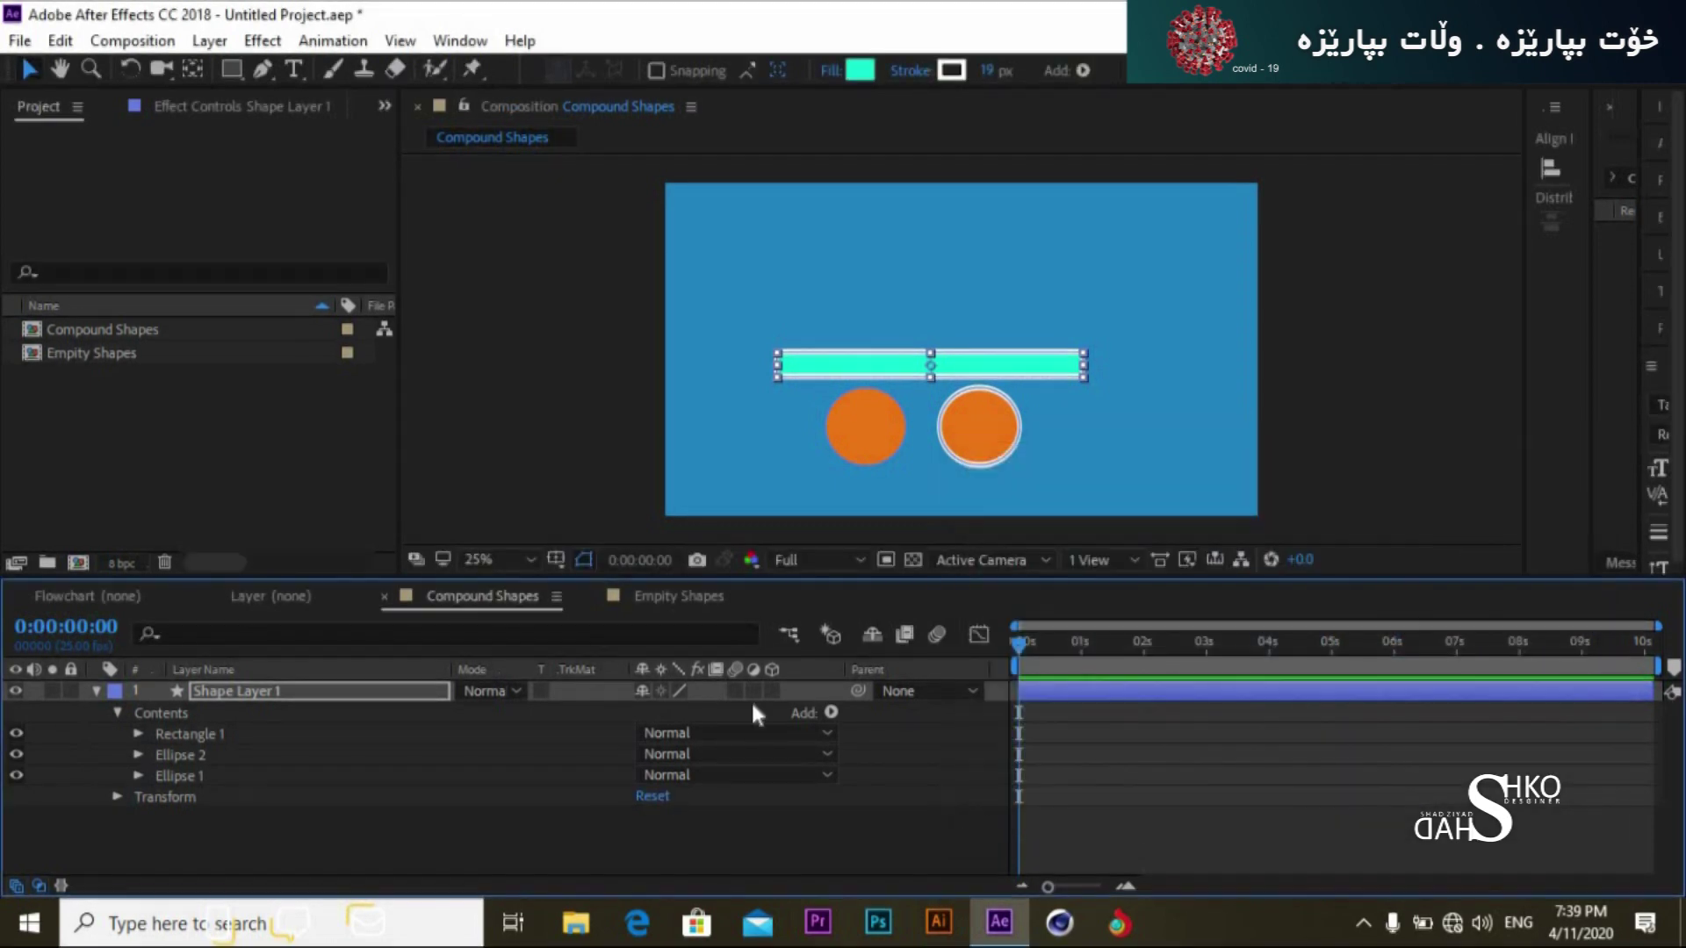
pyautogui.click(564, 831)
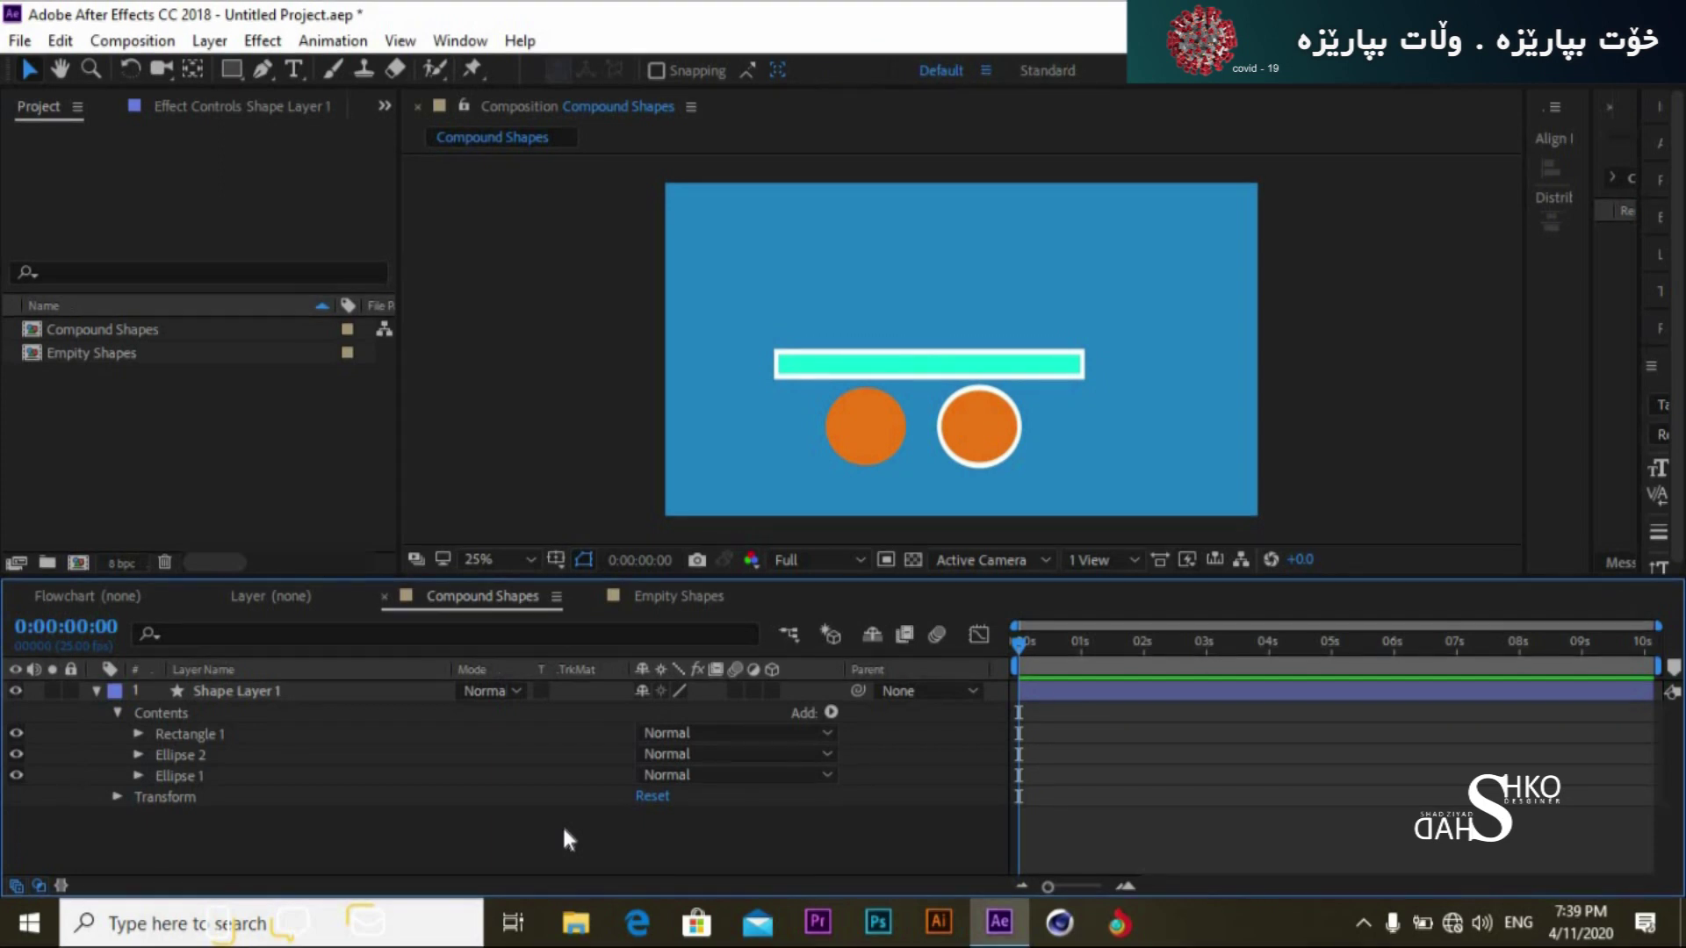
pyautogui.click(214, 689)
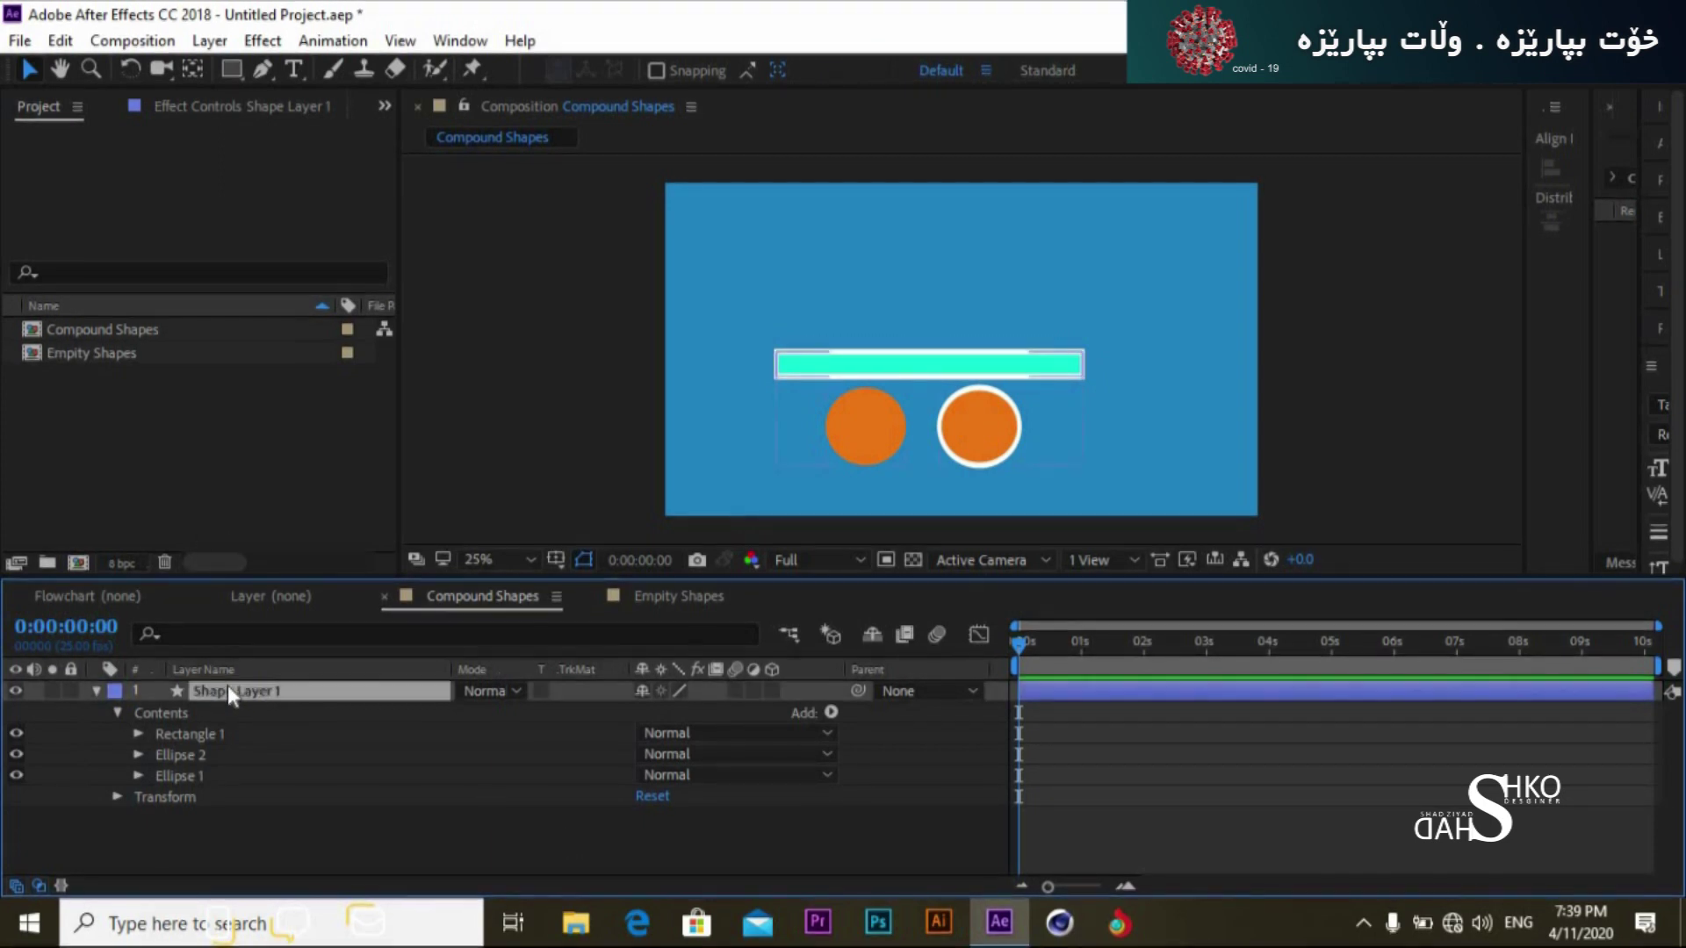
# Step: Draw a small rounded rectangle inside Shape Layer 1, just above the long turquoise bar
pyautogui.click(226, 74)
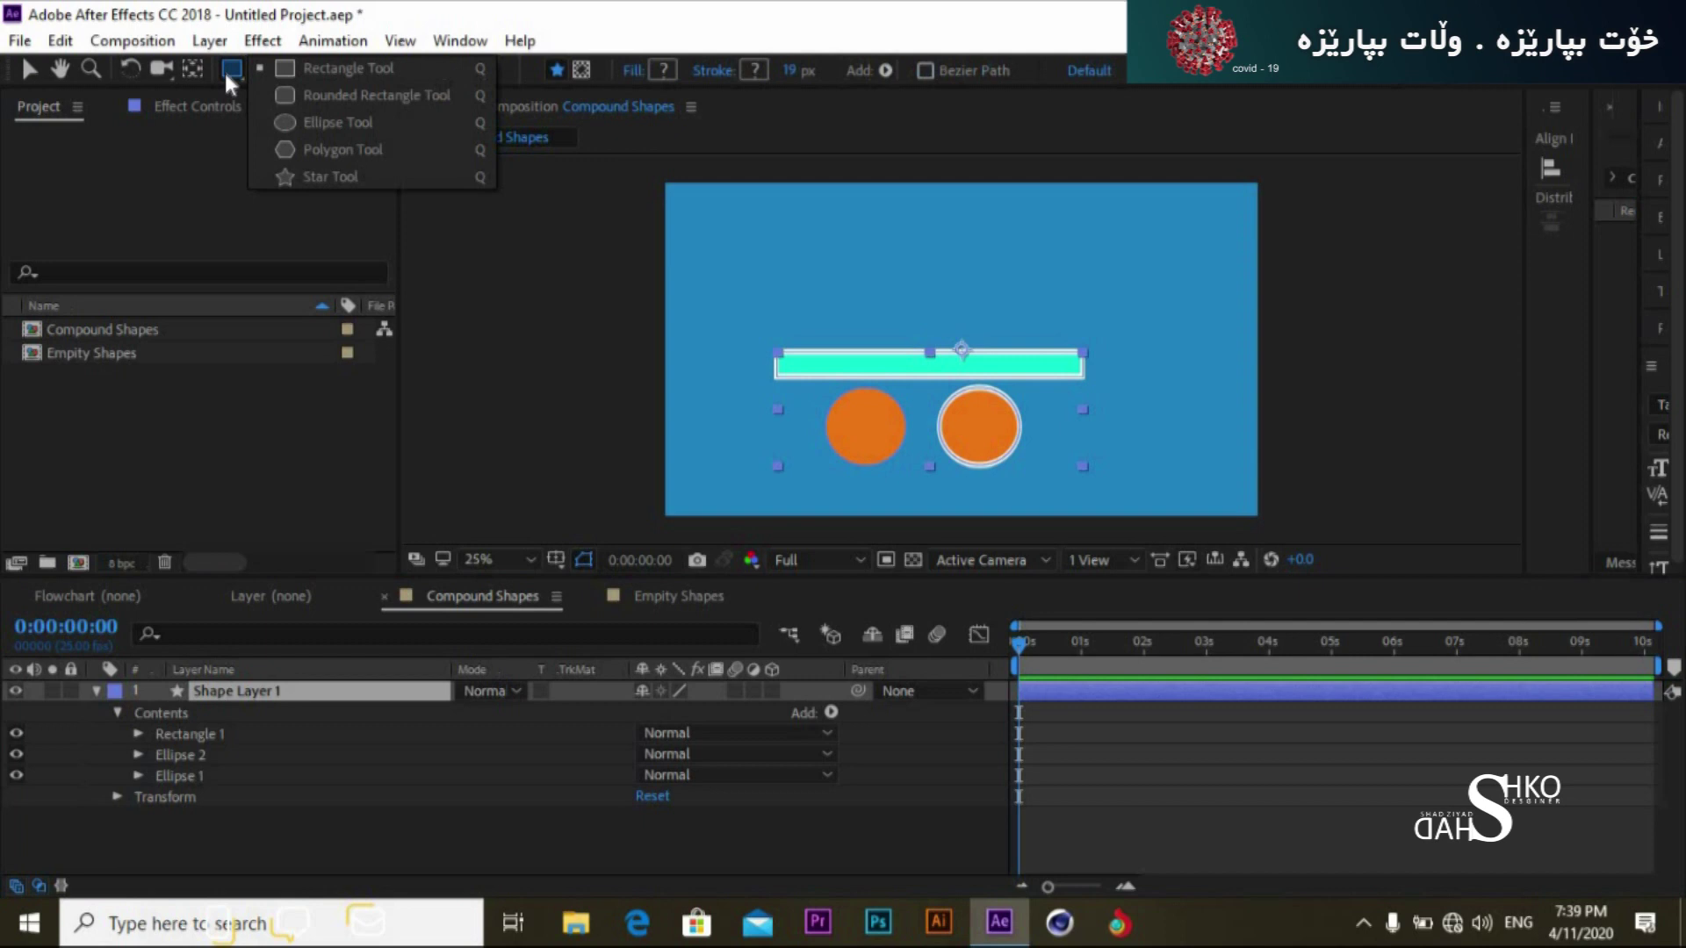
pyautogui.click(308, 93)
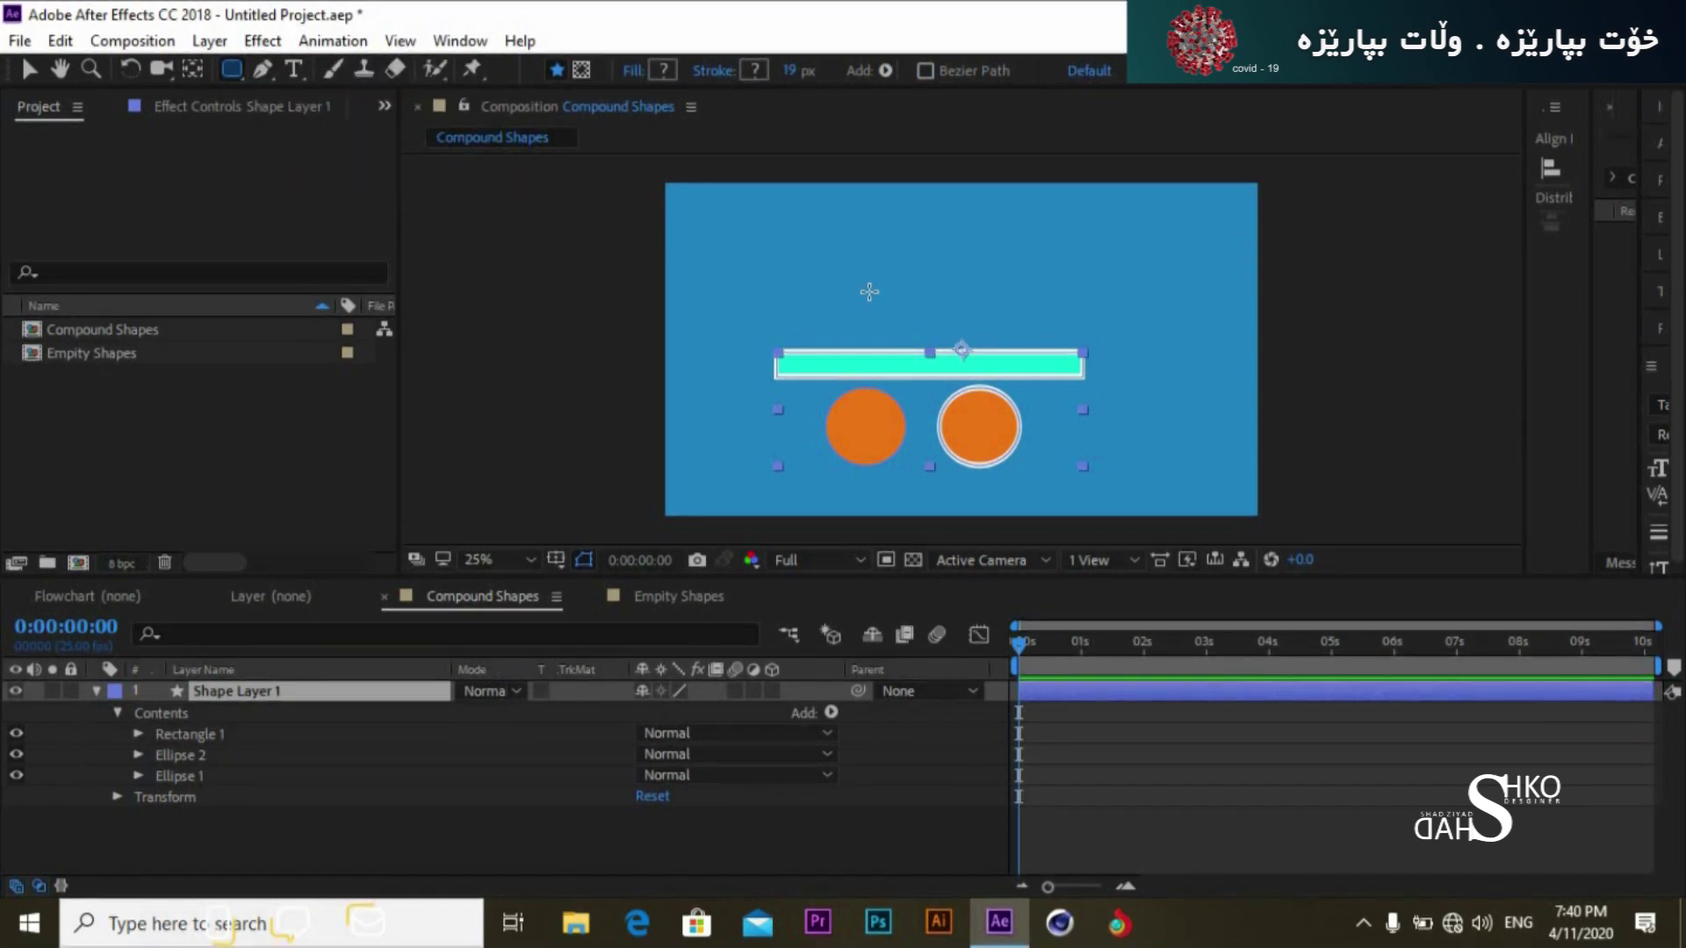
pyautogui.moveTo(868, 289)
pyautogui.mouseDown()
pyautogui.moveTo(913, 323)
pyautogui.moveTo(994, 339)
pyautogui.moveTo(972, 345)
pyautogui.mouseUp()
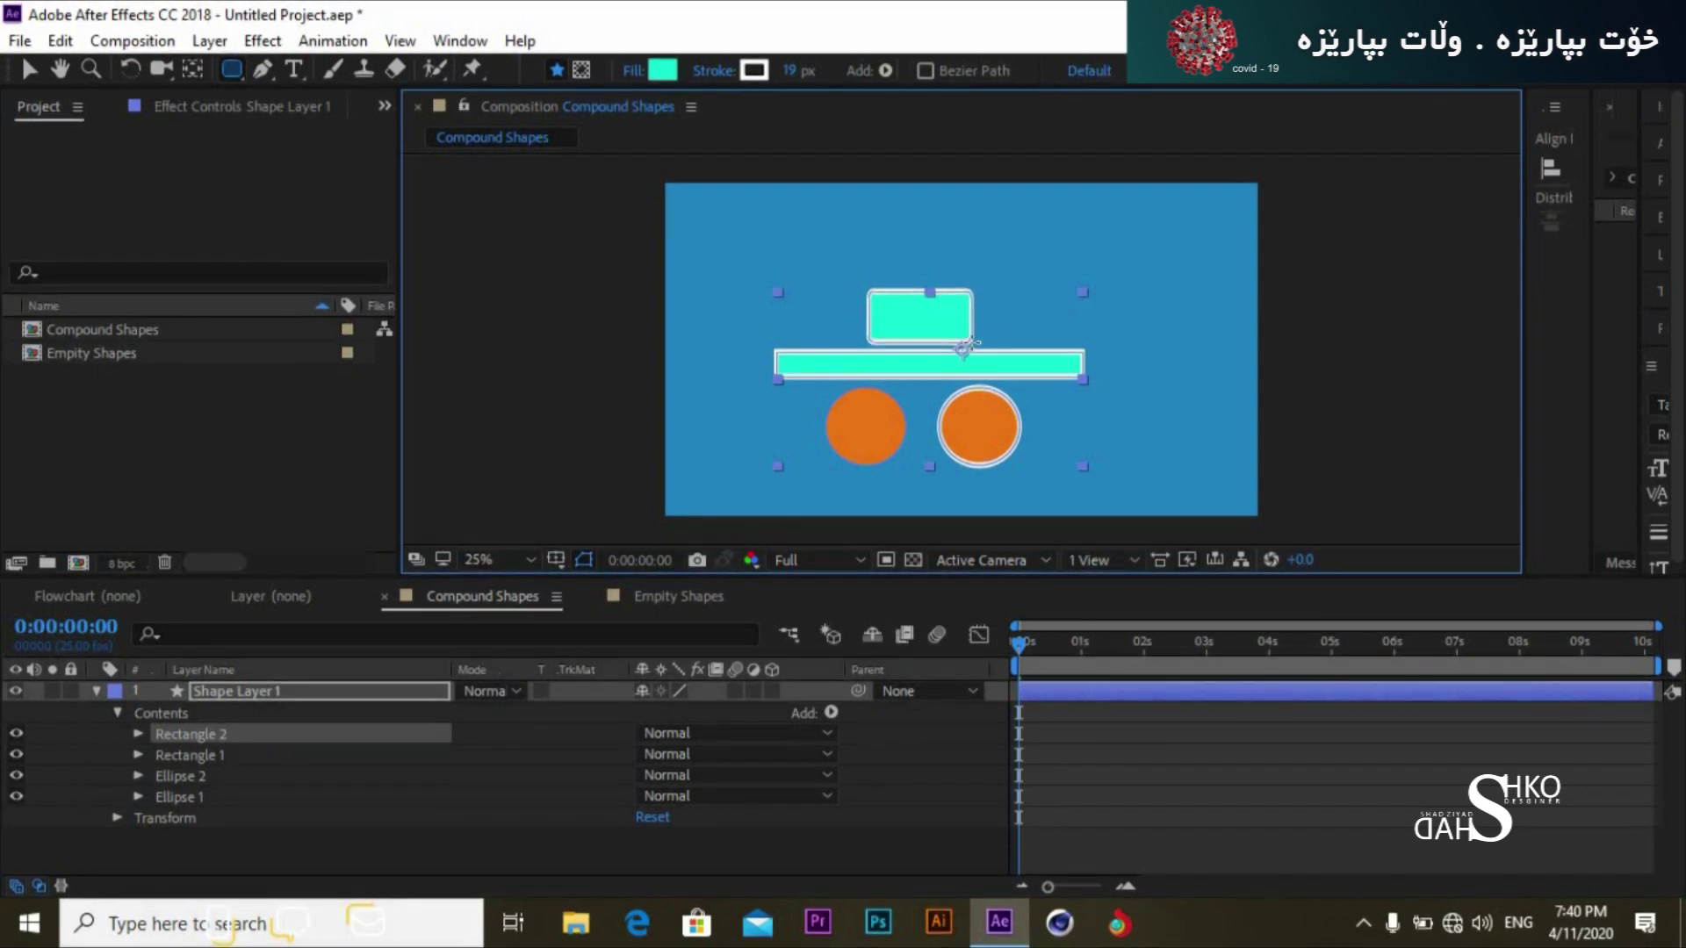
# Step: Change the fill colour of Rectangle 2 to purple, hex 6B14EC
pyautogui.click(193, 734)
pyautogui.click(655, 70)
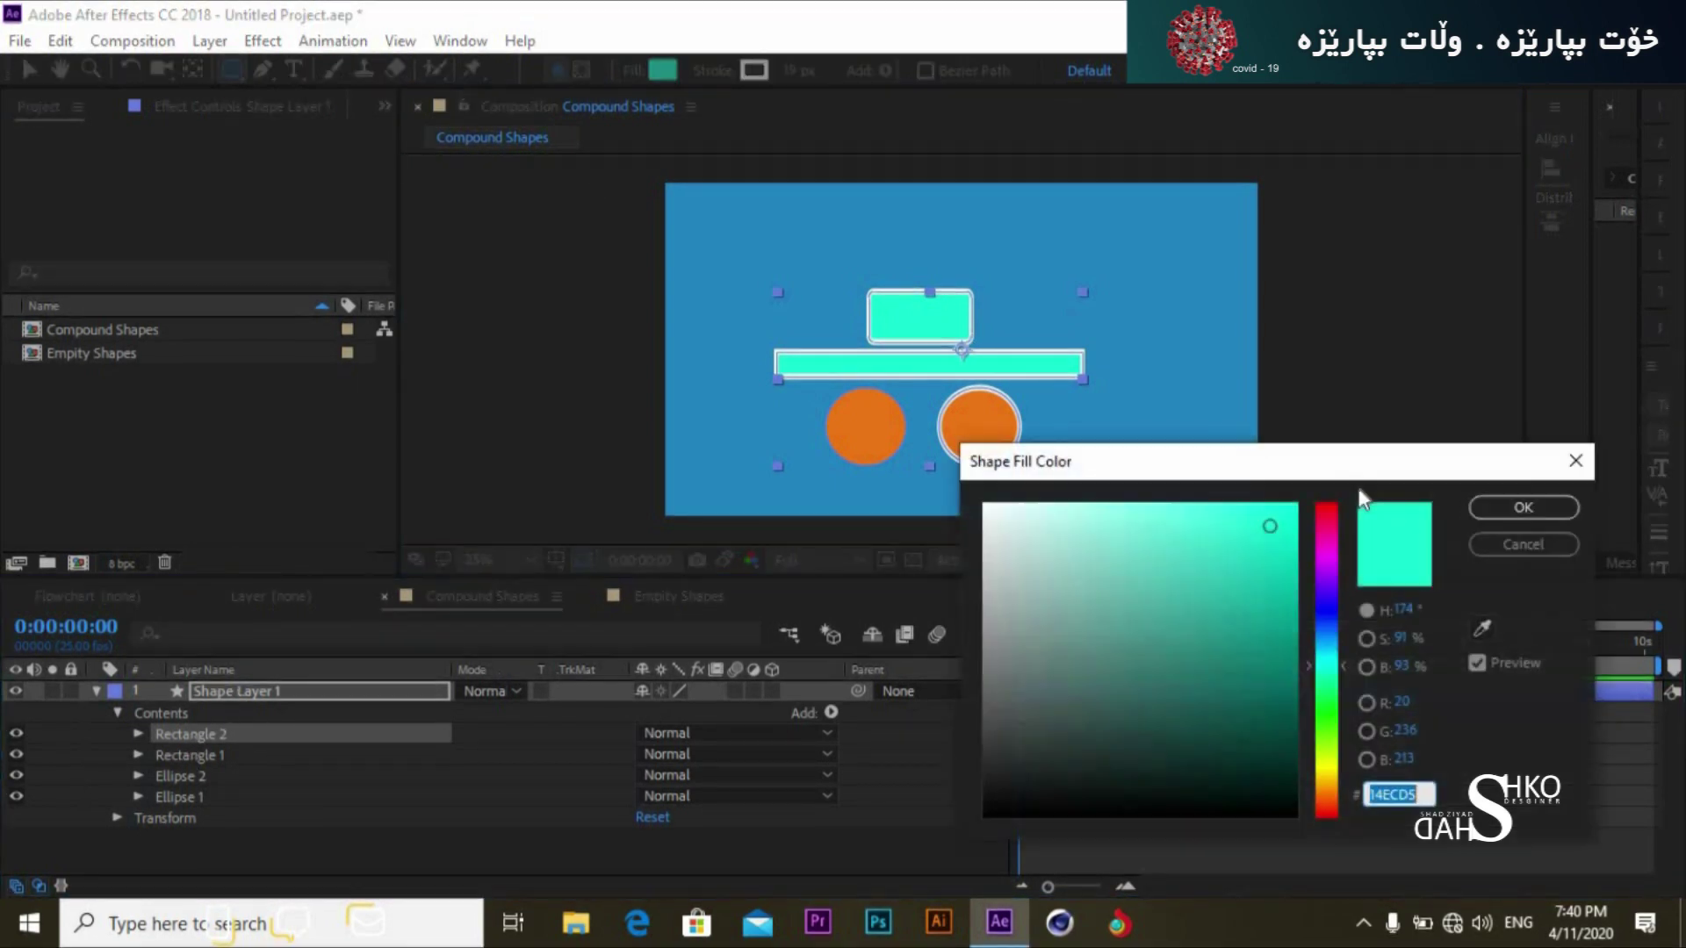
pyautogui.moveTo(1322, 604); pyautogui.dragTo(1326, 583)
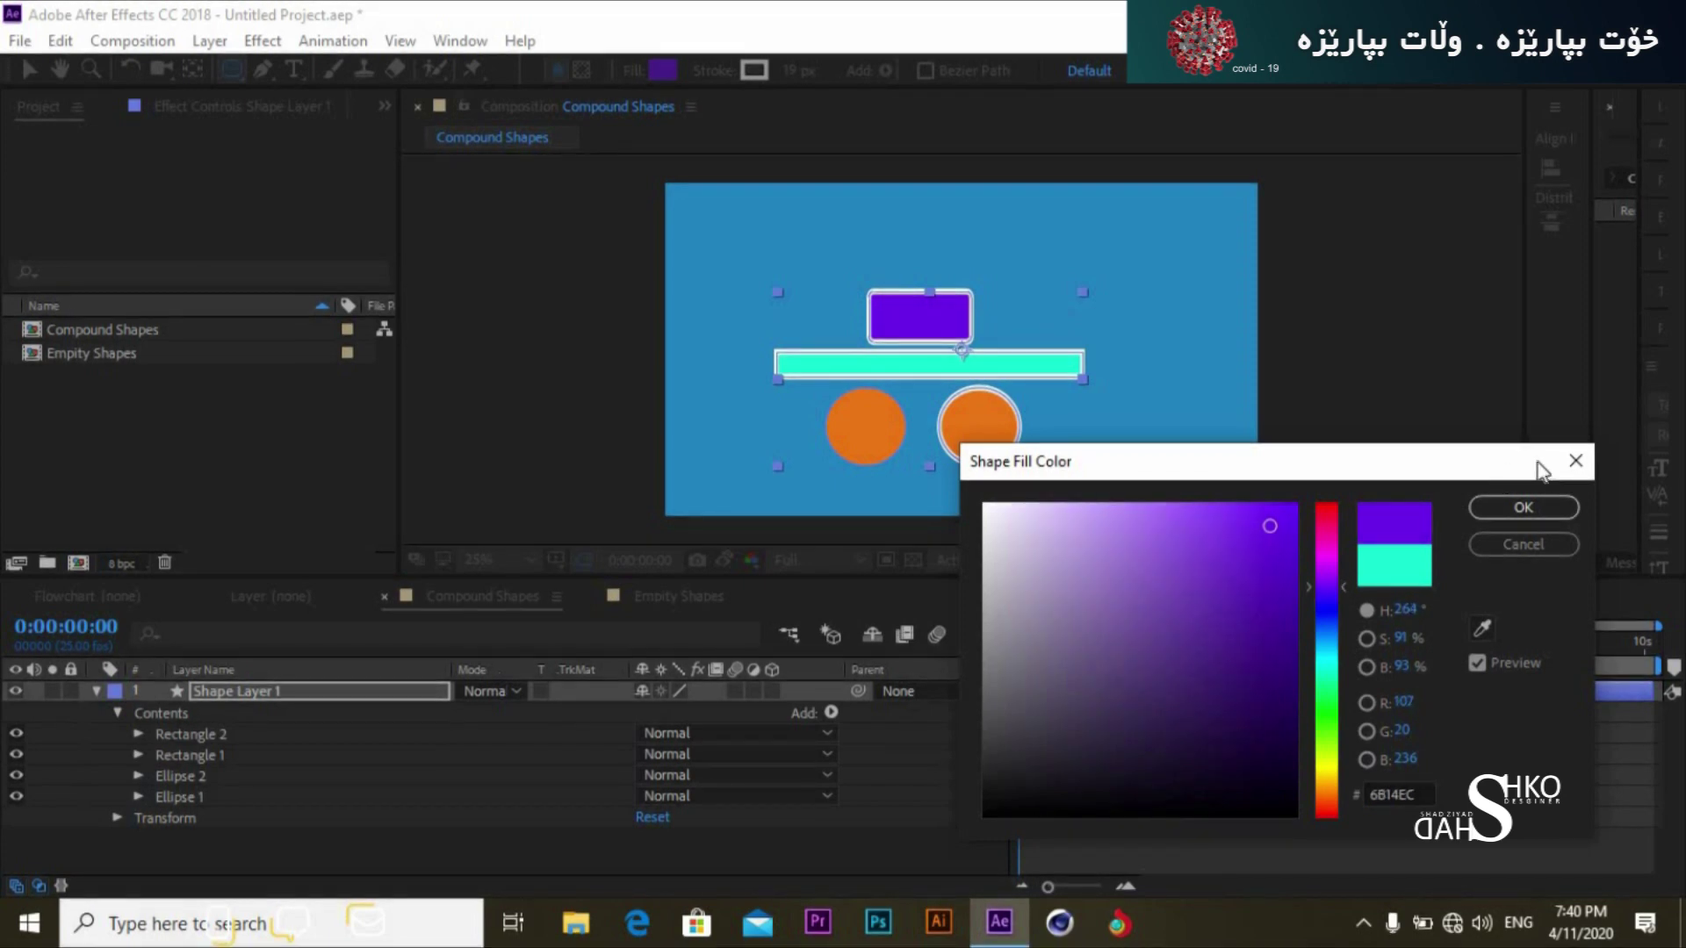
pyautogui.click(1524, 508)
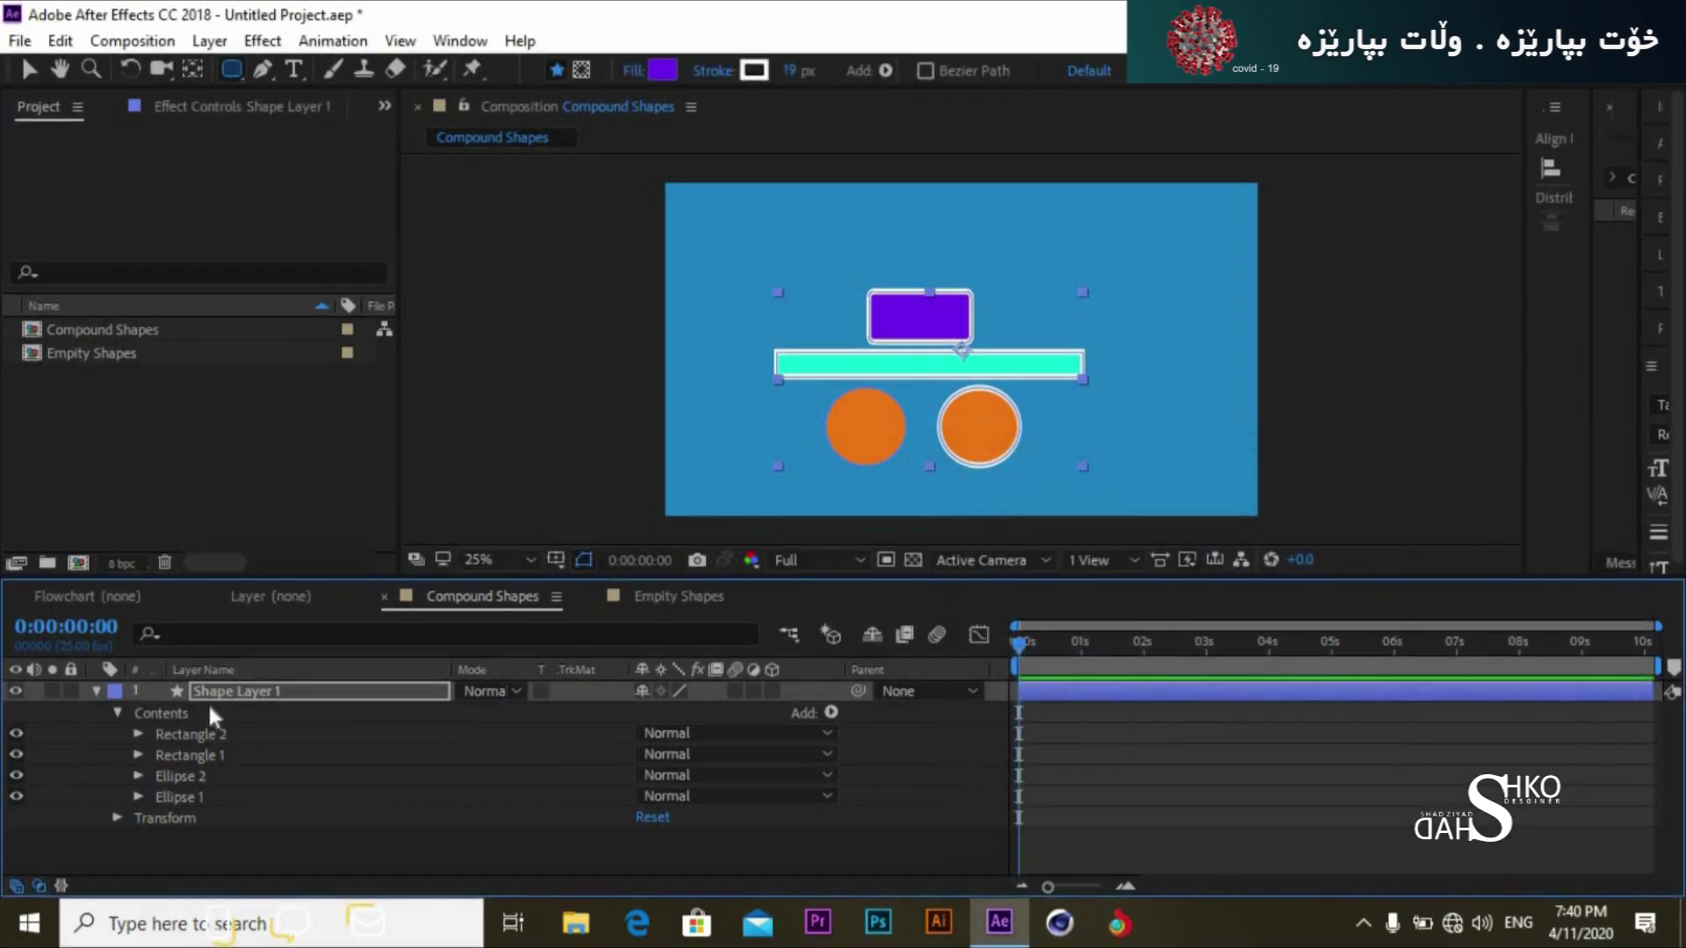
# Step: Draw a small star inside Shape Layer 1 and move it down until it sits just above the purple rounded rectangle
pyautogui.click(230, 71)
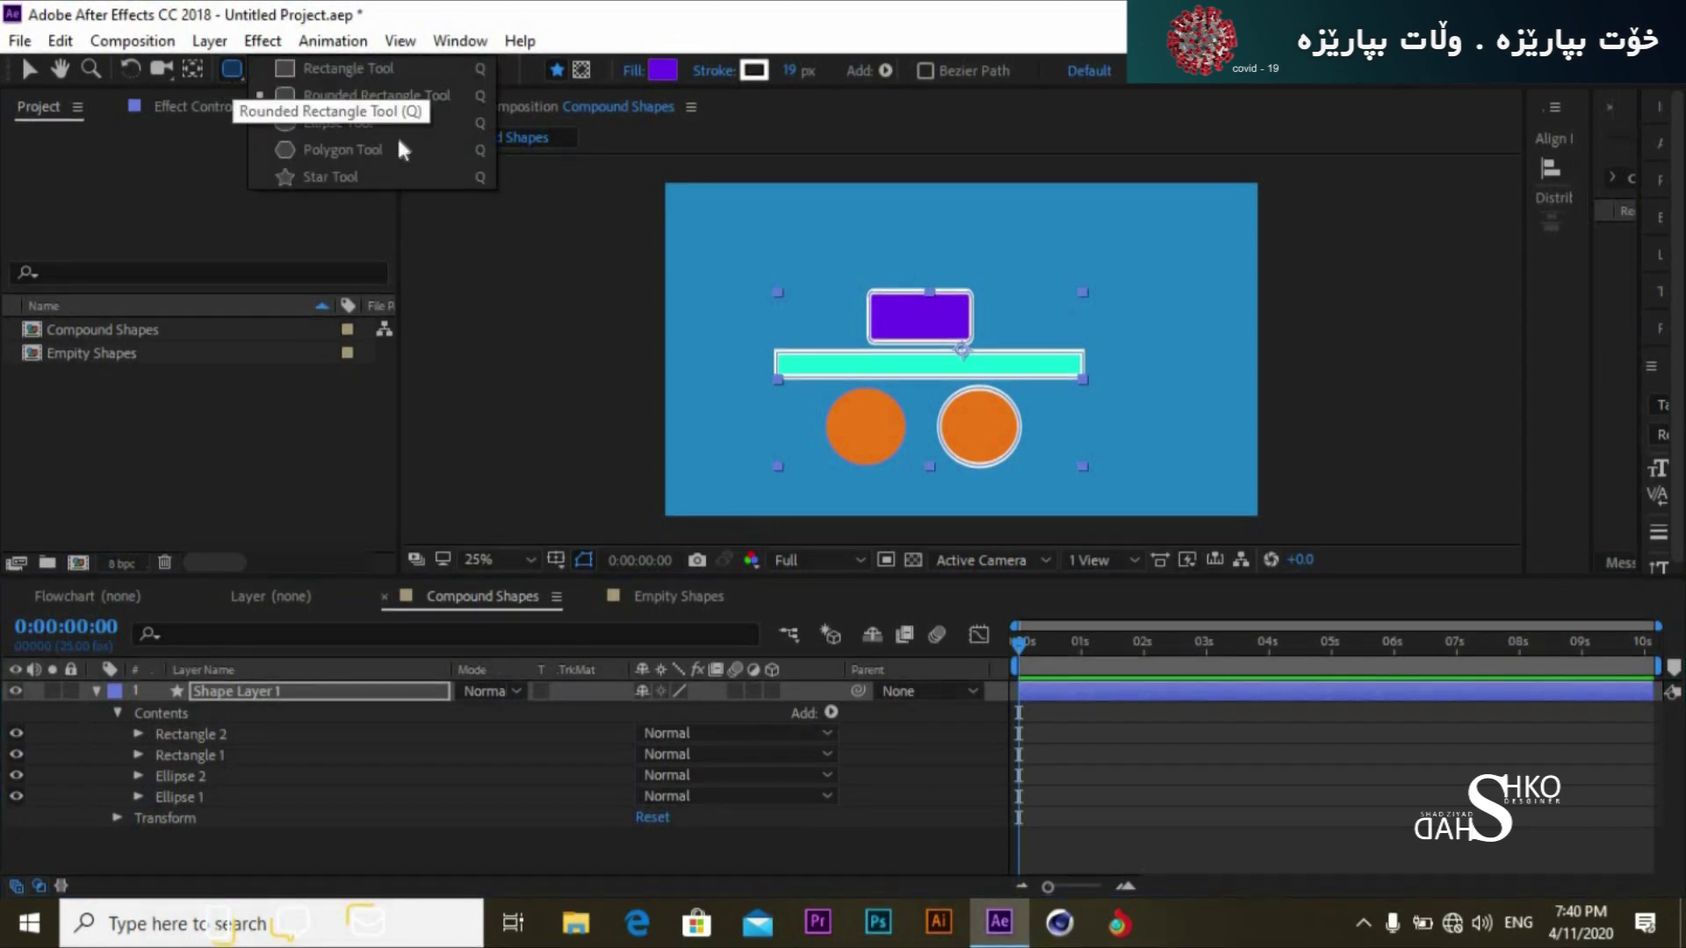
pyautogui.click(332, 177)
pyautogui.moveTo(890, 222)
pyautogui.mouseDown()
pyautogui.moveTo(922, 262)
pyautogui.moveTo(896, 235)
pyautogui.mouseUp()
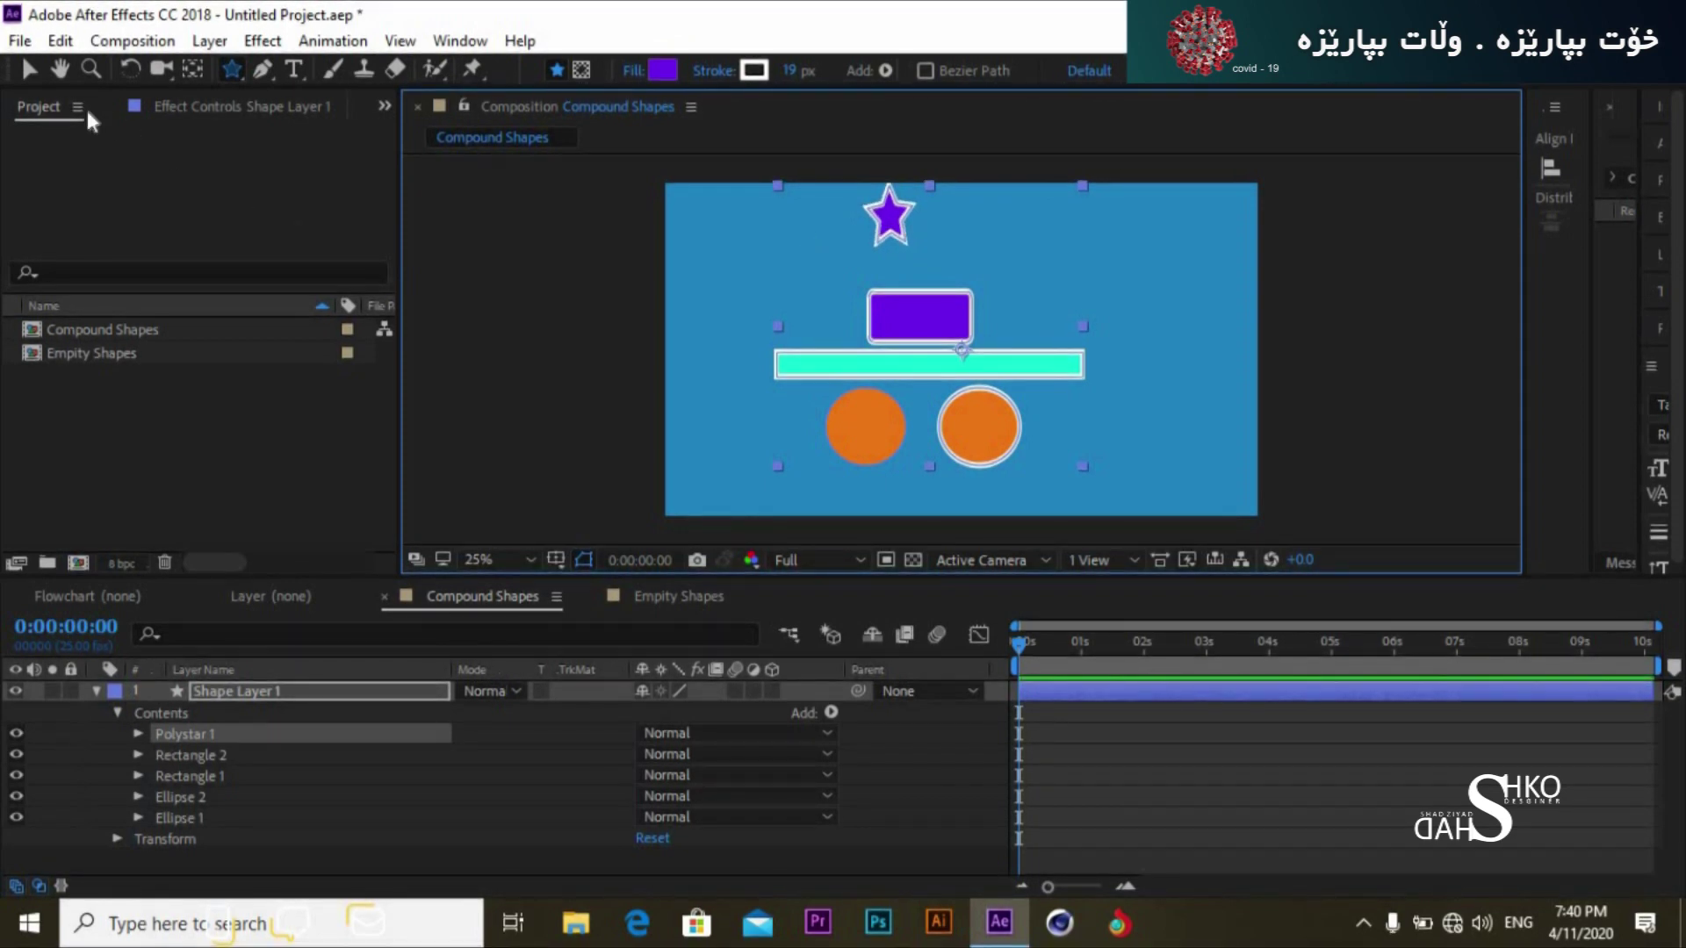
pyautogui.click(29, 71)
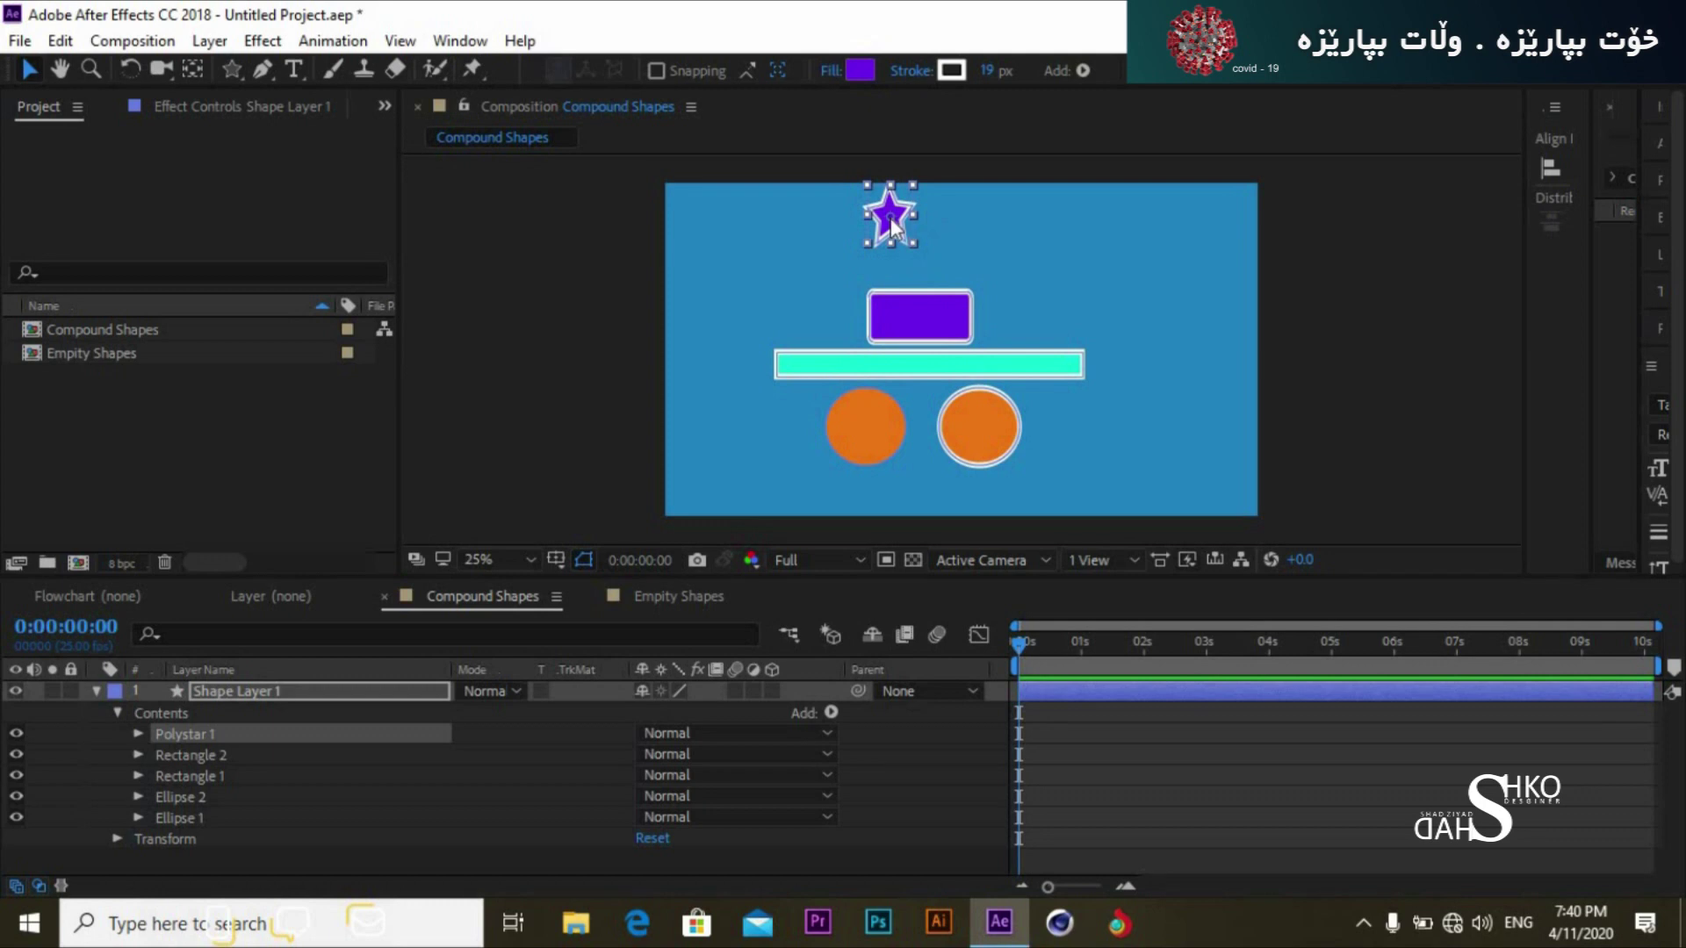
pyautogui.moveTo(913, 233); pyautogui.dragTo(933, 255)
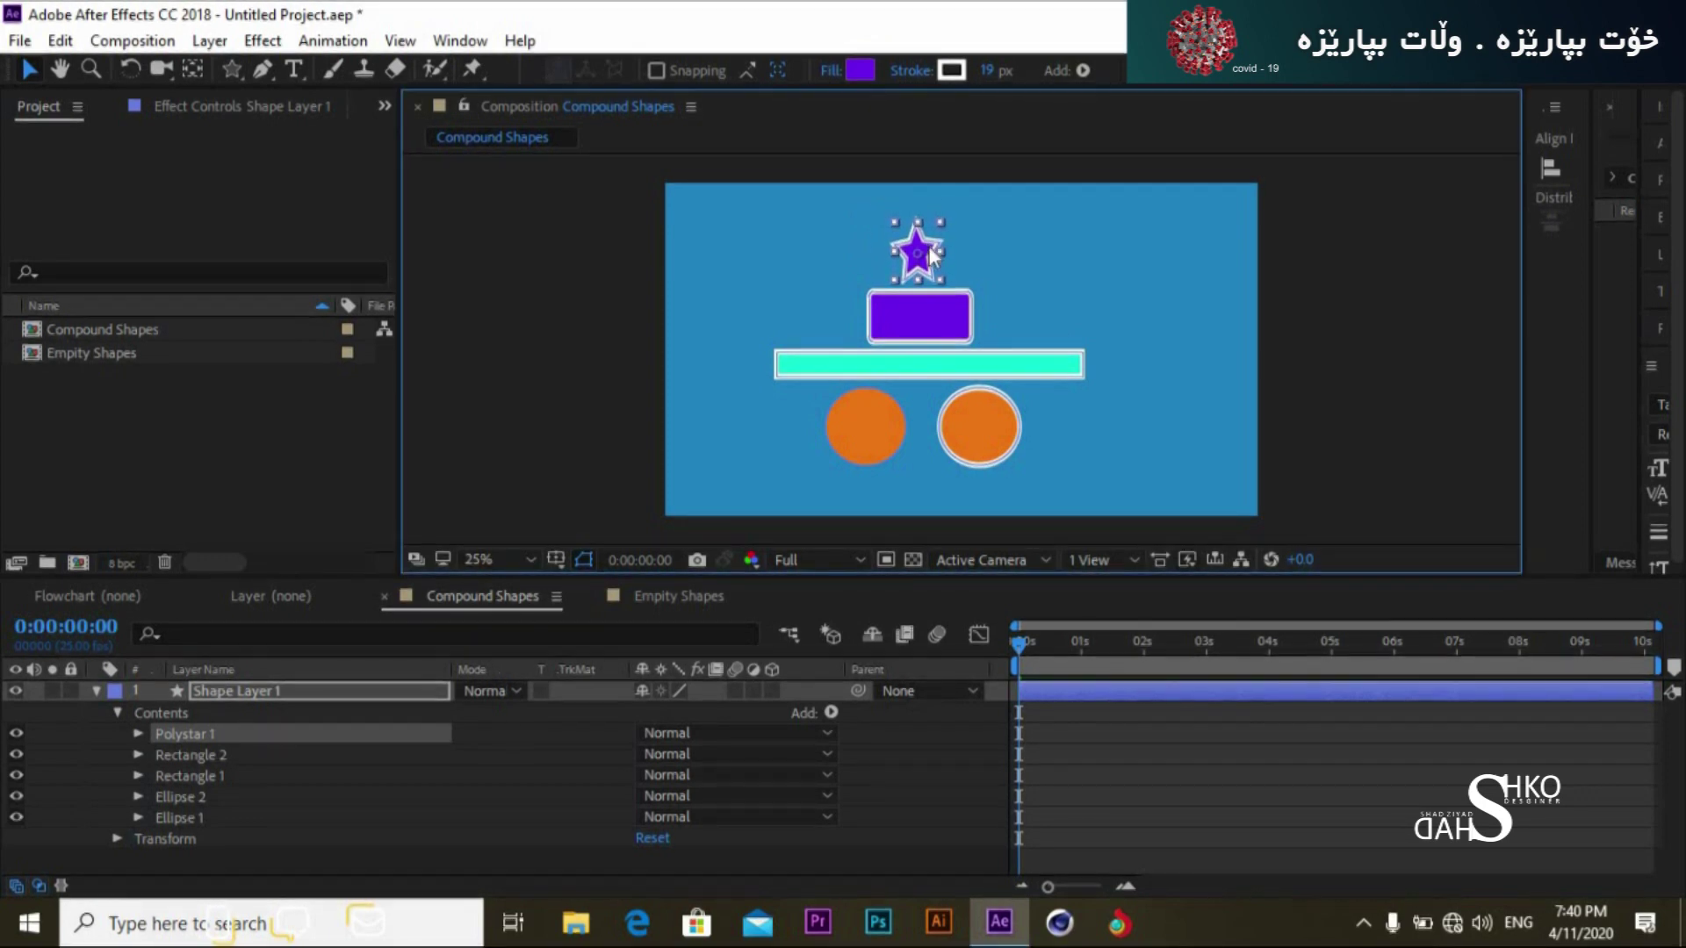
# Step: Collapse Shape Layer 1 to a single timeline row and deselect it
pyautogui.click(111, 711)
pyautogui.click(96, 692)
pyautogui.click(202, 771)
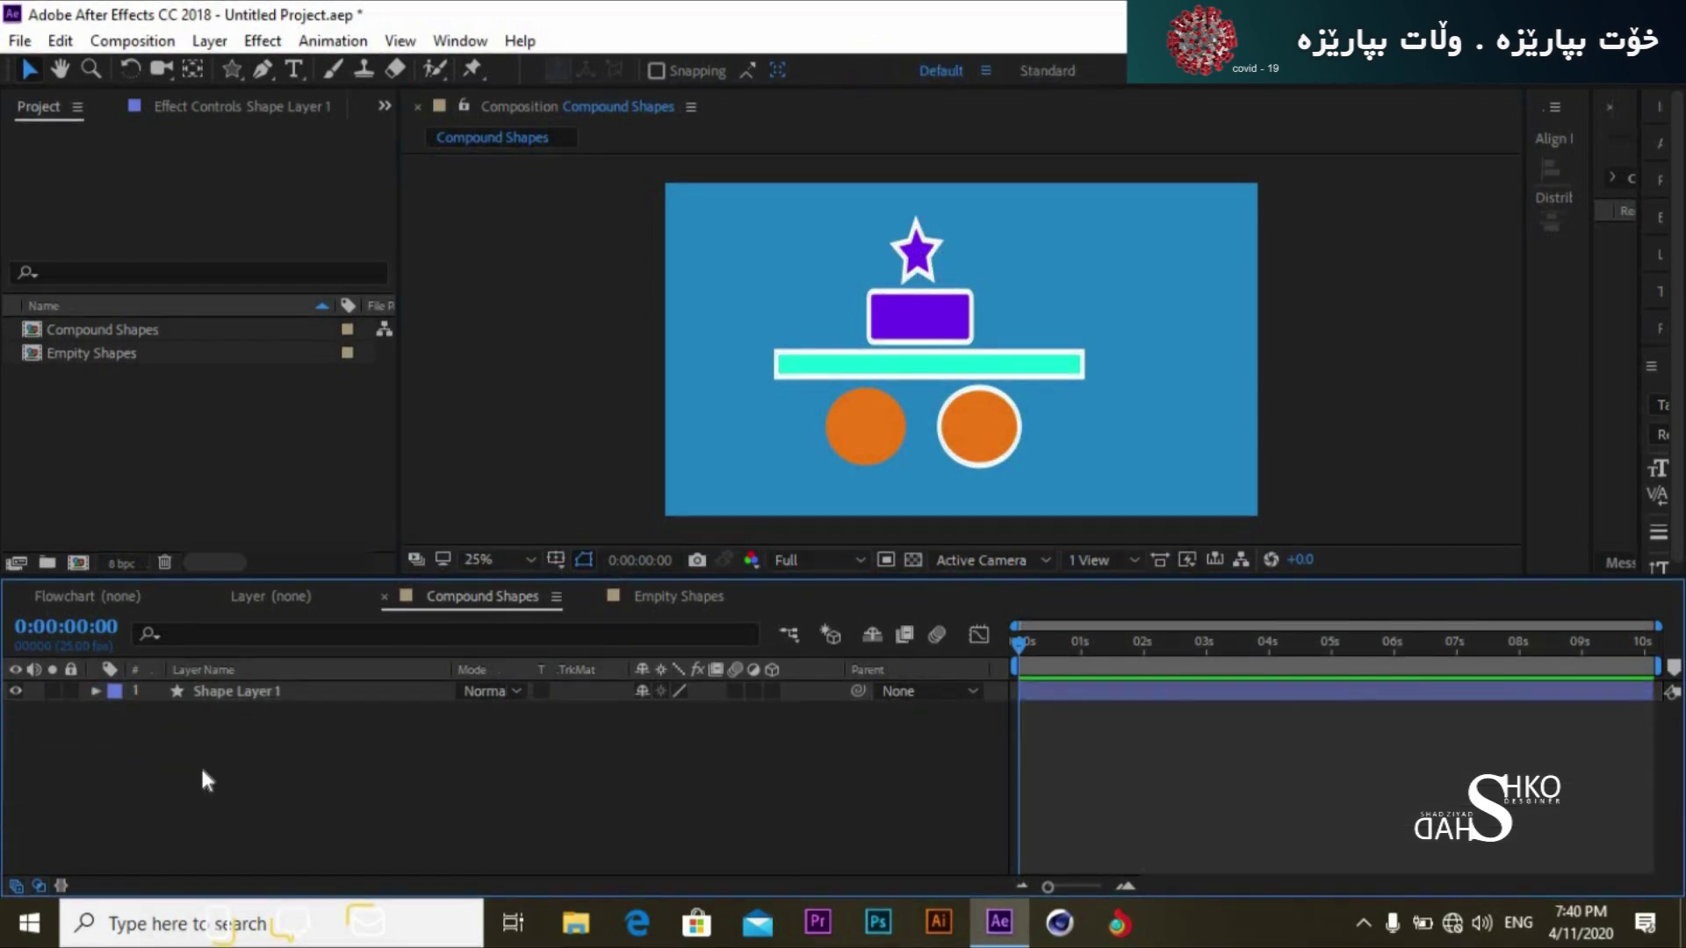
# Step: Try scaling the whole Shape Layer 1 to 103%, and undo the scale change
pyautogui.click(154, 694)
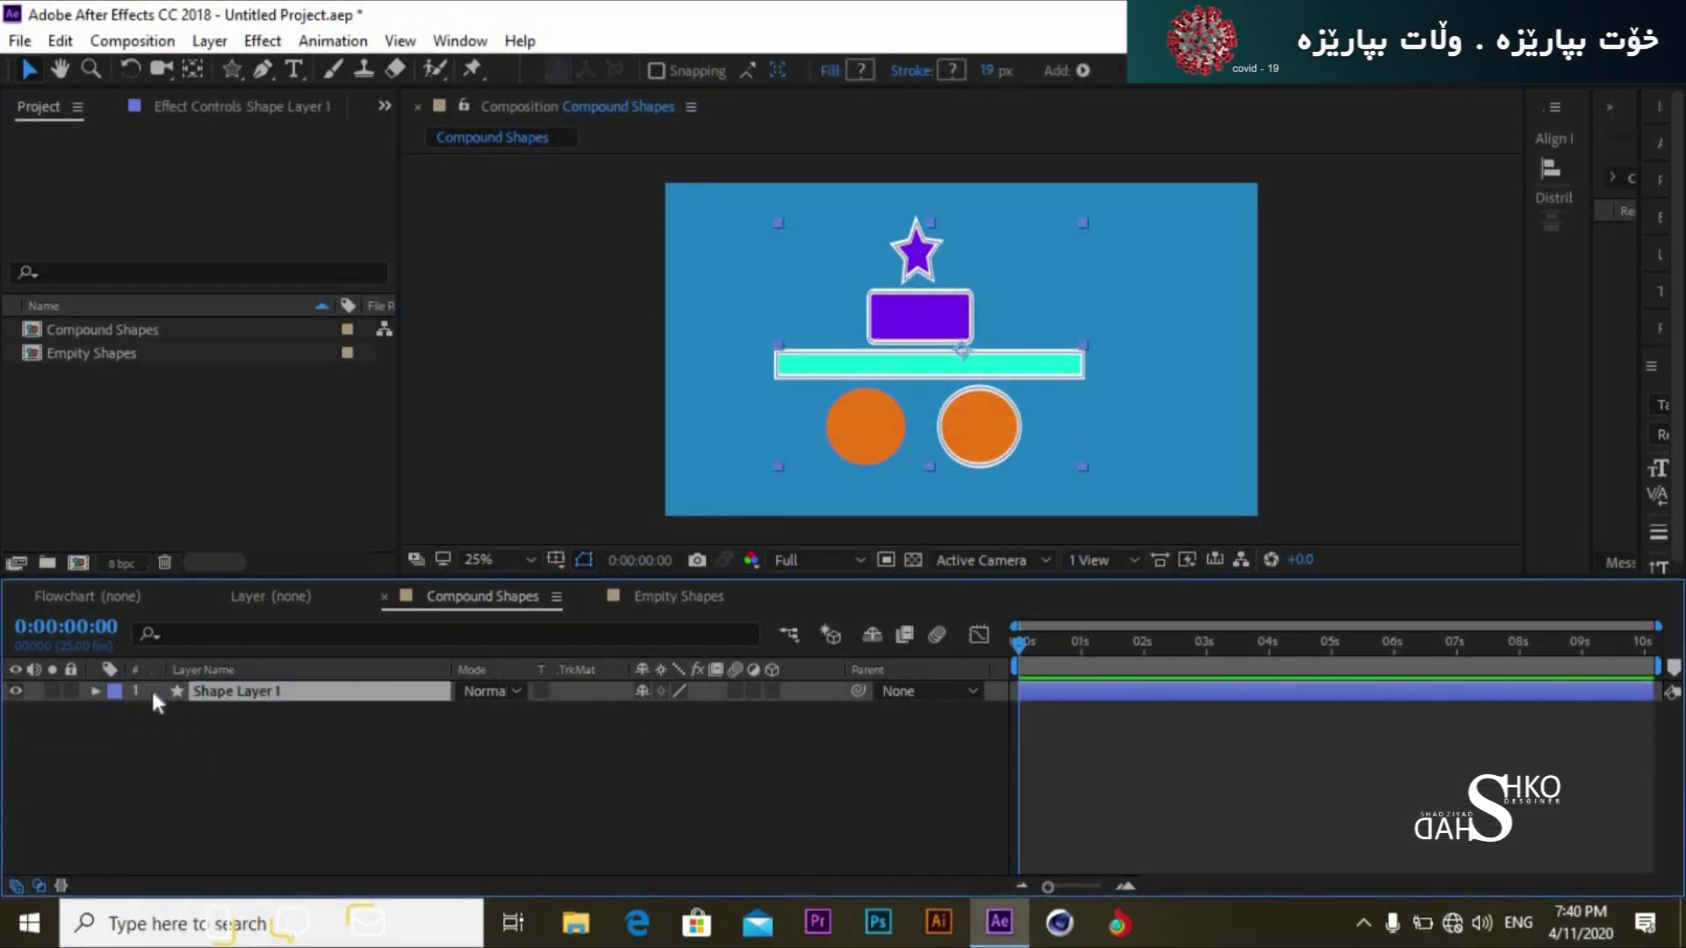
pyautogui.press('s')
pyautogui.moveTo(665, 713)
pyautogui.mouseDown()
pyautogui.moveTo(646, 716)
pyautogui.moveTo(674, 719)
pyautogui.mouseUp()
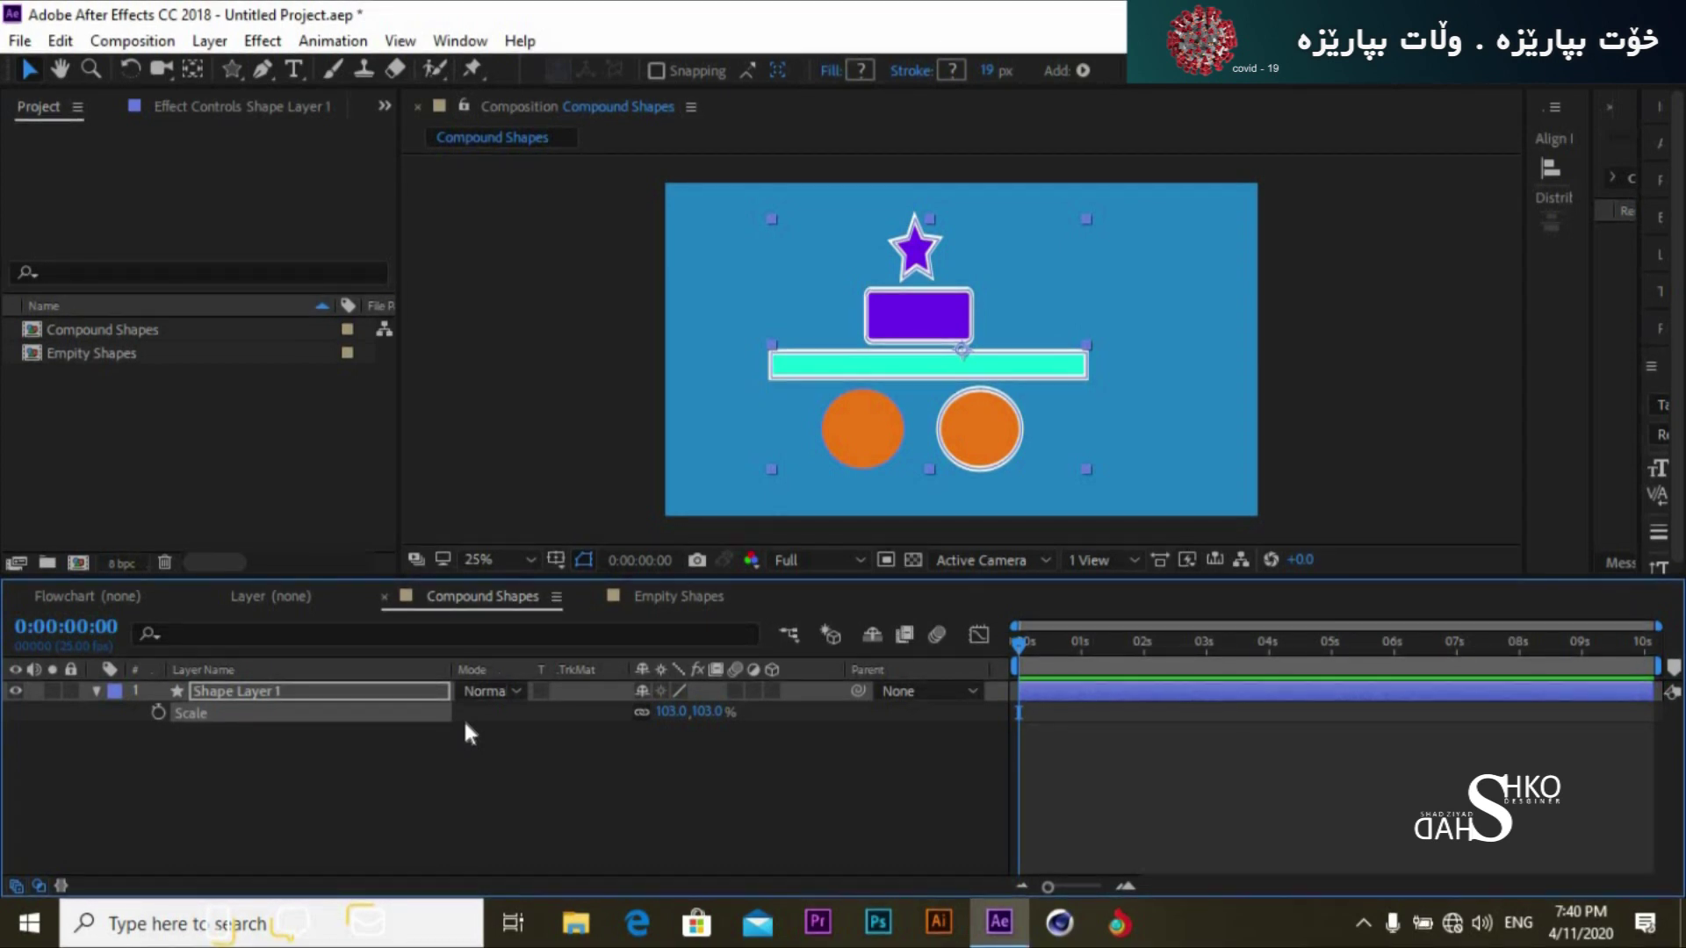
pyautogui.hotkey('ctrl', 'z')
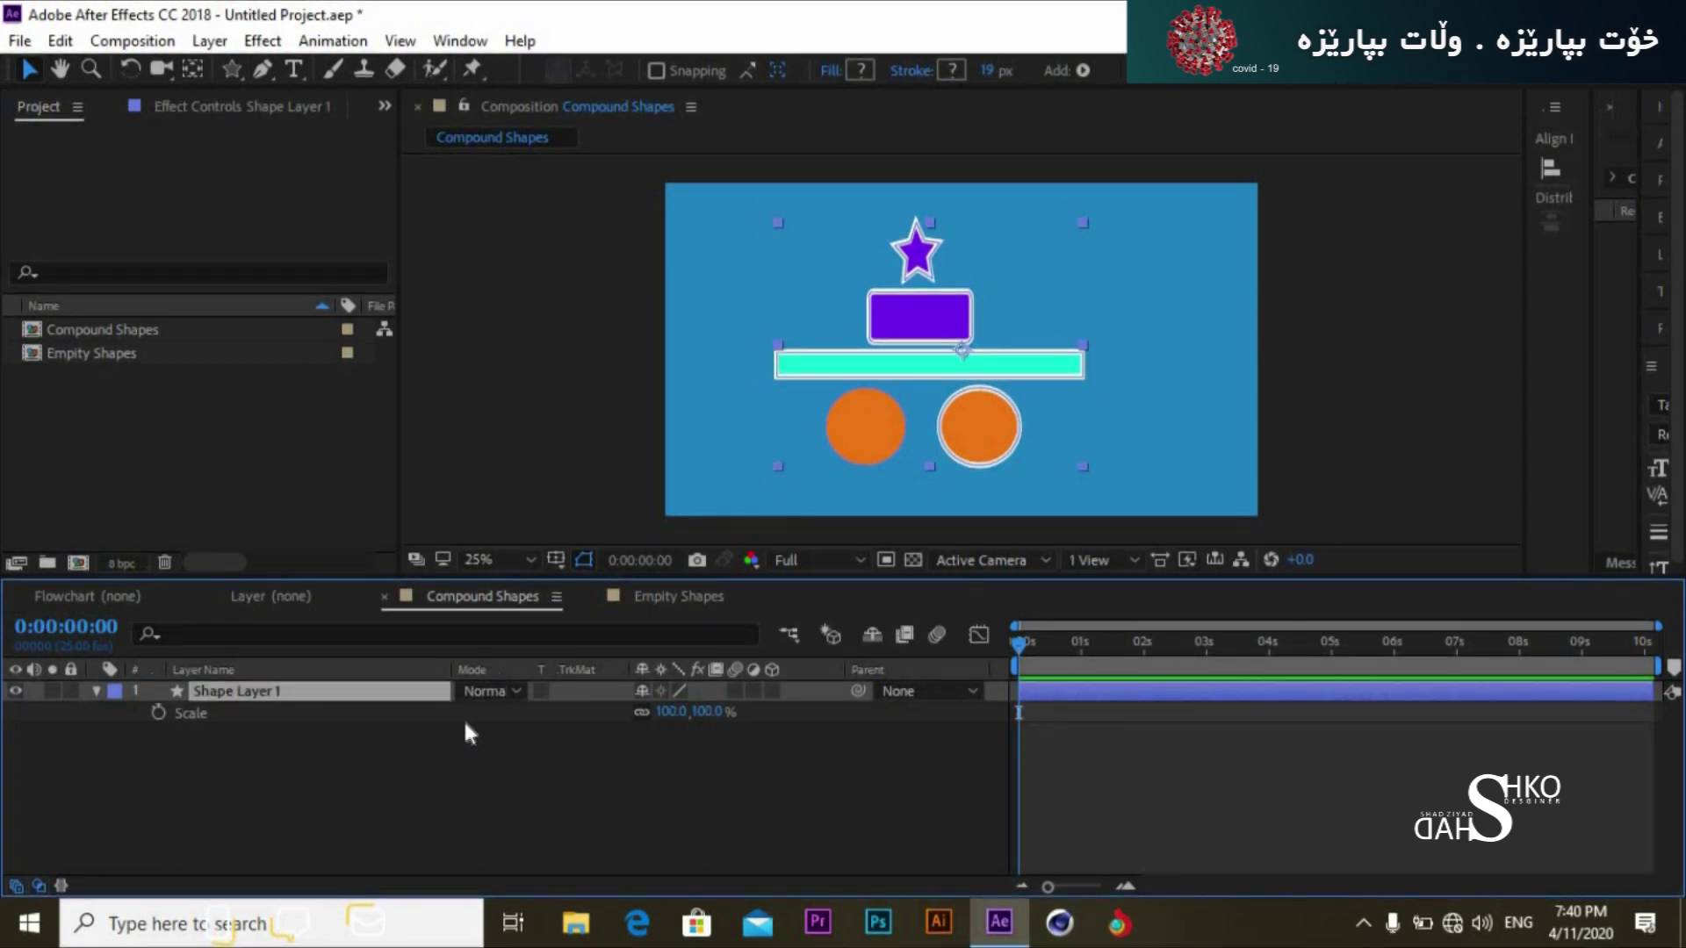
# Step: Expand Shape Layer 1, look at its layer-level Transform properties, and expand its Contents
pyautogui.click(95, 692)
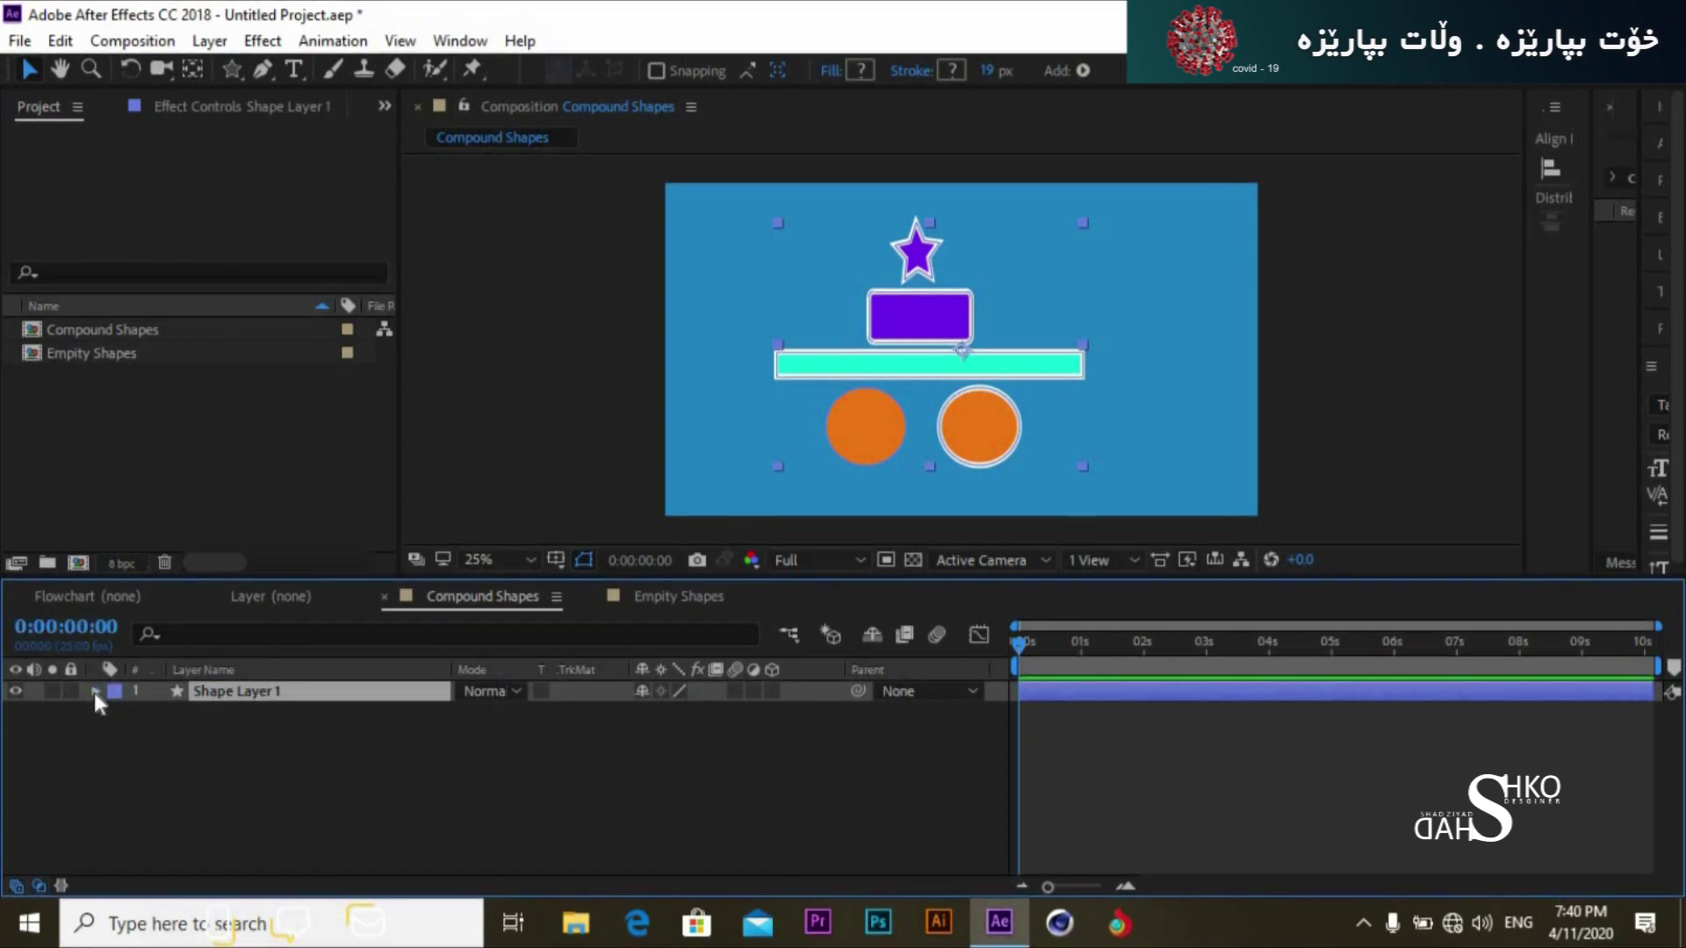
pyautogui.click(94, 692)
pyautogui.click(113, 732)
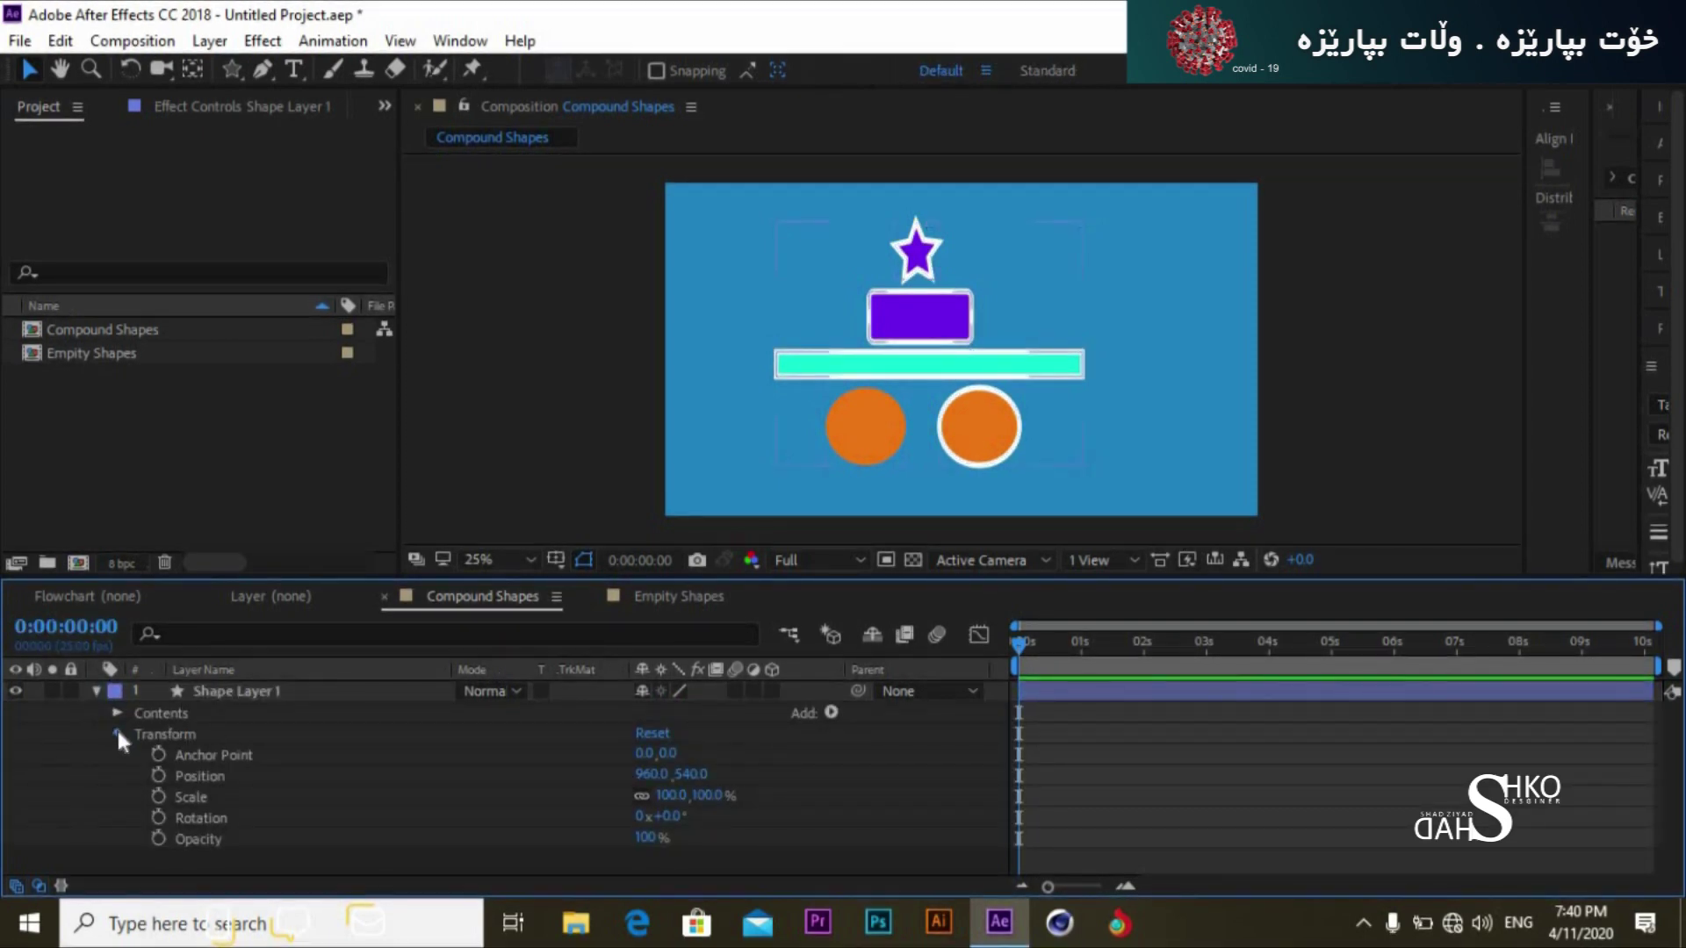
pyautogui.click(117, 729)
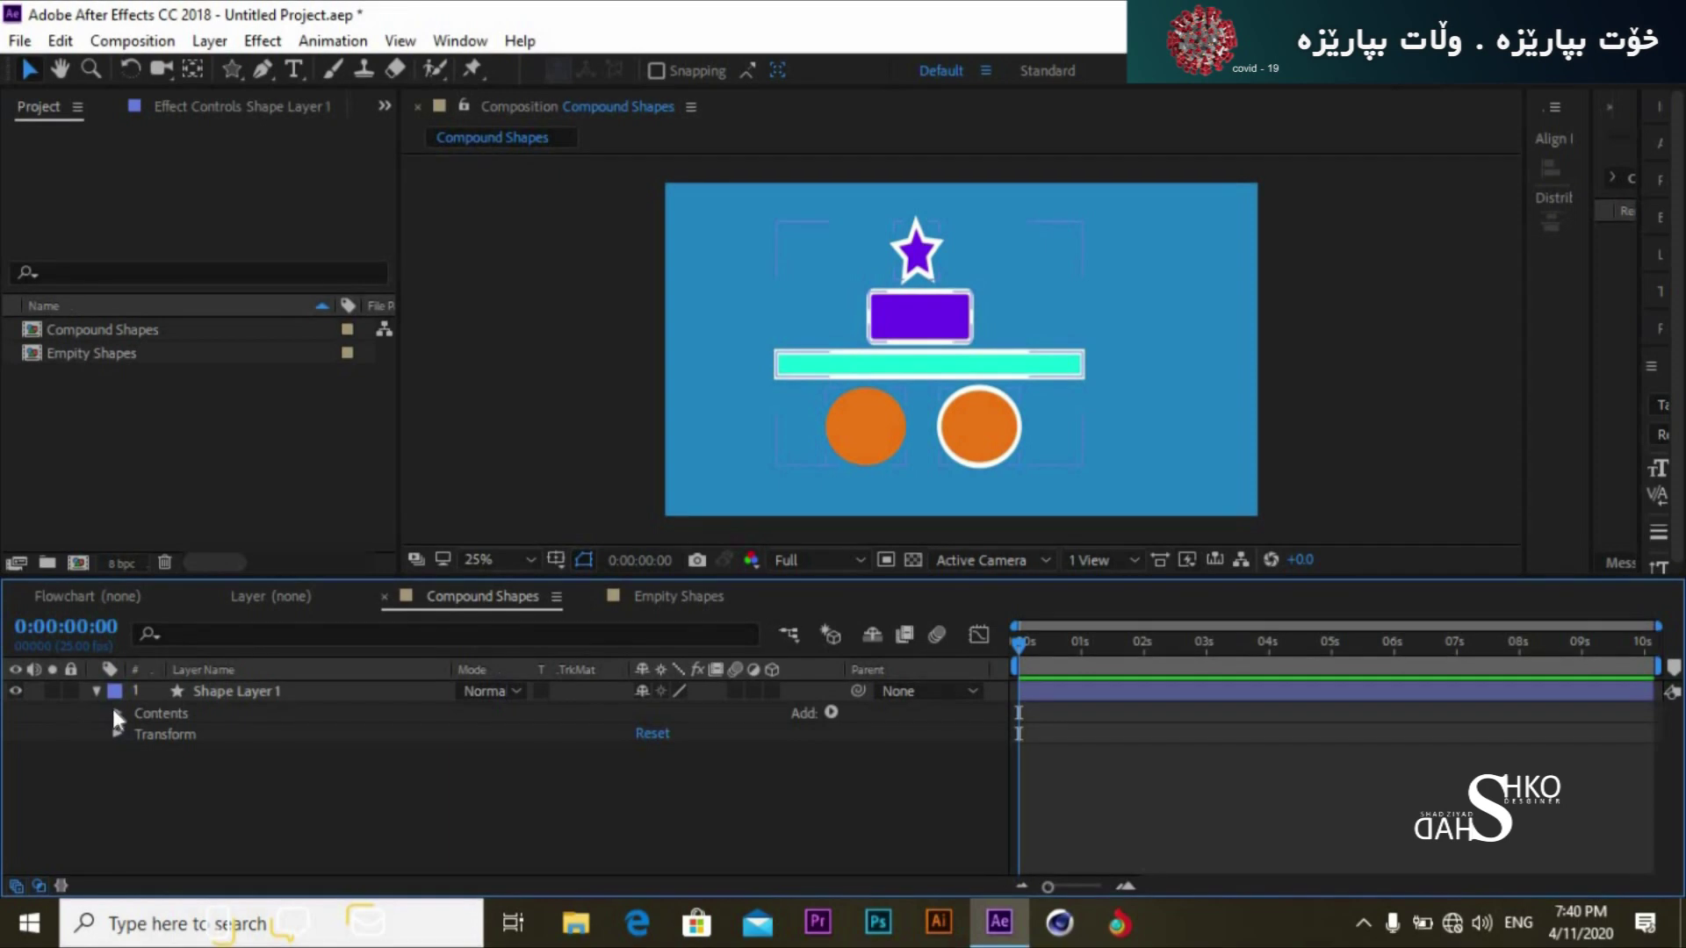
pyautogui.click(114, 712)
# Step: Select each group in the Contents of Shape Layer 1 in turn to check which star, rectangle or circle it refers to
pyautogui.click(167, 734)
pyautogui.click(165, 755)
pyautogui.click(161, 776)
pyautogui.click(161, 797)
pyautogui.click(162, 816)
pyautogui.click(180, 796)
pyautogui.click(186, 776)
pyautogui.click(194, 755)
pyautogui.click(188, 761)
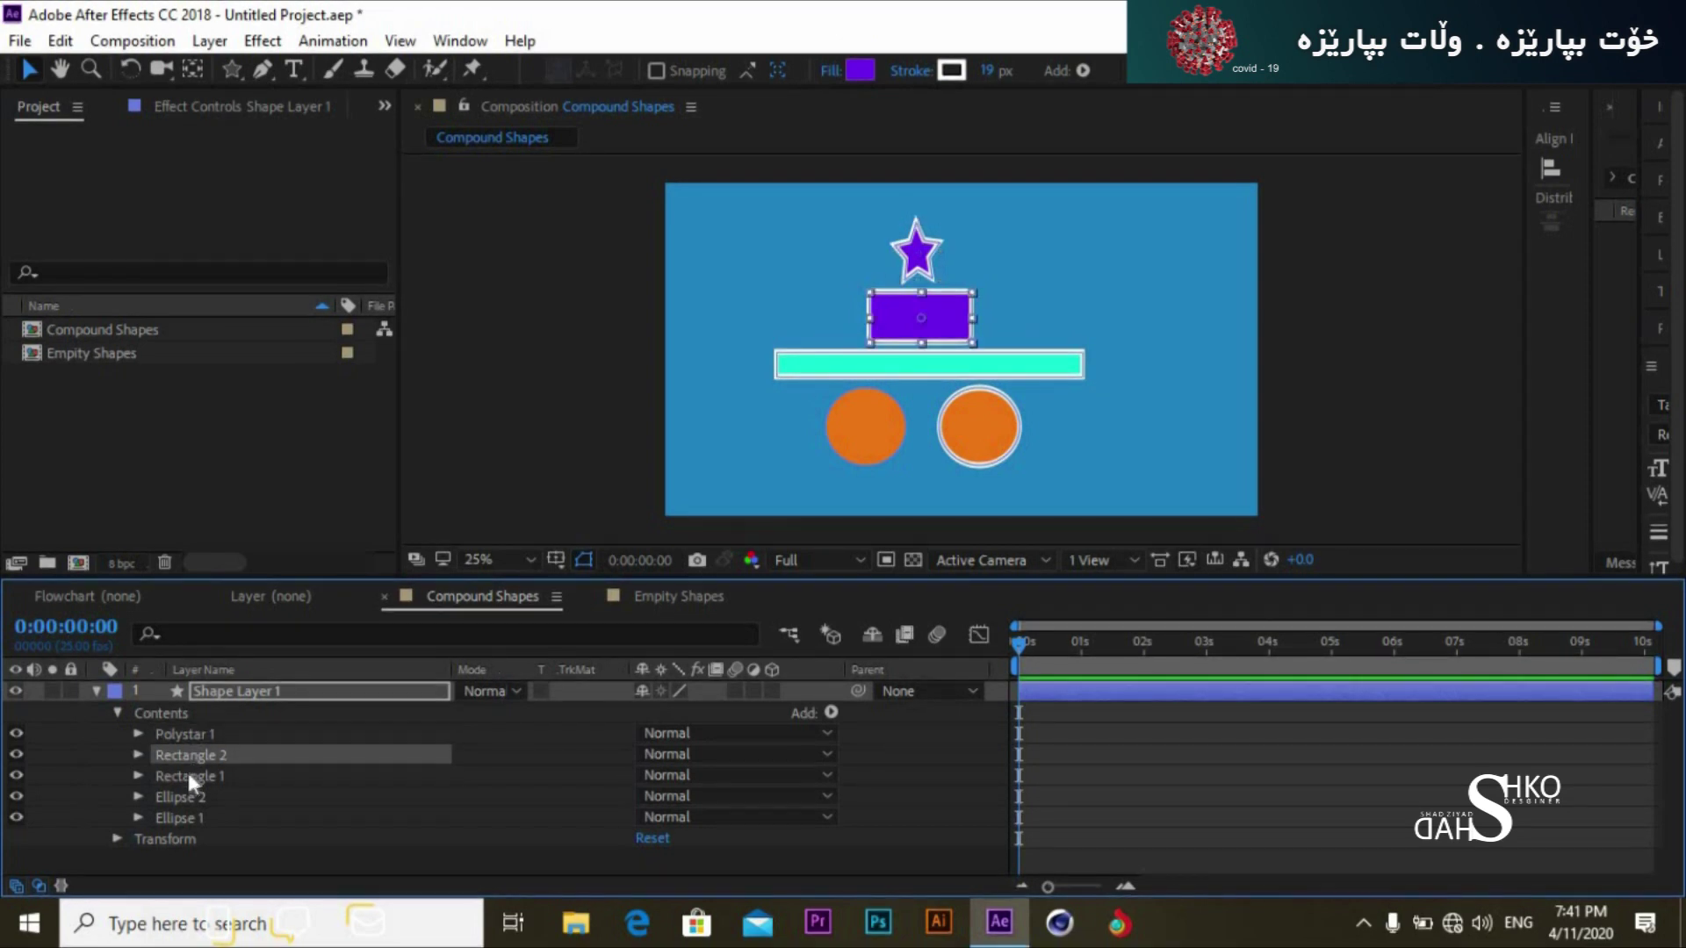
pyautogui.click(187, 773)
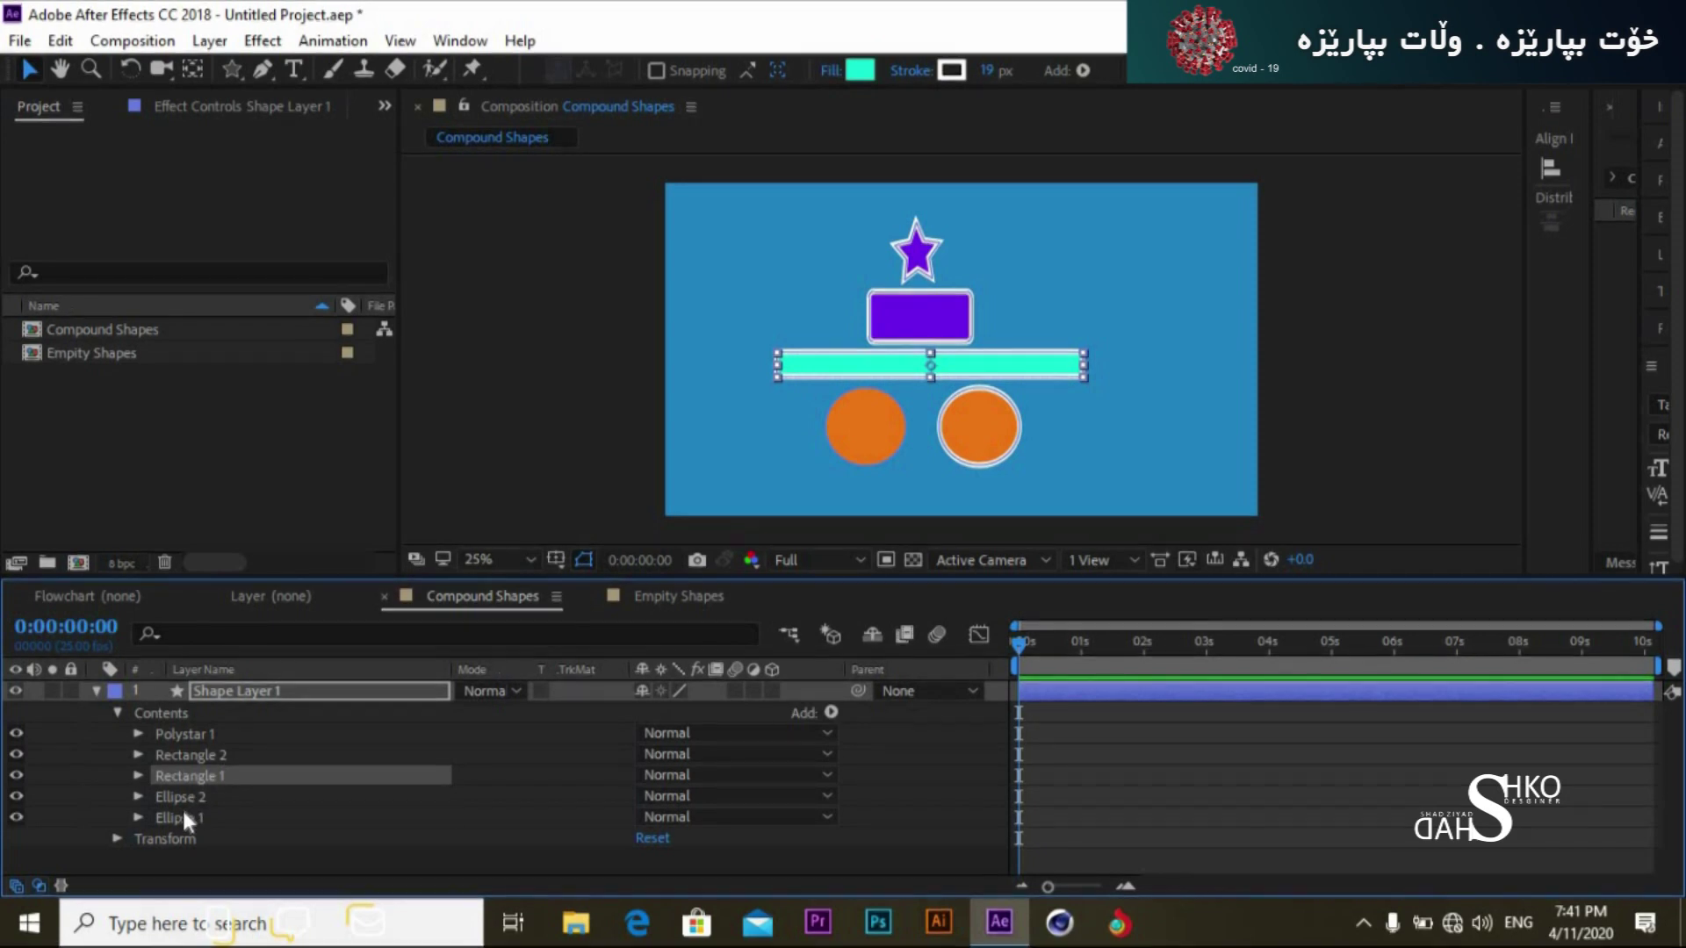
pyautogui.click(183, 810)
pyautogui.click(188, 800)
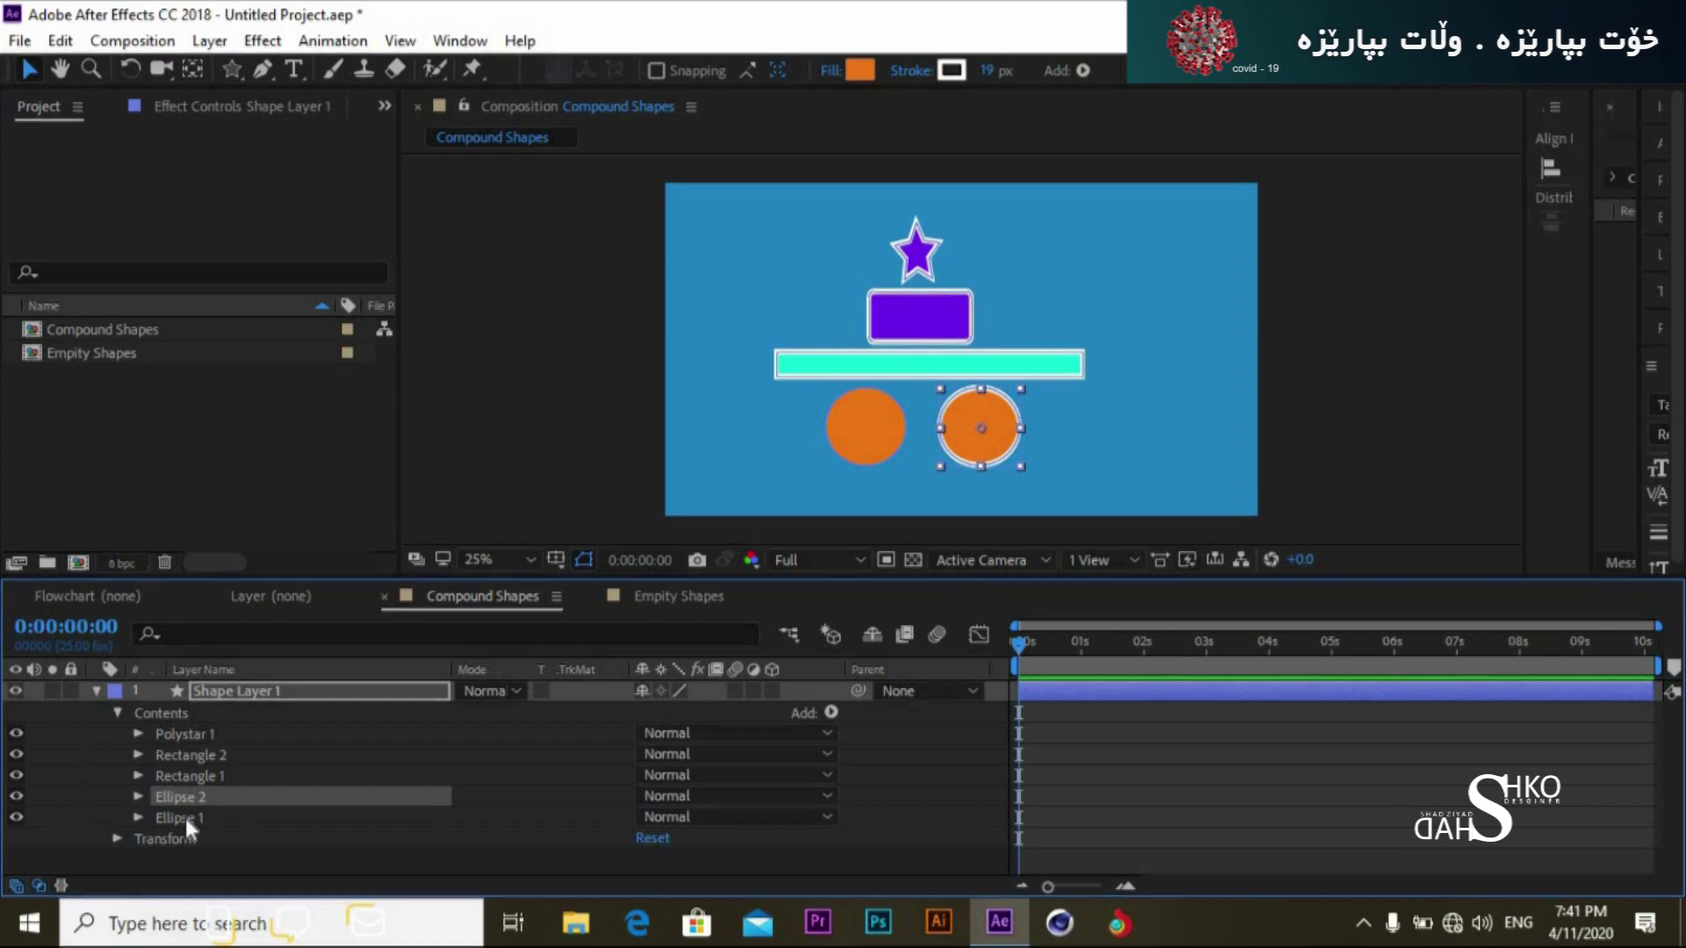
pyautogui.click(186, 819)
# Step: Expand the Ellipse 1 group and compare it with Ellipse 2 and Rectangle 1
pyautogui.click(139, 816)
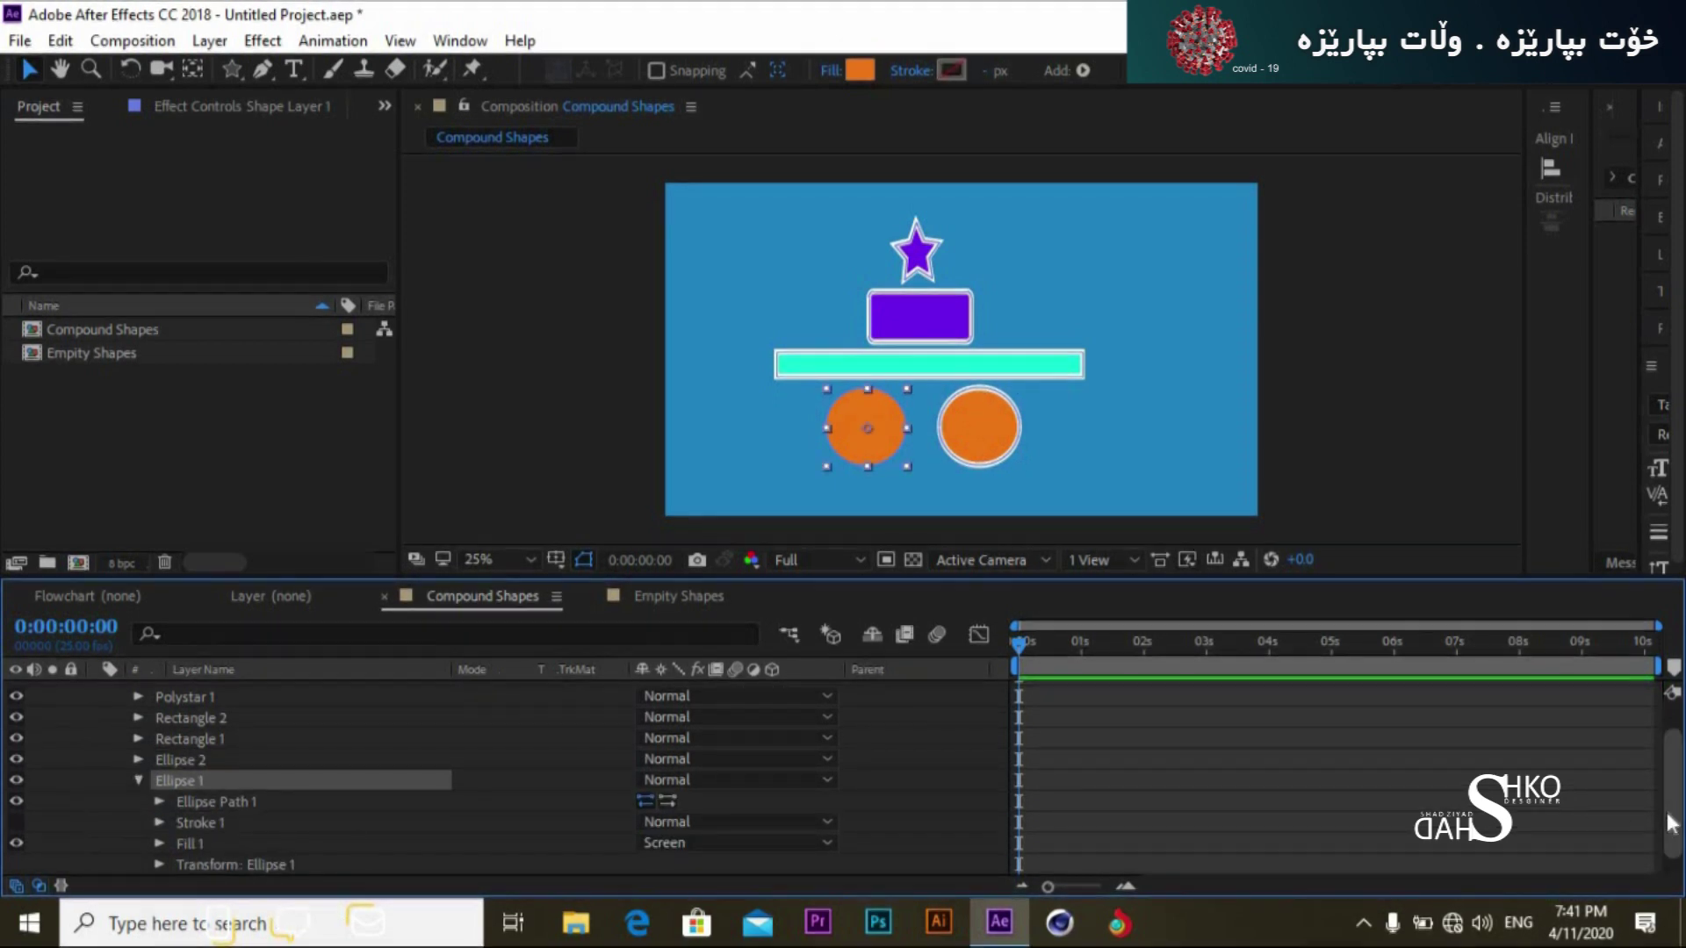
pyautogui.scroll(-1, 1670, 818)
pyautogui.click(166, 738)
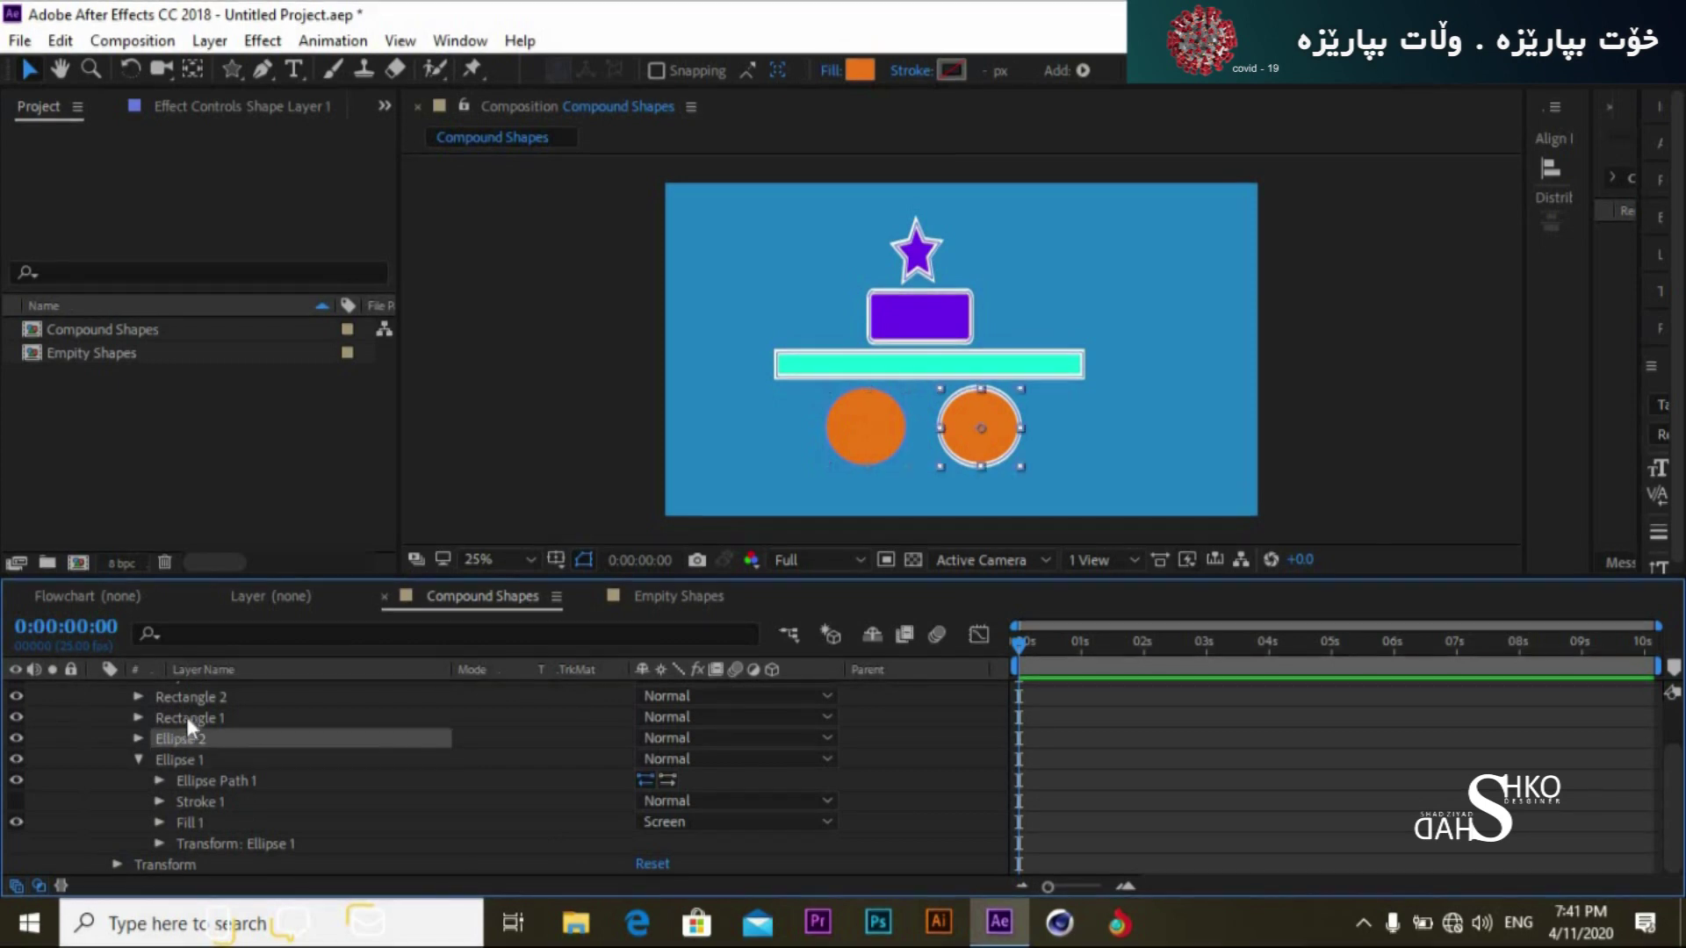
pyautogui.click(188, 717)
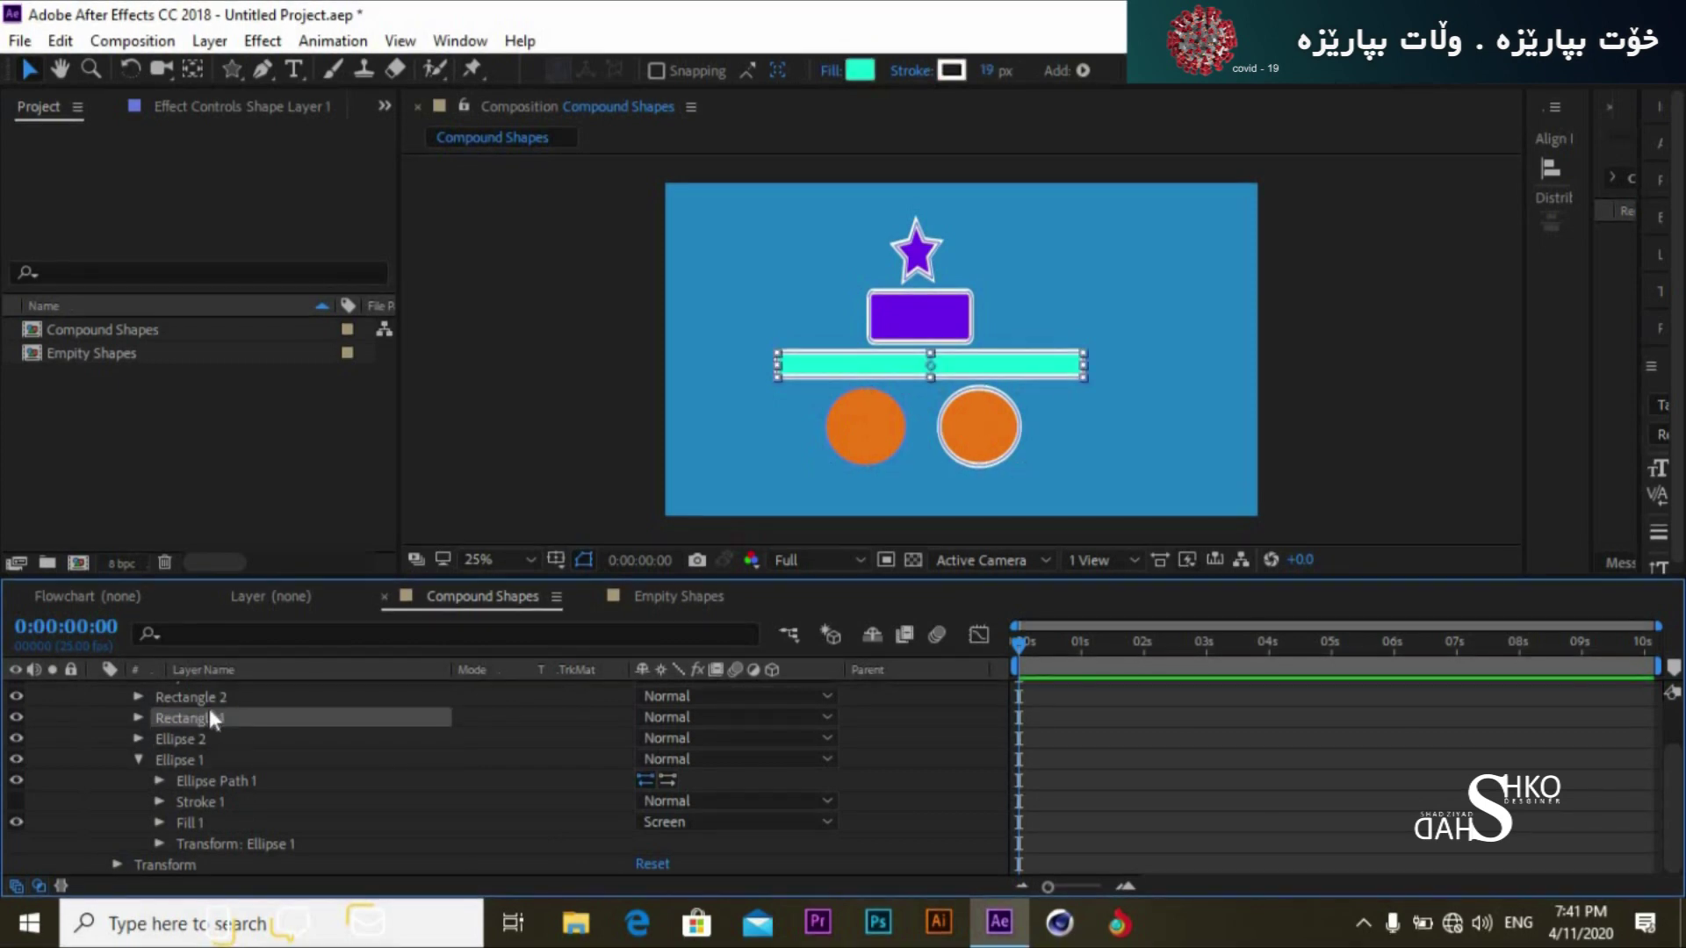
# Step: Expand the Transform properties of Ellipse 1 and set a Rotation keyframe at 0:00:00:00
pyautogui.click(186, 761)
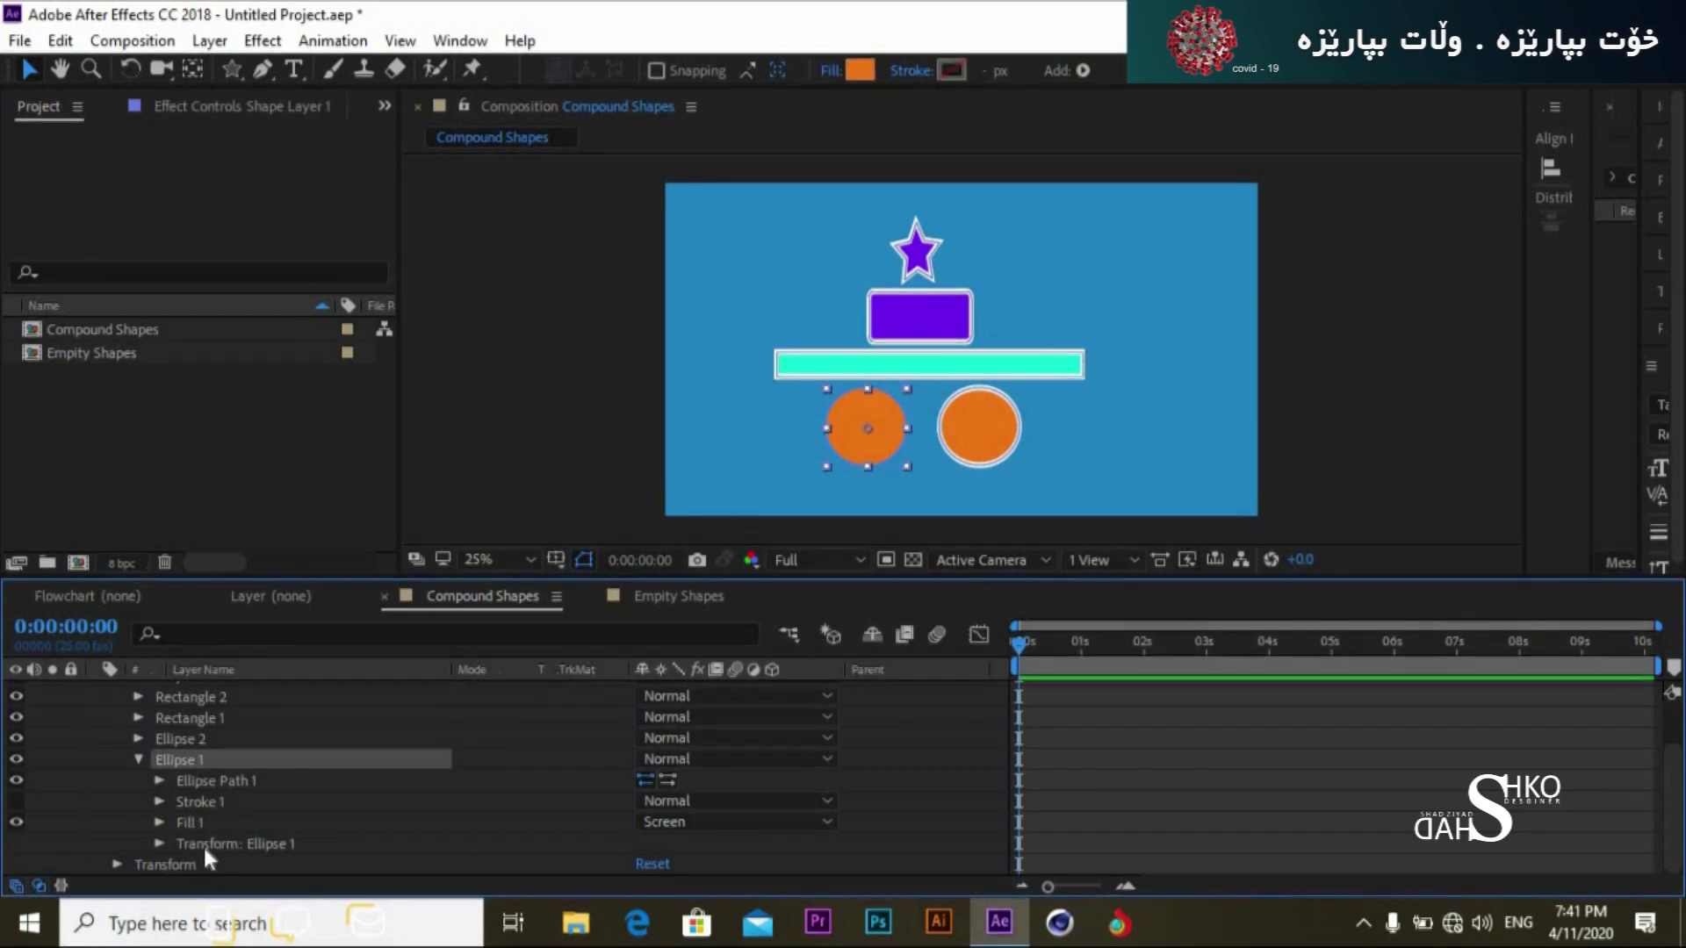
pyautogui.click(157, 845)
pyautogui.scroll(-2, 157, 844)
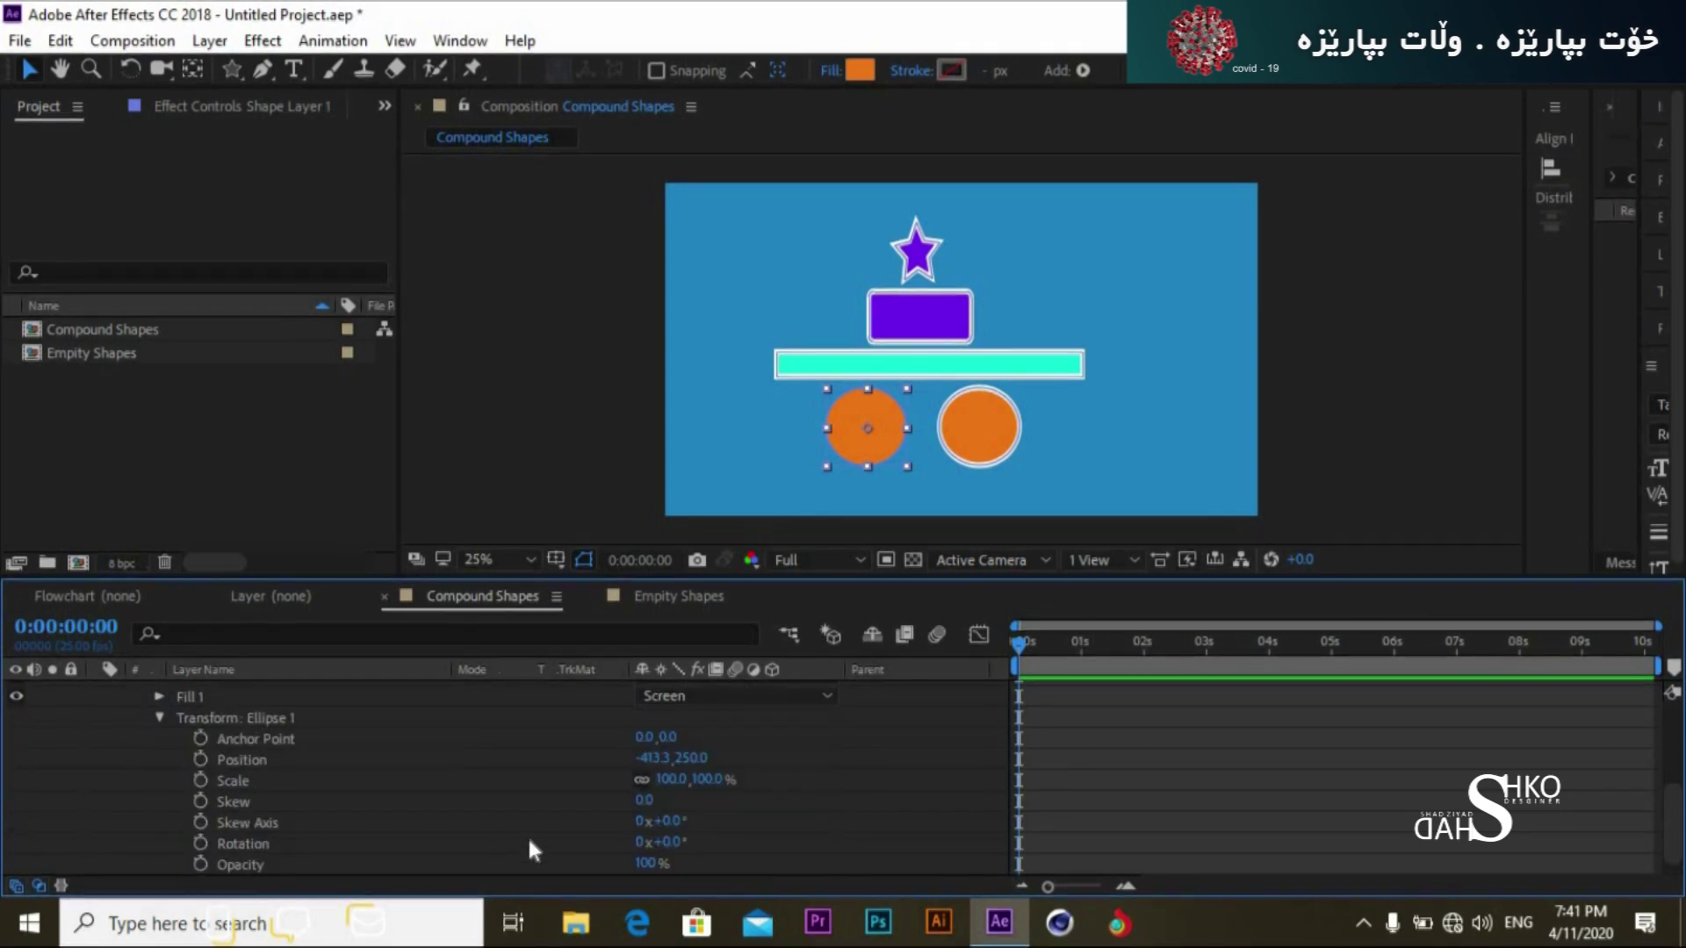
pyautogui.click(201, 843)
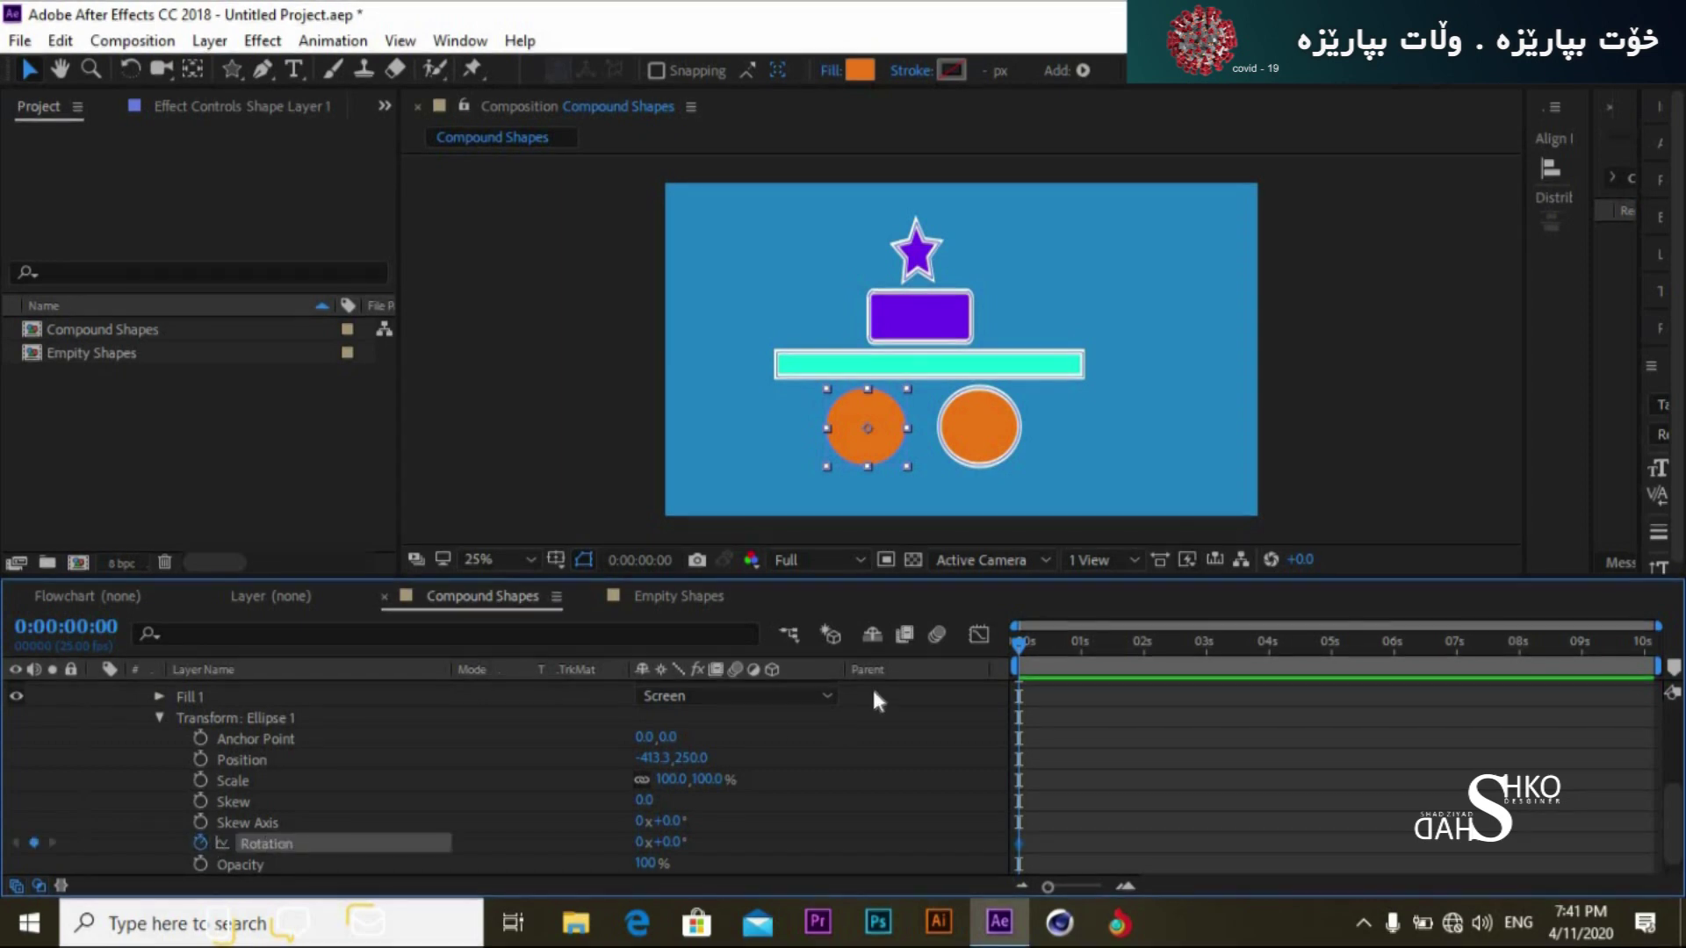
# Step: Add a Rotation keyframe of 2 full turns for Ellipse 1 at 0:00:02:01
pyautogui.click(1104, 647)
pyautogui.moveTo(1104, 650); pyautogui.dragTo(1147, 651)
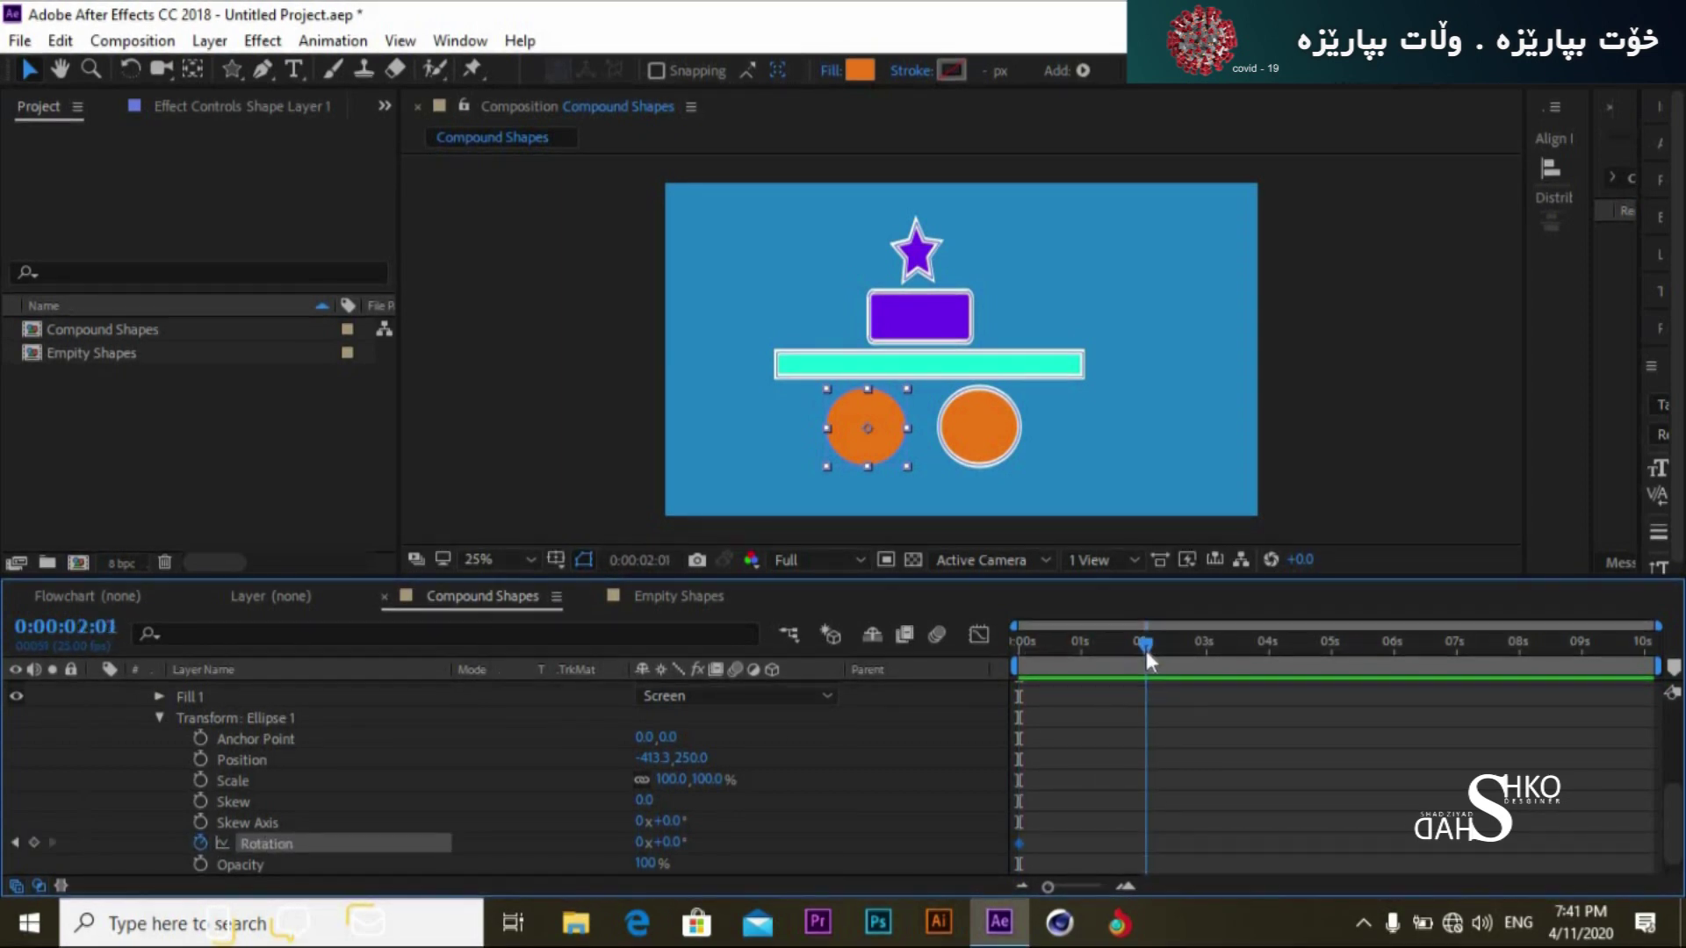
pyautogui.click(642, 844)
pyautogui.write('2')
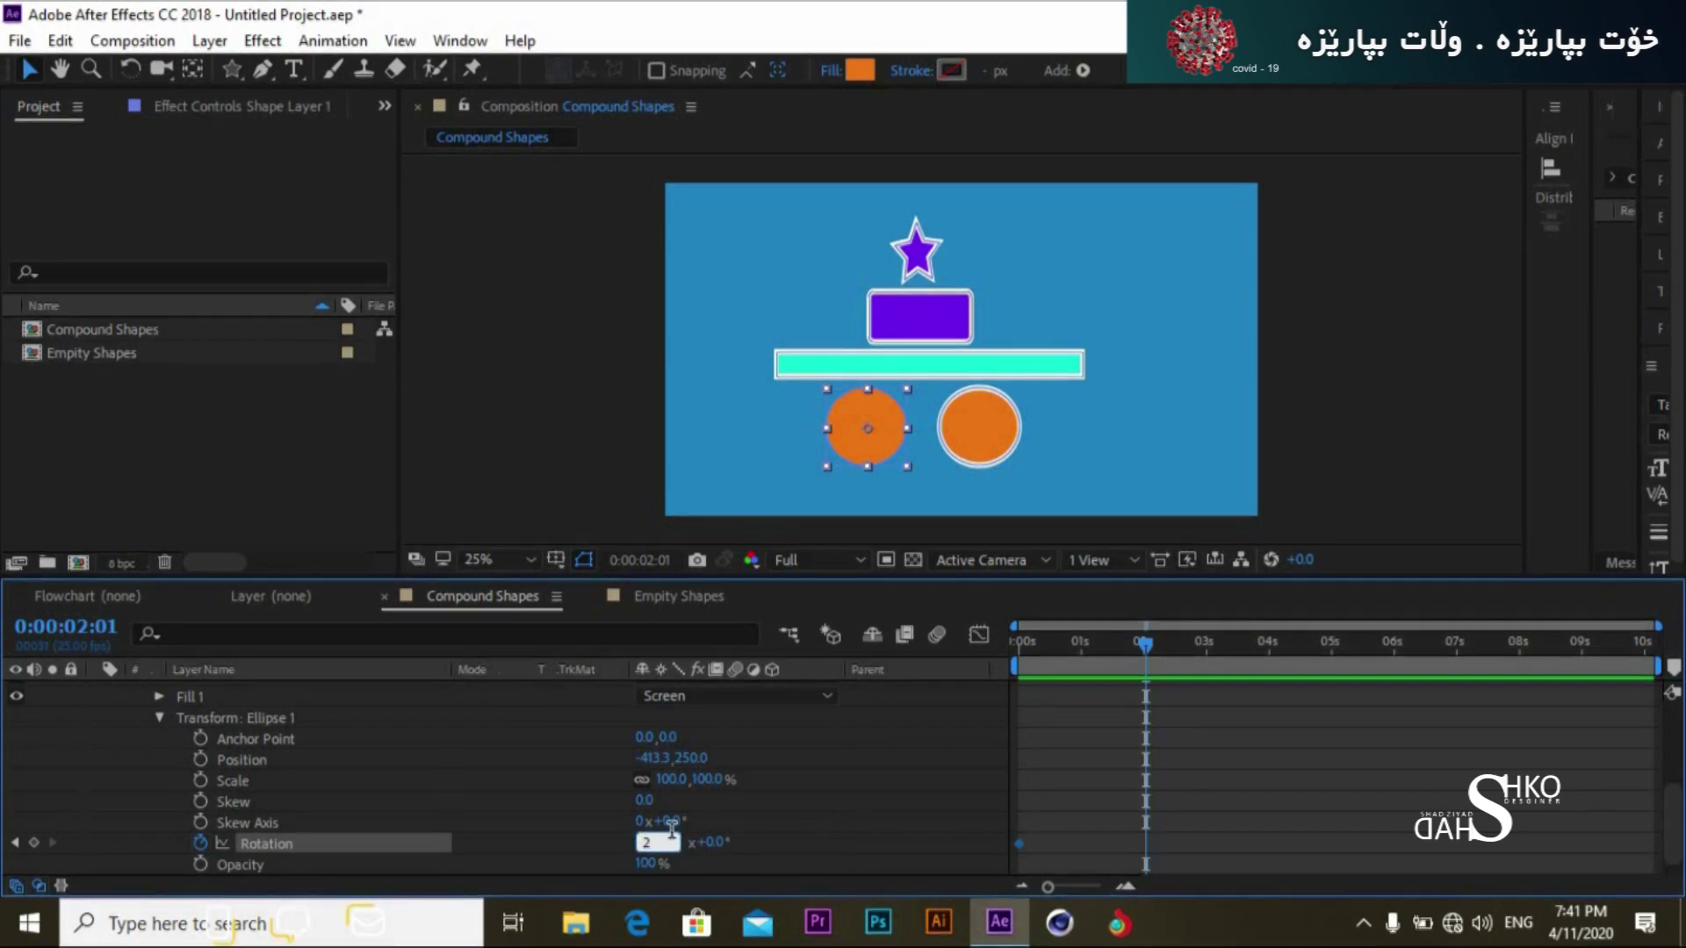
pyautogui.click(800, 837)
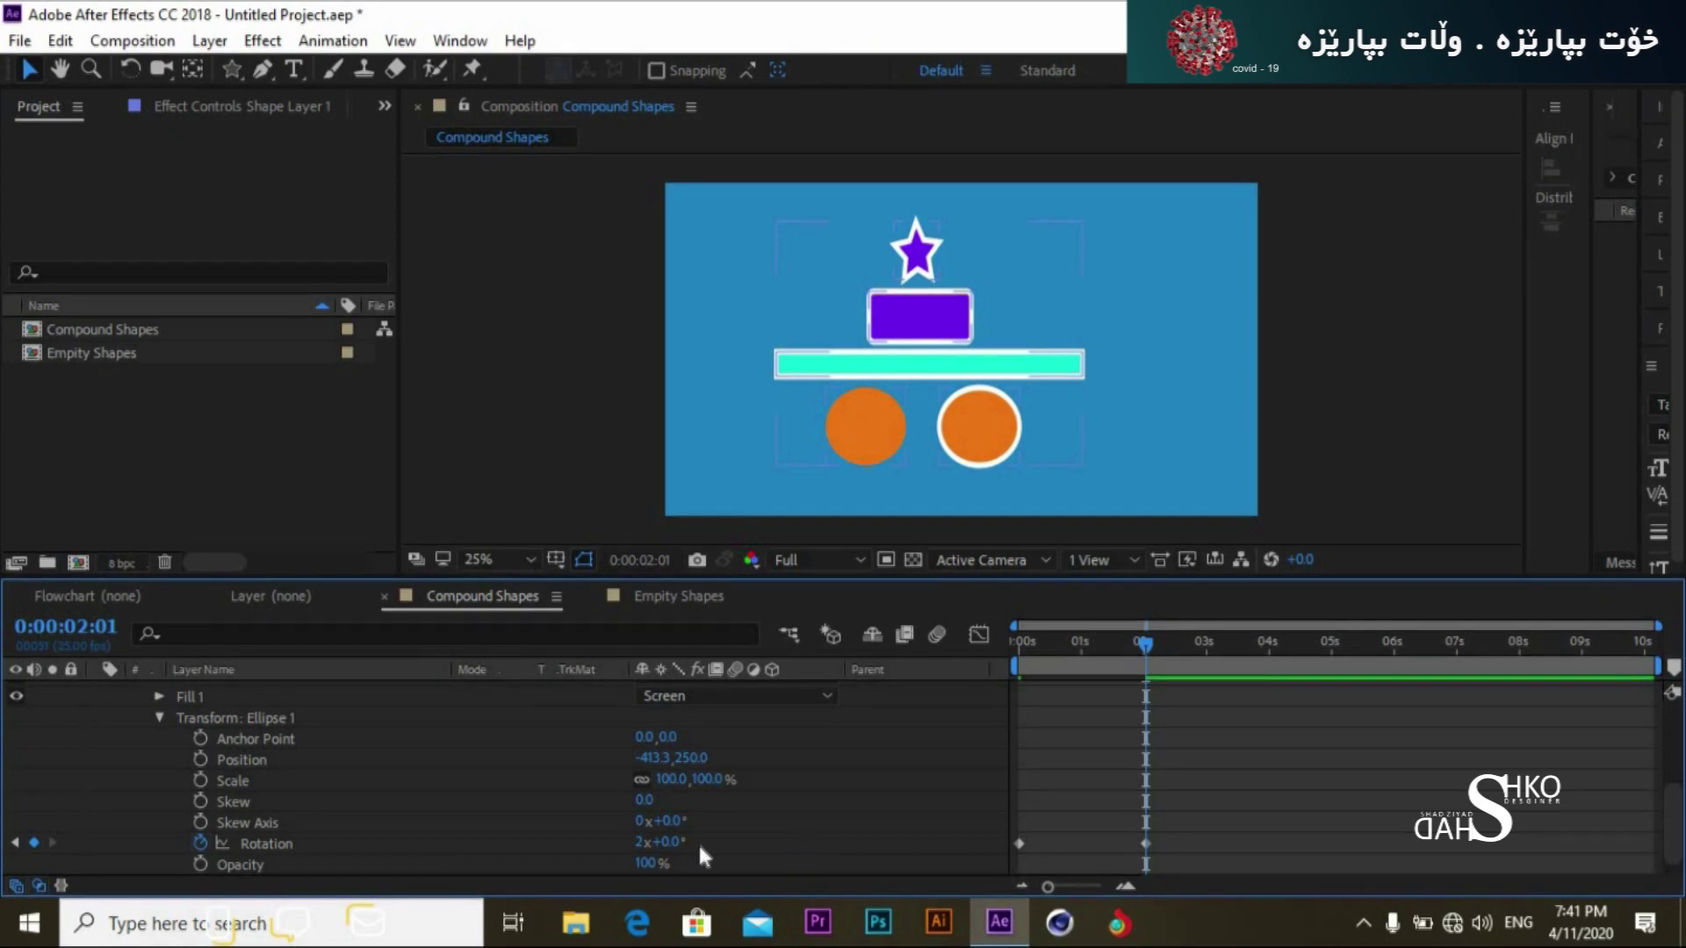
# Step: Preview the rotation animation of Ellipse 1 from the start of the composition
pyautogui.moveTo(1126, 643); pyautogui.dragTo(1036, 643)
pyautogui.press('space')
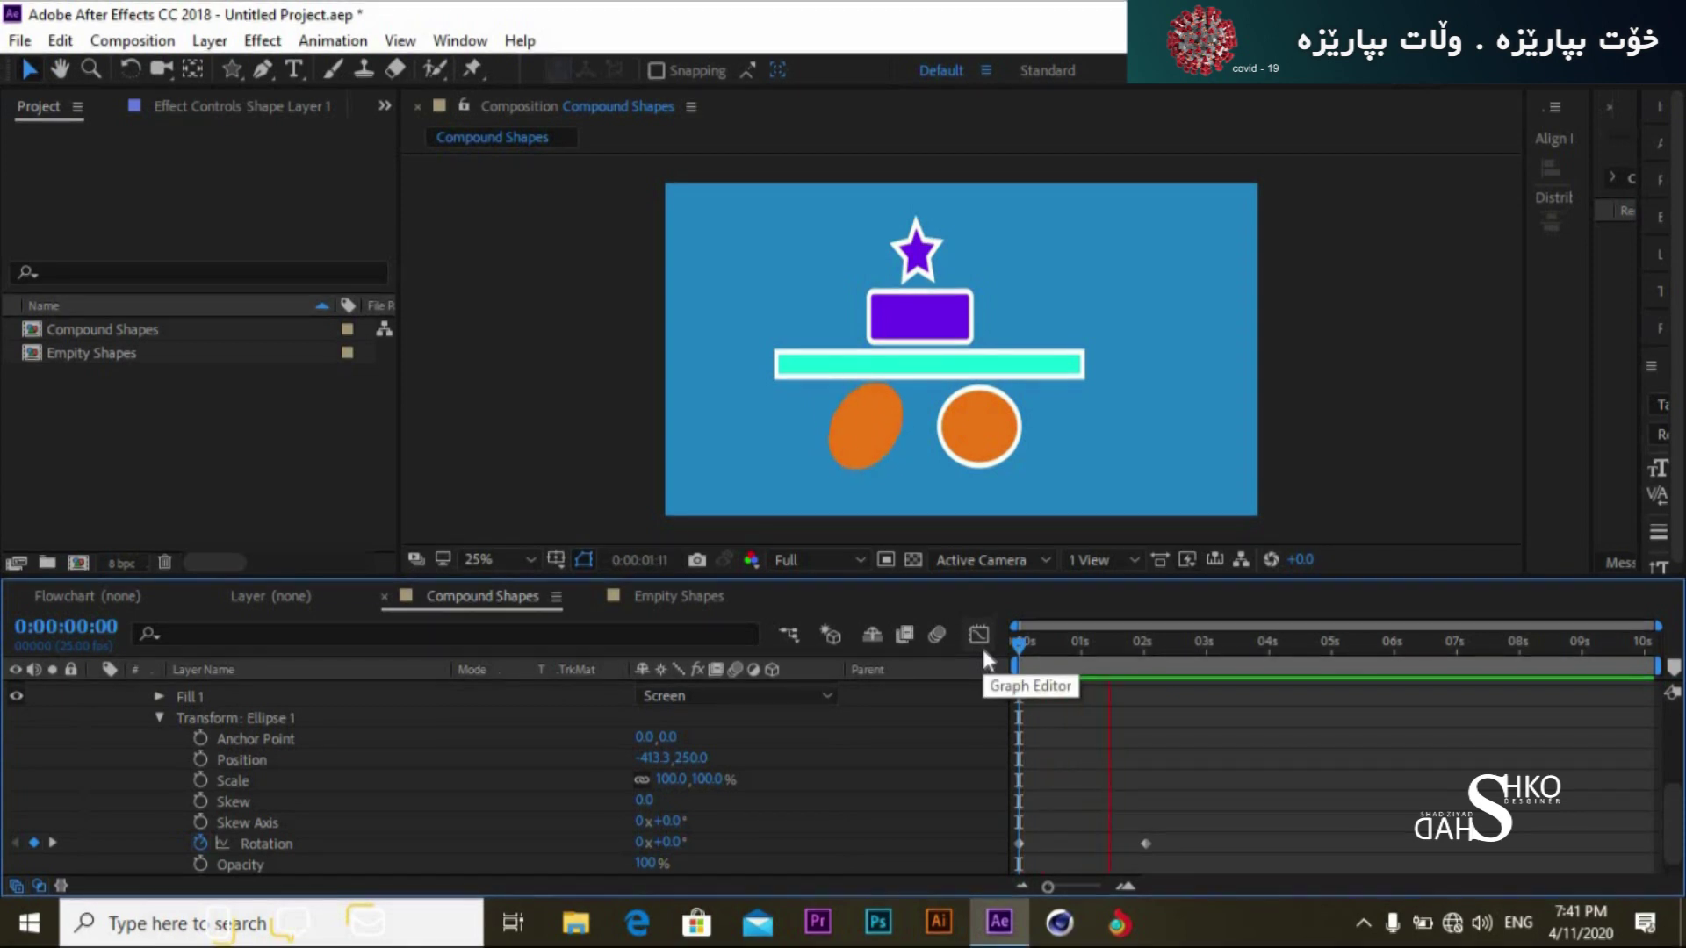
pyautogui.press('space')
# Step: Undo the two-turn rotation keyframe and try rotating Ellipse 1 to -15° at 0:00:02:01
pyautogui.click(266, 843)
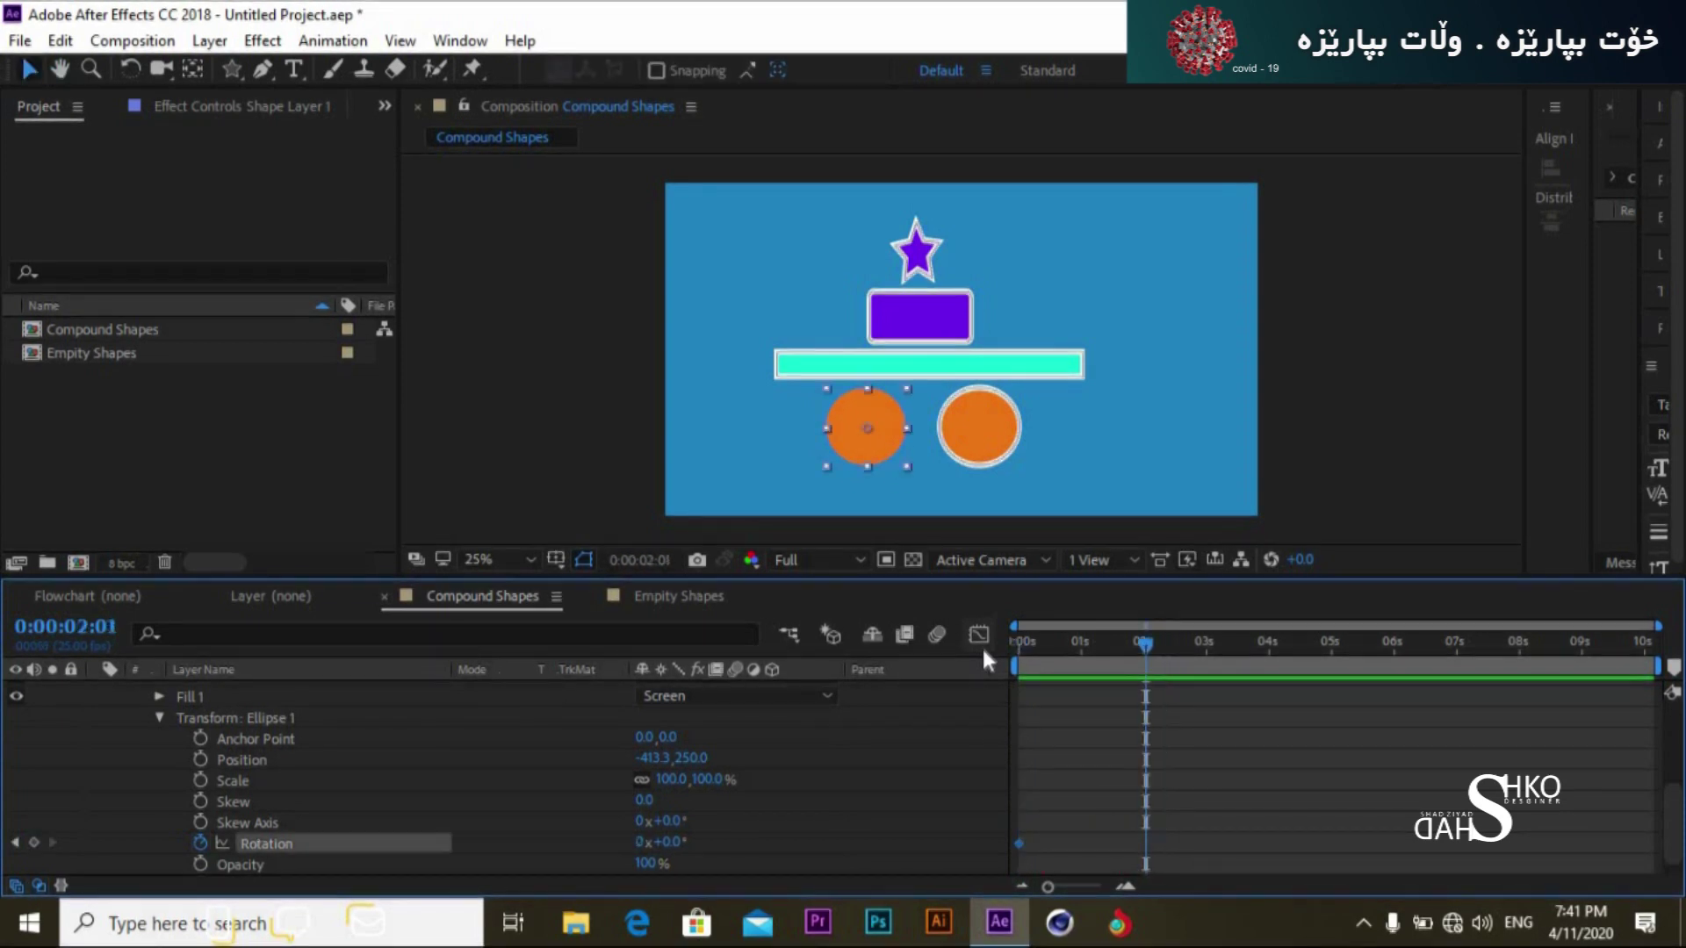
pyautogui.press('j')
pyautogui.moveTo(677, 843); pyautogui.dragTo(706, 887)
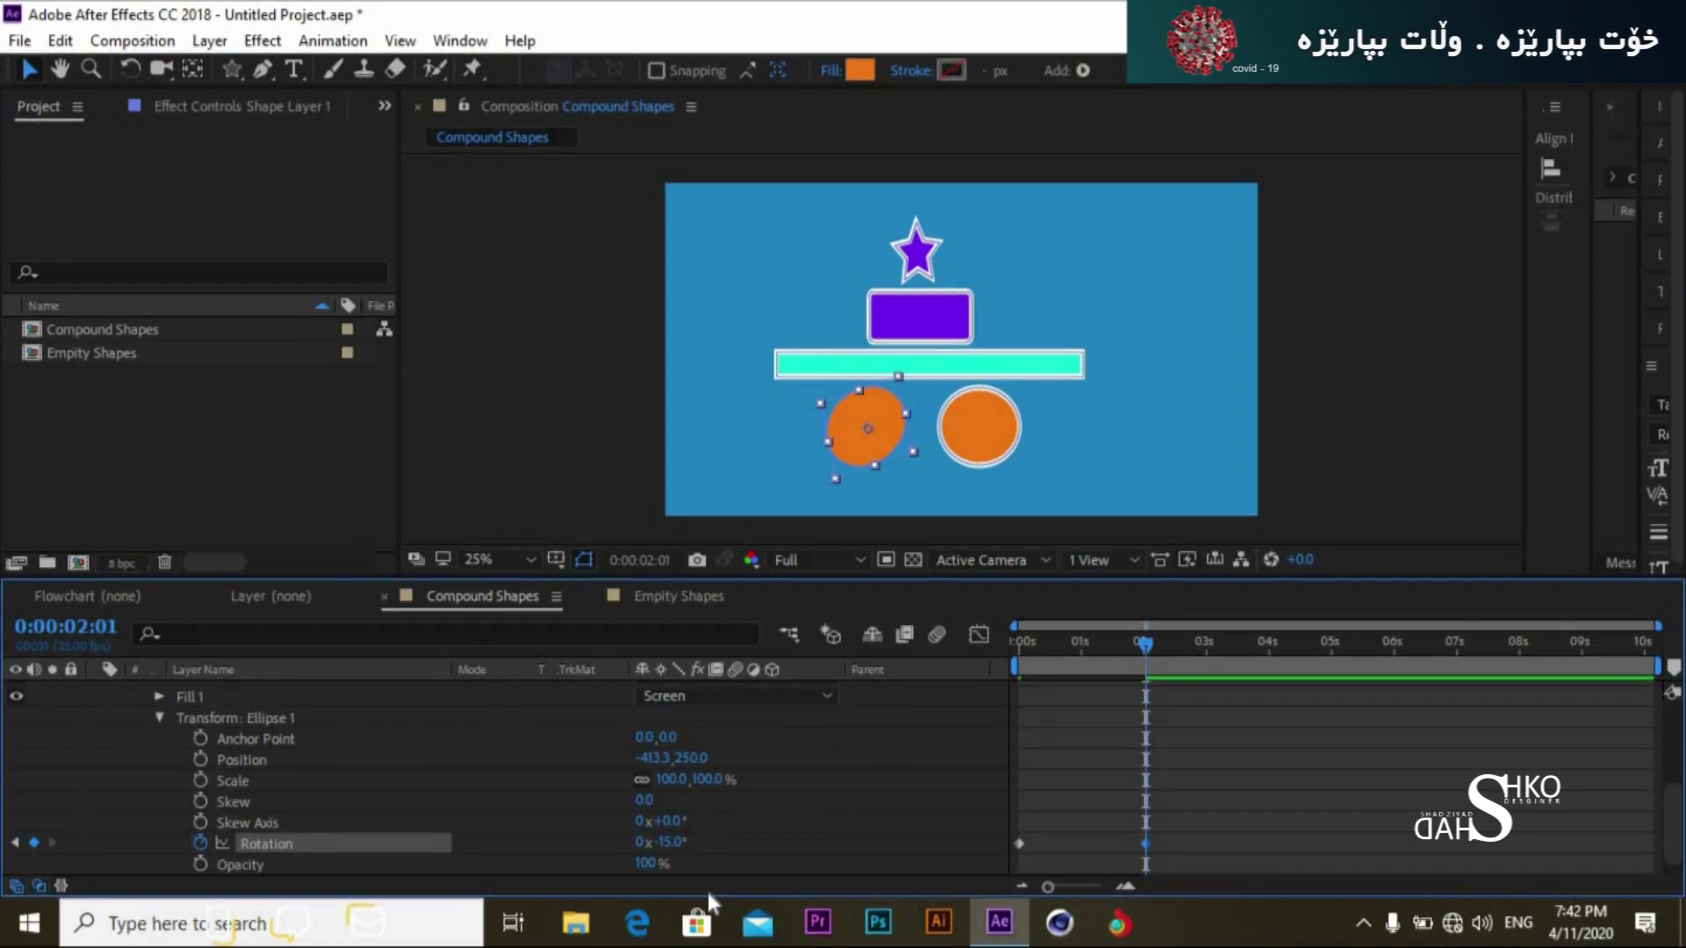
pyautogui.hotkey('ctrl', 'z')
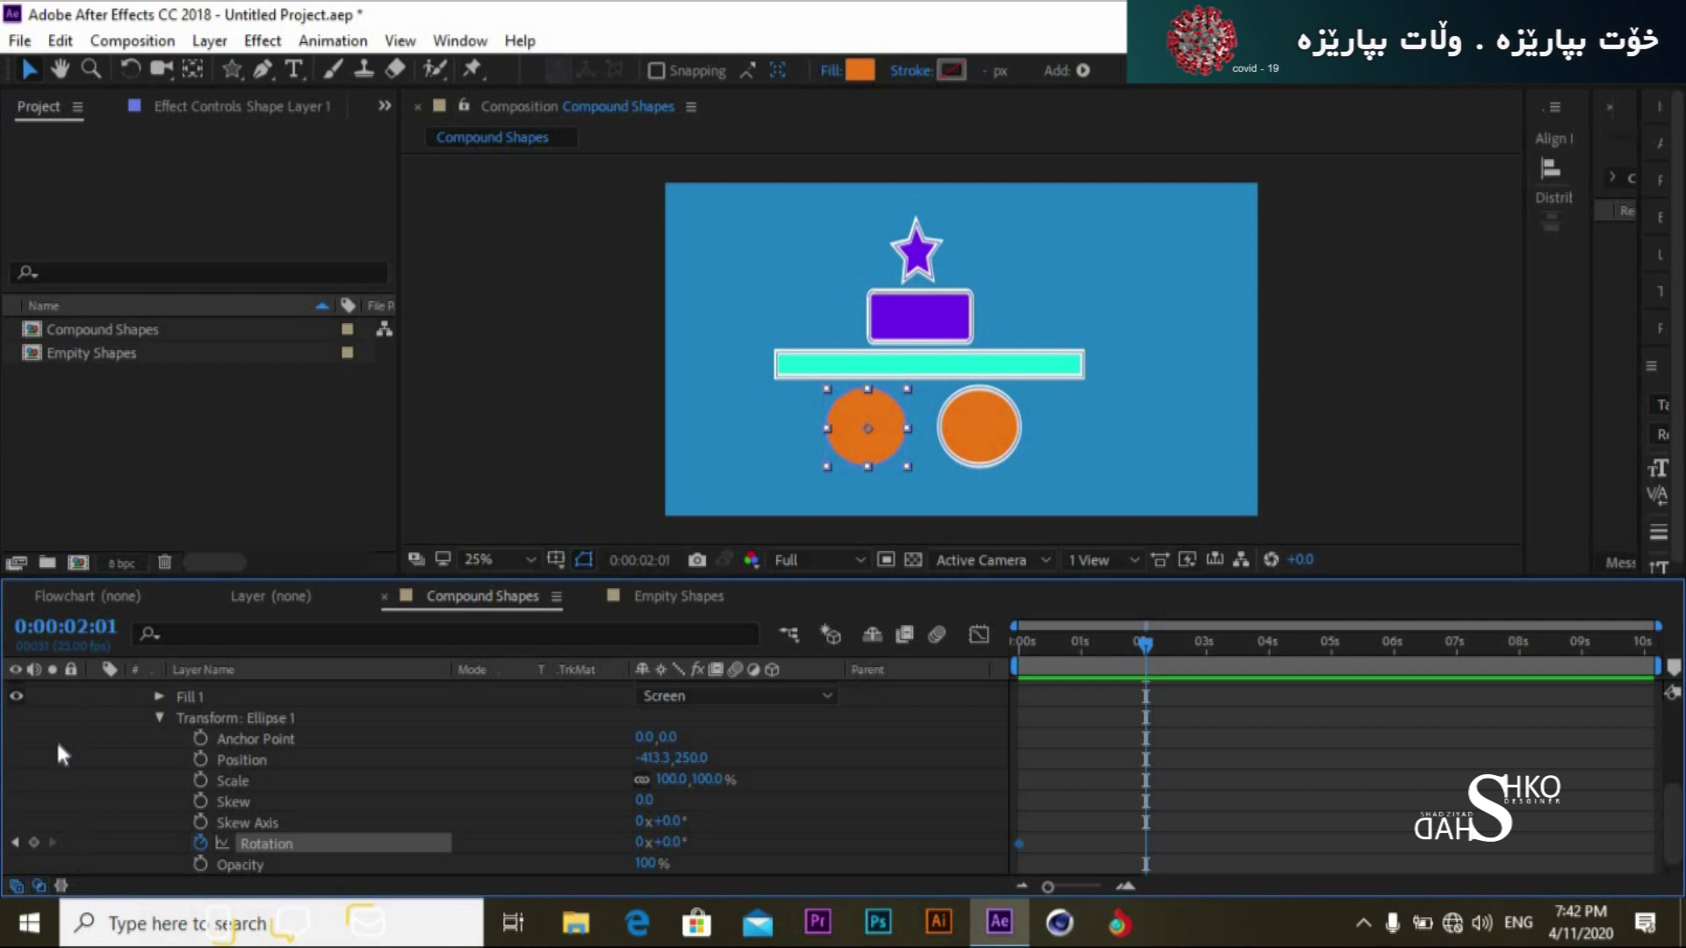
# Step: Select the whole Shape Layer 1 again
pyautogui.moveTo(1669, 828); pyautogui.dragTo(1651, 715)
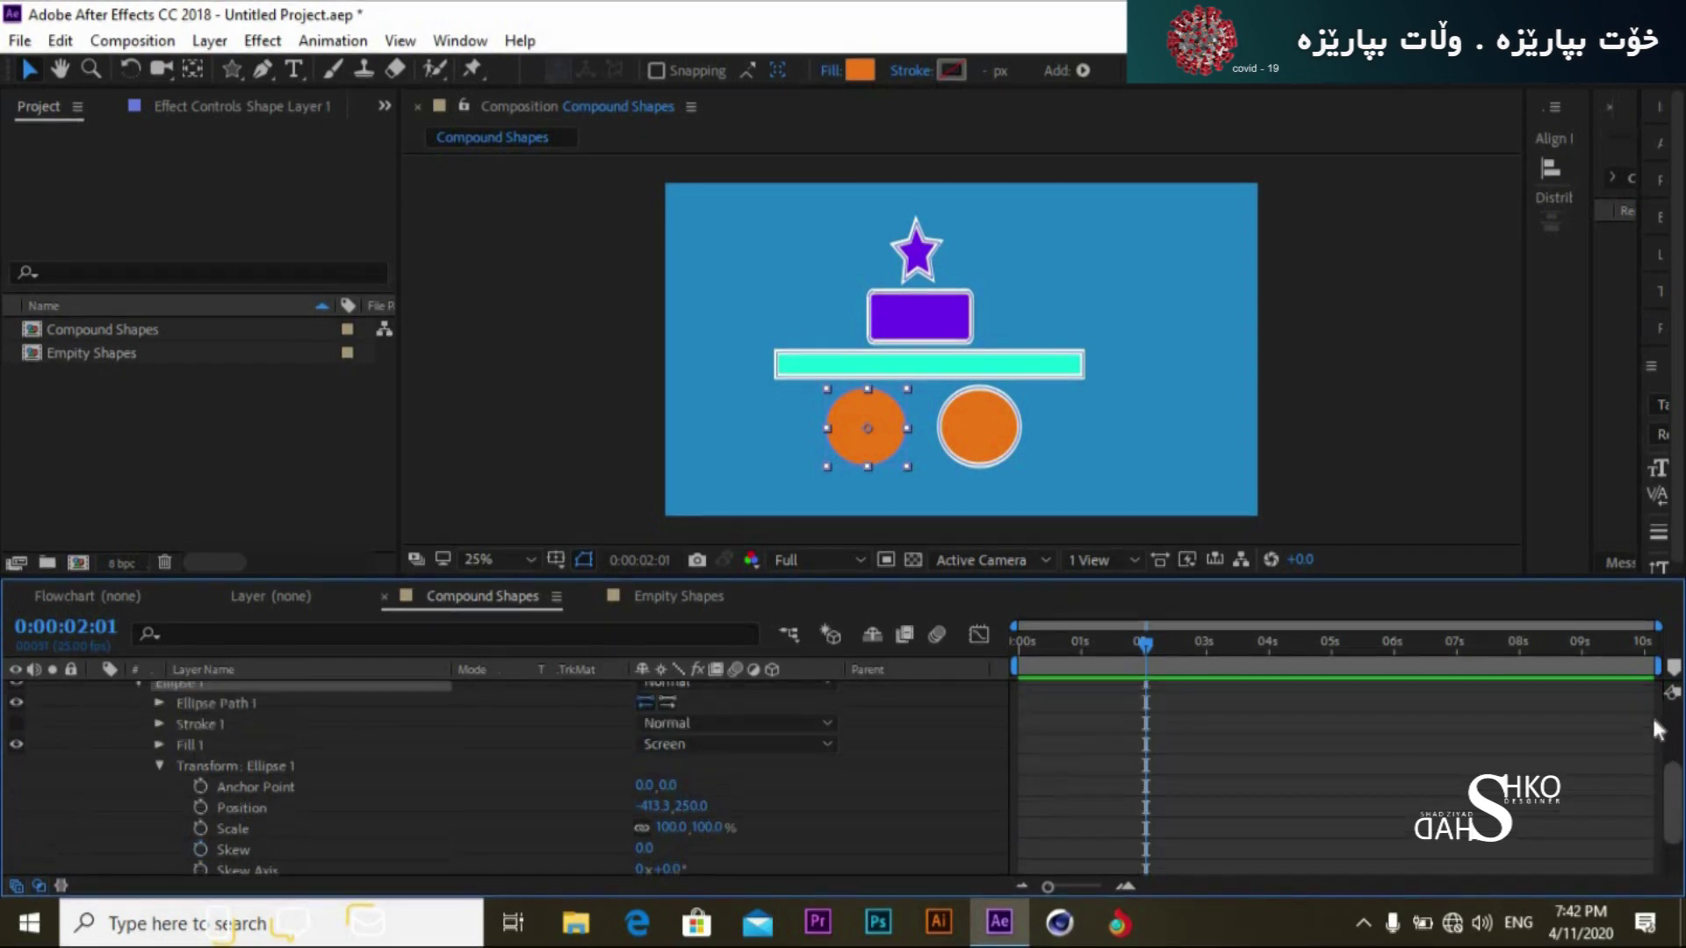
pyautogui.click(325, 691)
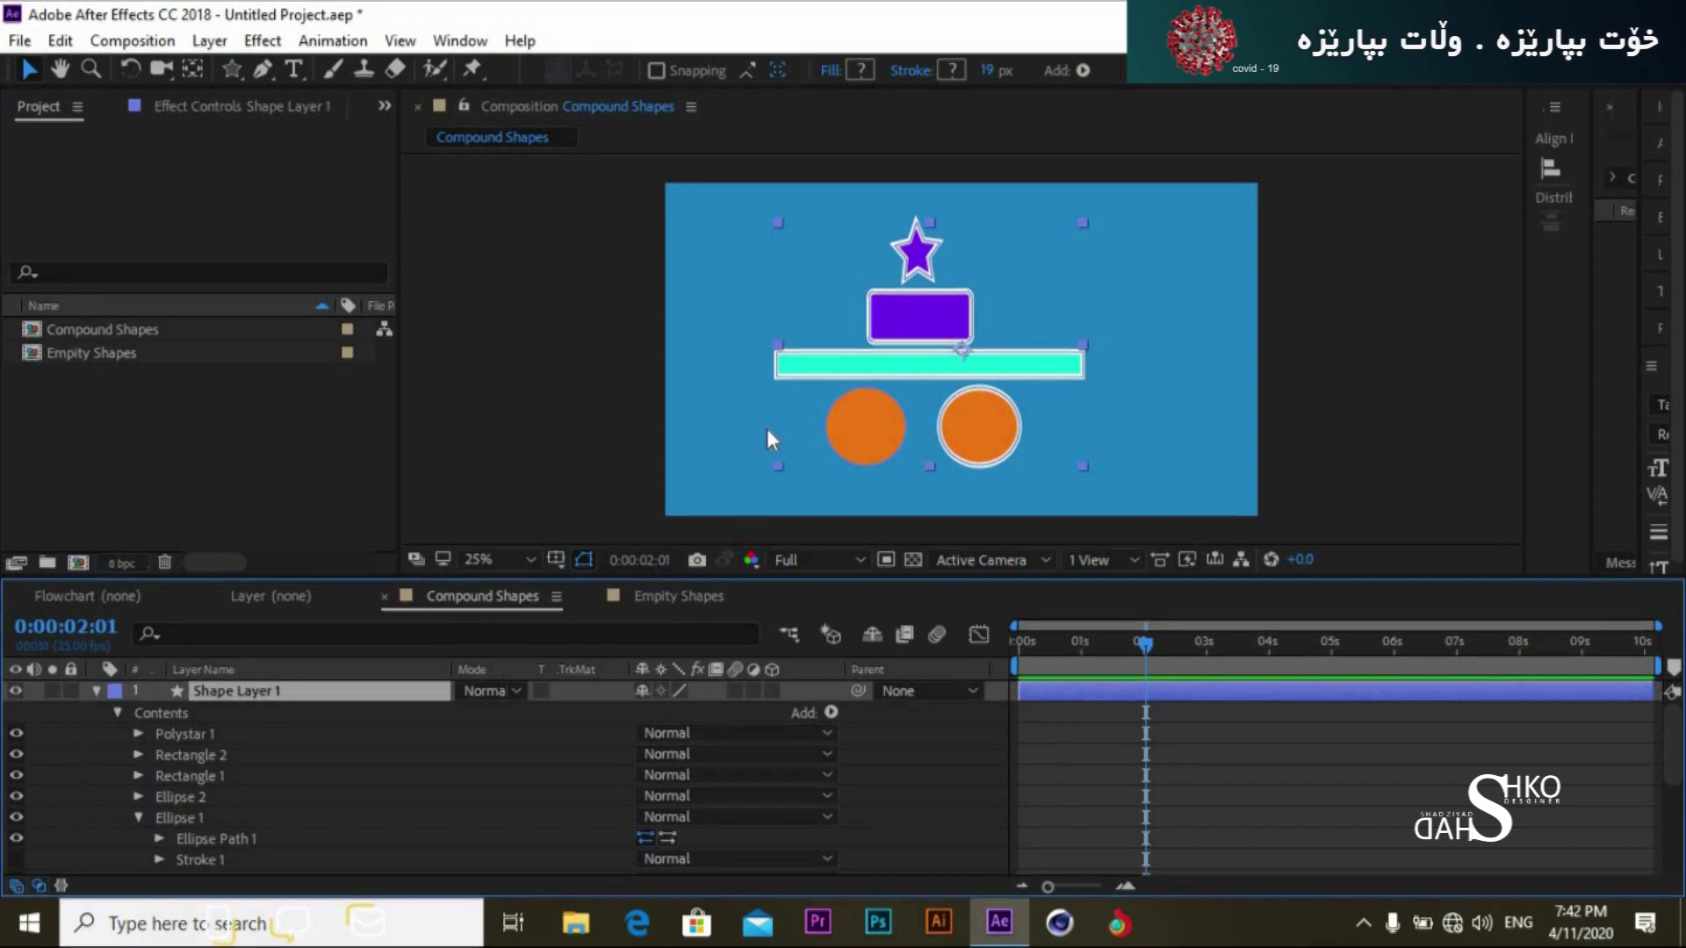
# Step: Add a Rotation keyframe of full turns for Ellipse 1 at 0:00:02:01, scrub through its motion and collapse the group
pyautogui.moveTo(1679, 747); pyautogui.dragTo(1678, 854)
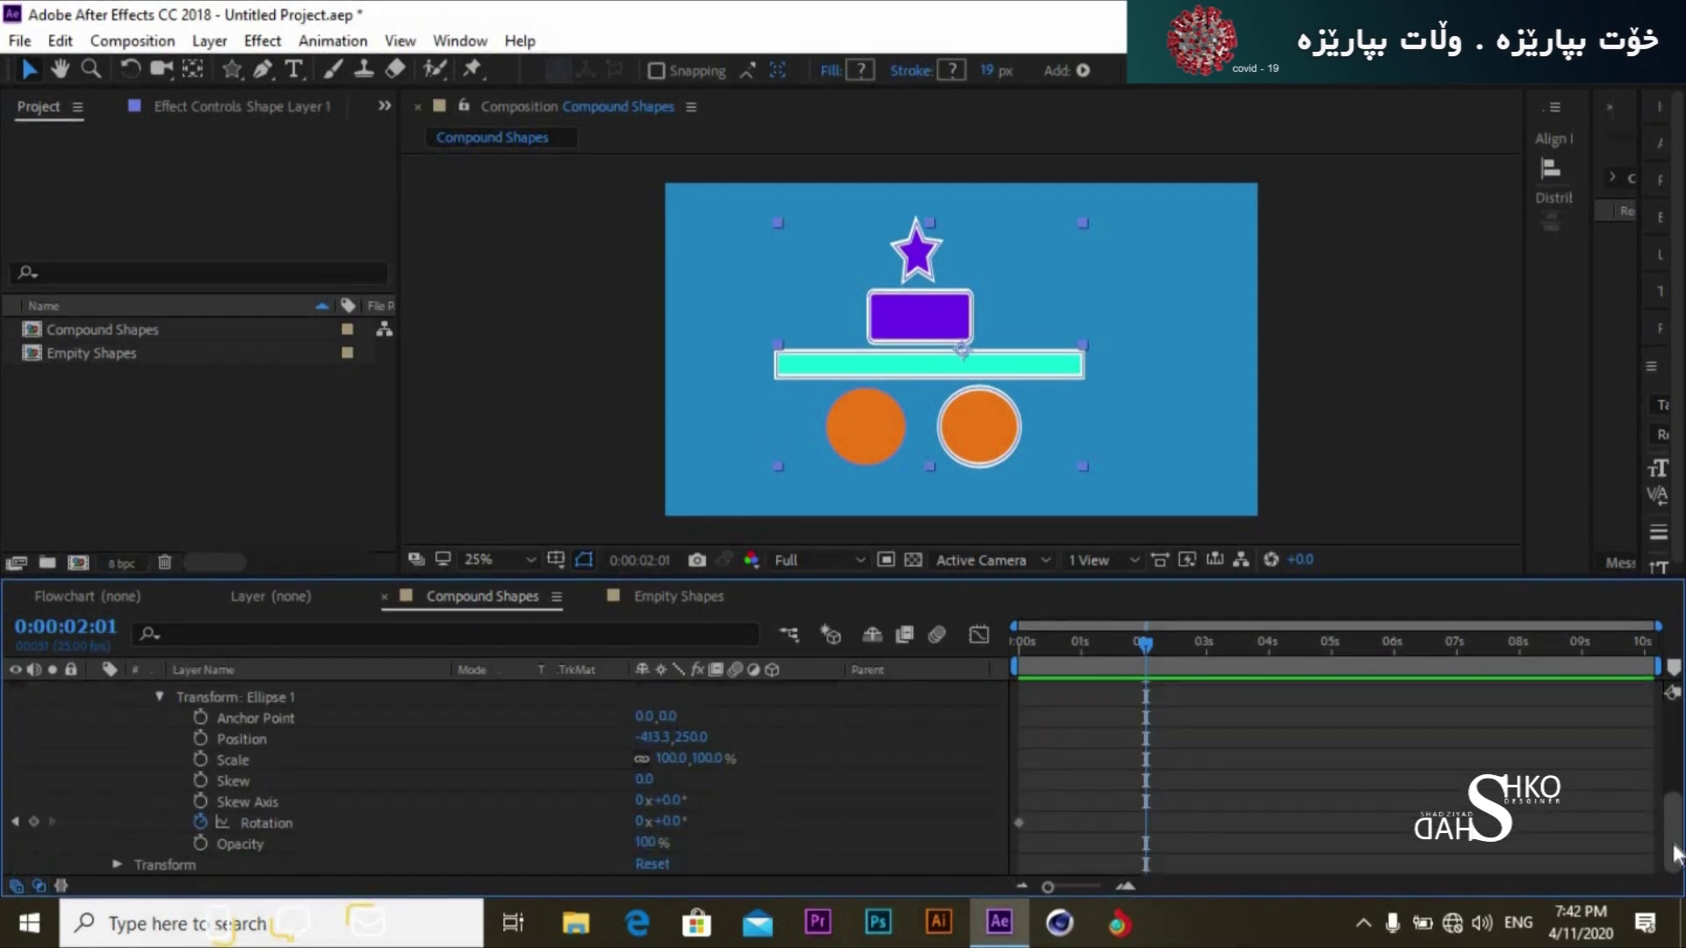
pyautogui.click(645, 821)
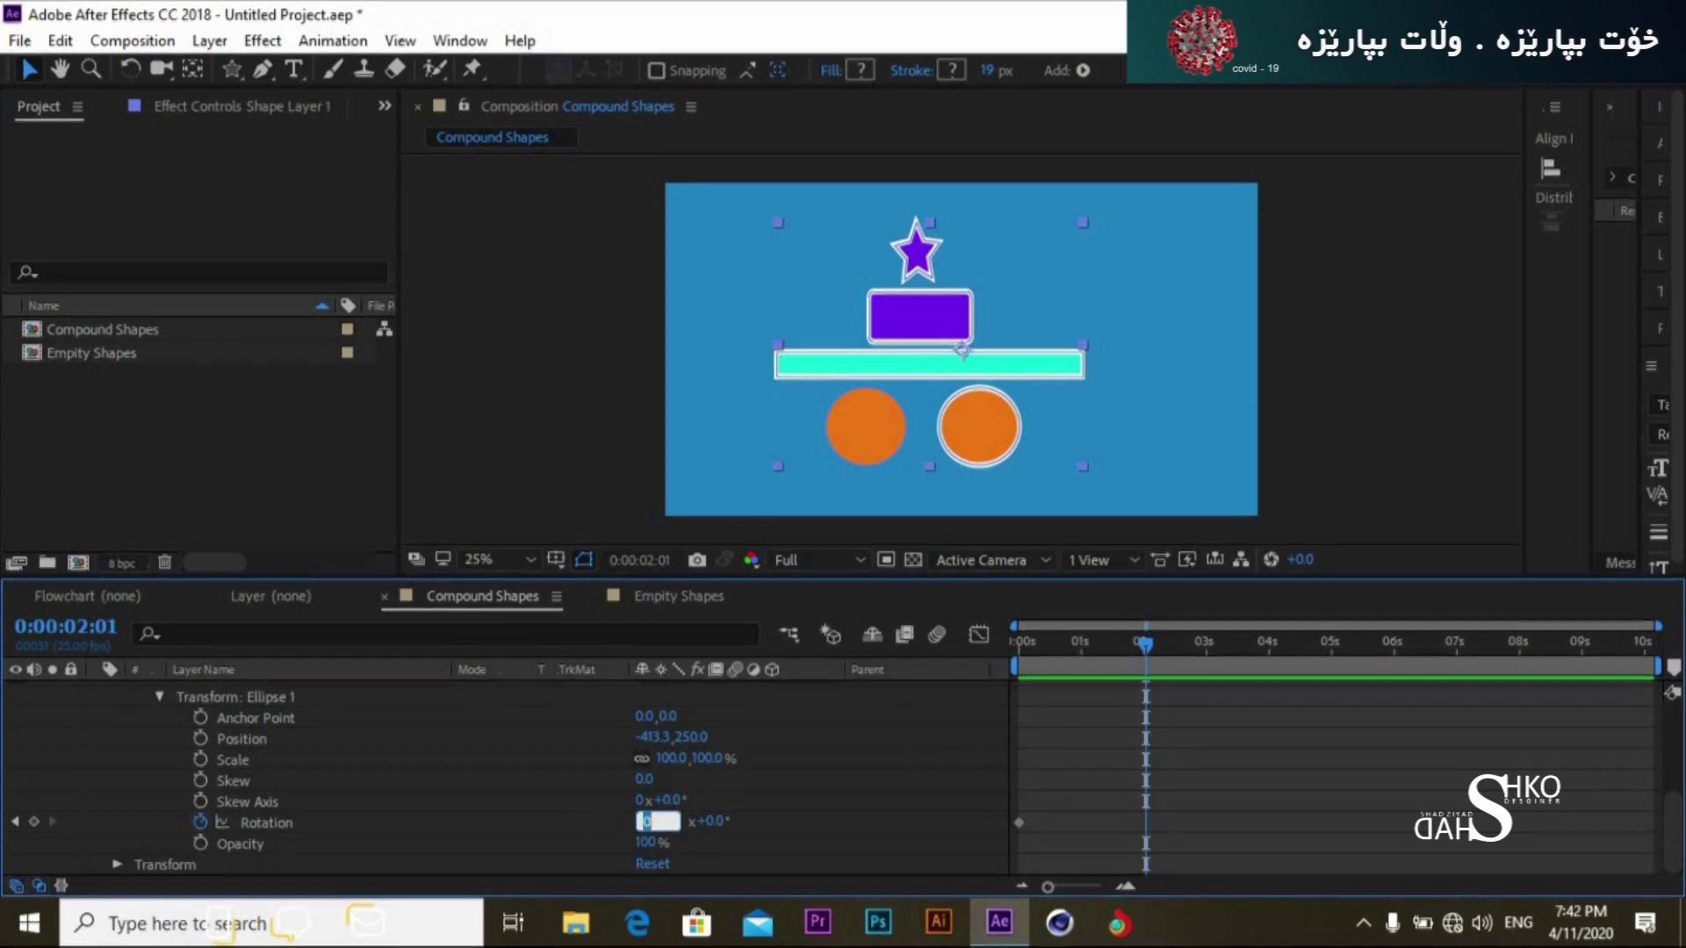
pyautogui.click(790, 822)
pyautogui.moveTo(1067, 654); pyautogui.dragTo(890, 687)
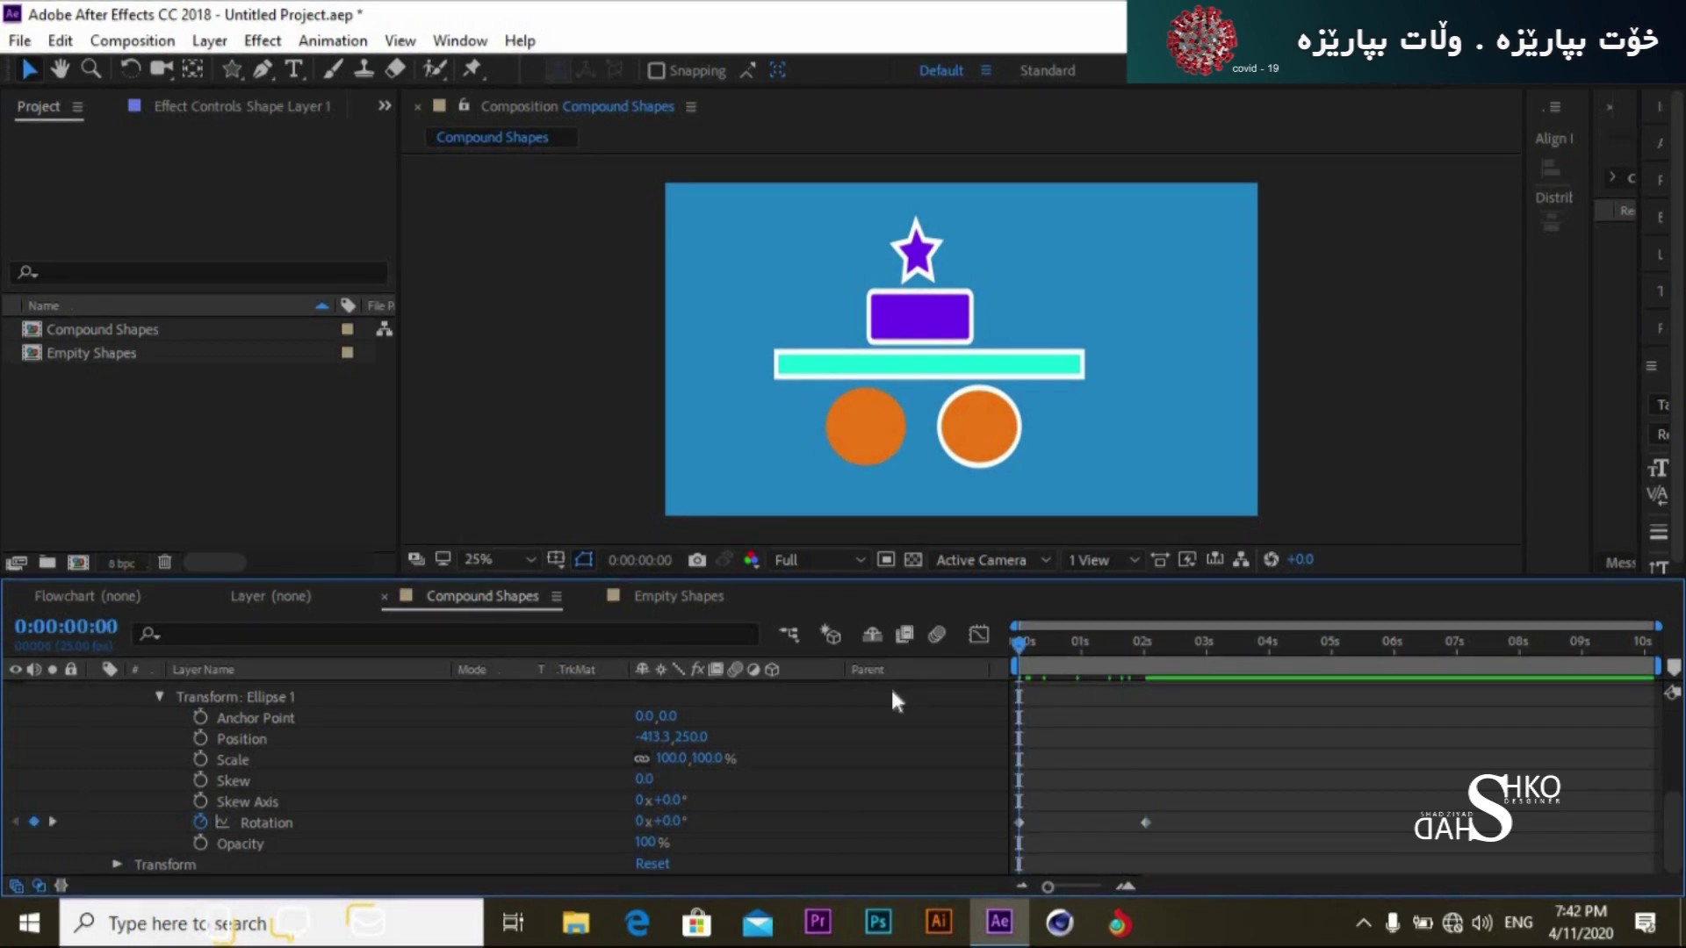
pyautogui.moveTo(1035, 646); pyautogui.dragTo(1086, 672)
pyautogui.press('Home')
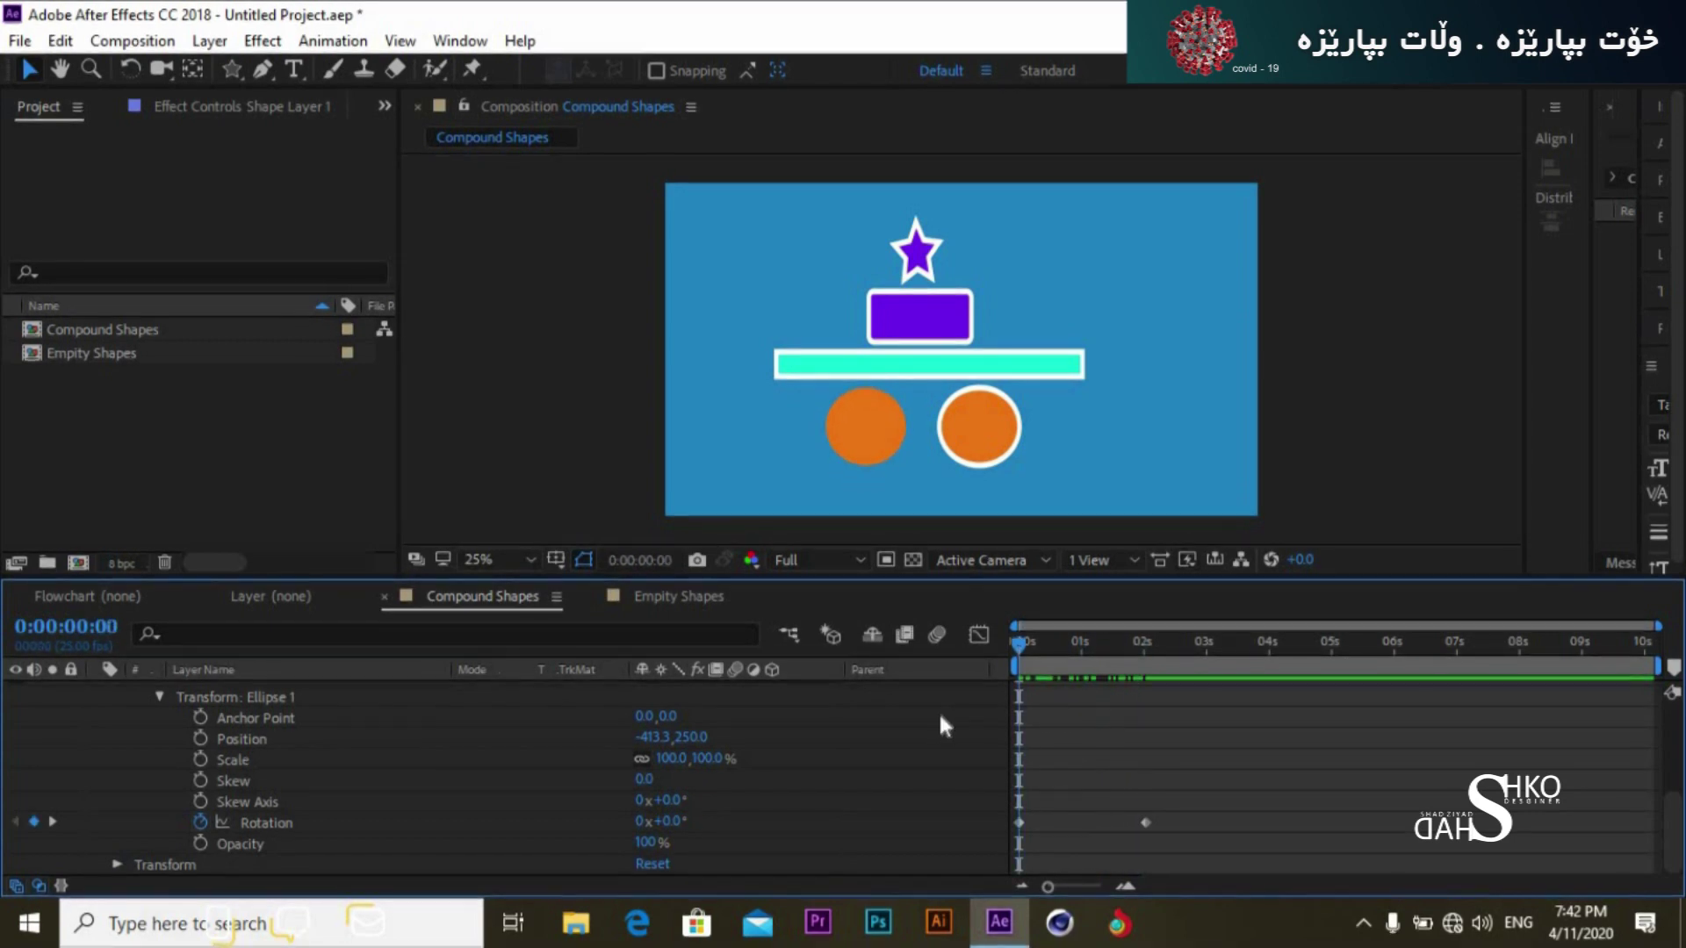
pyautogui.click(158, 697)
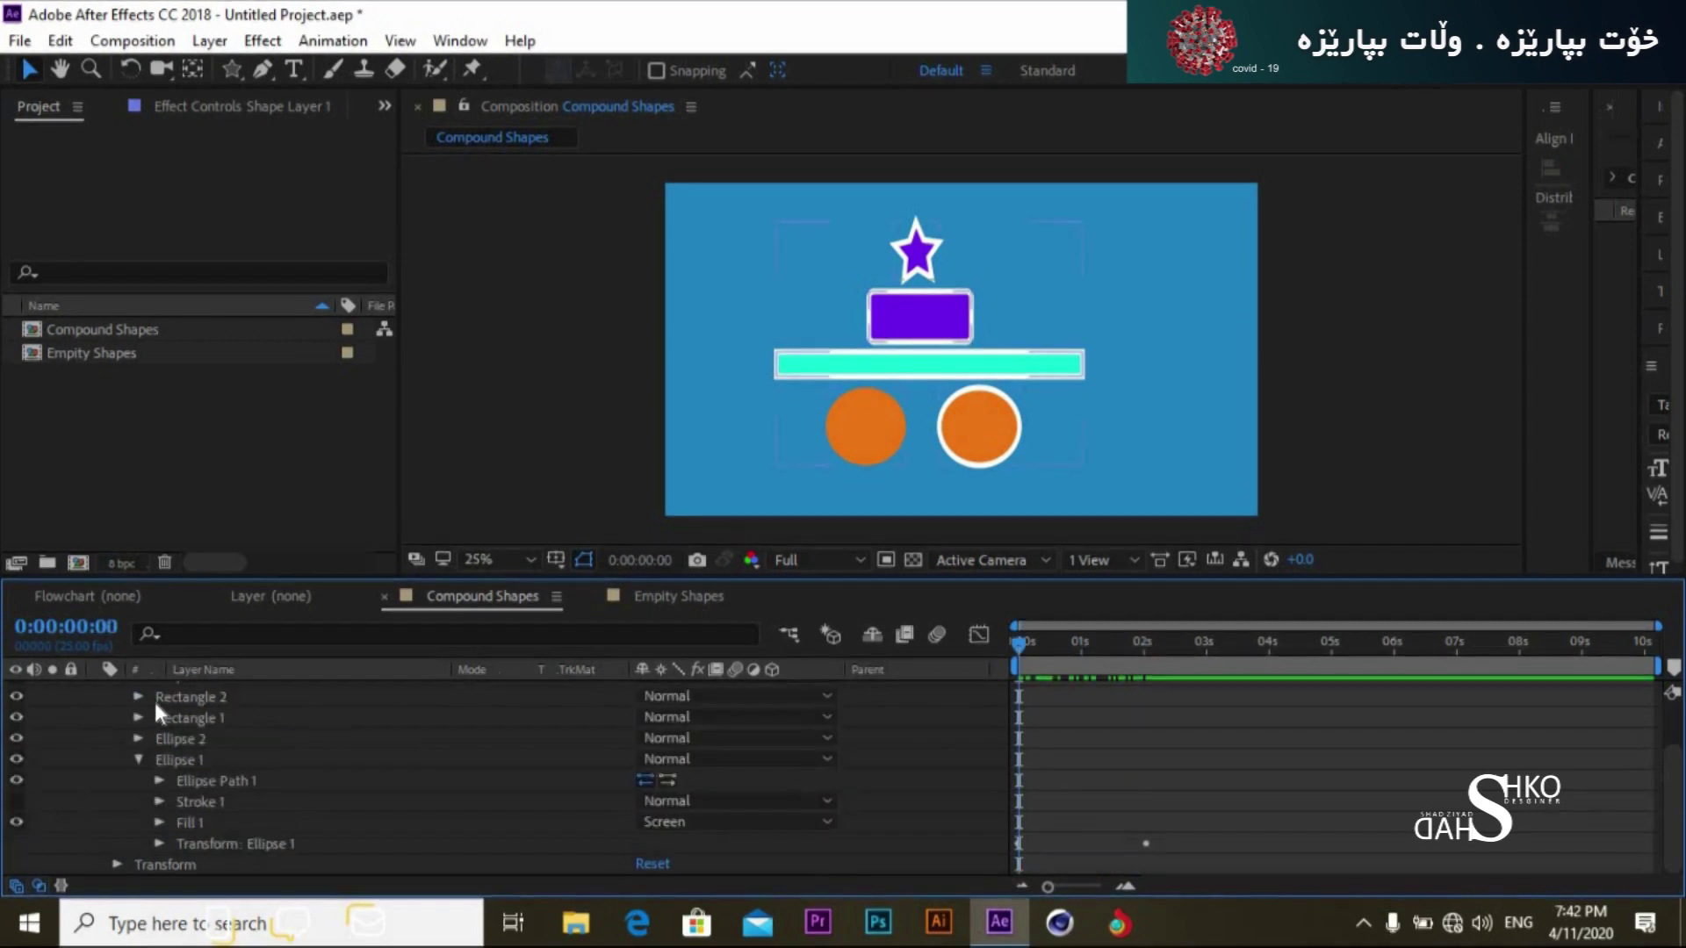
pyautogui.click(136, 758)
# Step: Enable Rotation keyframing for Ellipse 2 at 0:00:00:00
pyautogui.click(196, 795)
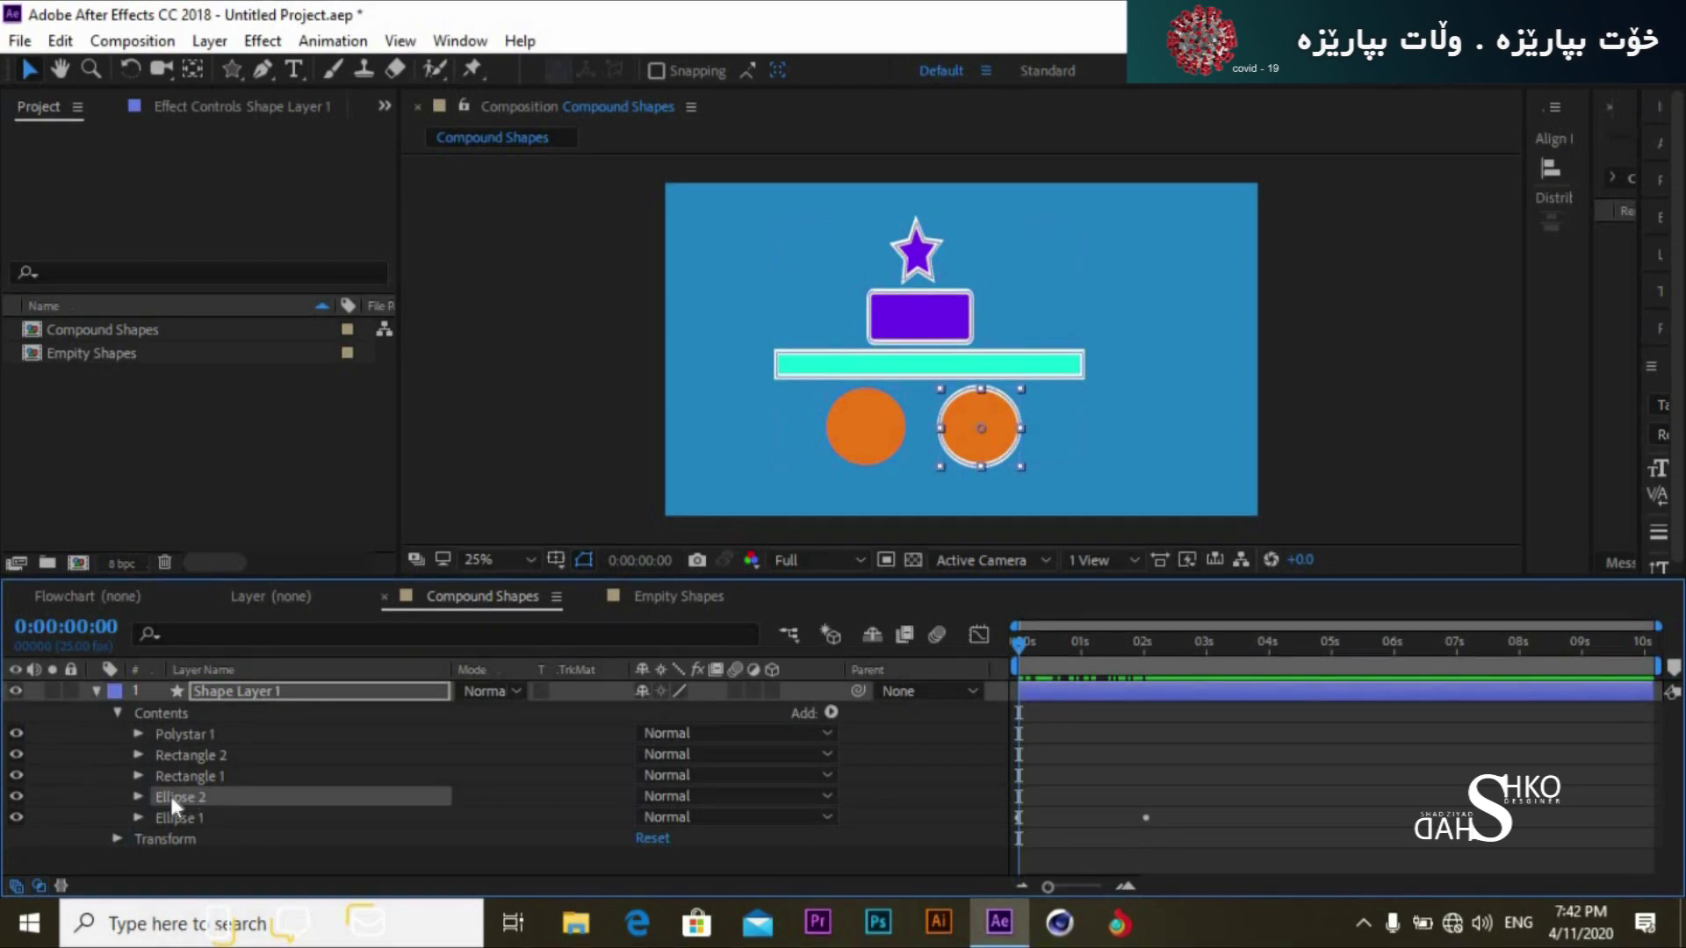
pyautogui.click(138, 795)
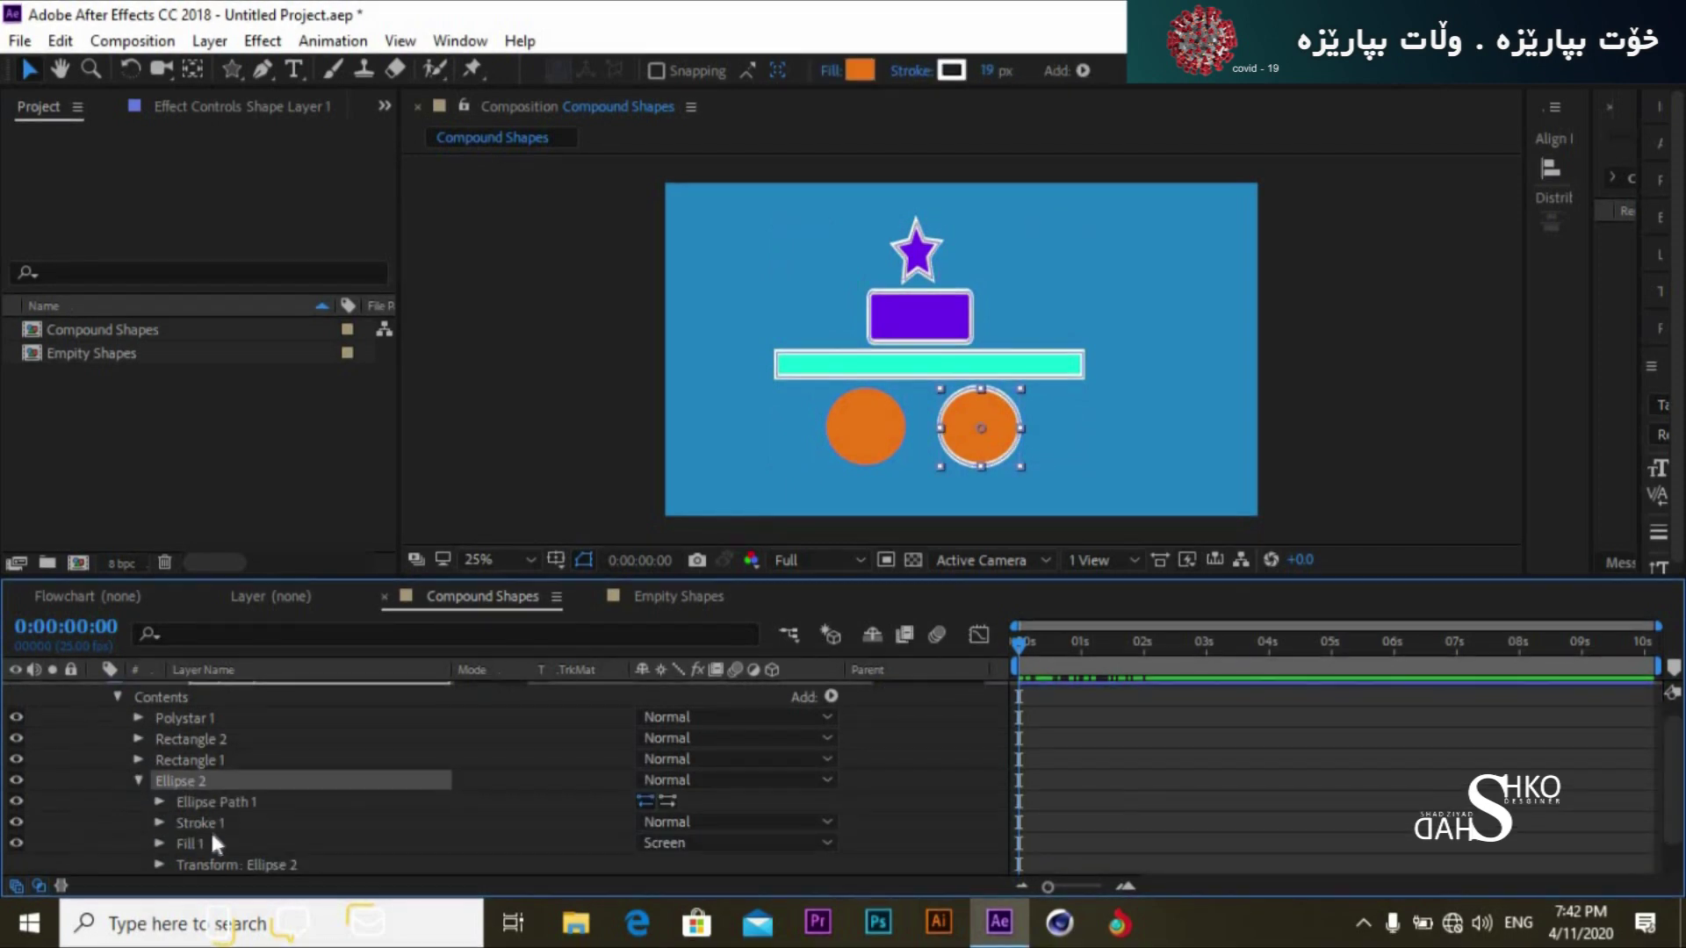
pyautogui.click(159, 864)
pyautogui.scroll(-3, 163, 859)
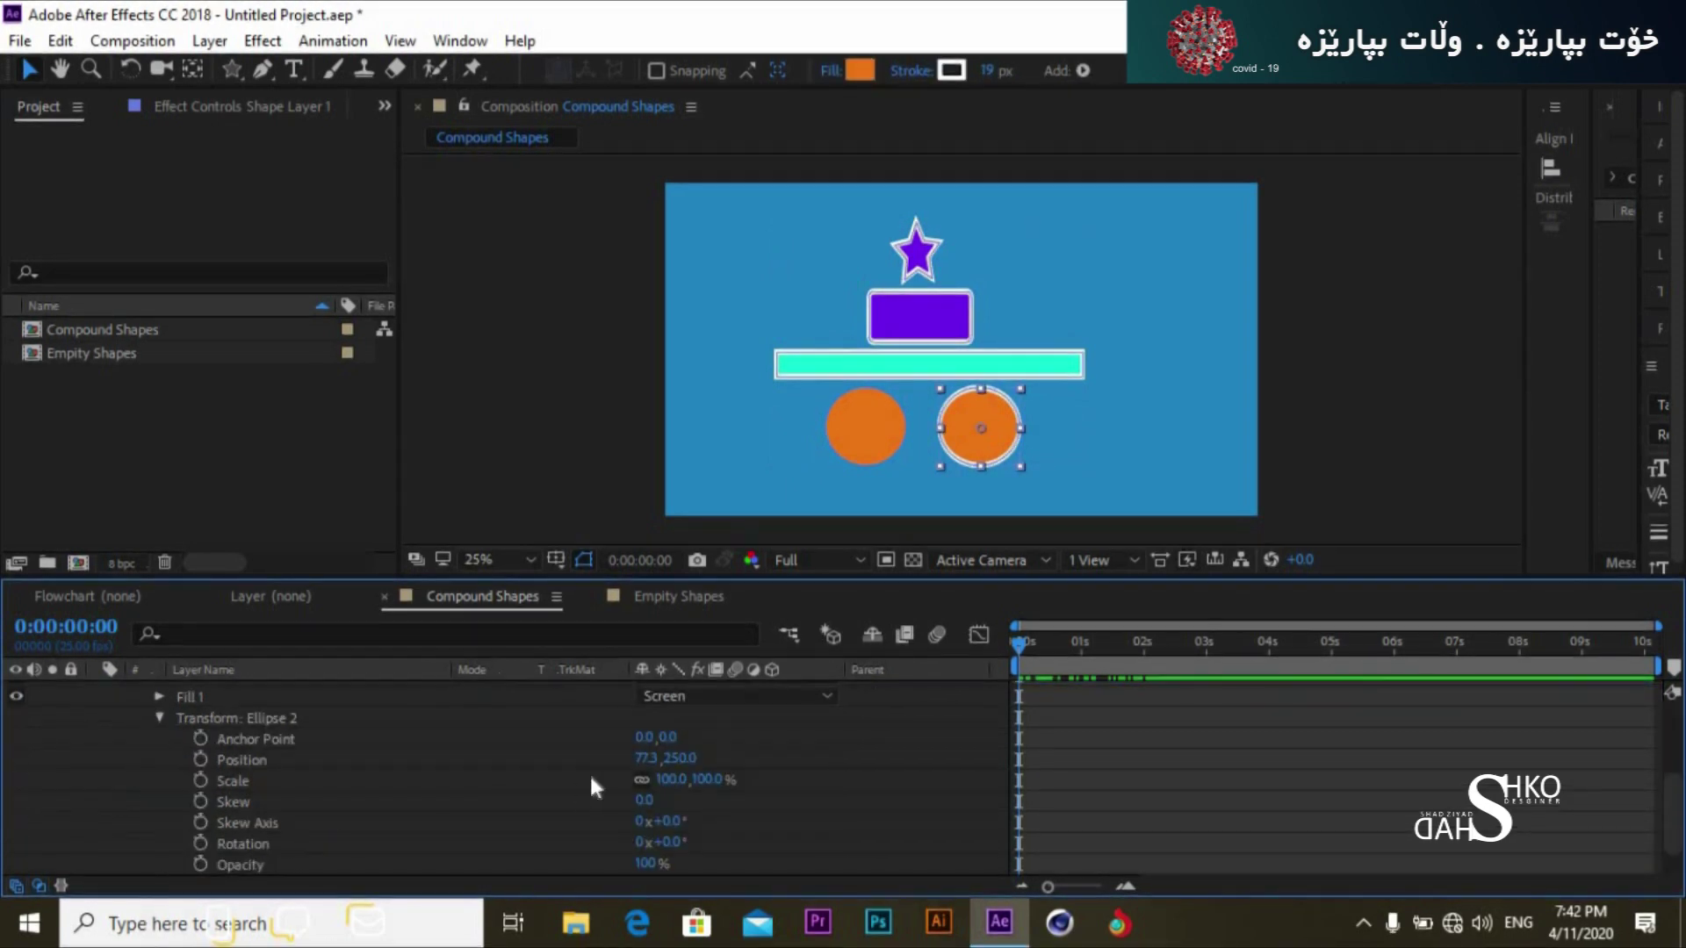
pyautogui.click(197, 840)
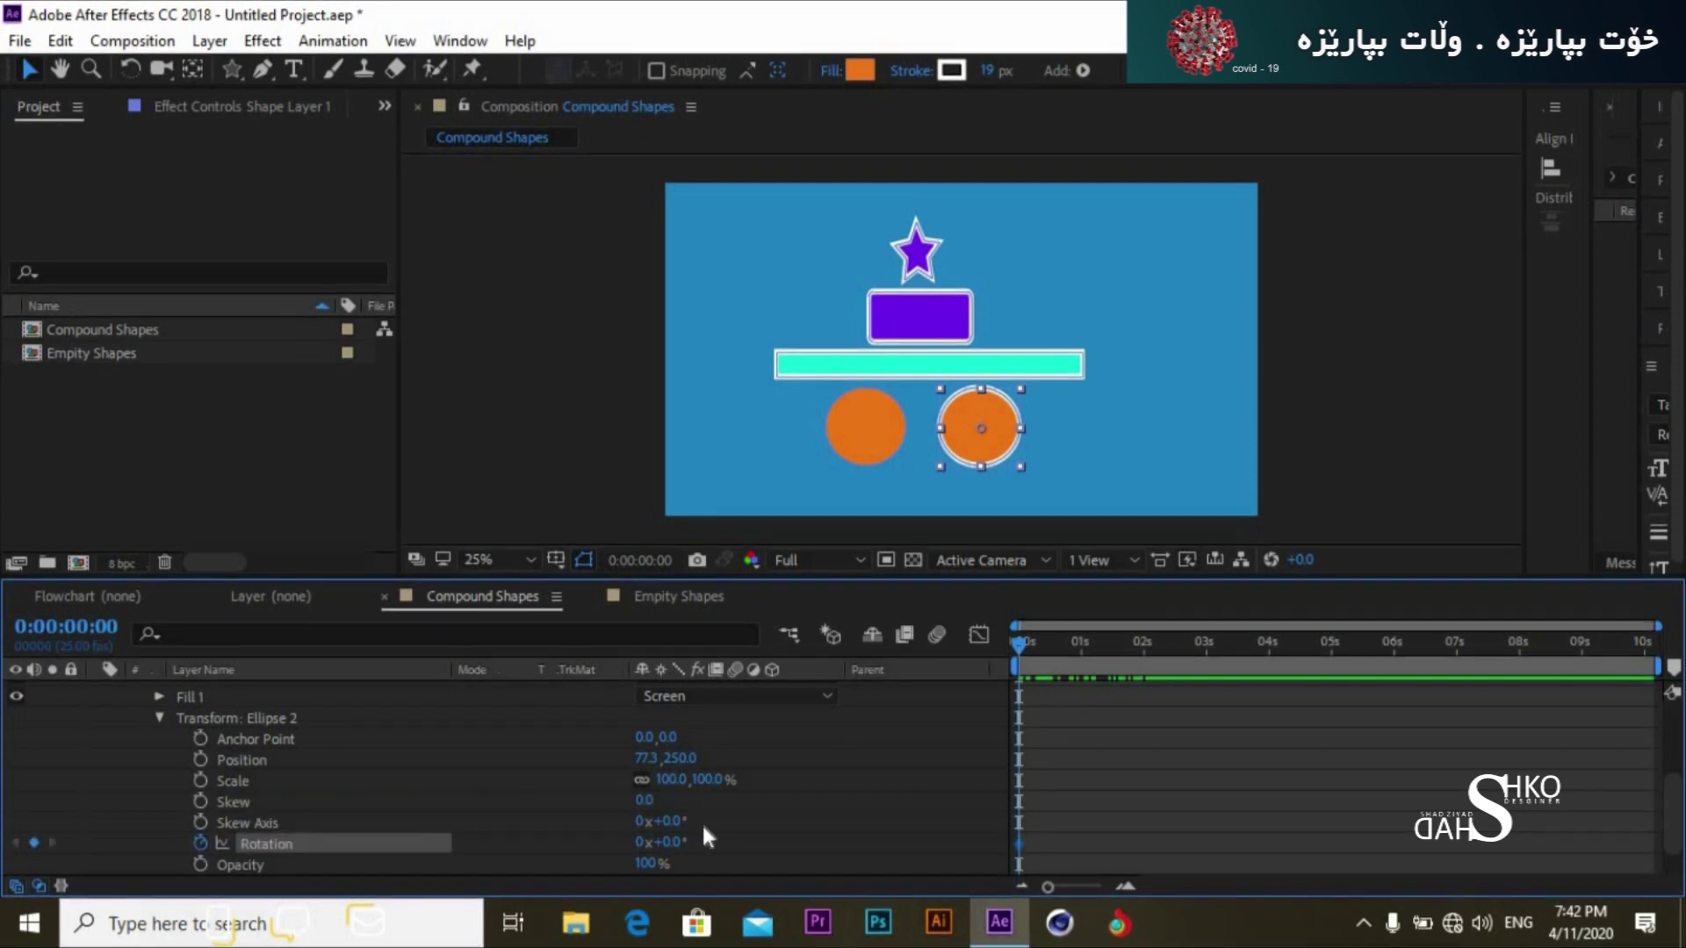
# Step: Add a Rotation keyframe of 2 full turns for Ellipse 2 at 0:00:01:24, return to the start and collapse the group
pyautogui.click(1038, 641)
pyautogui.moveTo(1111, 661); pyautogui.dragTo(1142, 668)
pyautogui.click(641, 841)
pyautogui.write('2')
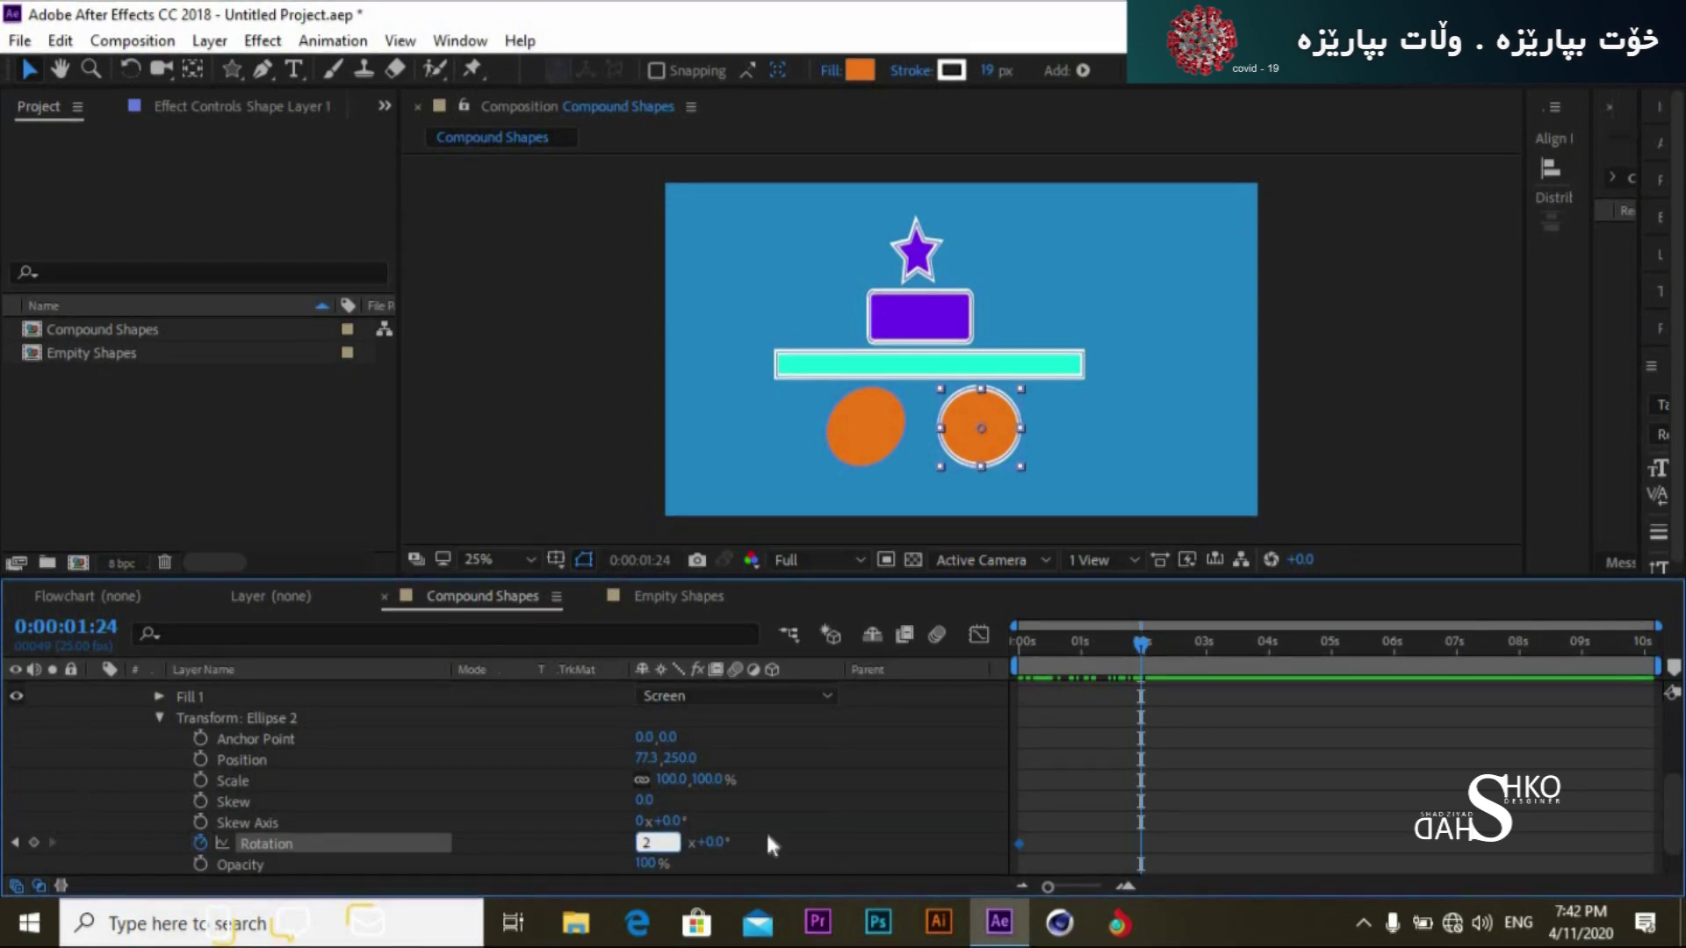
pyautogui.click(834, 838)
pyautogui.click(1124, 652)
pyautogui.moveTo(1083, 650); pyautogui.dragTo(1017, 659)
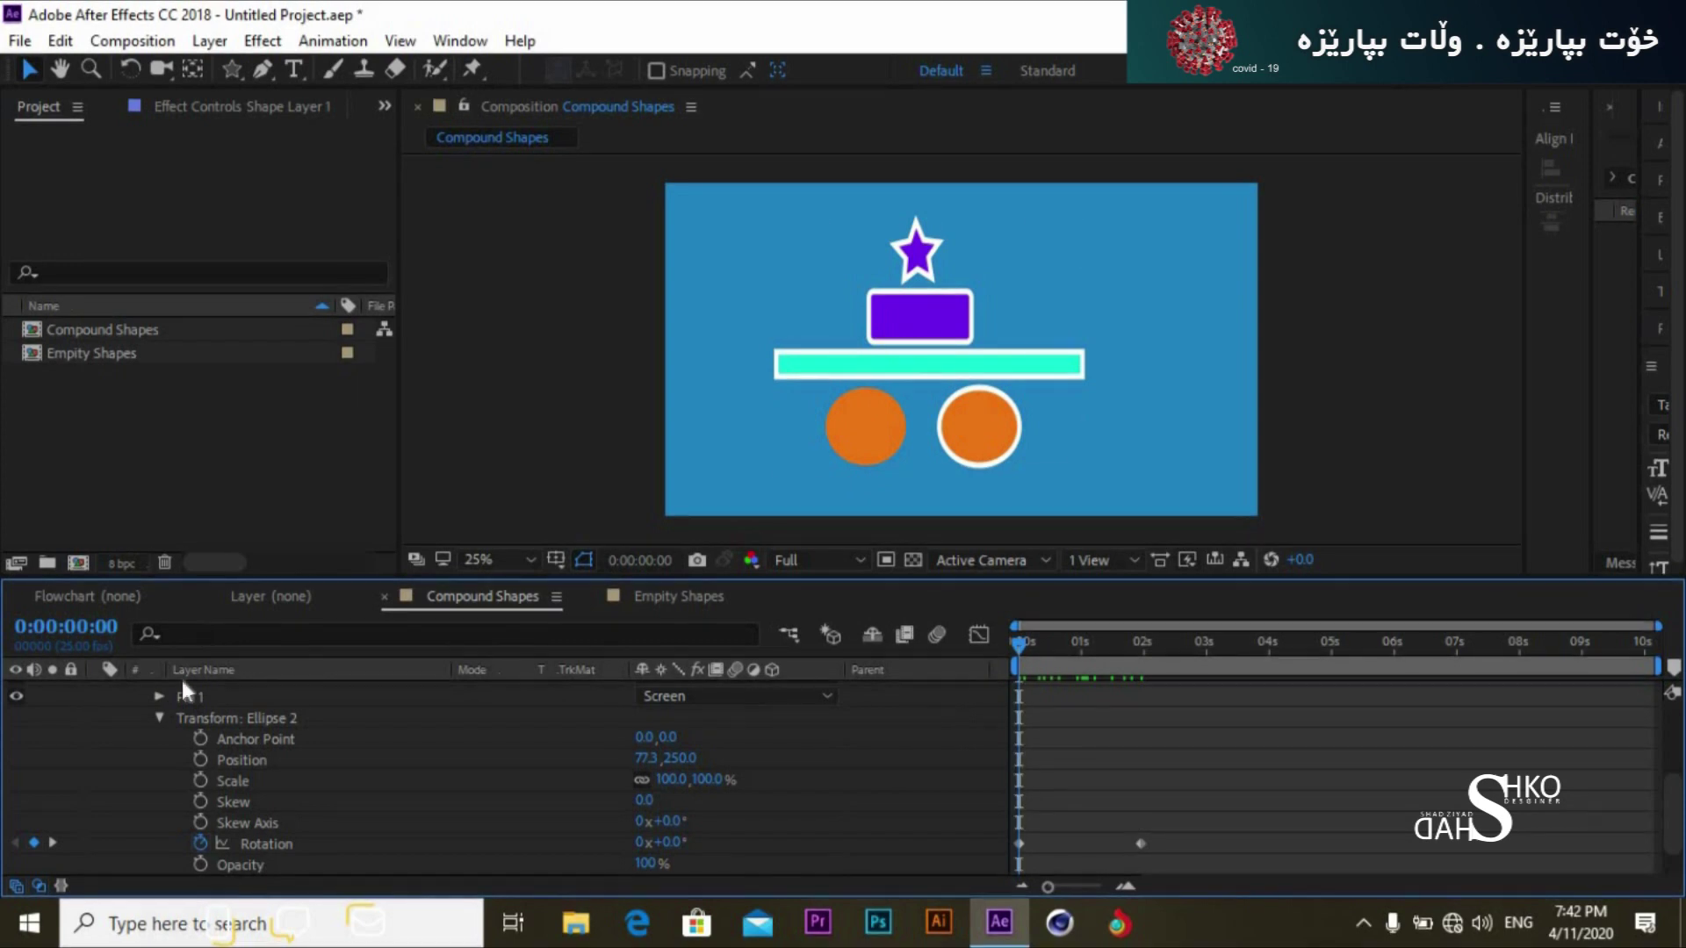
pyautogui.click(160, 718)
pyautogui.click(139, 741)
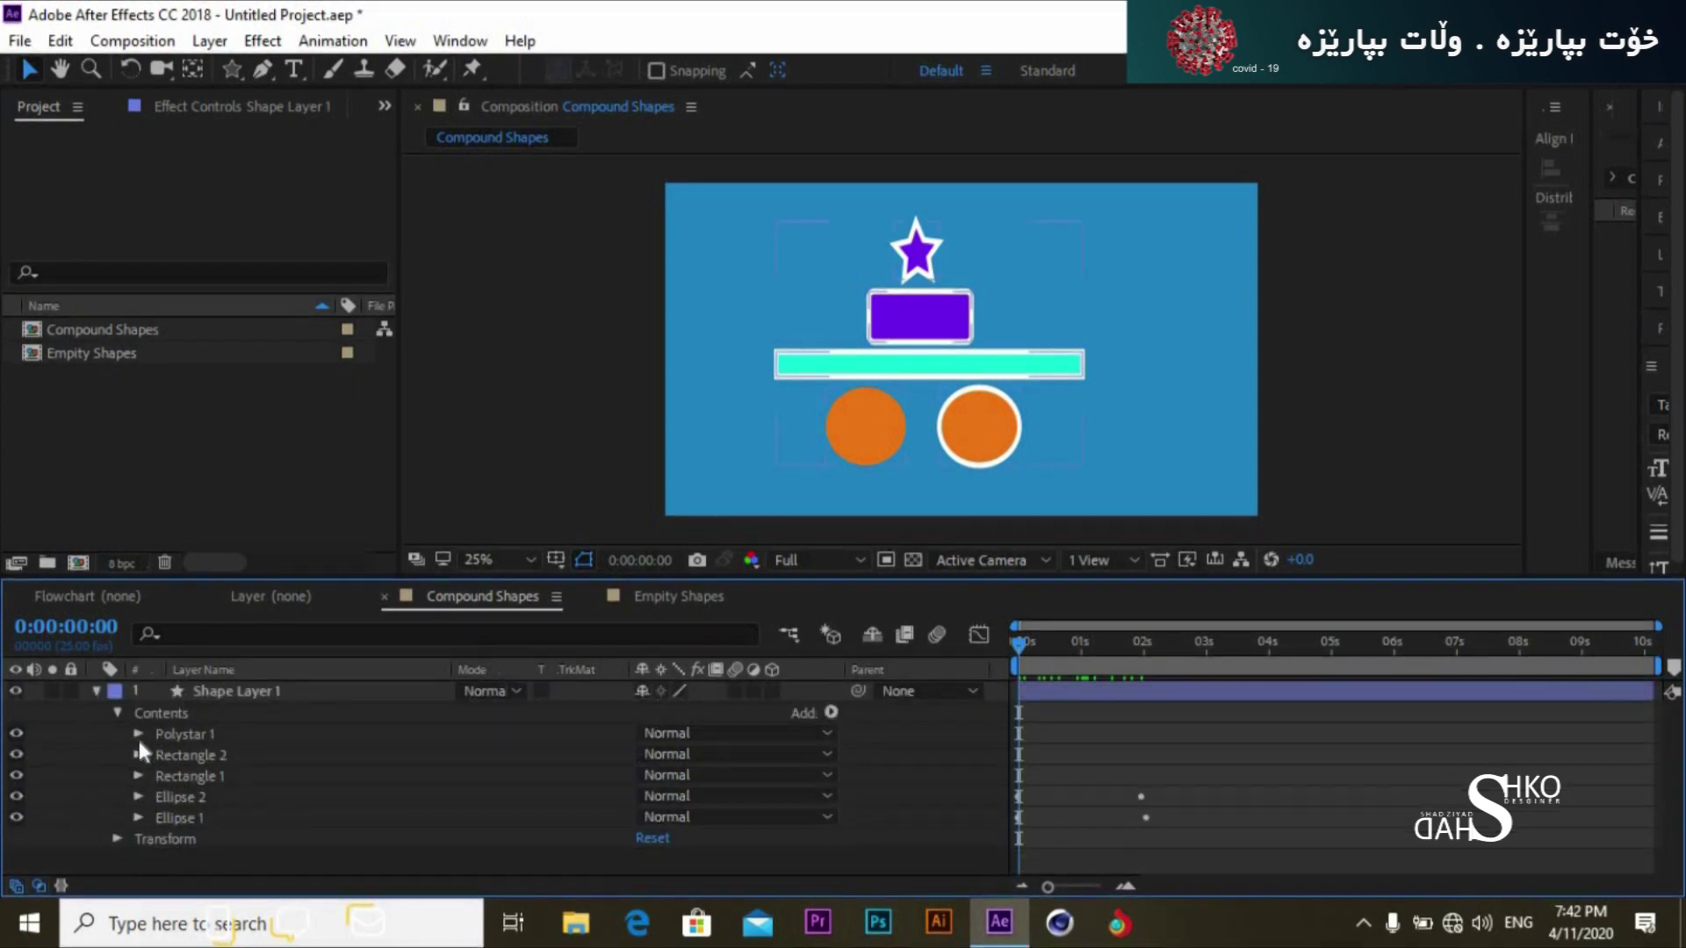
# Step: Enable Position keyframing for Rectangle 2 at 0:00:00:00
pyautogui.click(213, 766)
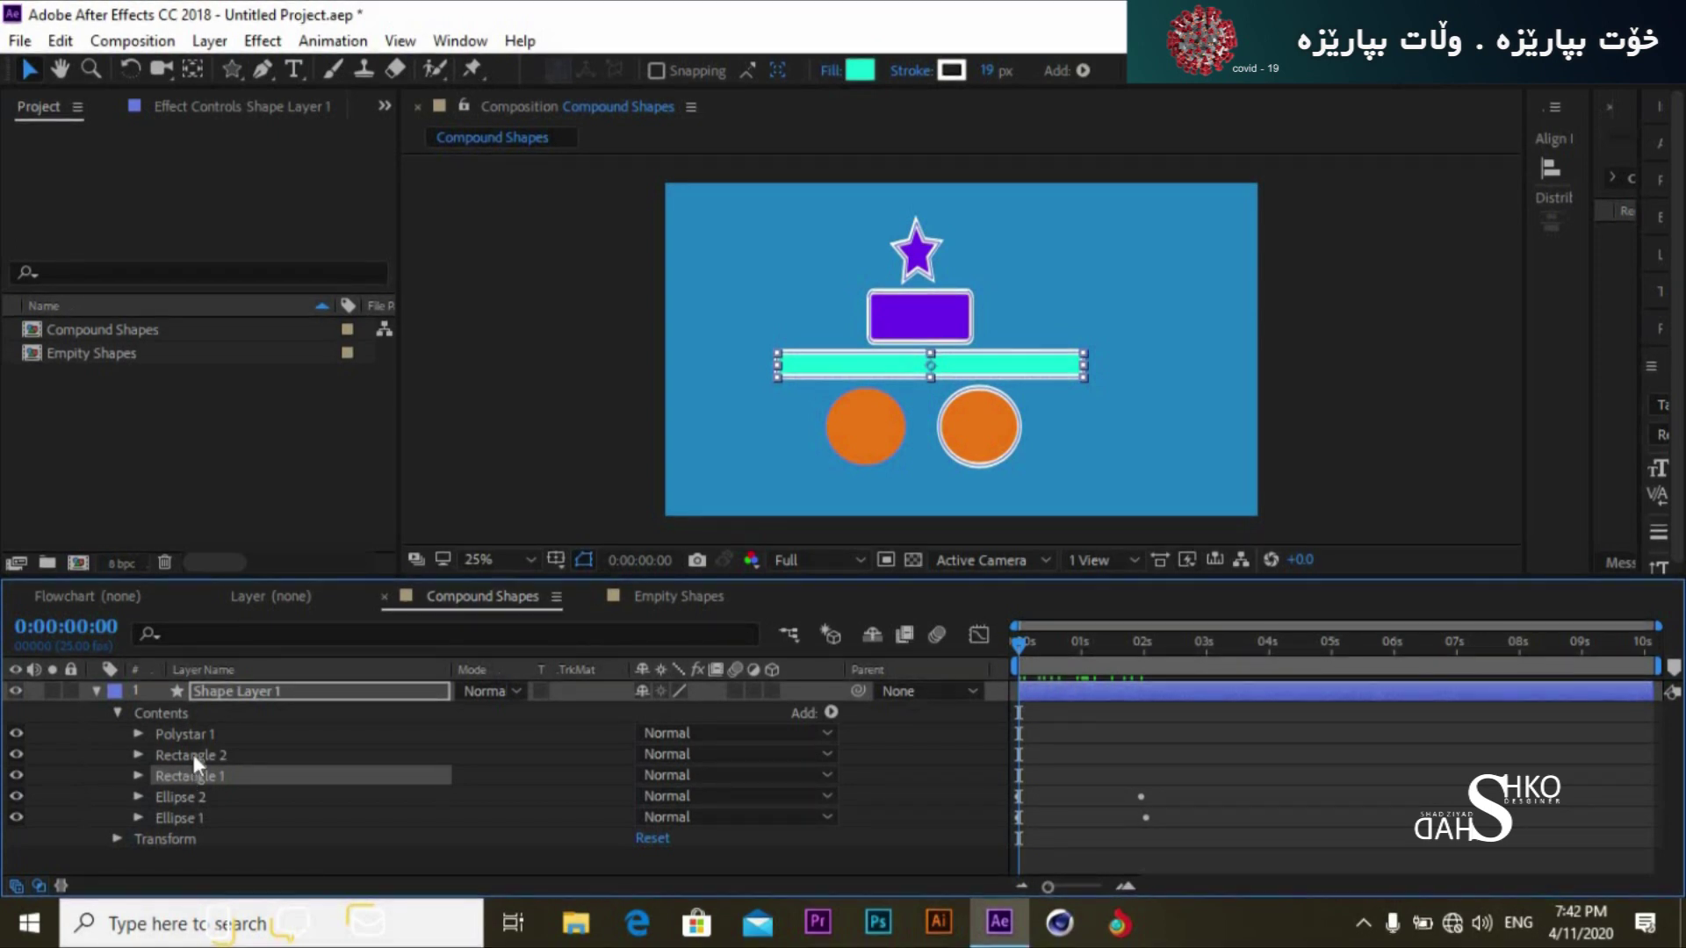
pyautogui.click(193, 755)
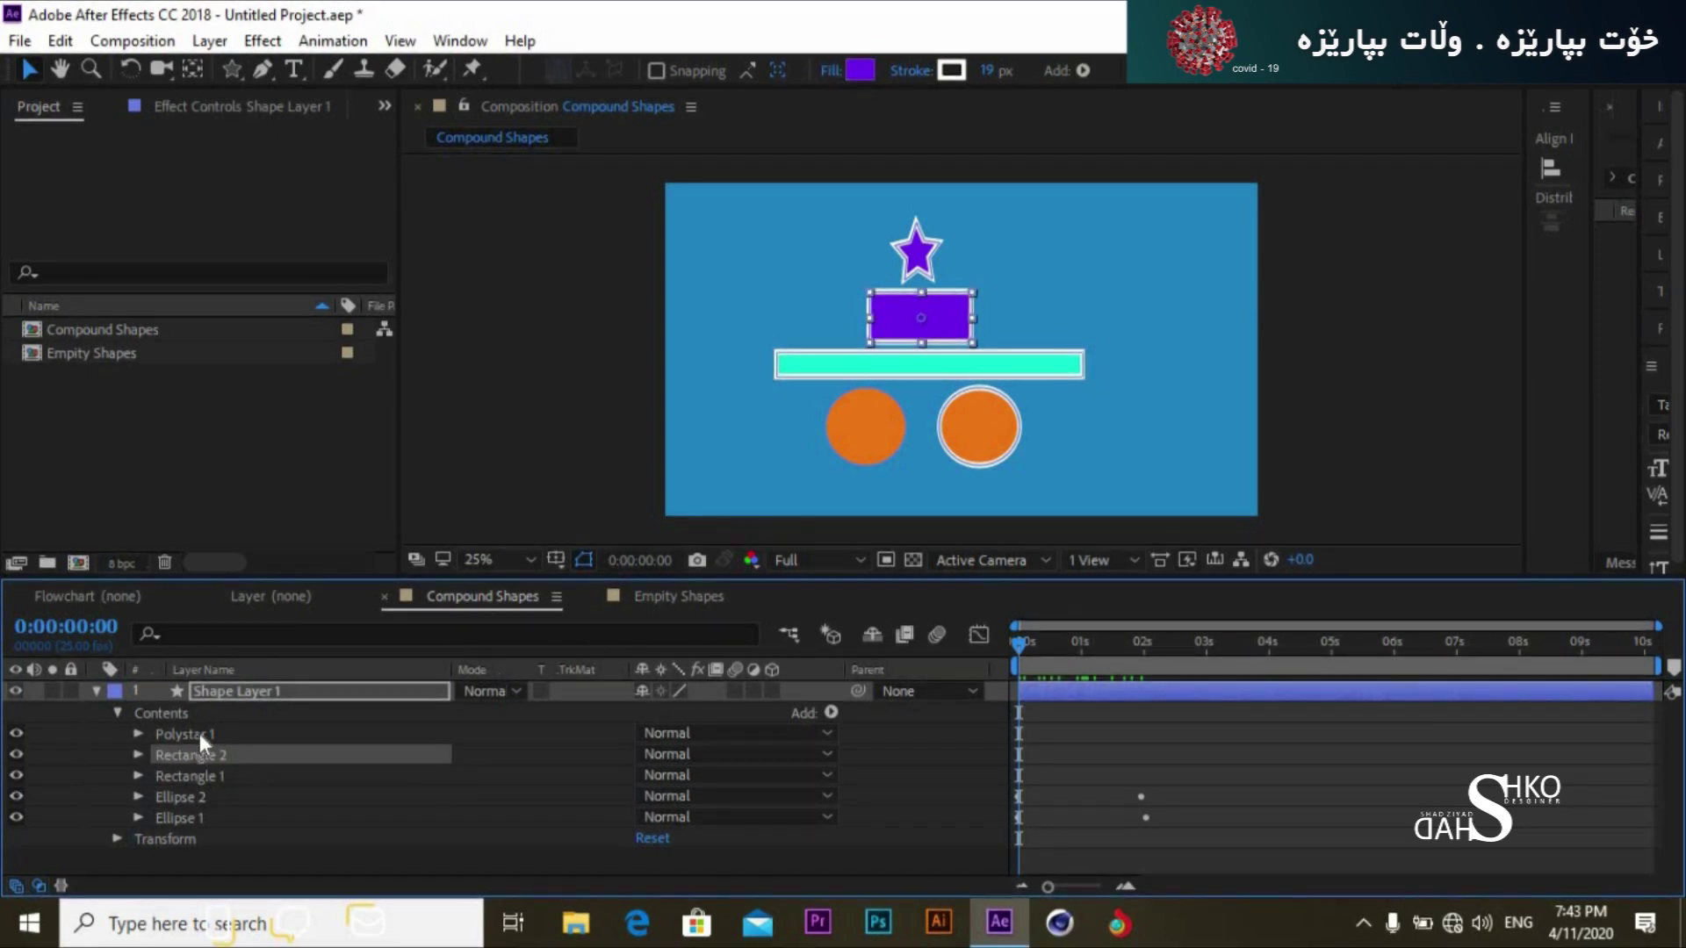
pyautogui.click(199, 734)
pyautogui.click(193, 752)
pyautogui.click(139, 755)
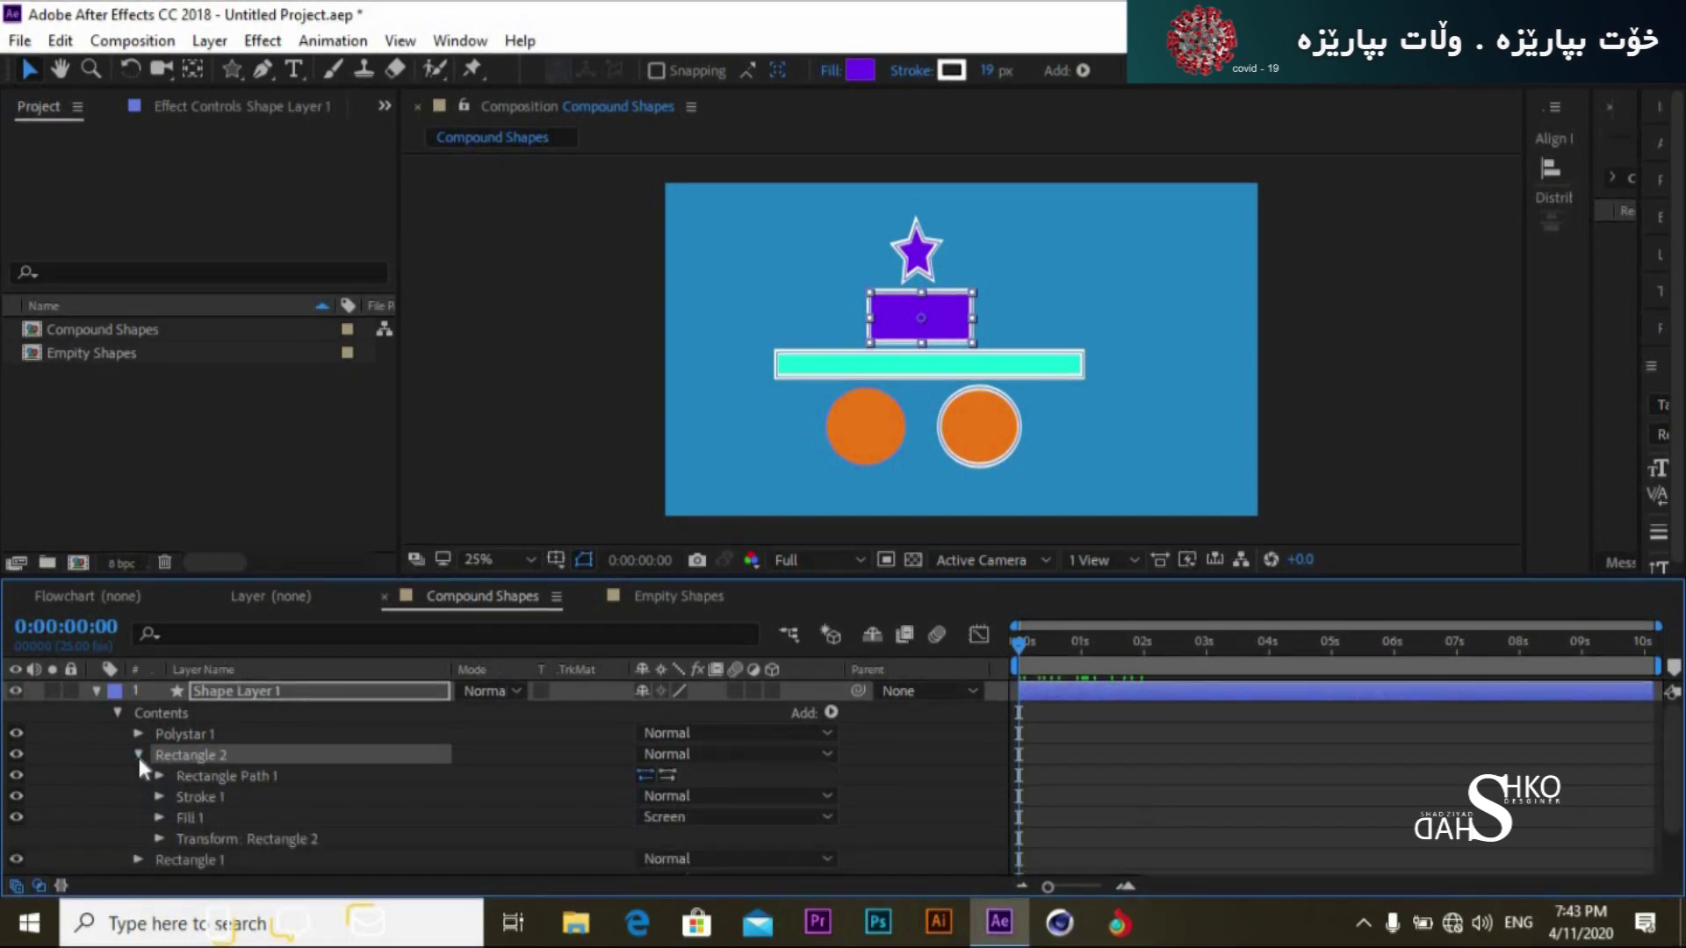
pyautogui.click(161, 839)
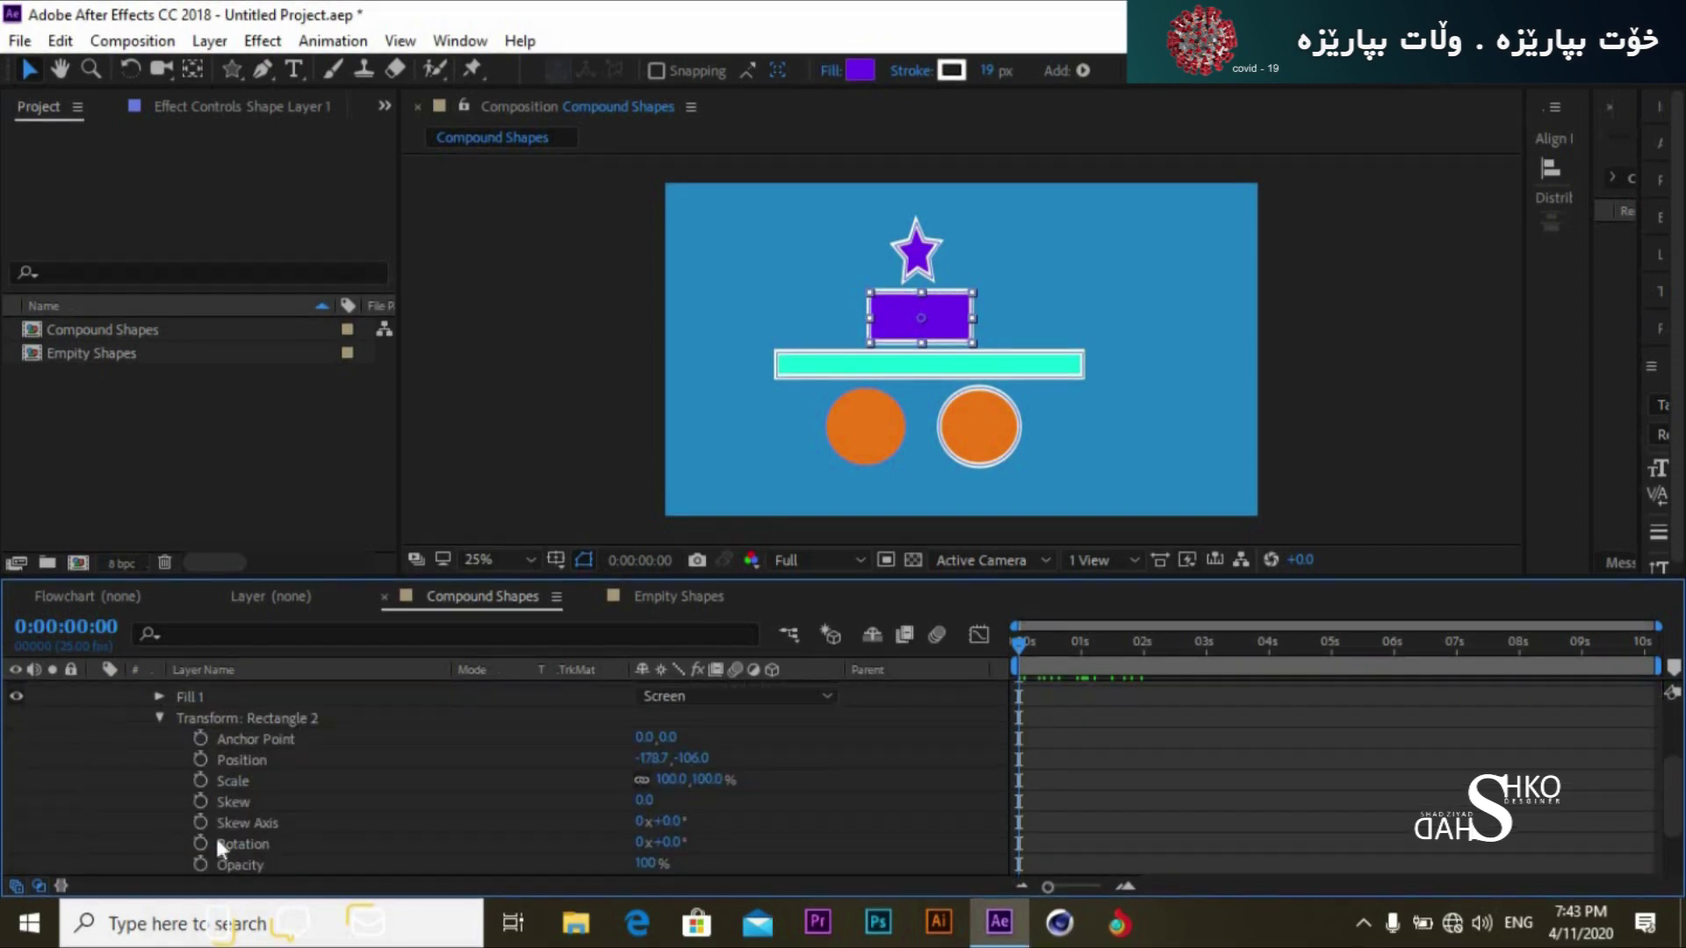
pyautogui.click(202, 761)
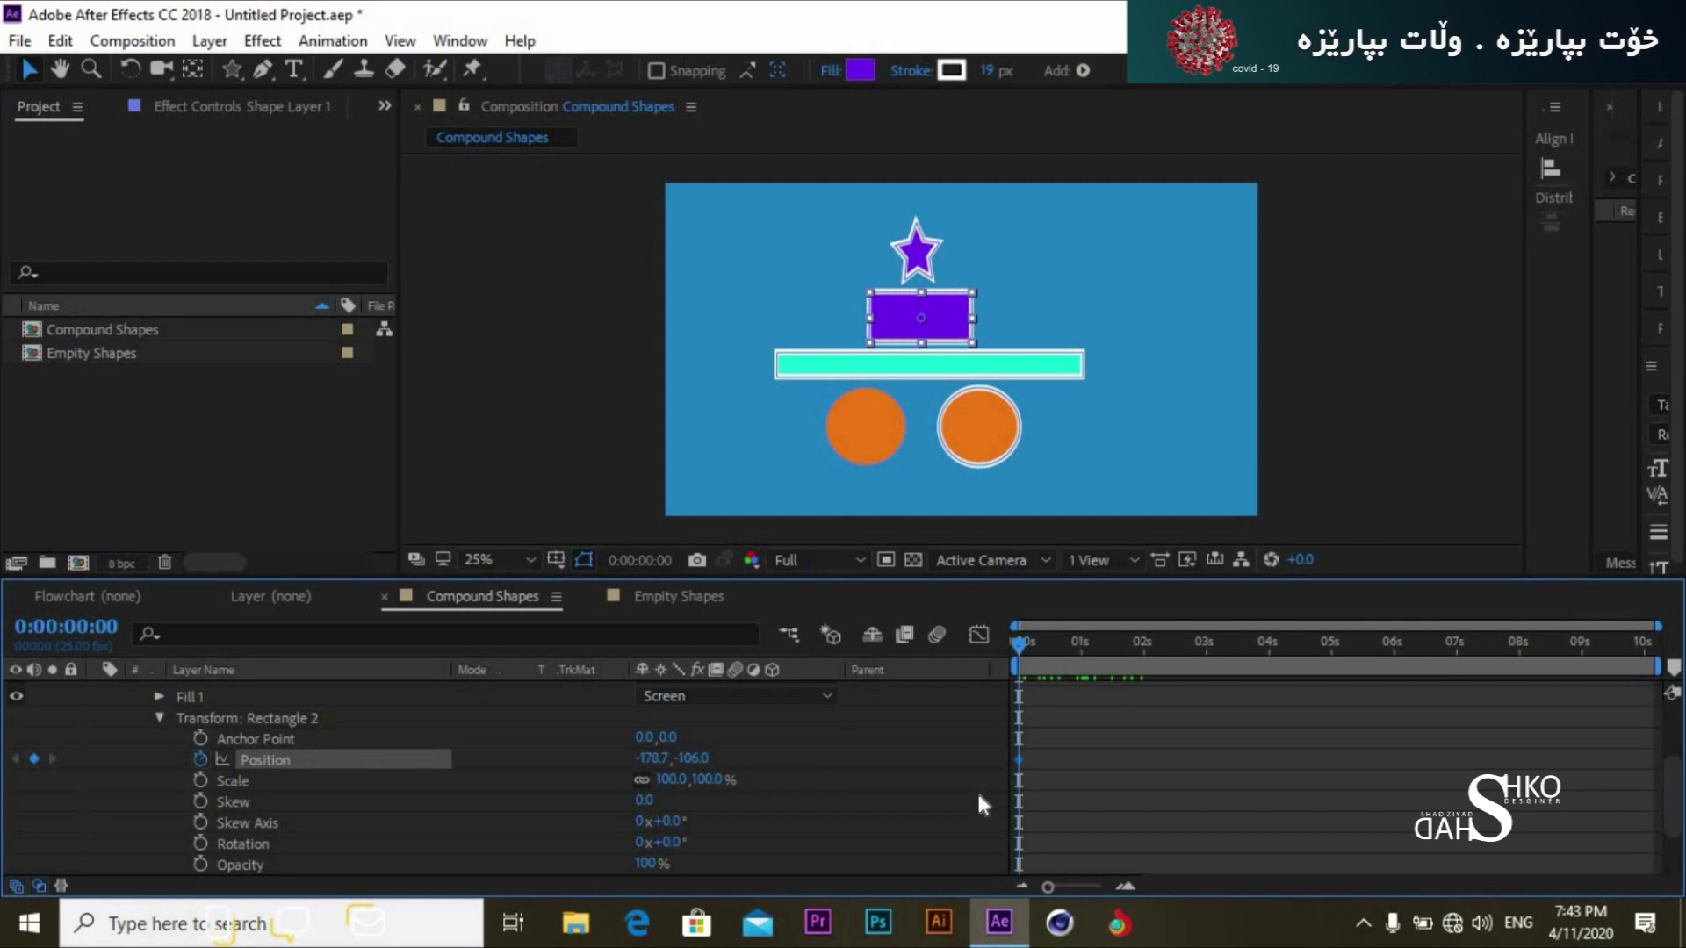
# Step: Add a Position keyframe for Rectangle 2 at 0:00:01:01, moving it horizontally to X about 254.3
pyautogui.click(1024, 652)
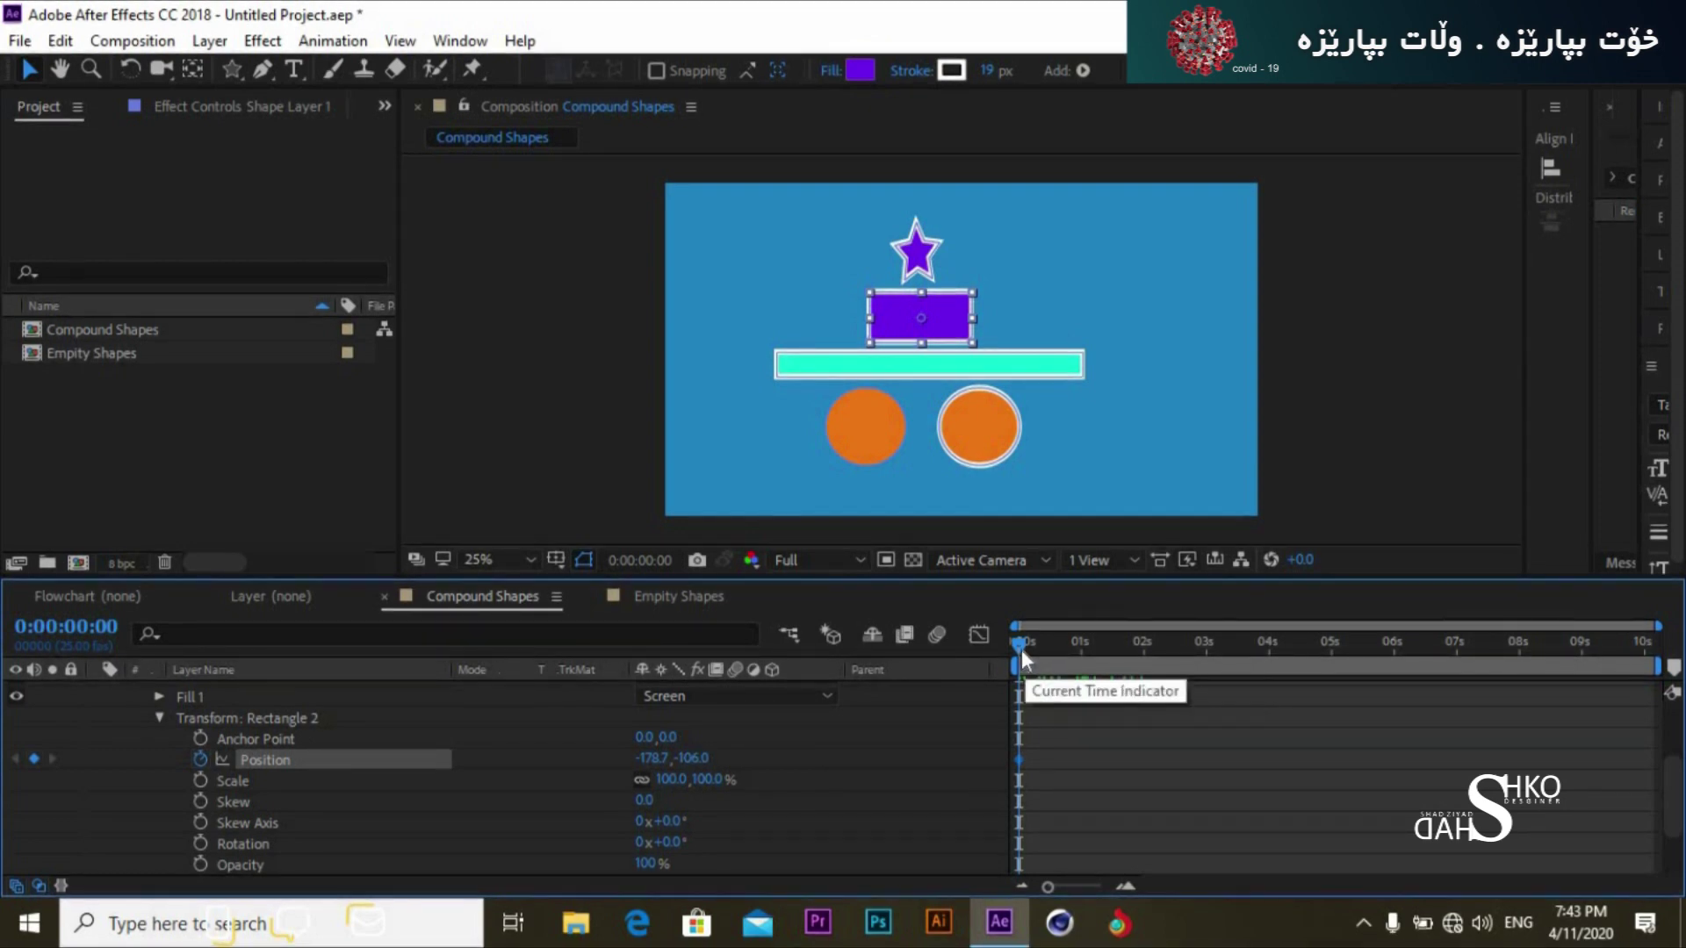
pyautogui.moveTo(1038, 650); pyautogui.dragTo(1085, 654)
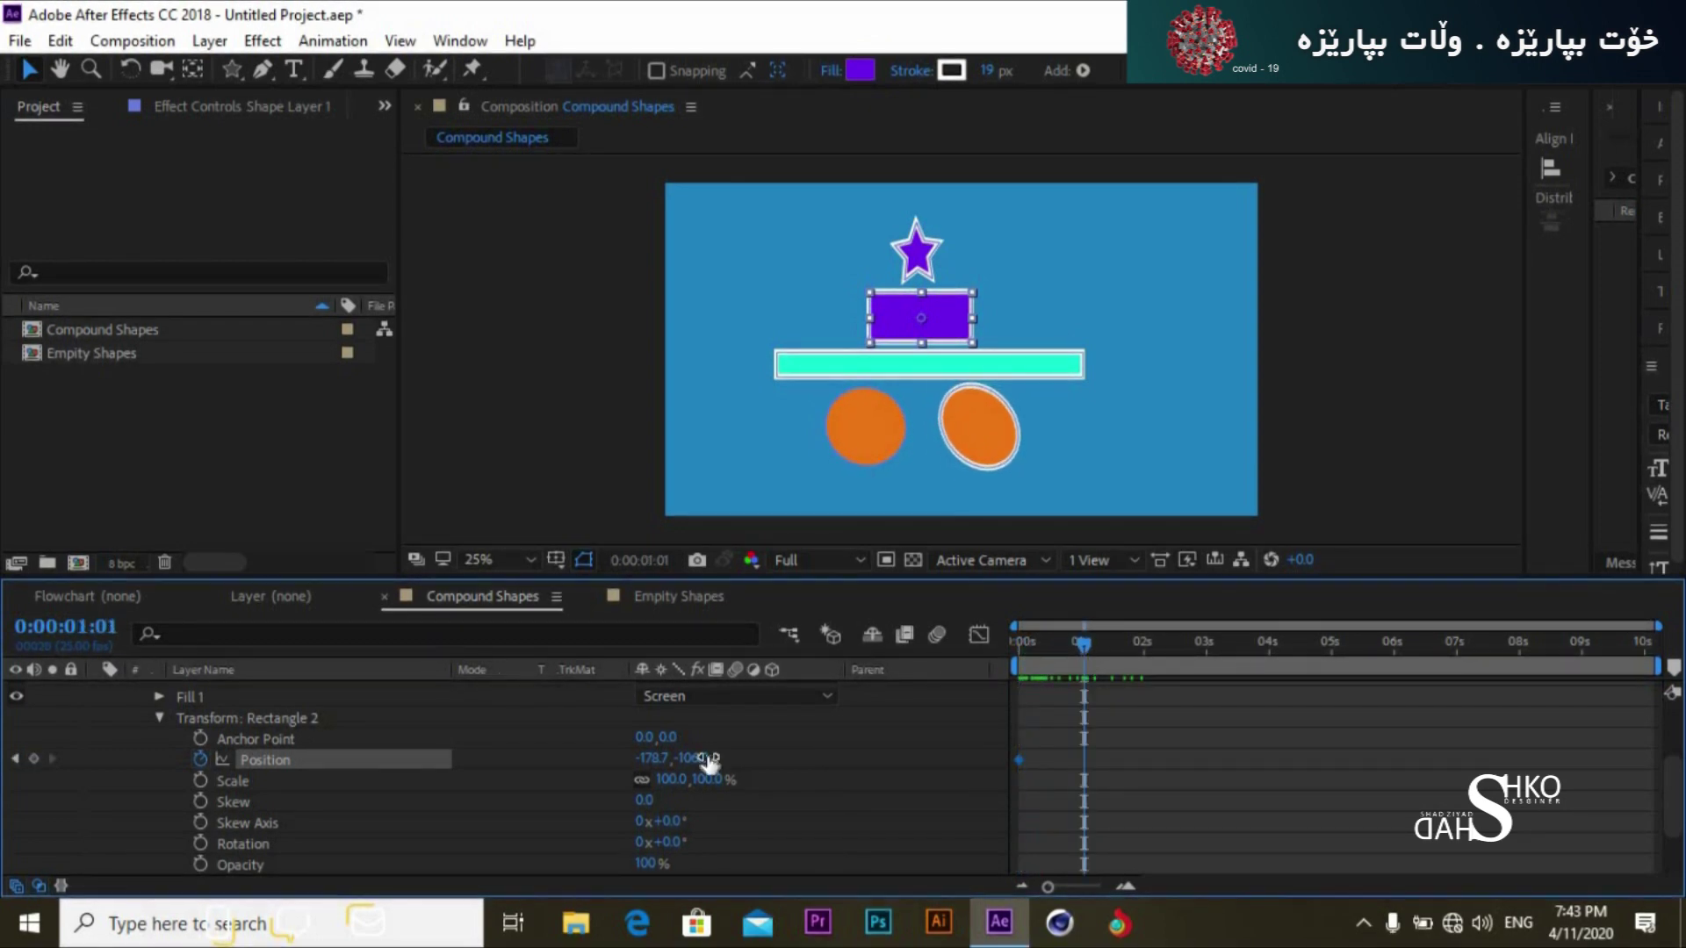
pyautogui.moveTo(732, 758); pyautogui.dragTo(874, 754)
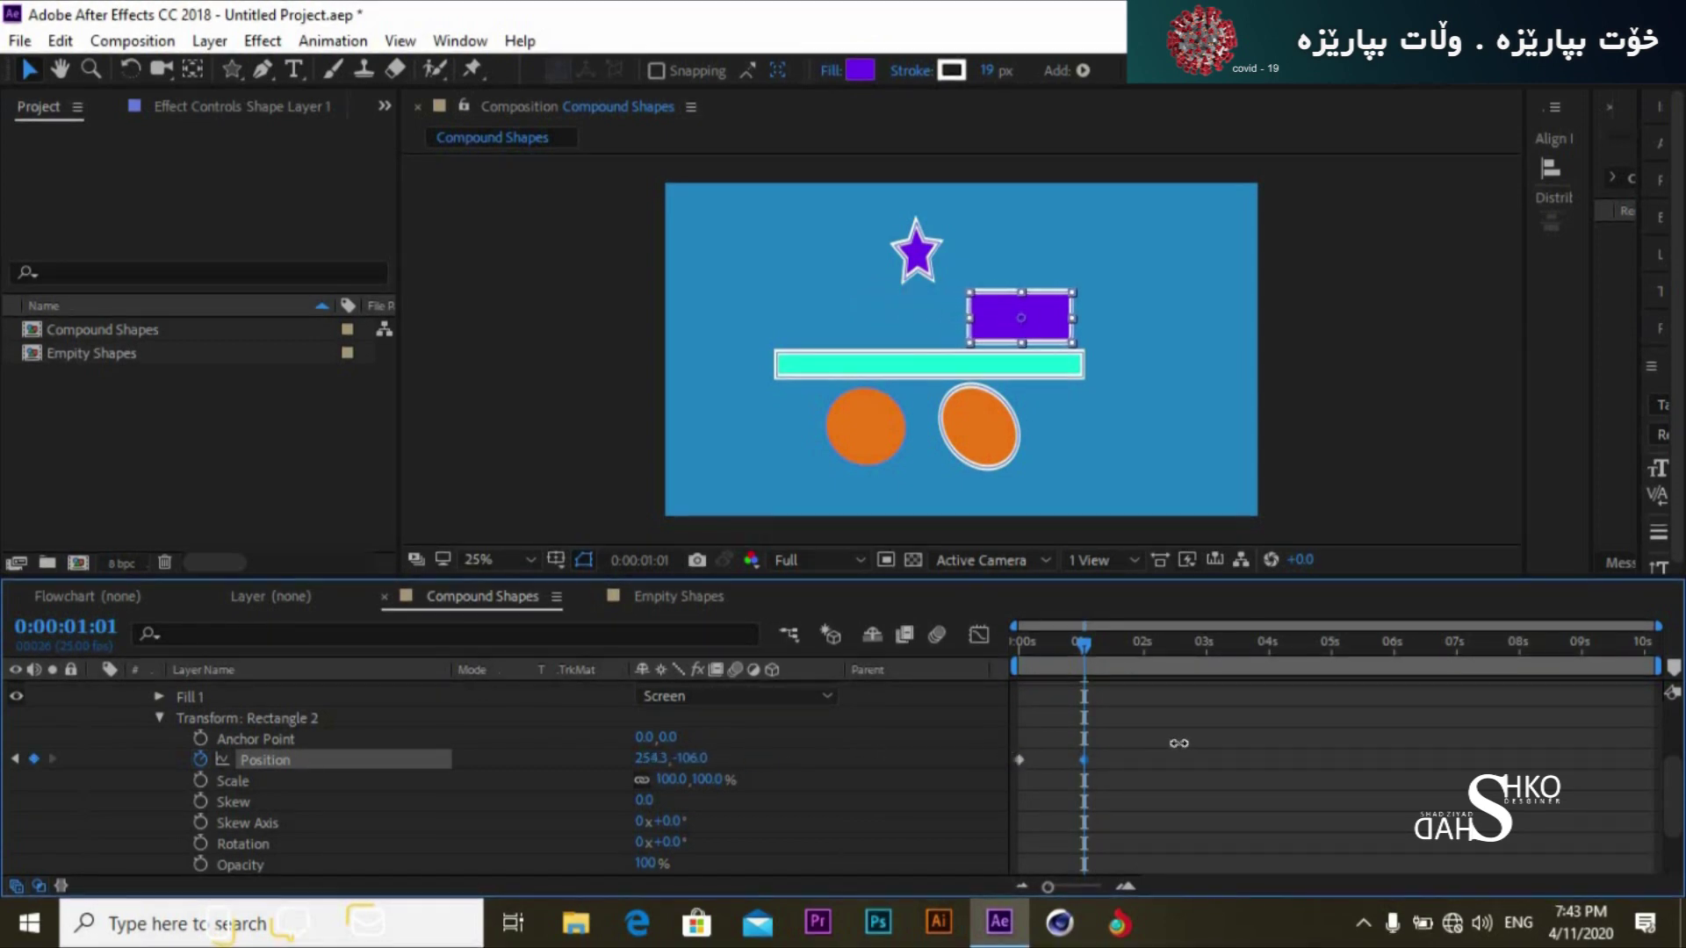
# Step: Add a Position keyframe for Rectangle 2 at 0:00:01:24 with X about -558.7, over the long bar's left end, and collapse the group
pyautogui.moveTo(1088, 651); pyautogui.dragTo(1146, 657)
pyautogui.moveTo(650, 758); pyautogui.dragTo(5, 850)
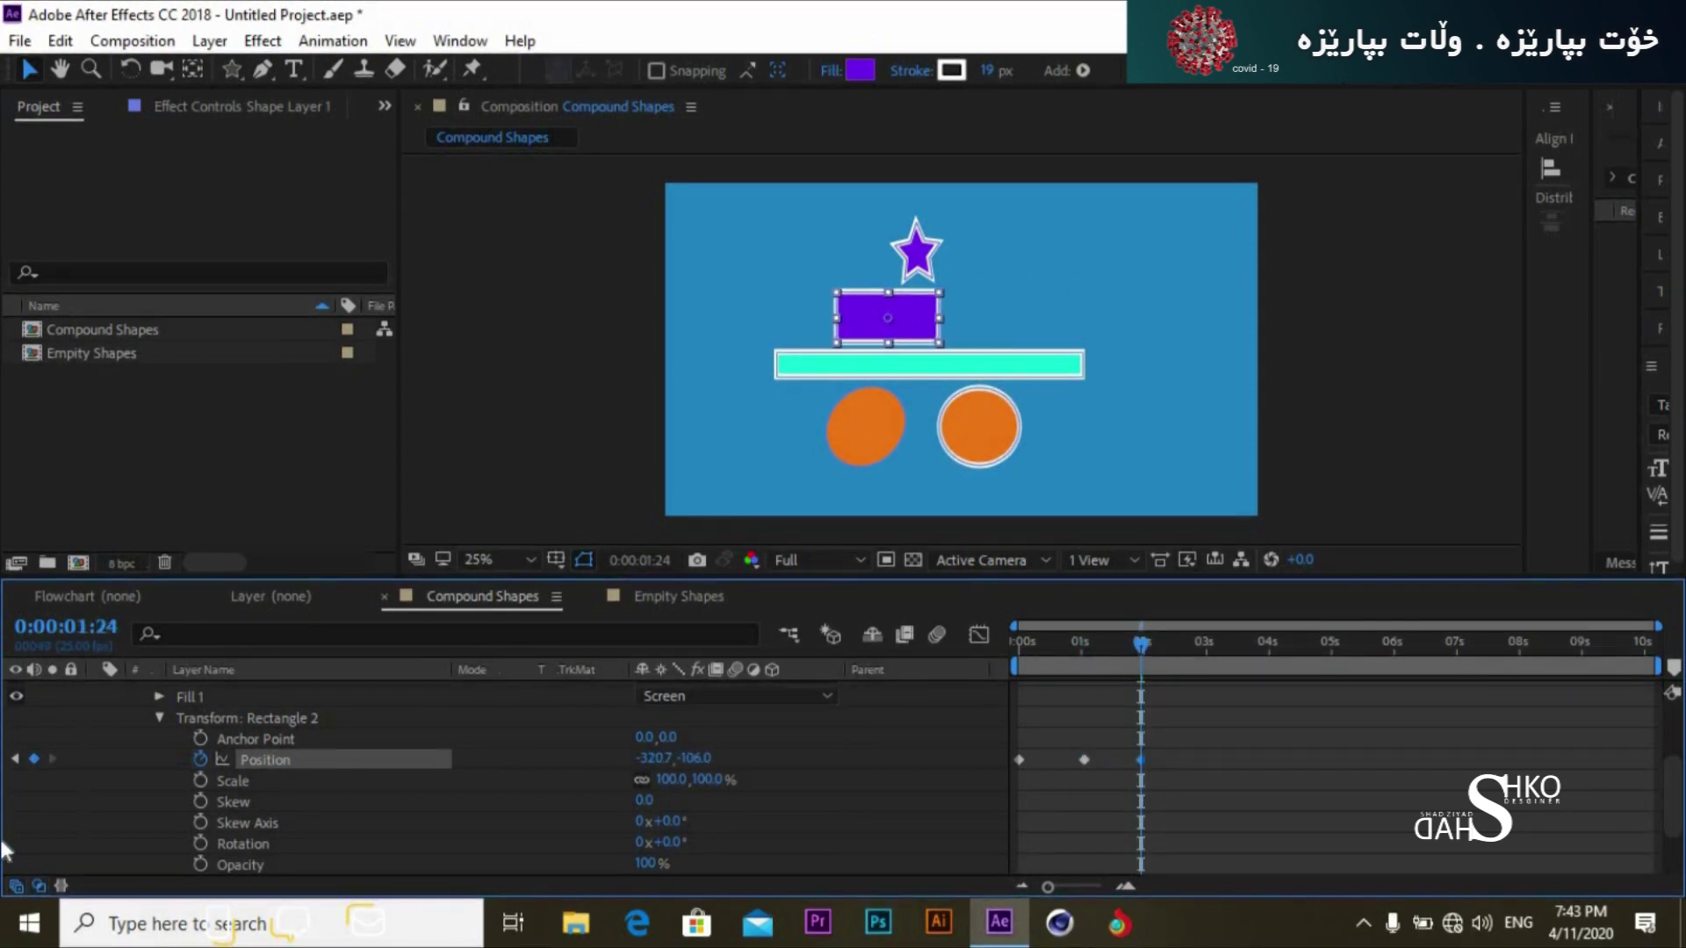
pyautogui.moveTo(646, 758); pyautogui.dragTo(352, 773)
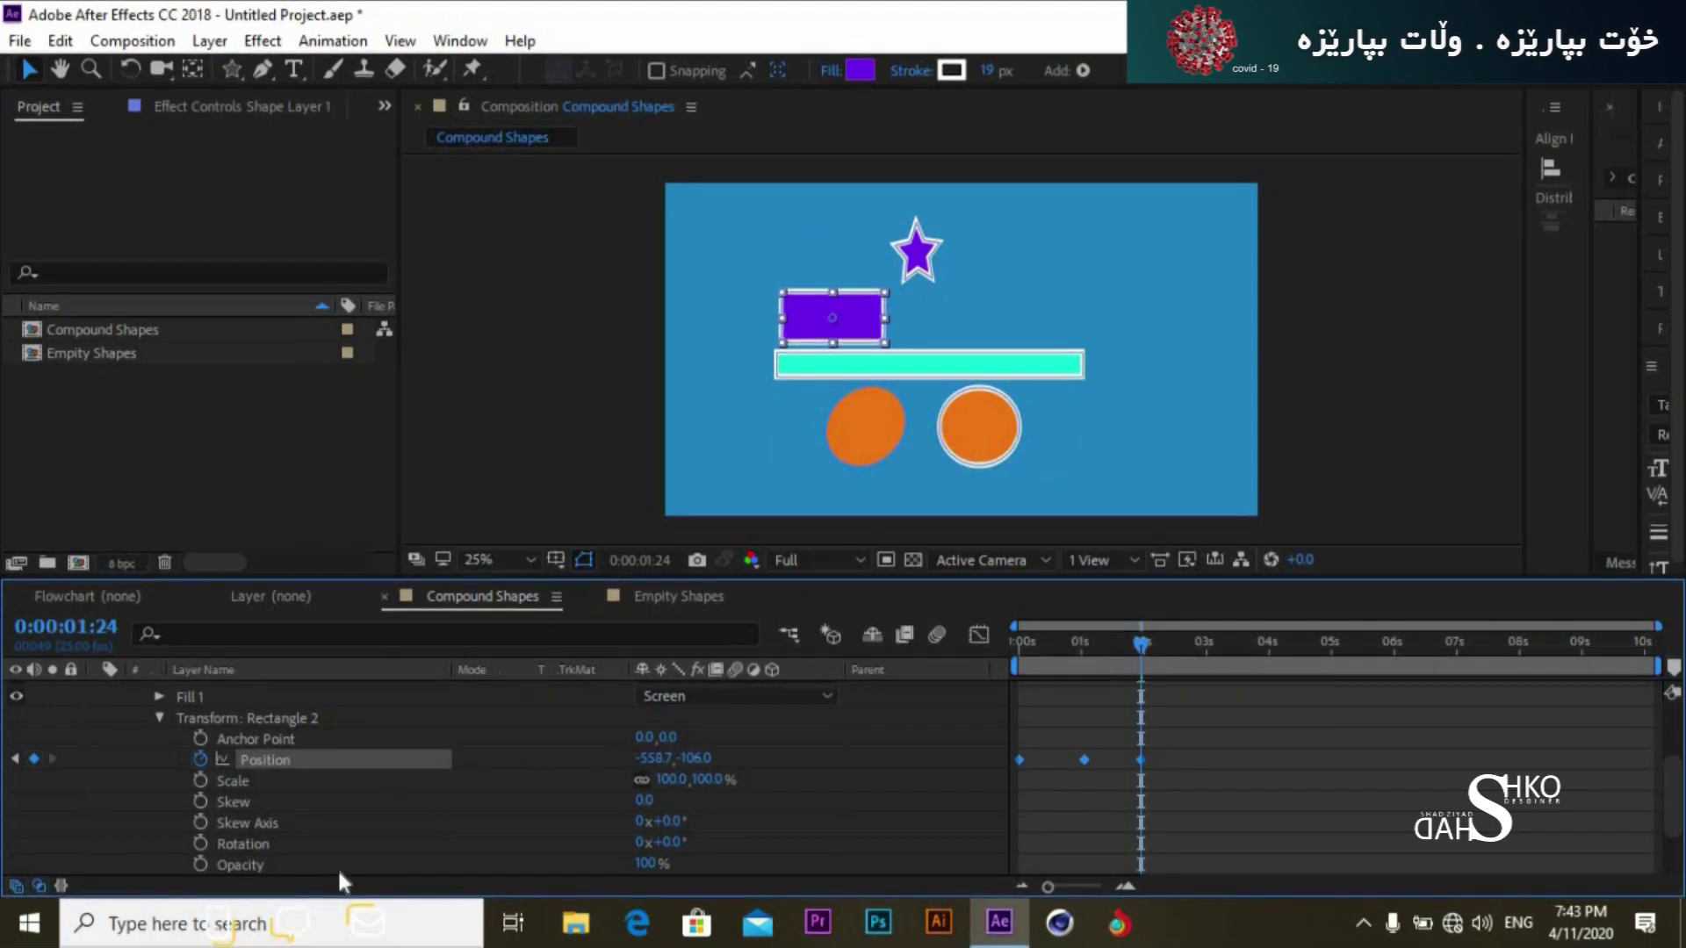
pyautogui.click(158, 719)
pyautogui.click(141, 695)
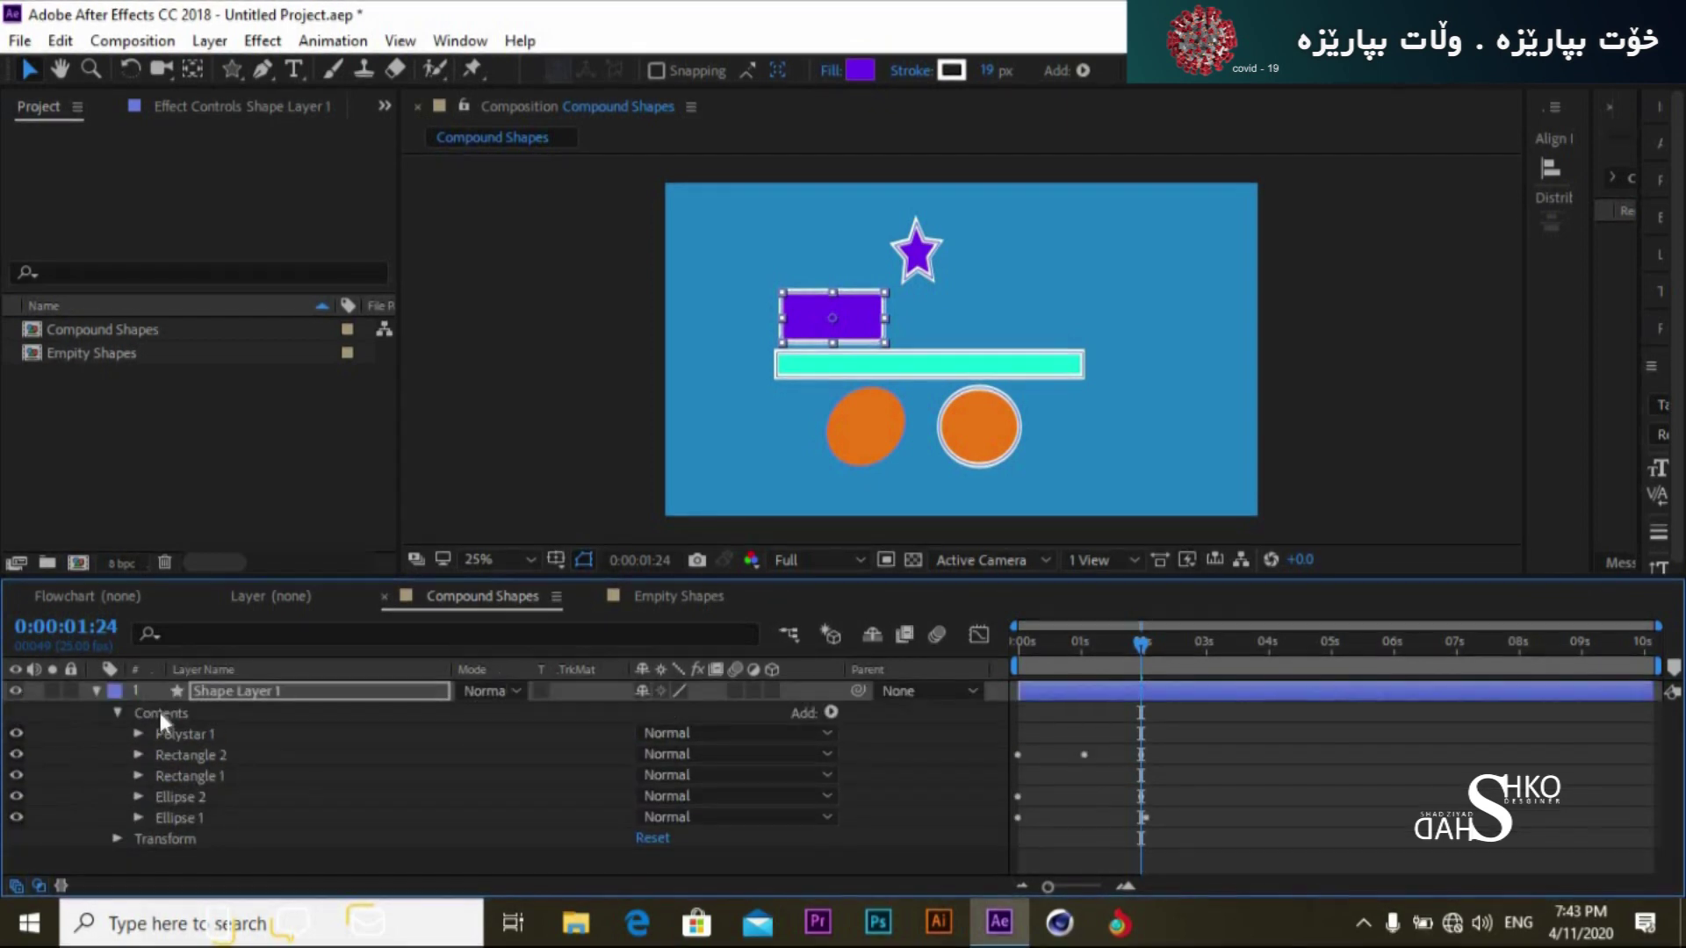
# Step: Enable Position keyframing for the star, Polystar 1, at 0:00:00:00
pyautogui.click(186, 731)
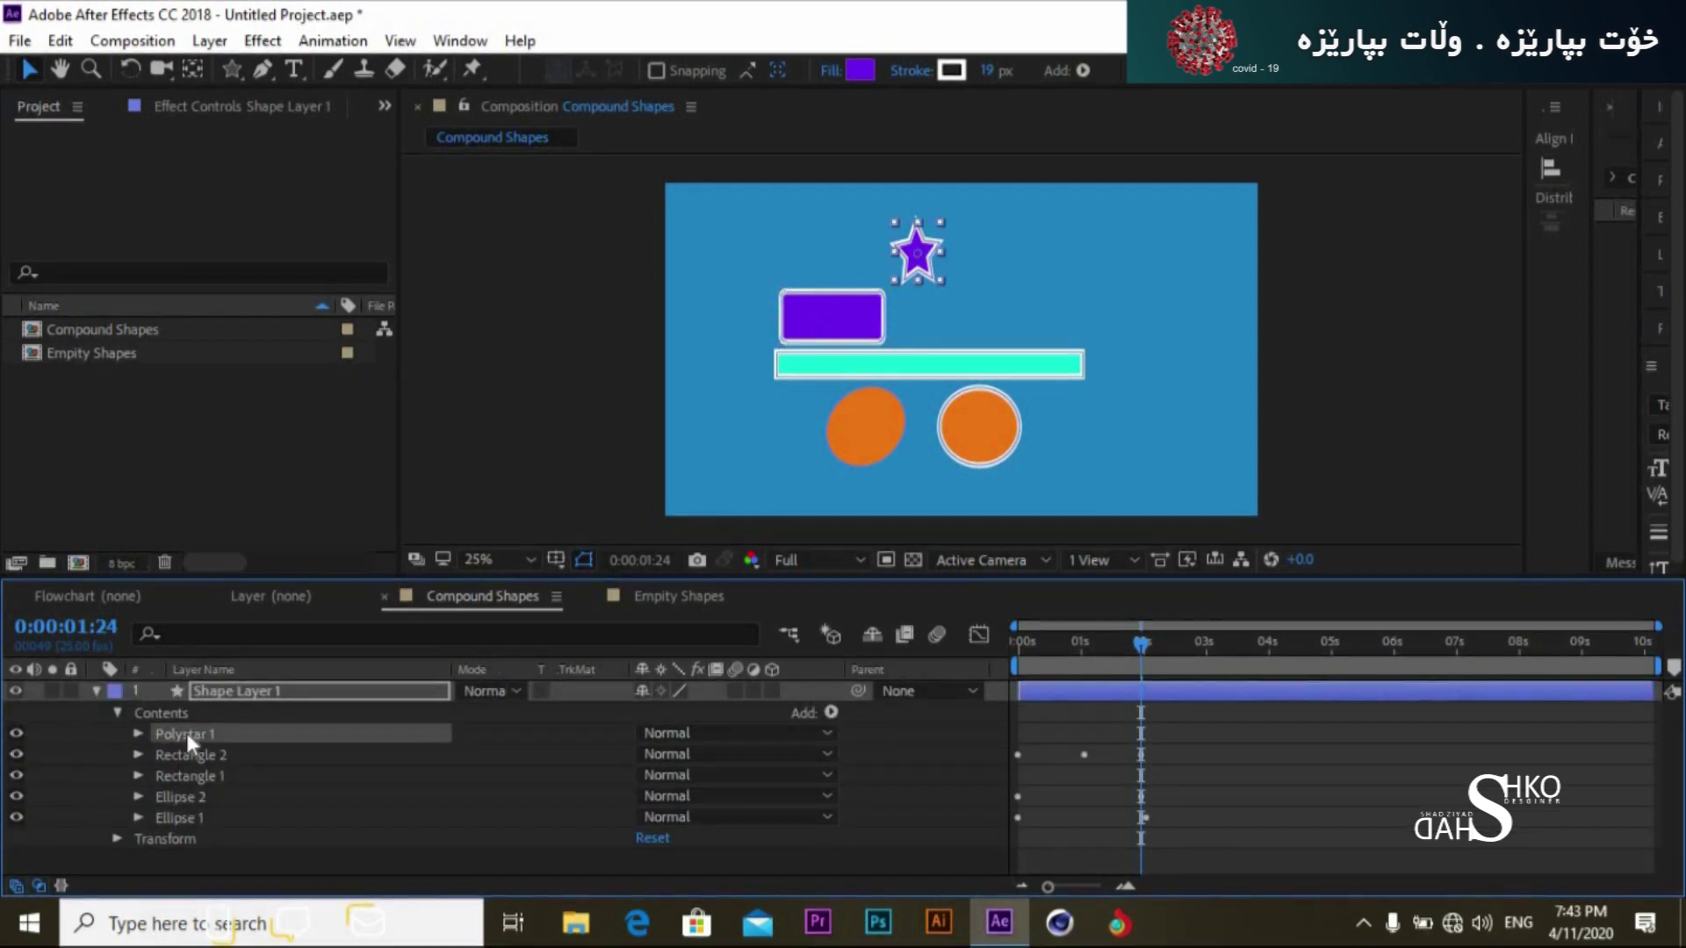
pyautogui.click(137, 736)
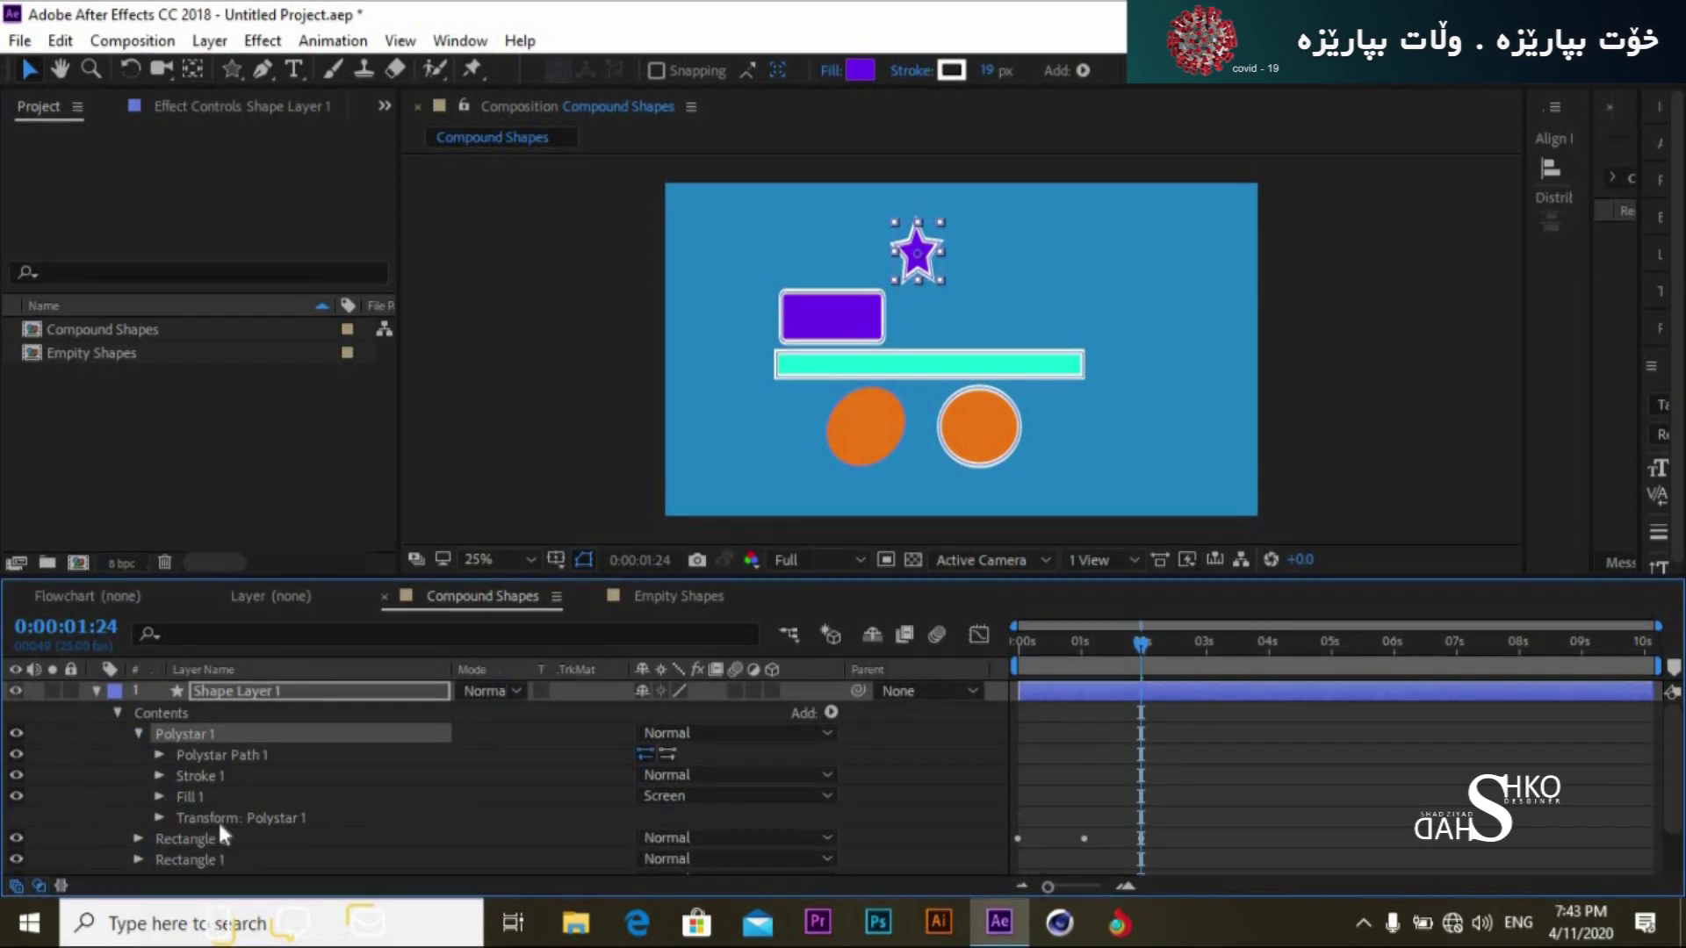
pyautogui.click(159, 817)
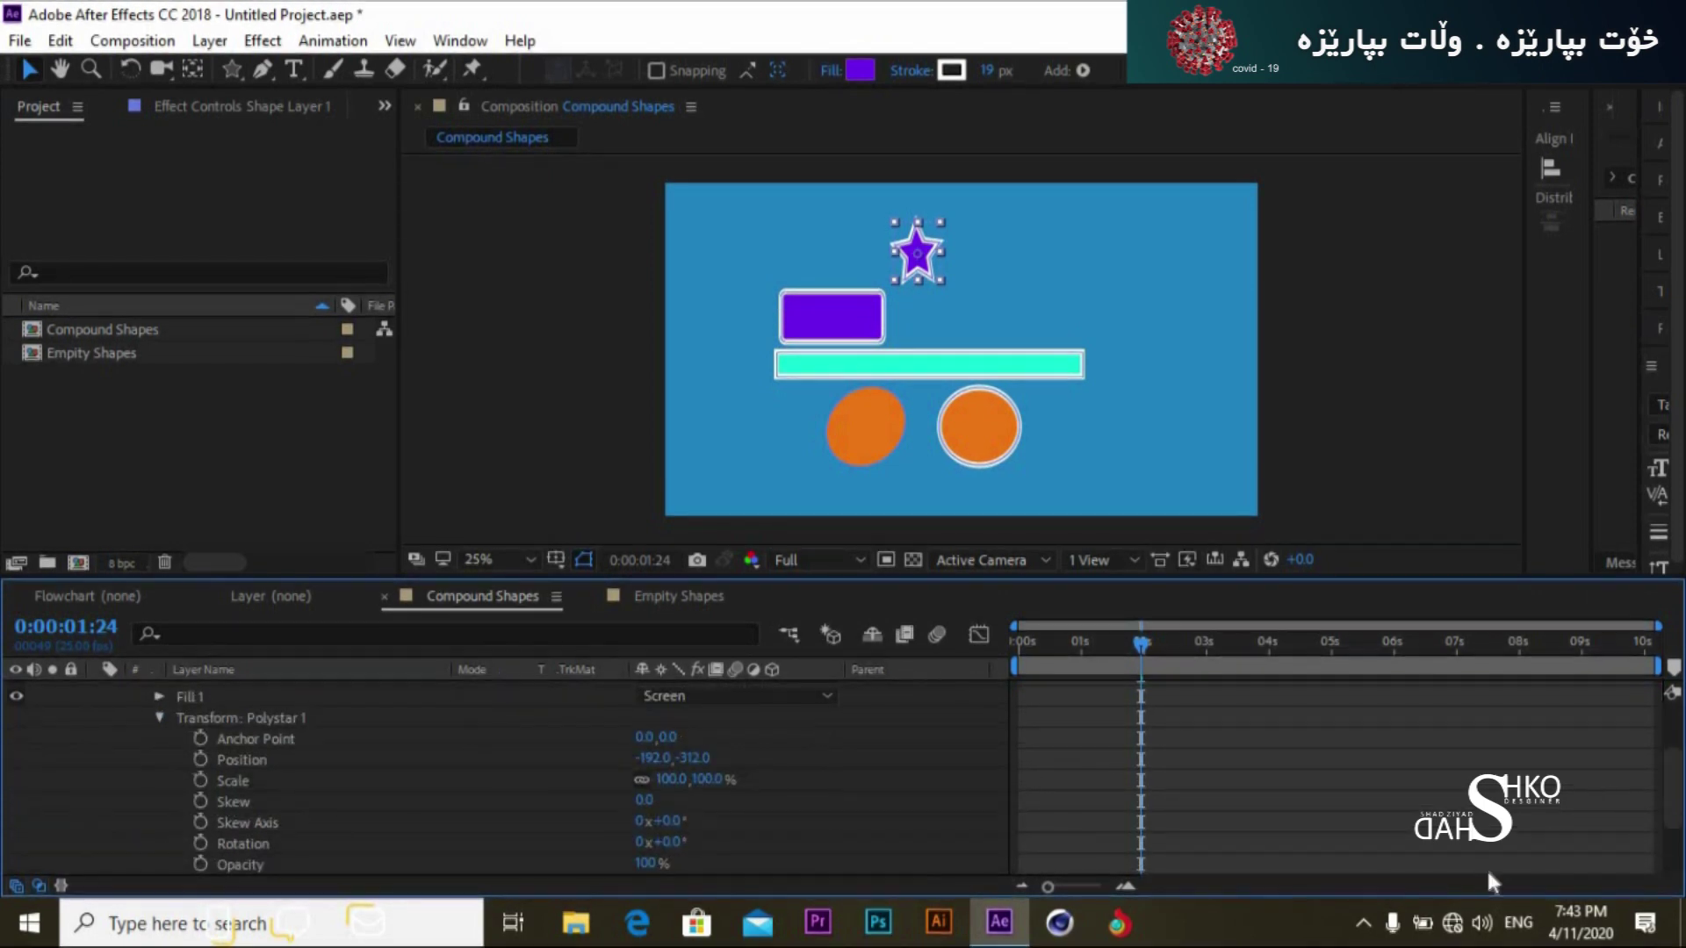
pyautogui.scroll(-2, 1680, 822)
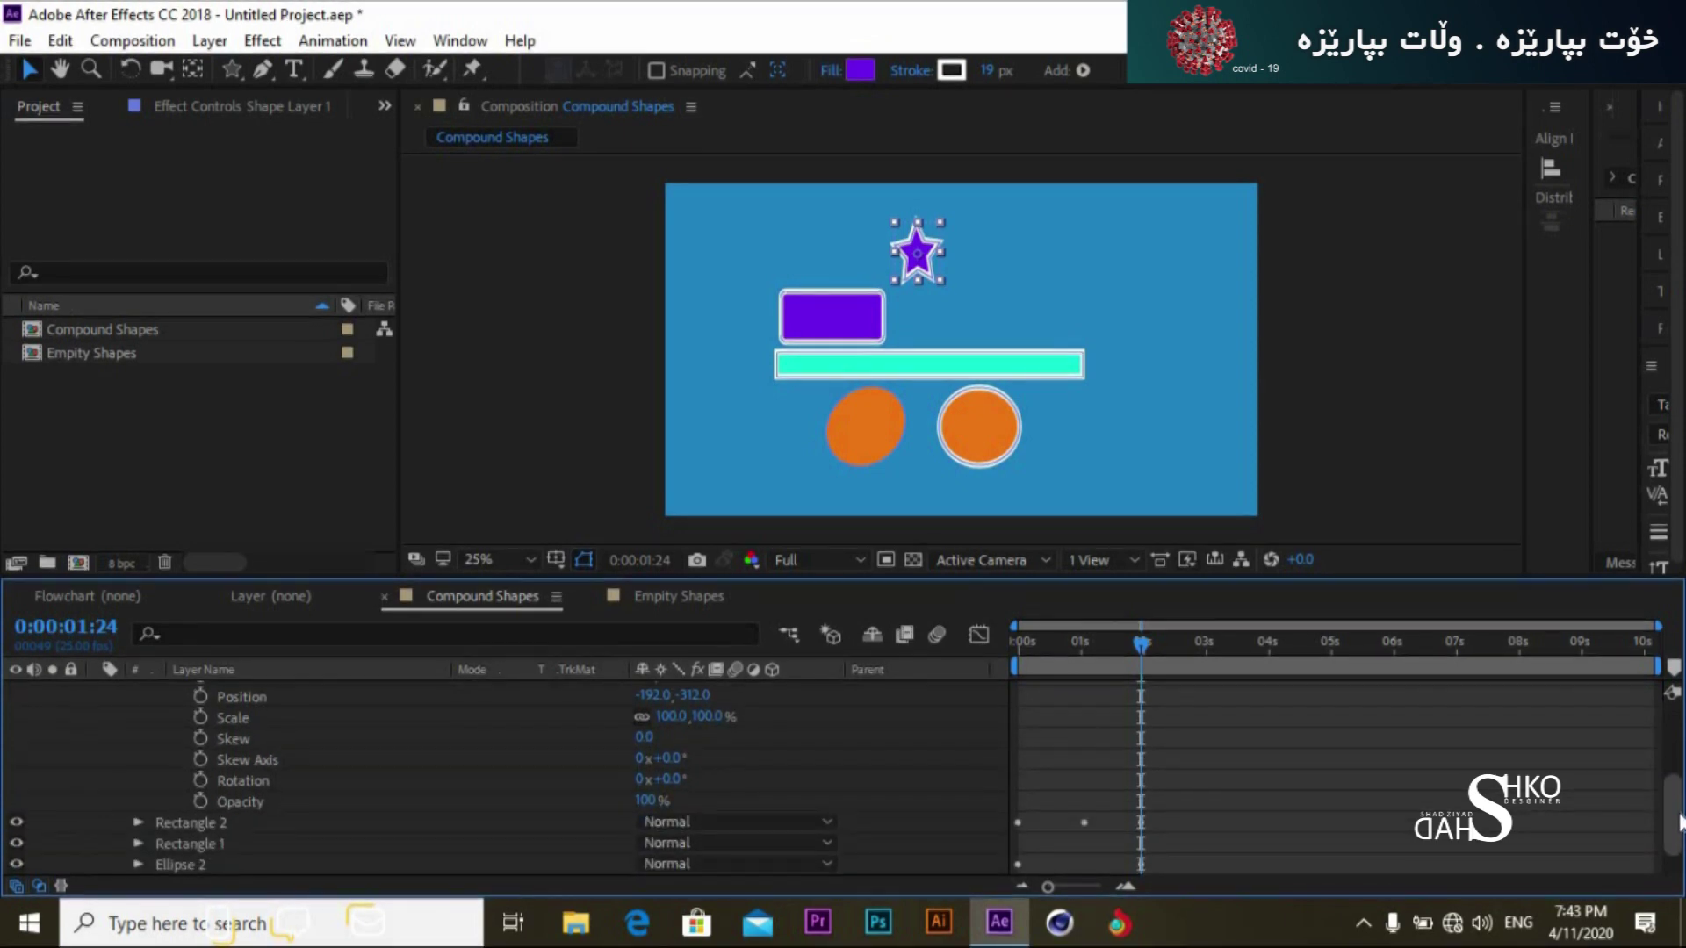
pyautogui.scroll(3, 1680, 817)
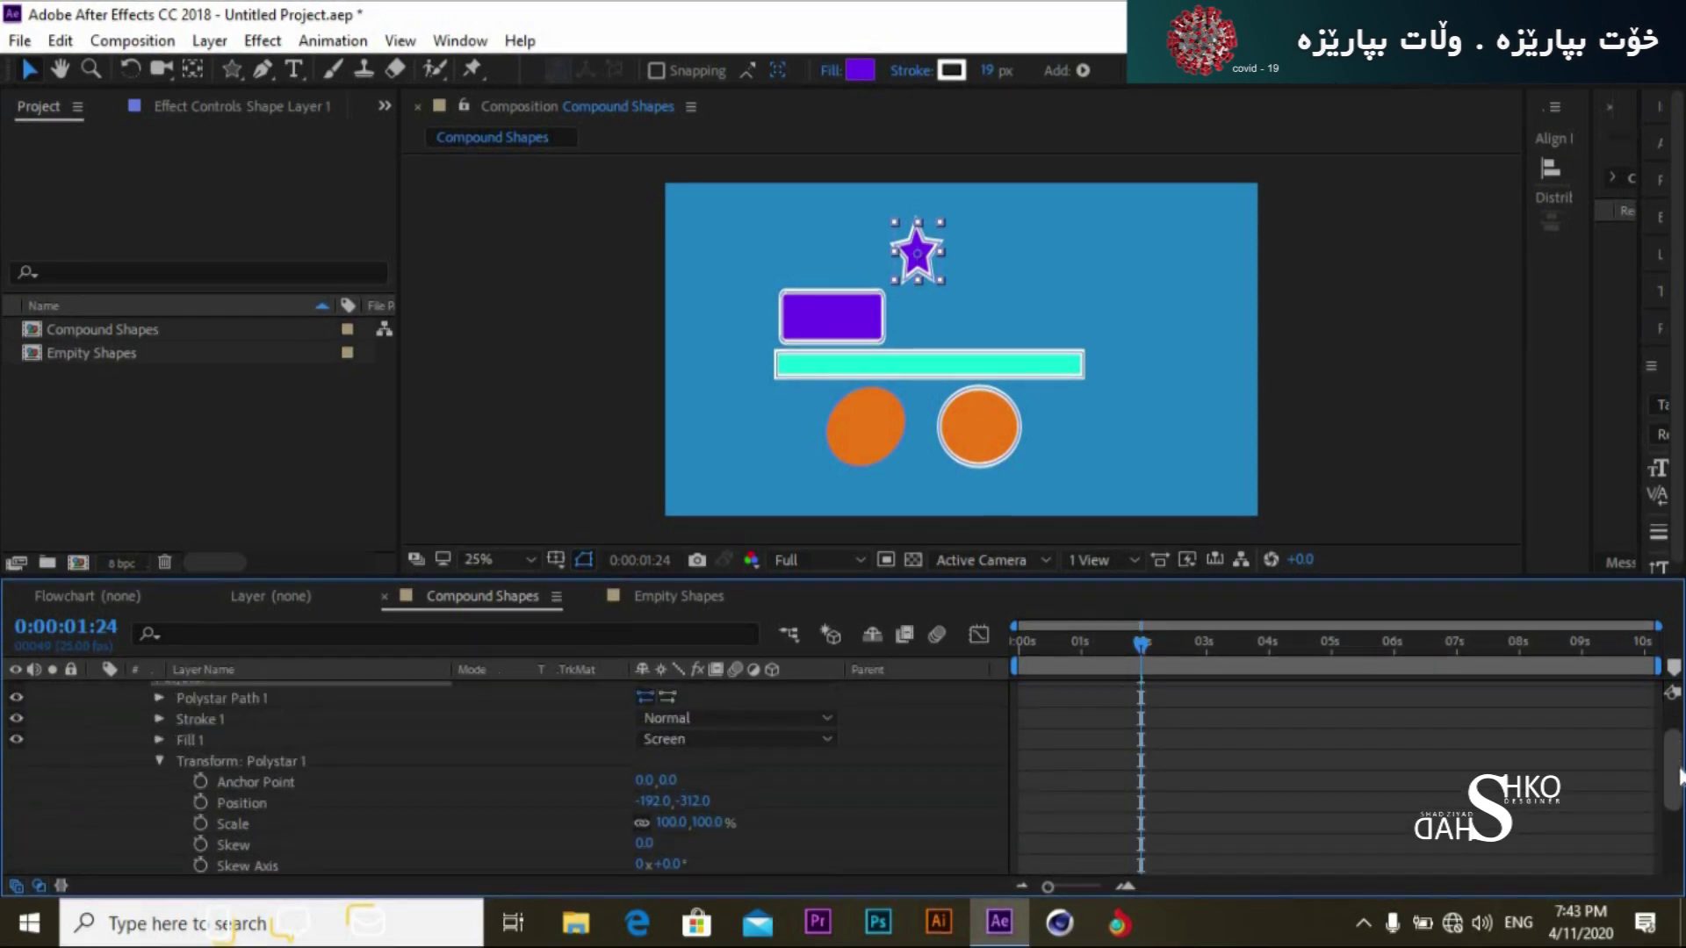
pyautogui.scroll(-1, 1680, 785)
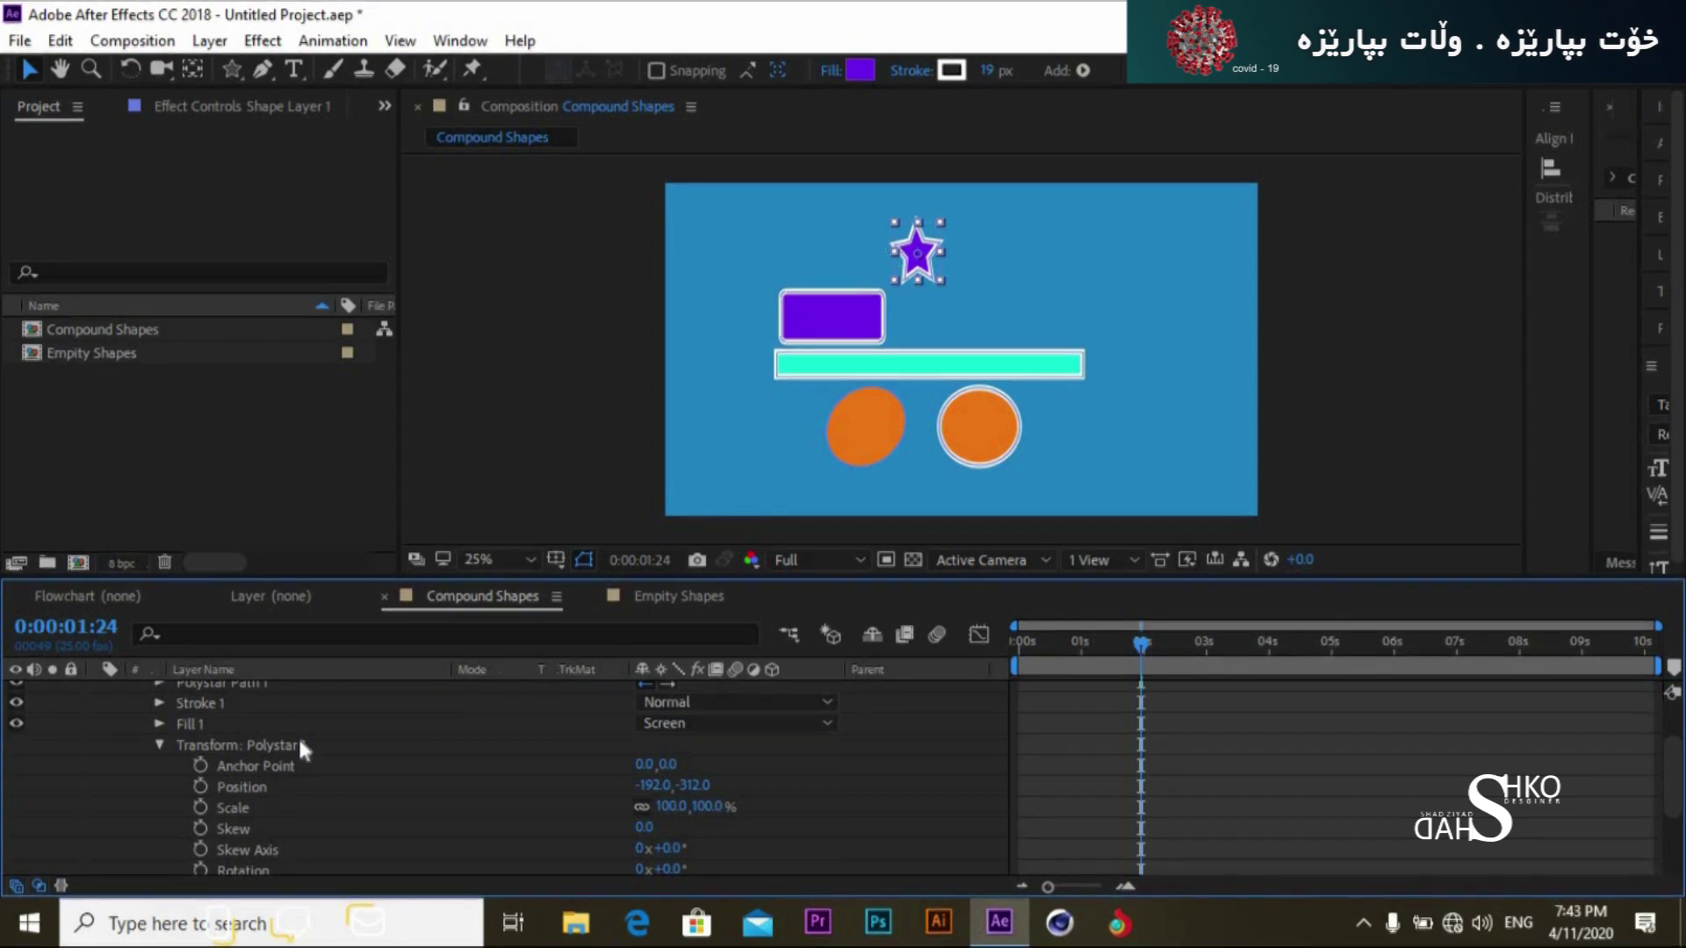
pyautogui.moveTo(1124, 652); pyautogui.dragTo(962, 671)
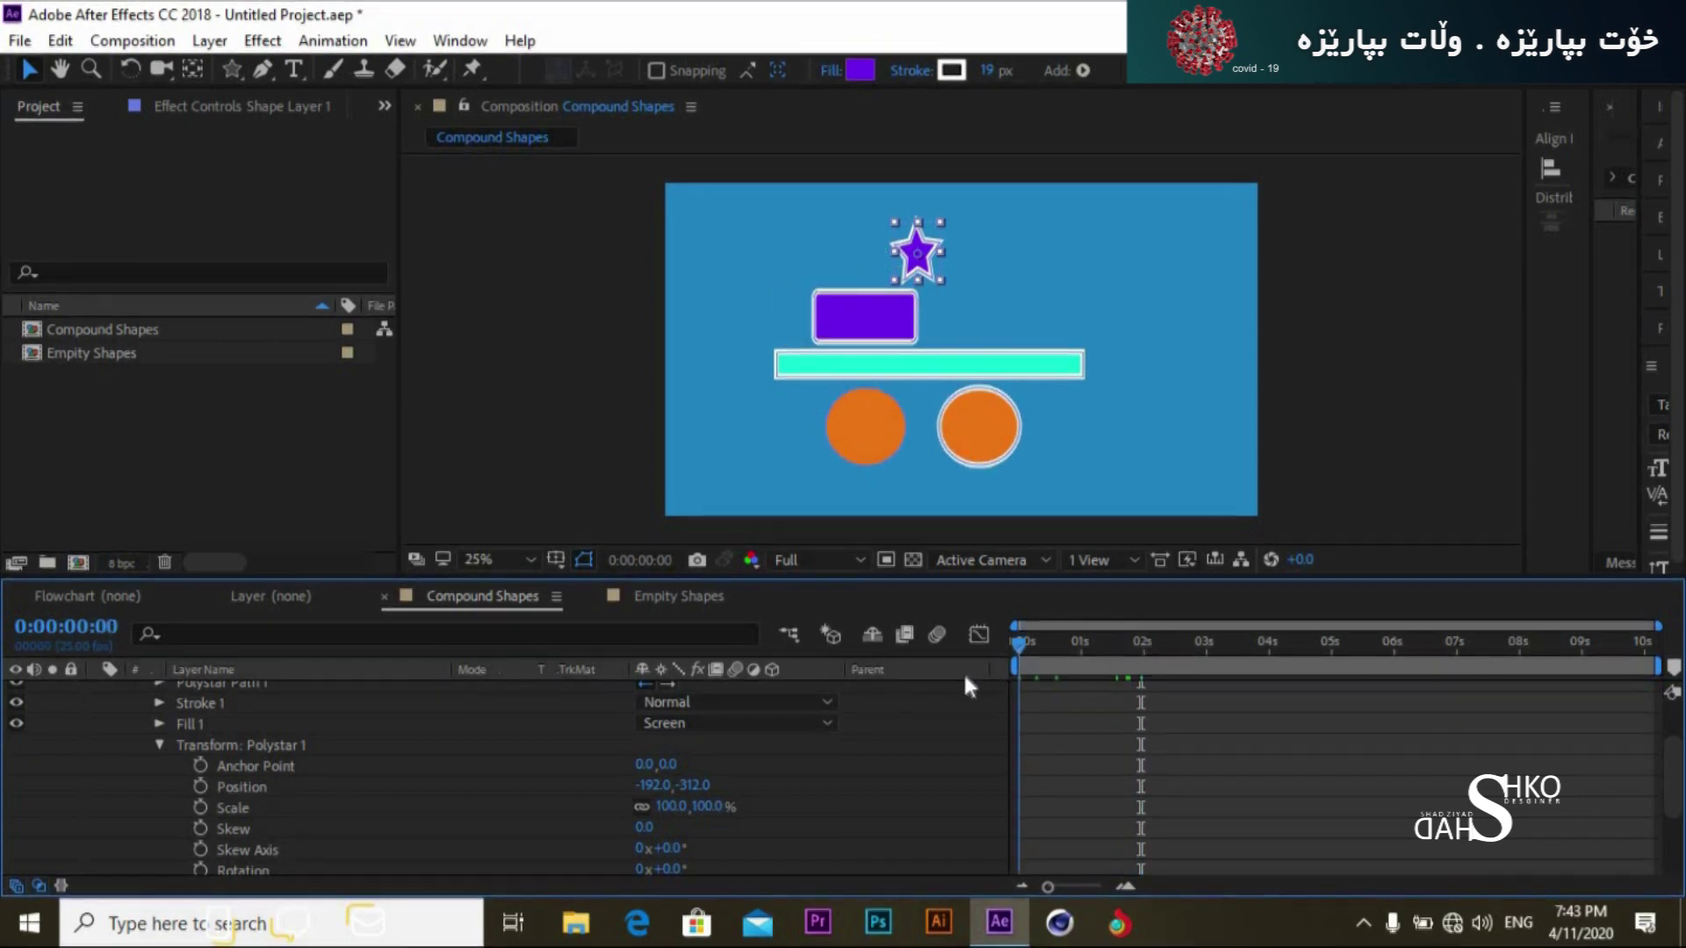
pyautogui.click(201, 784)
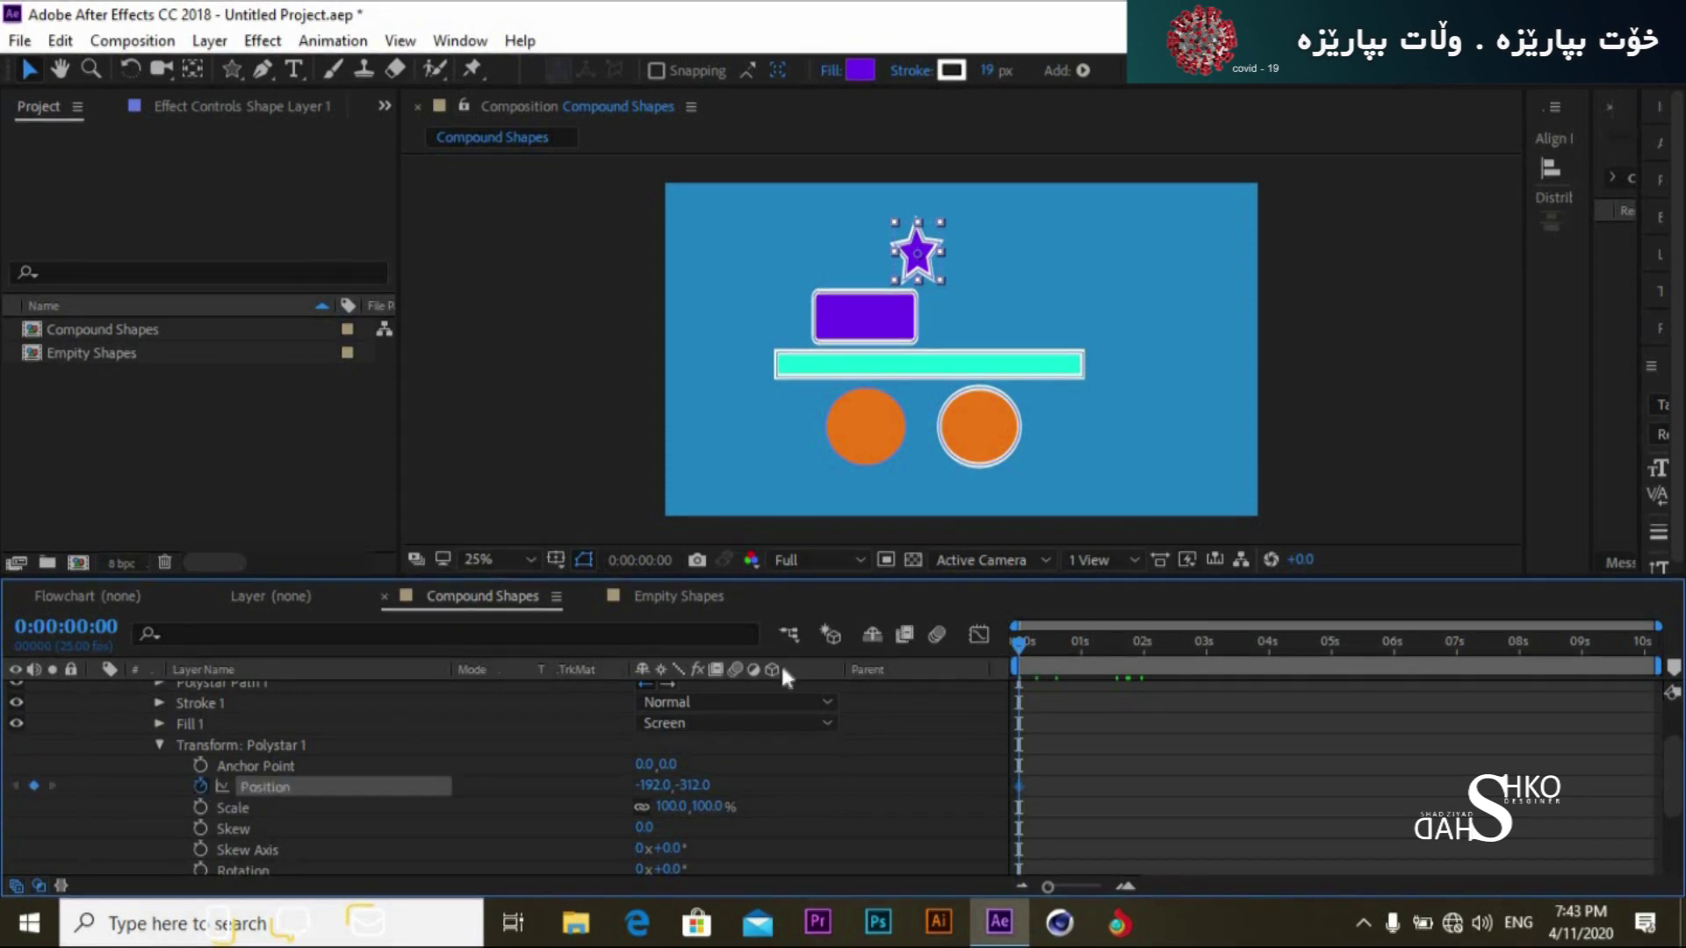
# Step: Add a Position keyframe for Polystar 1 at 0:00:01:00, moving the star to X about -675
pyautogui.click(1024, 642)
pyautogui.moveTo(1070, 648); pyautogui.dragTo(1085, 643)
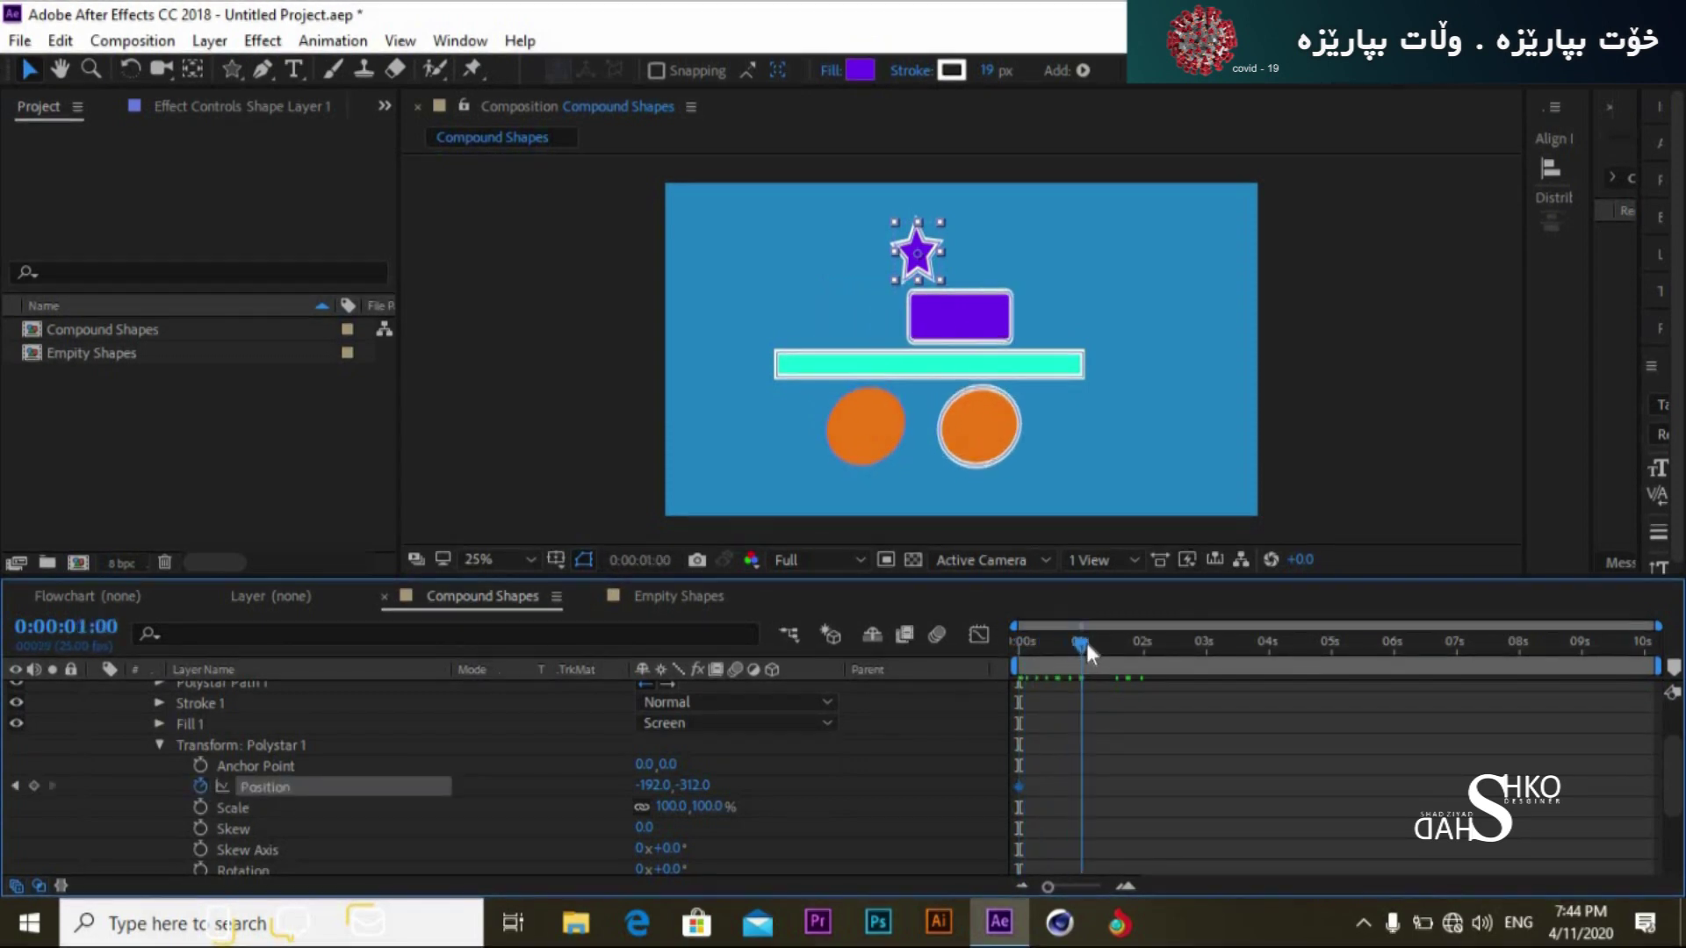
pyautogui.moveTo(578, 784); pyautogui.dragTo(524, 782)
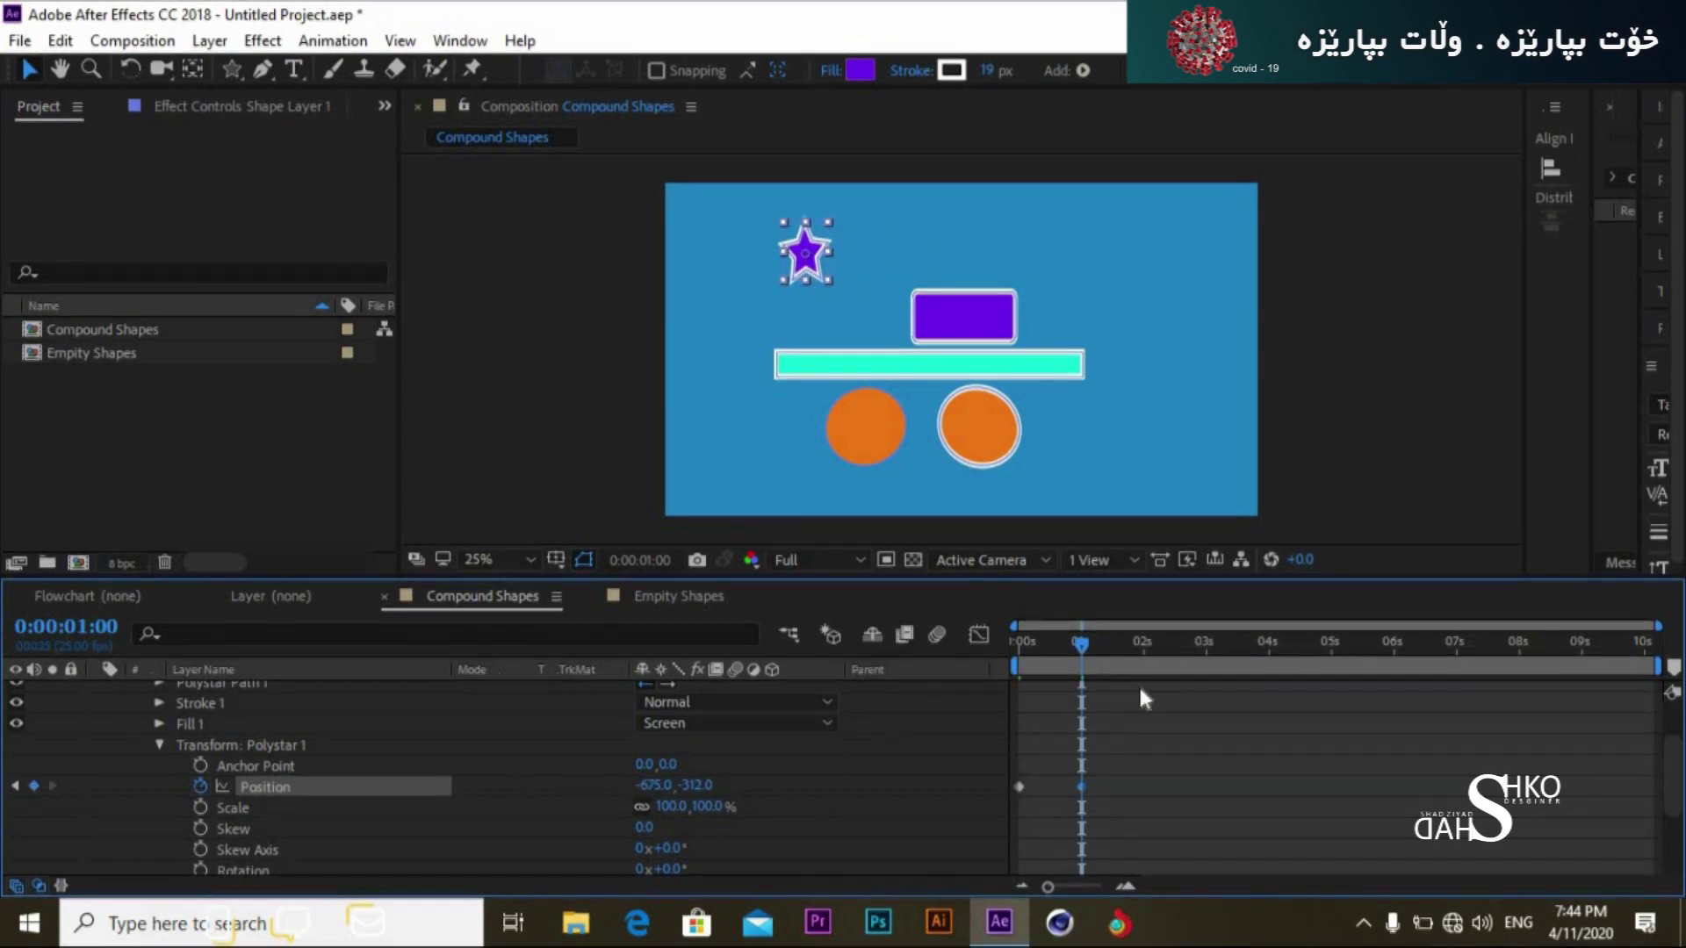
# Step: Add a Position keyframe for Polystar 1 at 0:00:02:00, moving the star over the long bar's right half, and collapse its transform
pyautogui.moveTo(1083, 650); pyautogui.dragTo(1147, 652)
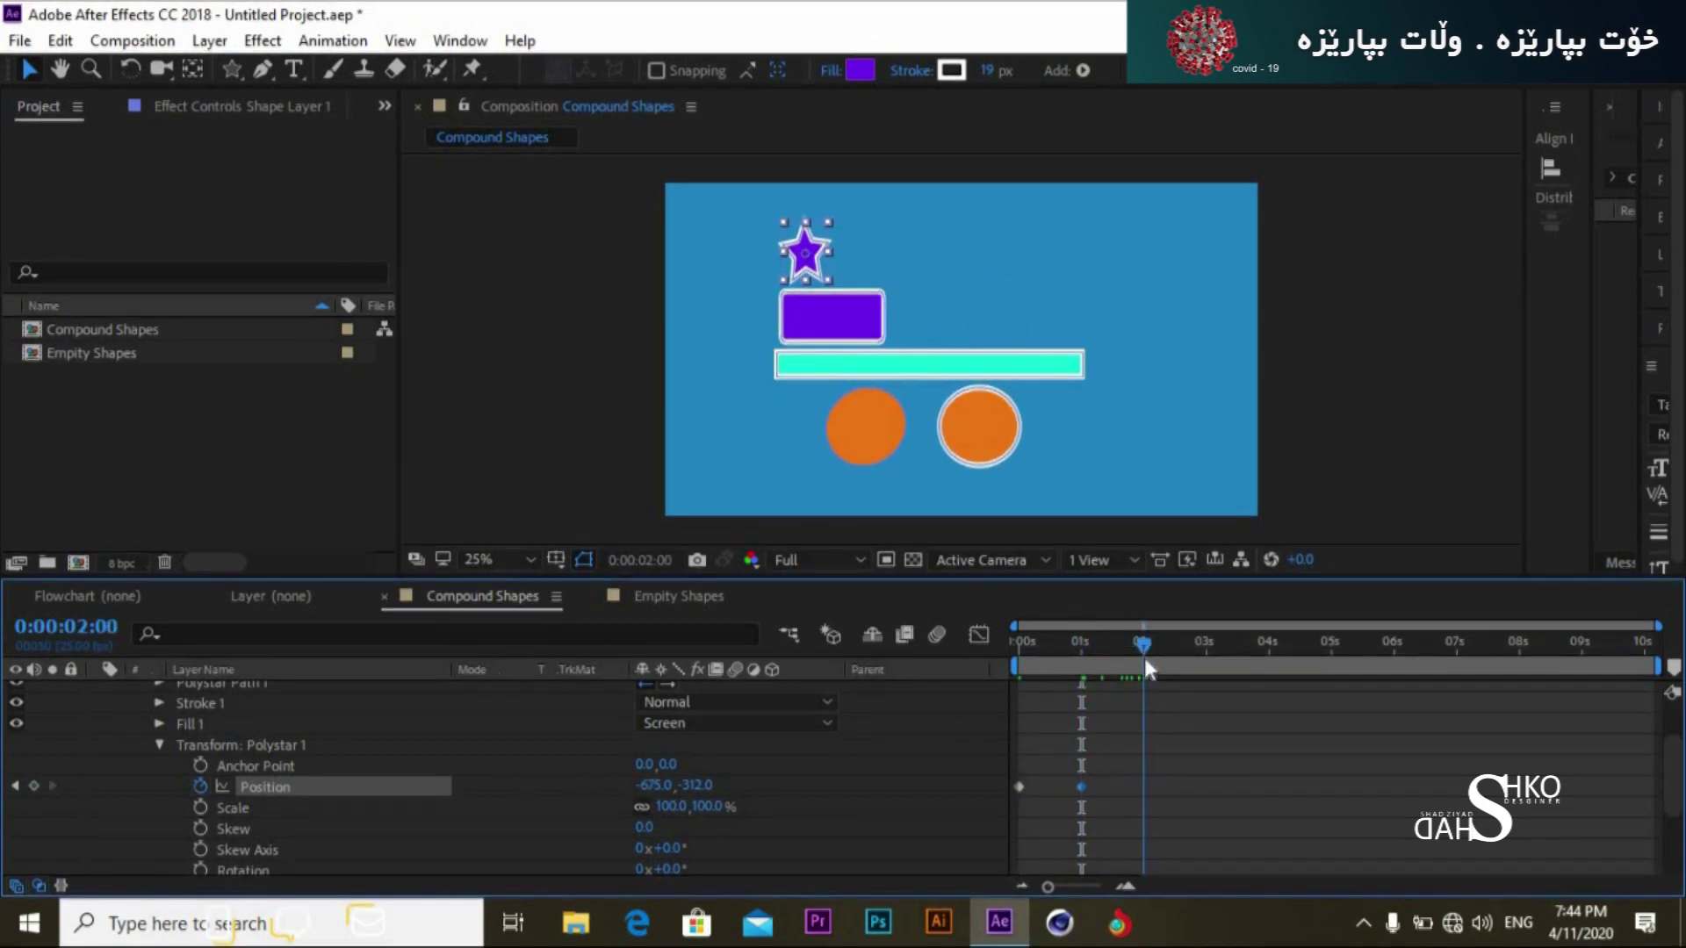
pyautogui.moveTo(654, 784); pyautogui.dragTo(752, 788)
pyautogui.click(159, 745)
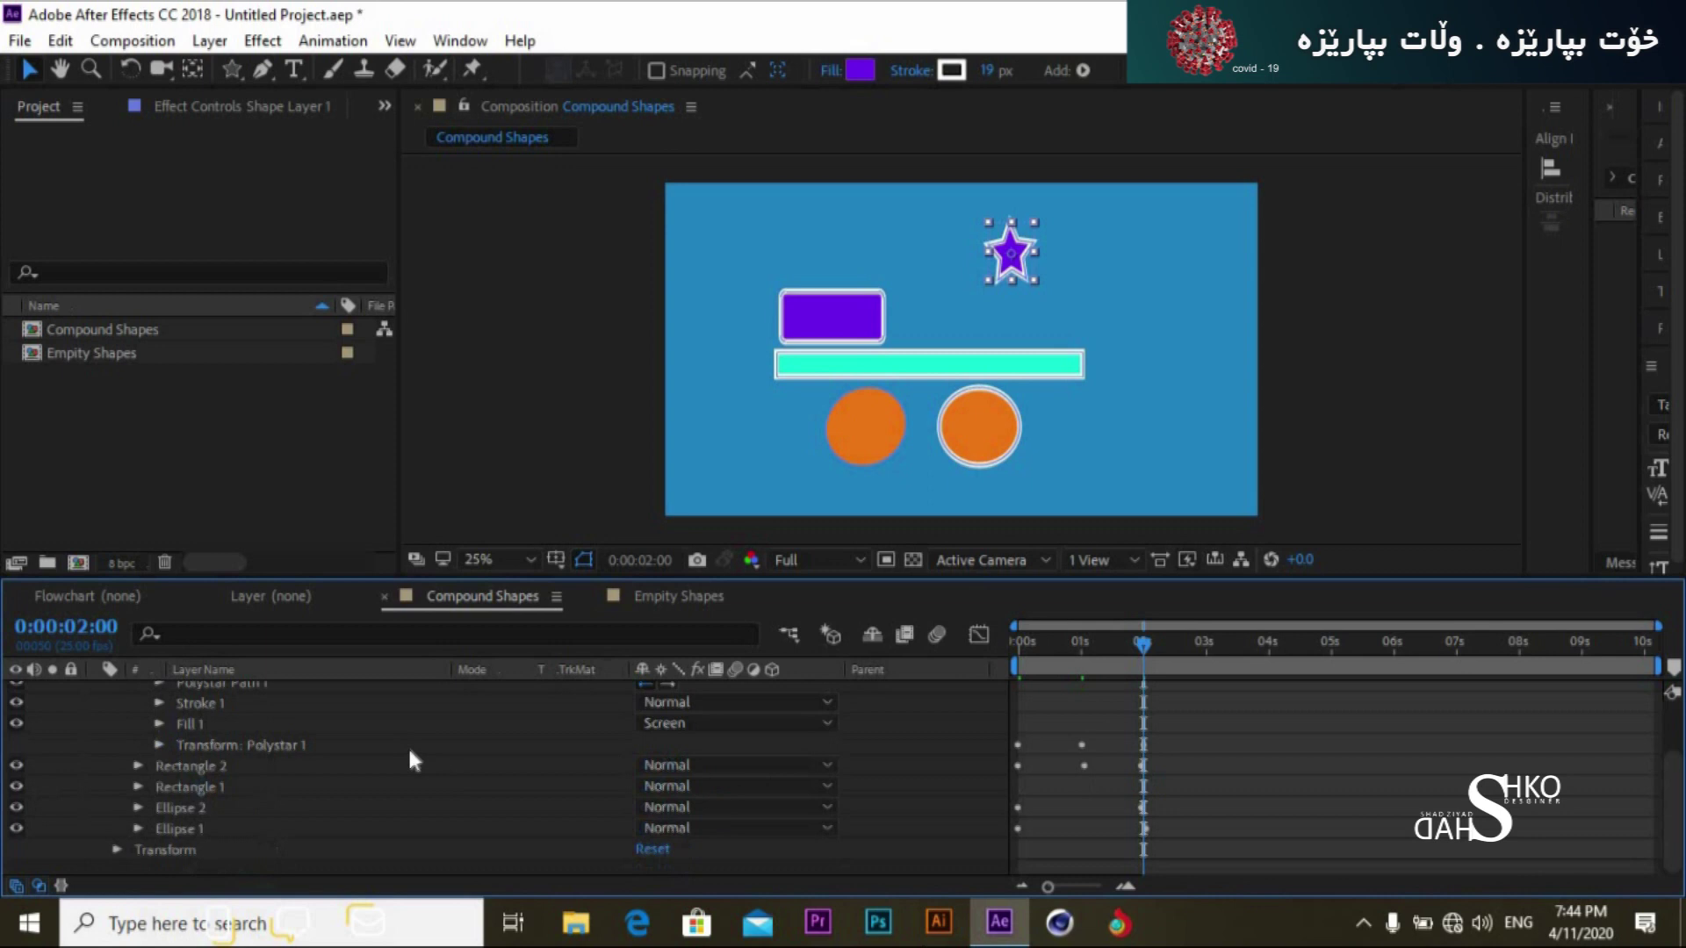
# Step: Collapse Shape Layer 1 and preview the animation of its shape groups from the start of the composition
pyautogui.scroll(3, 703, 672)
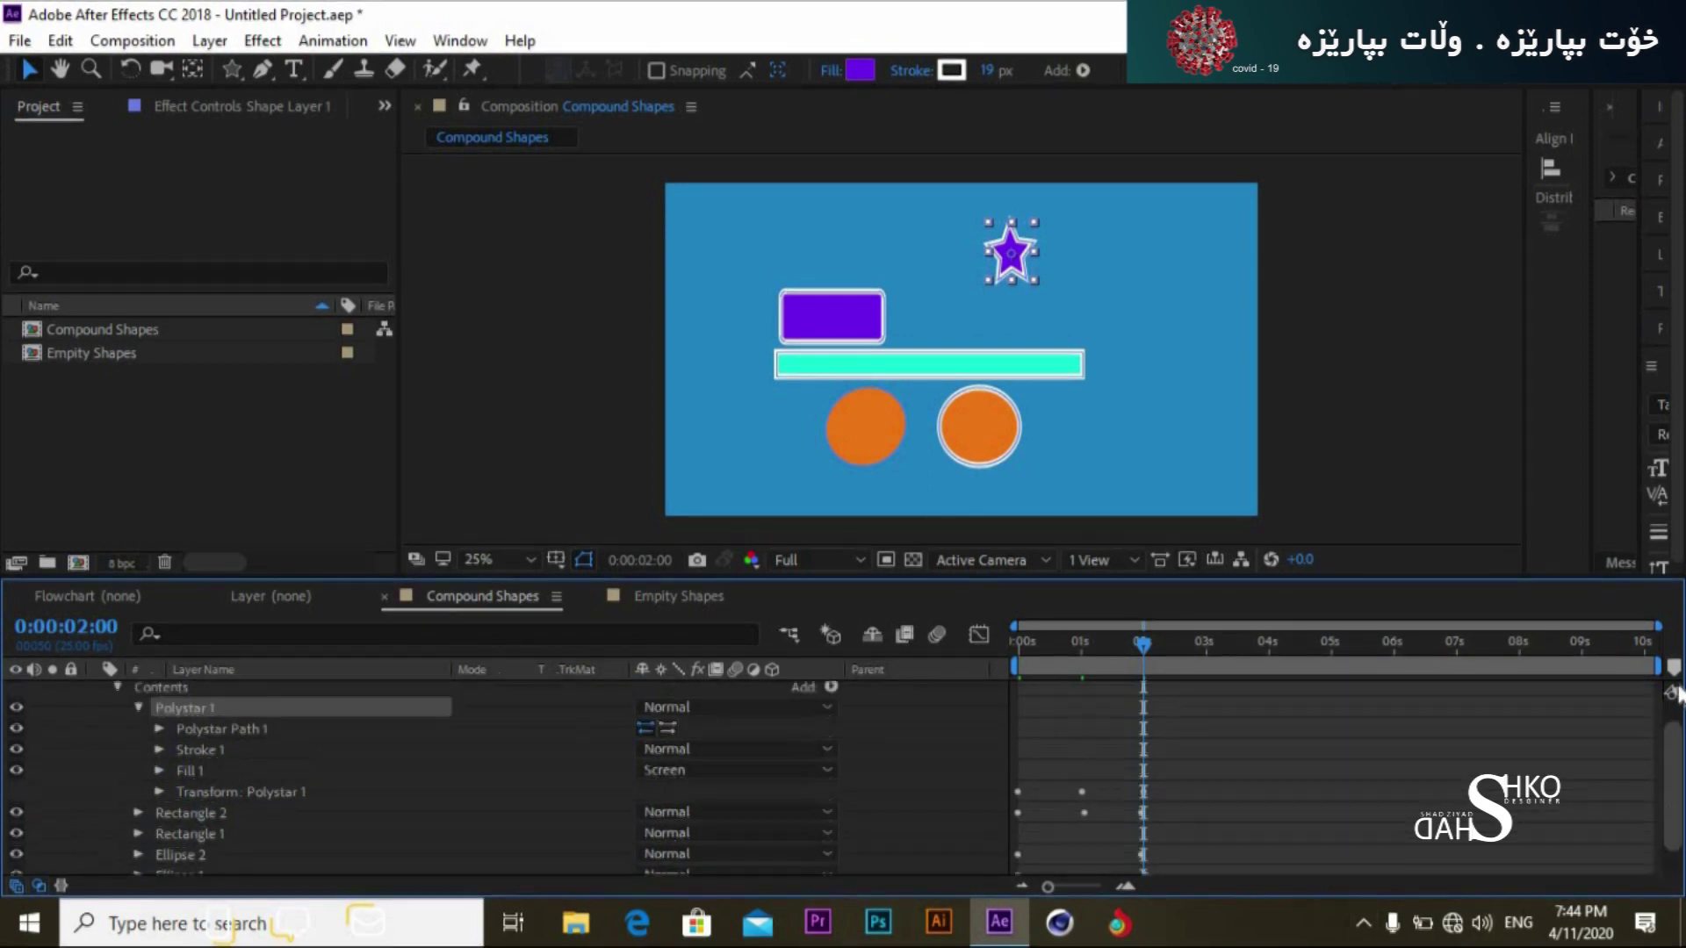
pyautogui.click(96, 691)
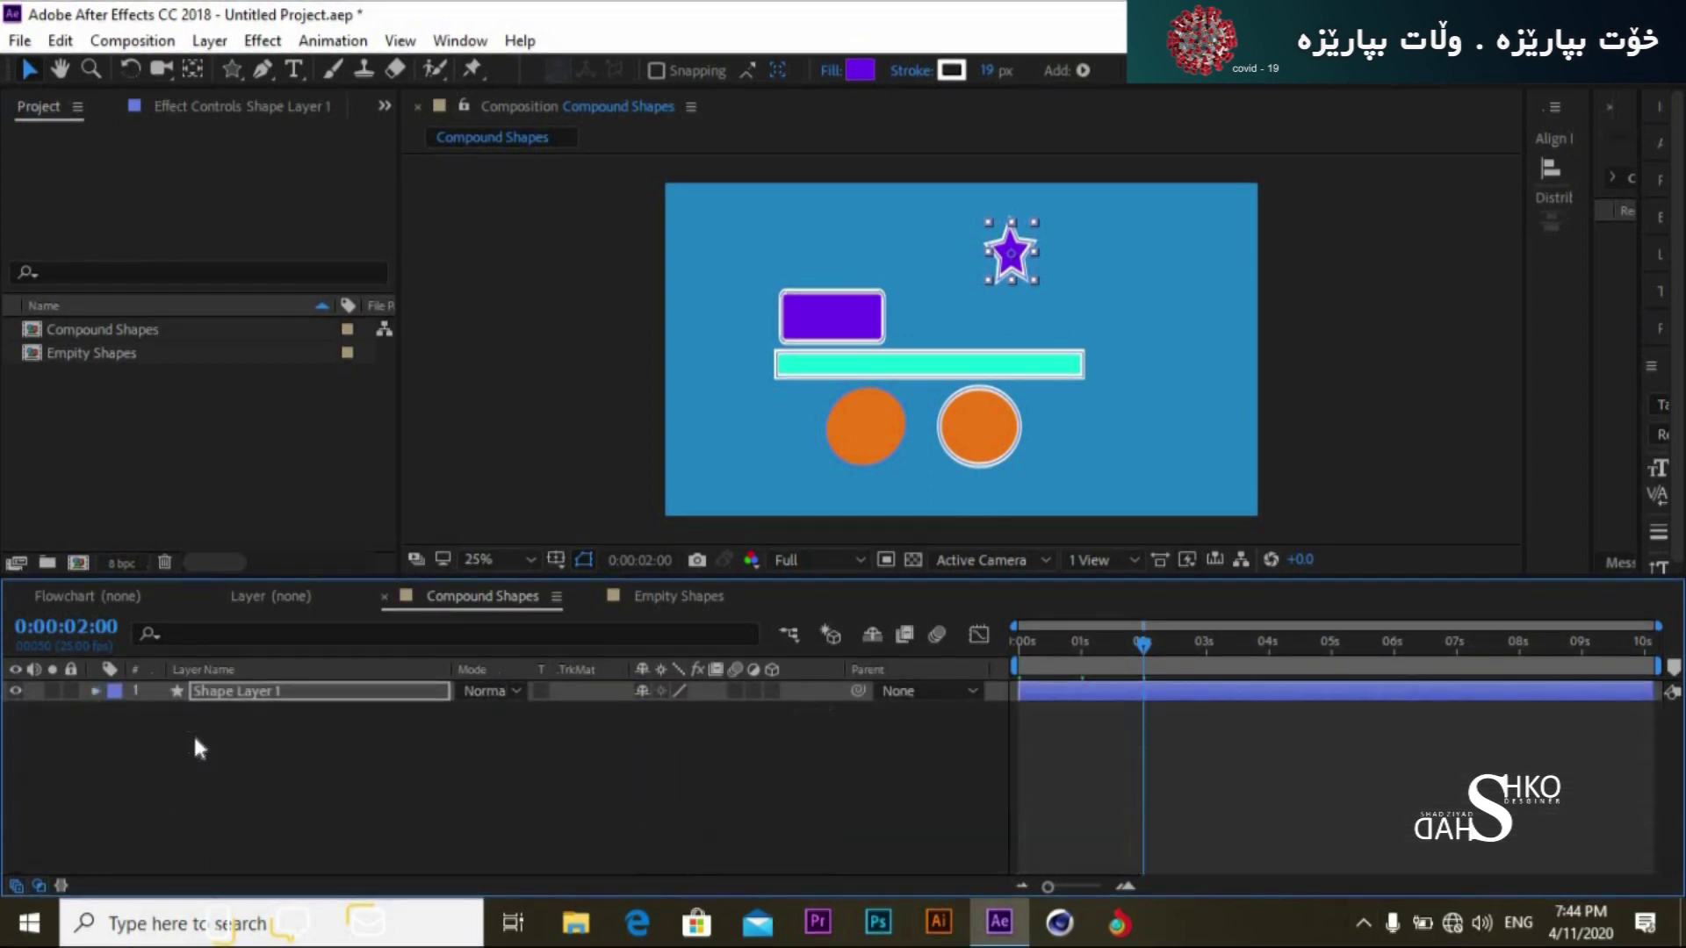
pyautogui.click(390, 815)
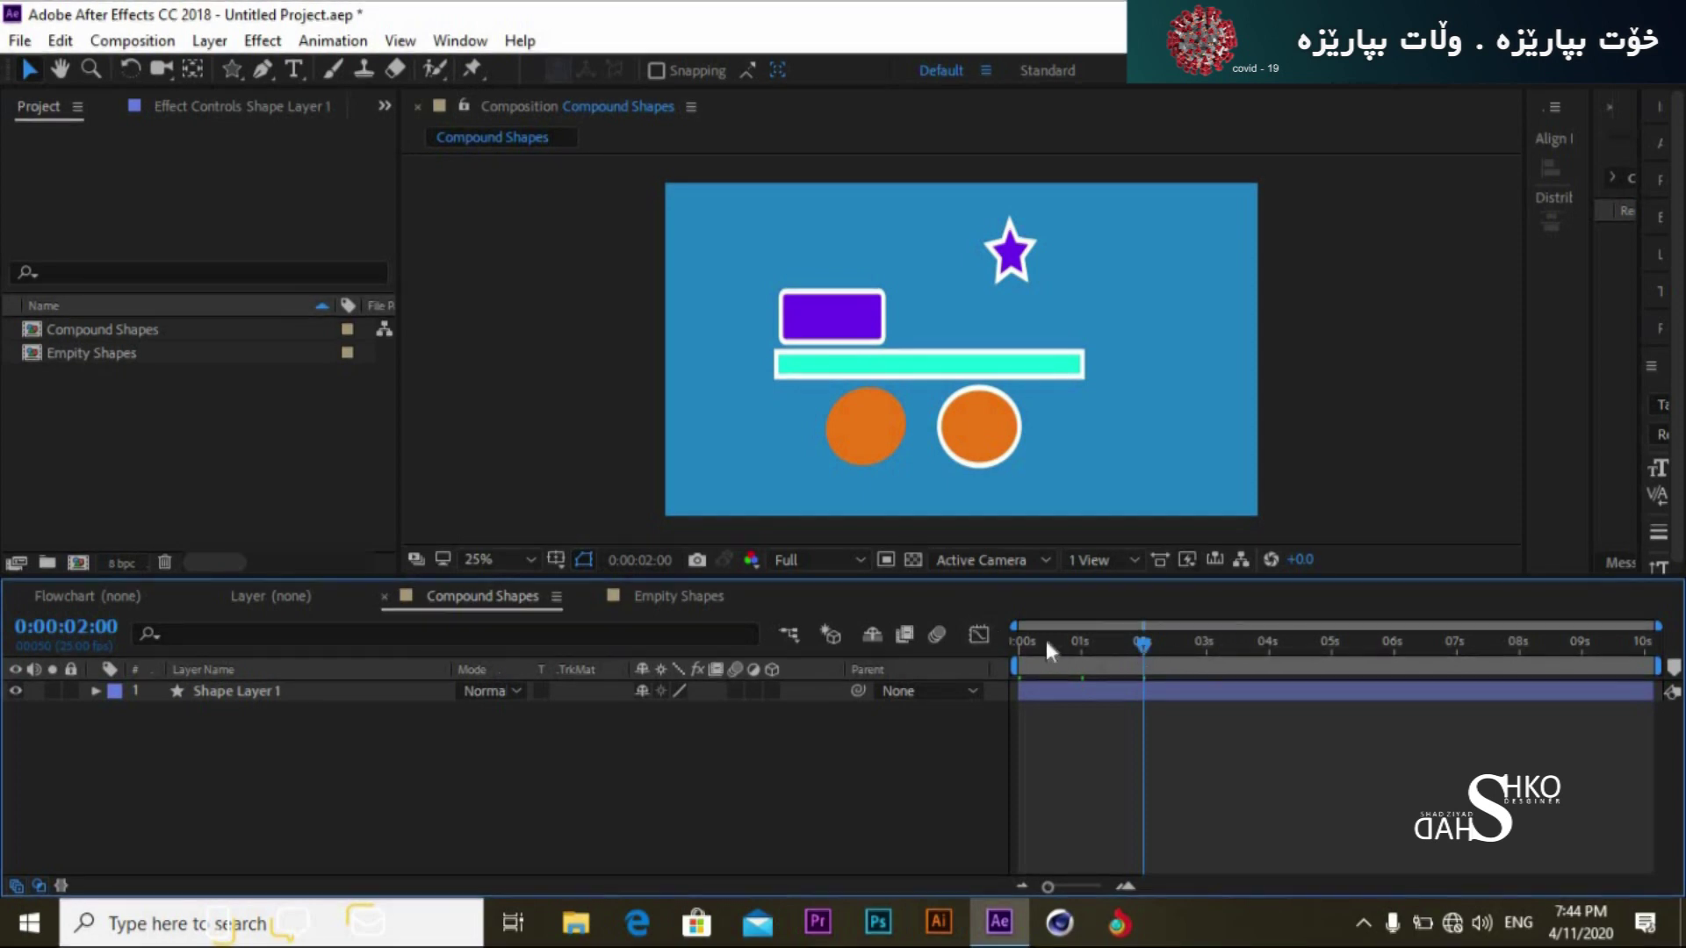
pyautogui.press('space')
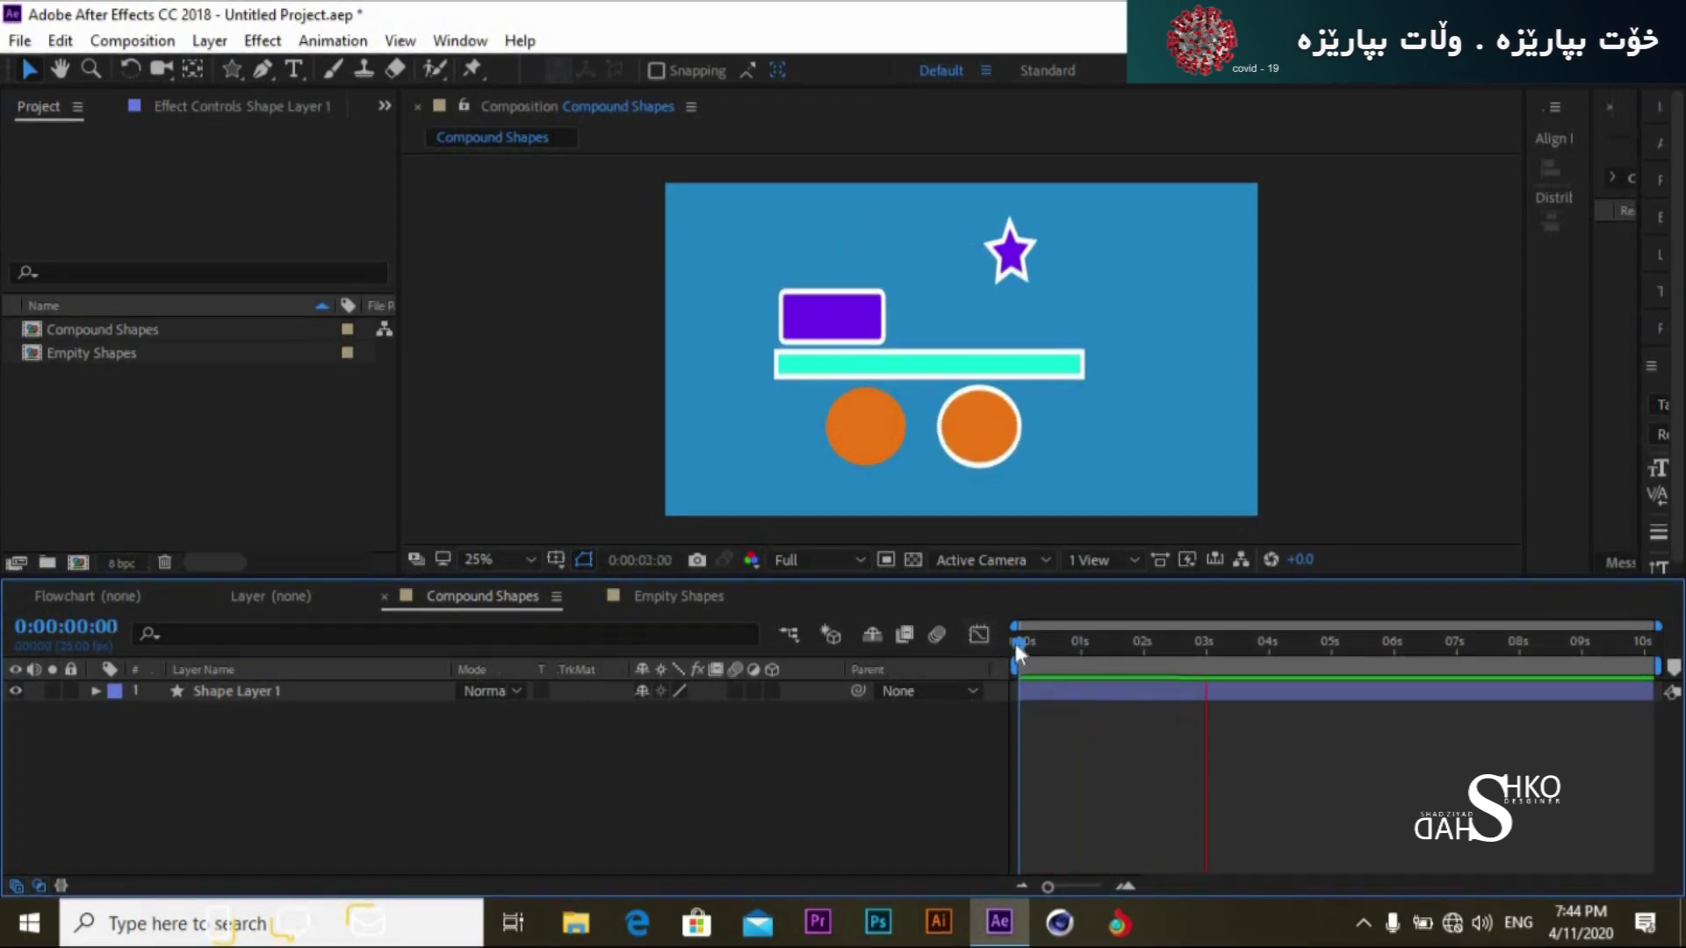
pyautogui.moveTo(1019, 645); pyautogui.dragTo(1067, 655)
pyautogui.press('space')
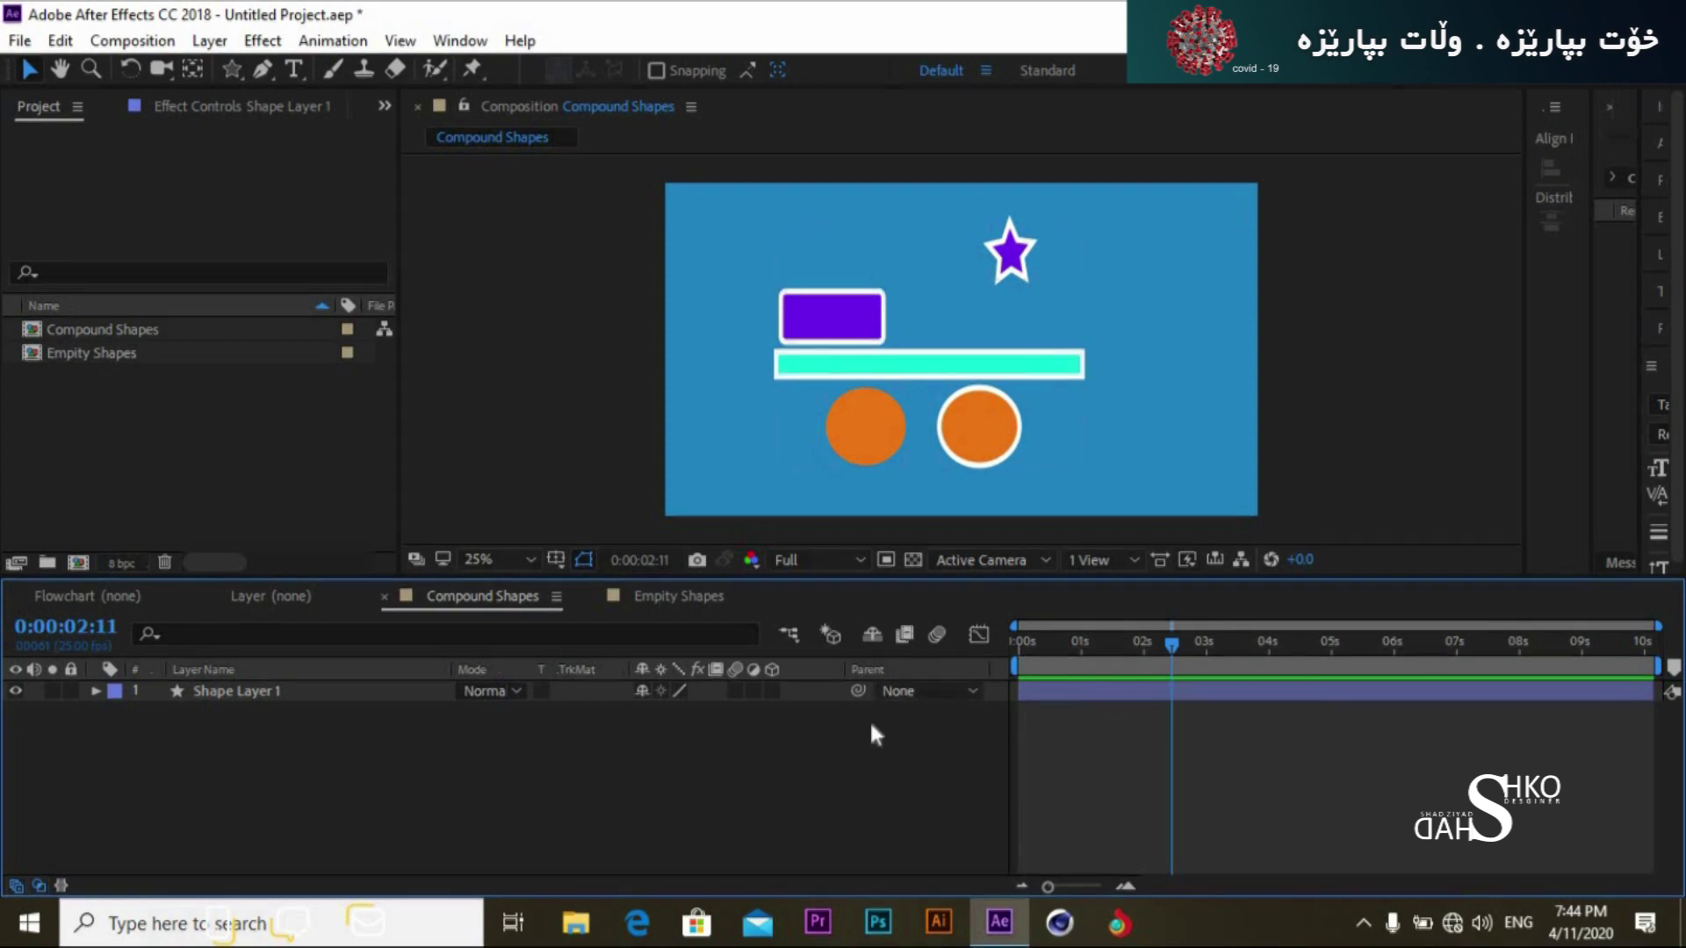
pyautogui.click(1015, 651)
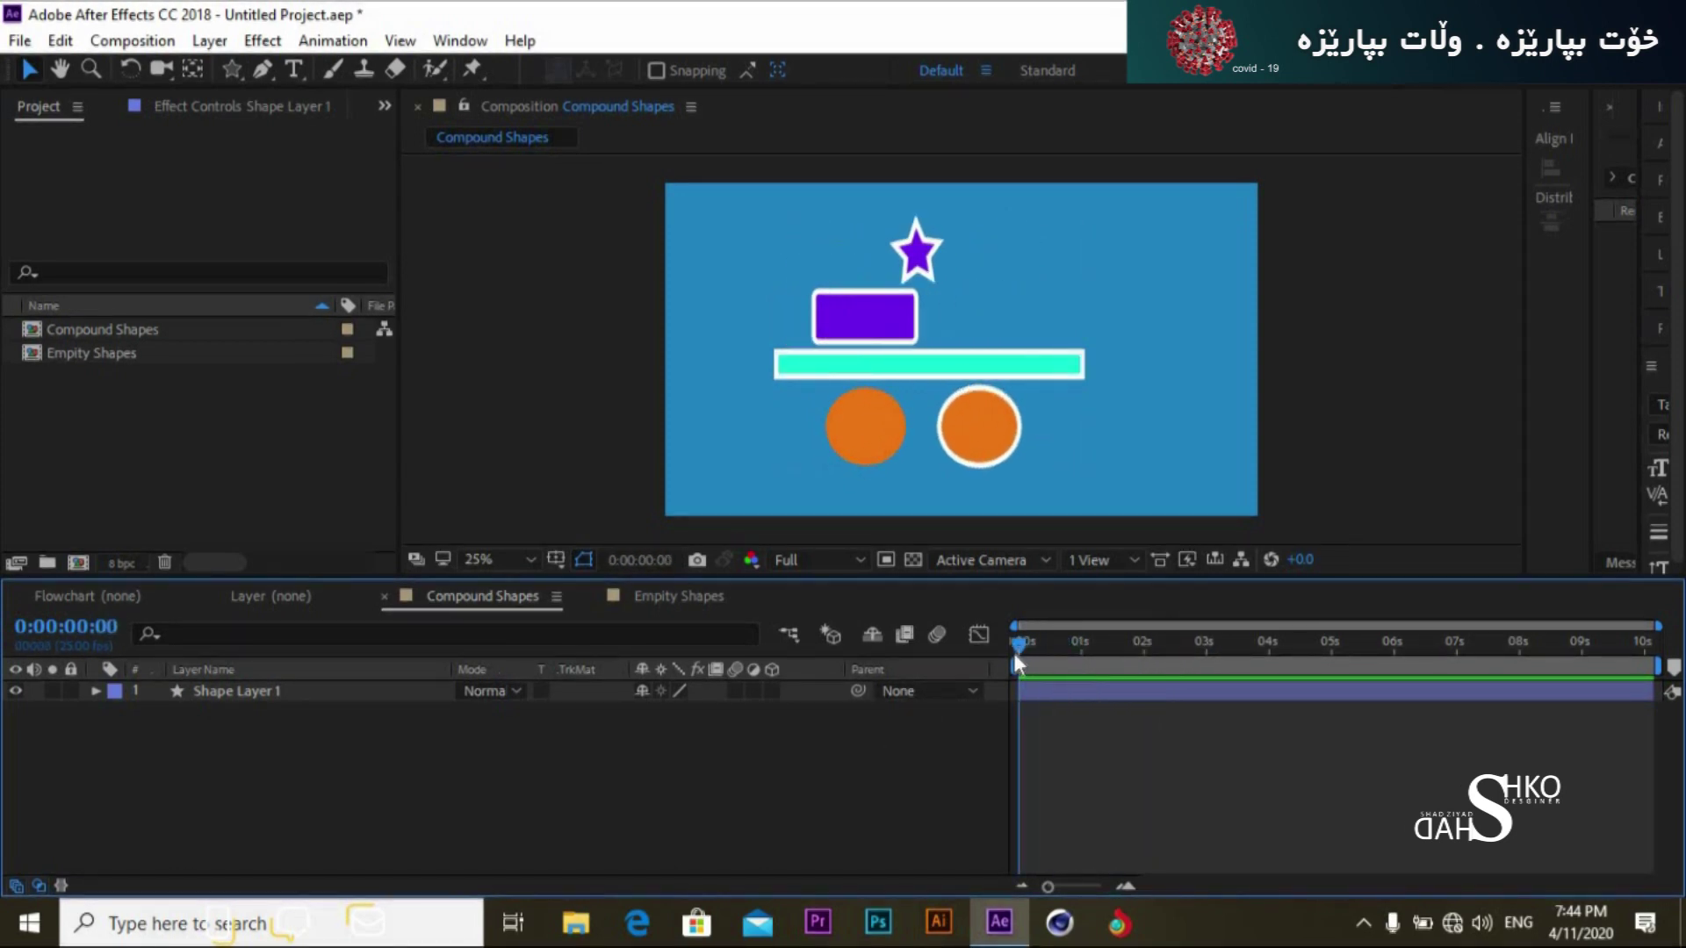
pyautogui.press('space')
pyautogui.press('space')
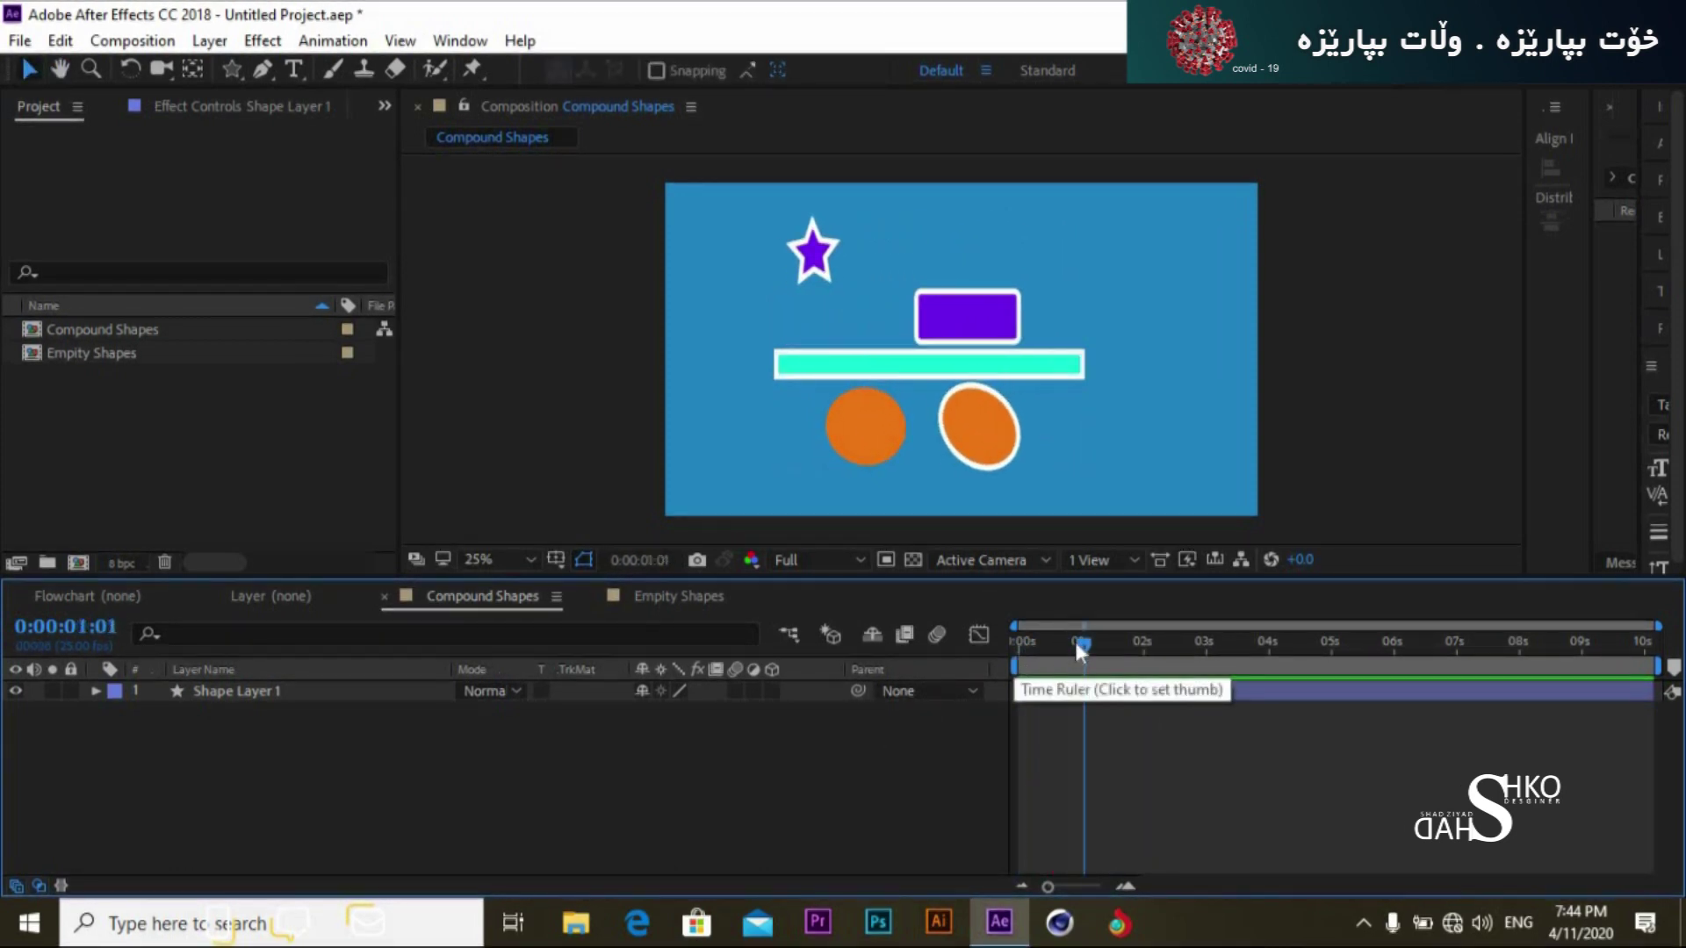
# Step: Create a Position keyframe of 600, 516 for the whole Shape Layer 1 and place it at 0:00:00:02
pyautogui.click(335, 693)
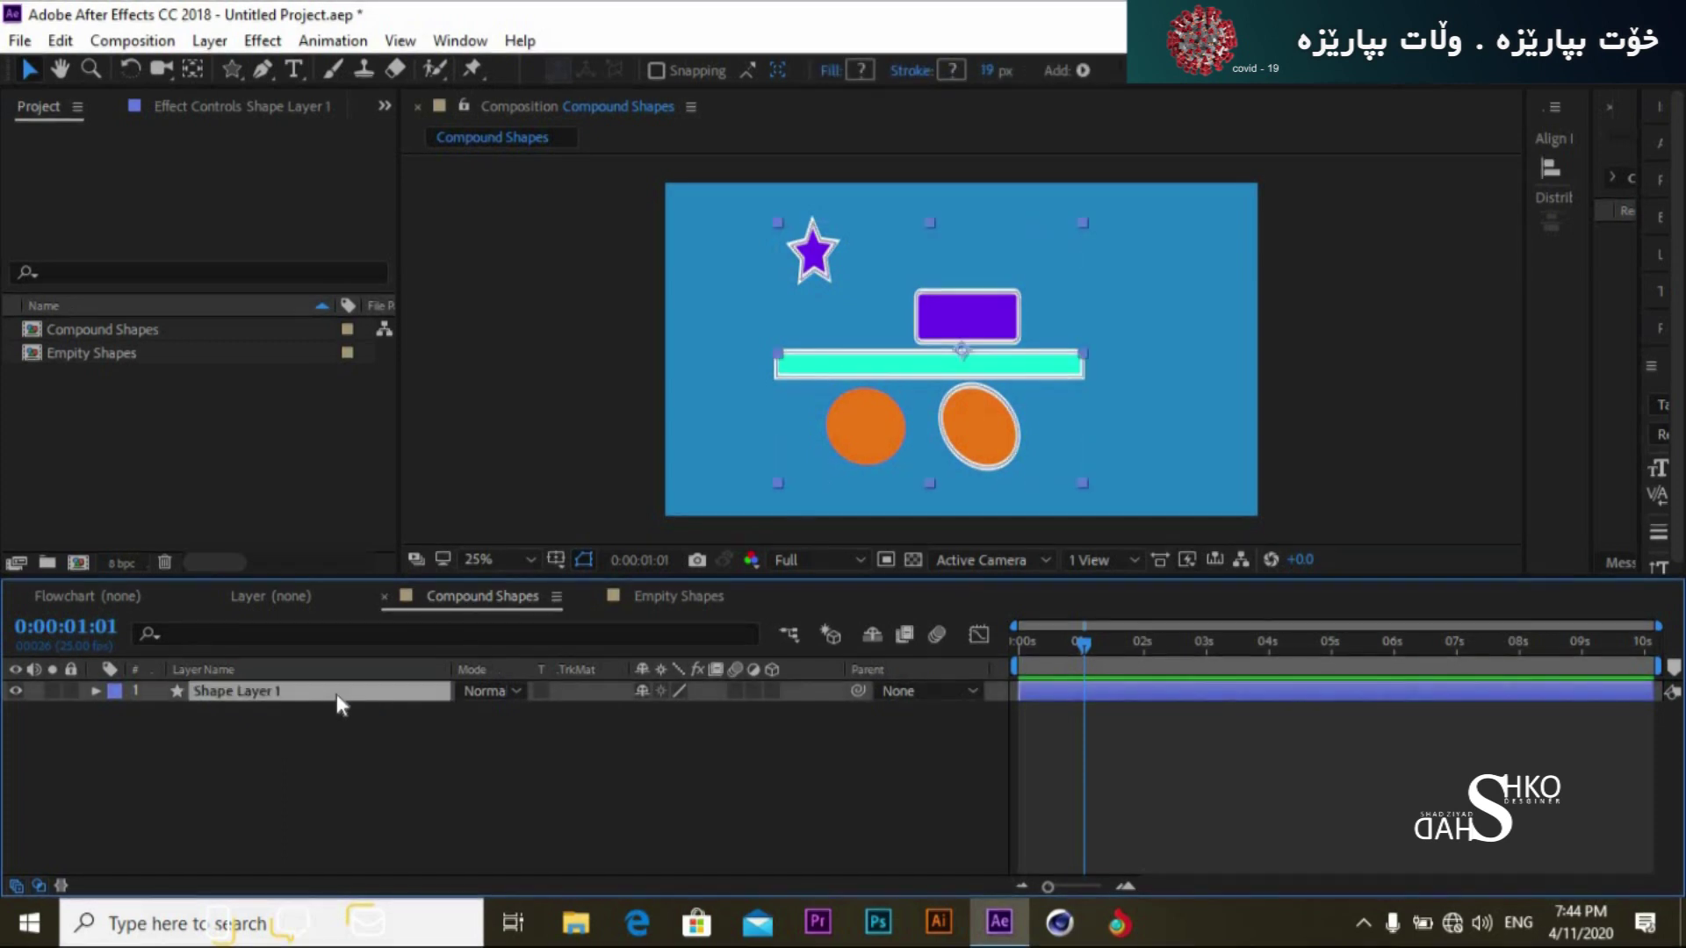
pyautogui.press('p')
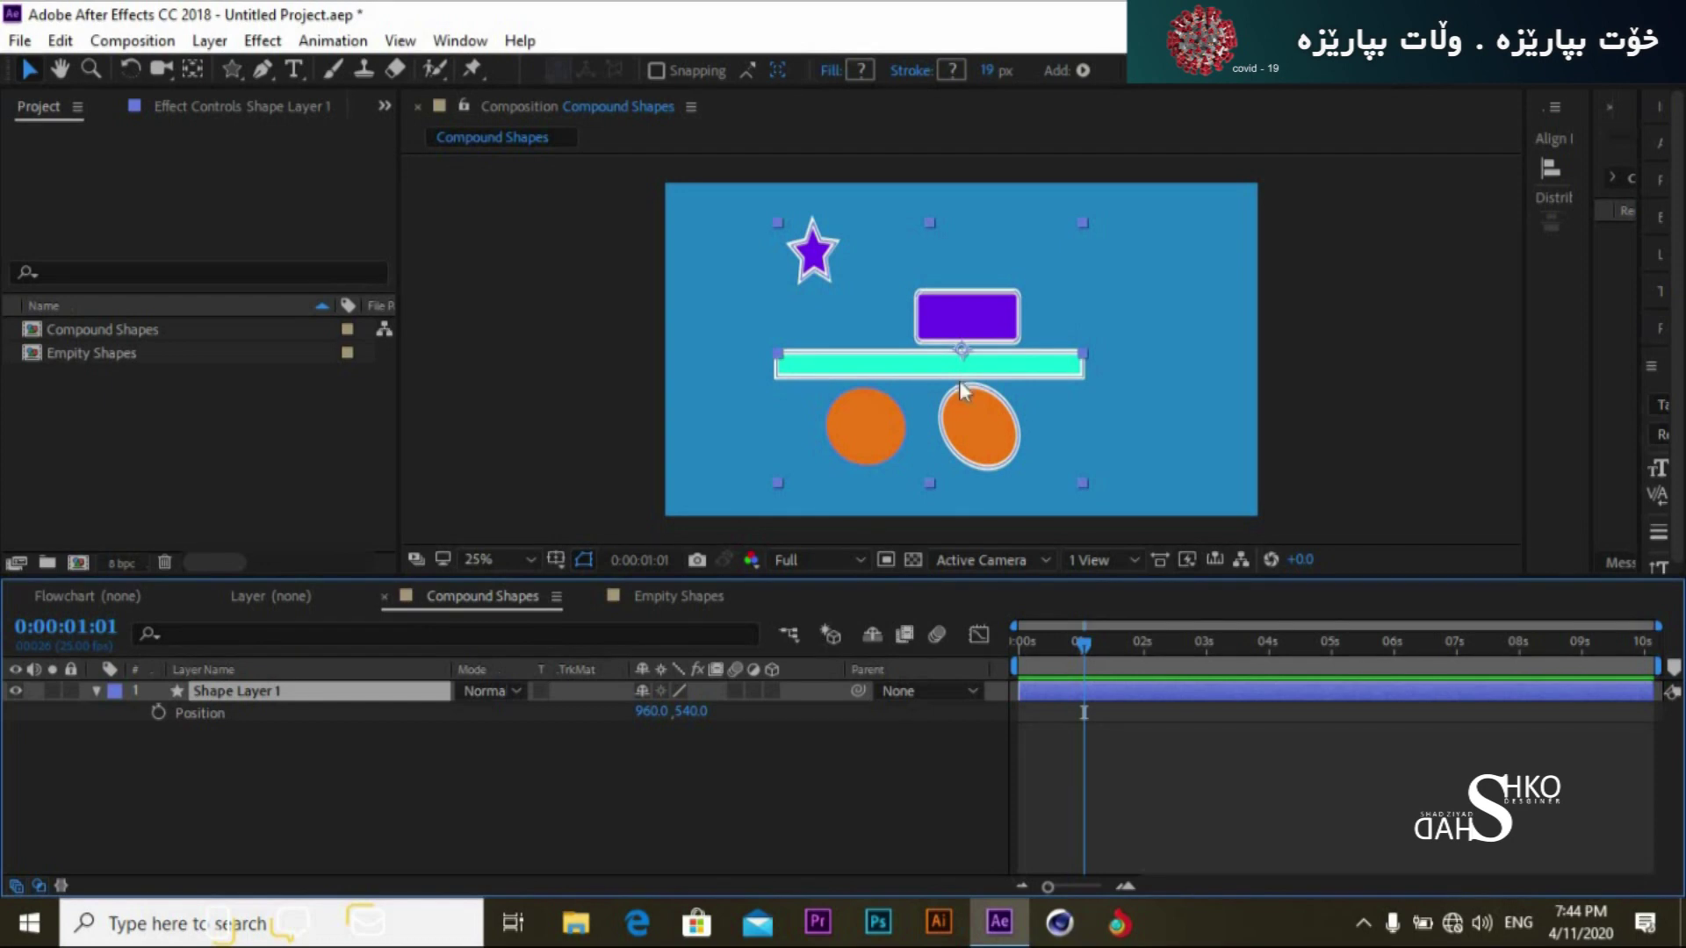
pyautogui.moveTo(929, 382)
pyautogui.mouseDown()
pyautogui.moveTo(848, 365)
pyautogui.moveTo(931, 379)
pyautogui.mouseUp()
pyautogui.click(158, 713)
pyautogui.click(909, 355)
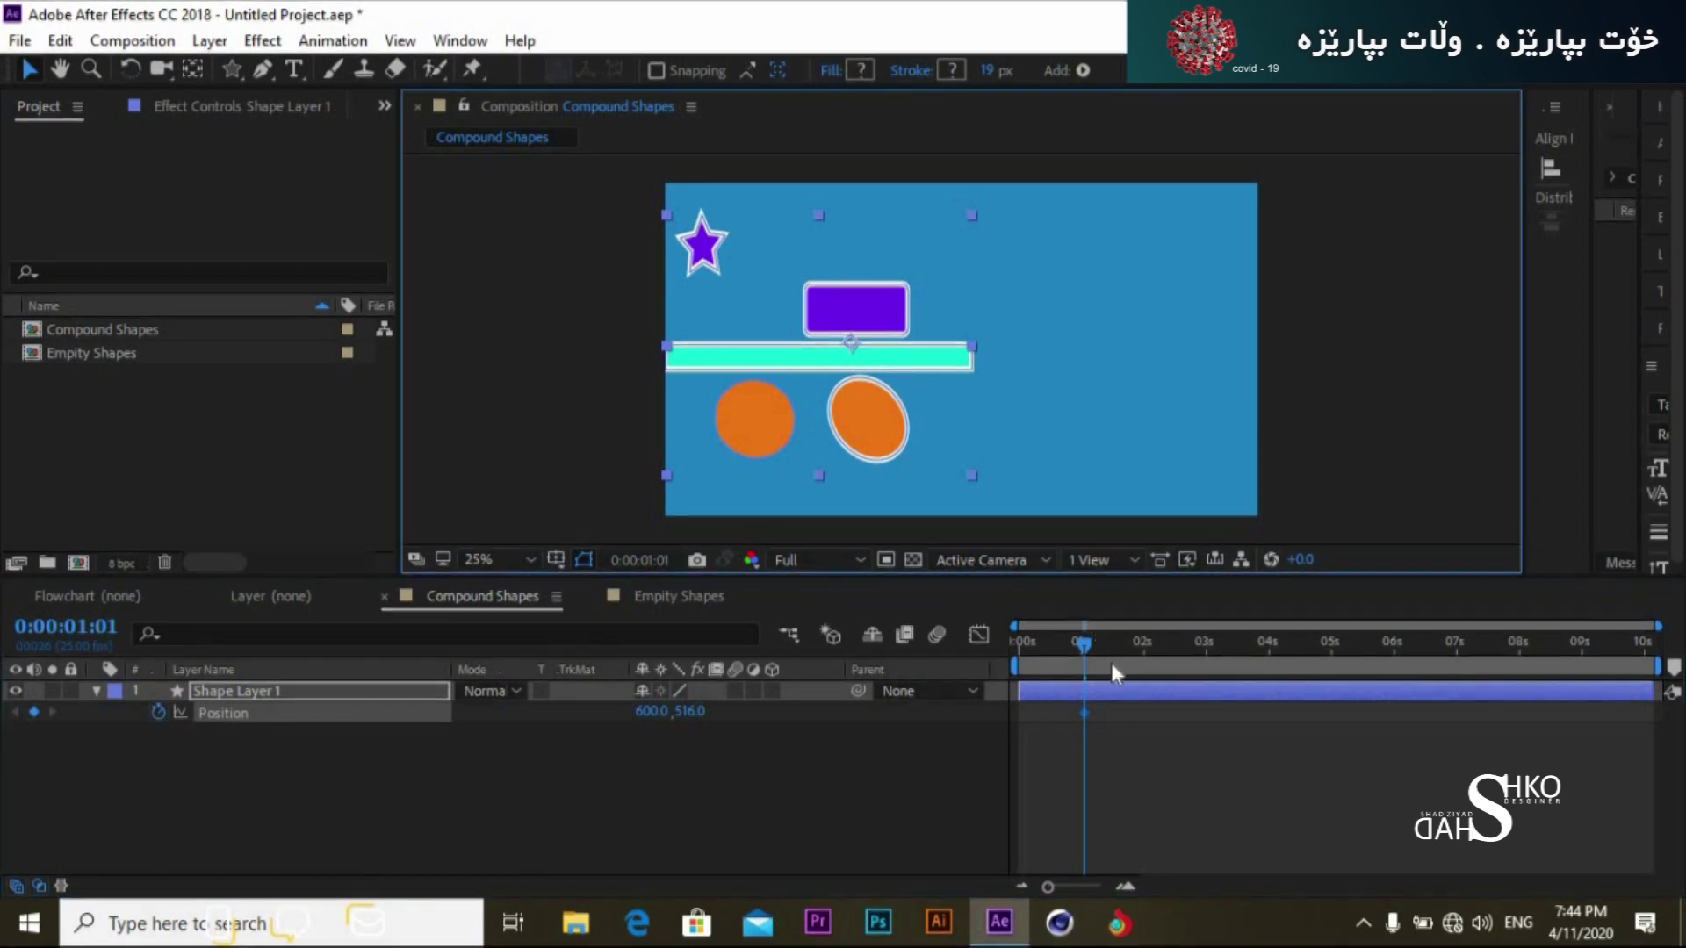
pyautogui.moveTo(1082, 713); pyautogui.dragTo(1023, 712)
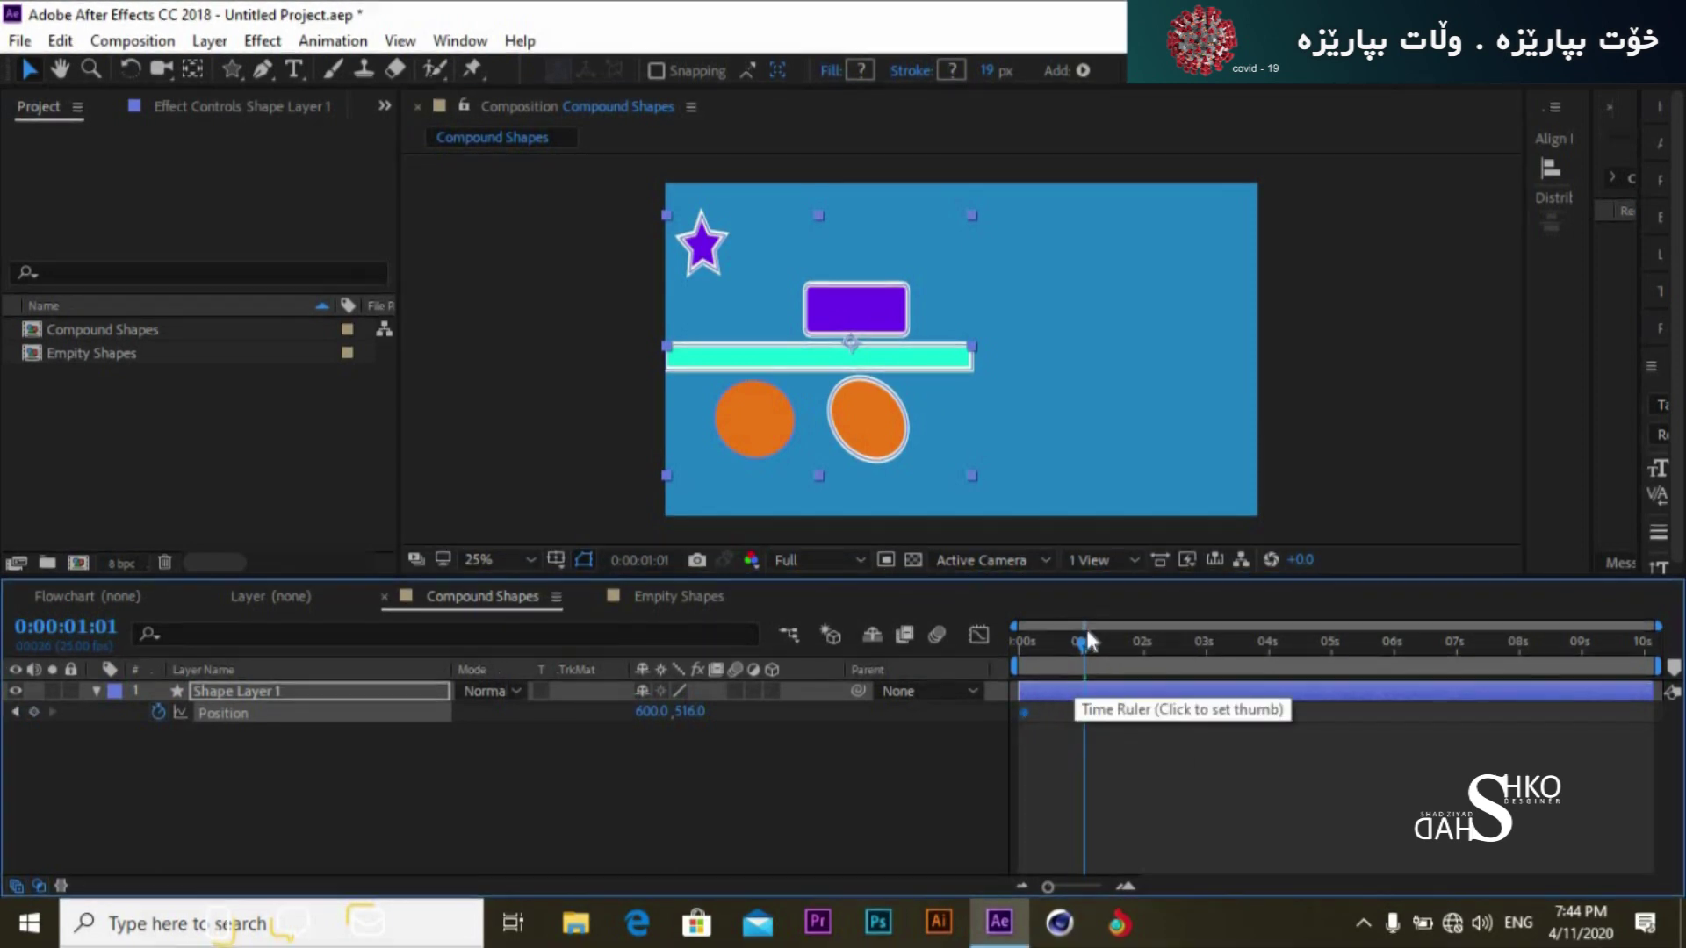
# Step: Add a Position keyframe of 1491, 516 for Shape Layer 1 at 0:00:02:00 and preview the motion from the start
pyautogui.moveTo(1128, 655); pyautogui.dragTo(1144, 653)
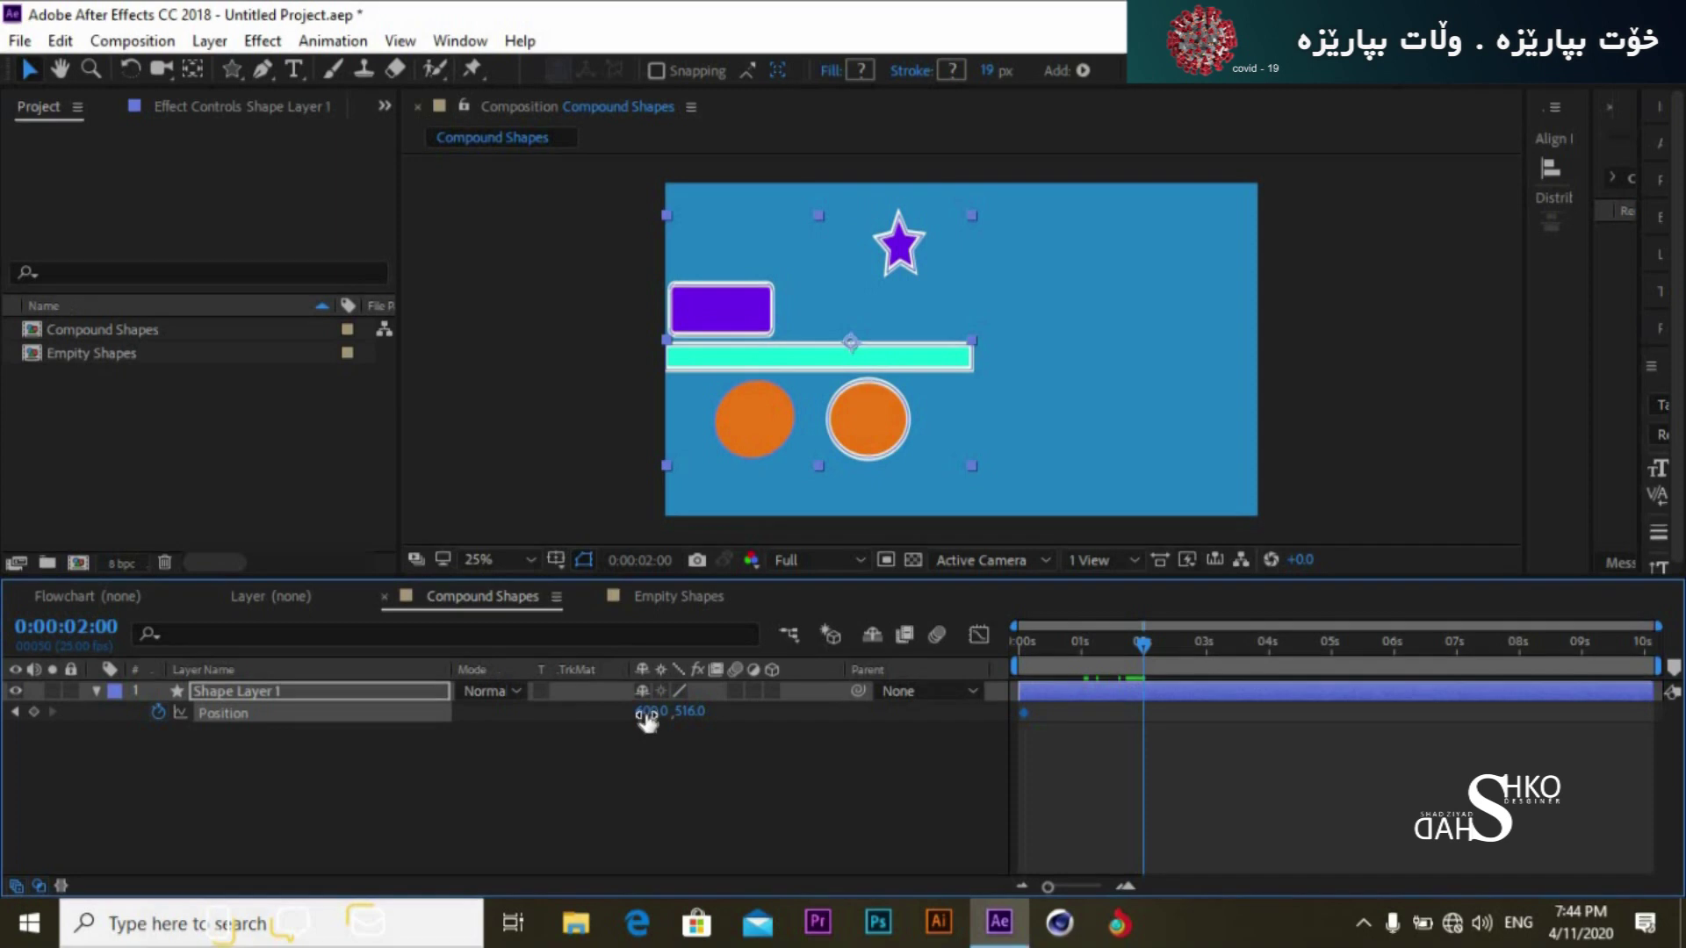
pyautogui.moveTo(654, 711); pyautogui.dragTo(1198, 636)
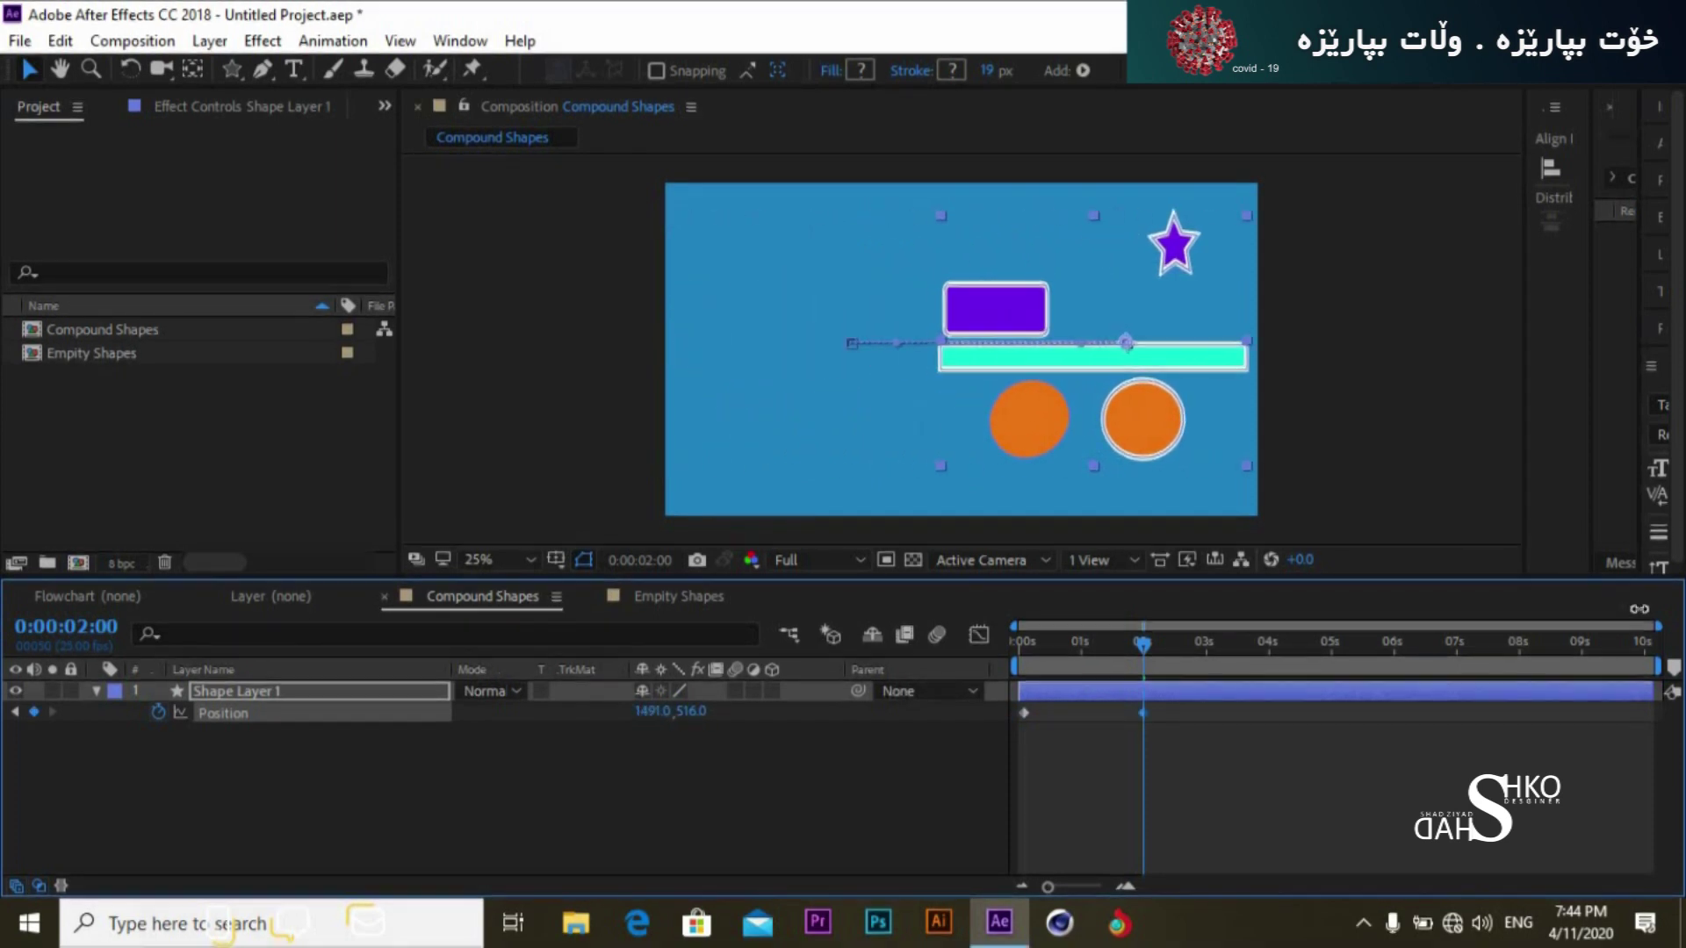
pyautogui.moveTo(1095, 652); pyautogui.dragTo(998, 680)
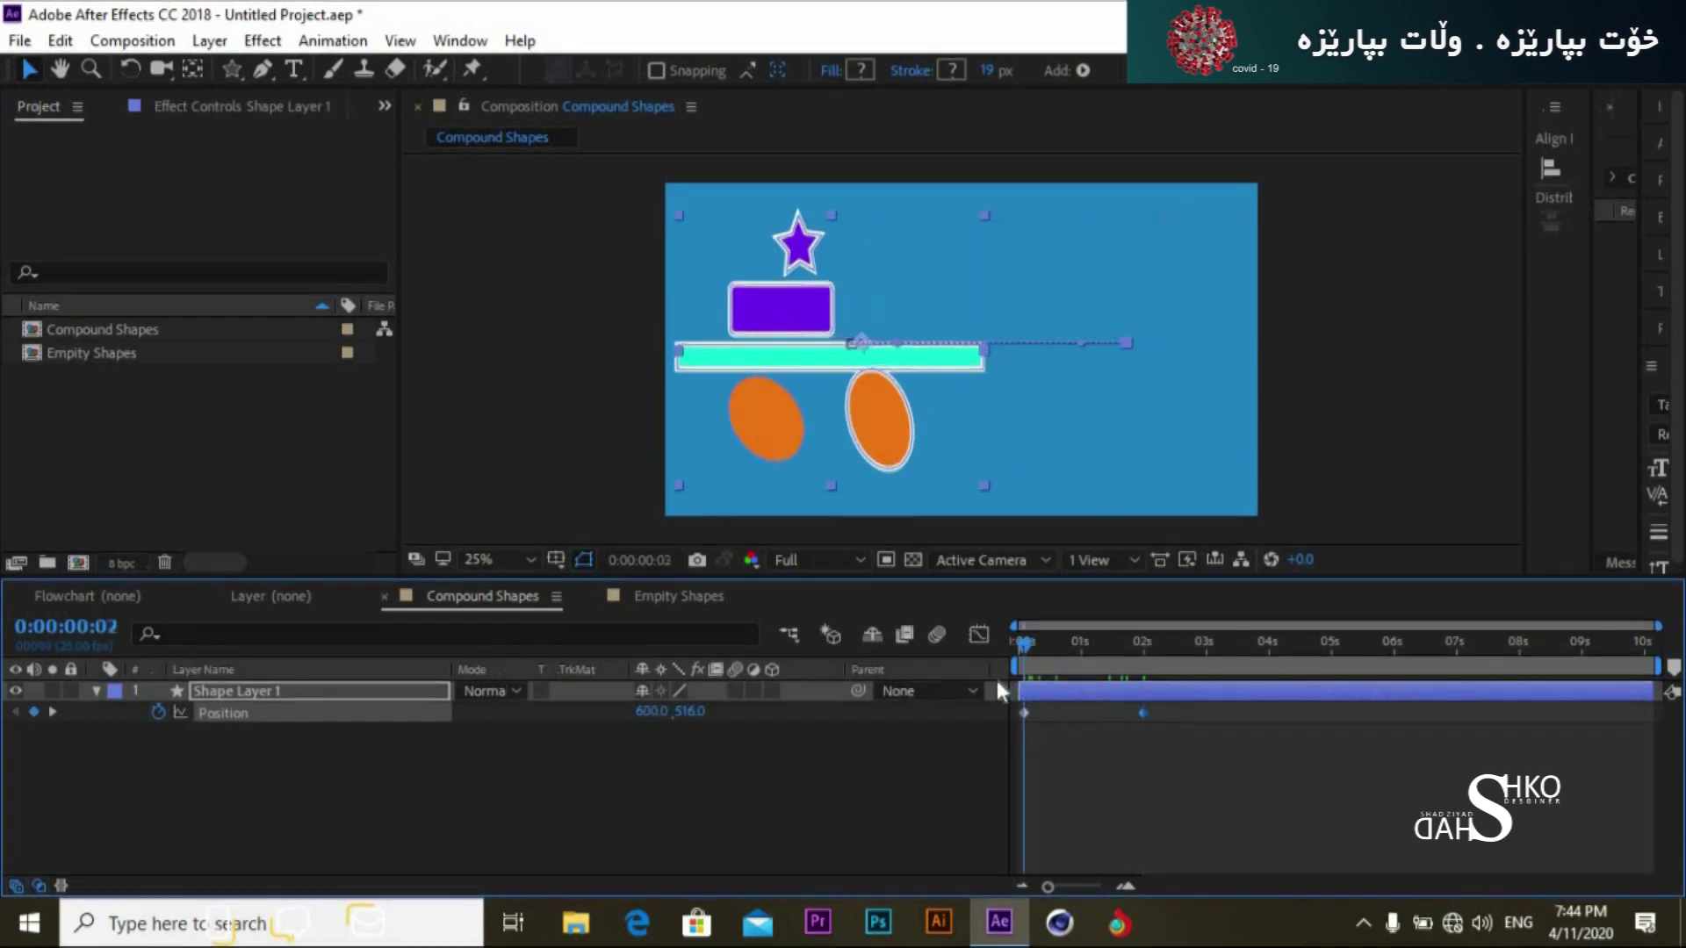
pyautogui.click(955, 751)
pyautogui.press('space')
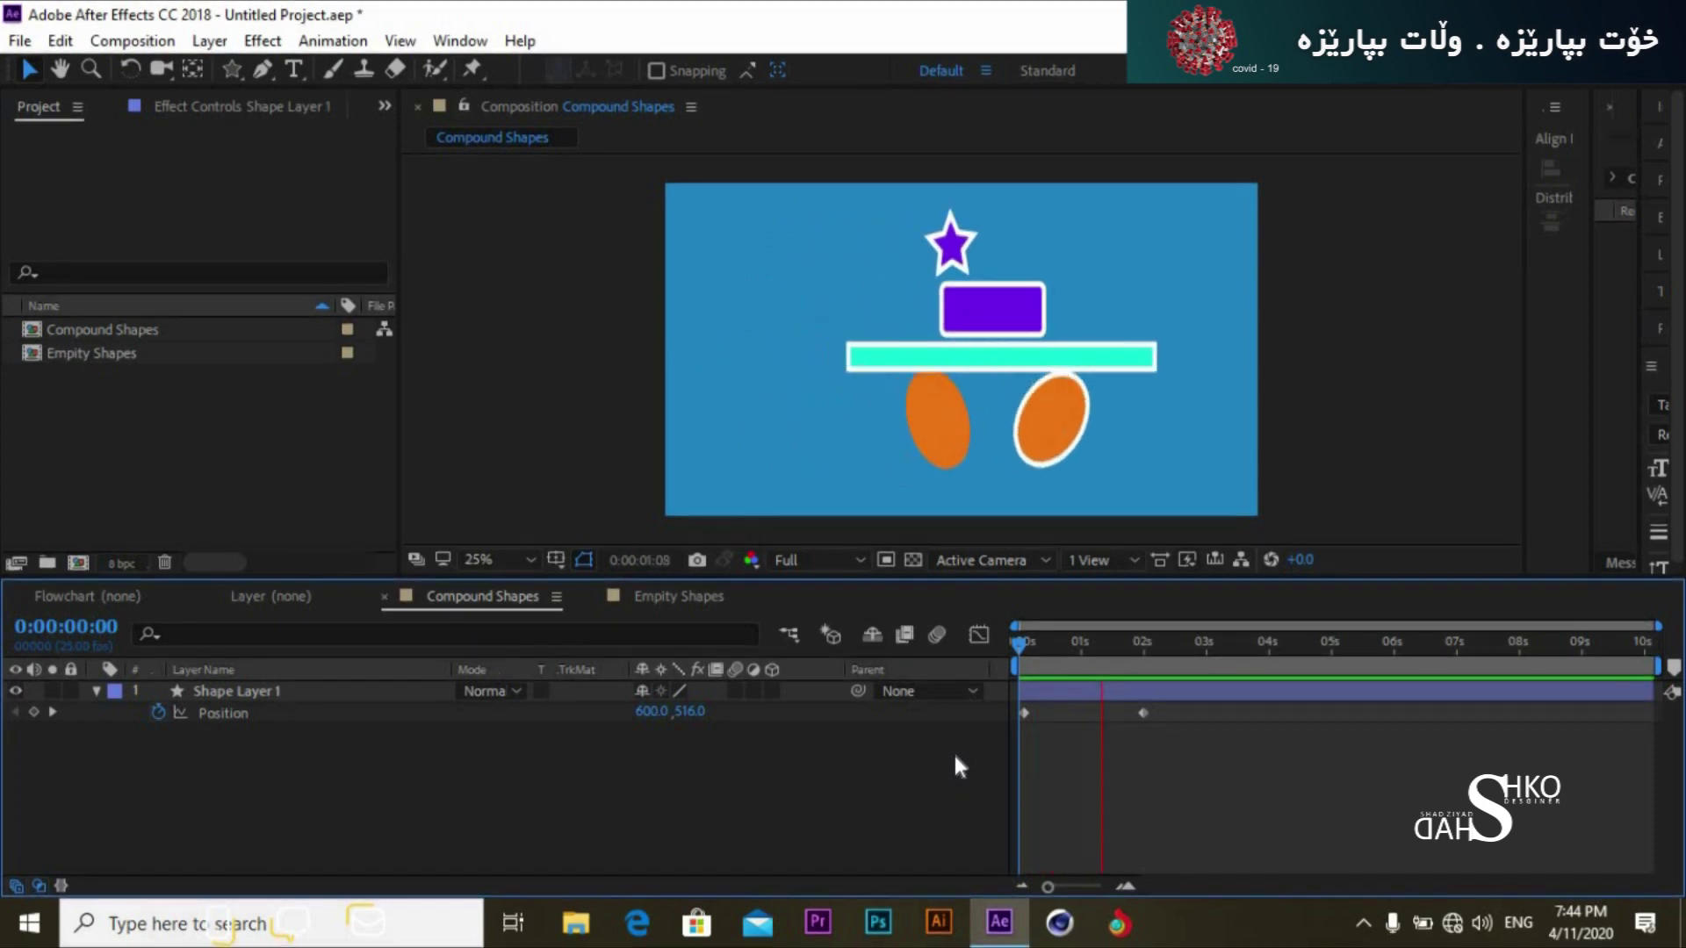
pyautogui.press('space')
# Step: Retime Shape Layer 1's second Position keyframe to about 0:00:04:00, preview the slower motion, and collapse the layer
pyautogui.moveTo(1145, 712); pyautogui.dragTo(1264, 710)
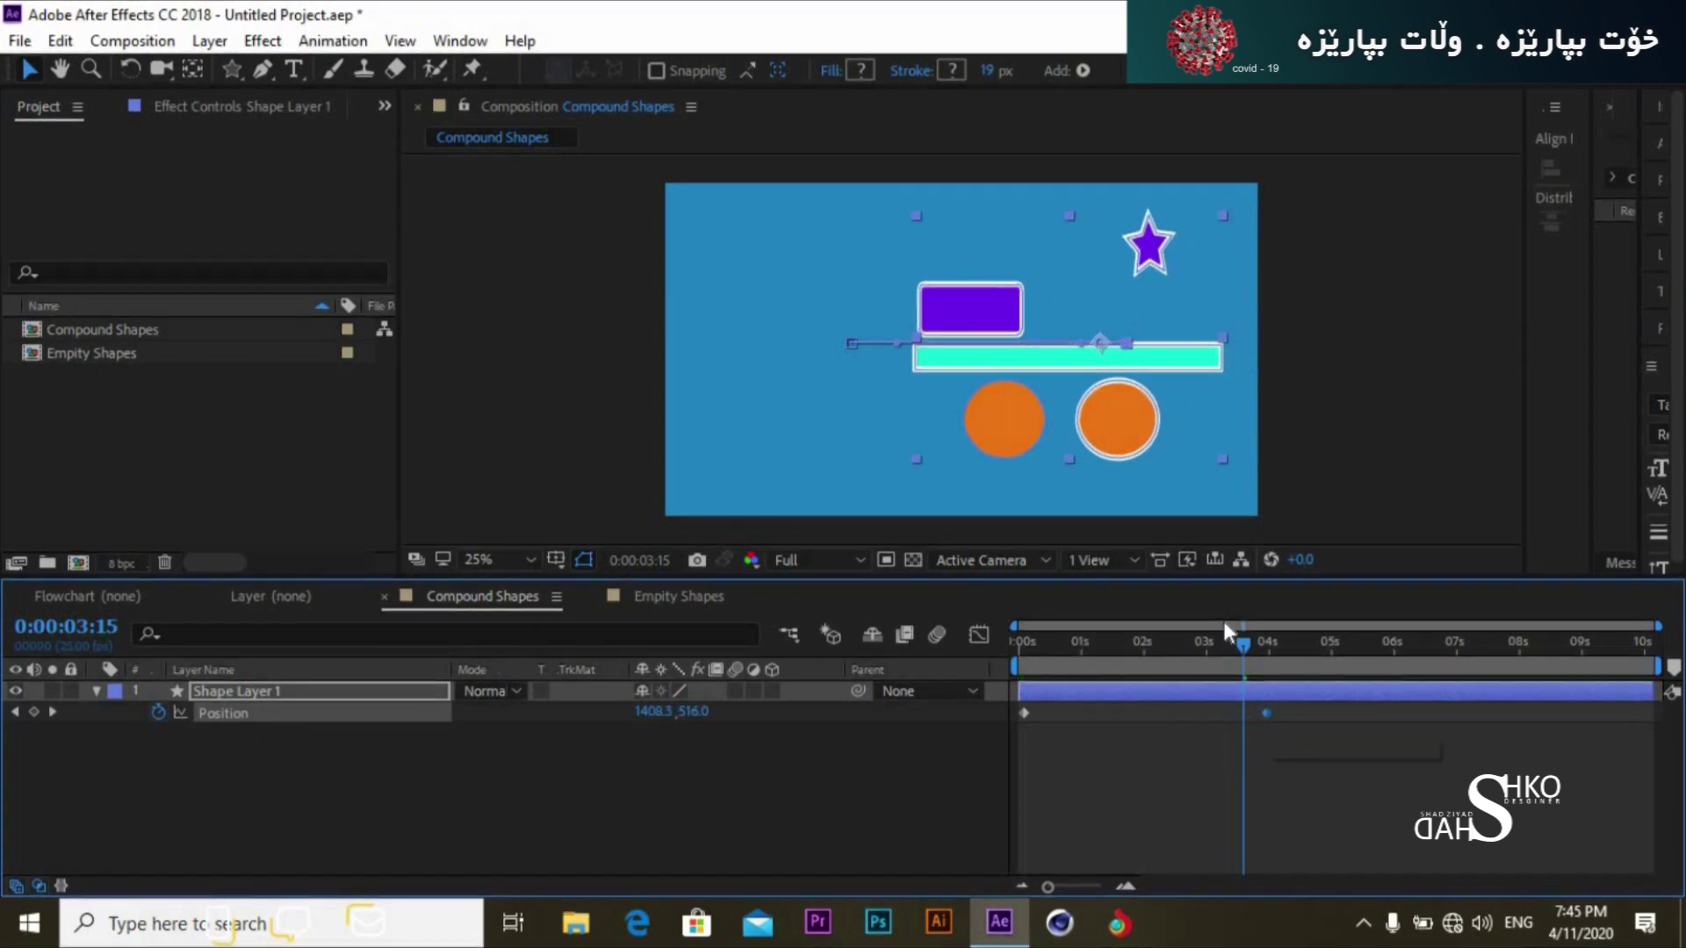
pyautogui.press('space')
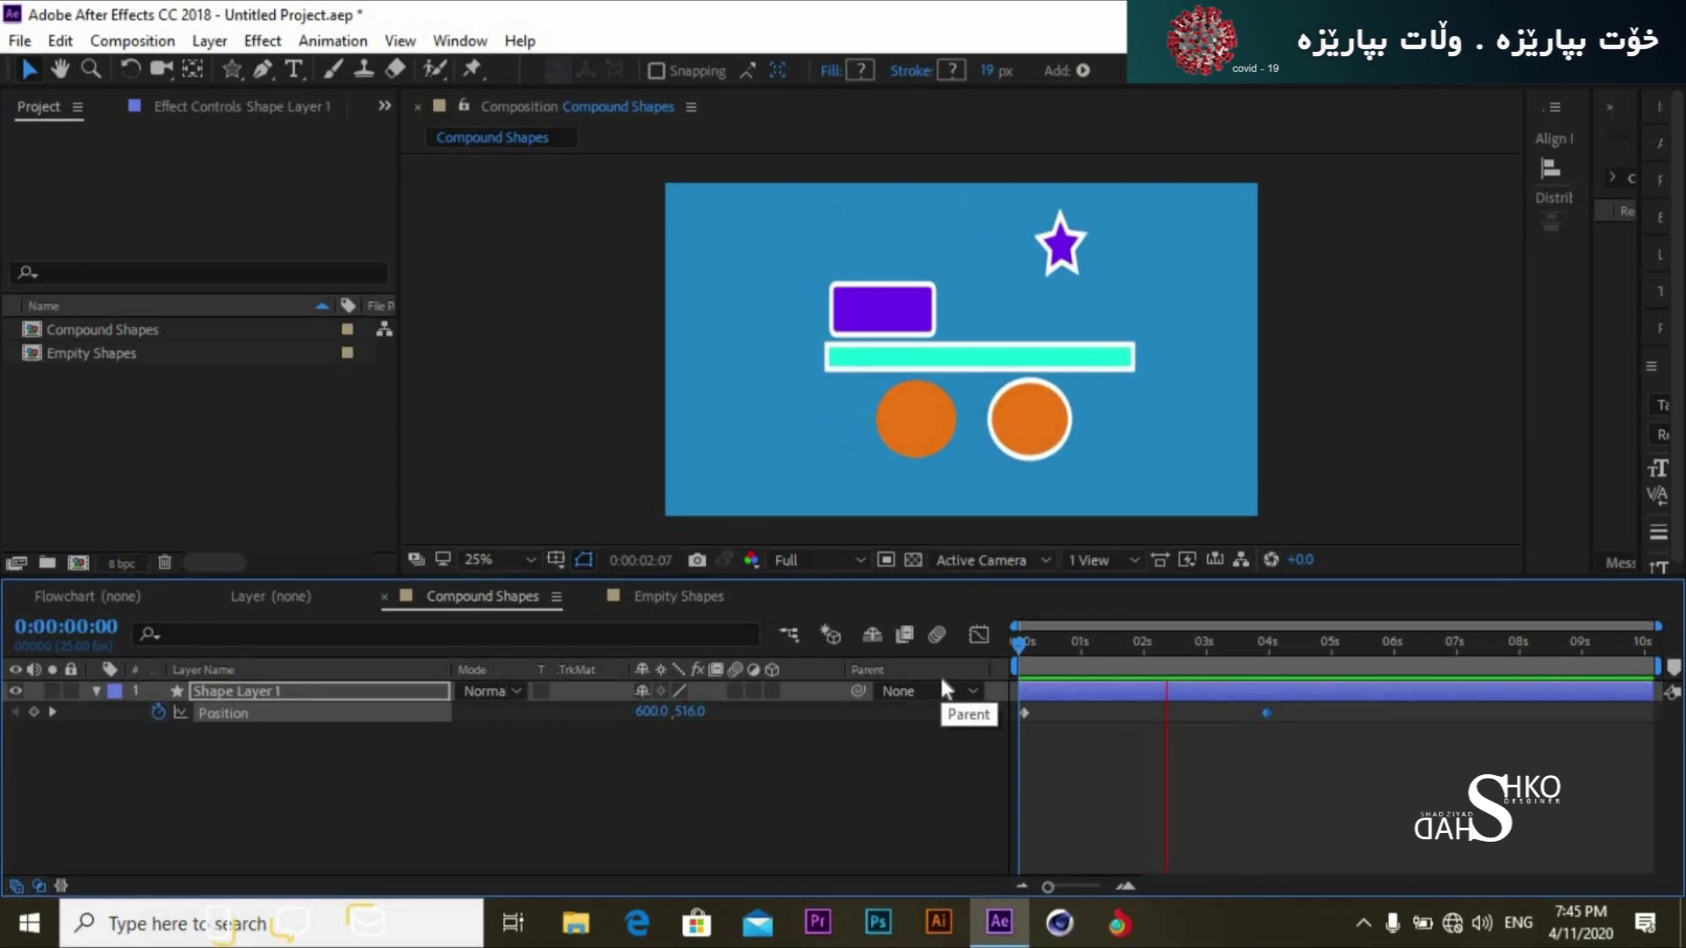
pyautogui.press('space')
pyautogui.moveTo(1208, 645); pyautogui.dragTo(968, 660)
pyautogui.press('space')
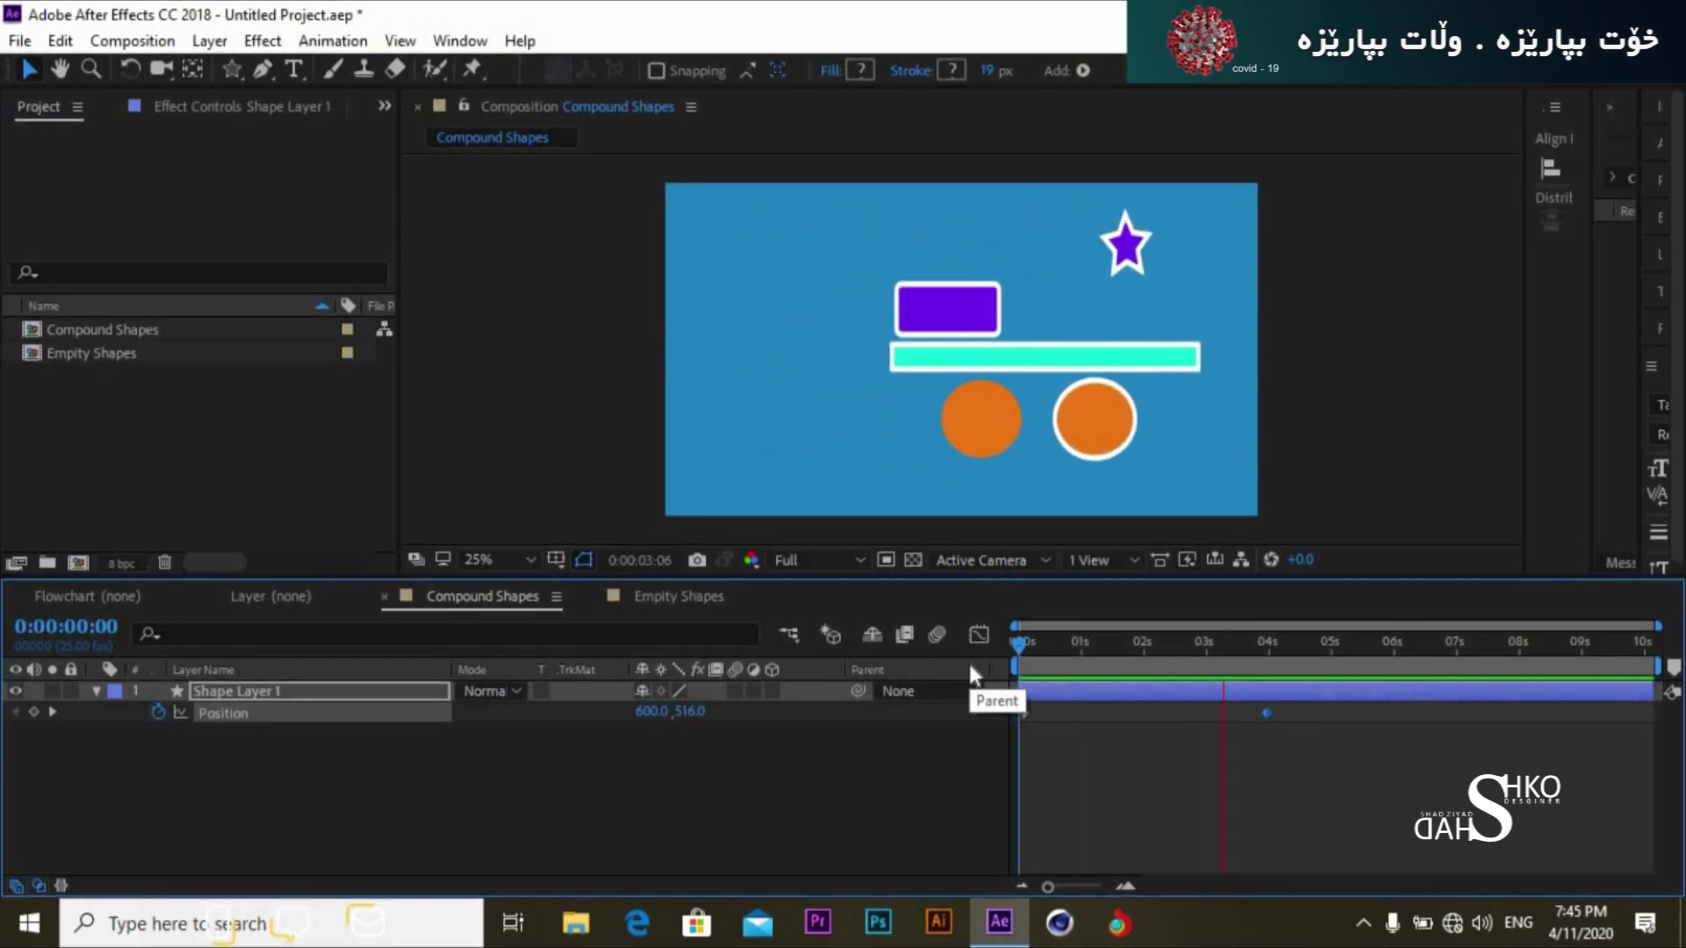
pyautogui.press('space')
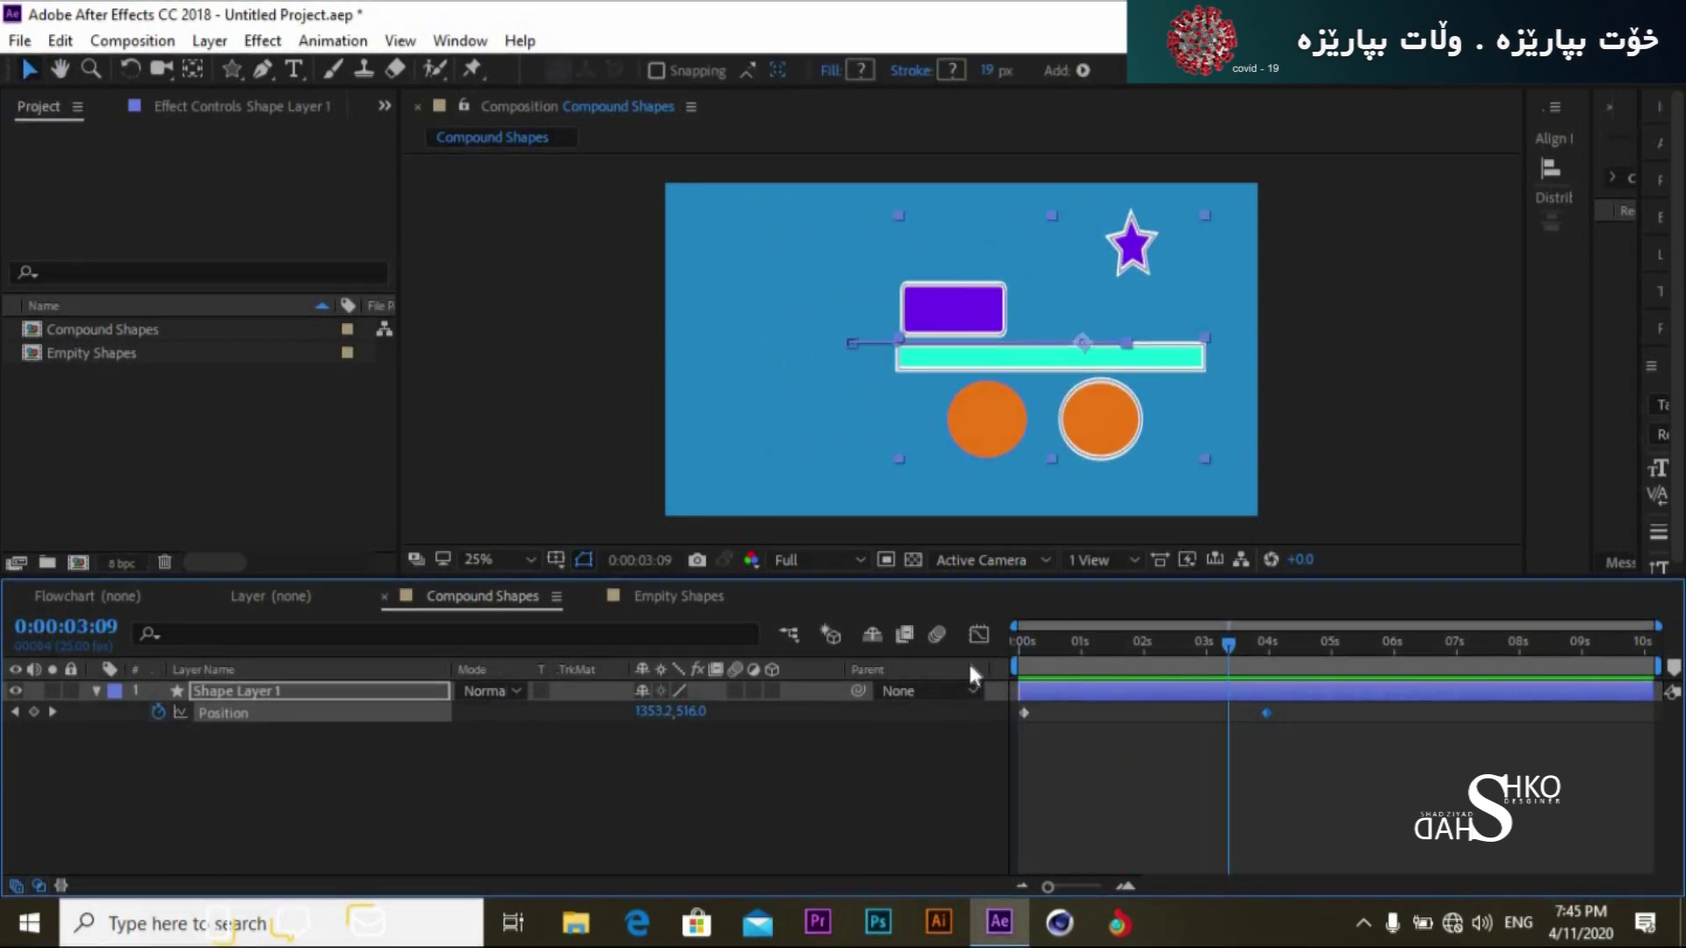
pyautogui.click(97, 691)
pyautogui.click(324, 751)
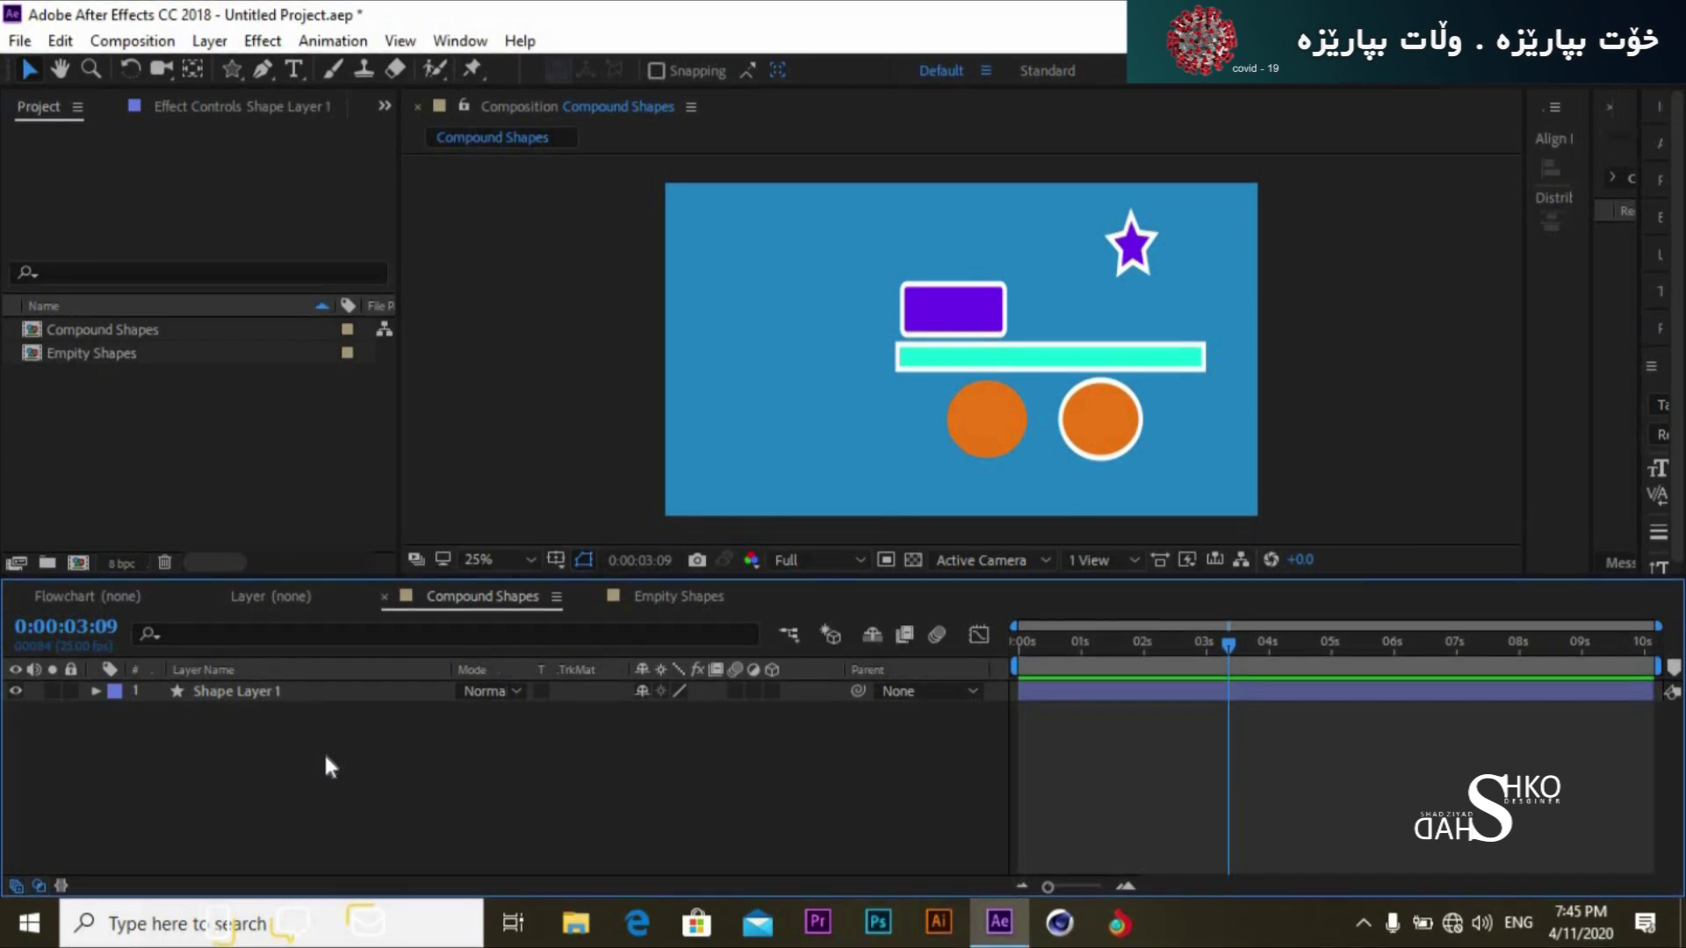
# Step: Switch to the Empity Shapes composition and activate the Ellipse tool
pyautogui.click(681, 595)
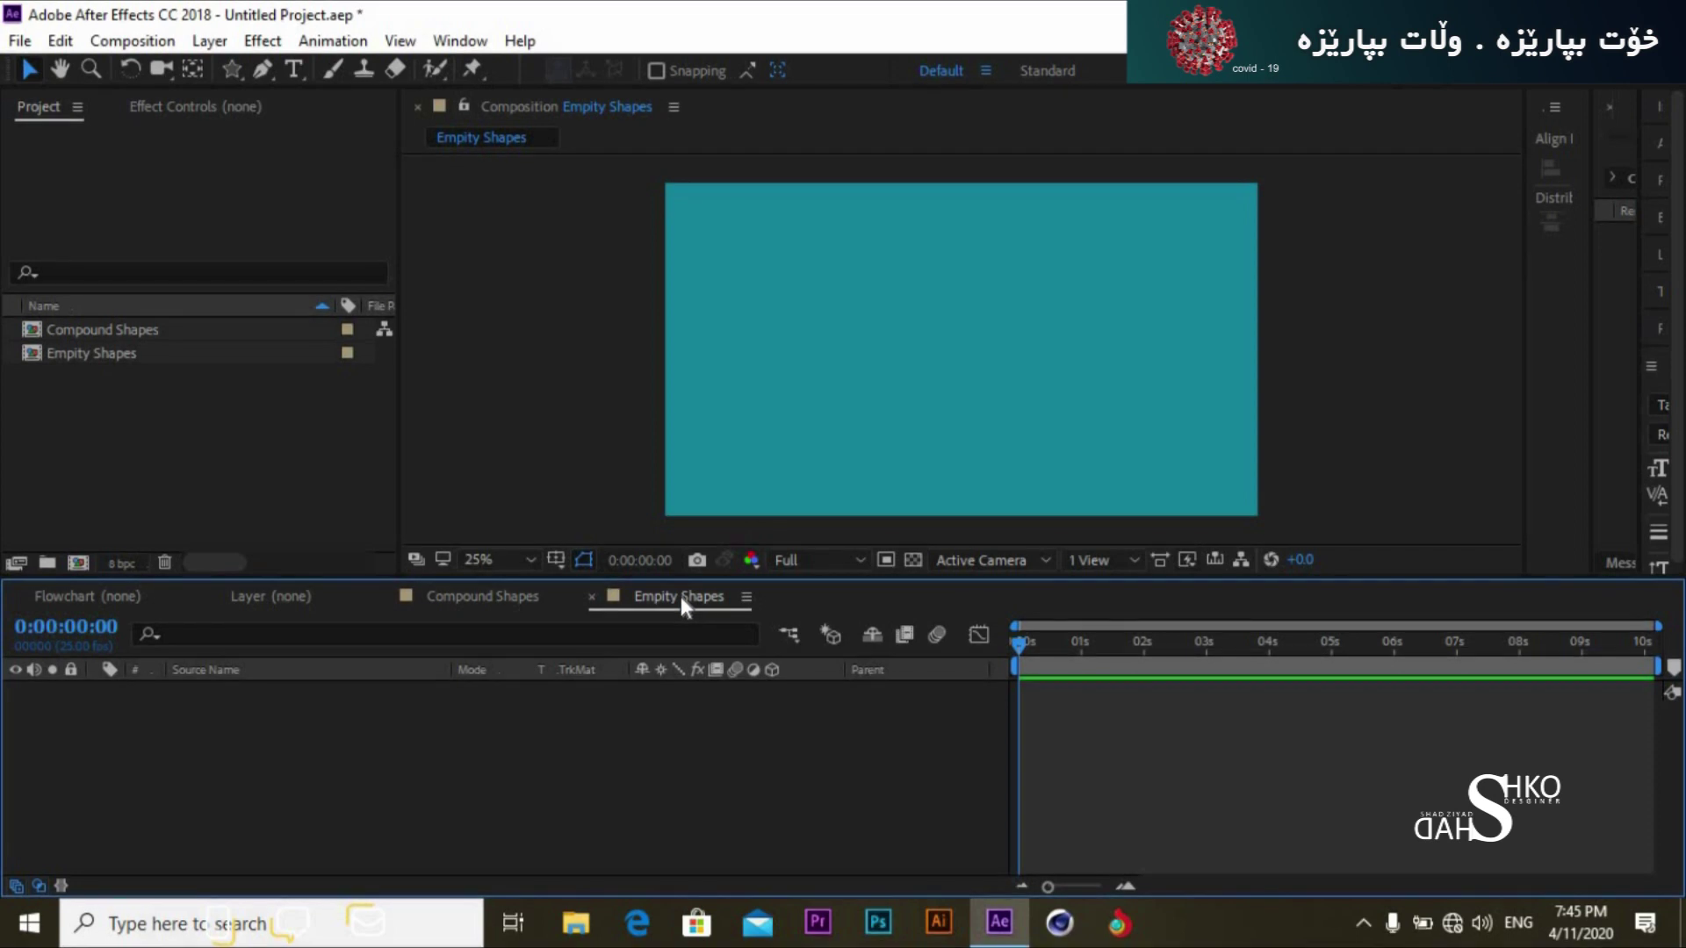
pyautogui.click(226, 71)
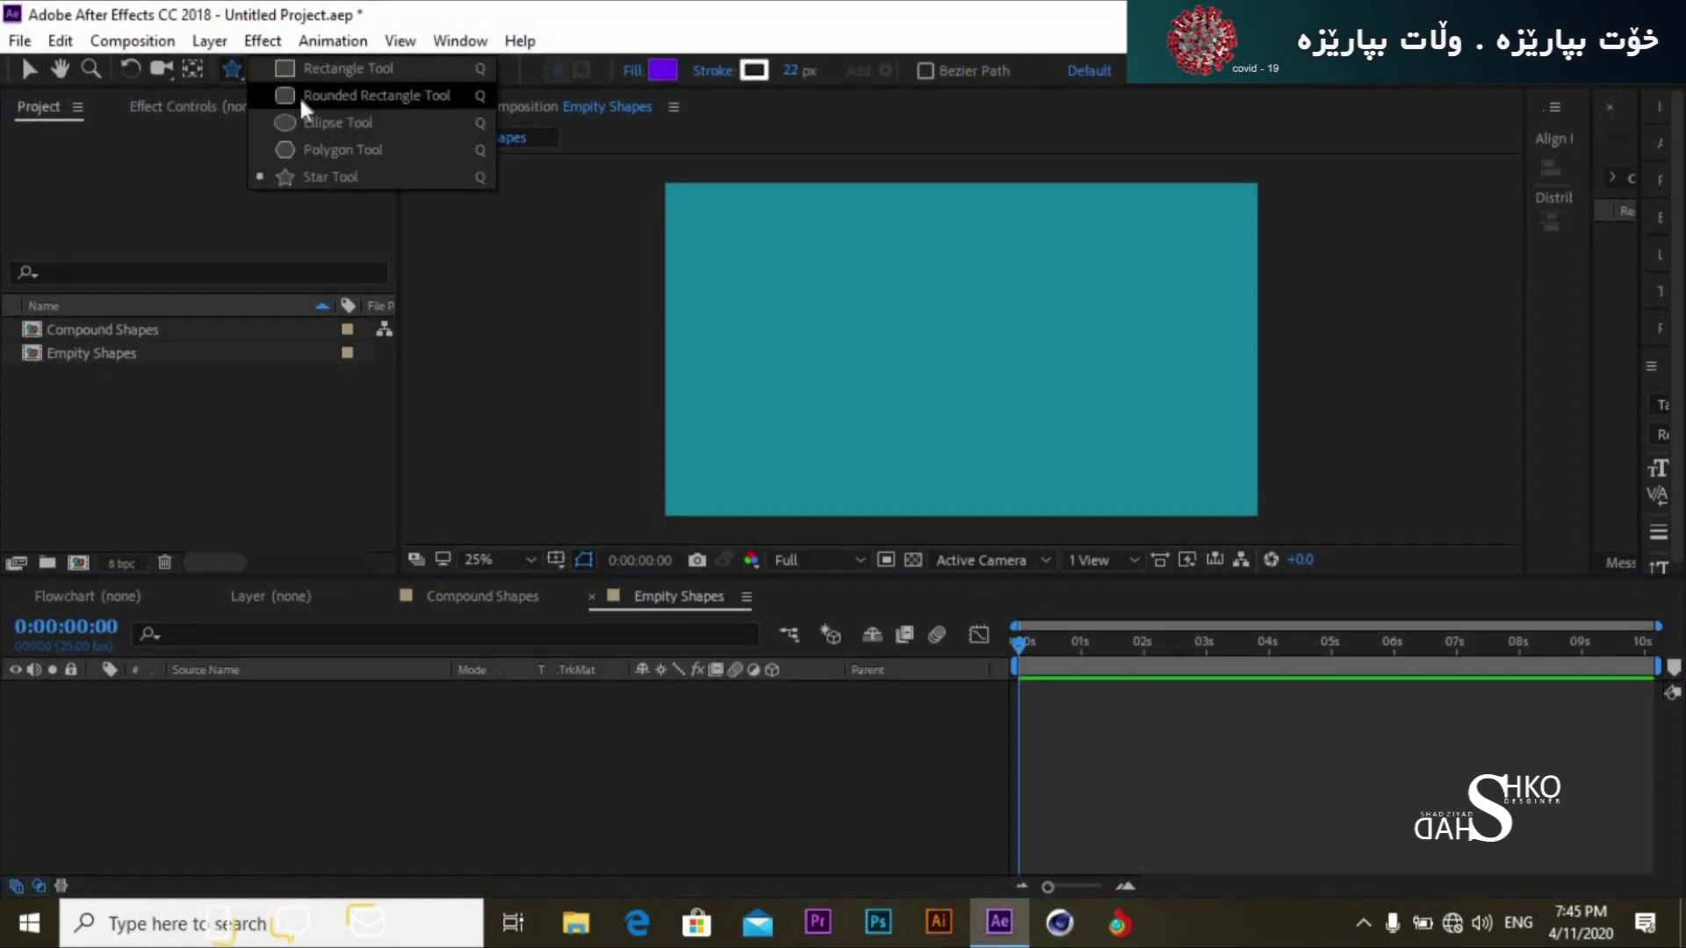
pyautogui.click(324, 122)
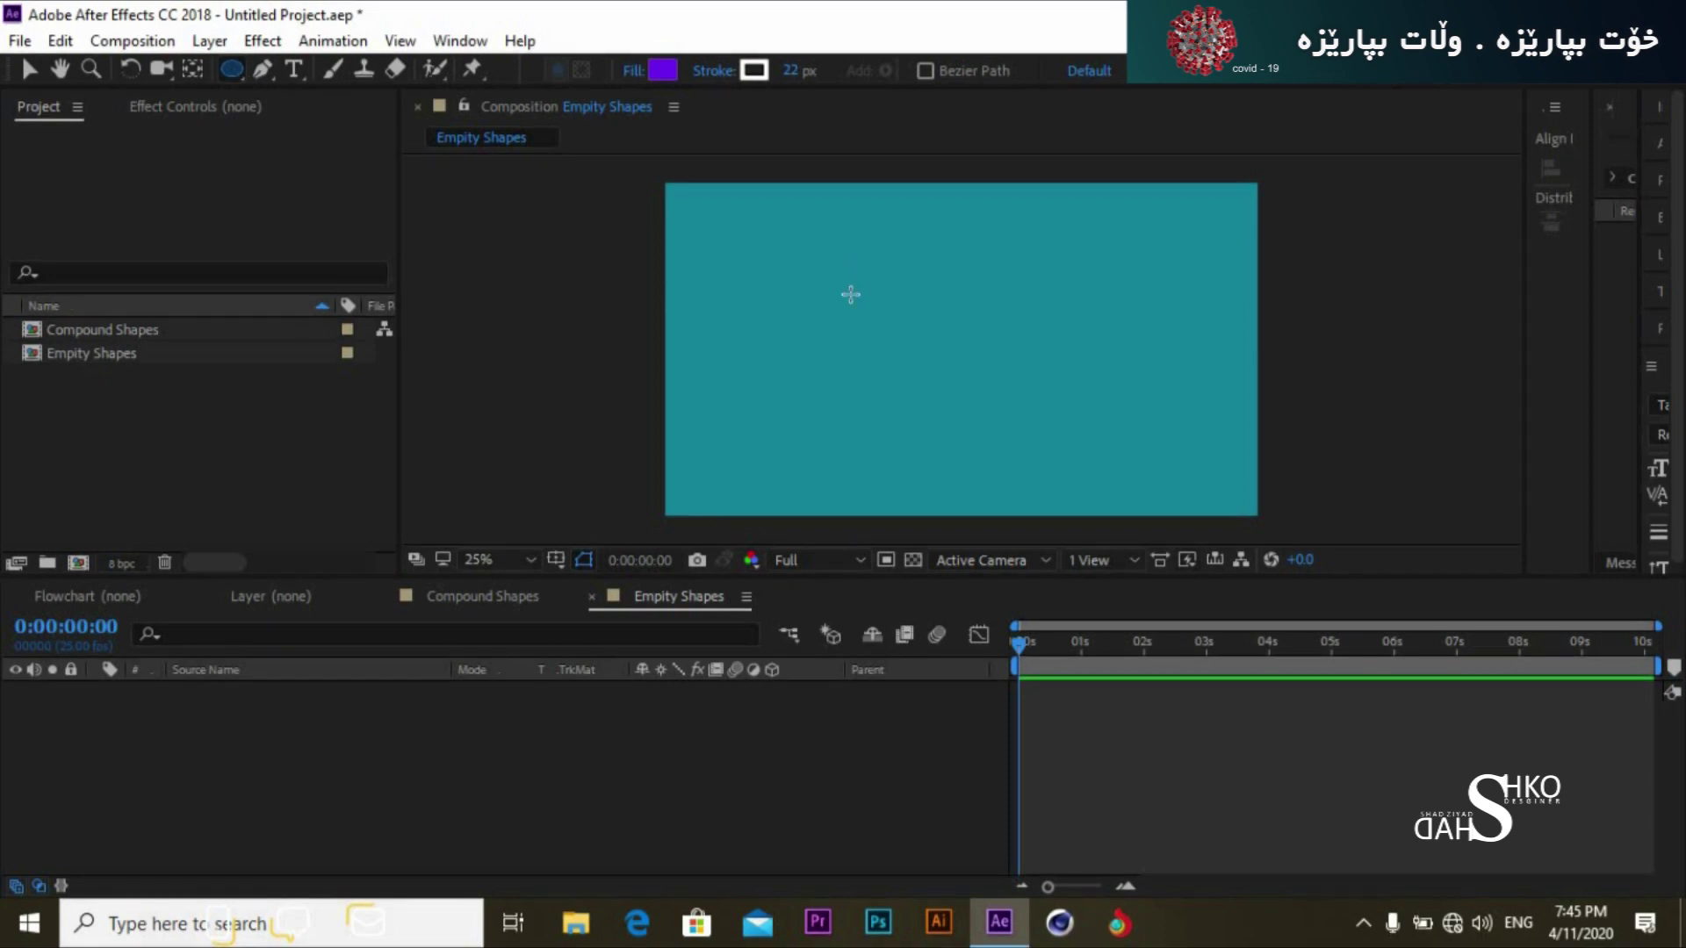
pyautogui.moveTo(852, 316); pyautogui.dragTo(895, 372)
pyautogui.hotkey('ctrl', 'z')
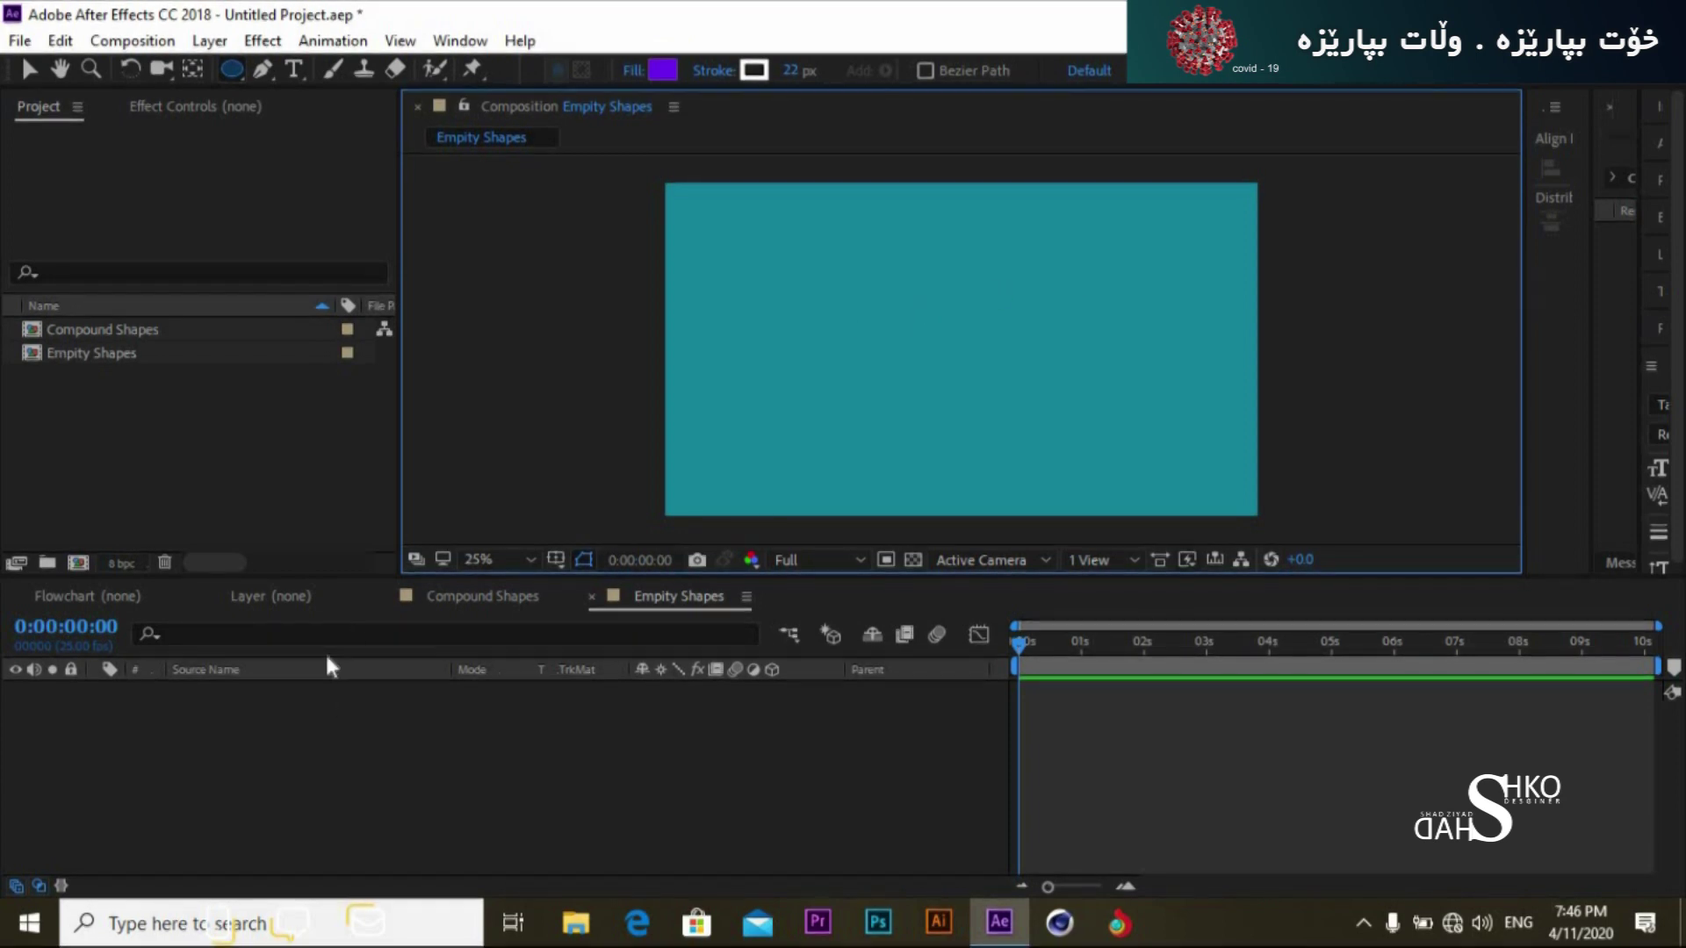
pyautogui.rightClick(293, 761)
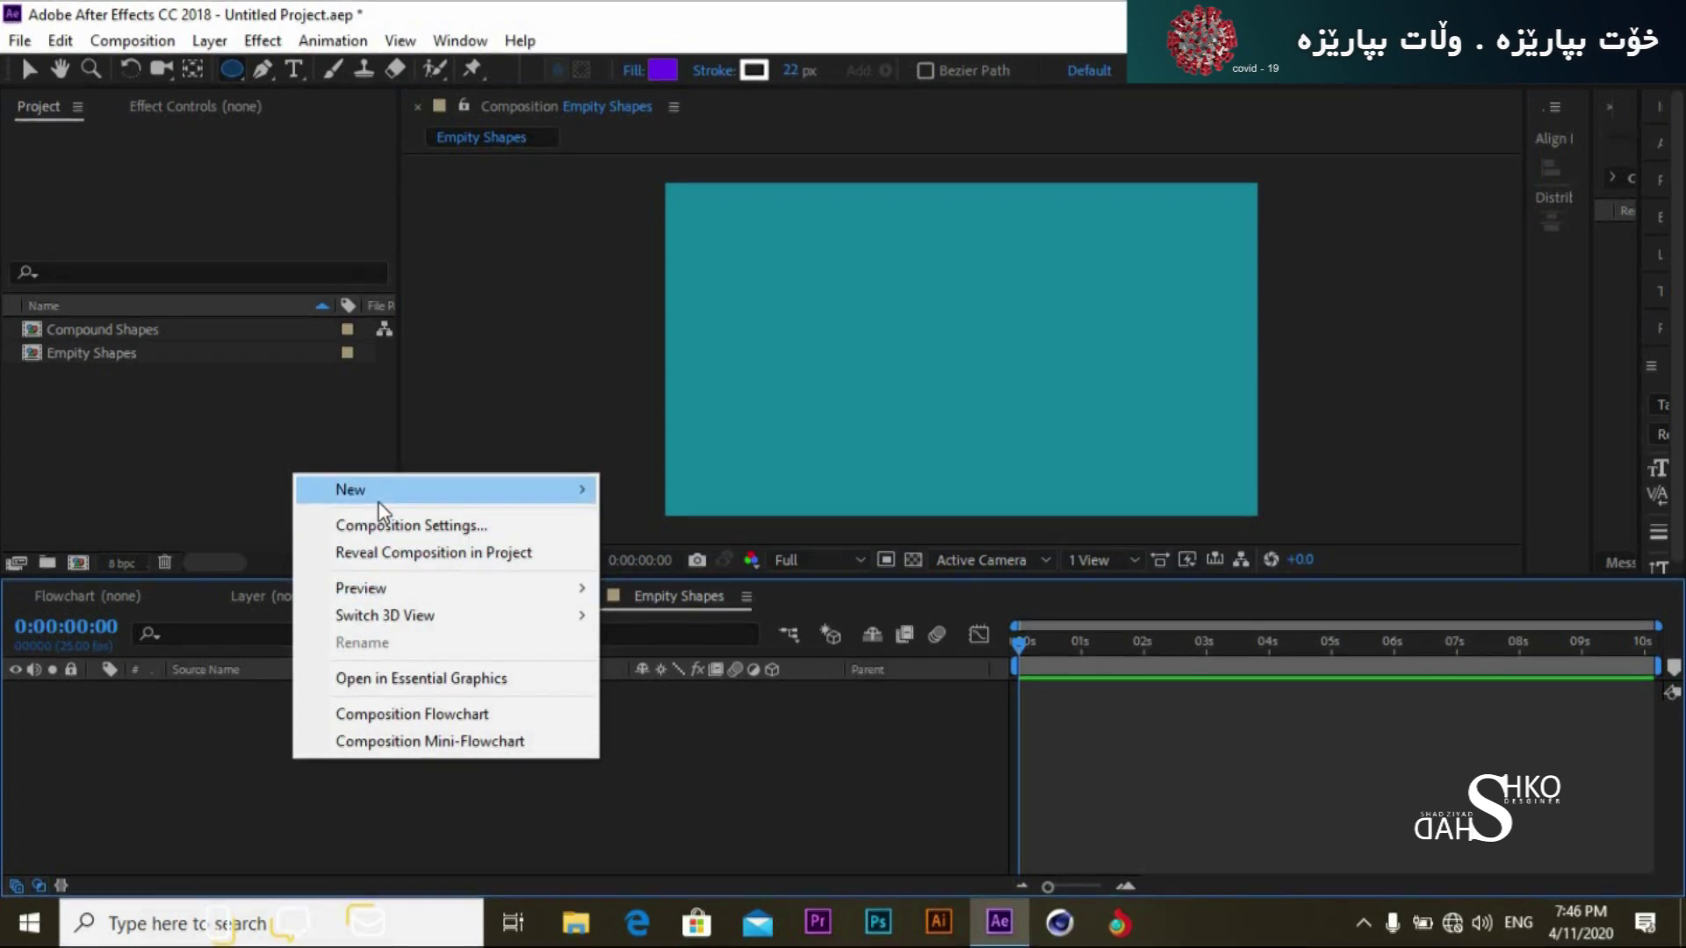
pyautogui.moveTo(377, 501)
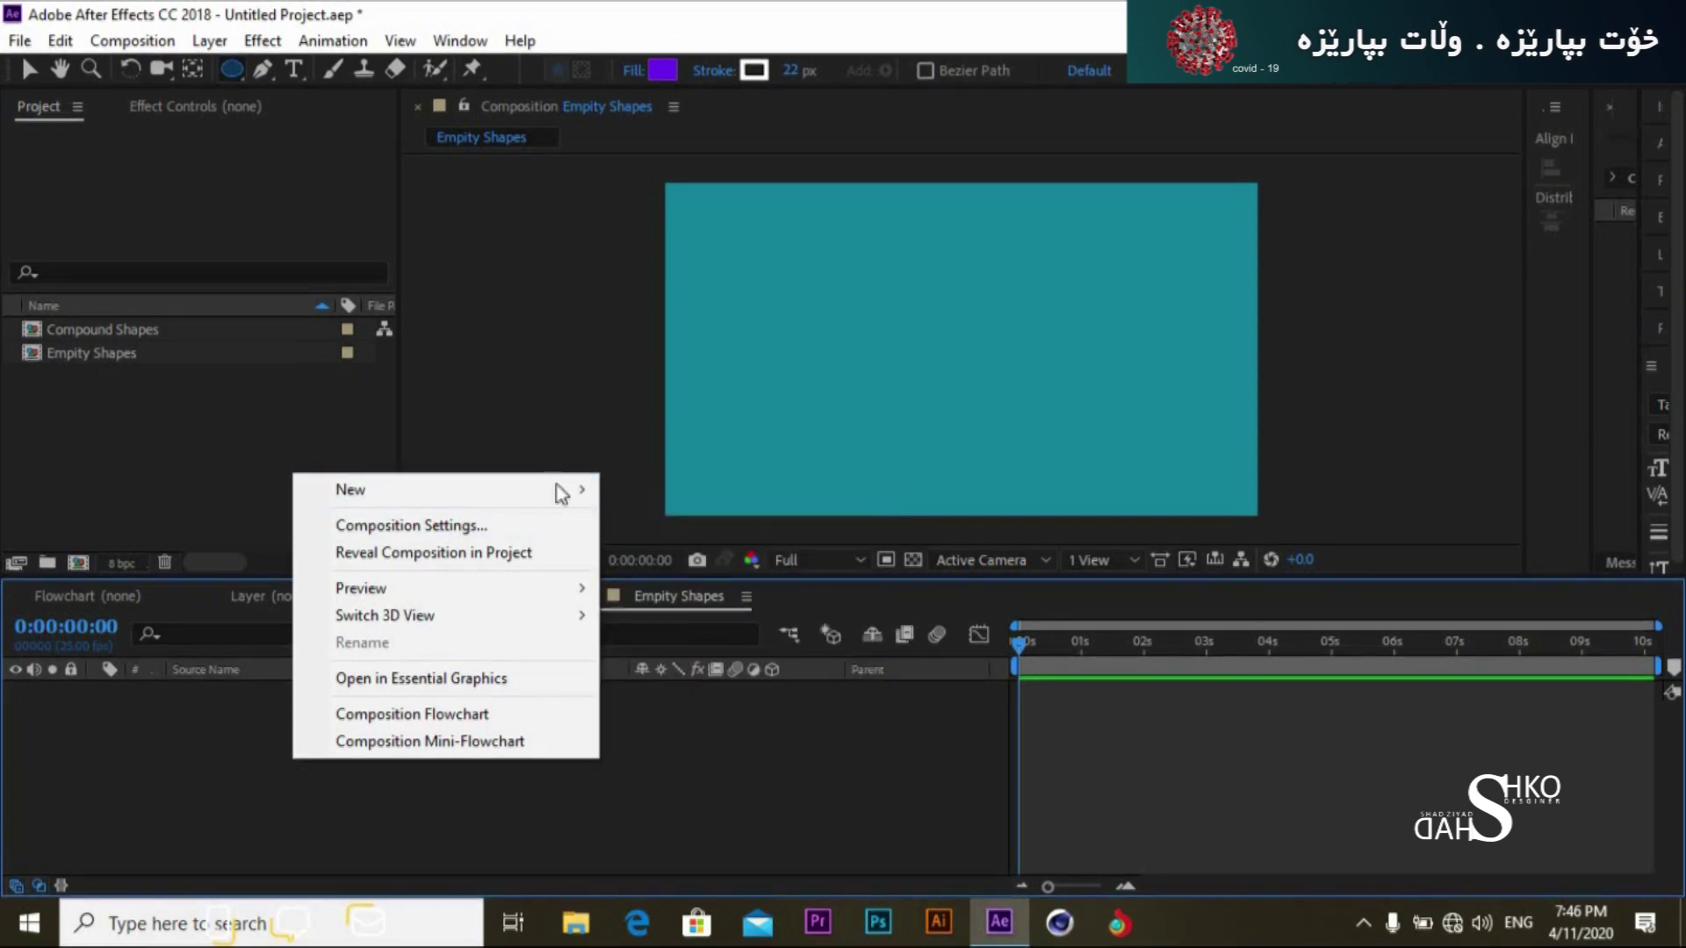
pyautogui.moveTo(544, 483)
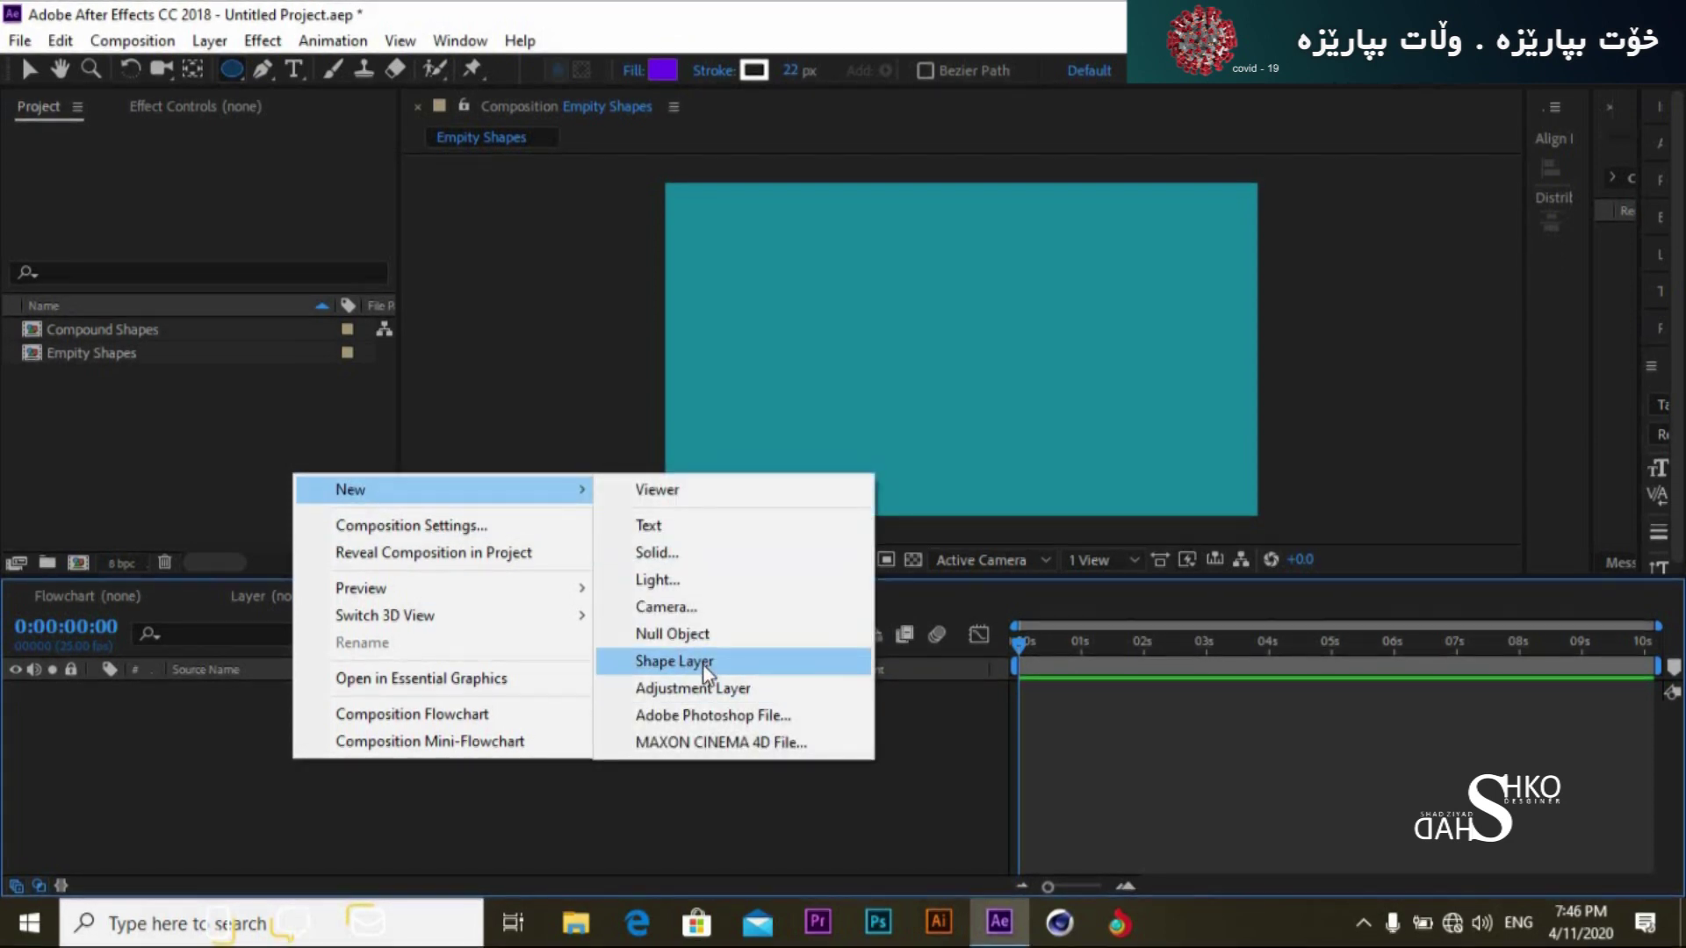
pyautogui.click(571, 803)
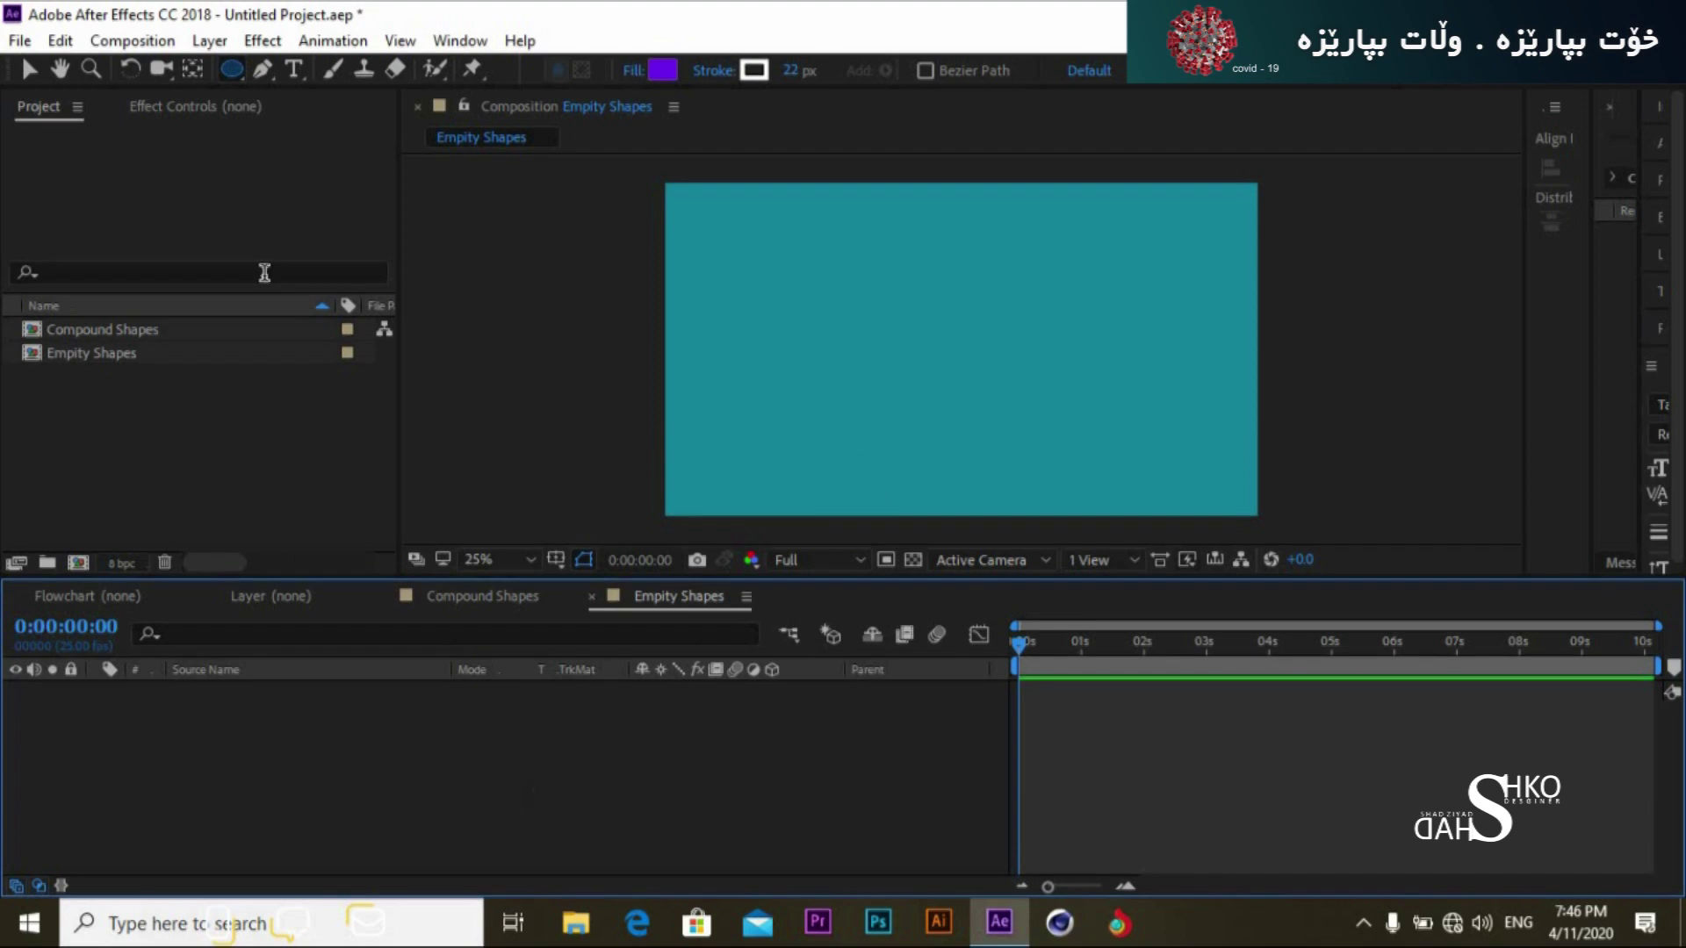
# Step: Create a new empty shape layer in the Empity Shapes composition
pyautogui.click(218, 44)
pyautogui.moveTo(247, 70)
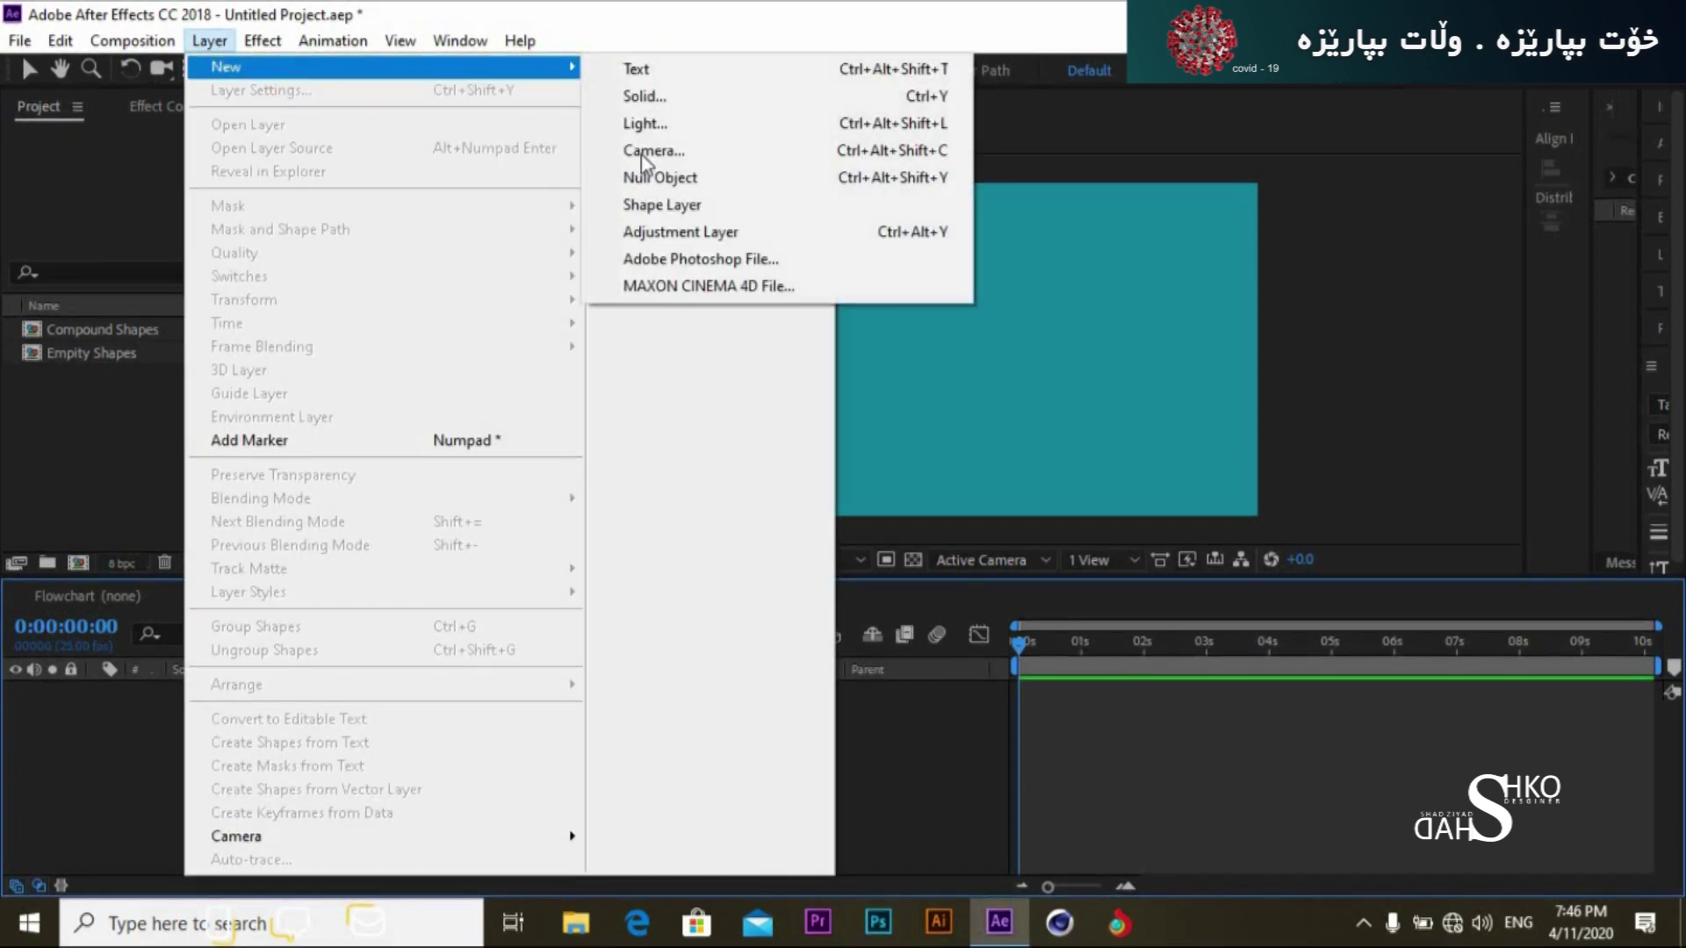
pyautogui.click(644, 207)
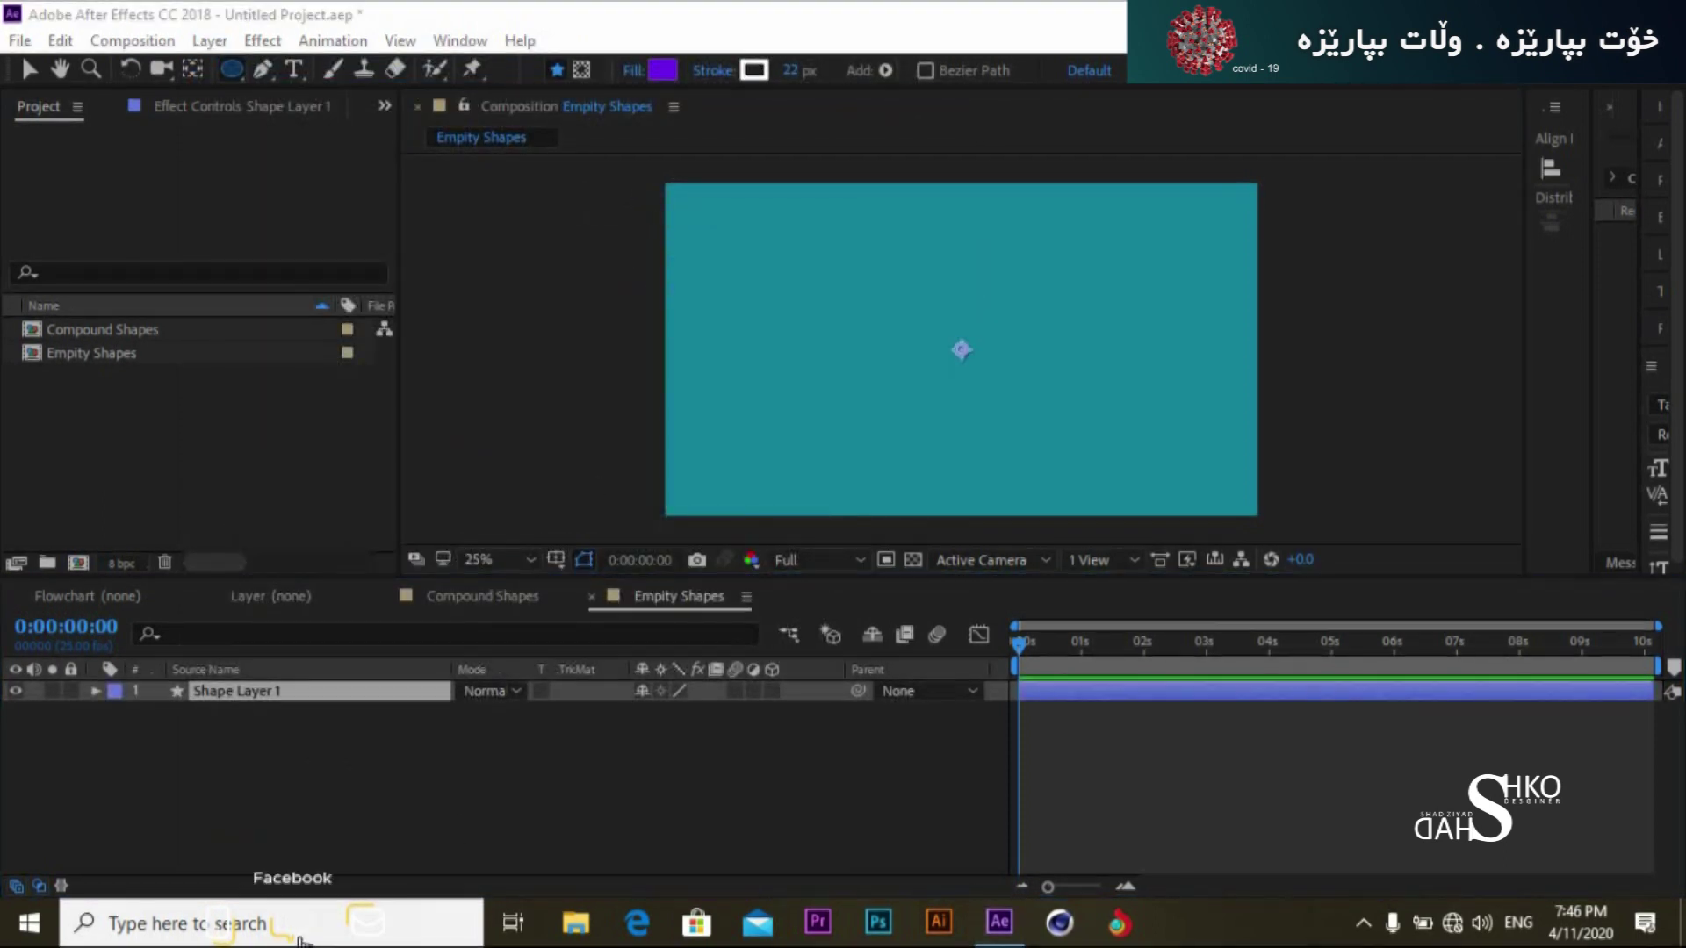
# Step: Expand the empty Shape Layer 1 and select its Contents group
pyautogui.click(245, 695)
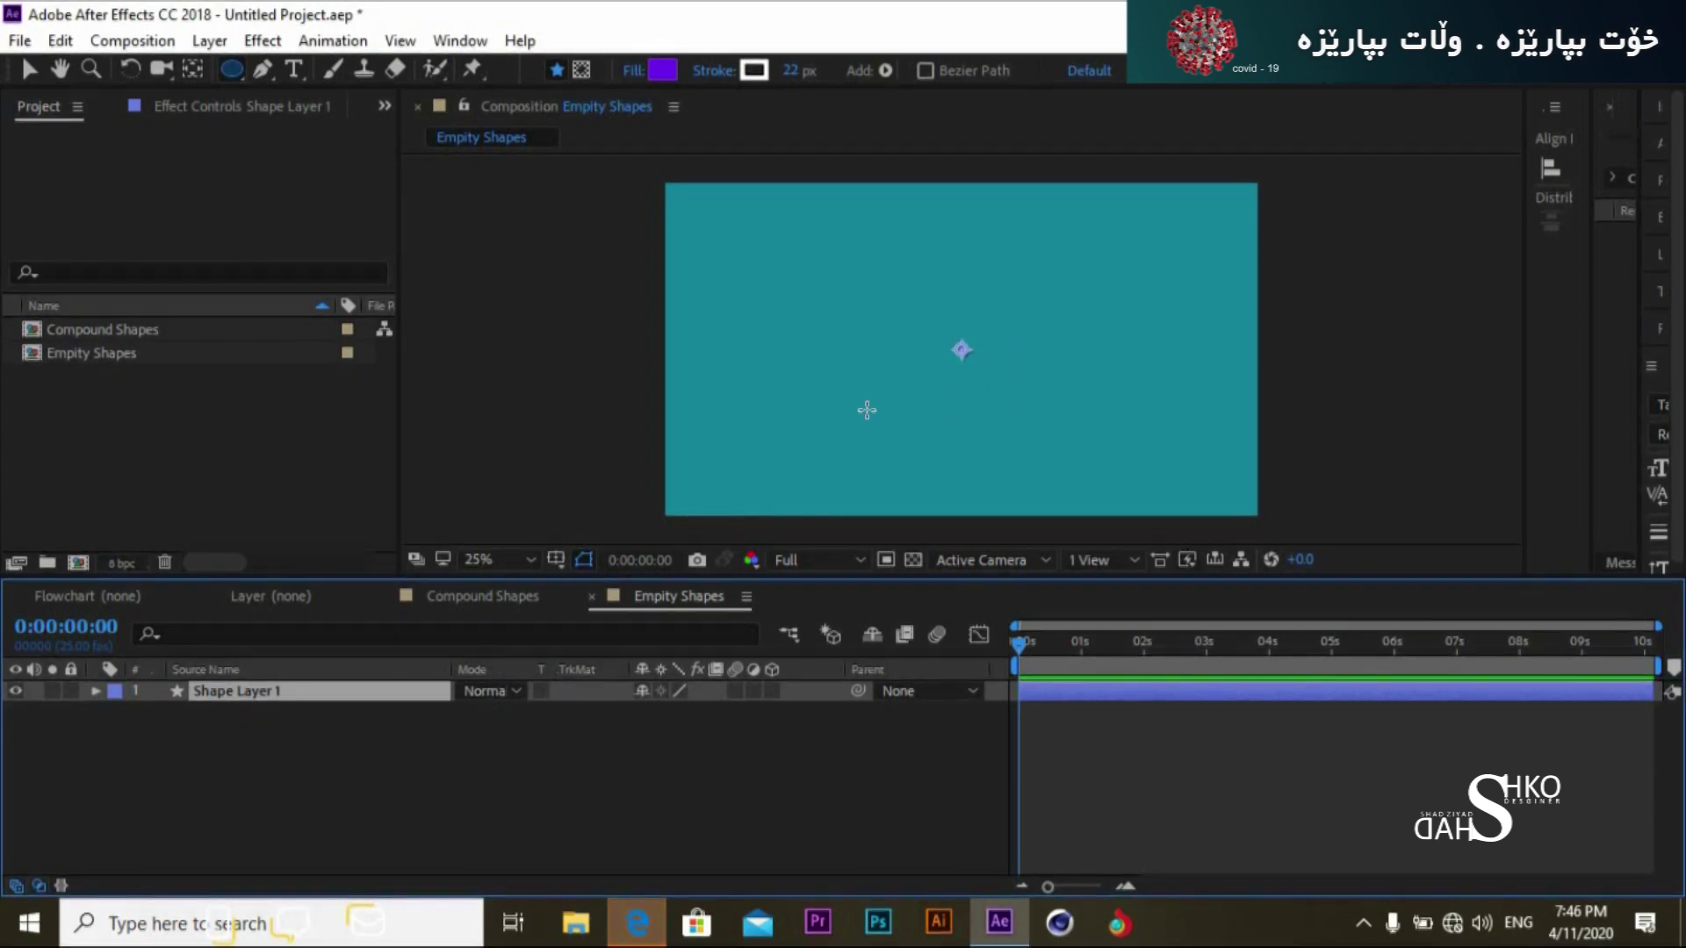
pyautogui.moveTo(640, 918)
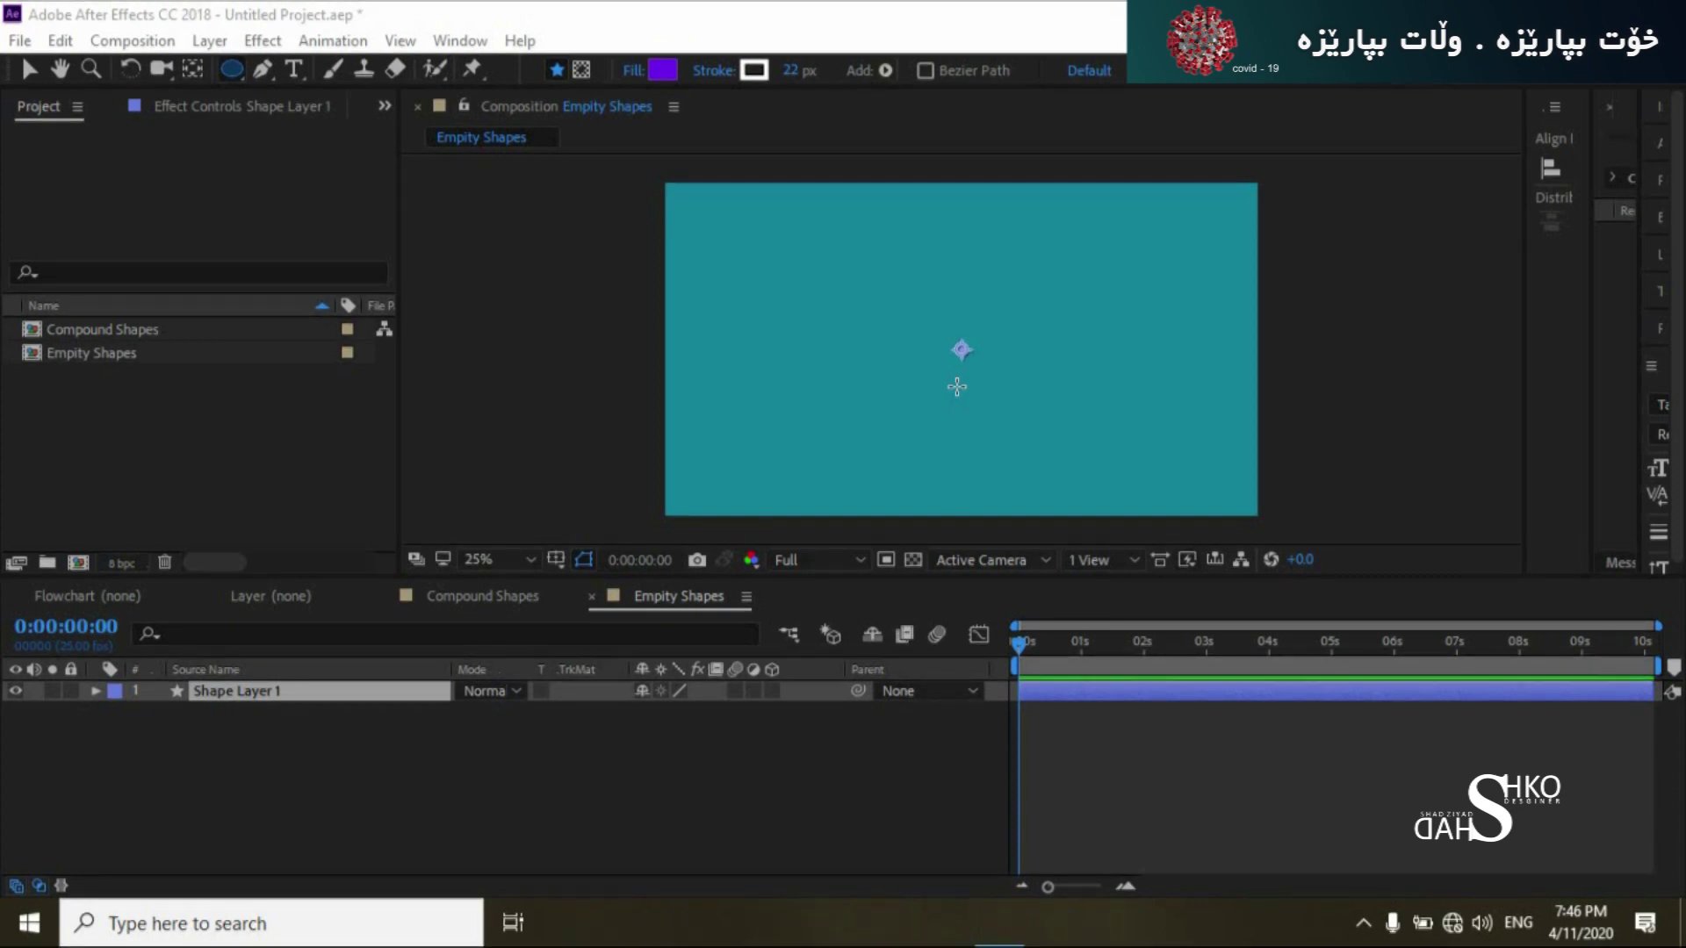
pyautogui.click(239, 703)
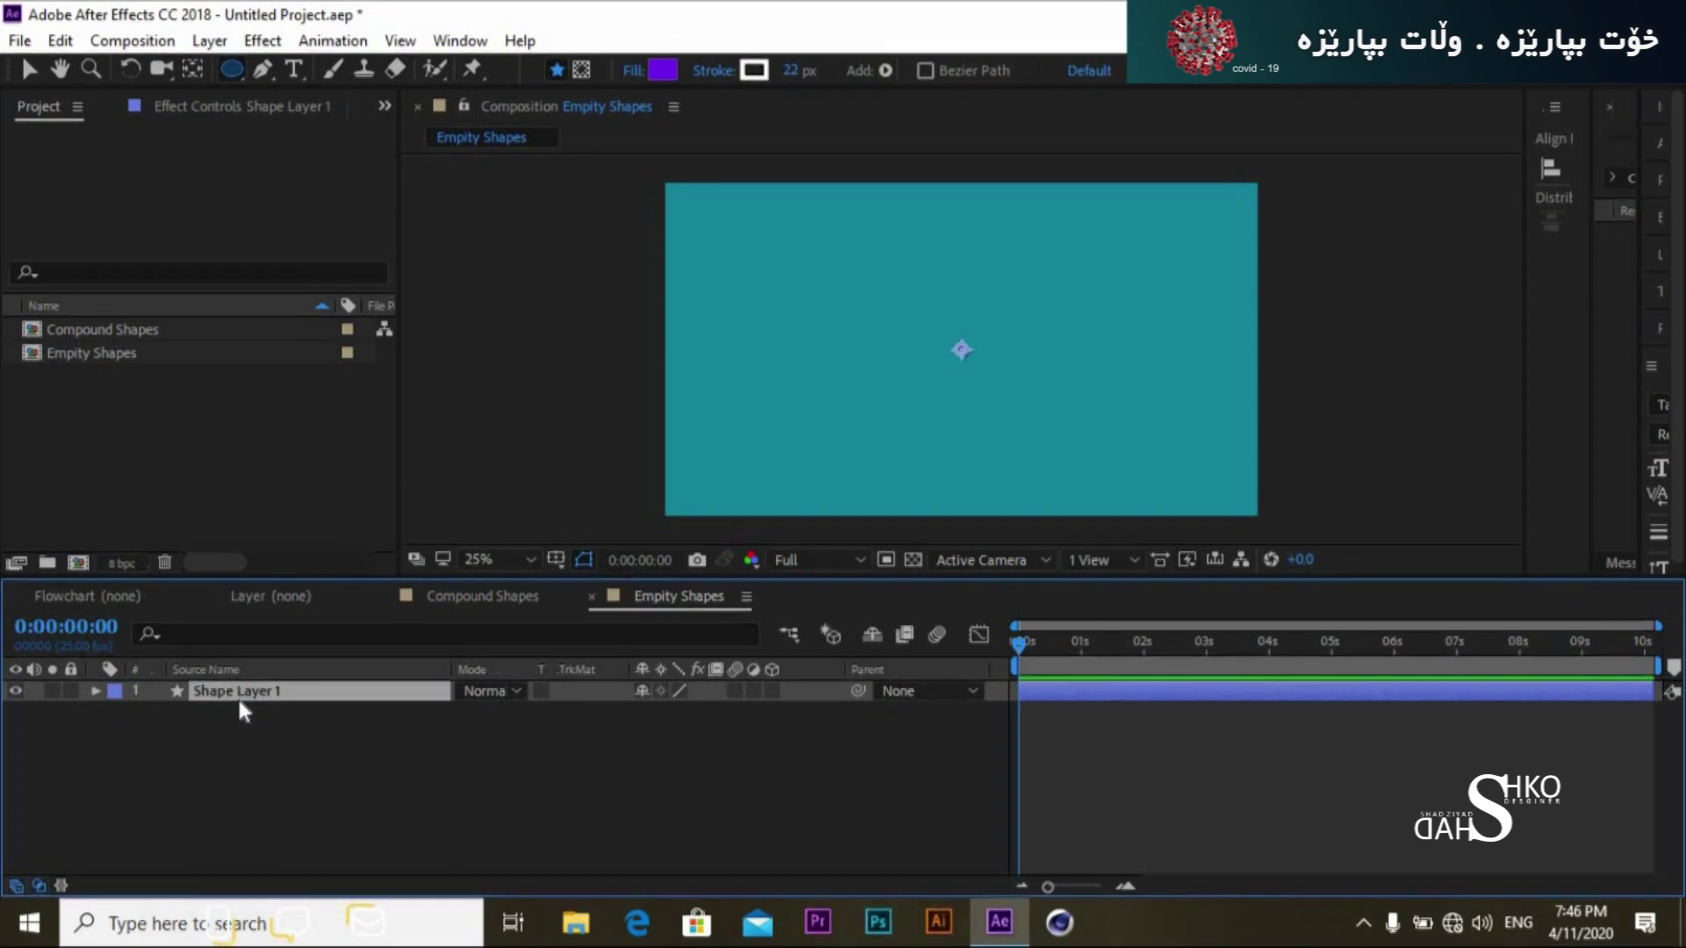
pyautogui.click(93, 691)
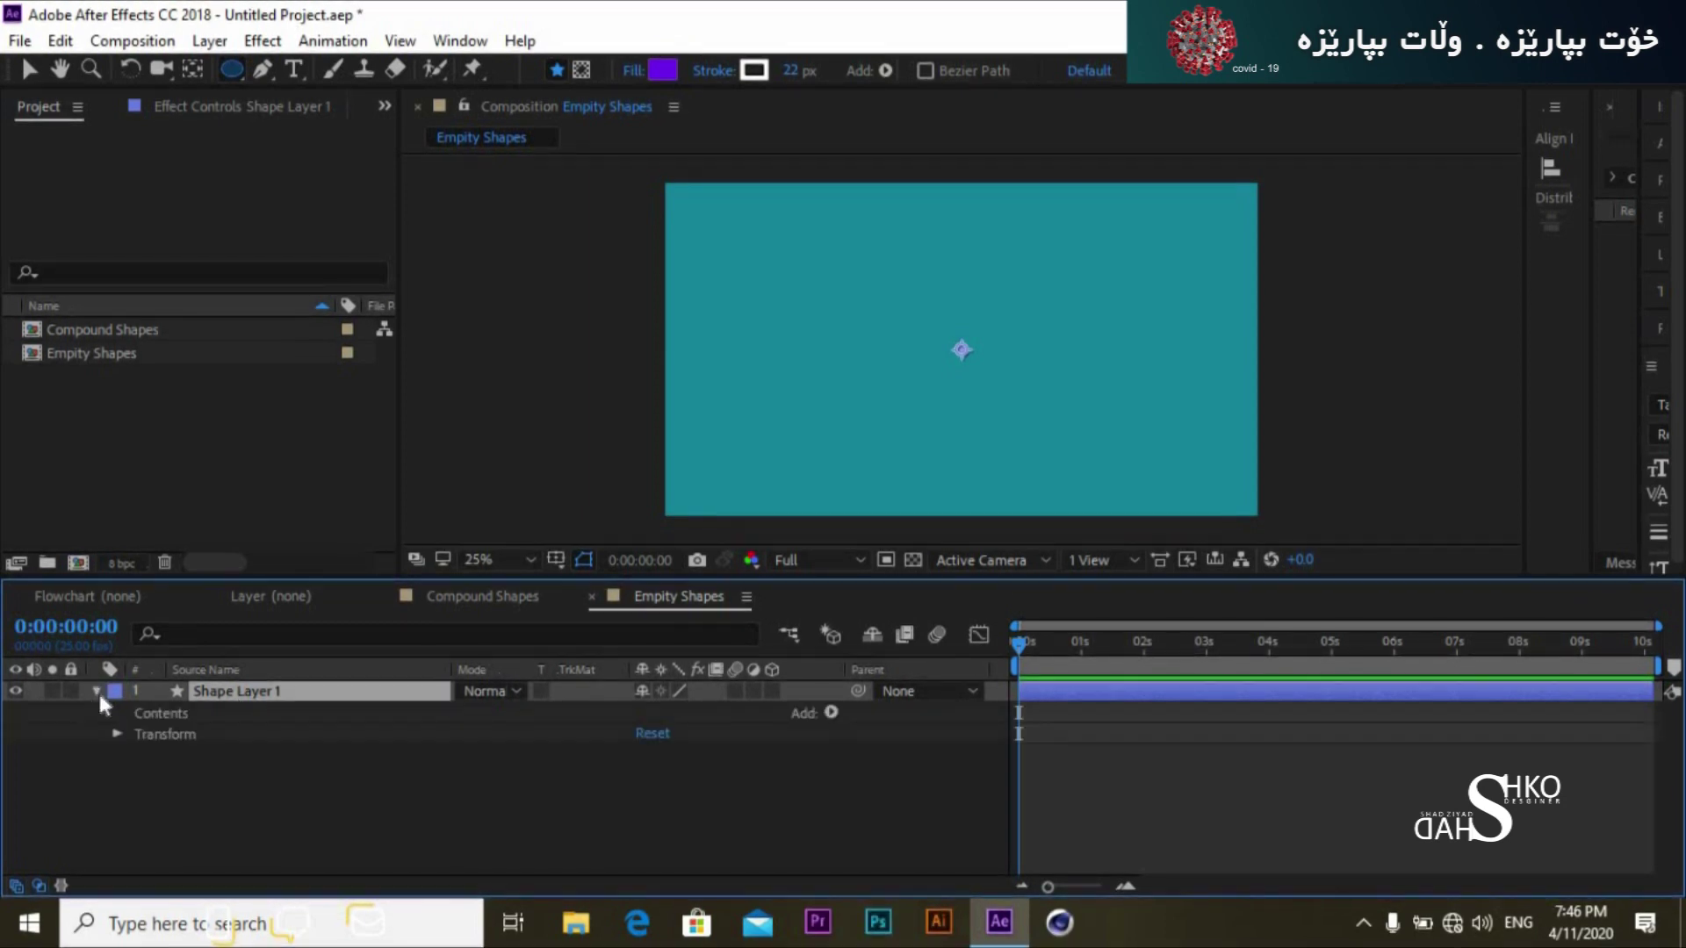
pyautogui.click(163, 713)
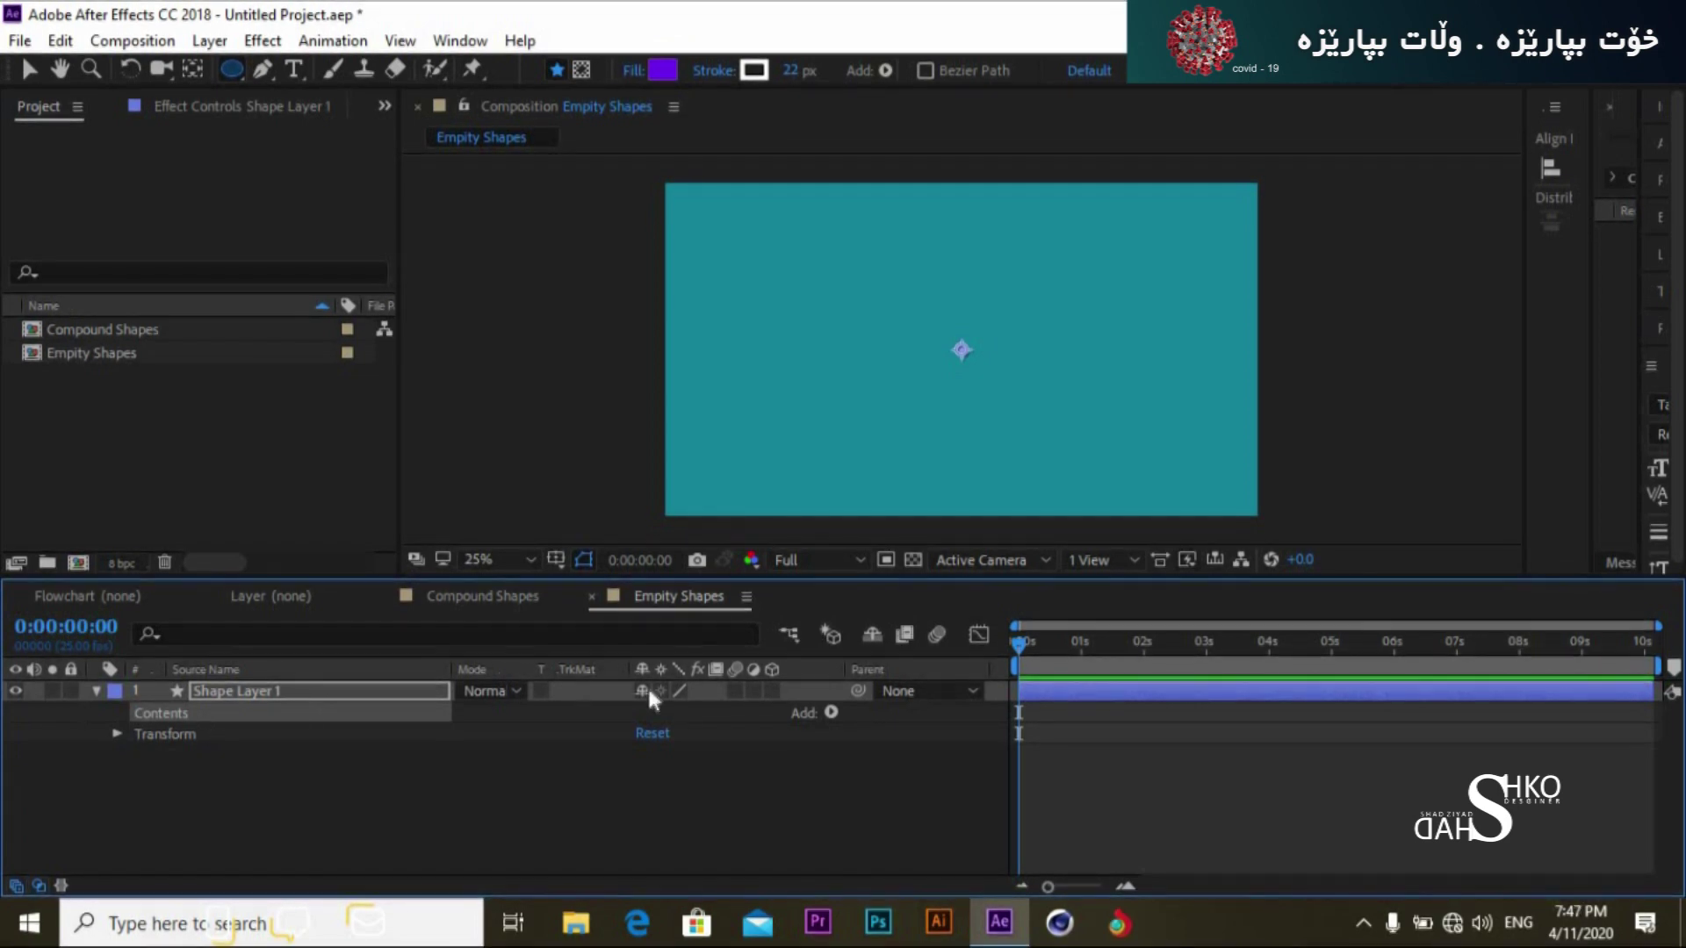
# Step: Add an empty group to Shape Layer 1's contents, rename it Head and leave it selected
pyautogui.click(830, 711)
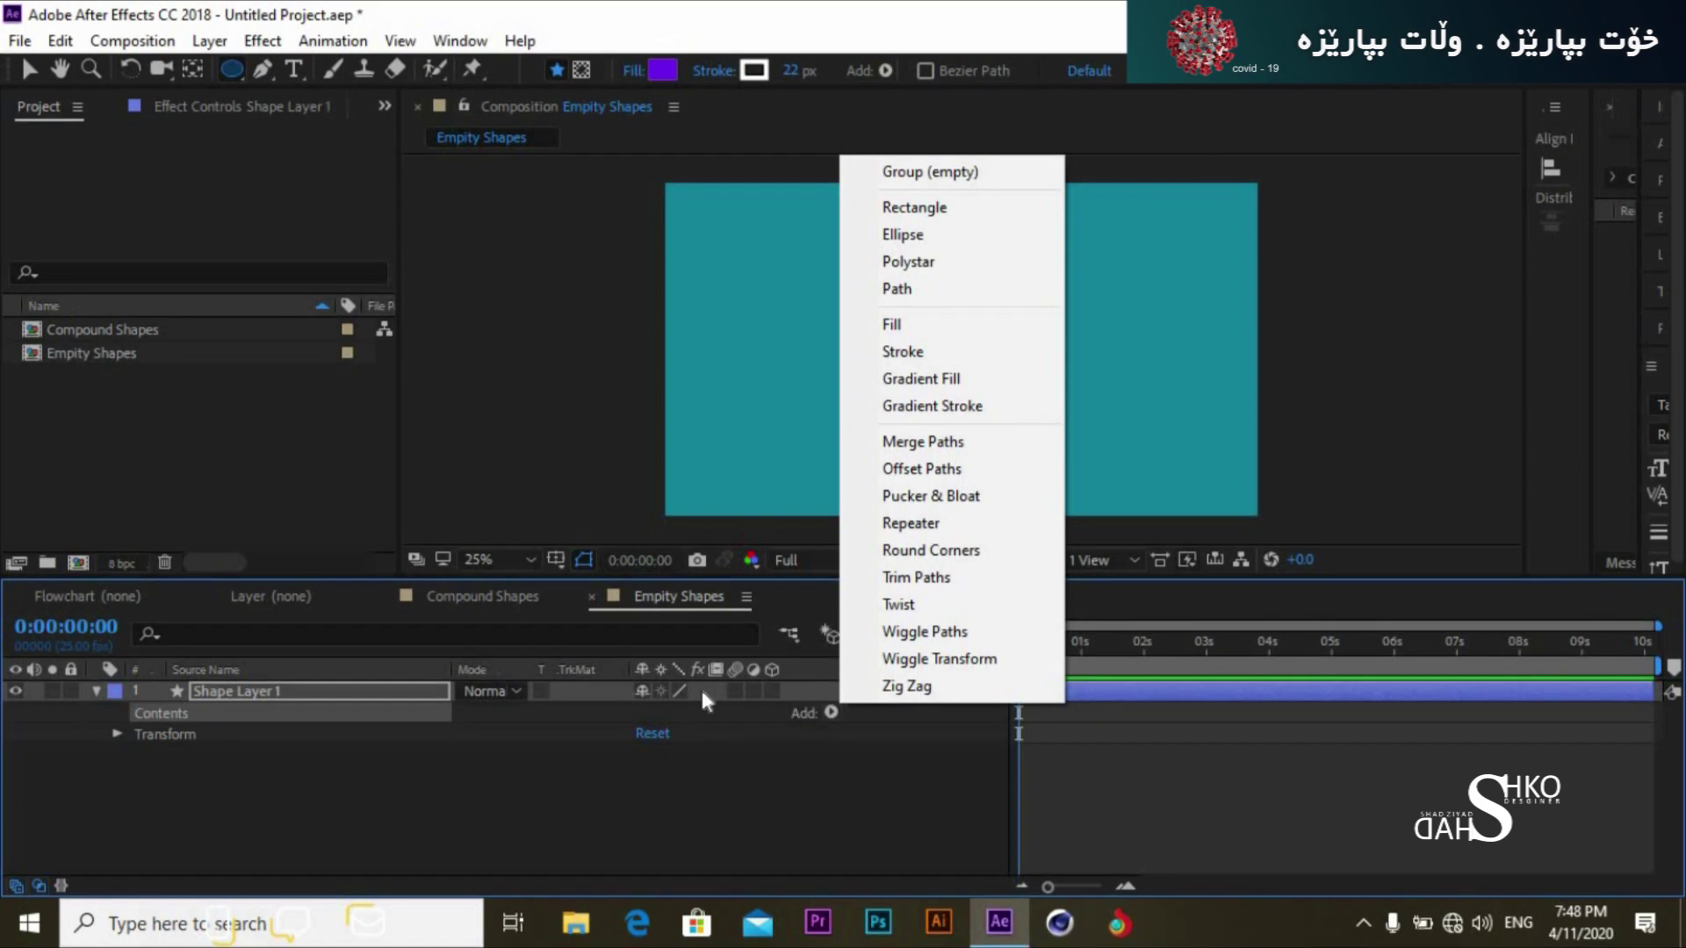
pyautogui.click(897, 175)
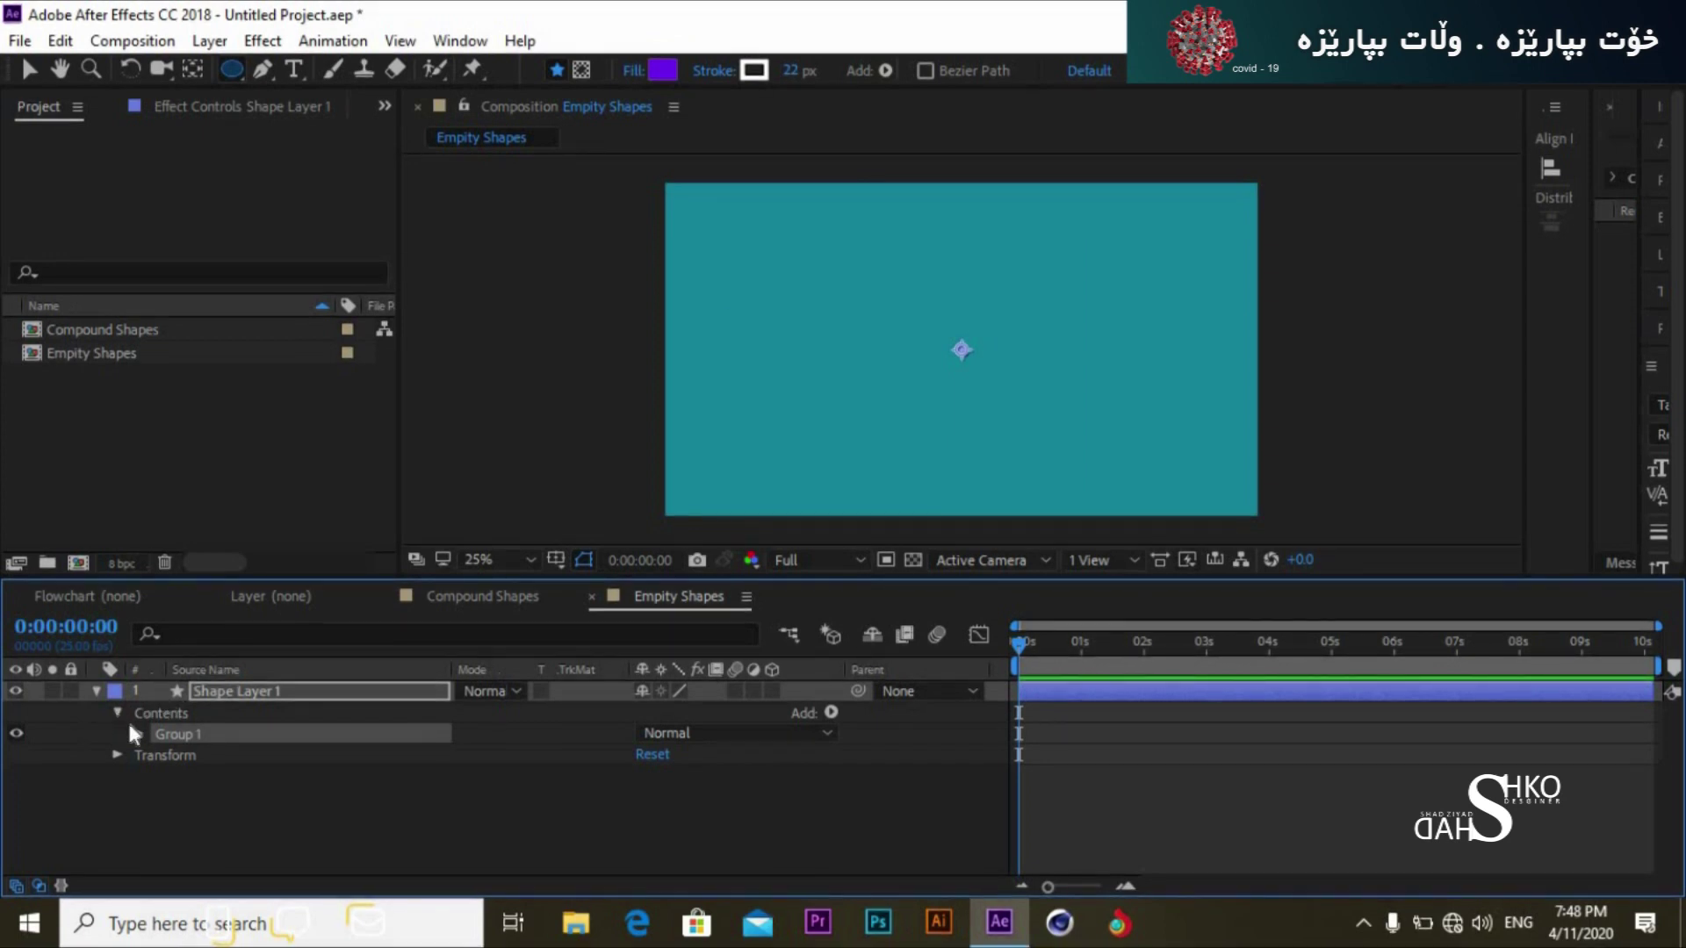
pyautogui.click(140, 732)
pyautogui.click(140, 733)
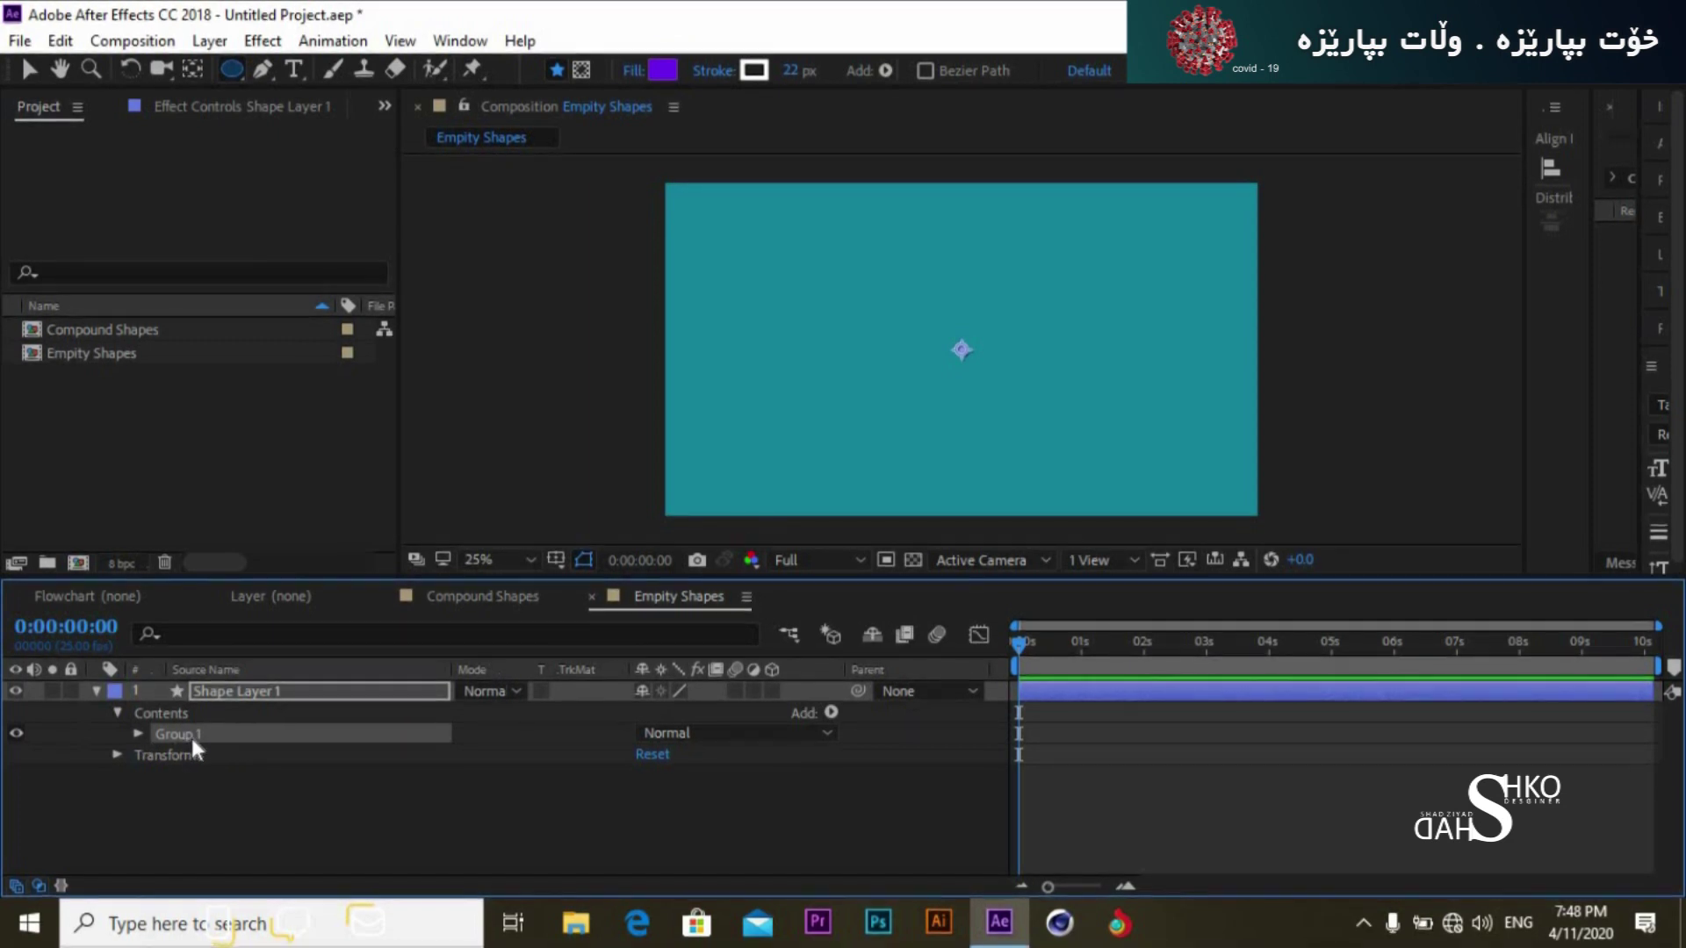
pyautogui.press('Return')
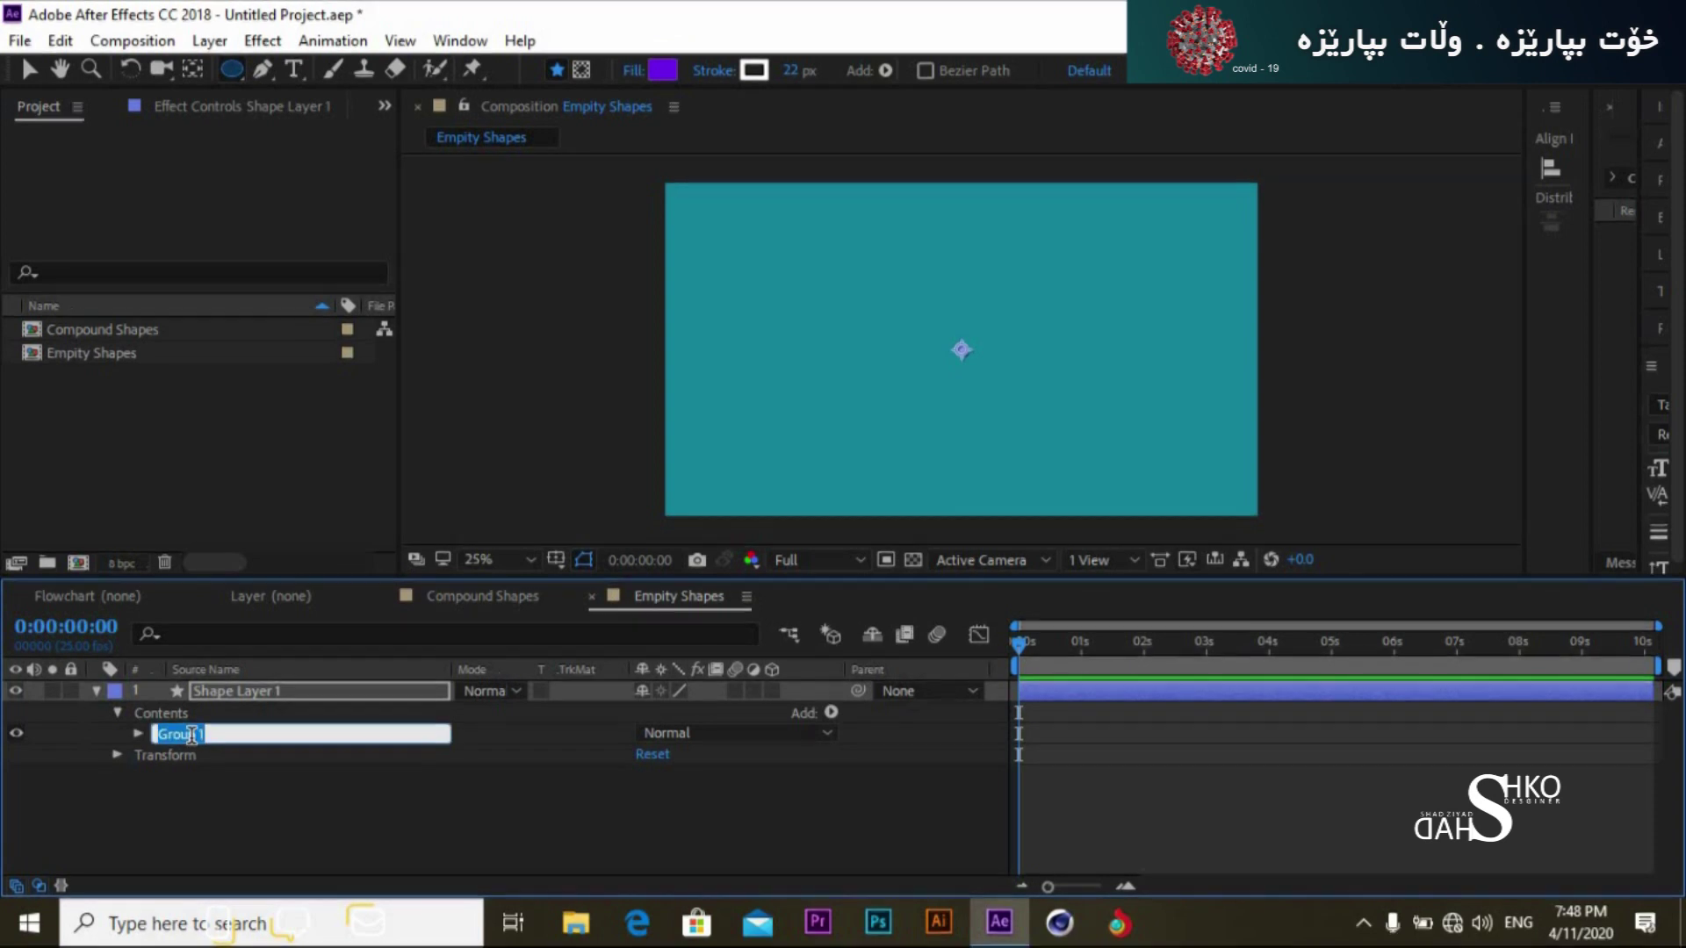
pyautogui.write('Head')
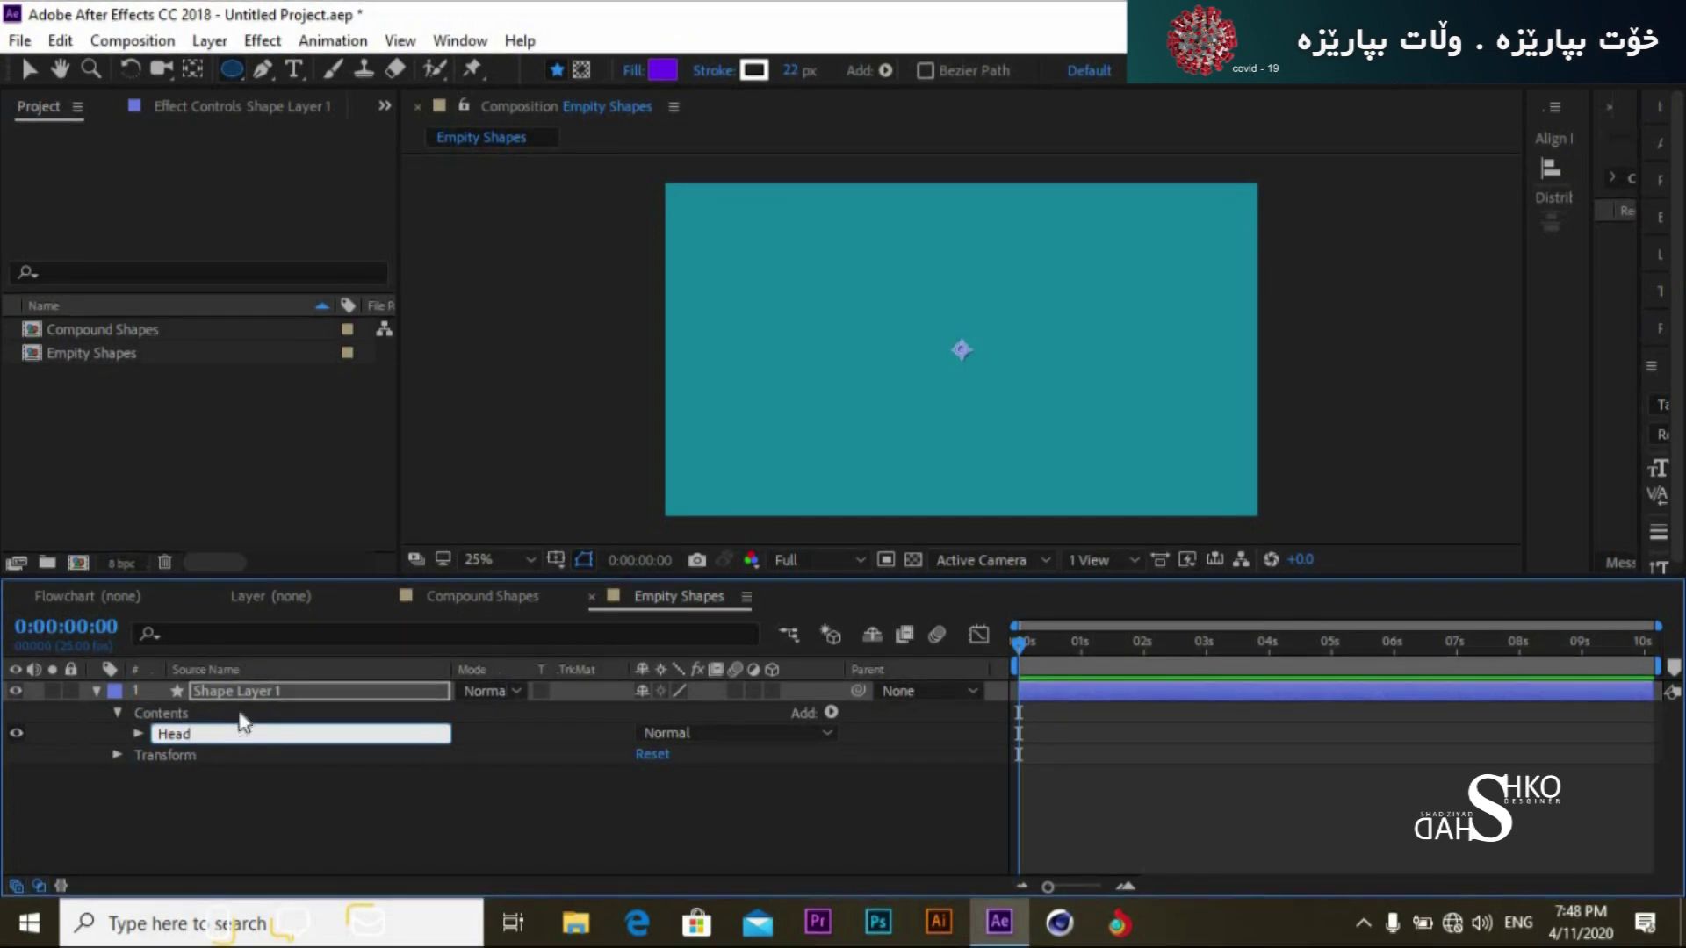
pyautogui.click(218, 690)
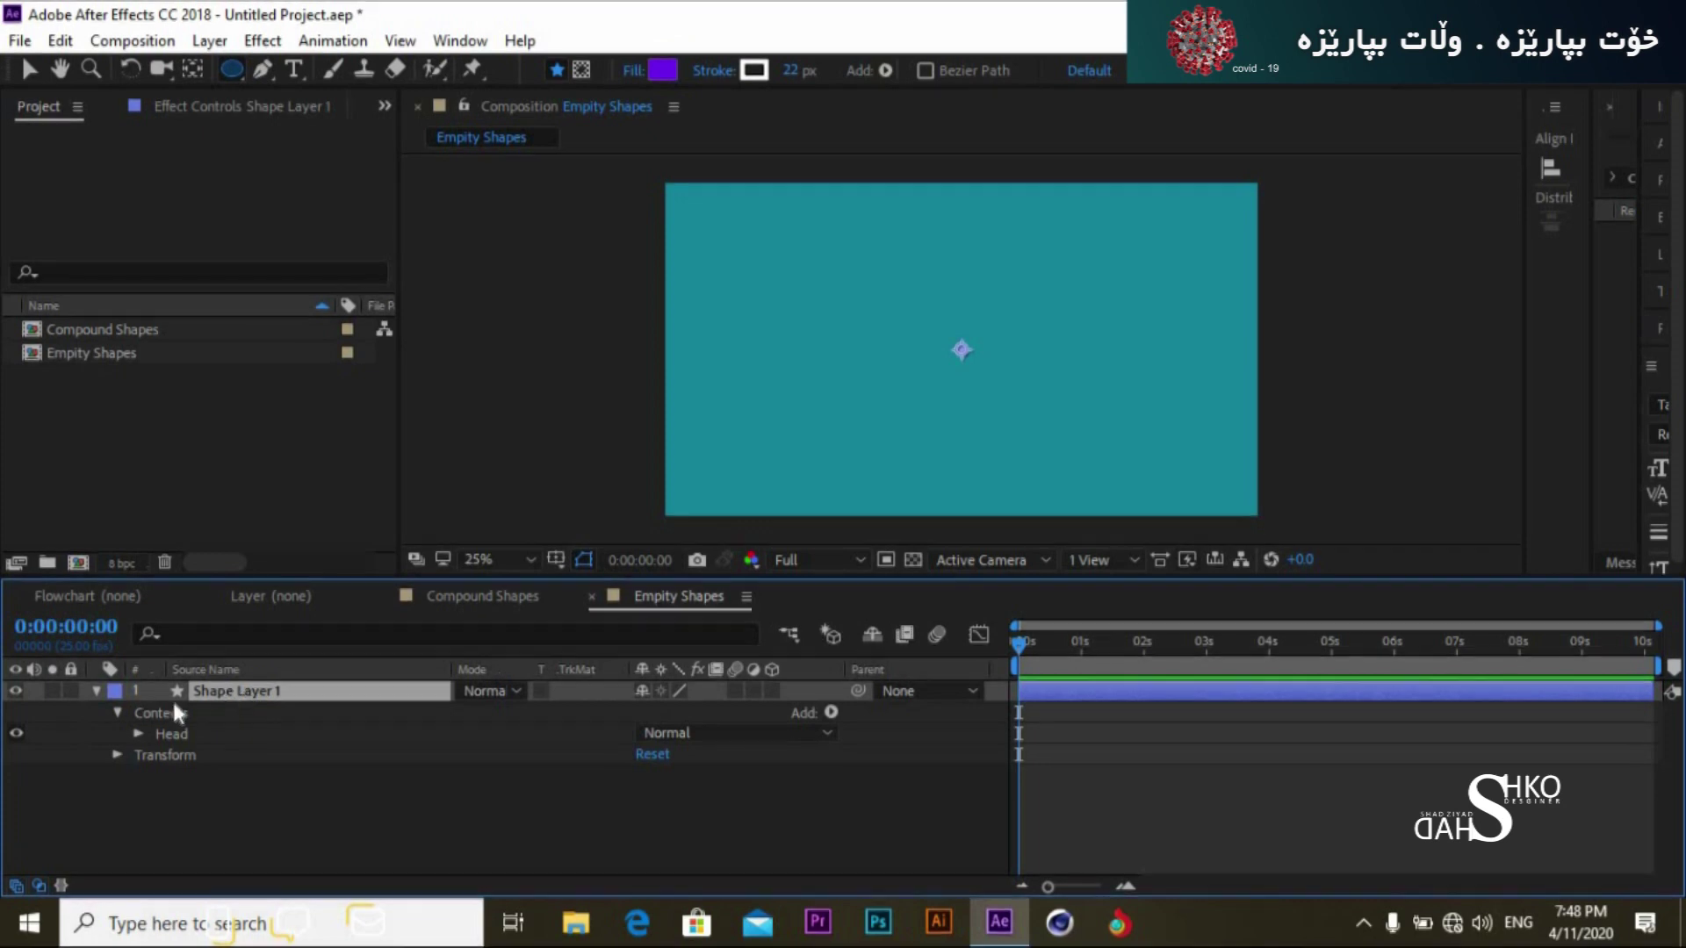
pyautogui.click(169, 735)
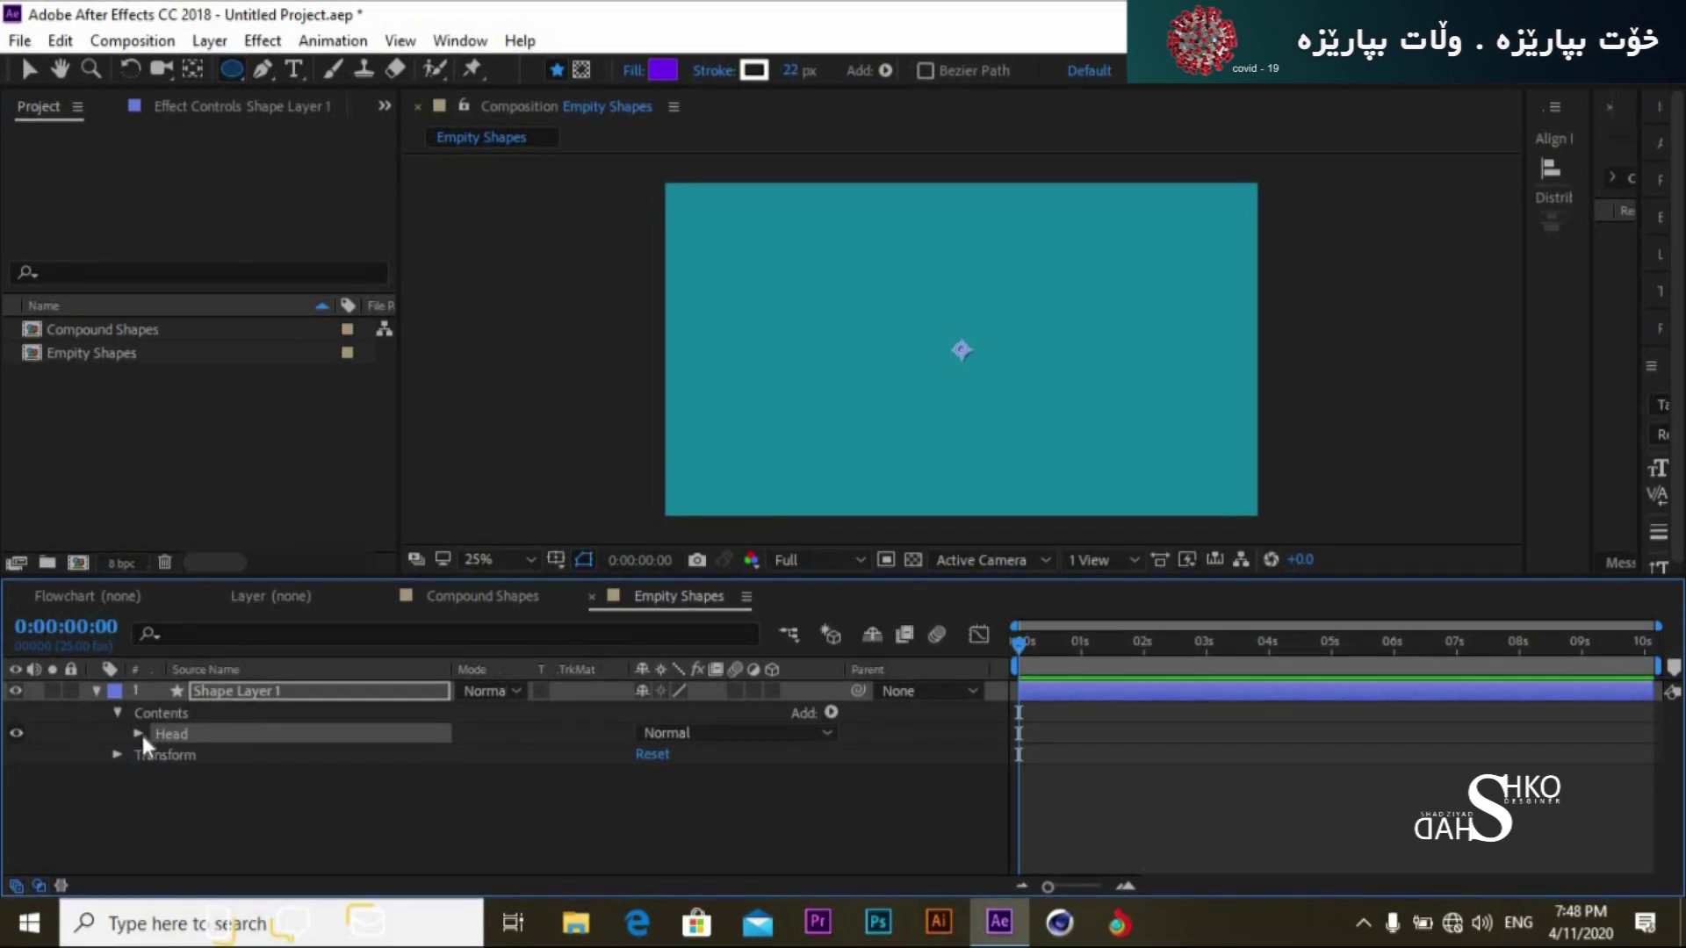
# Step: Review the shape groups inside Shape Layer 1 of the Compound Shapes composition and return to Empity Shapes
pyautogui.click(502, 596)
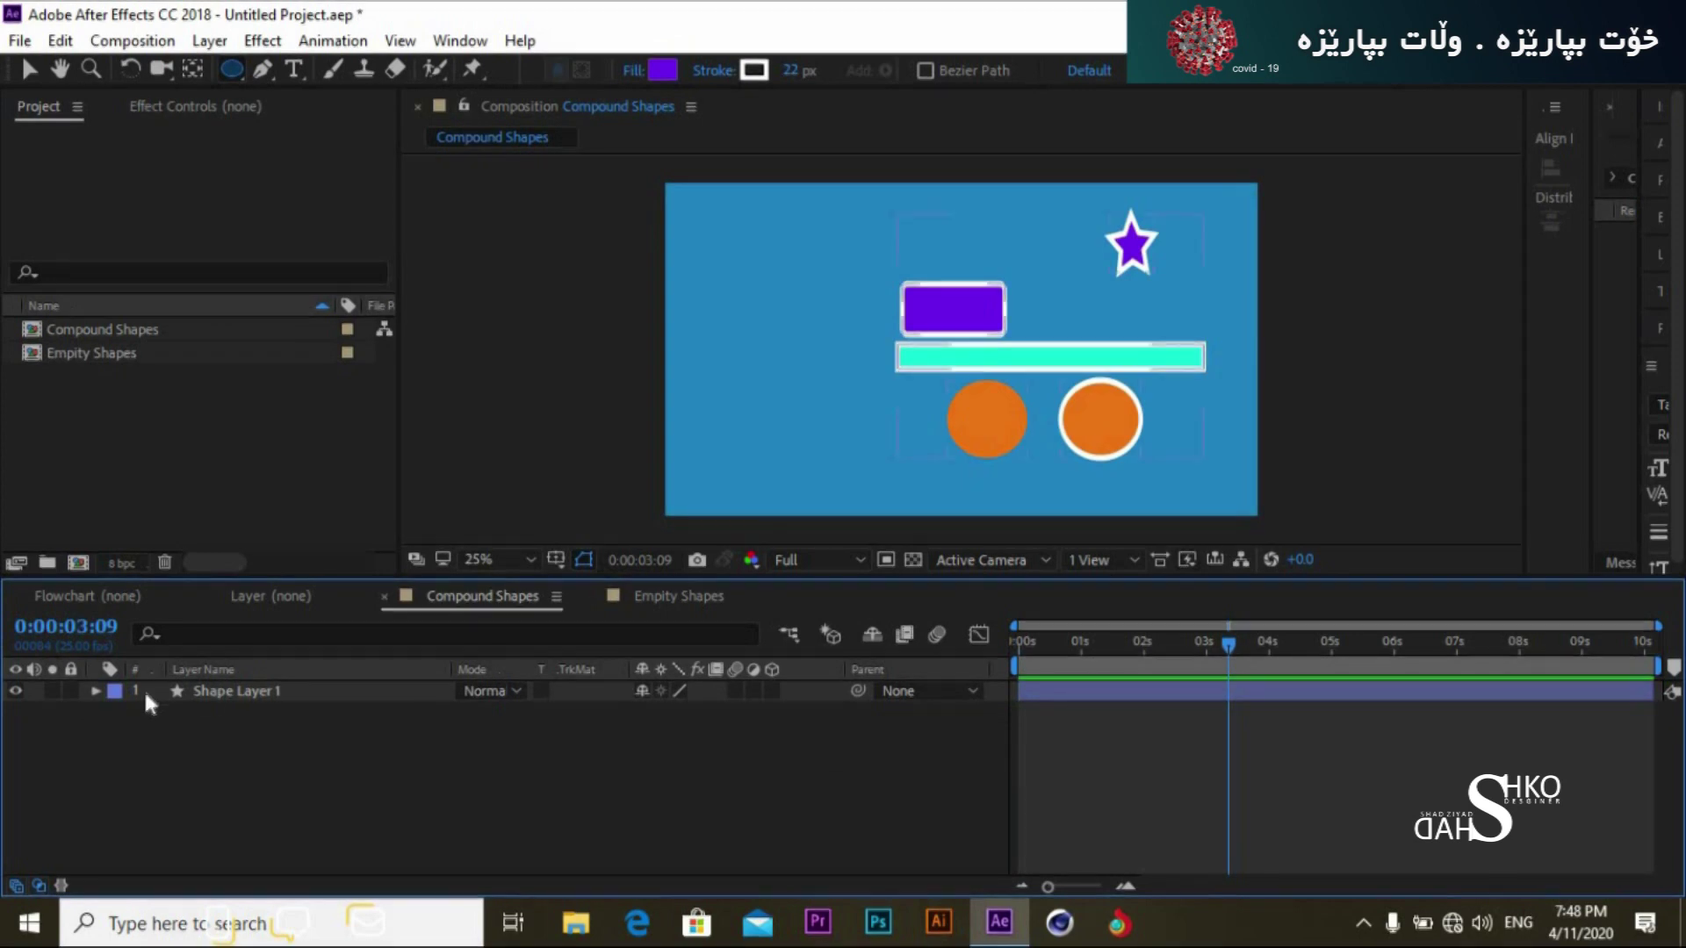
pyautogui.click(95, 691)
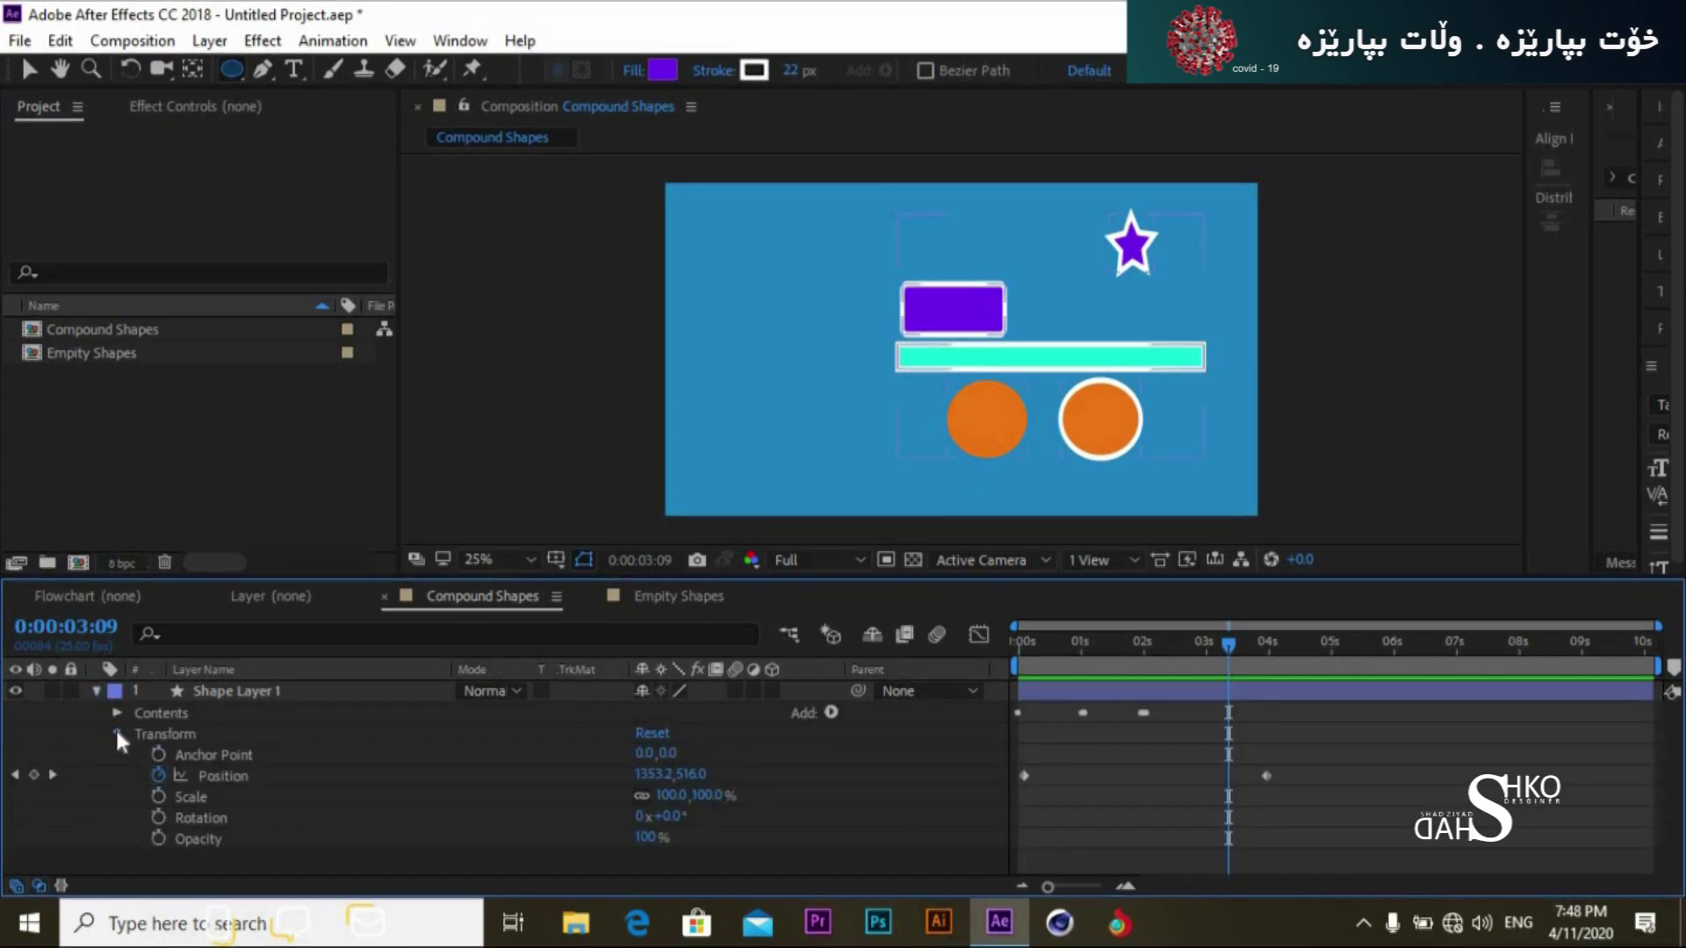
pyautogui.click(114, 727)
pyautogui.click(118, 712)
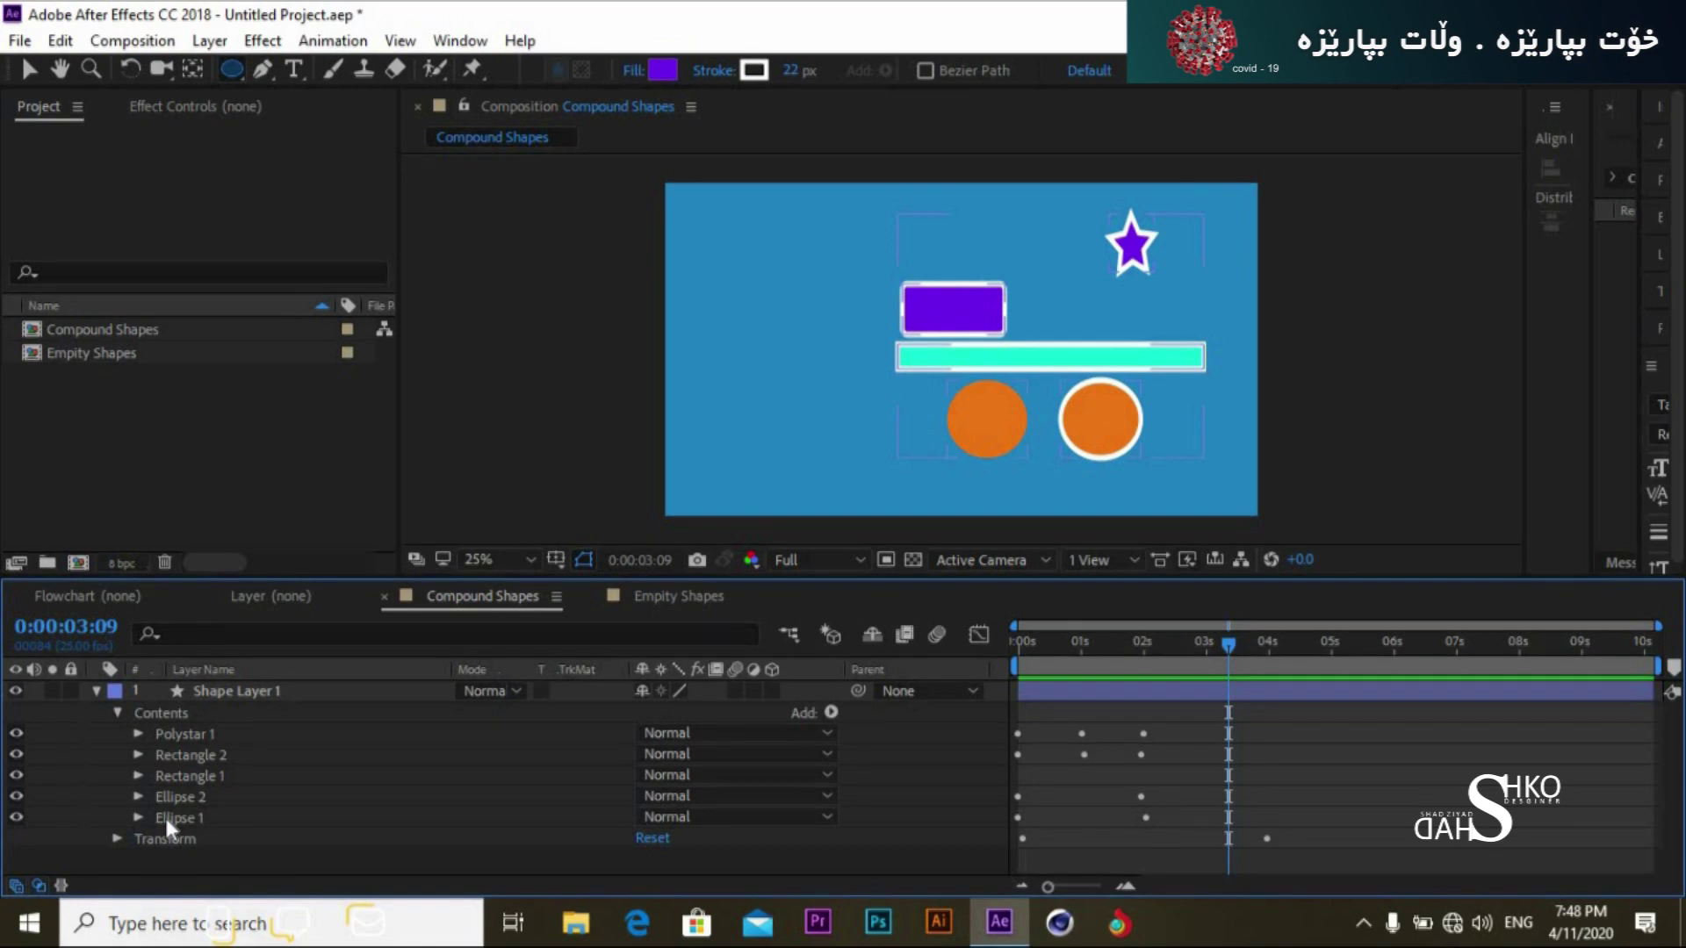
pyautogui.click(671, 593)
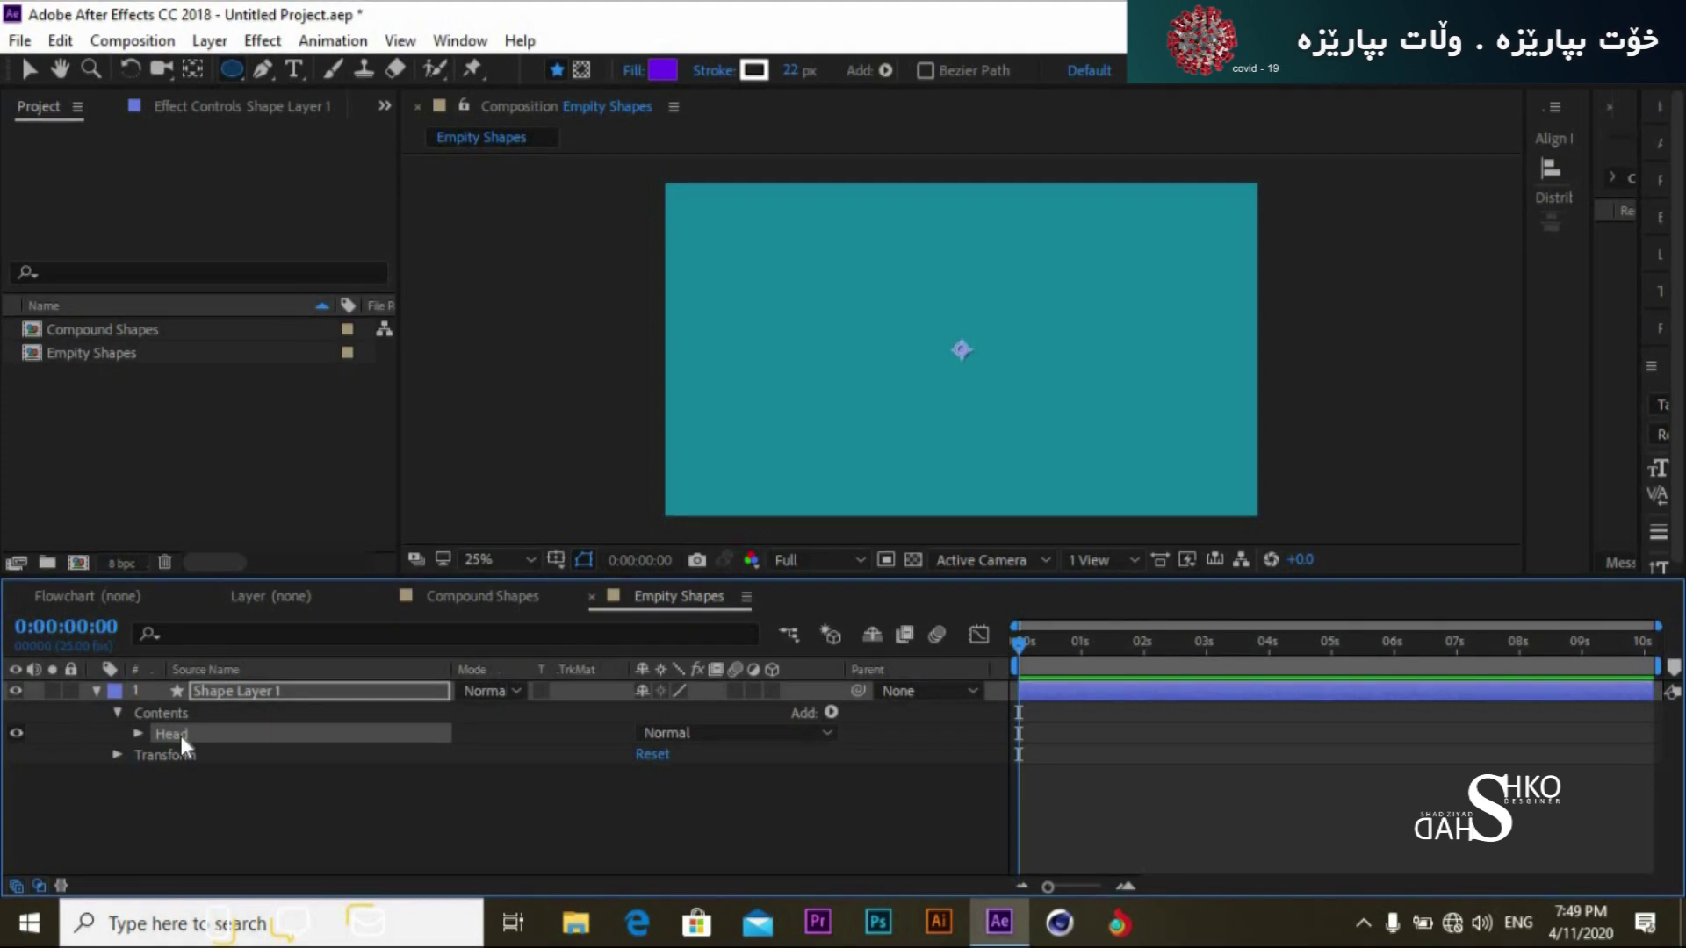
# Step: Add an ellipse path inside the Head group and select that path
pyautogui.click(216, 803)
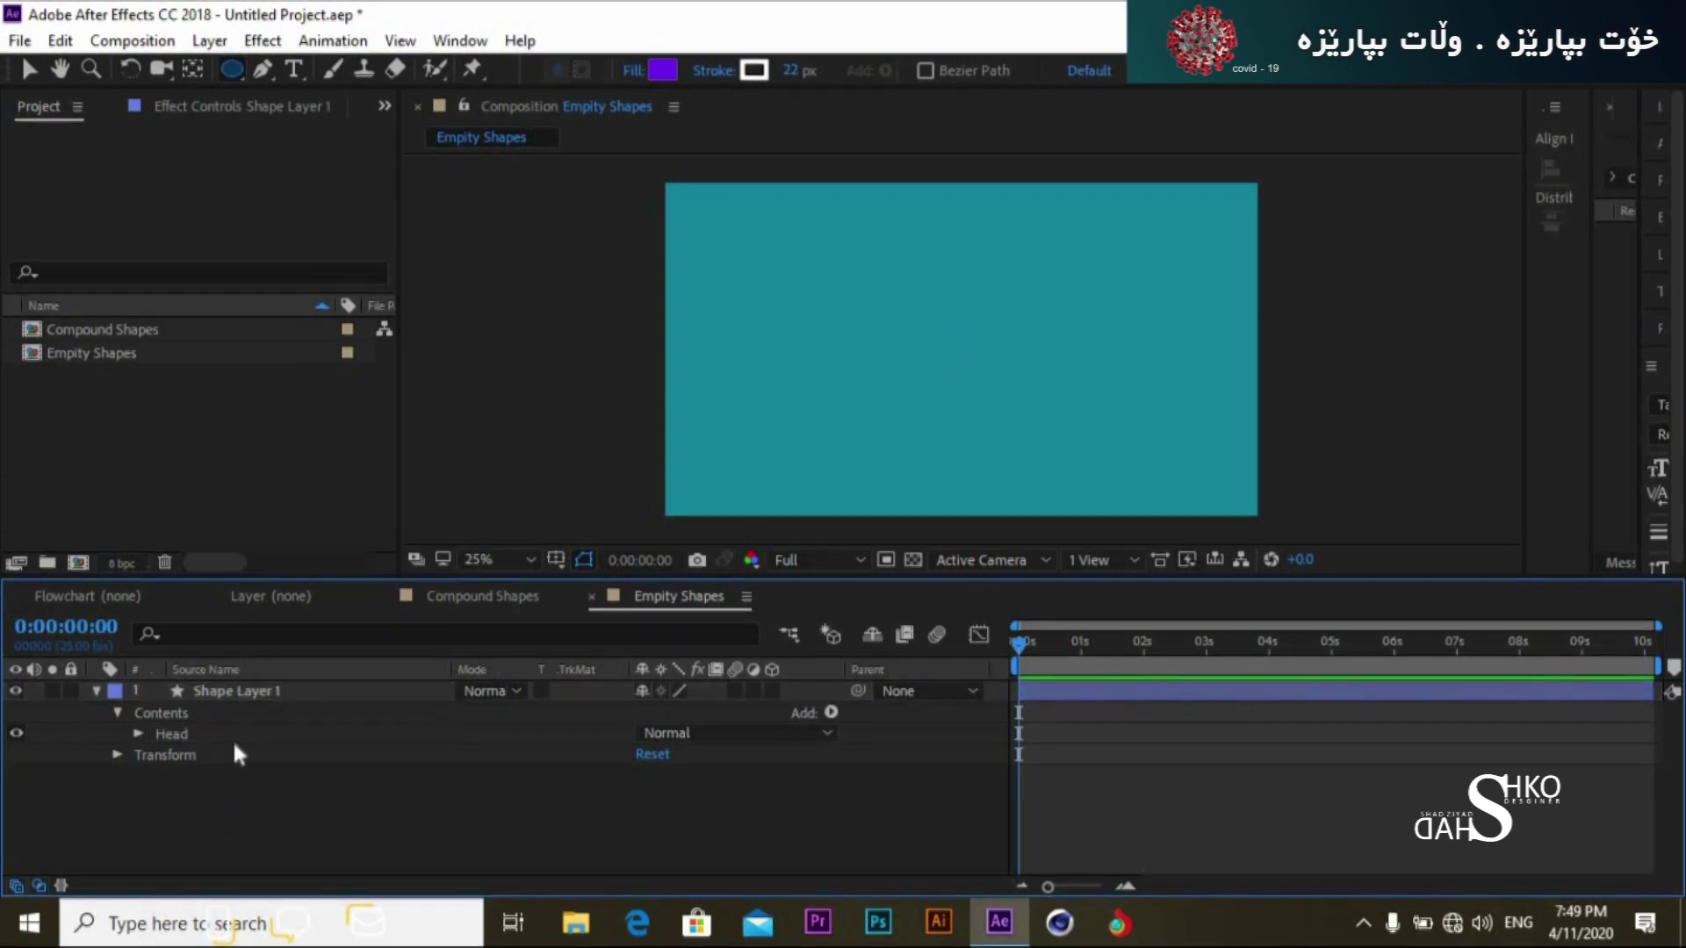
pyautogui.click(233, 729)
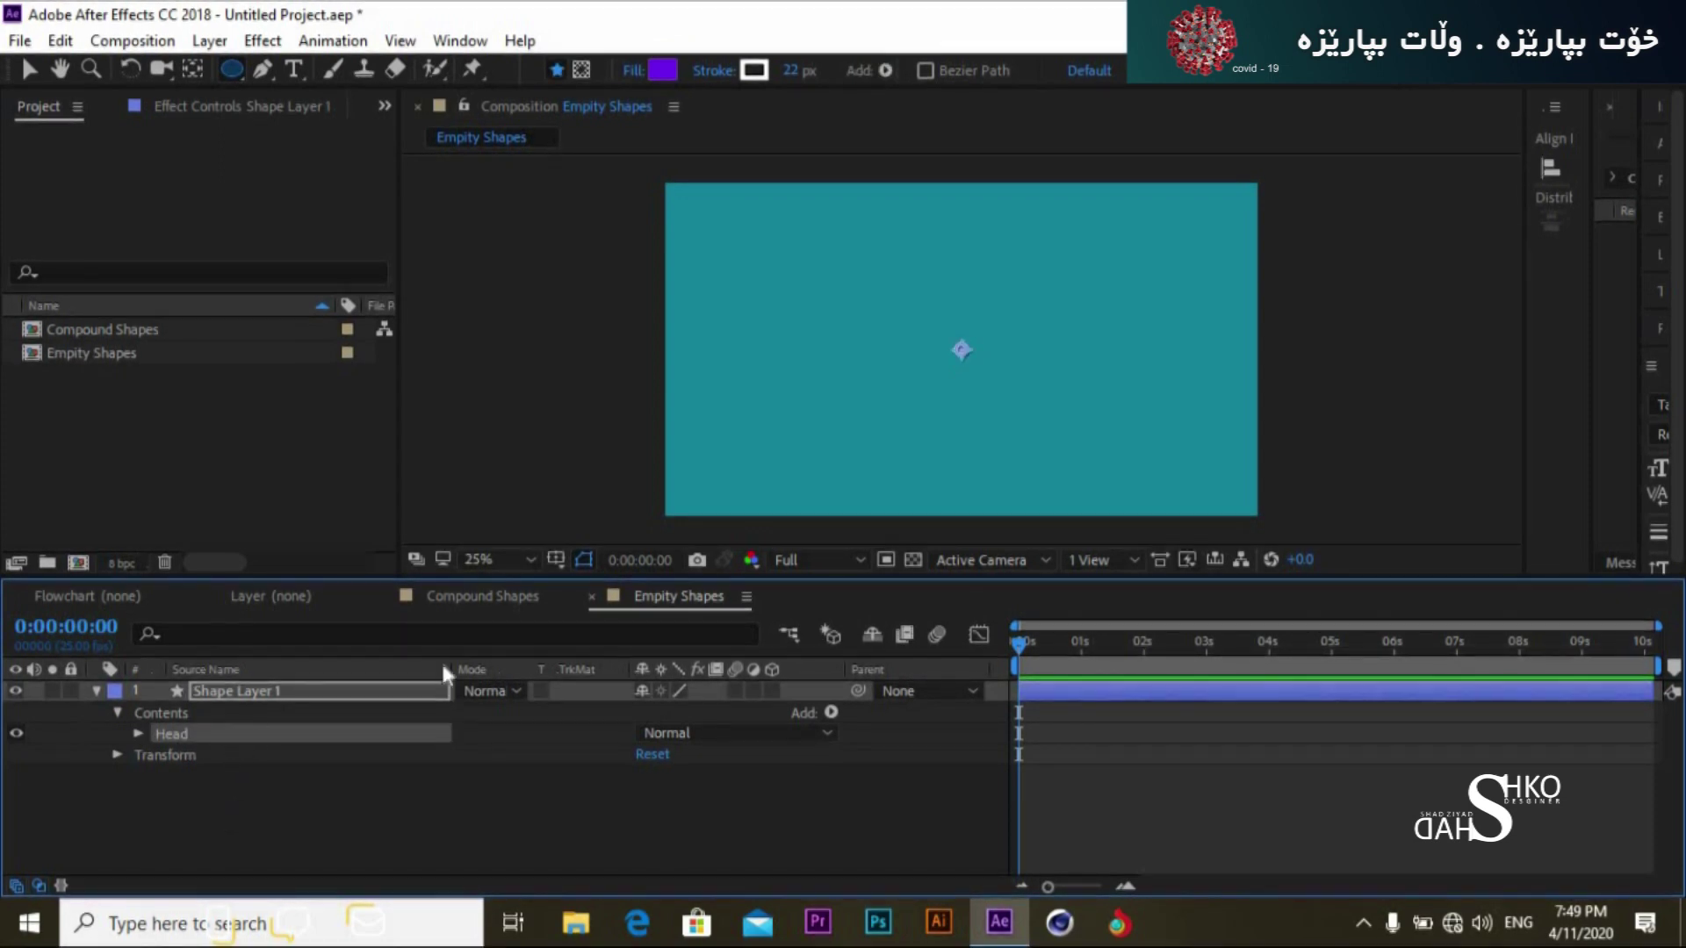
pyautogui.click(828, 710)
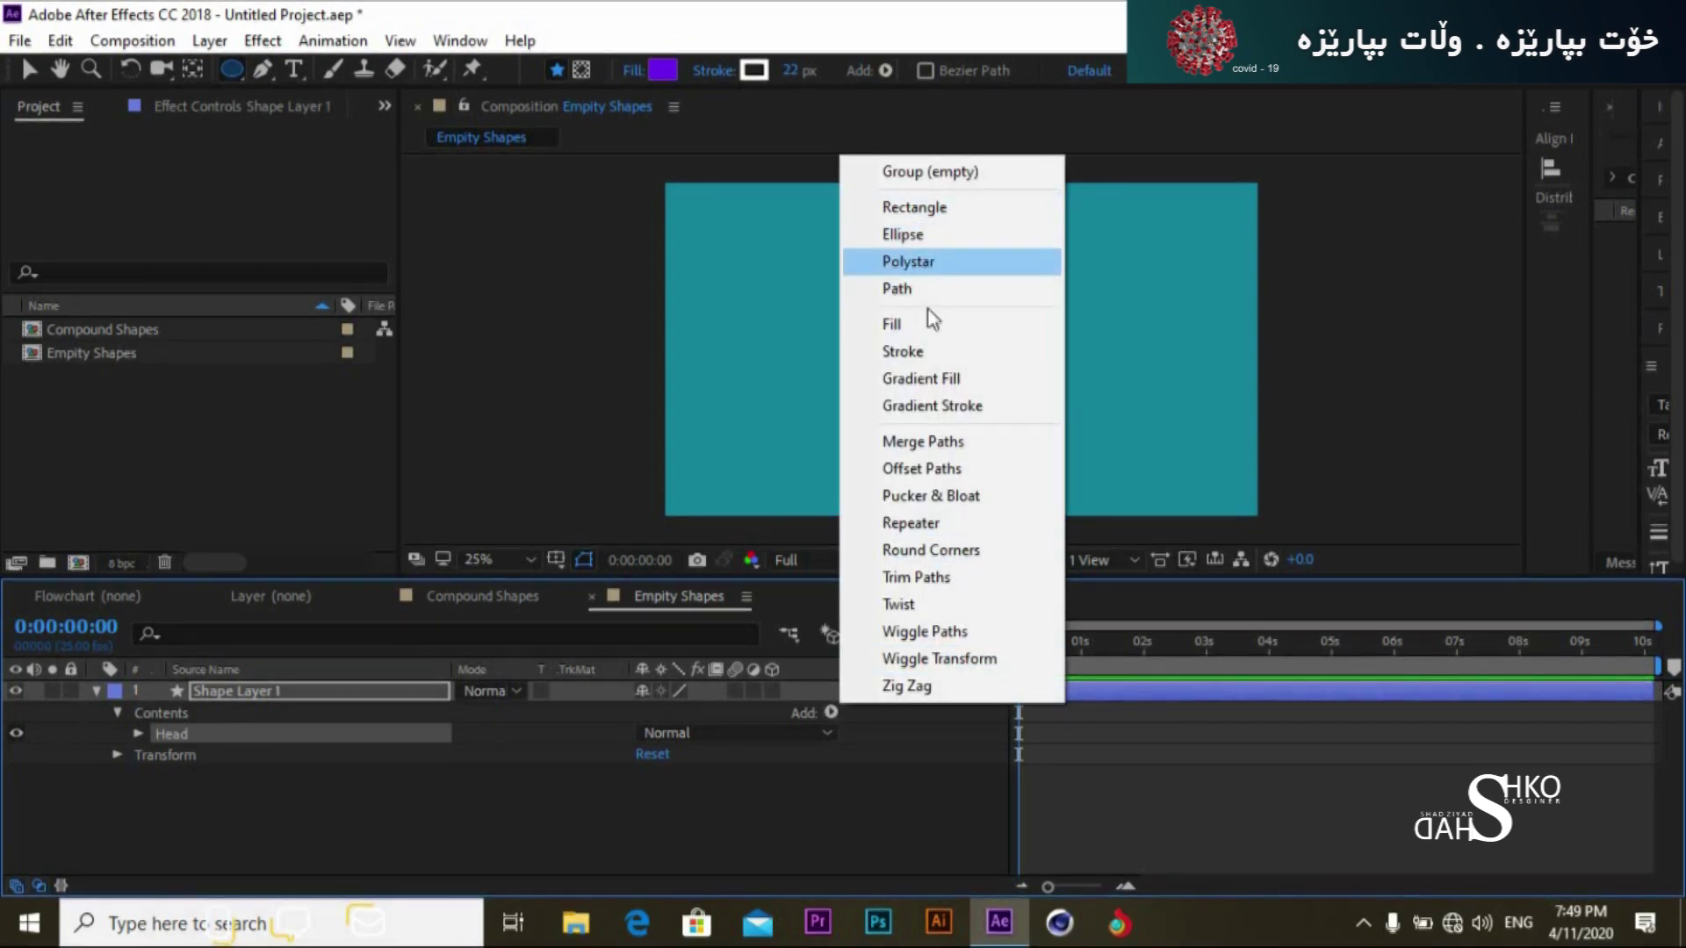
pyautogui.click(934, 235)
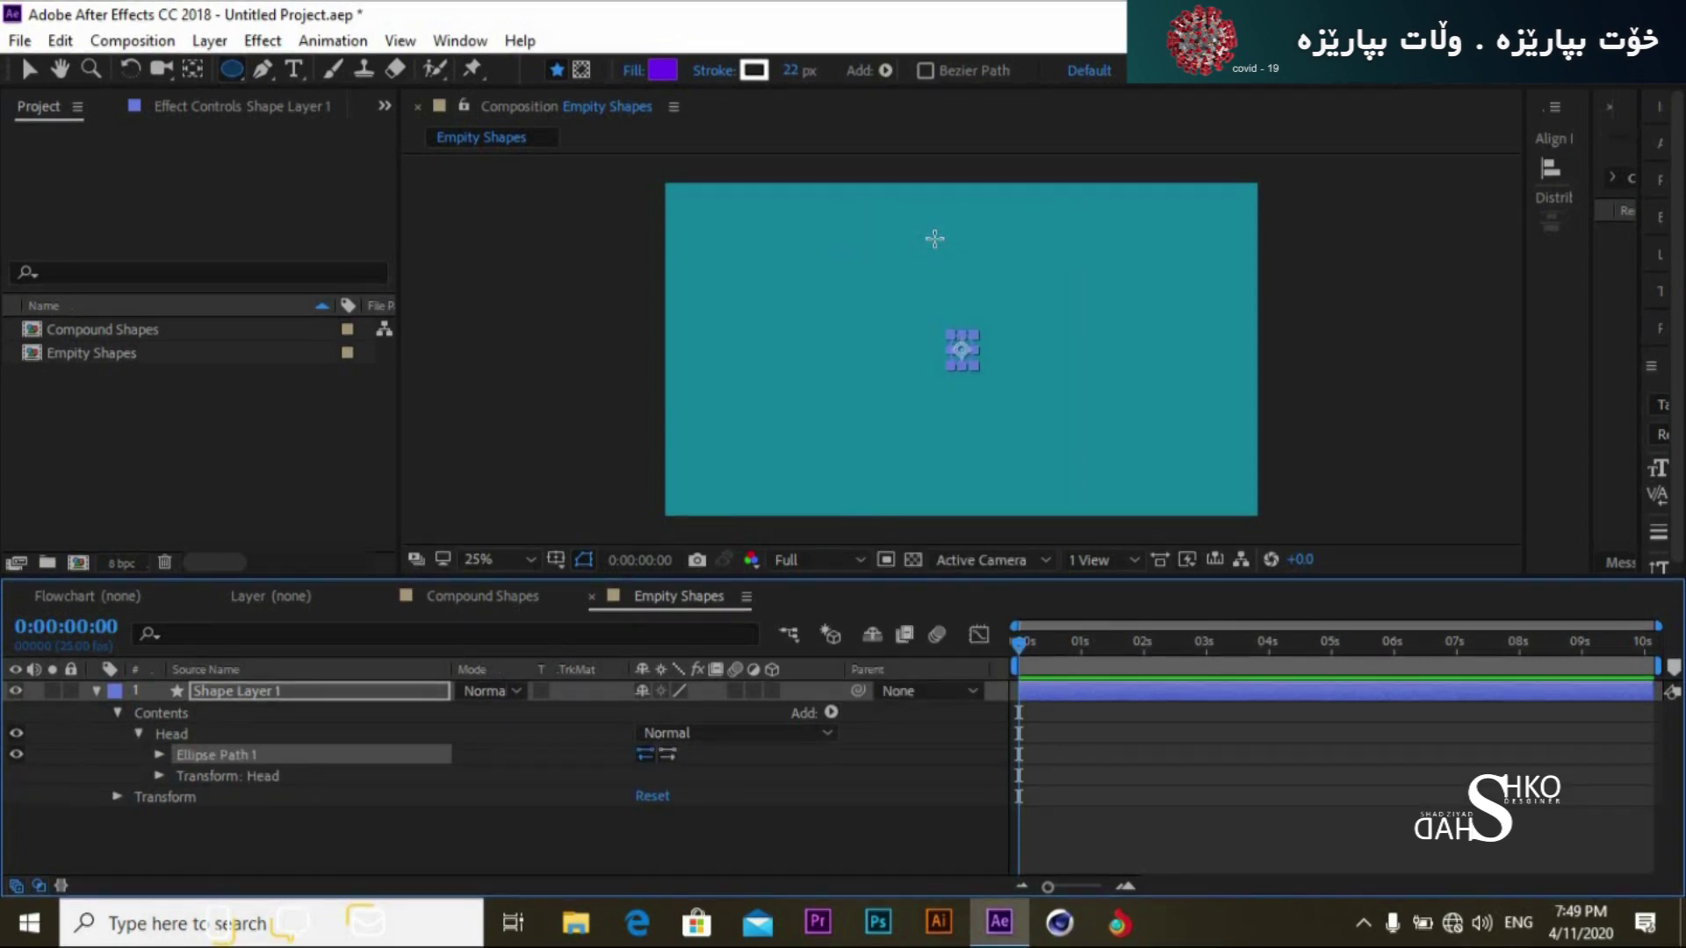
pyautogui.click(141, 734)
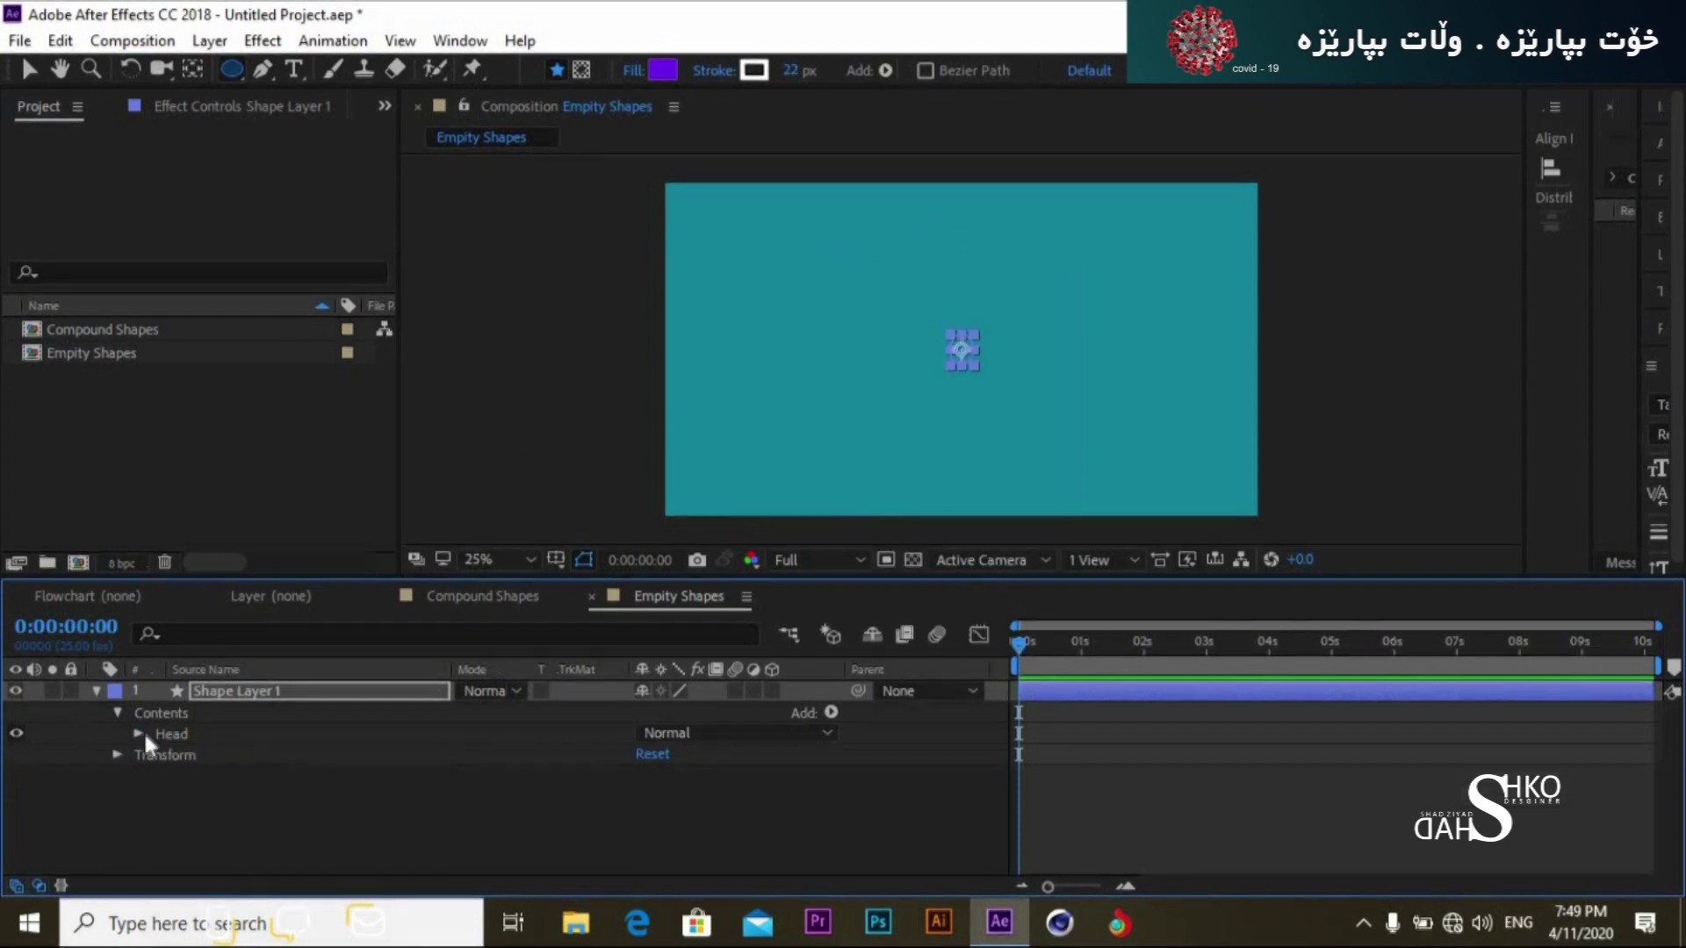
pyautogui.click(157, 736)
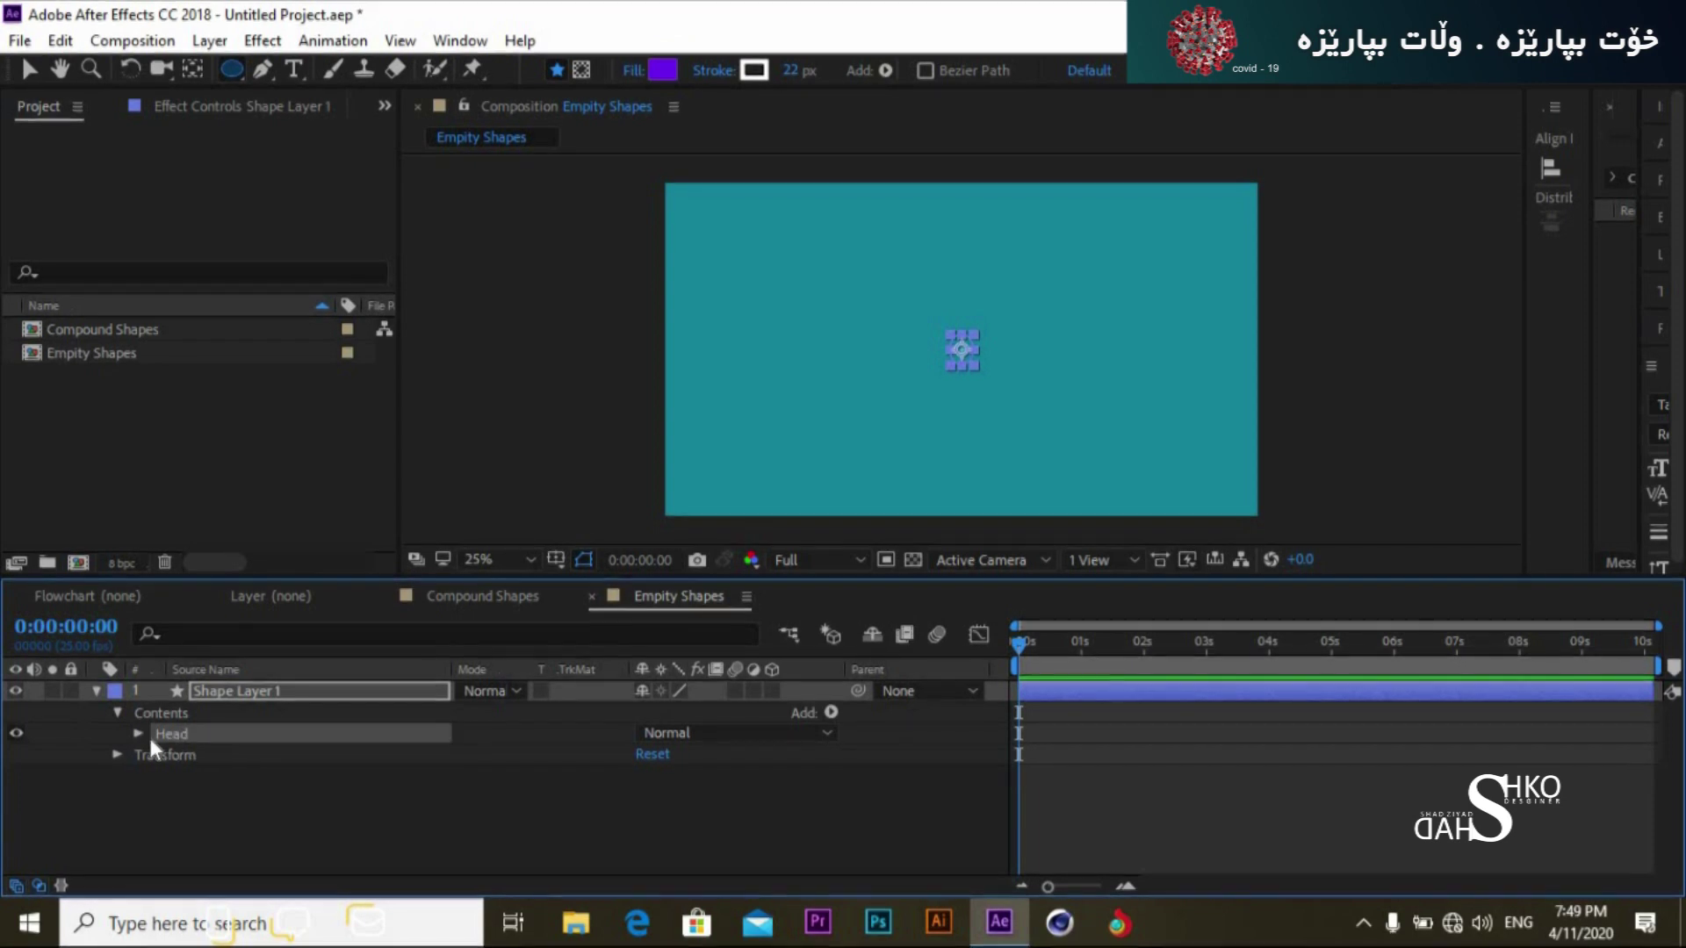
pyautogui.click(140, 732)
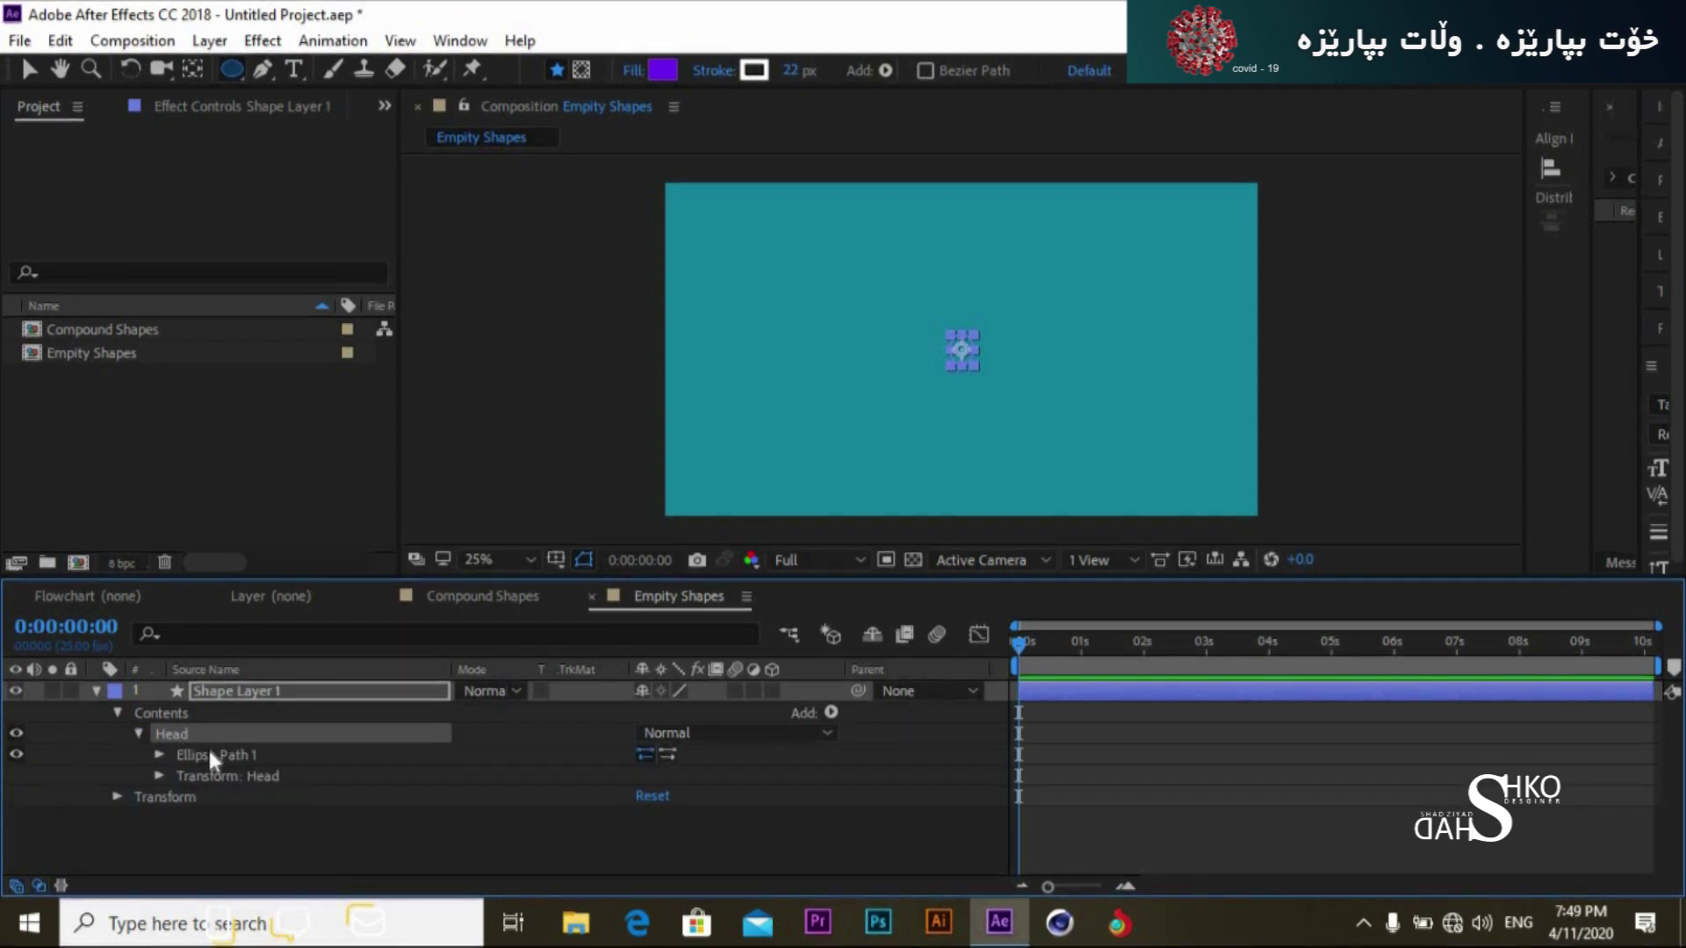
pyautogui.click(210, 755)
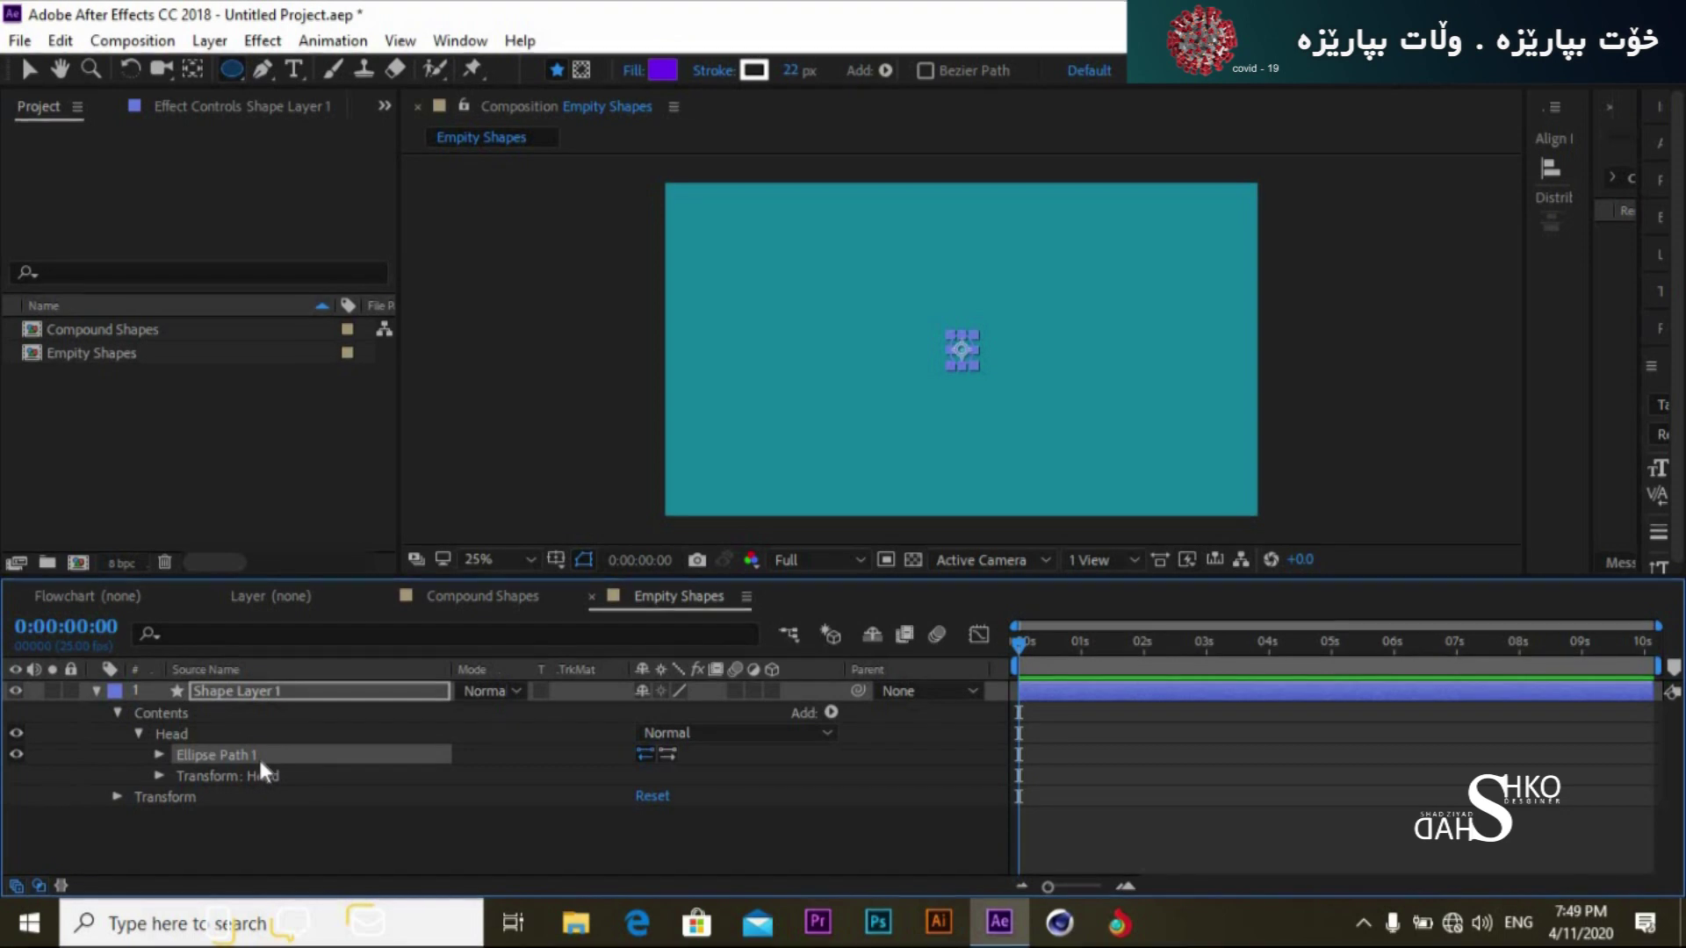
# Step: Set the Head group's ellipse path size to 415 by 415 and collapse its properties
pyautogui.click(160, 754)
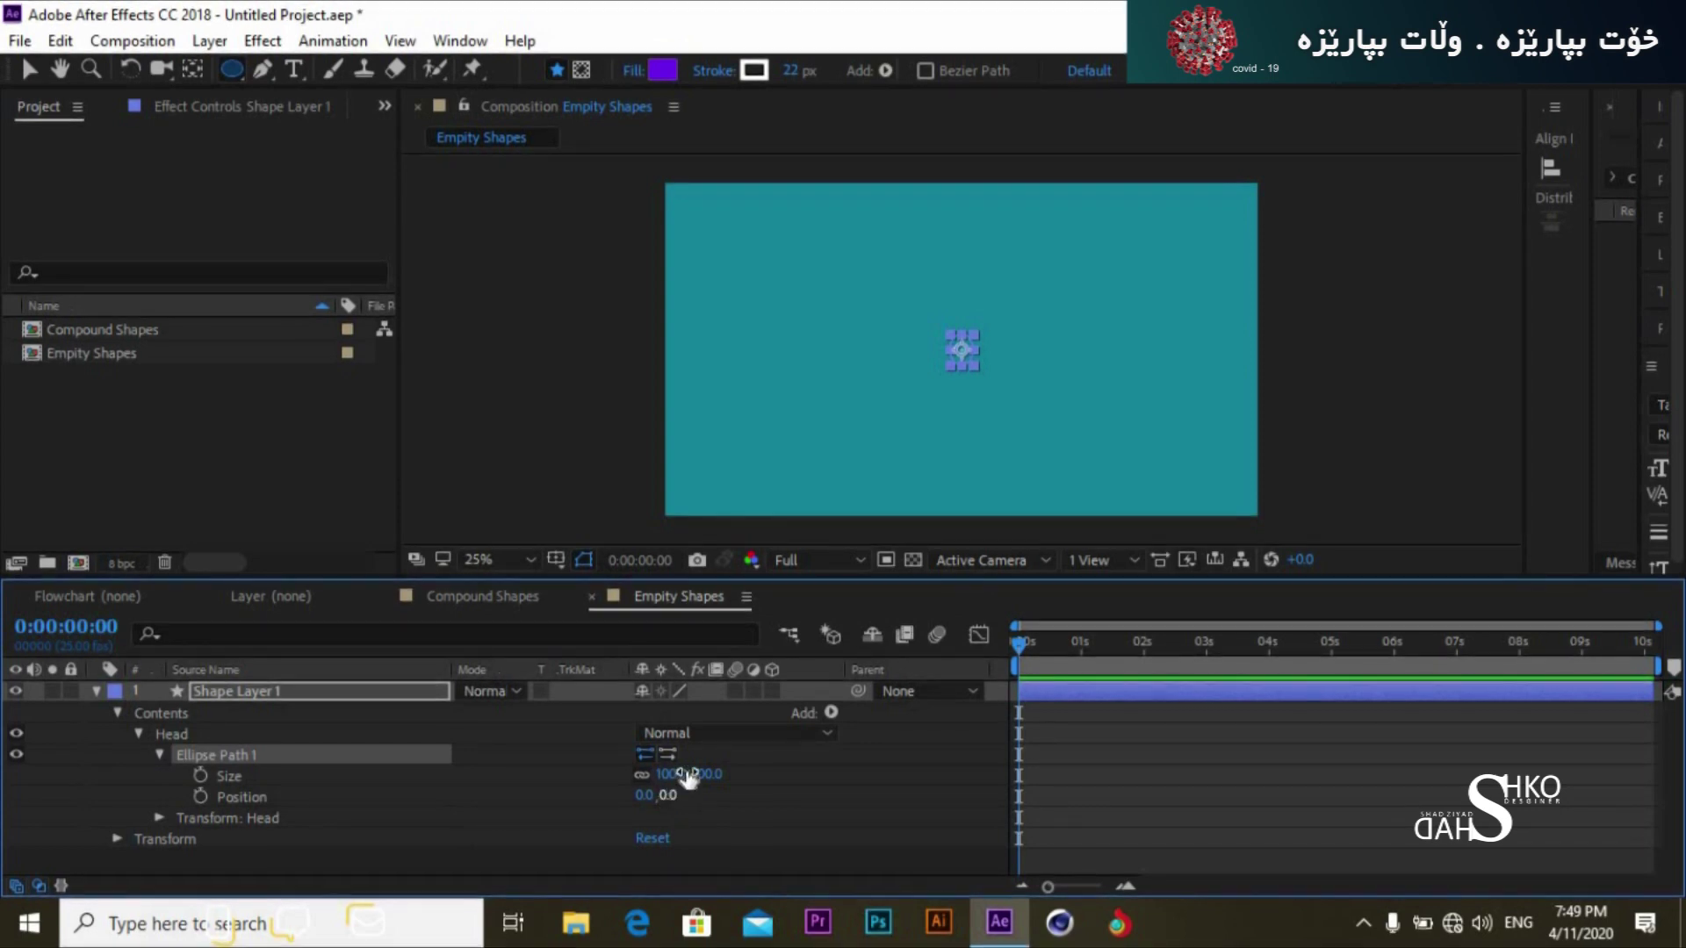
pyautogui.moveTo(689, 778); pyautogui.dragTo(1117, 832)
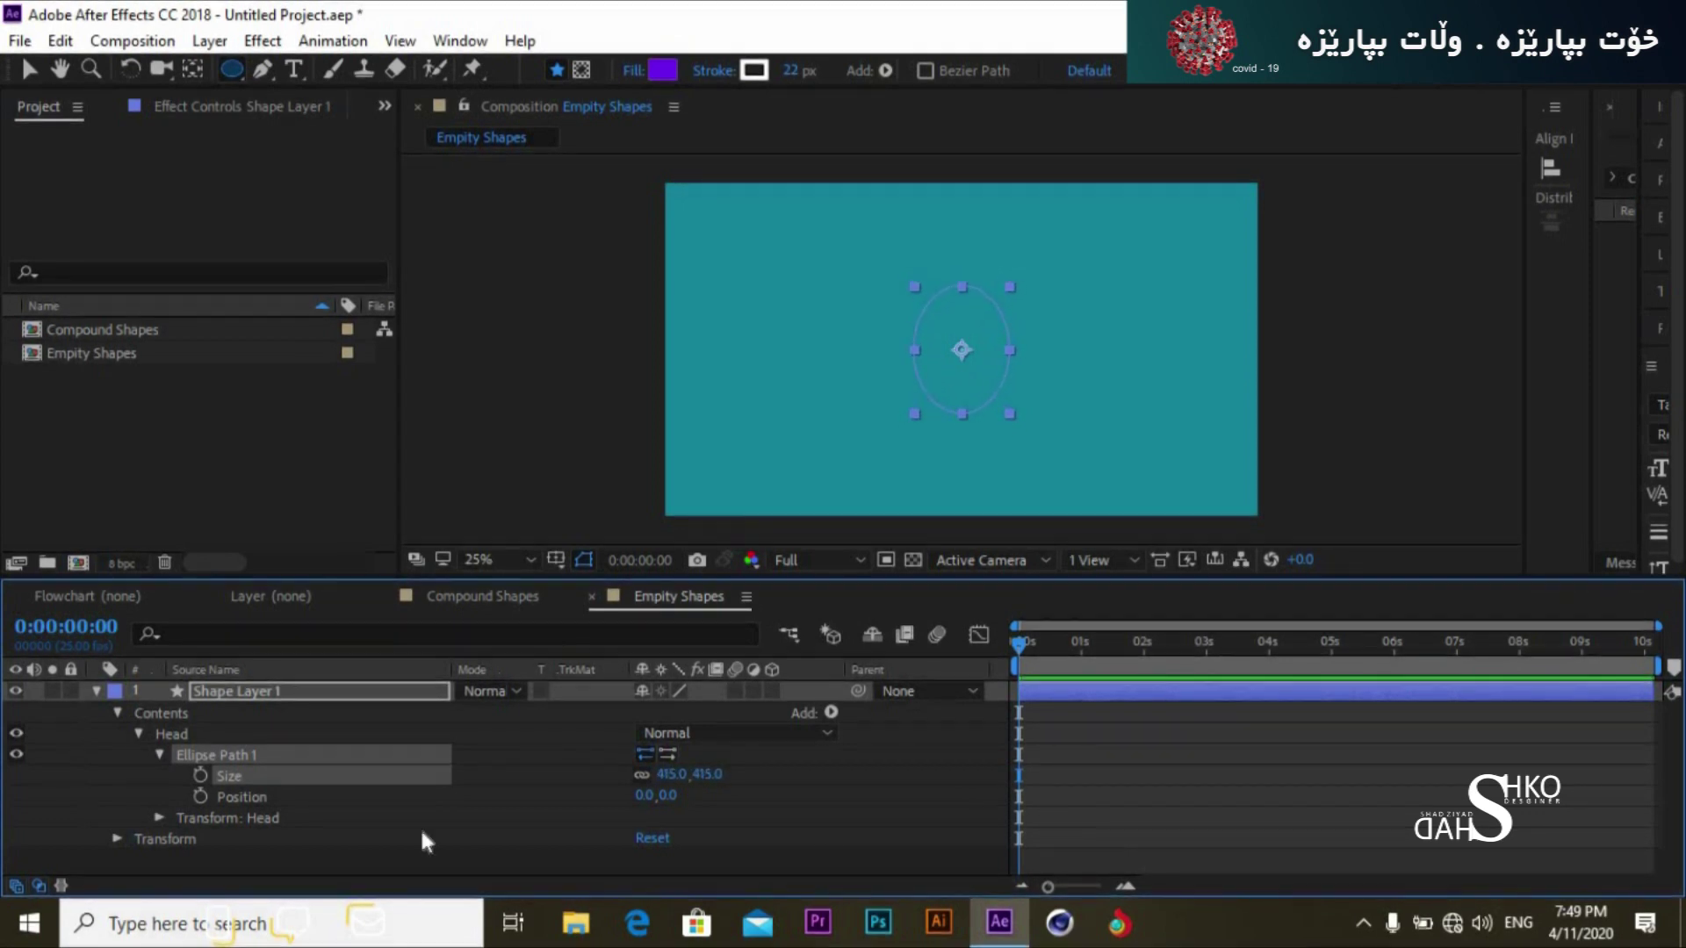
pyautogui.click(160, 754)
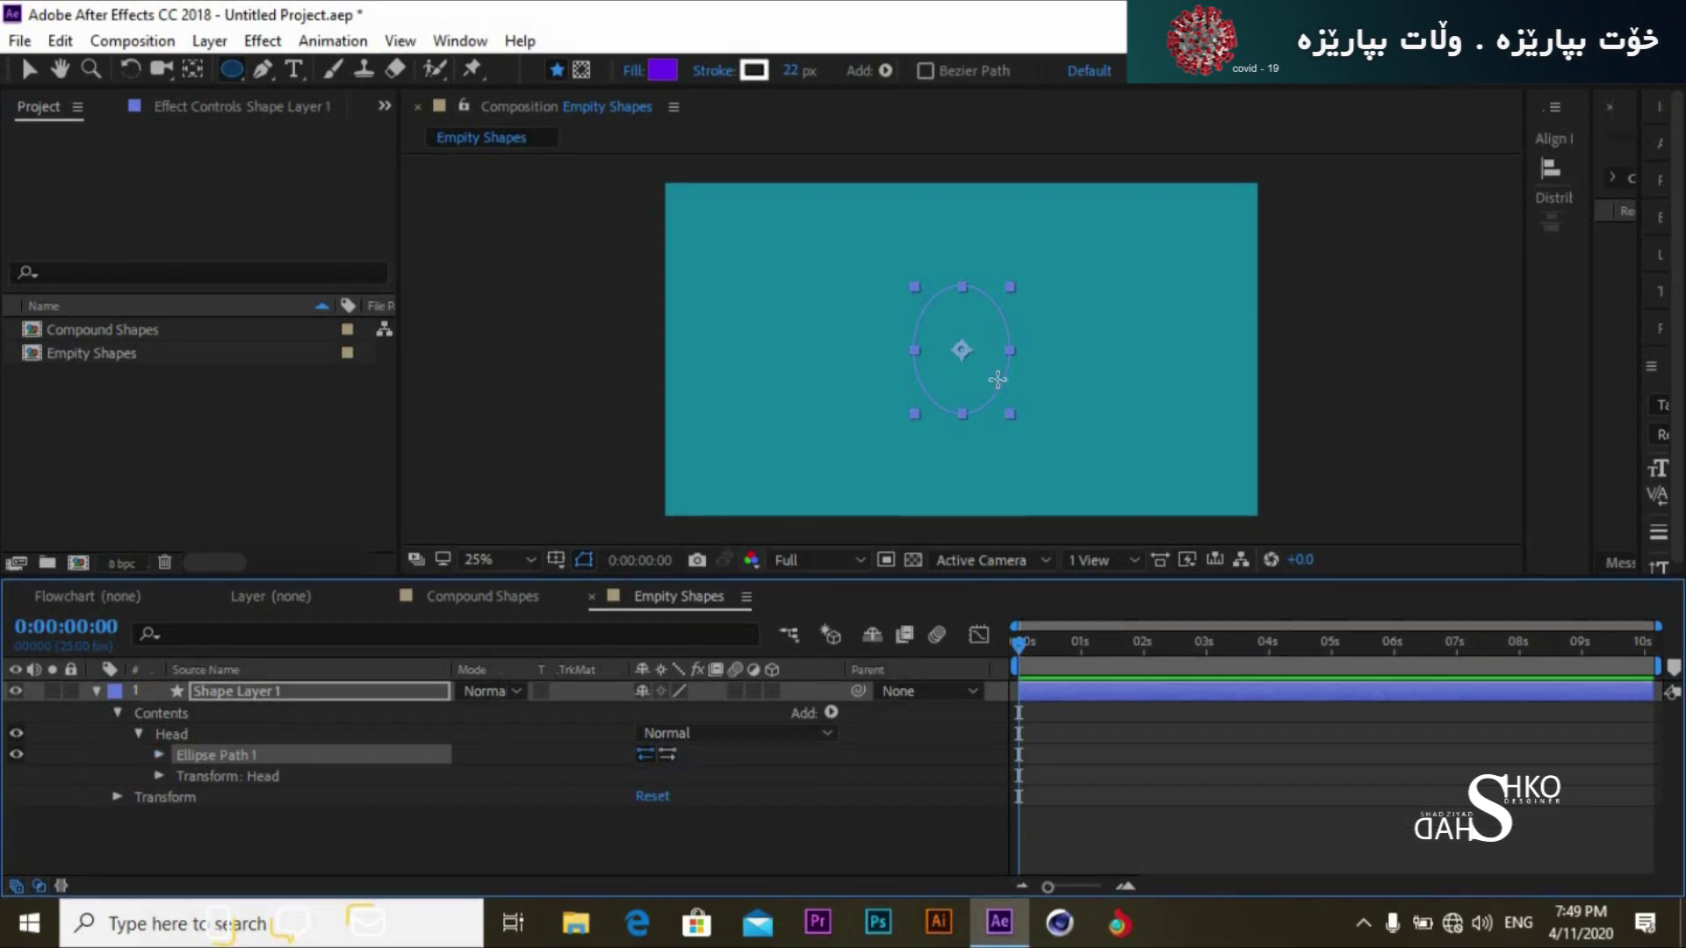
# Step: Activate the Selection tool and add a Fill to the Head group's ellipse path
pyautogui.click(26, 74)
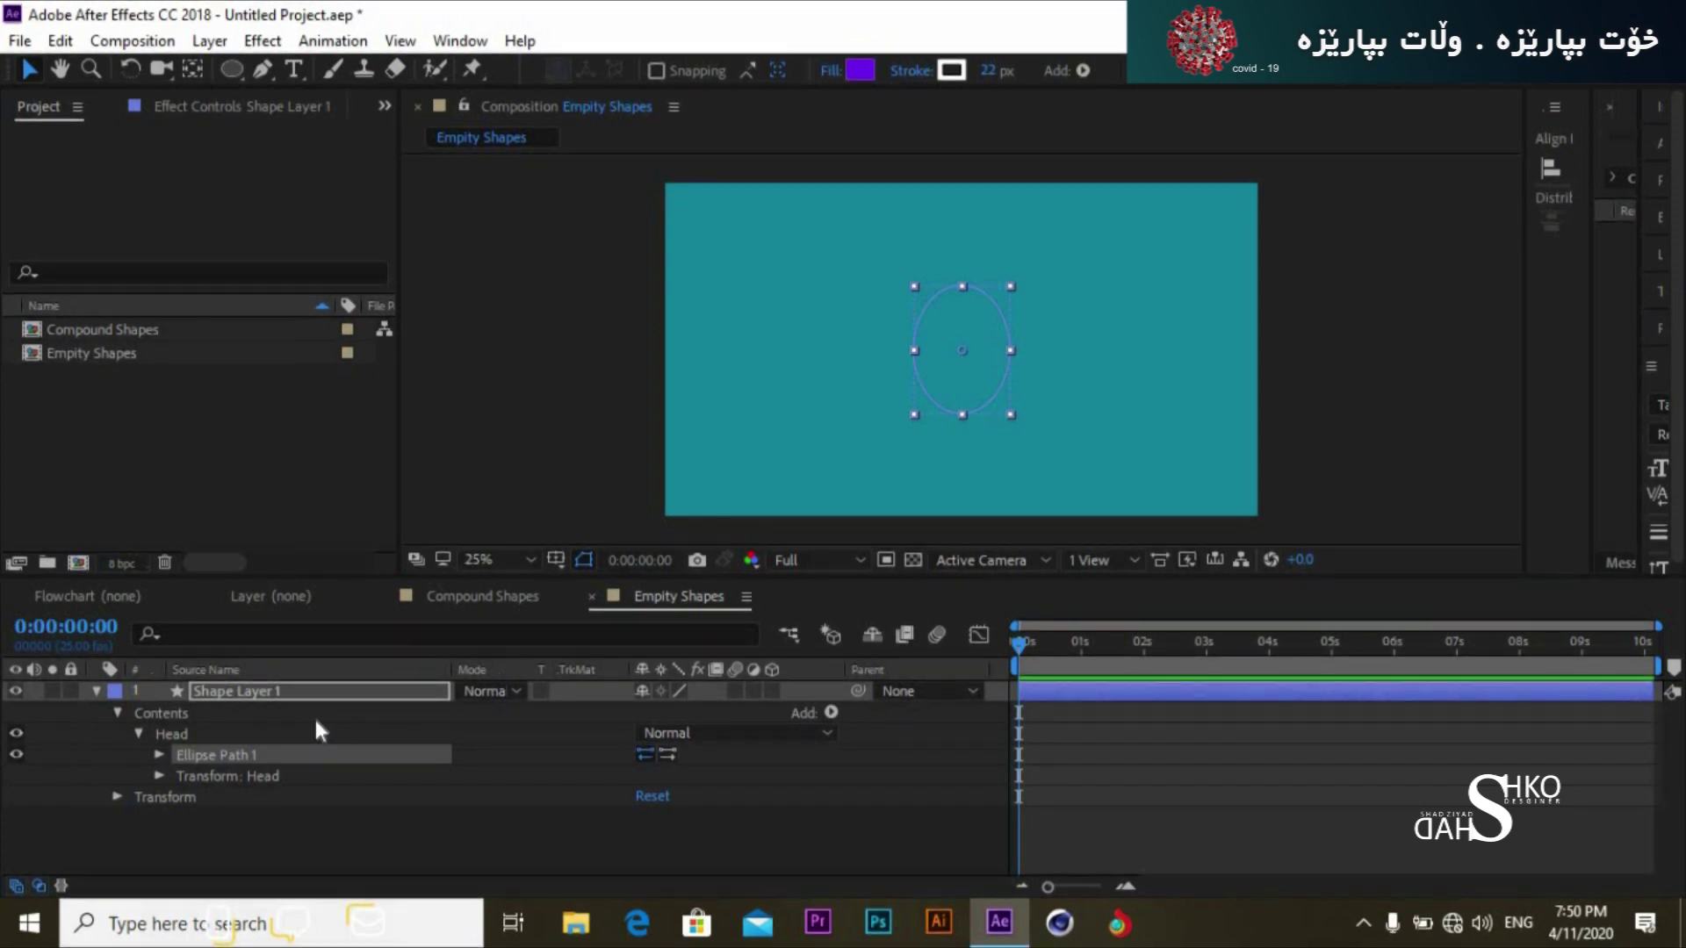
pyautogui.click(230, 753)
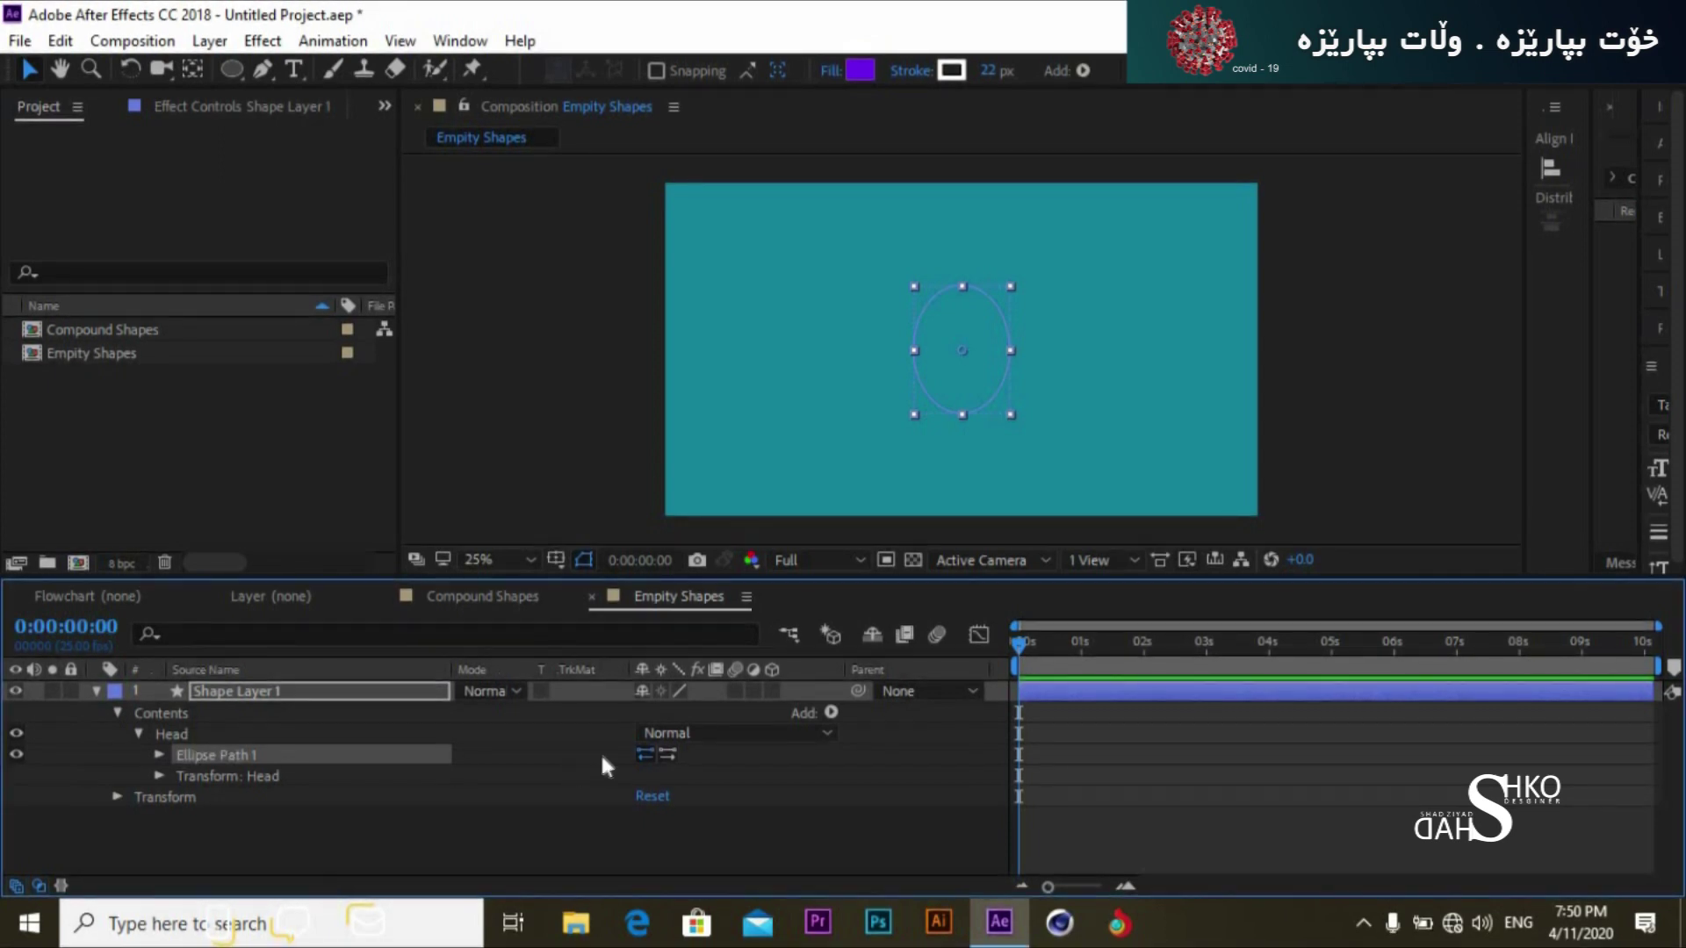
pyautogui.click(830, 713)
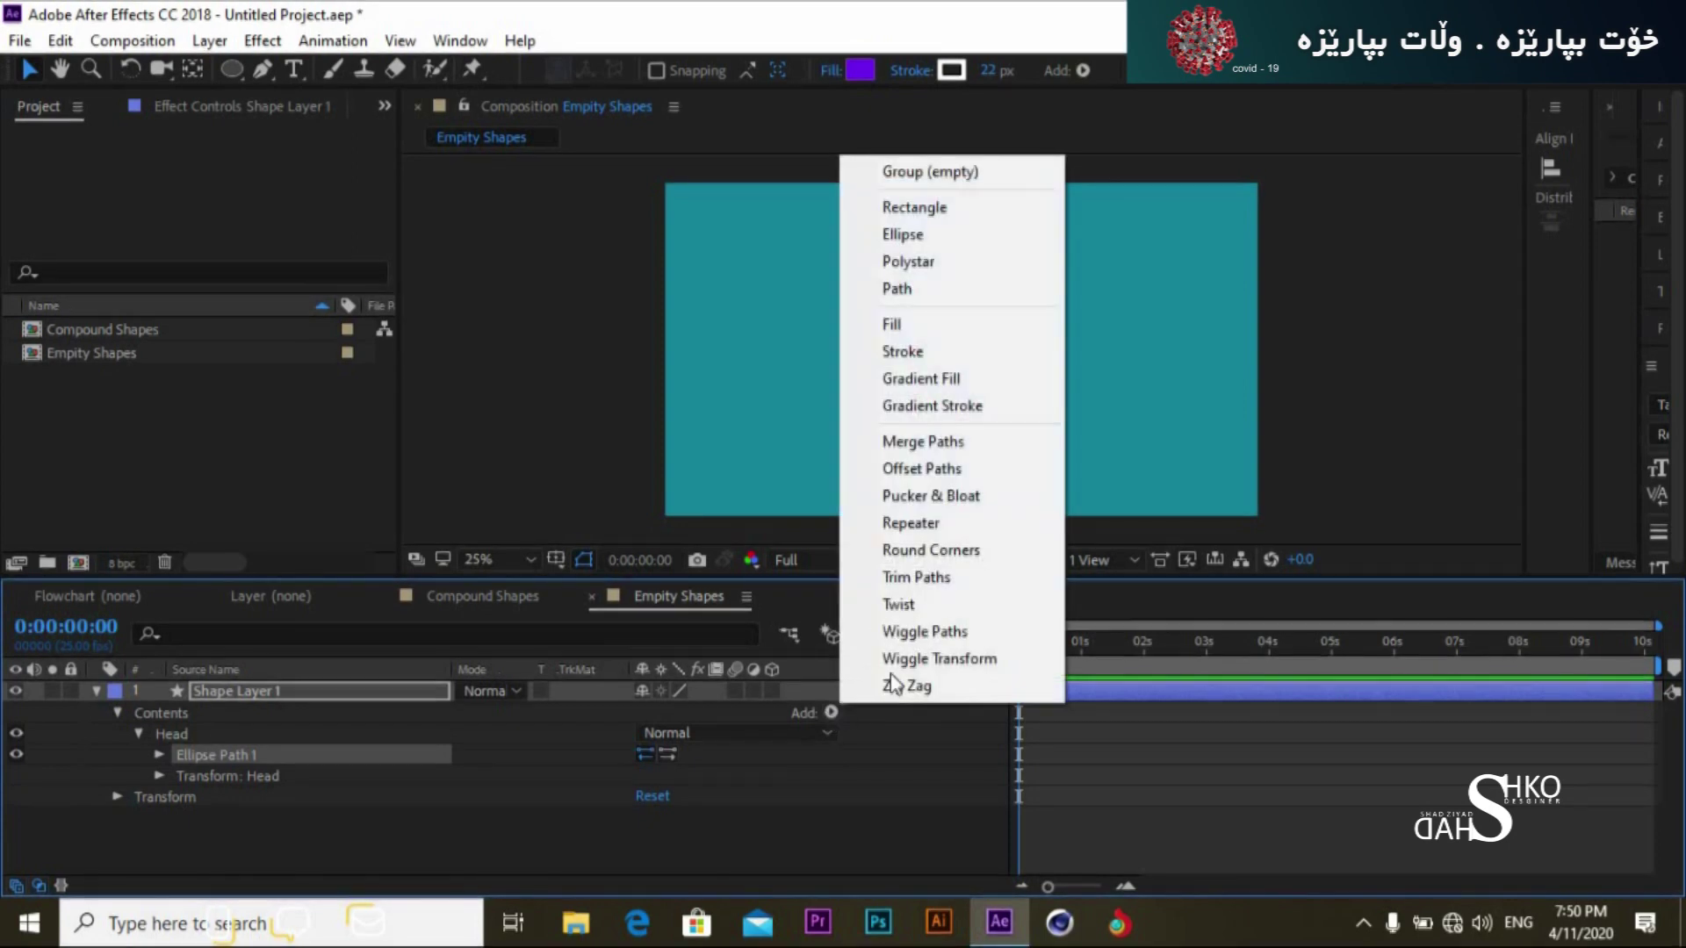
pyautogui.click(892, 325)
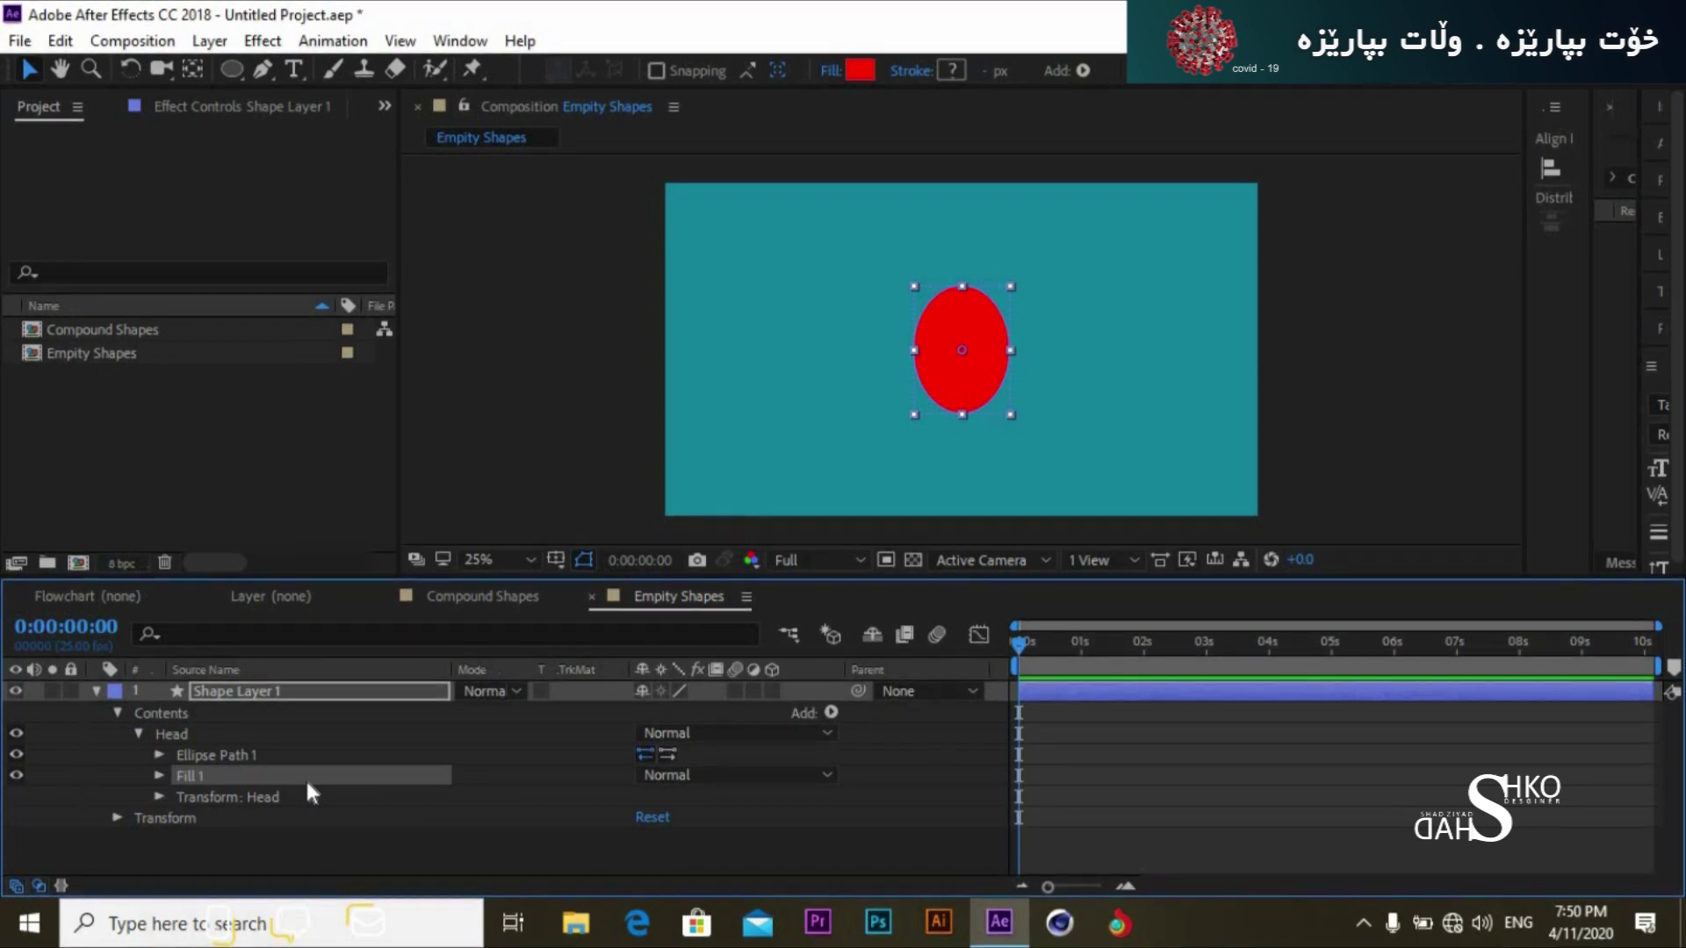
# Step: Change the Head group's fill color to yellow
pyautogui.click(160, 775)
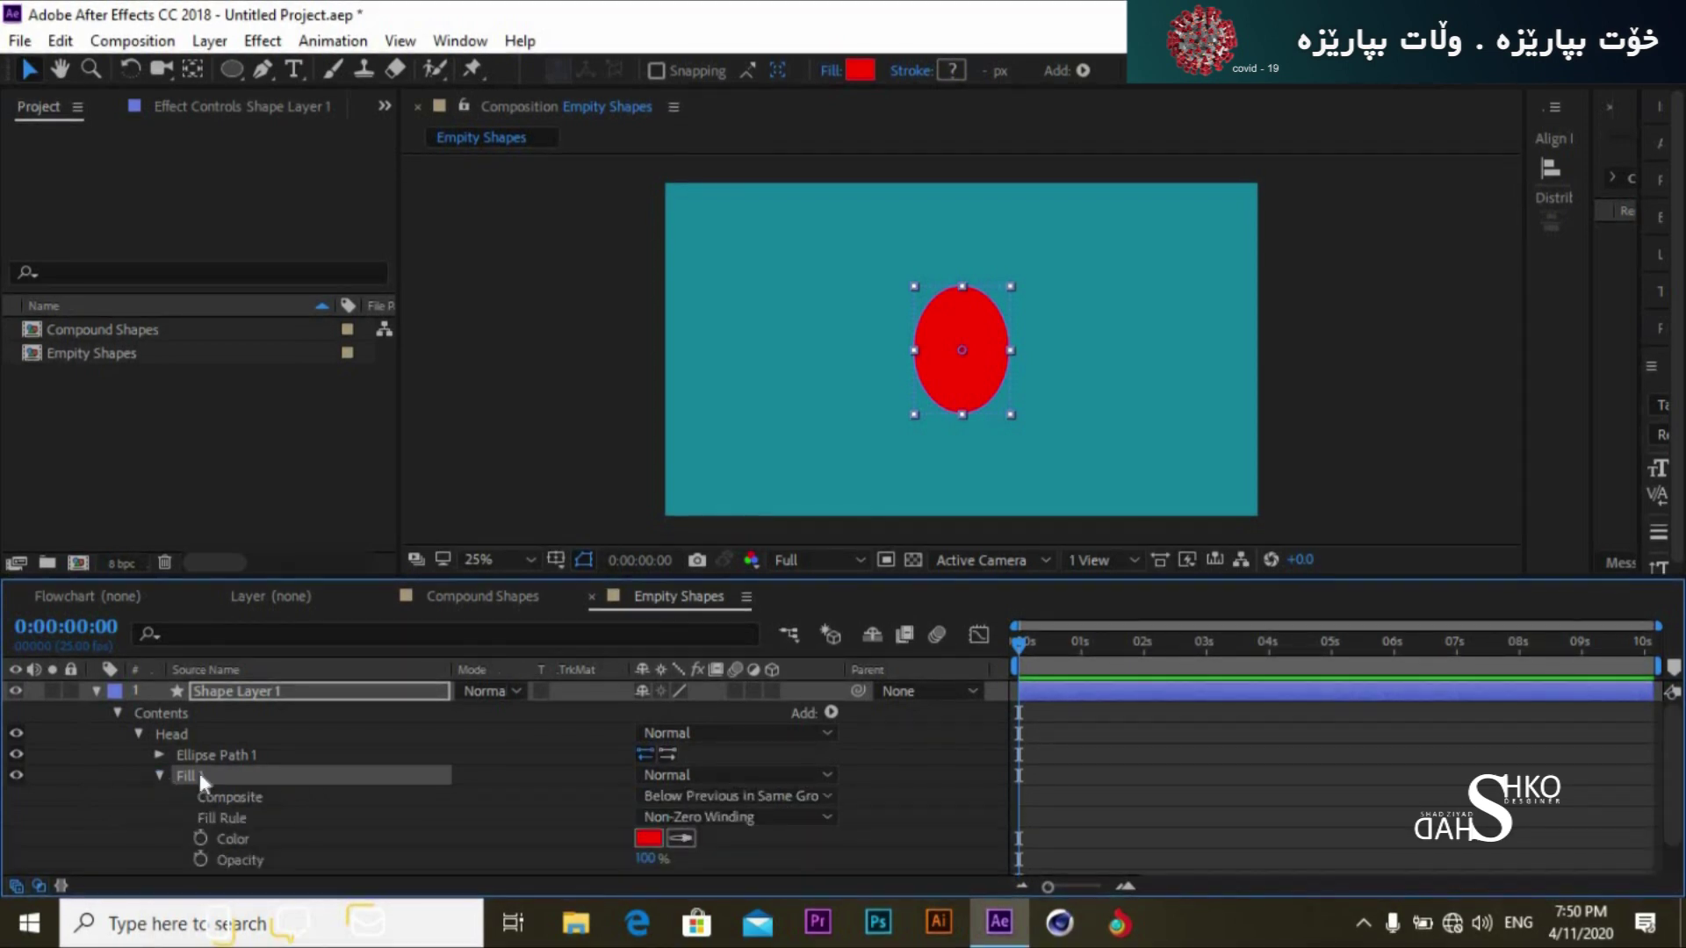
pyautogui.click(648, 839)
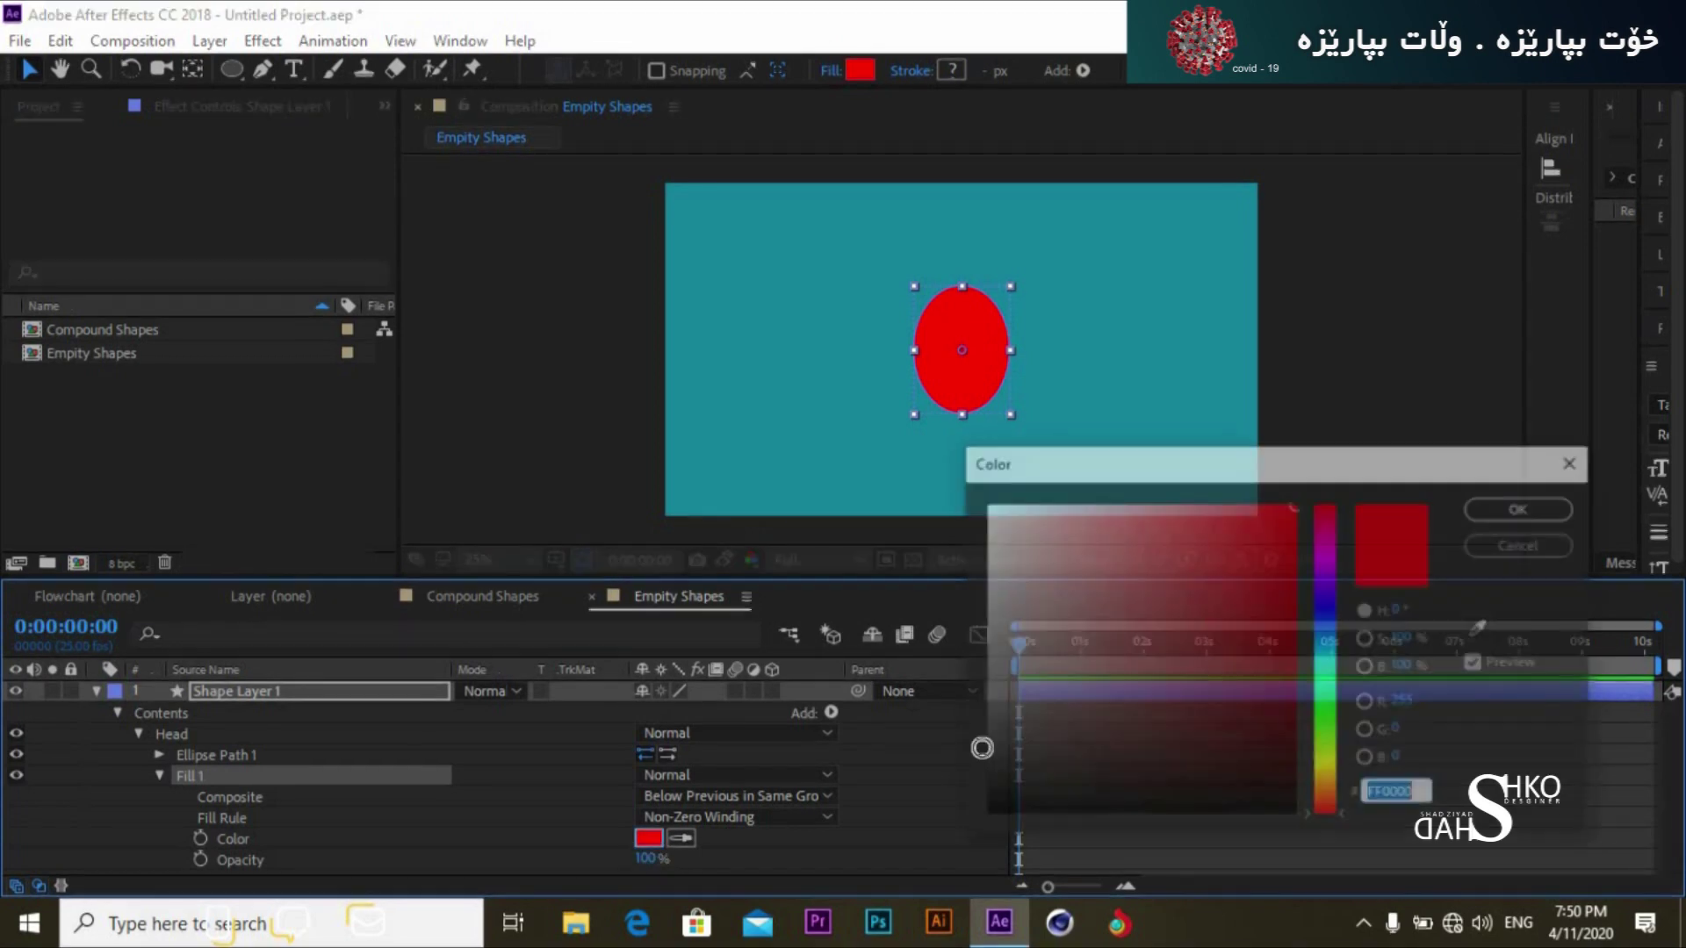
pyautogui.moveTo(1329, 783)
pyautogui.mouseDown()
pyautogui.moveTo(1330, 797)
pyautogui.moveTo(1327, 769)
pyautogui.moveTo(1330, 788)
pyautogui.mouseUp()
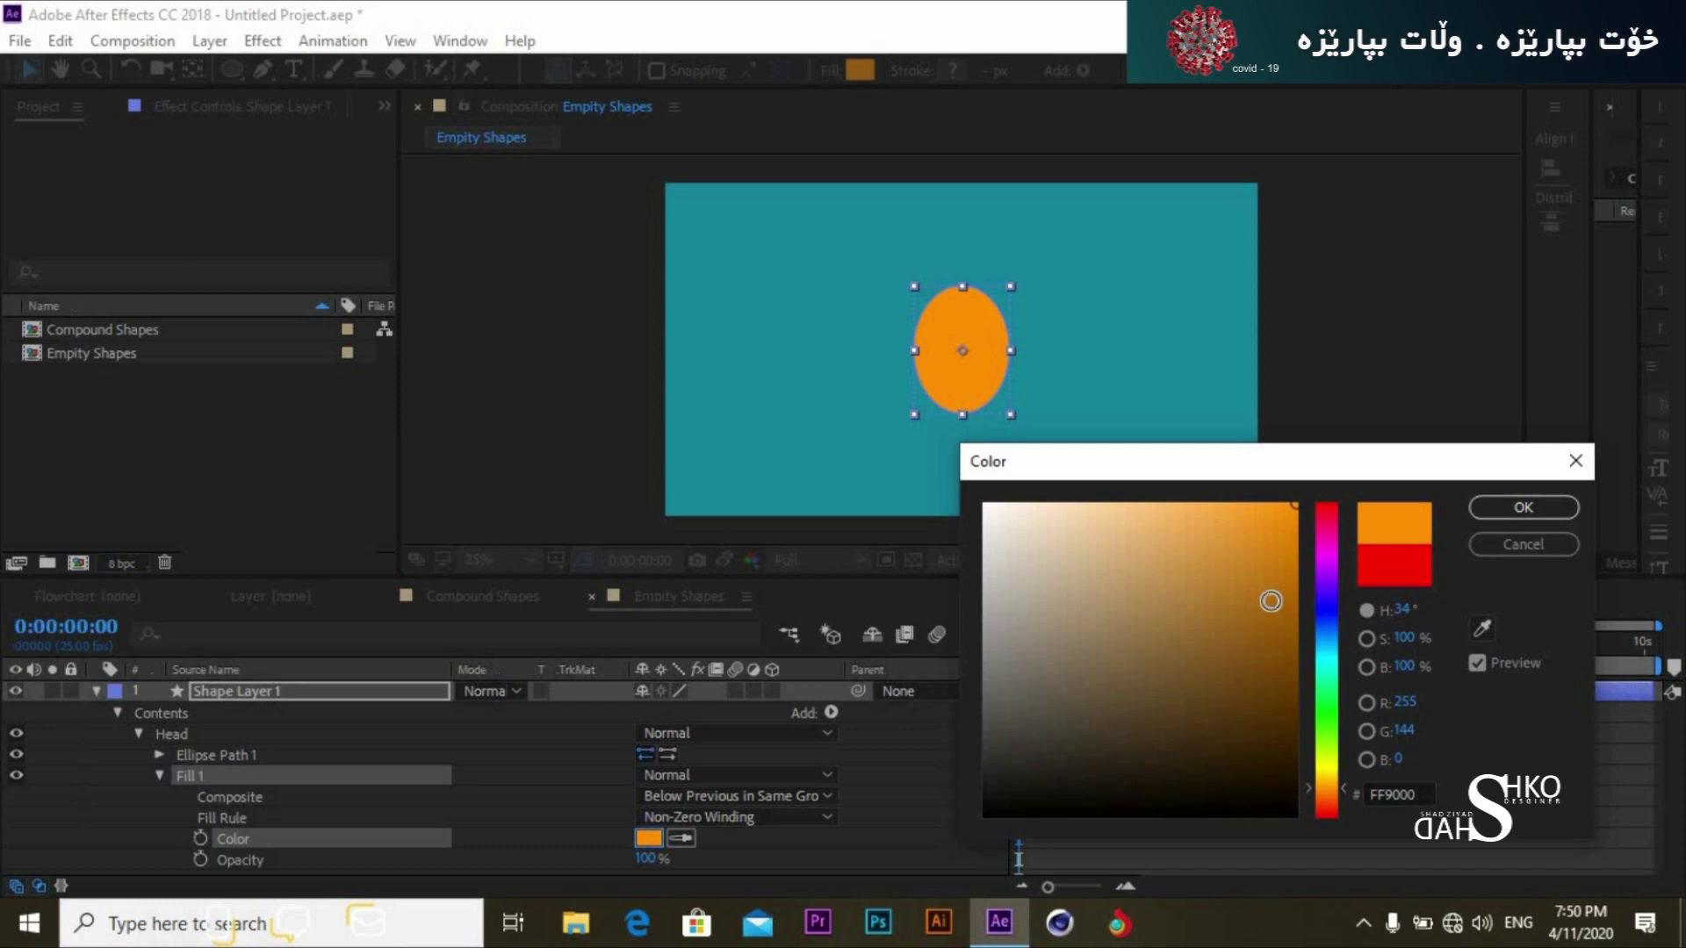
pyautogui.click(1266, 528)
pyautogui.moveTo(1265, 528); pyautogui.dragTo(1297, 525)
pyautogui.moveTo(1330, 787); pyautogui.dragTo(1330, 772)
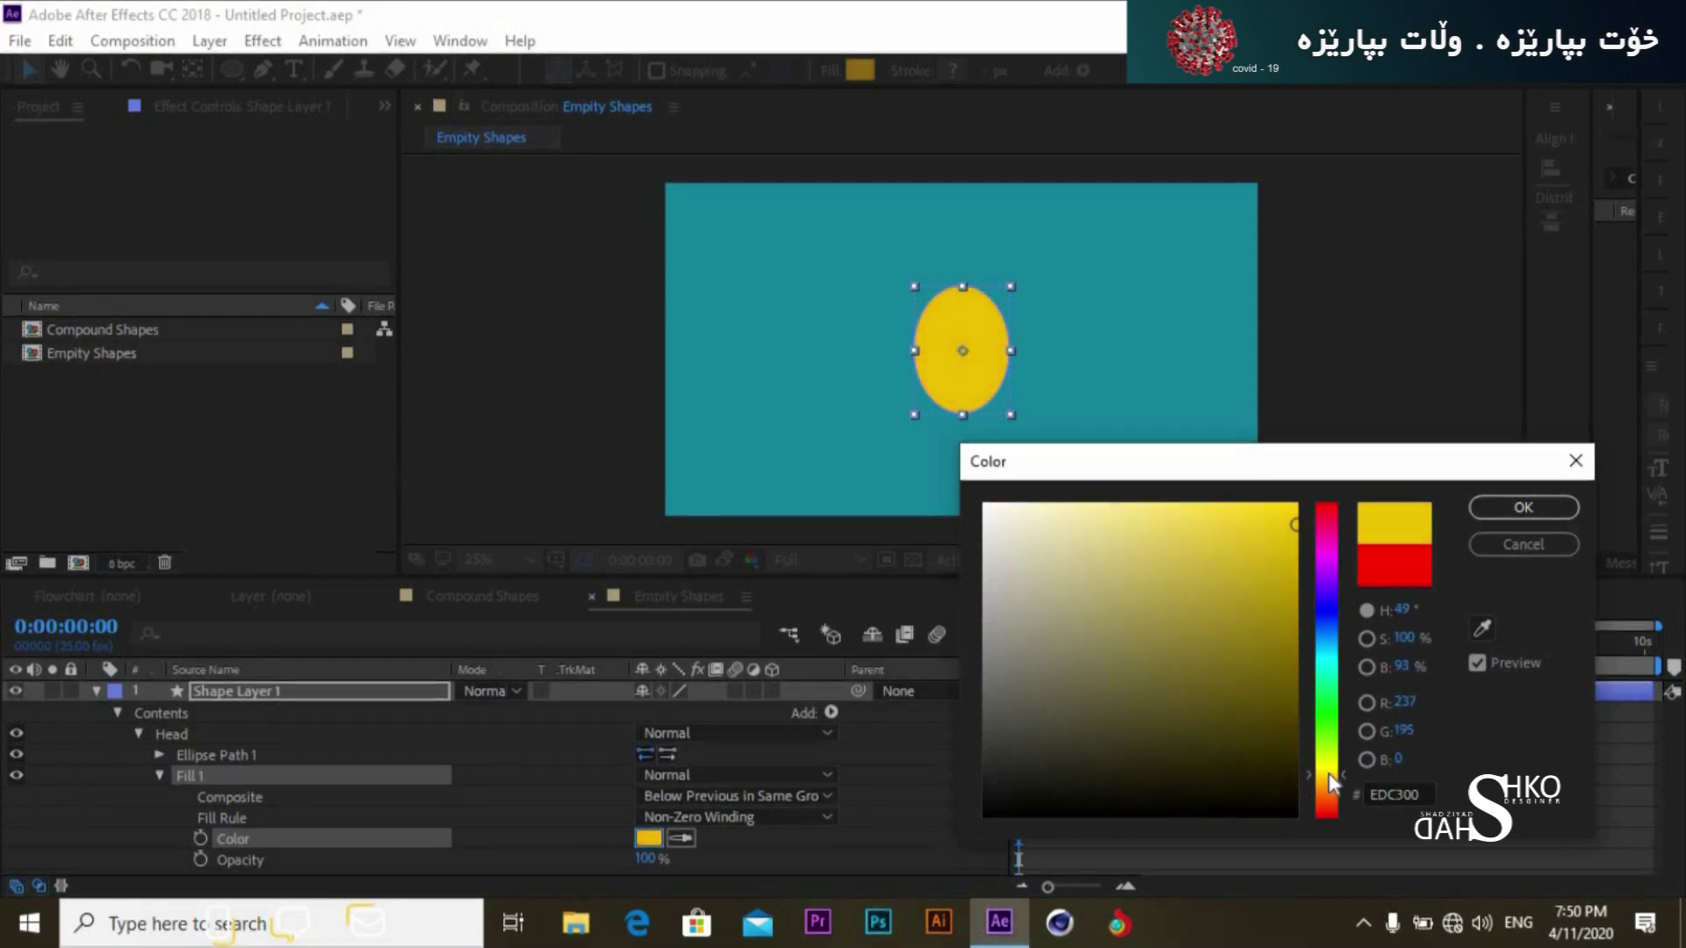
pyautogui.click(1523, 508)
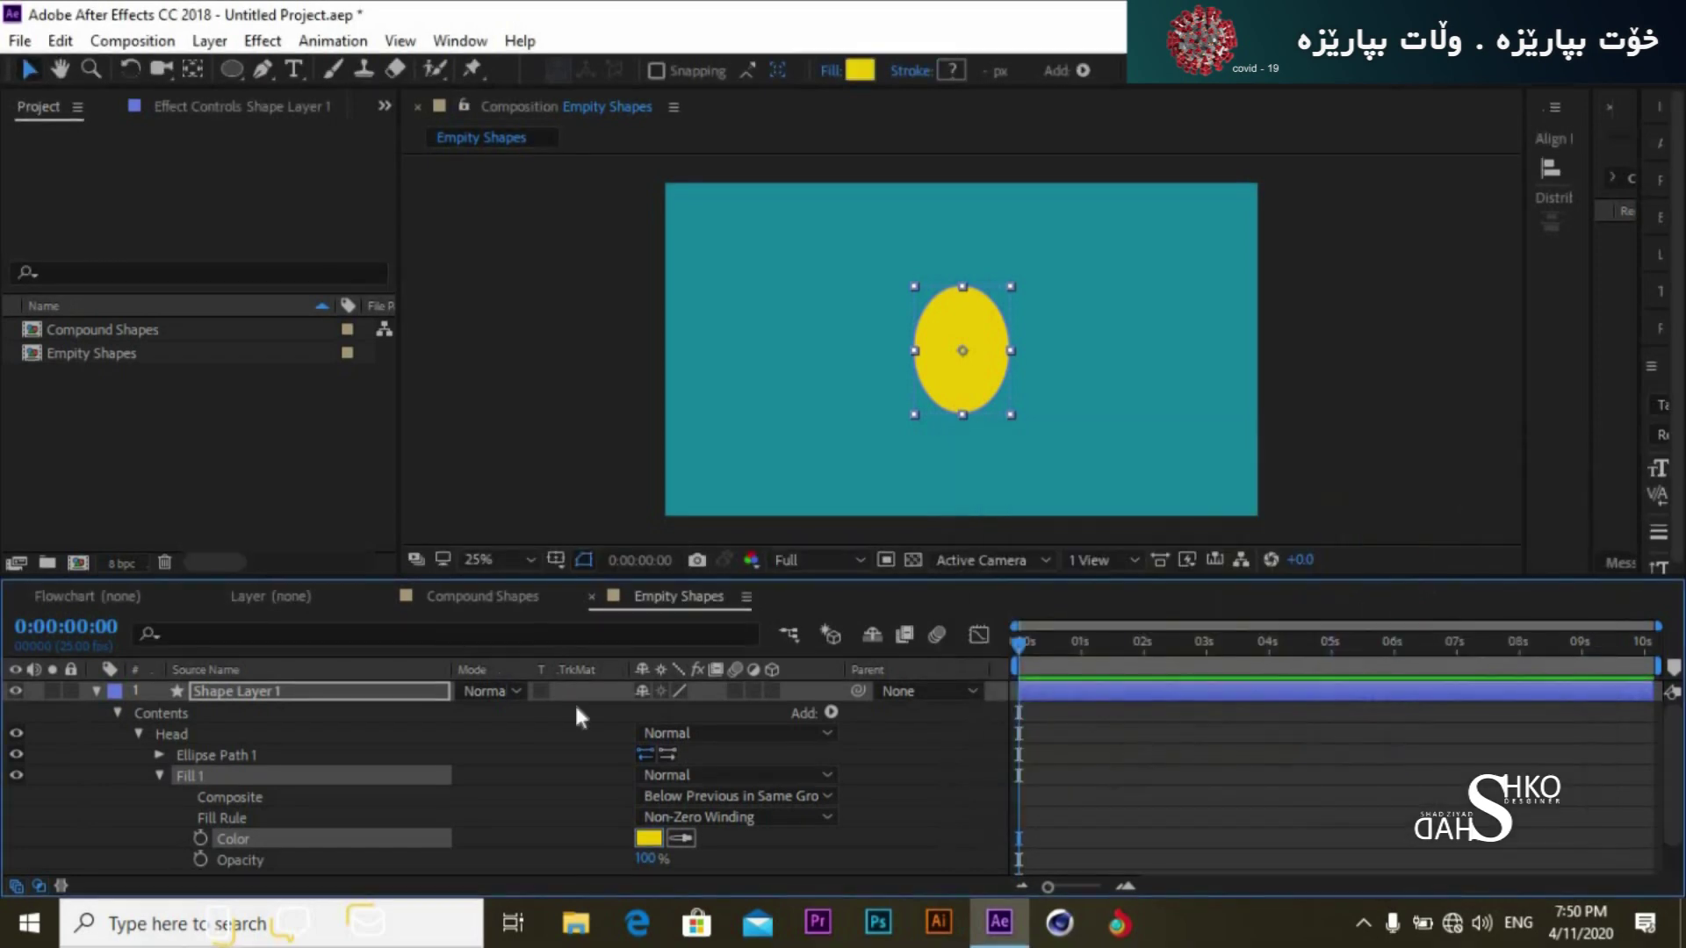
# Step: Collapse and reopen Shape Layer 1, close the fill's properties, and select Ellipse Path 1 in the Head group
pyautogui.click(97, 689)
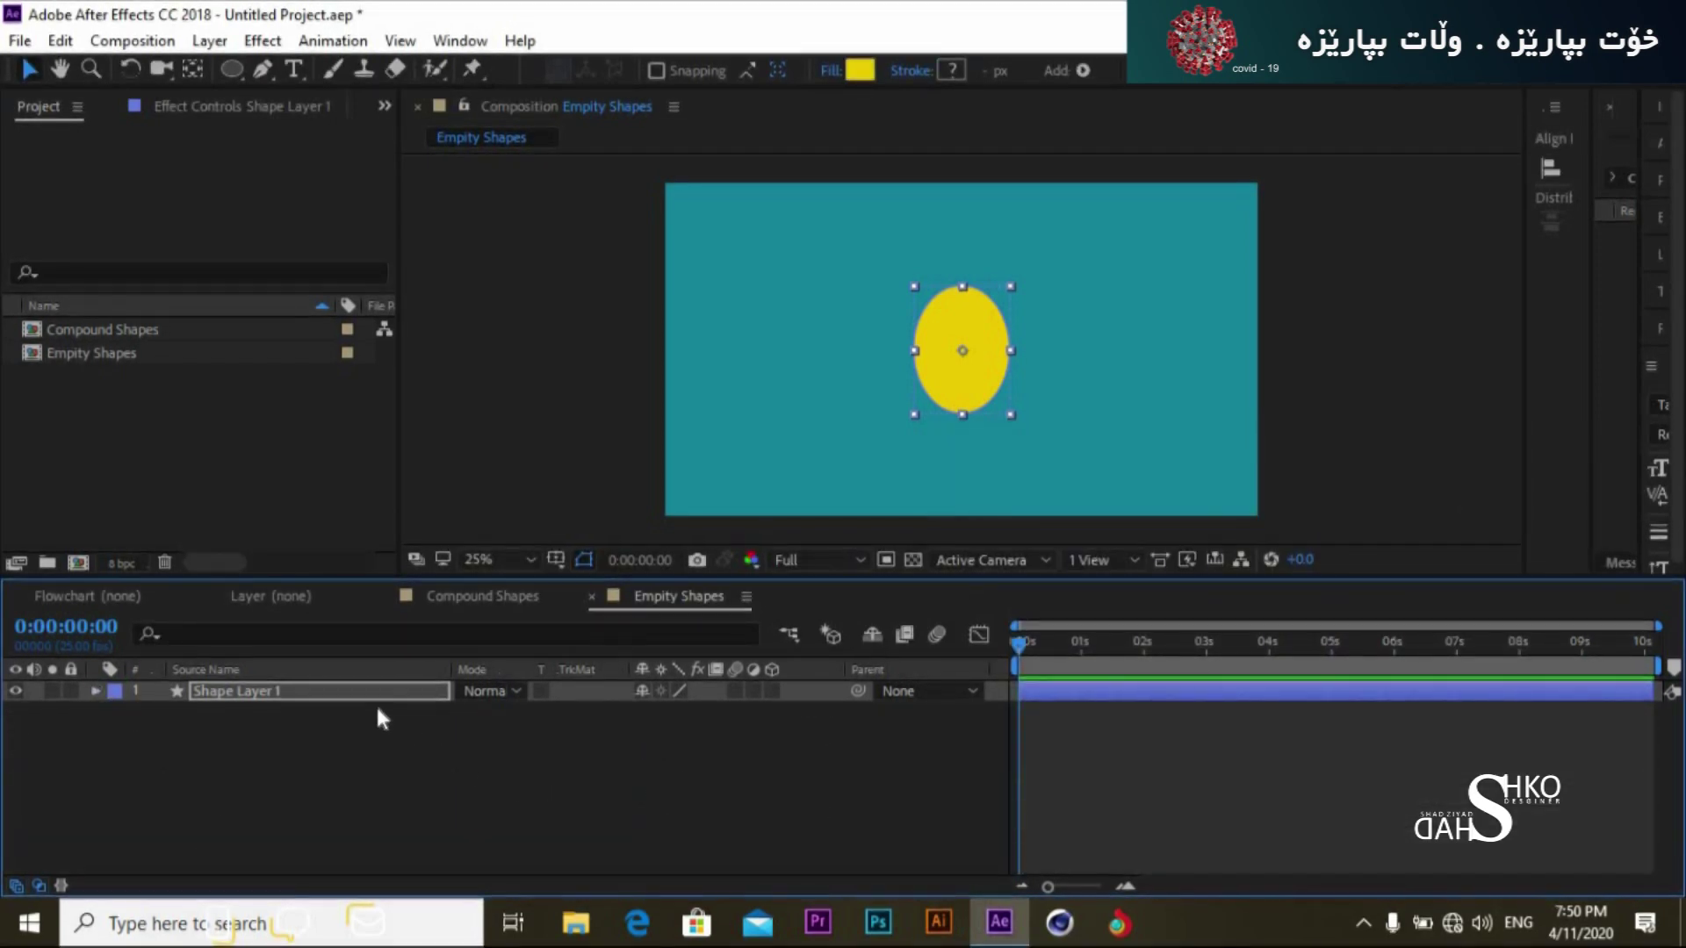
pyautogui.click(220, 690)
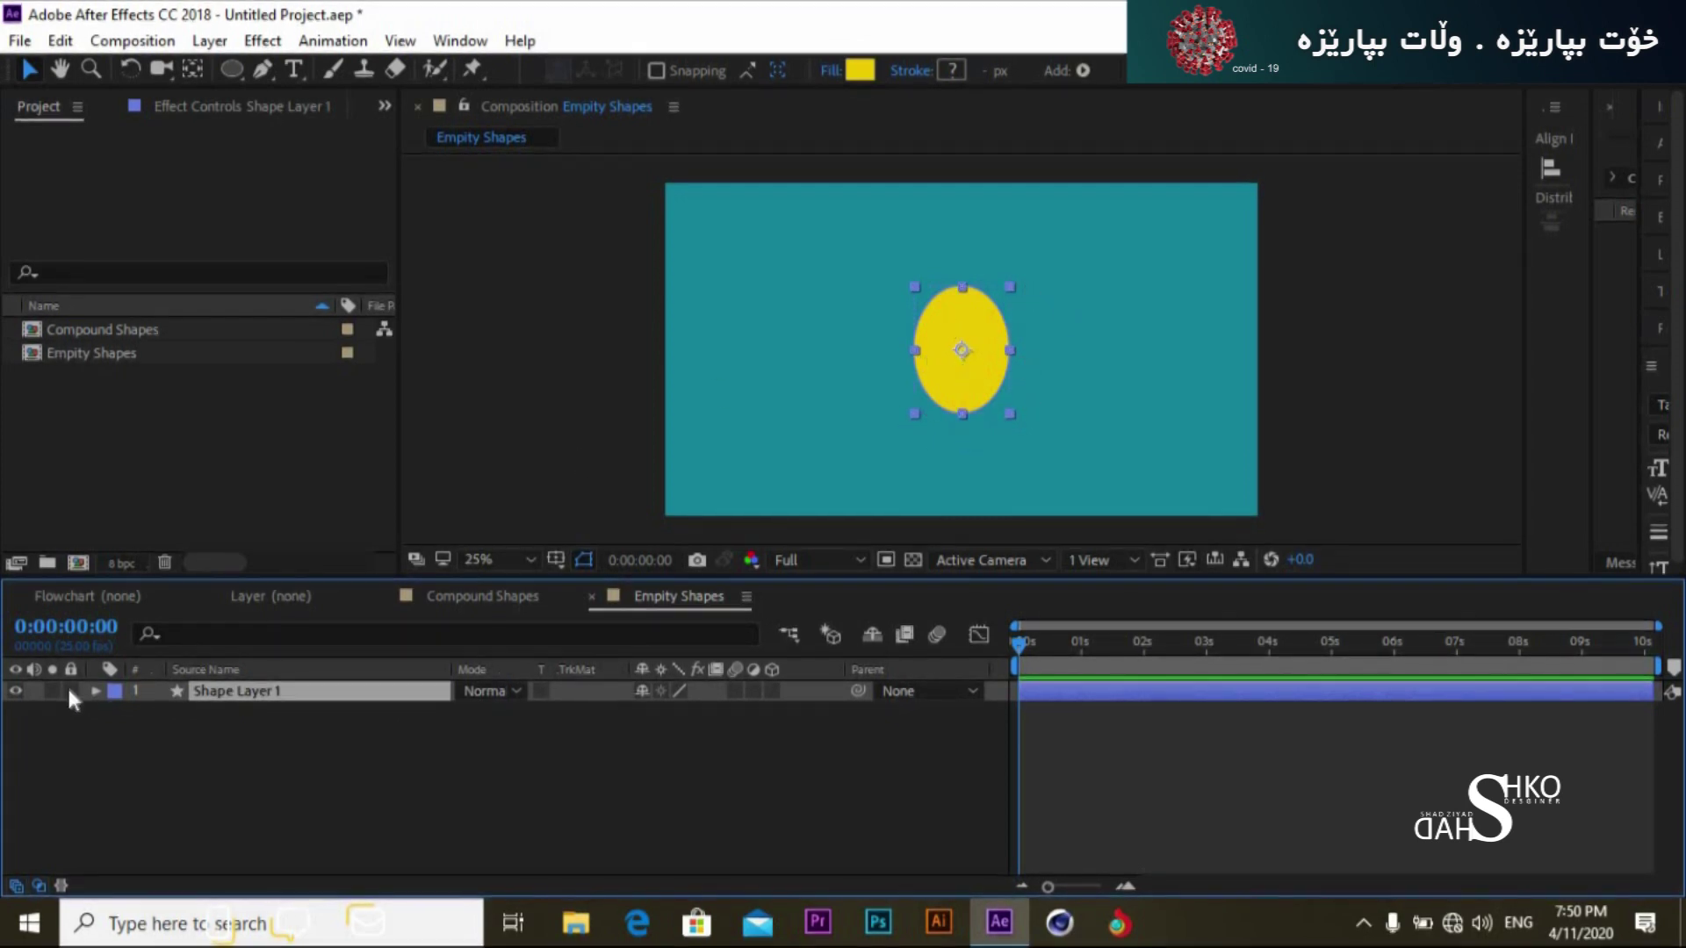
pyautogui.click(94, 690)
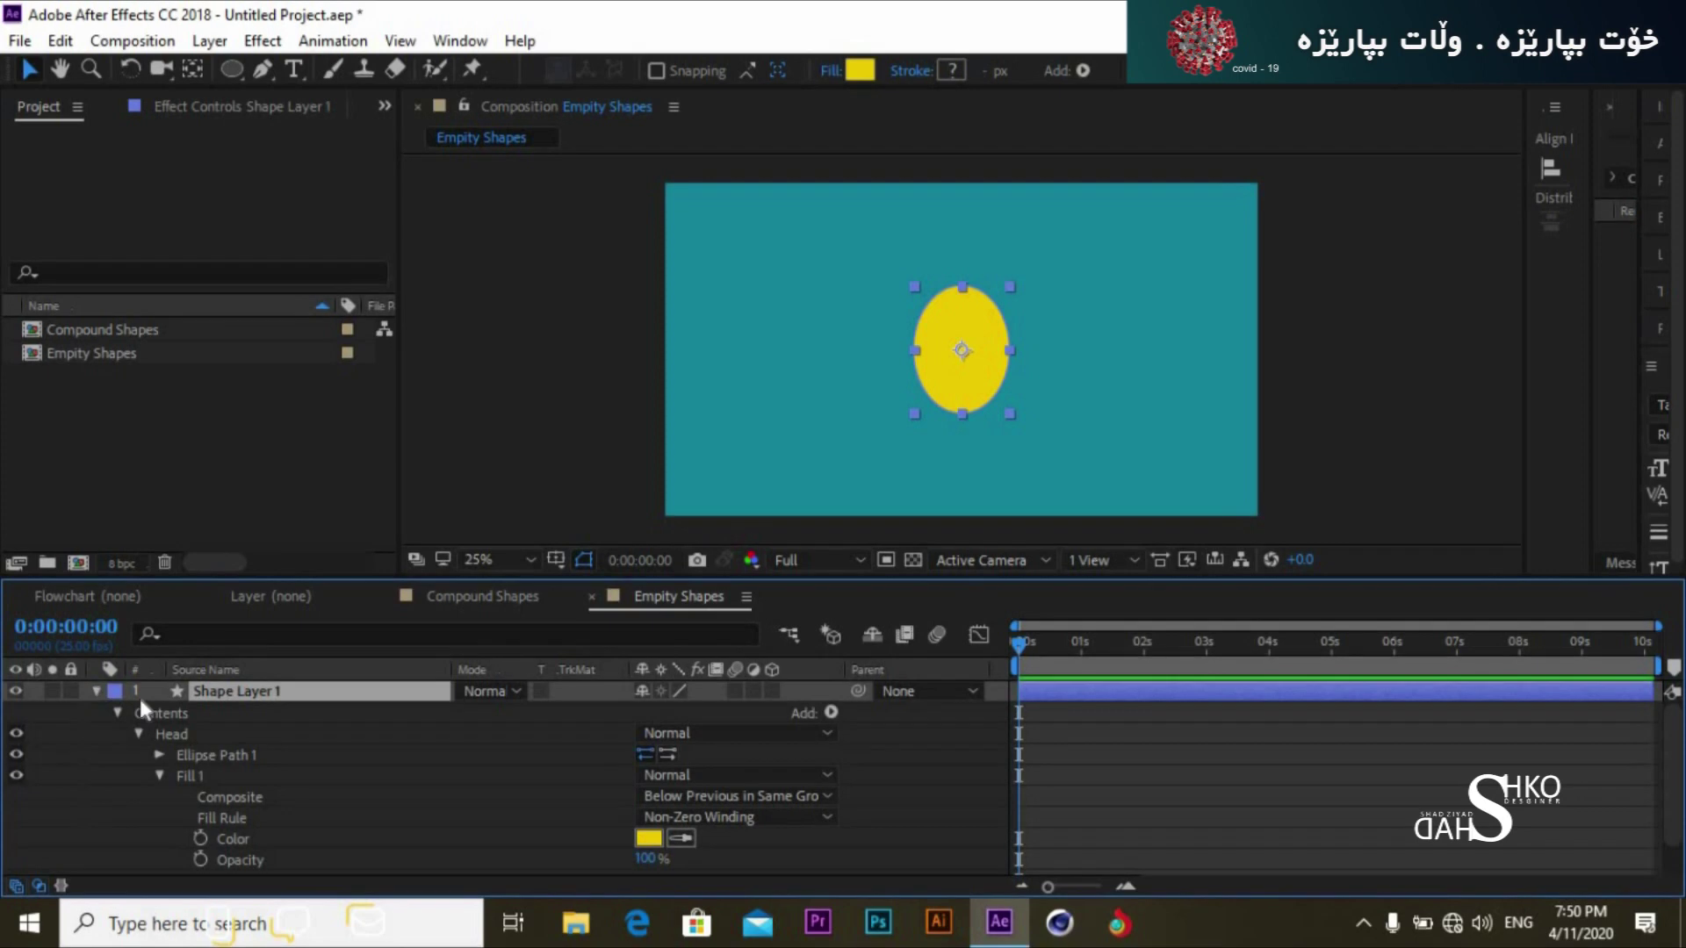
pyautogui.click(159, 776)
pyautogui.click(240, 752)
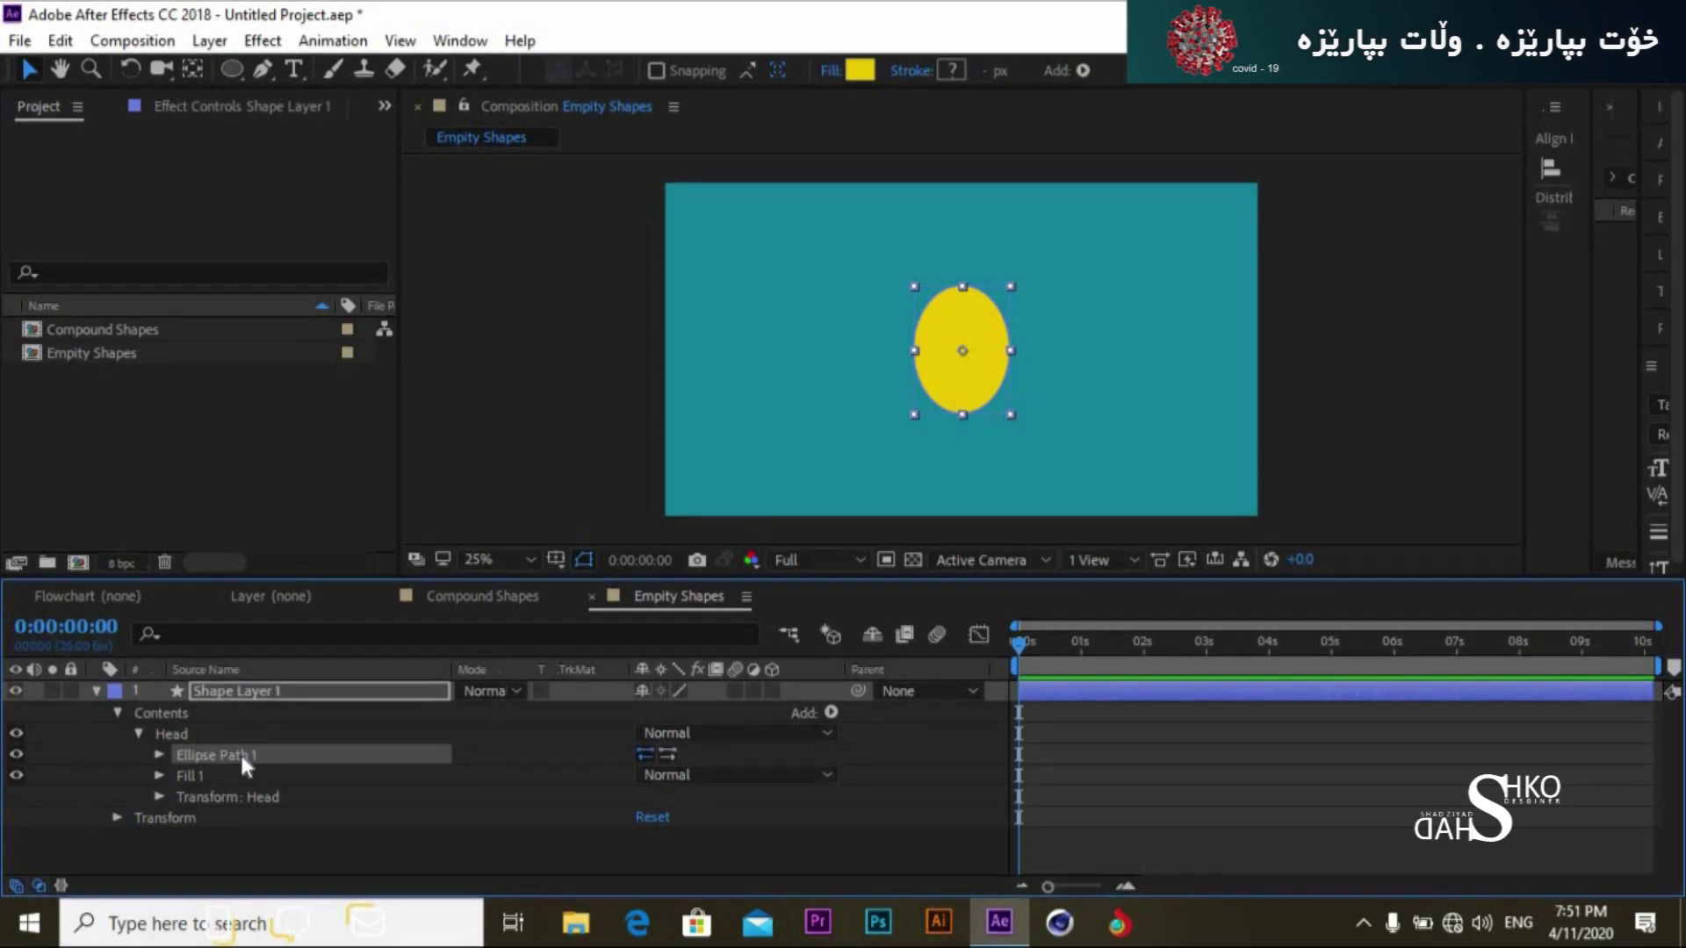
# Step: Duplicate Ellipse Path 1 in the Head group and set the copy's position to about -380, -169
pyautogui.hotkey('ctrl', 'd')
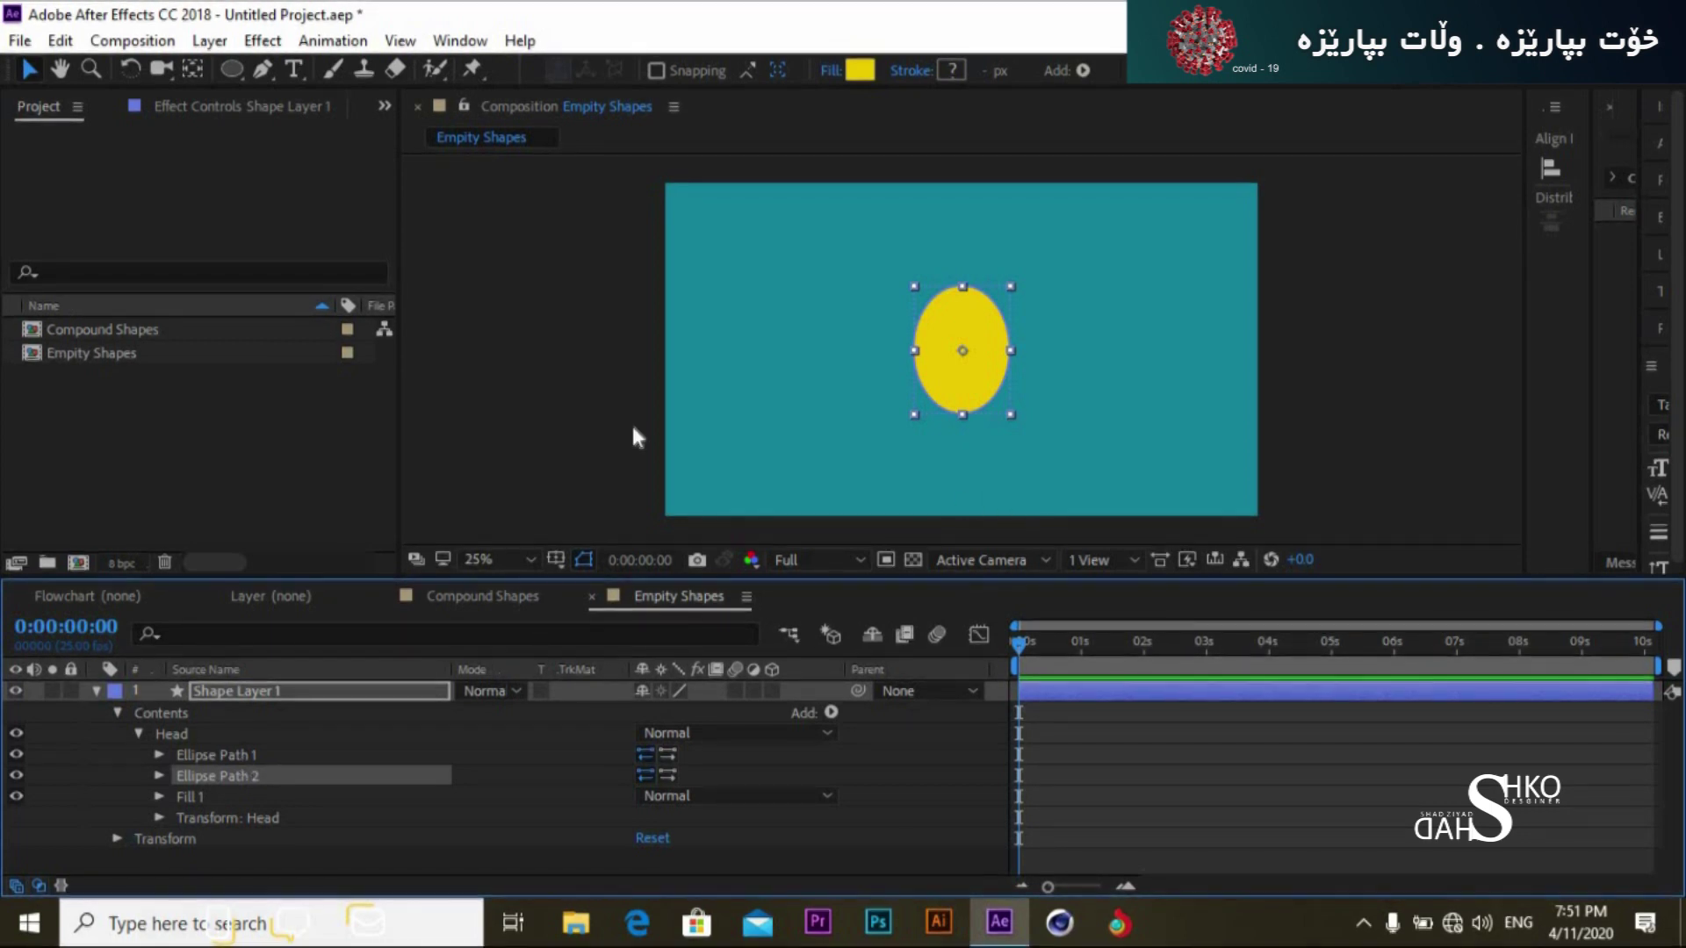
pyautogui.doubleClick(908, 389)
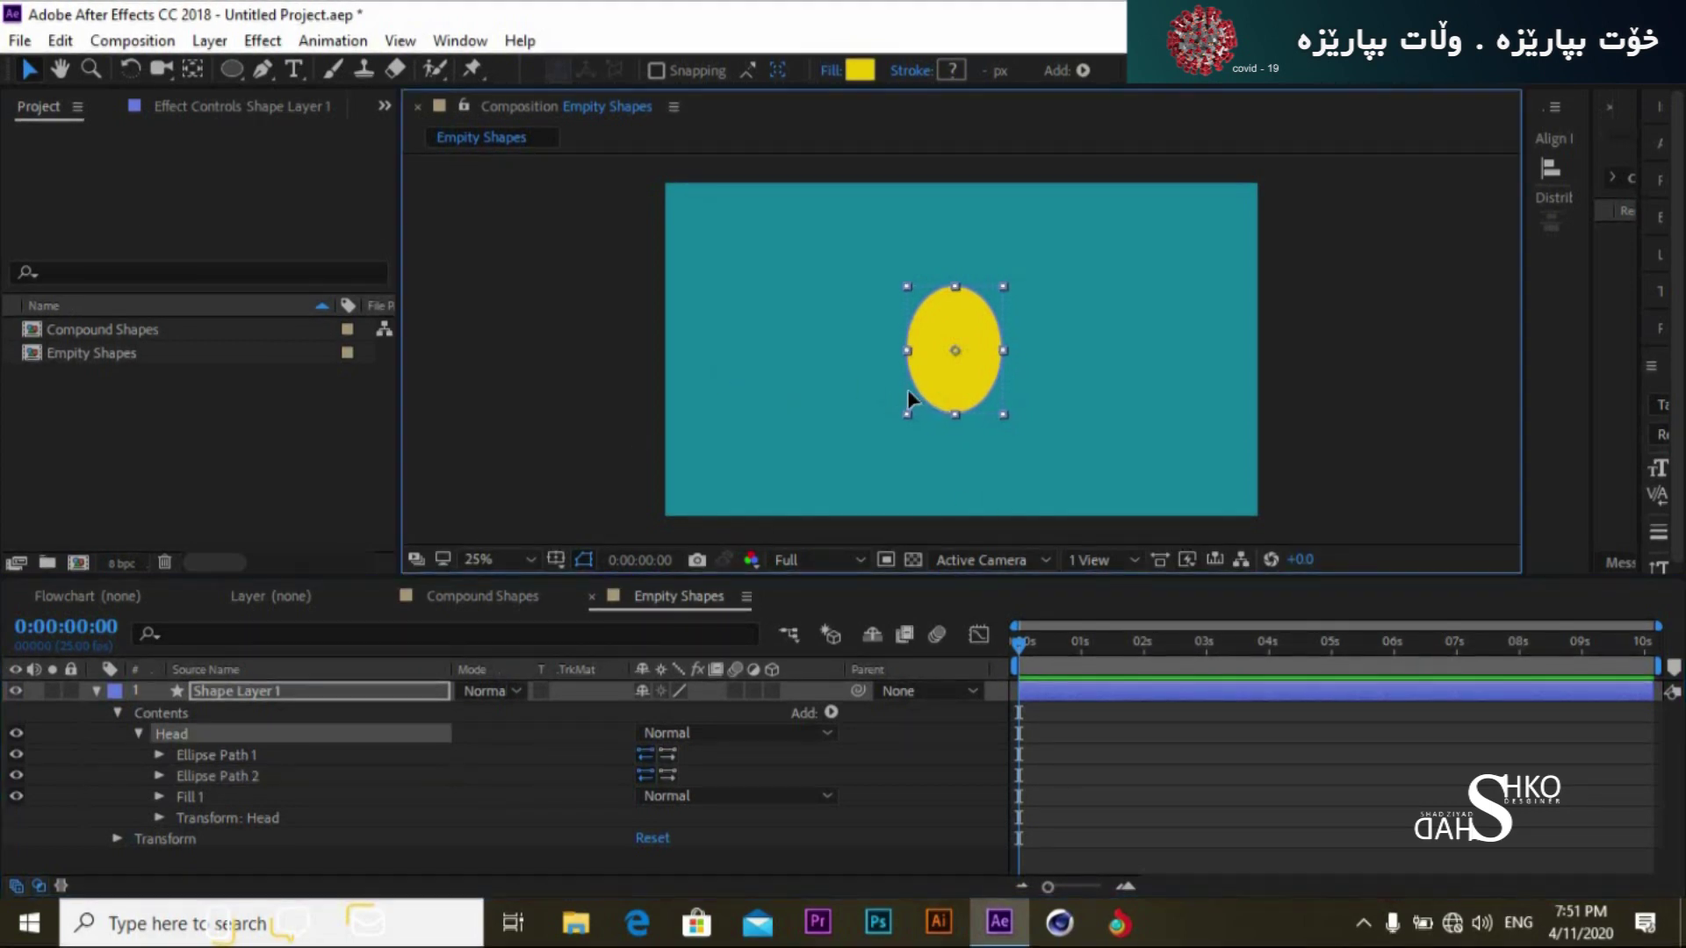
pyautogui.click(283, 773)
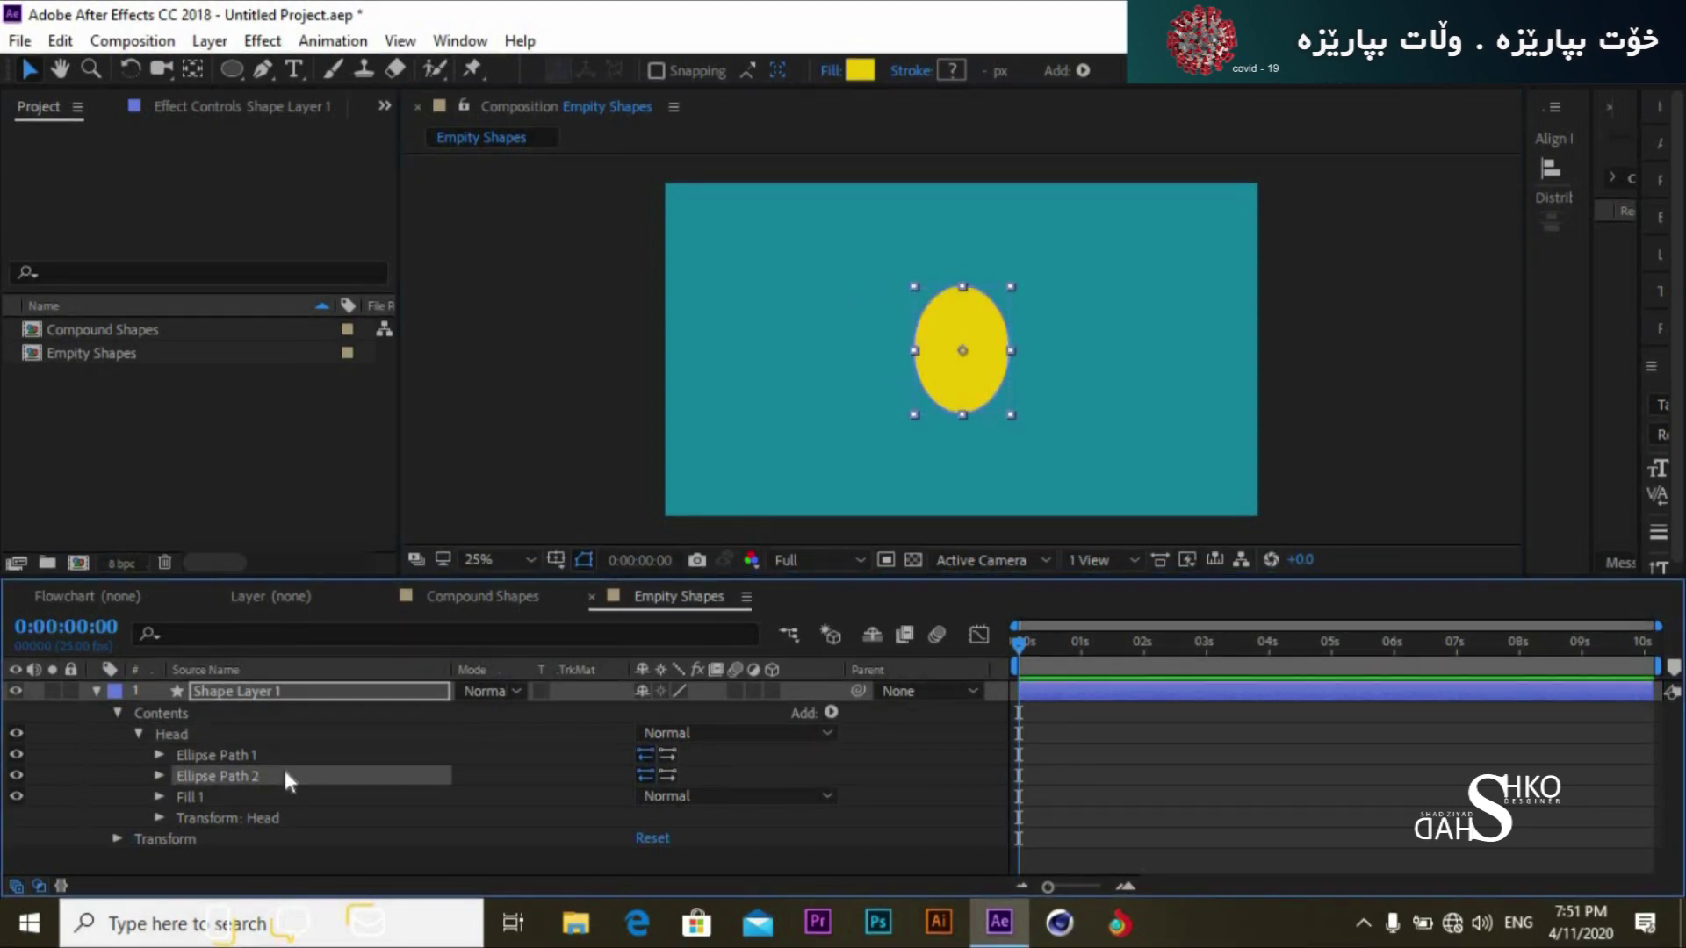
pyautogui.click(159, 776)
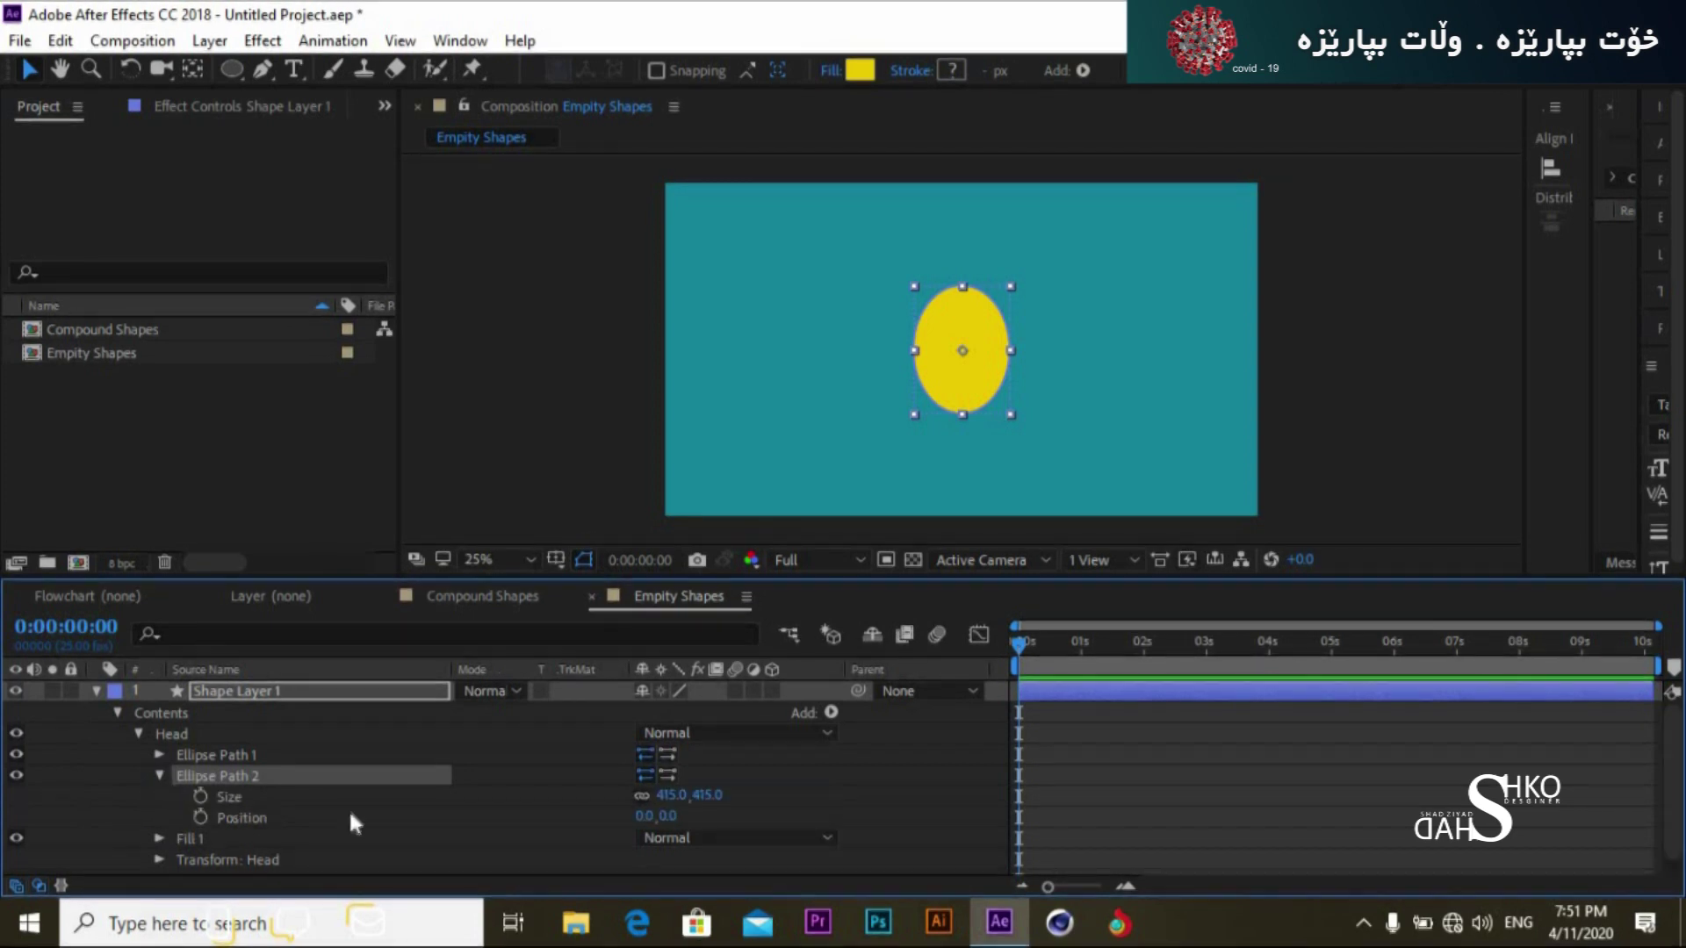
pyautogui.moveTo(646, 819); pyautogui.dragTo(307, 862)
pyautogui.moveTo(688, 815); pyautogui.dragTo(683, 817)
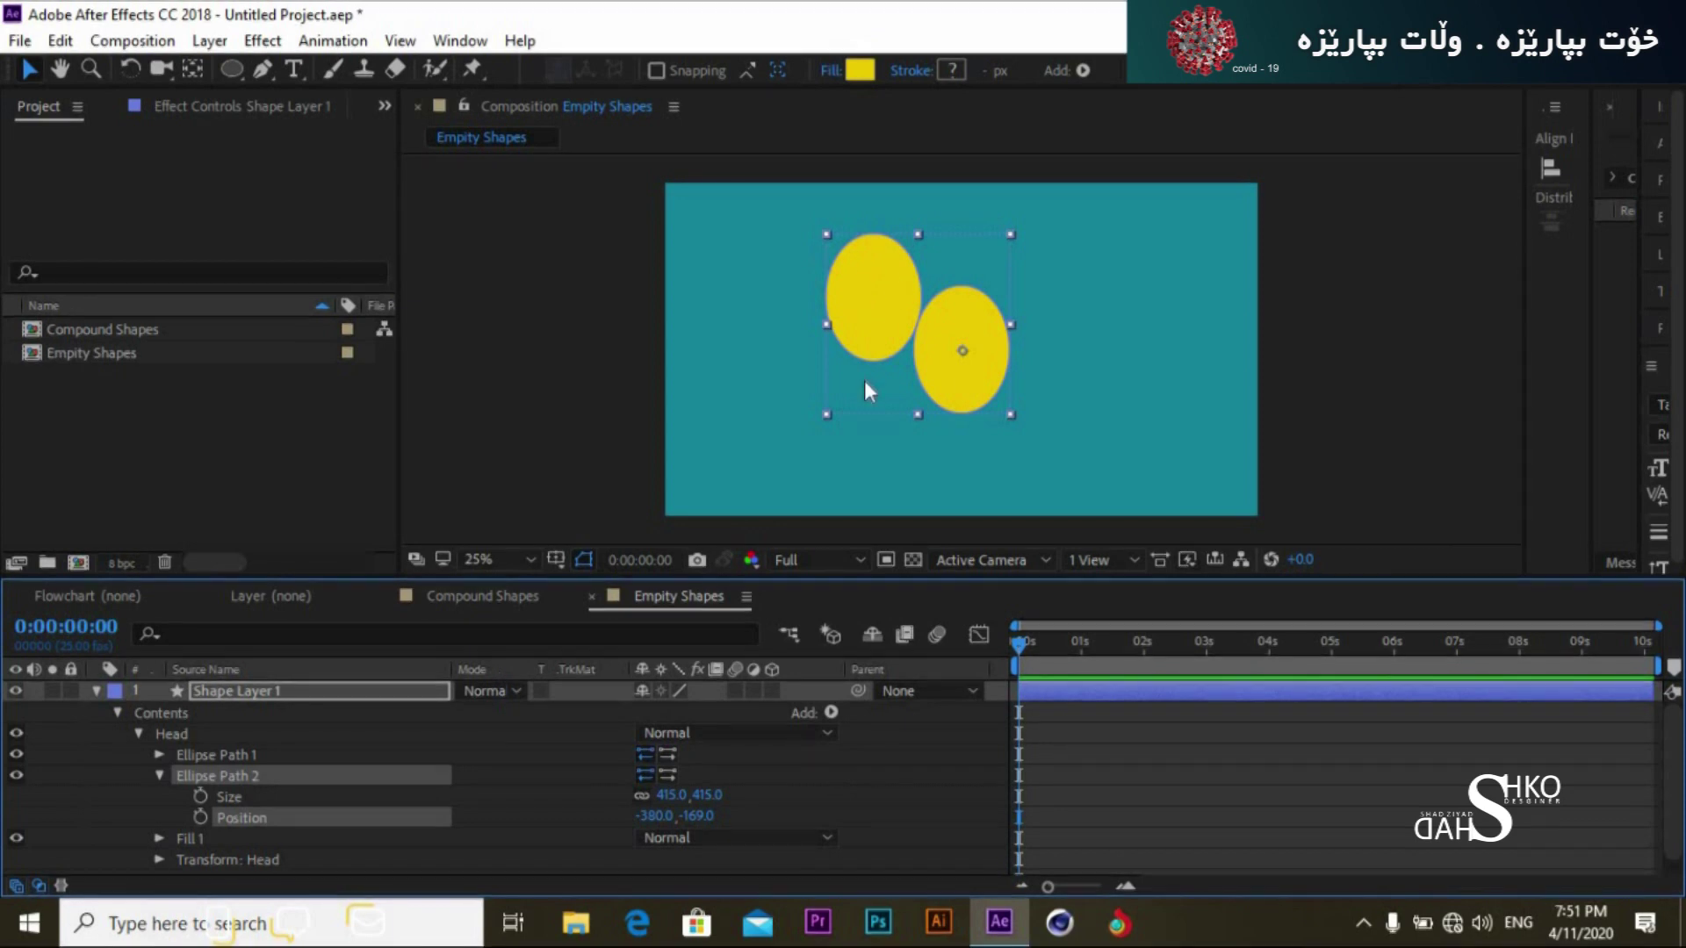
# Step: Unlink Ellipse Path 2's size to make it round, relink it, shrink it to about 176 by 134.3, and collapse its properties
pyautogui.click(641, 796)
pyautogui.moveTo(705, 796); pyautogui.dragTo(606, 798)
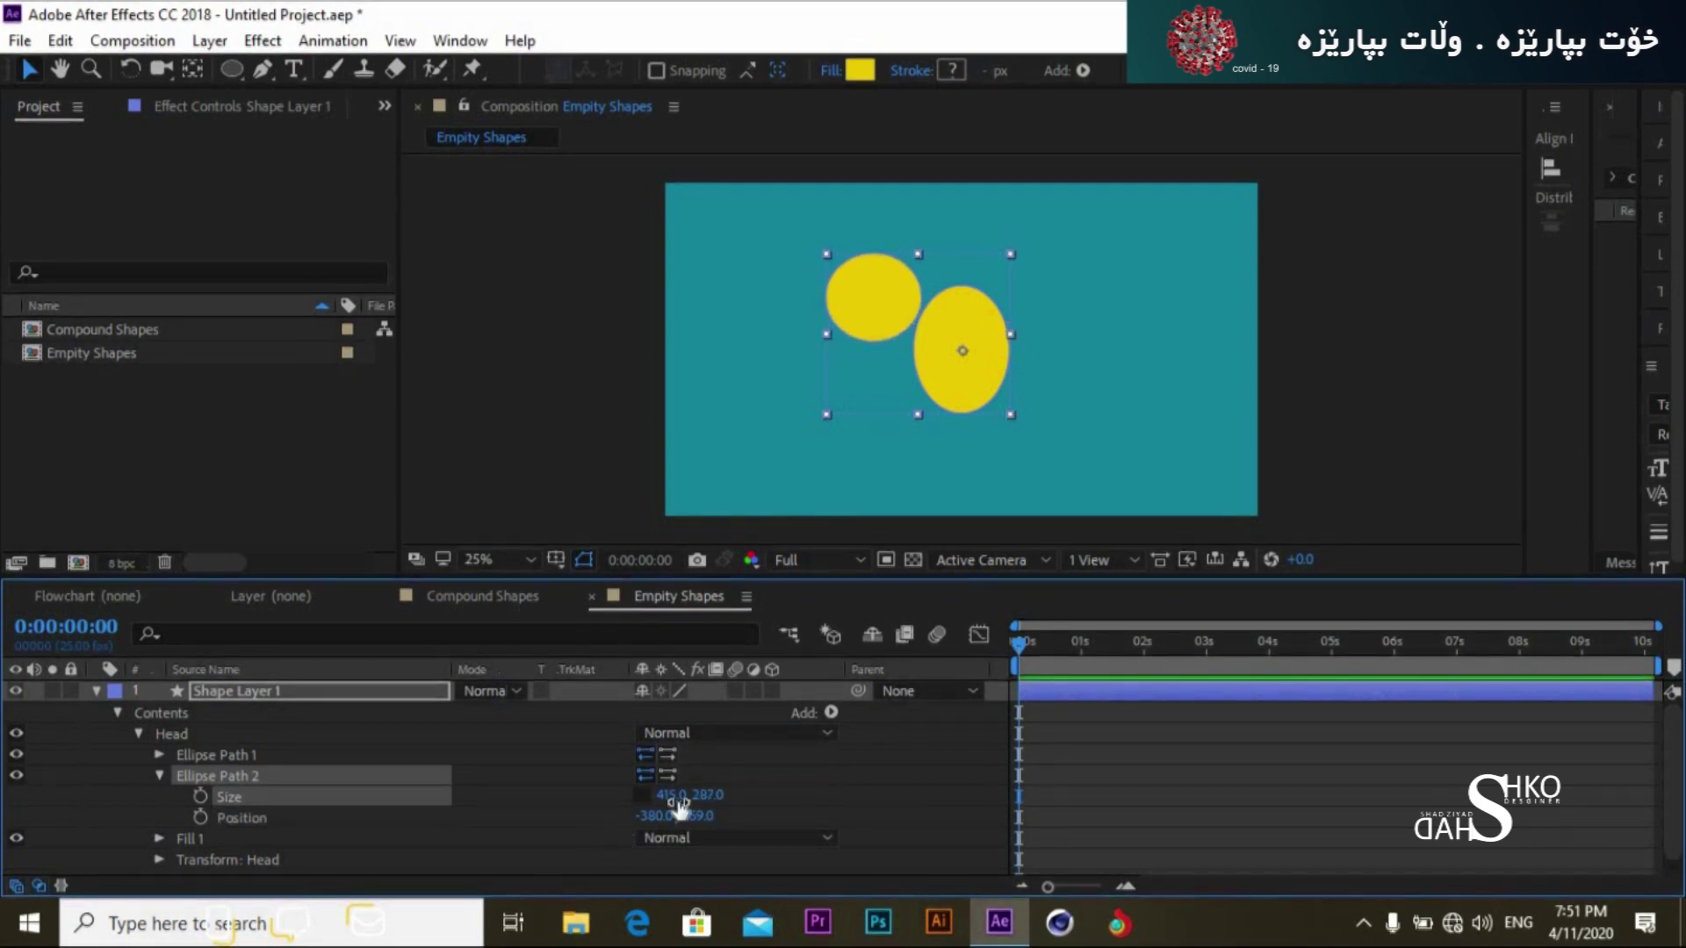
pyautogui.moveTo(661, 796); pyautogui.dragTo(565, 810)
pyautogui.moveTo(705, 794)
pyautogui.mouseDown()
pyautogui.moveTo(673, 819)
pyautogui.moveTo(693, 815)
pyautogui.mouseUp()
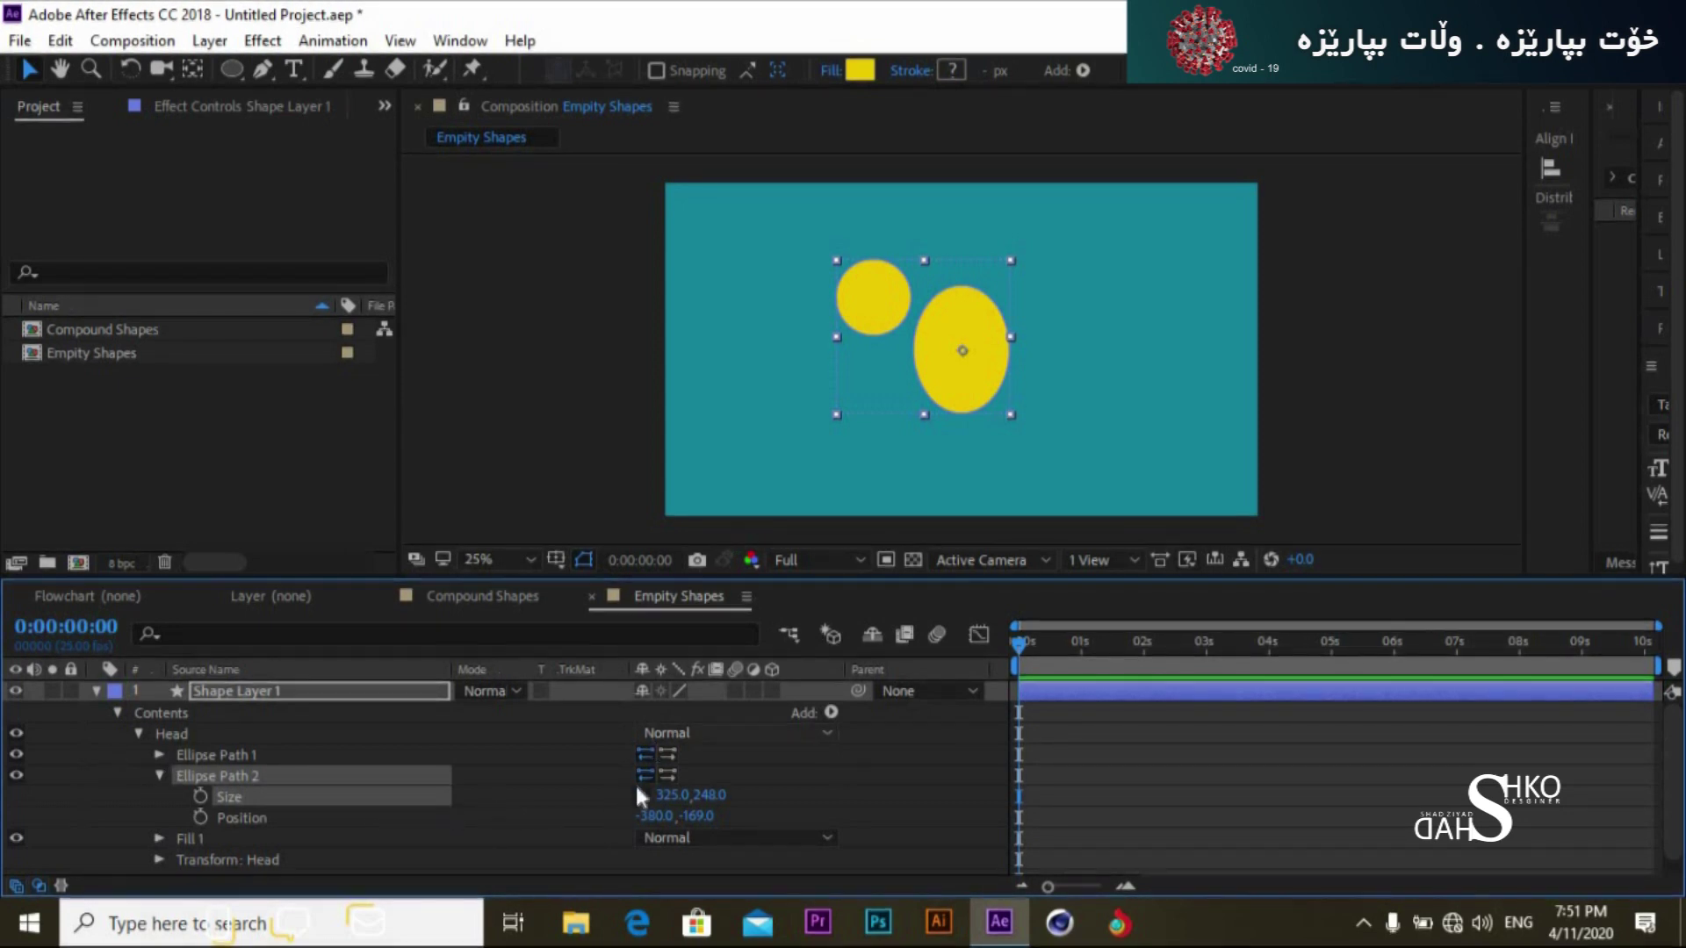
pyautogui.moveTo(669, 795); pyautogui.dragTo(620, 796)
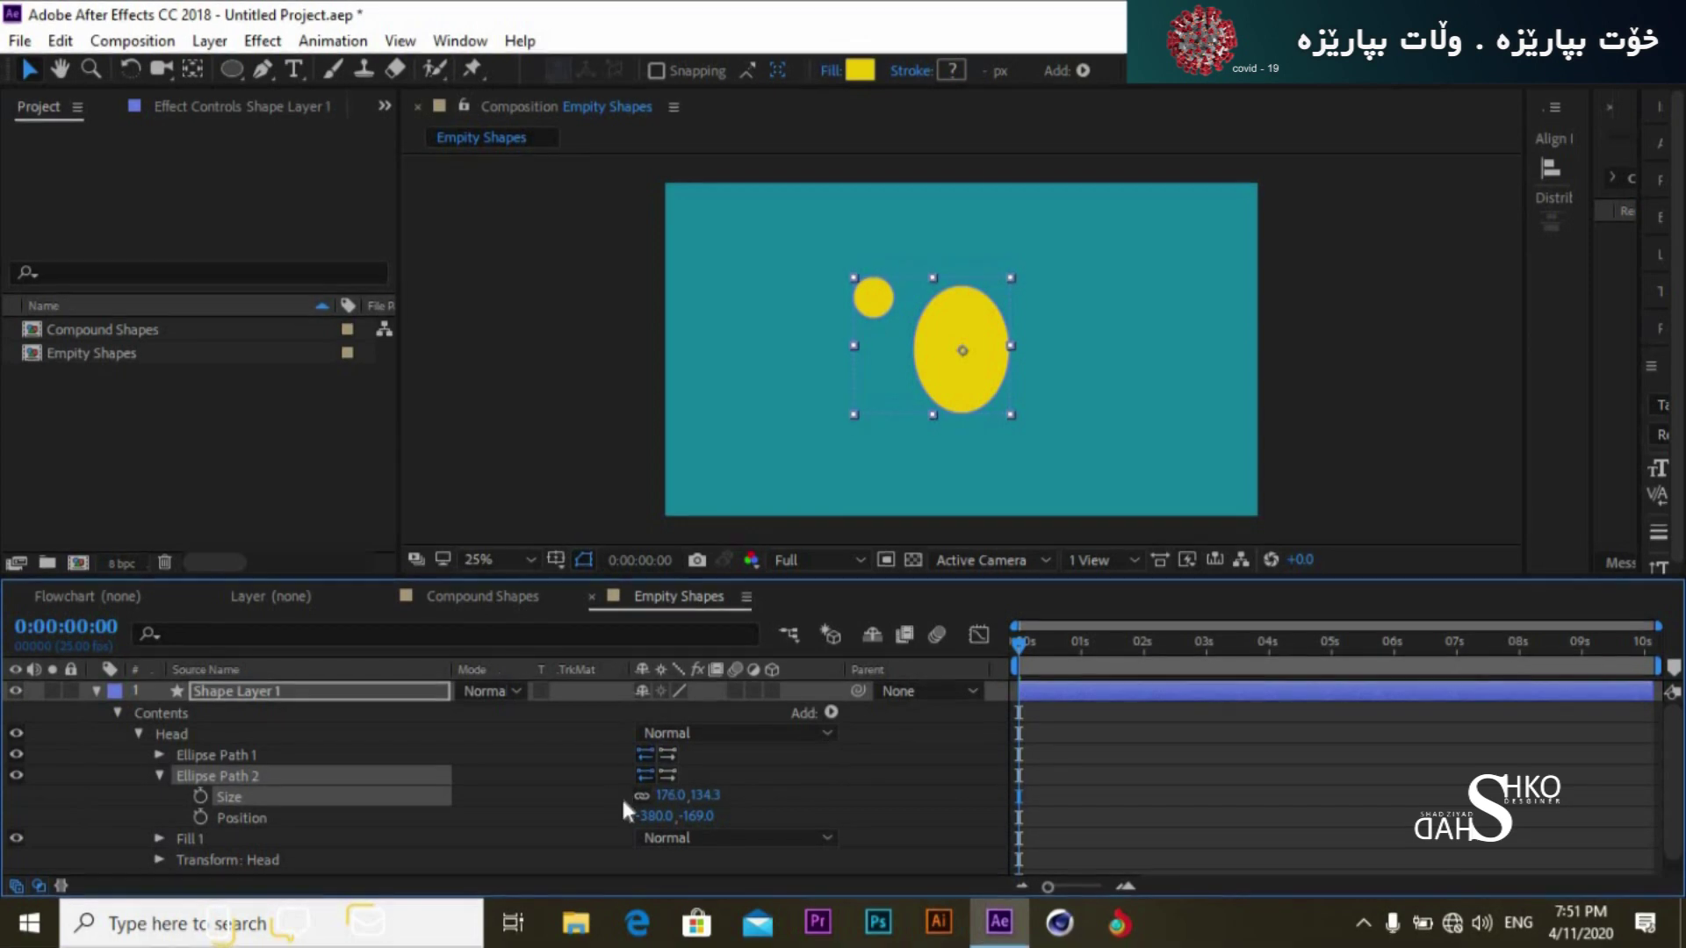
pyautogui.click(158, 776)
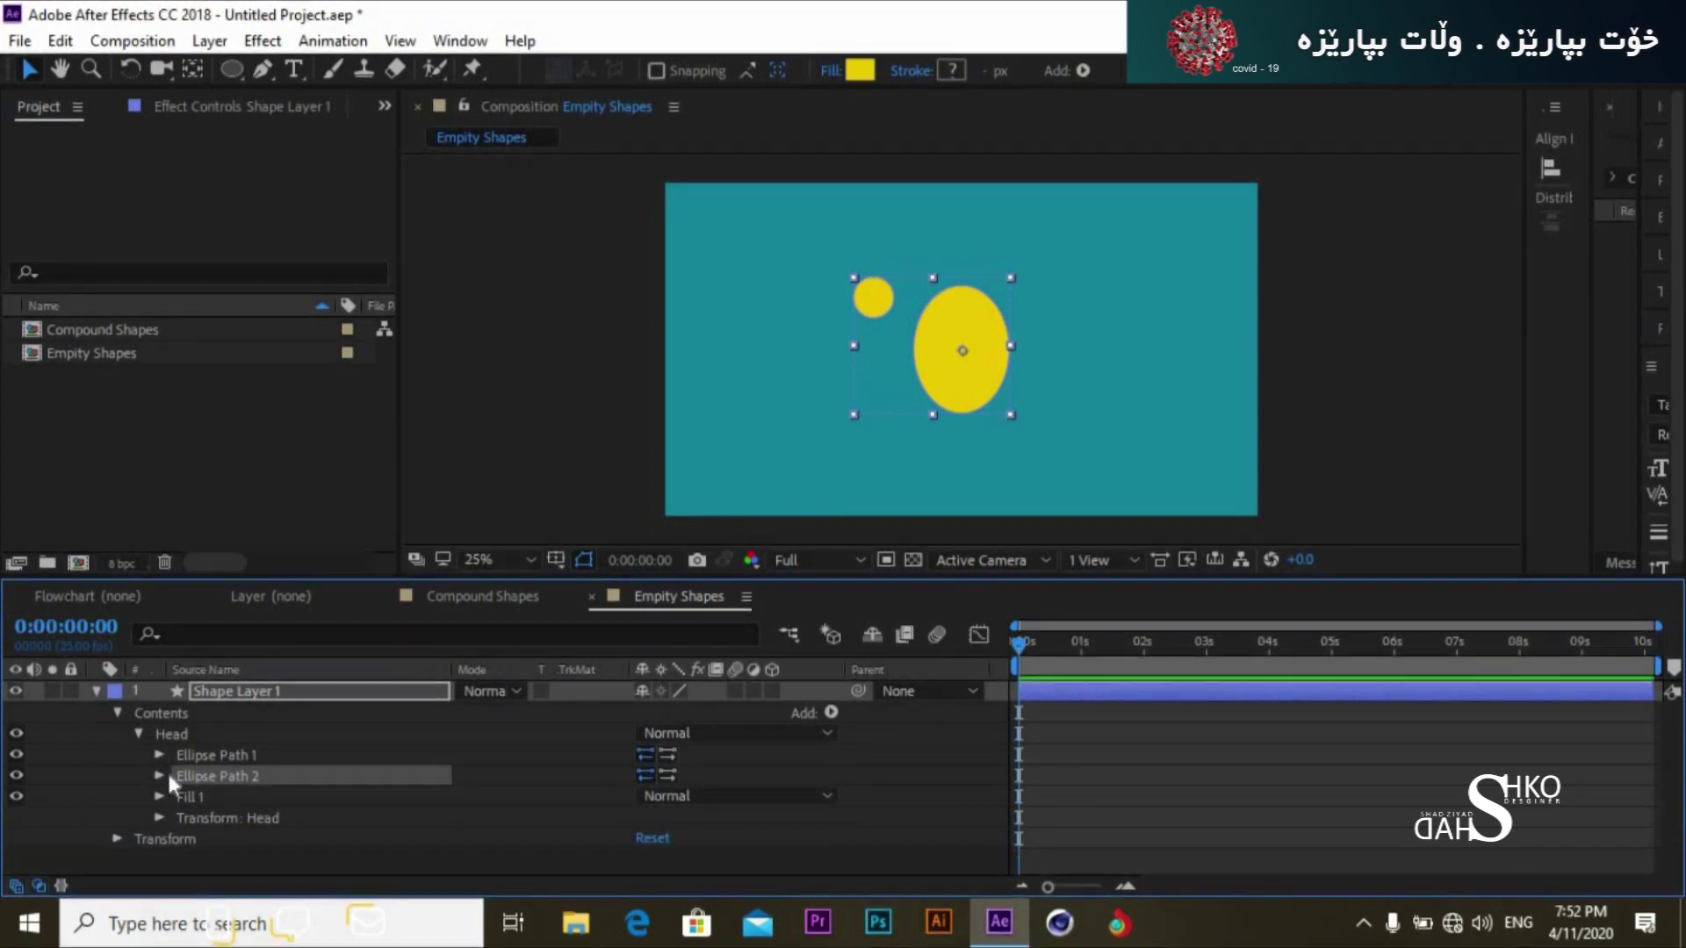
# Step: Shift Ellipse Path 2 horizontally so it overlaps the head's upper-left edge as an ear, and collapse its properties
pyautogui.click(159, 776)
pyautogui.moveTo(655, 816); pyautogui.dragTo(902, 815)
pyautogui.keyDown('ctrl'); pyautogui.click(182, 789); pyautogui.keyUp('ctrl')
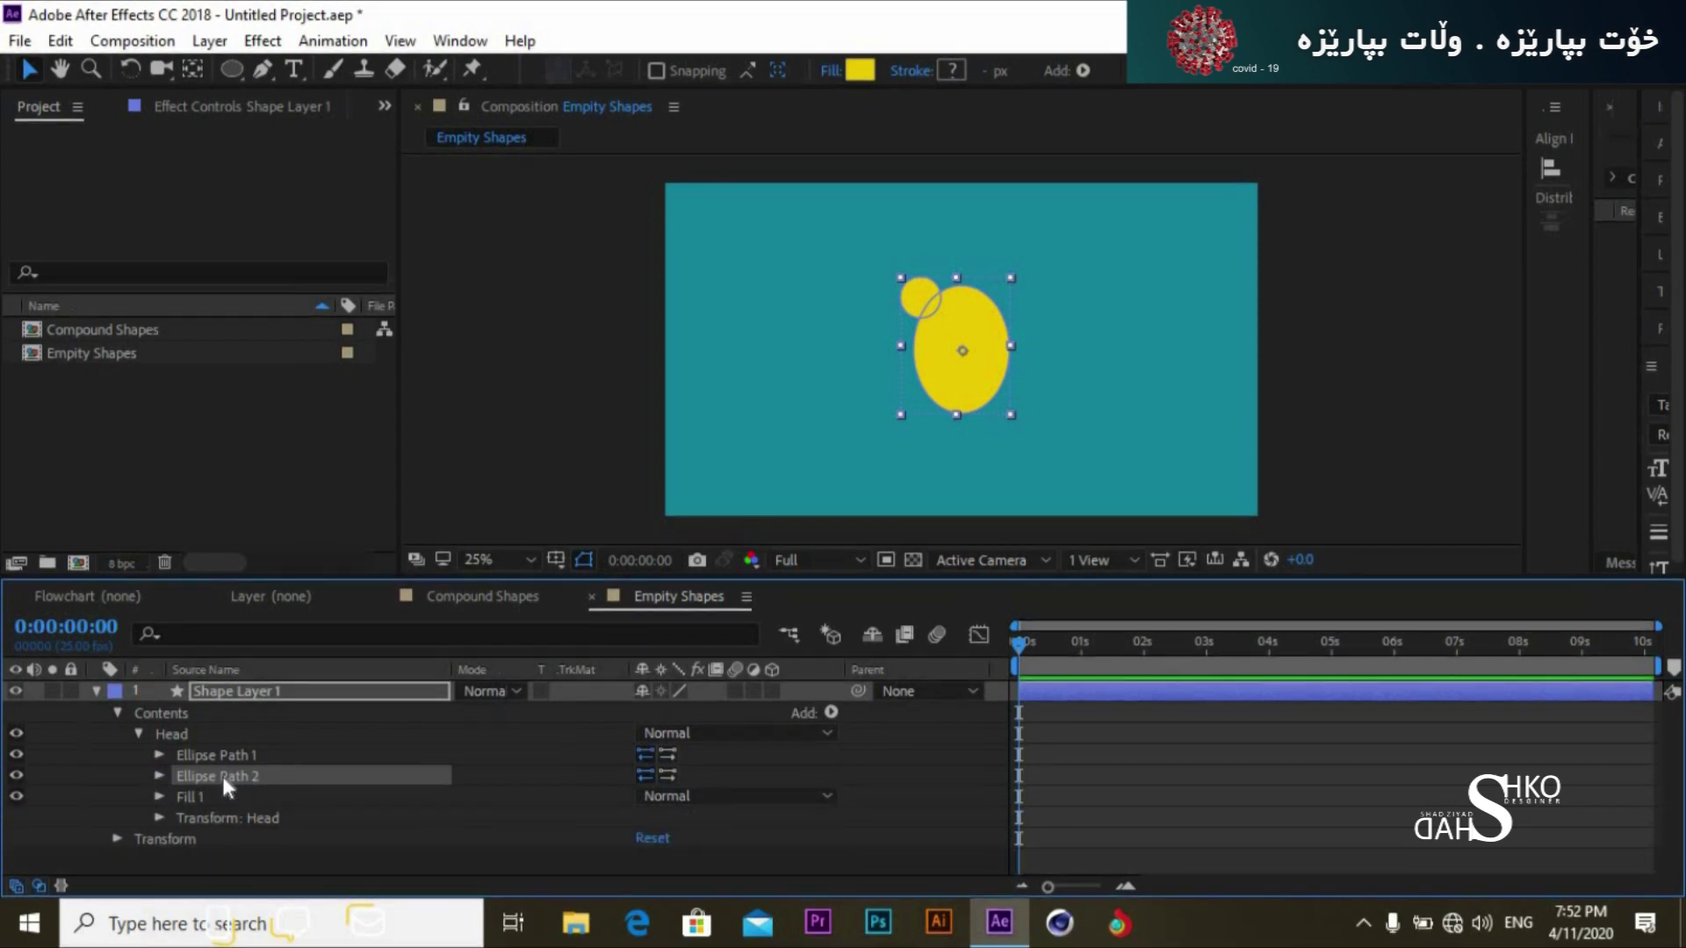
# Step: Duplicate Ellipse Path 2 and set the copy's position to 174, -169 as the opposite ear, collapsing its properties
pyautogui.hotkey('ctrl', 'd')
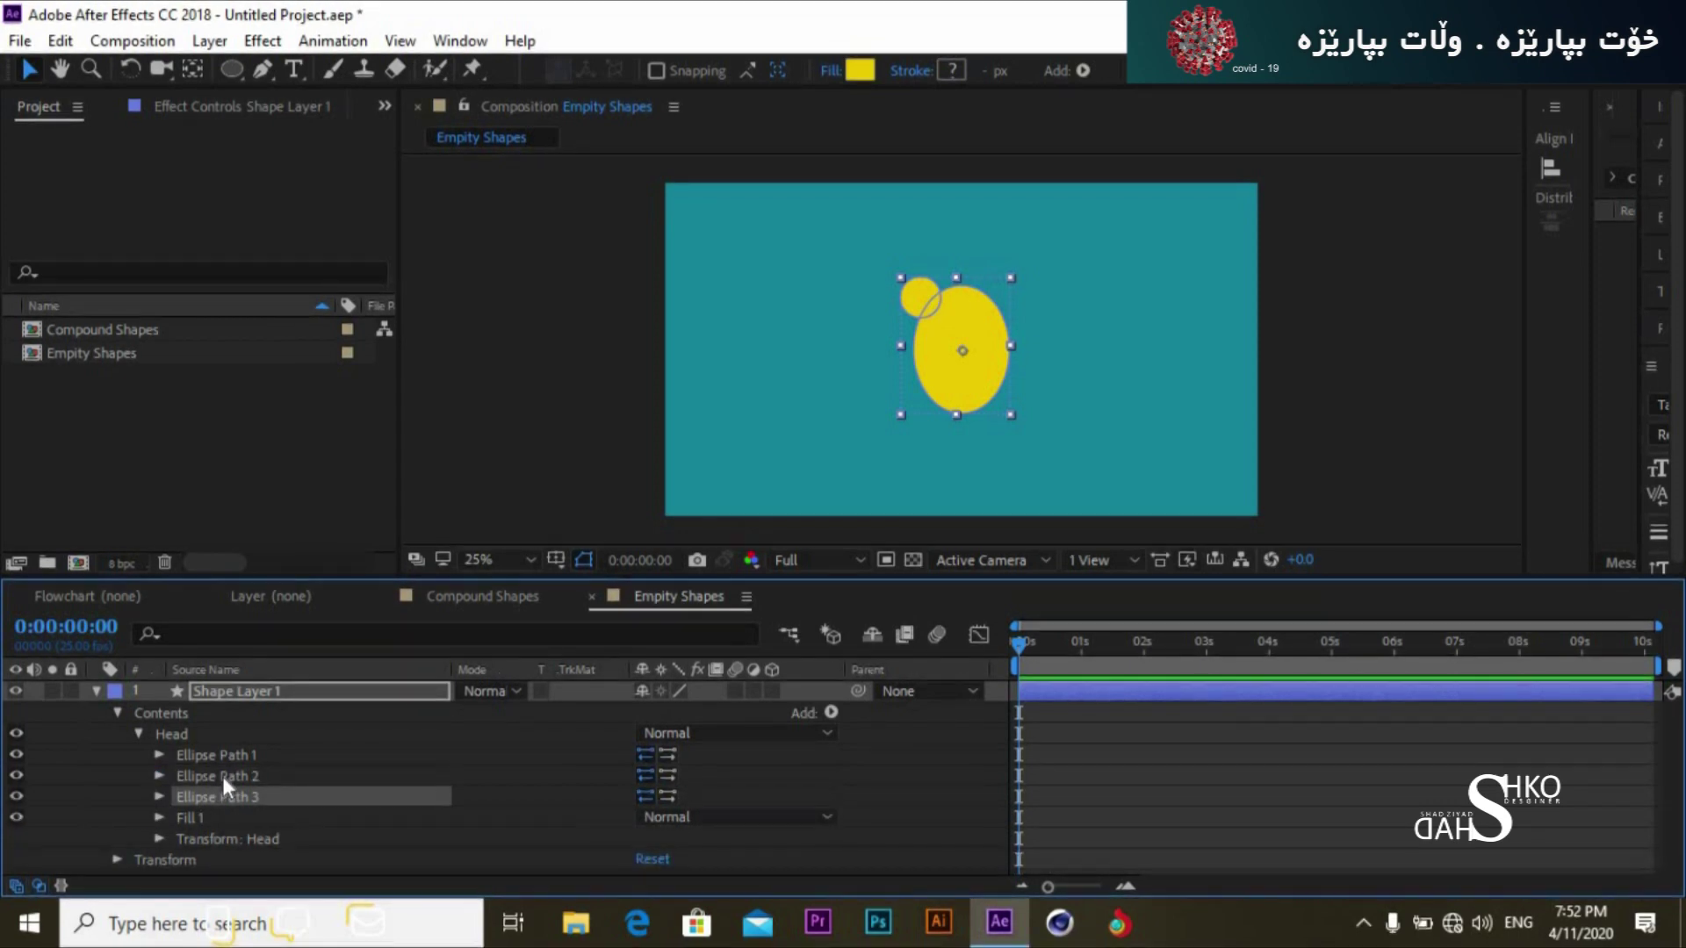
pyautogui.click(158, 797)
pyautogui.moveTo(650, 836); pyautogui.dragTo(1083, 832)
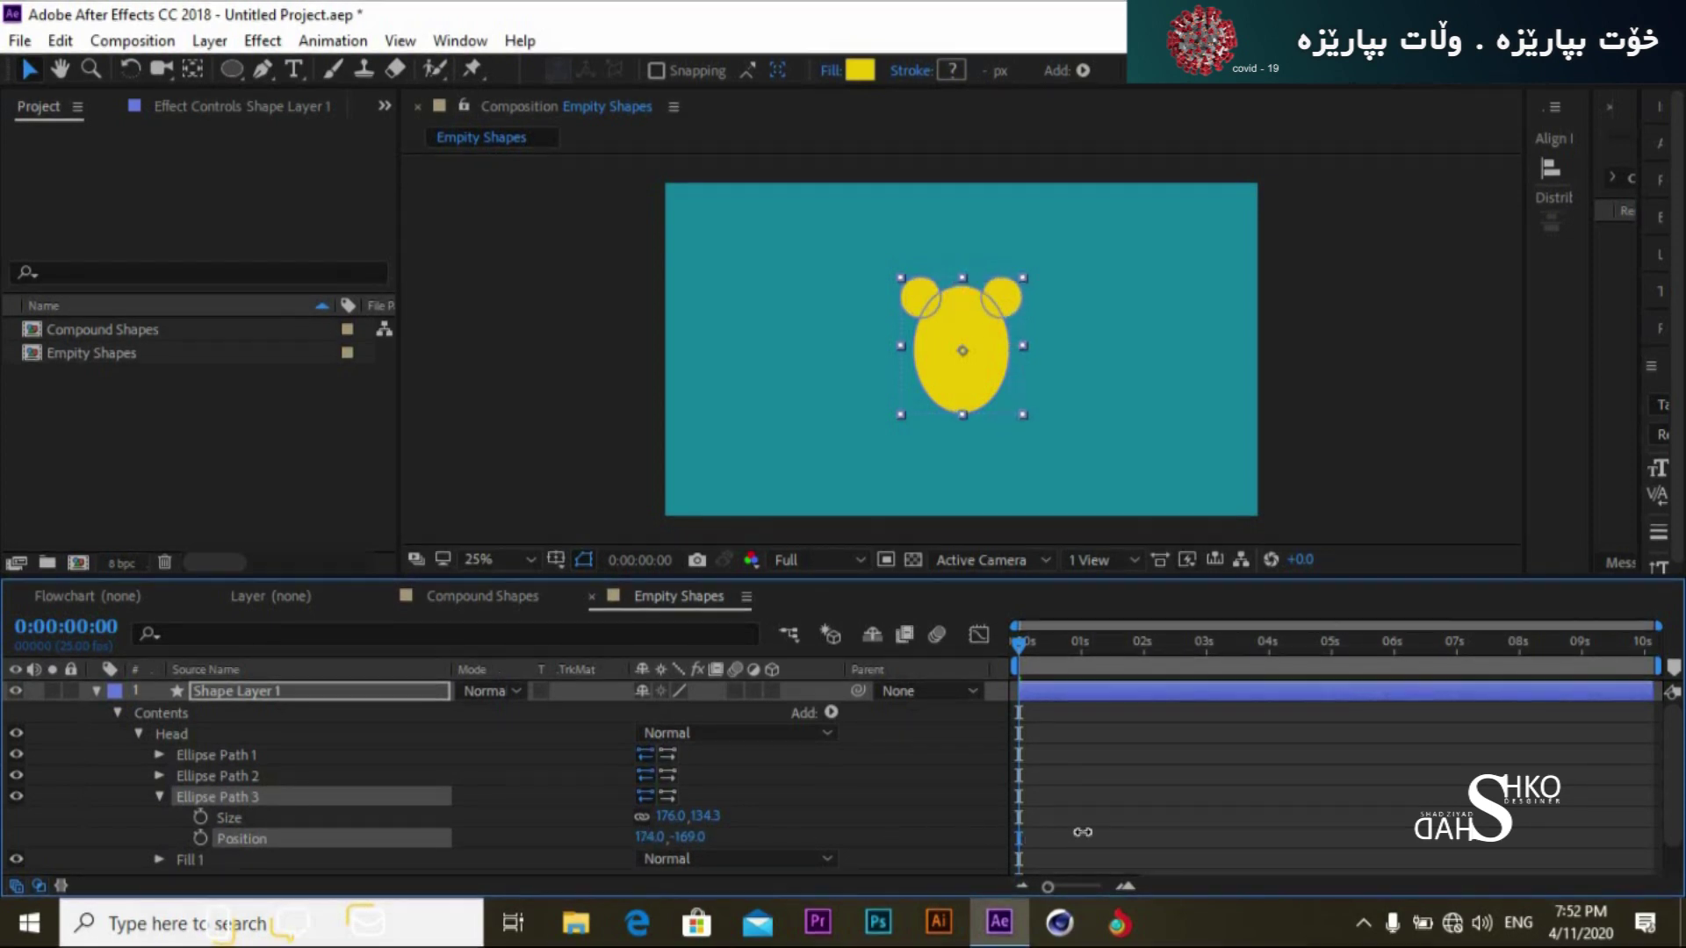
pyautogui.click(160, 796)
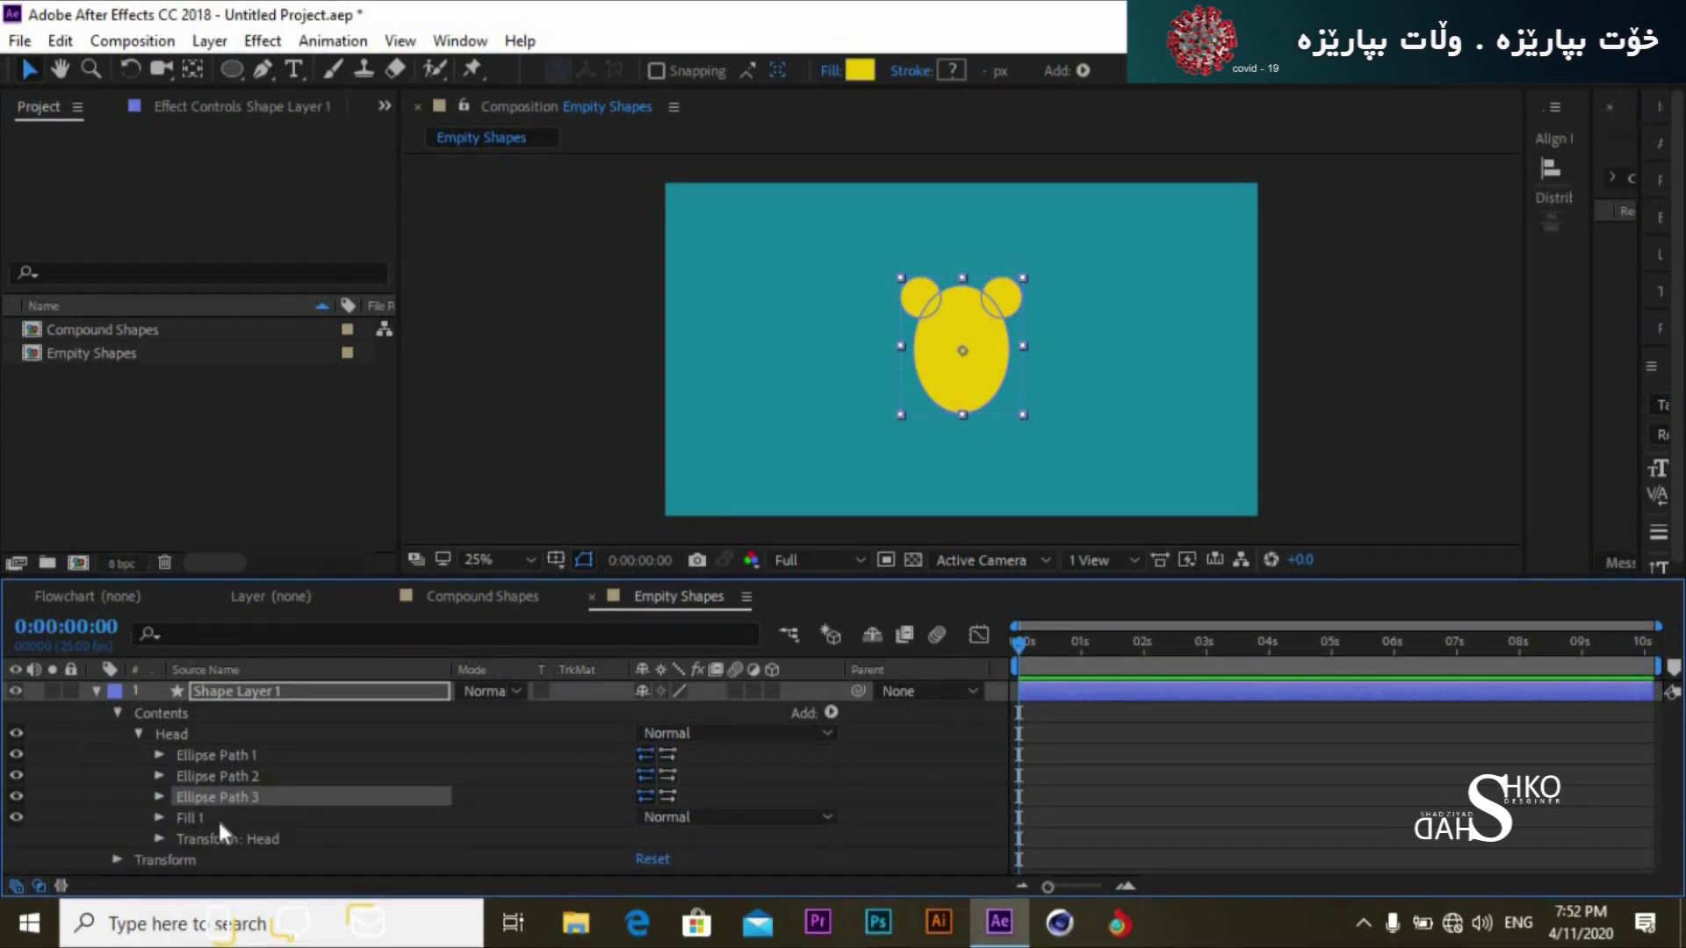
# Step: Try placing Ellipse Path 3 below Fill 1 in the Head group, and return it above the fill
pyautogui.click(218, 818)
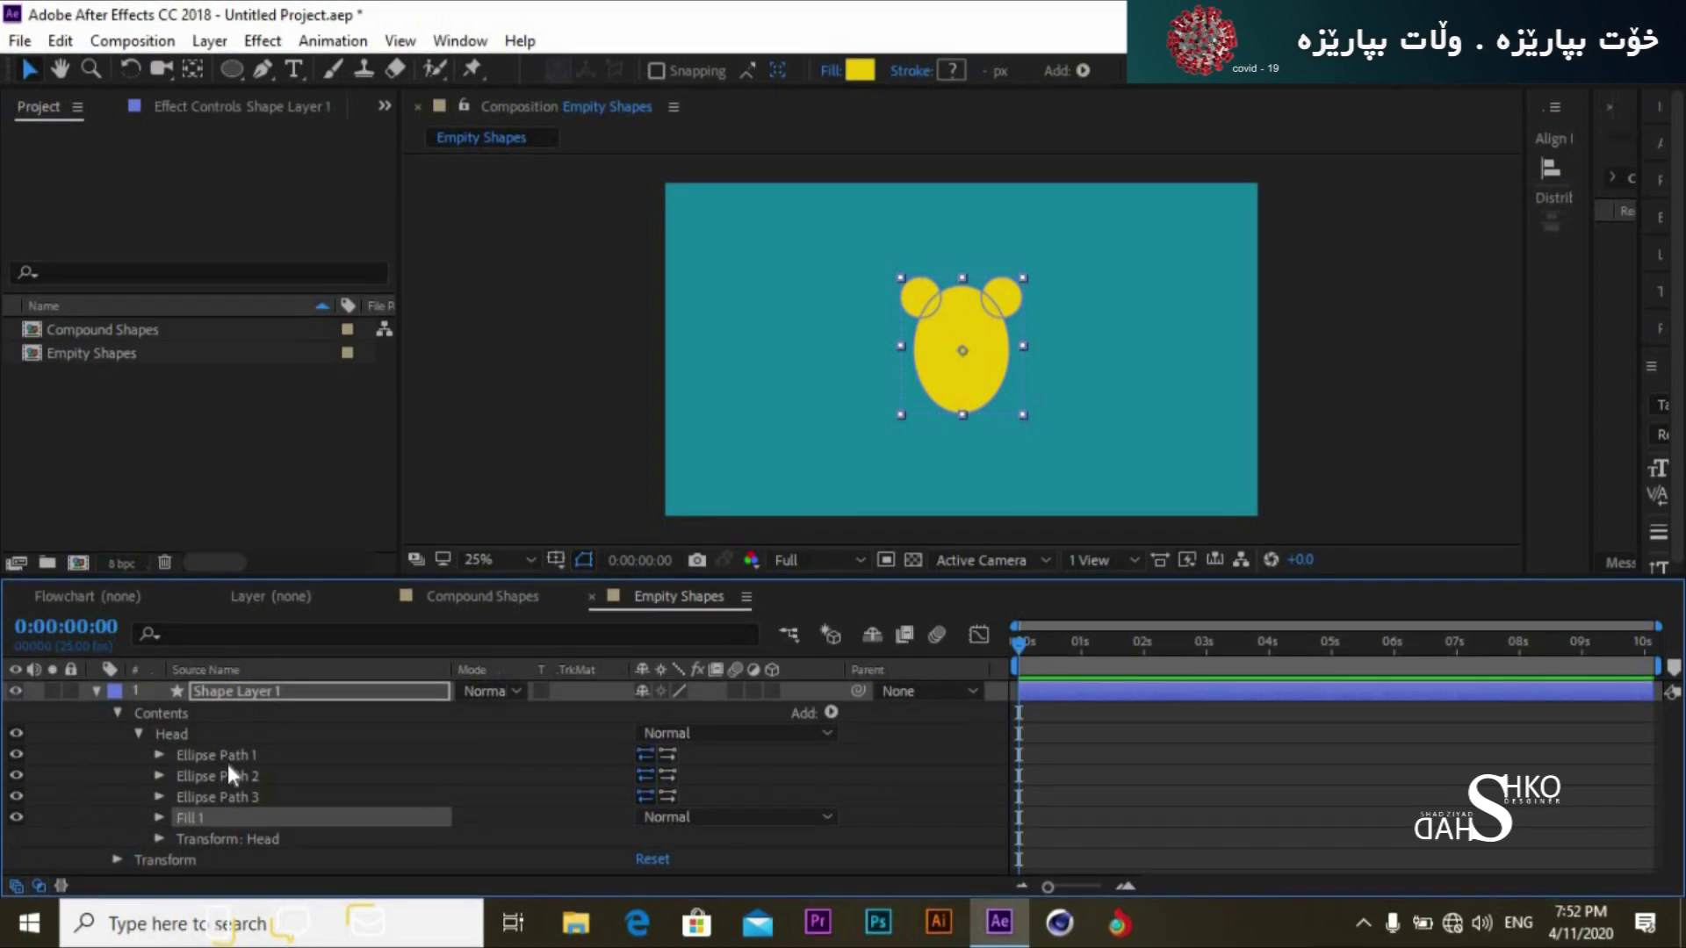
pyautogui.moveTo(228, 794); pyautogui.dragTo(225, 819)
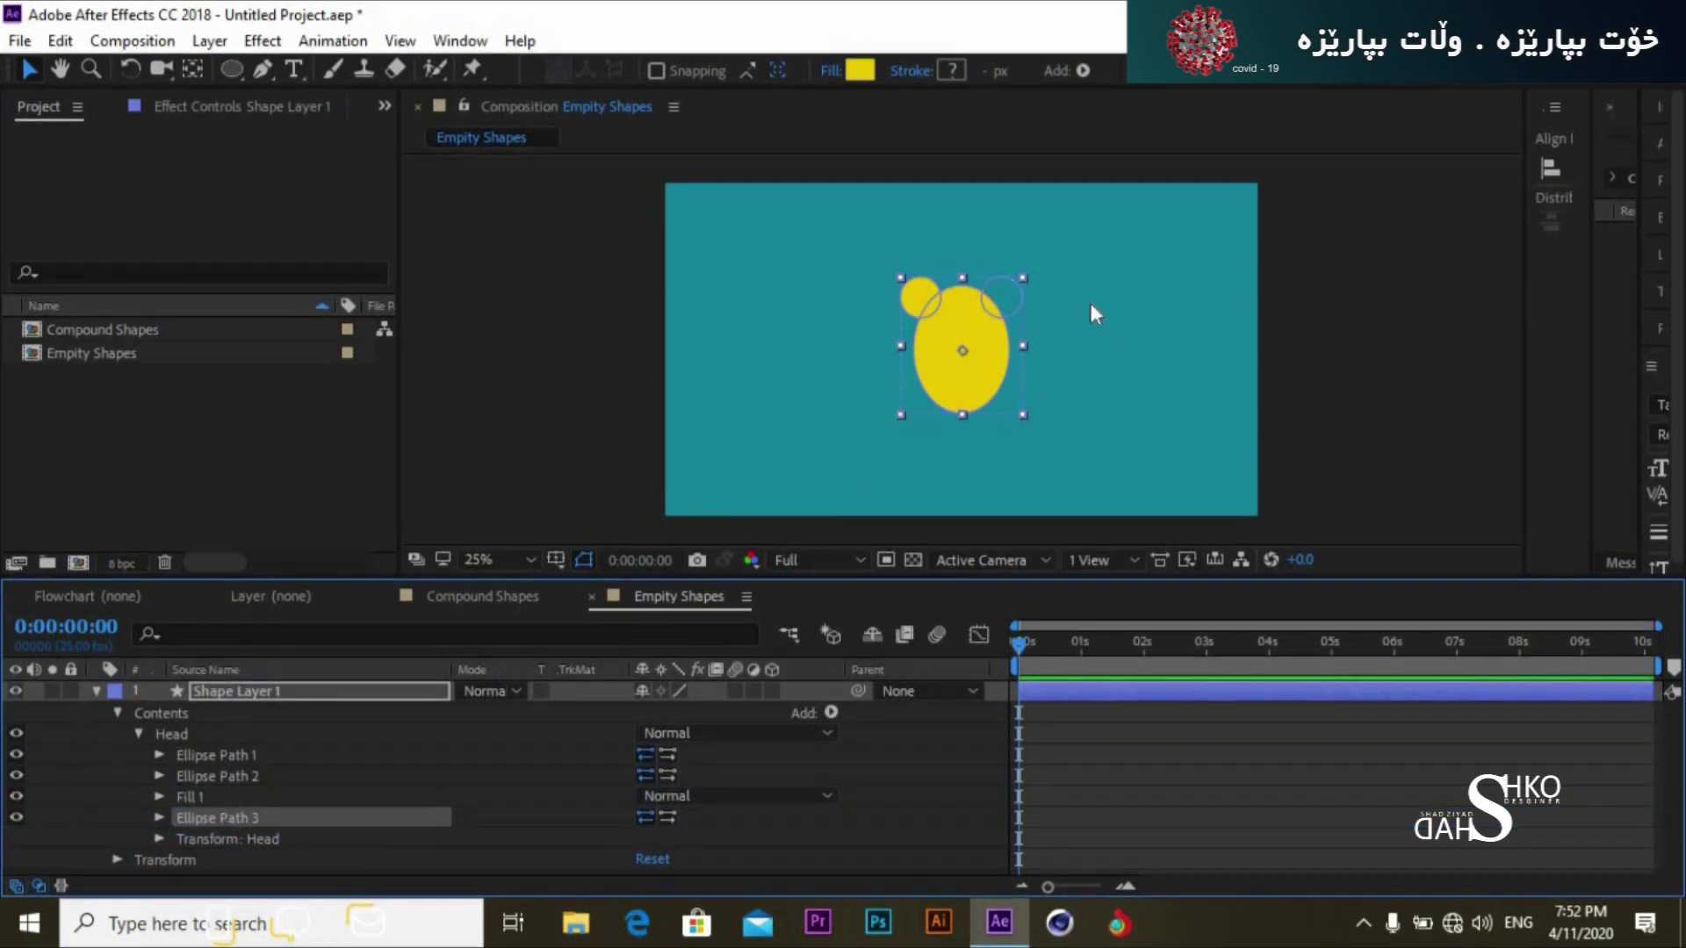
pyautogui.click(246, 794)
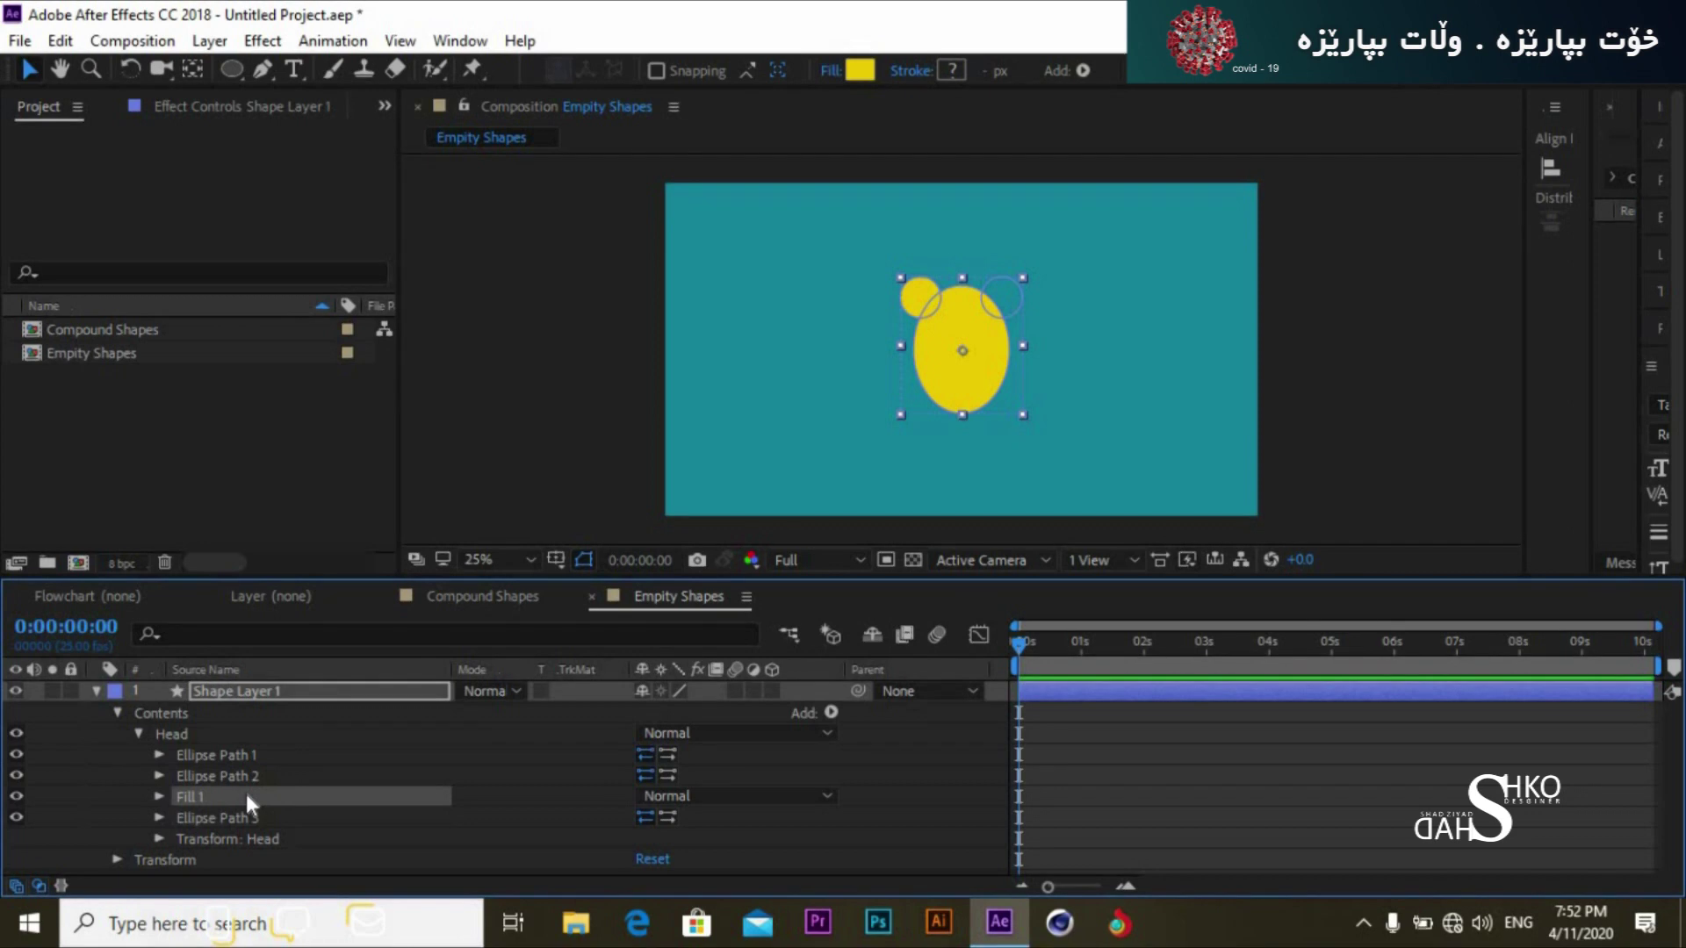
pyautogui.click(234, 812)
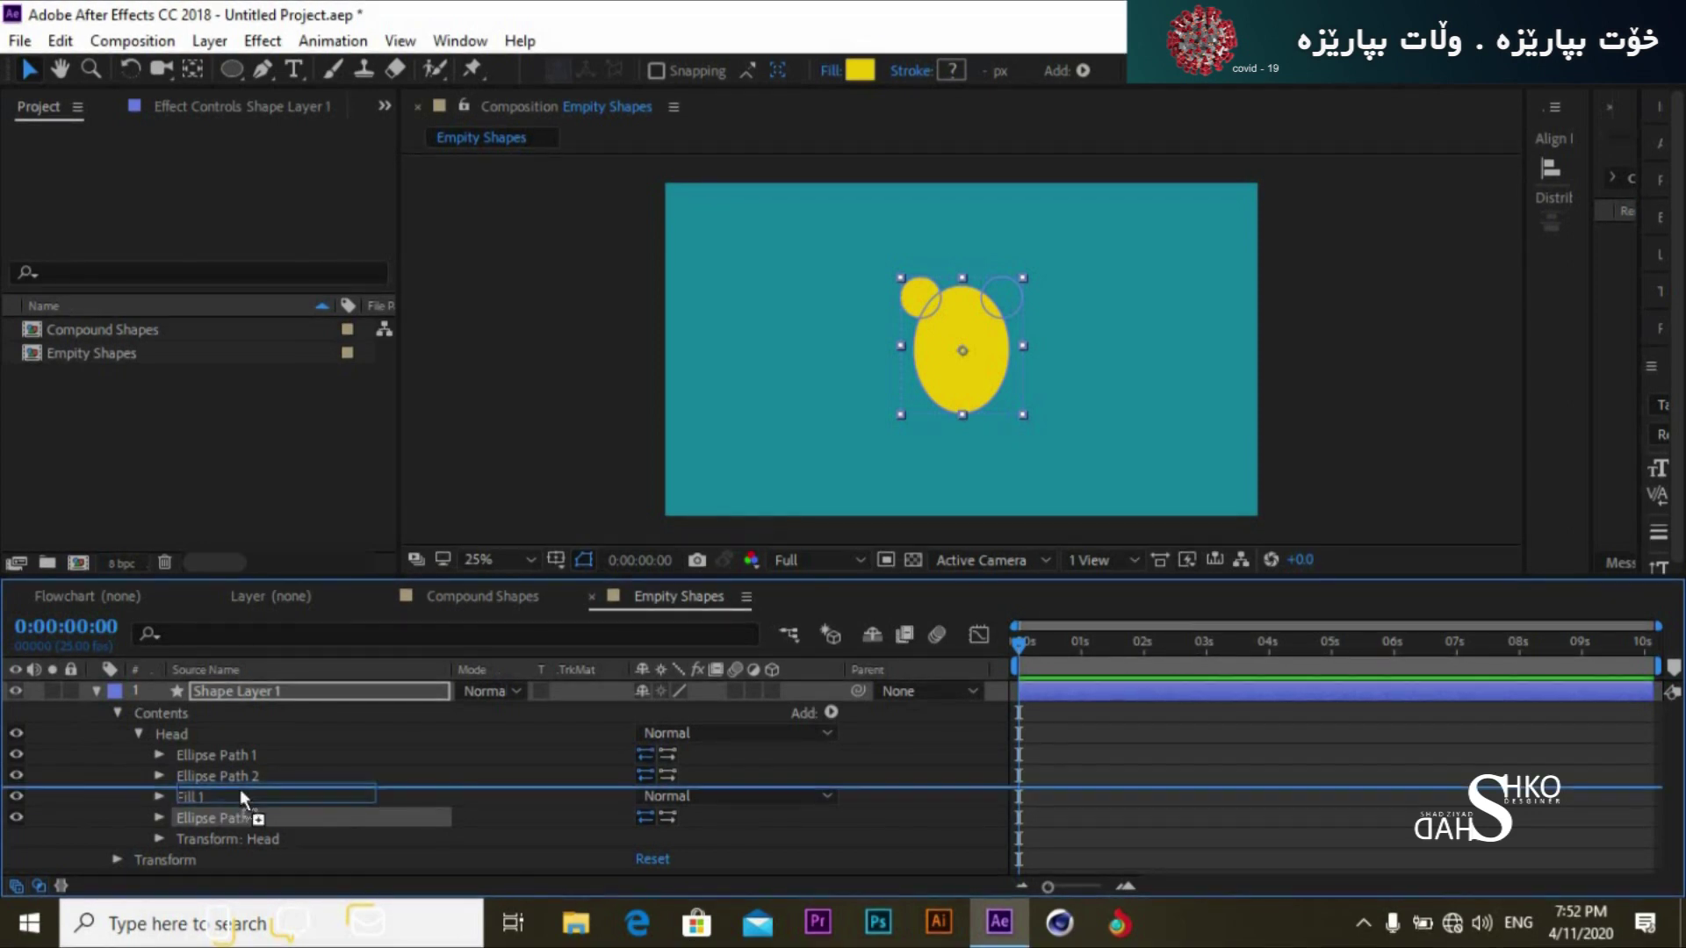
pyautogui.moveTo(239, 784); pyautogui.dragTo(237, 790)
pyautogui.click(218, 813)
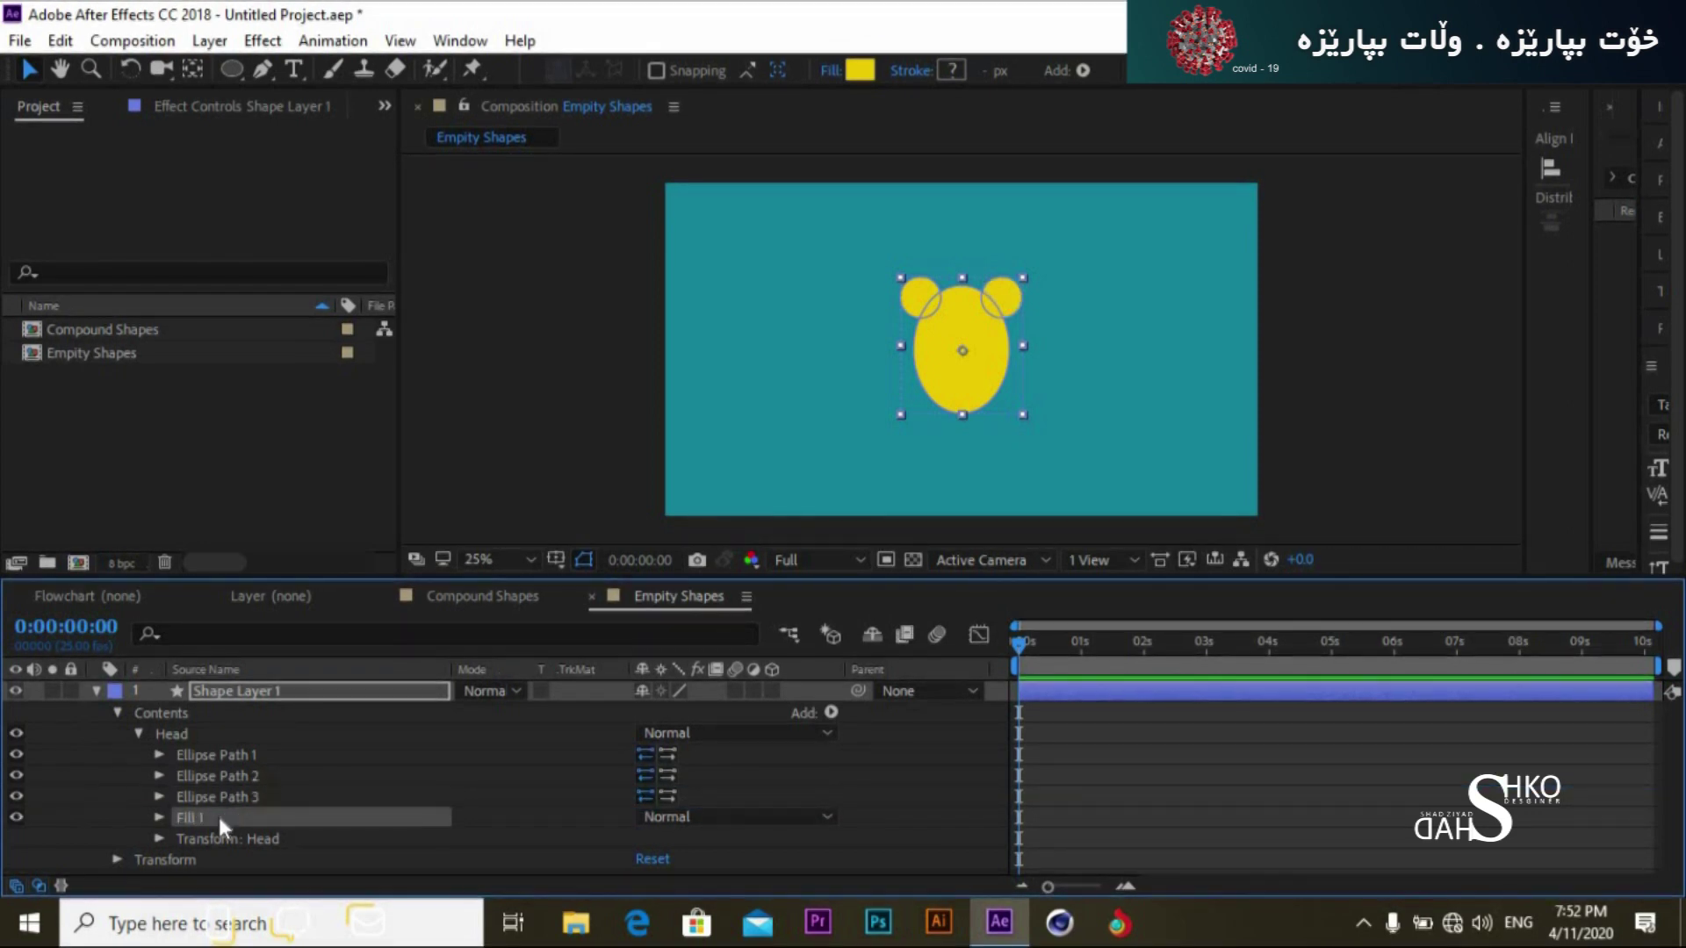
# Step: View Fill 1's properties, try placing the fill directly below Ellipse Path 1, and return it below Ellipse Path 3
pyautogui.click(160, 817)
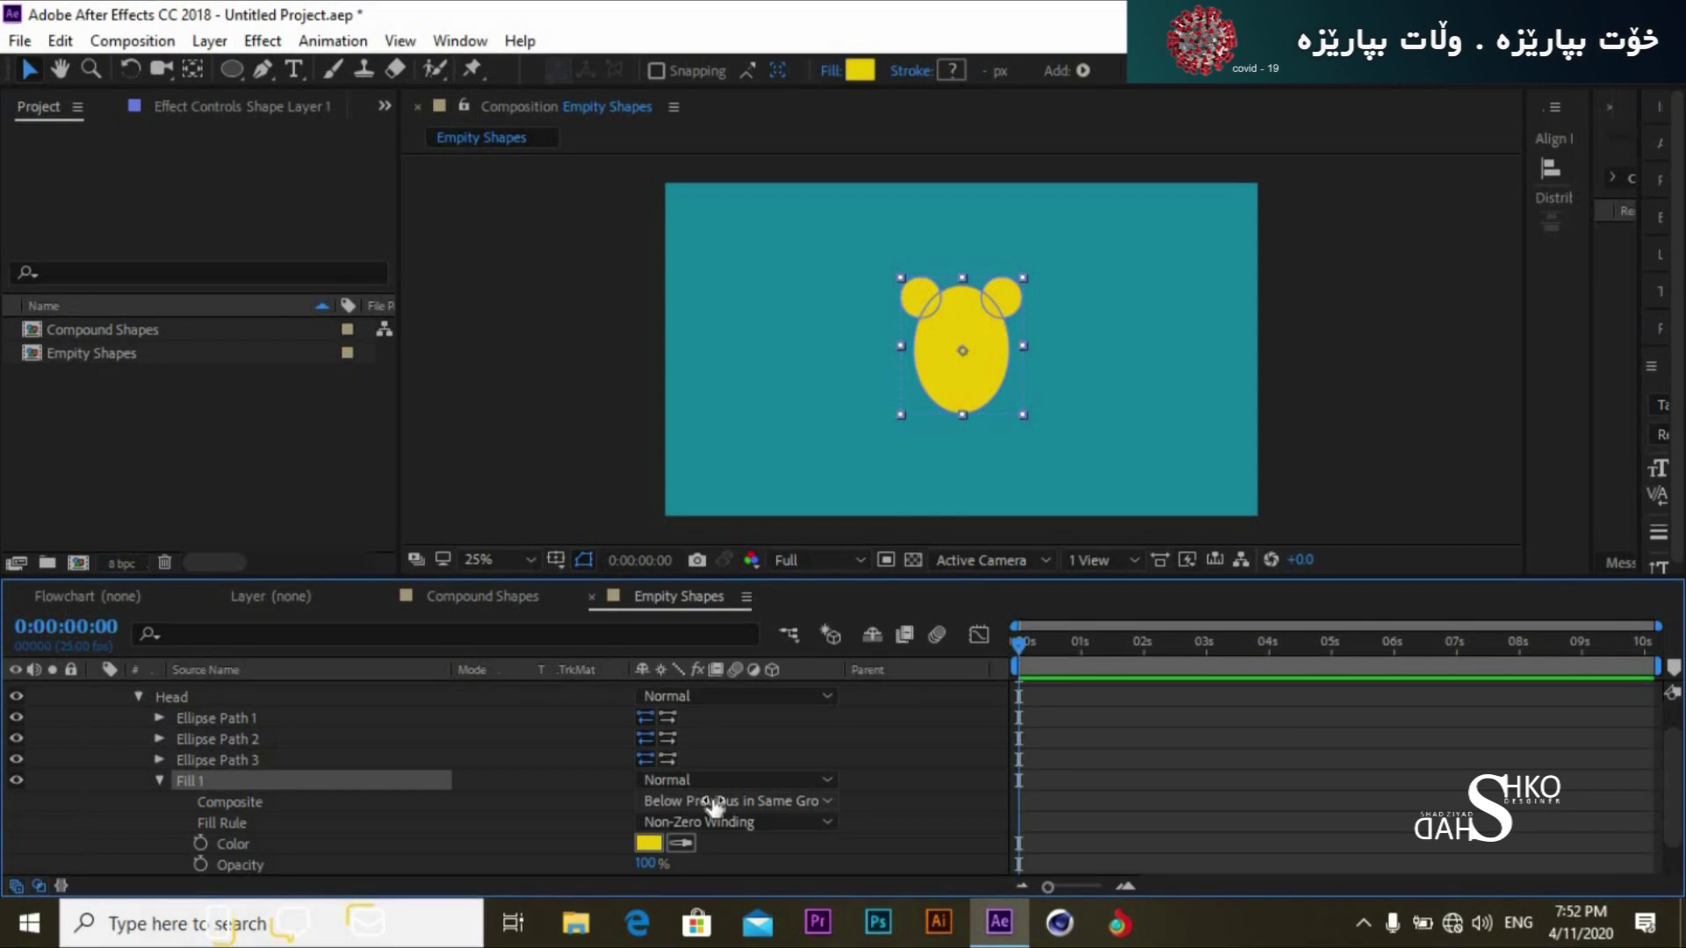
pyautogui.click(158, 779)
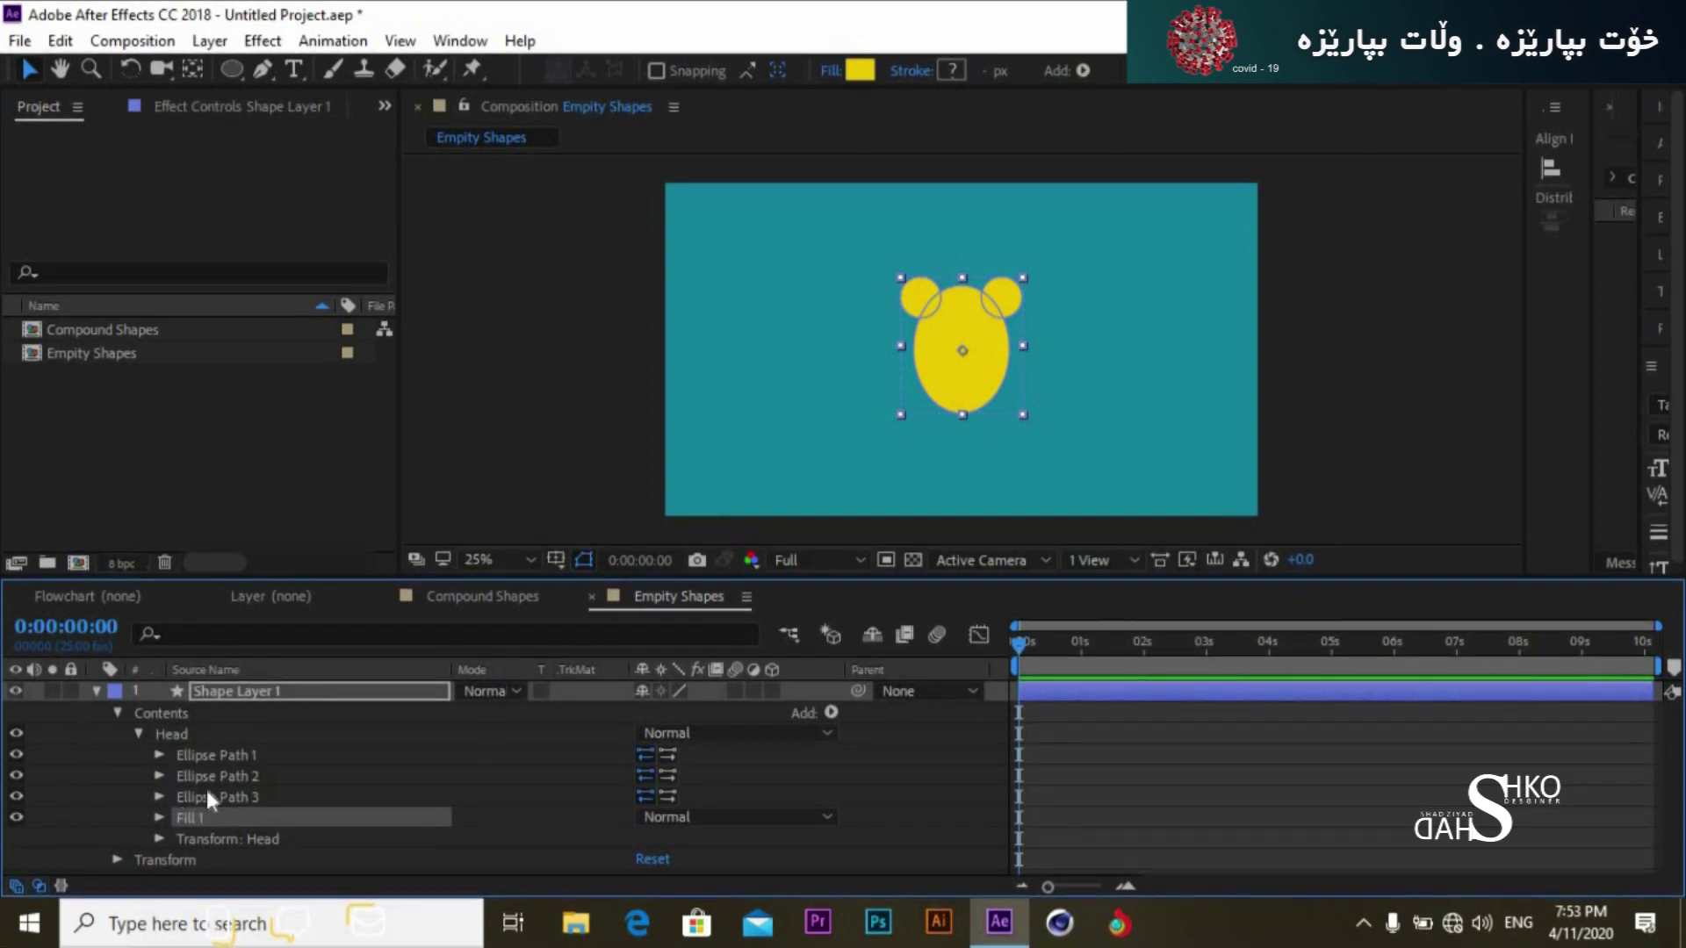
pyautogui.moveTo(187, 810); pyautogui.dragTo(209, 761)
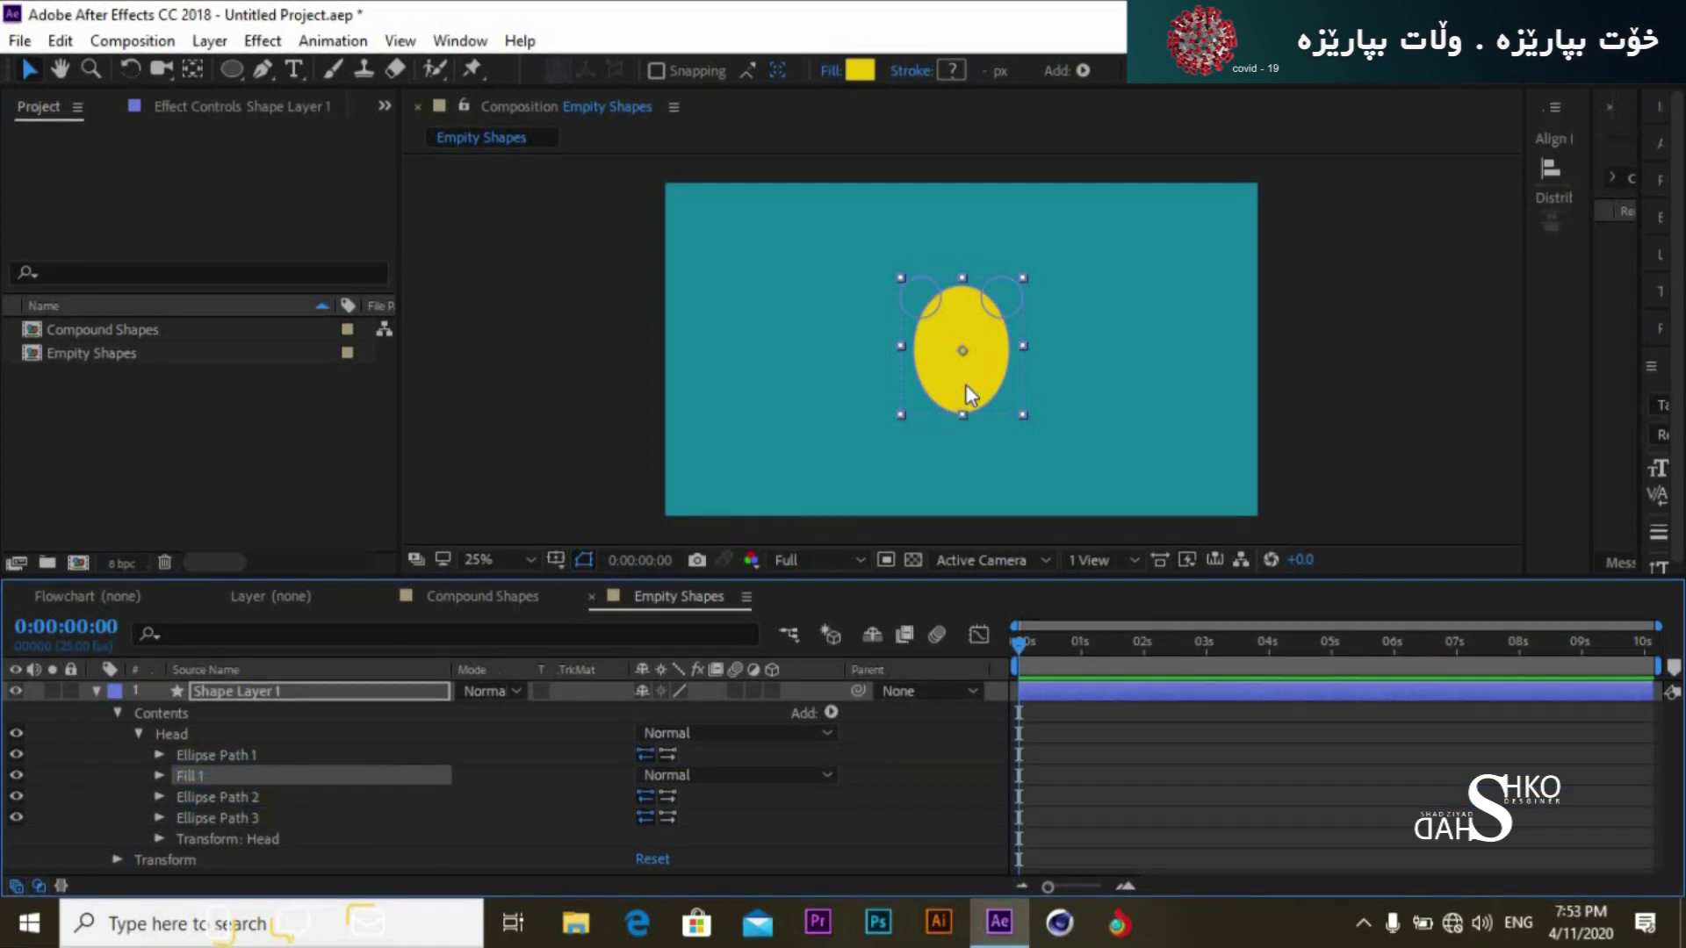
pyautogui.click(379, 757)
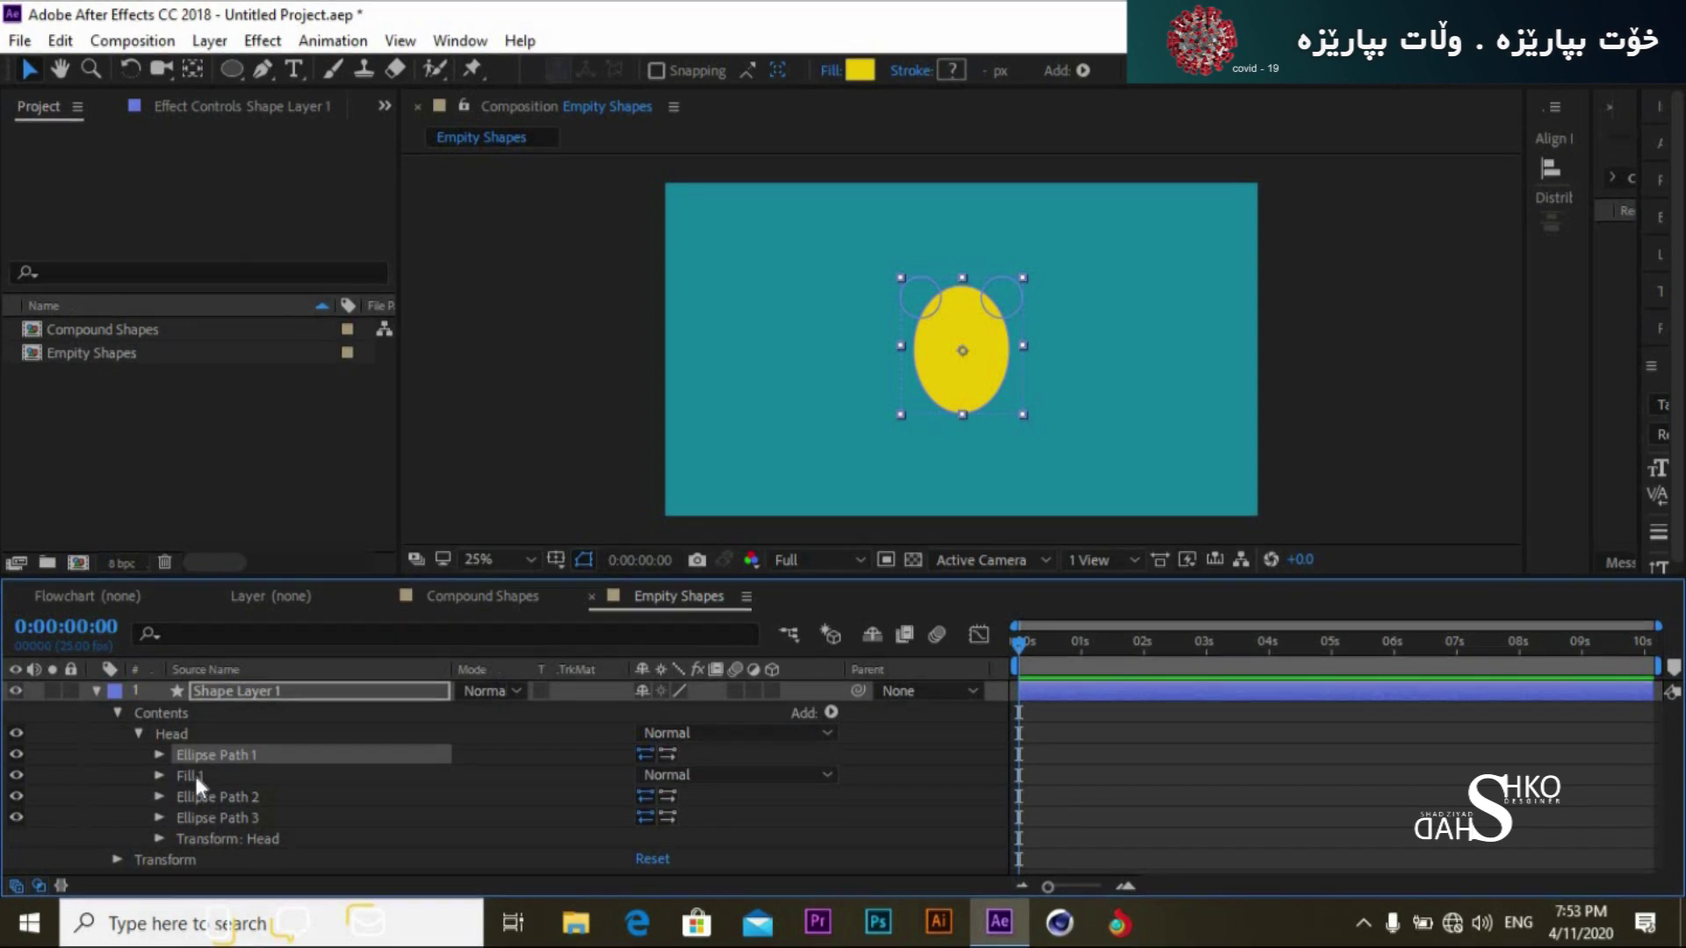
pyautogui.moveTo(200, 772); pyautogui.dragTo(214, 822)
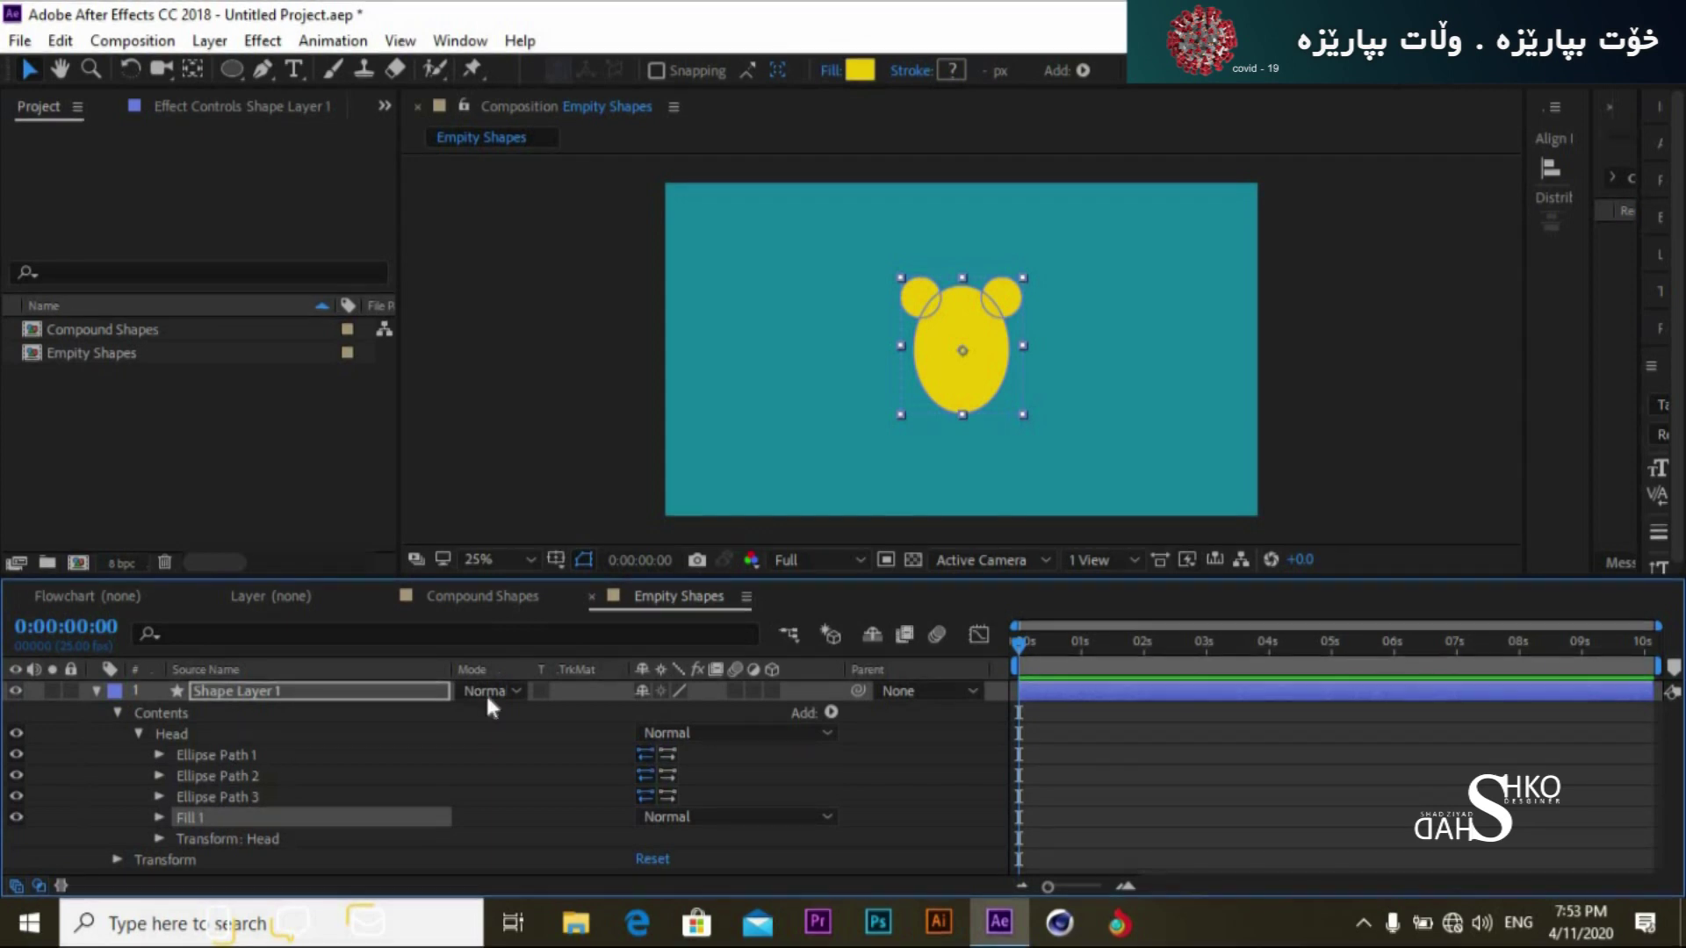
# Step: Add a Stroke to the Head group, set its stroke width to 55, and collapse its properties
pyautogui.click(827, 711)
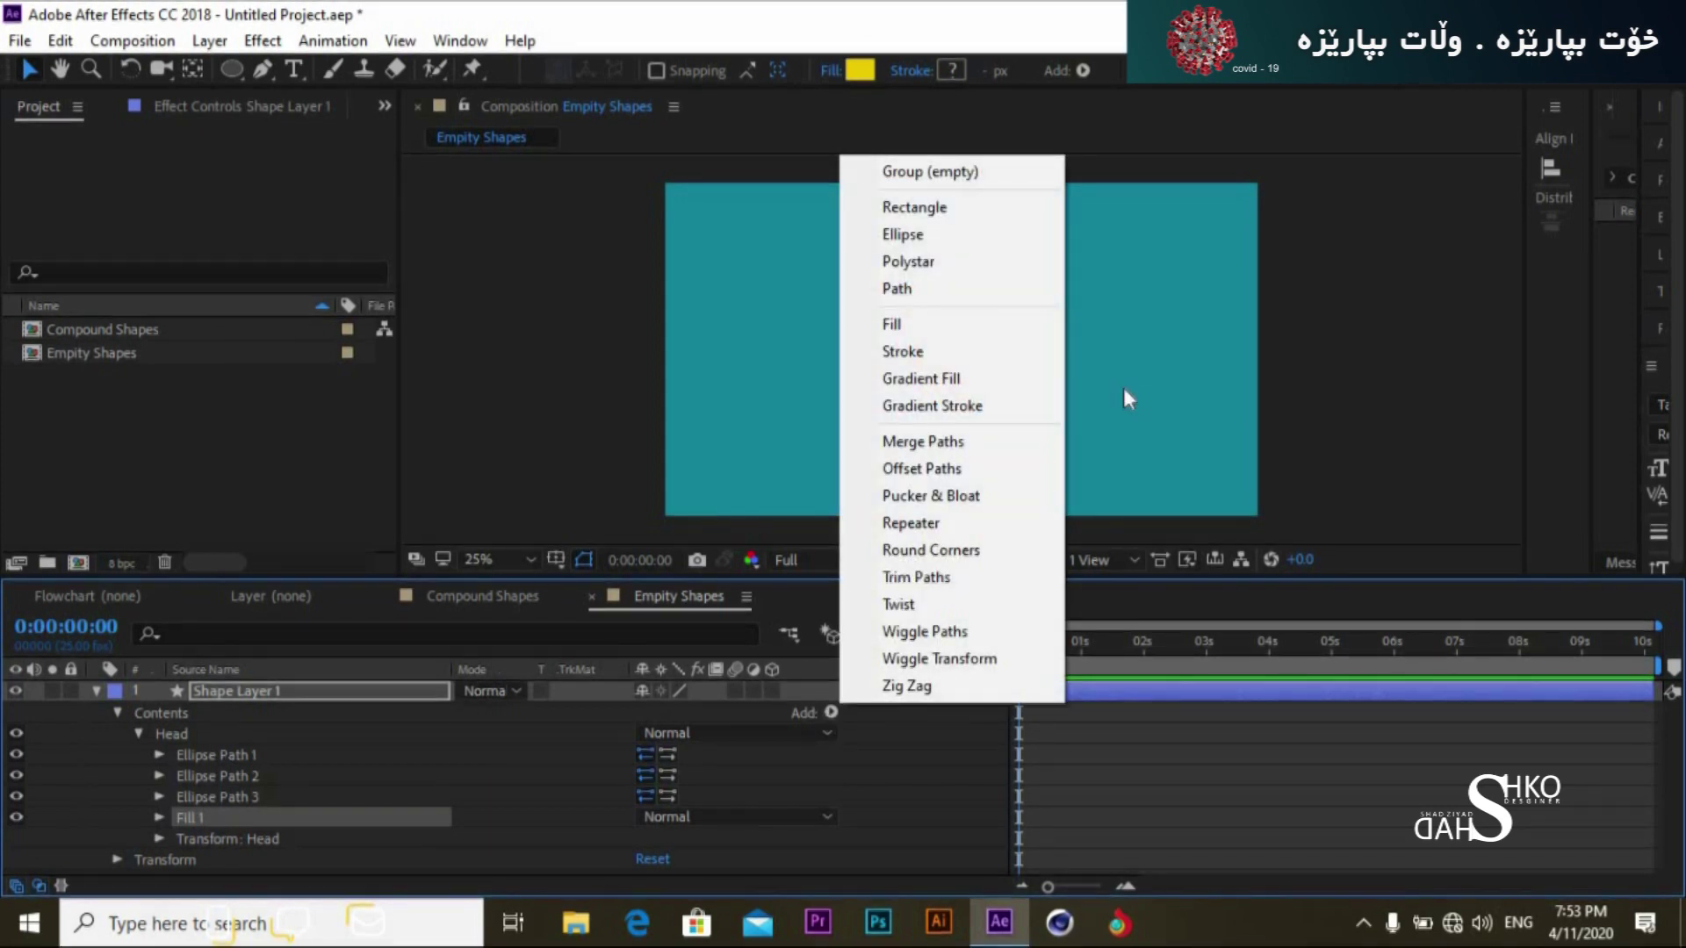
pyautogui.click(907, 353)
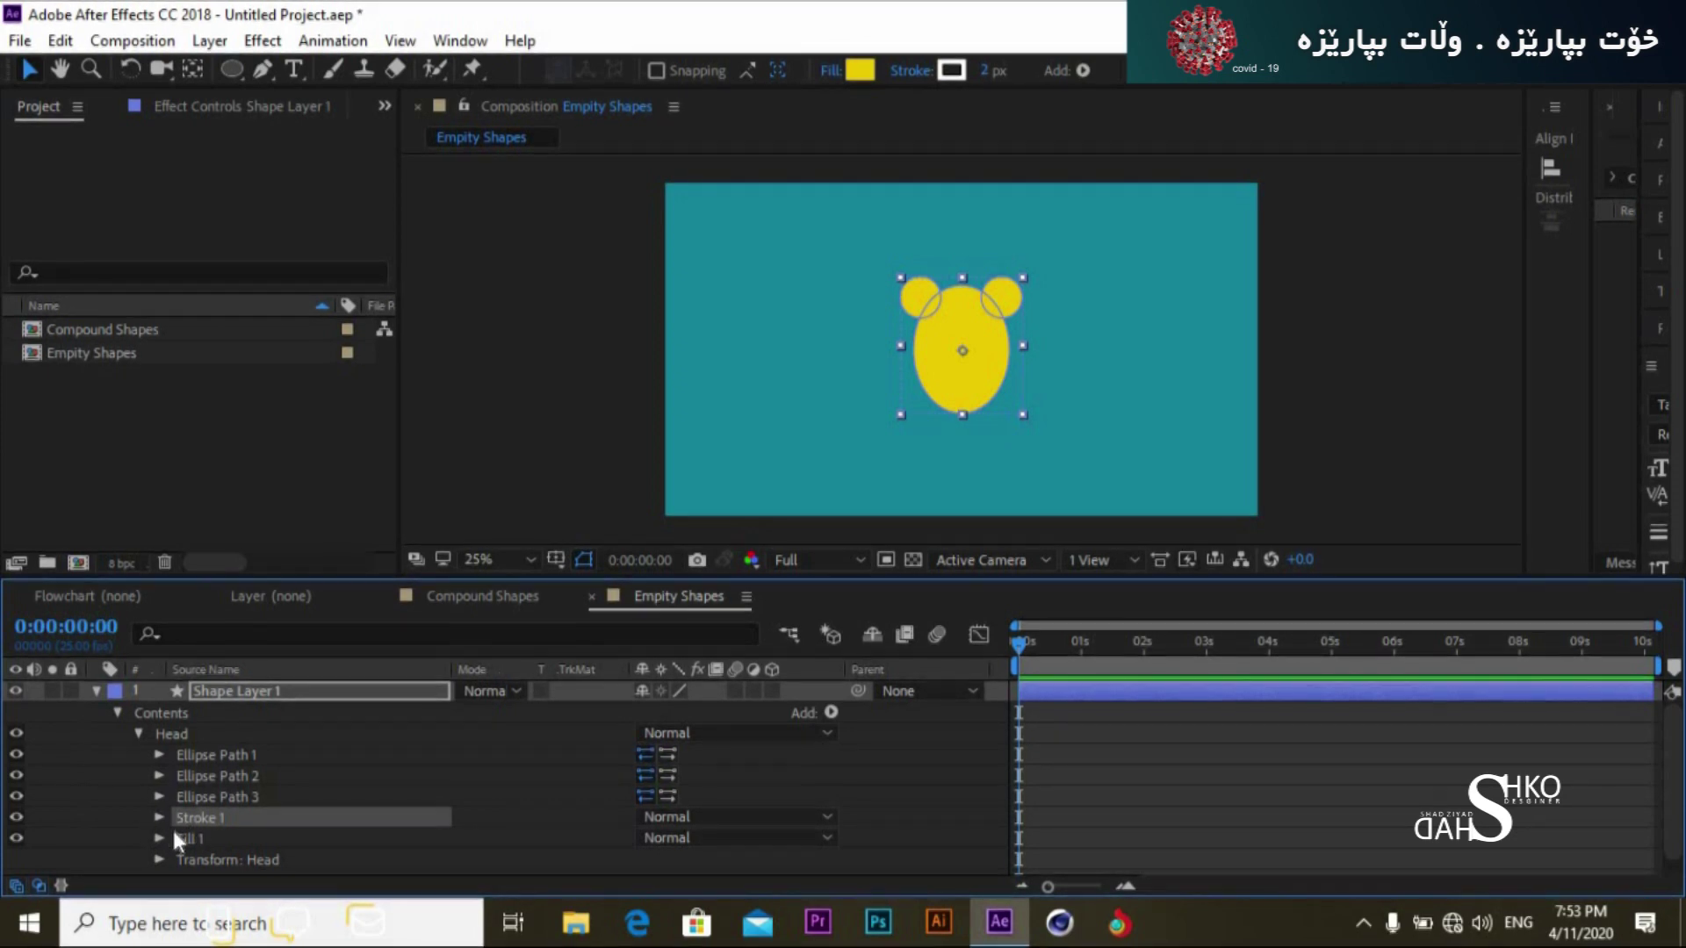
pyautogui.click(172, 831)
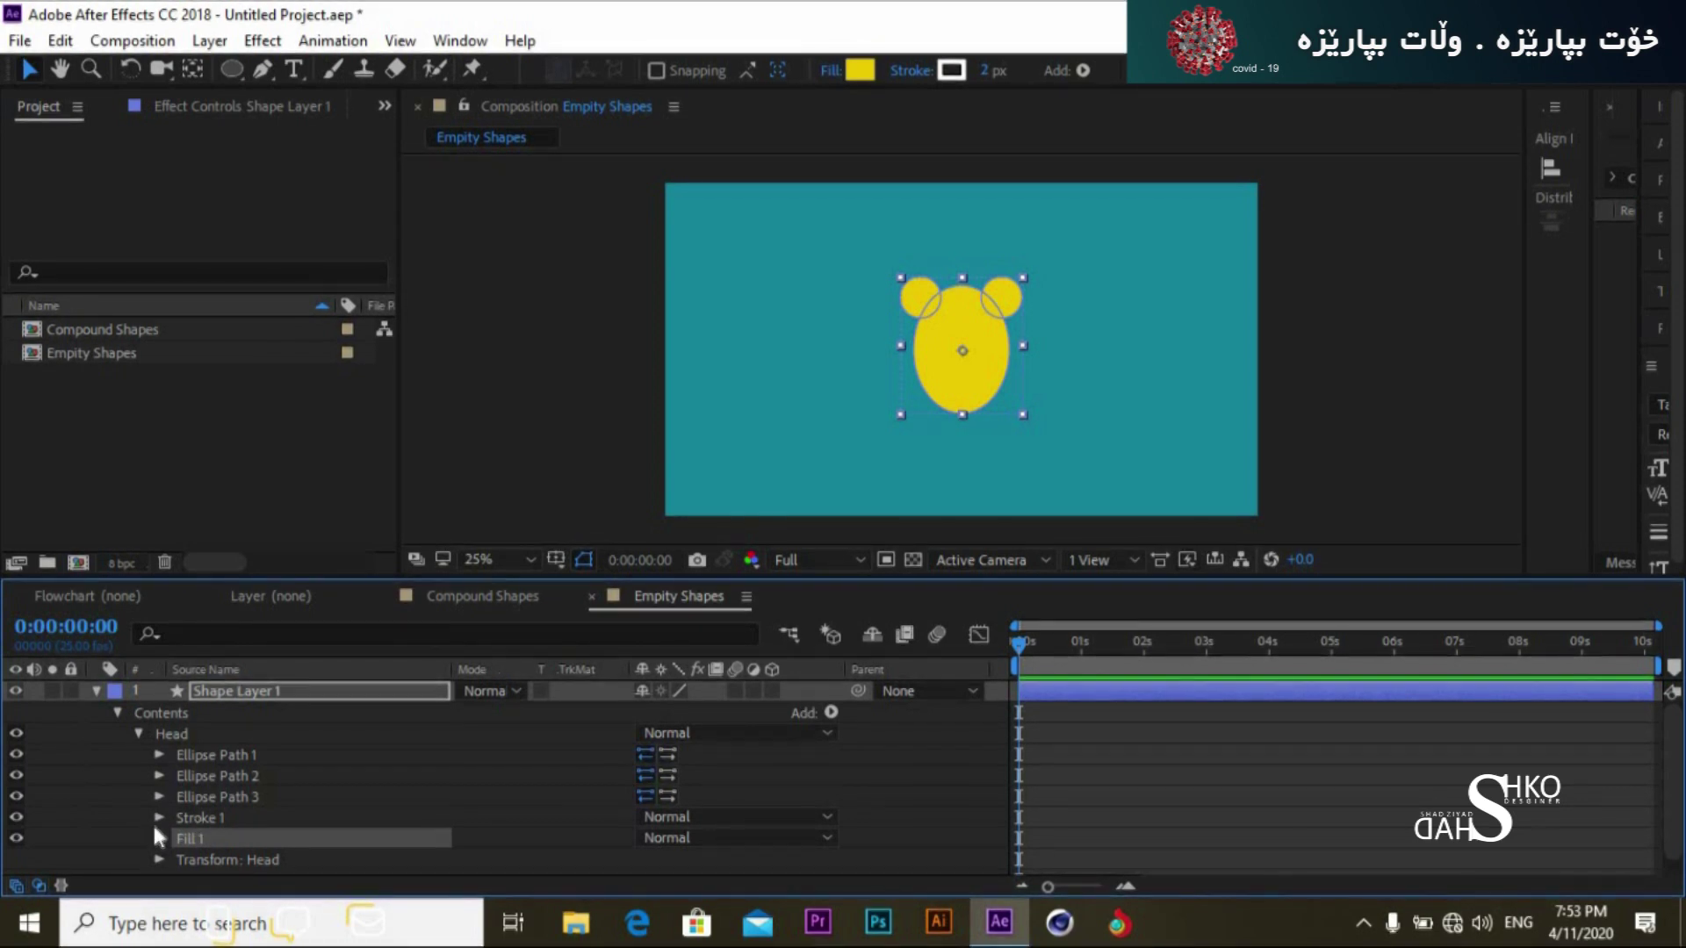
pyautogui.click(159, 818)
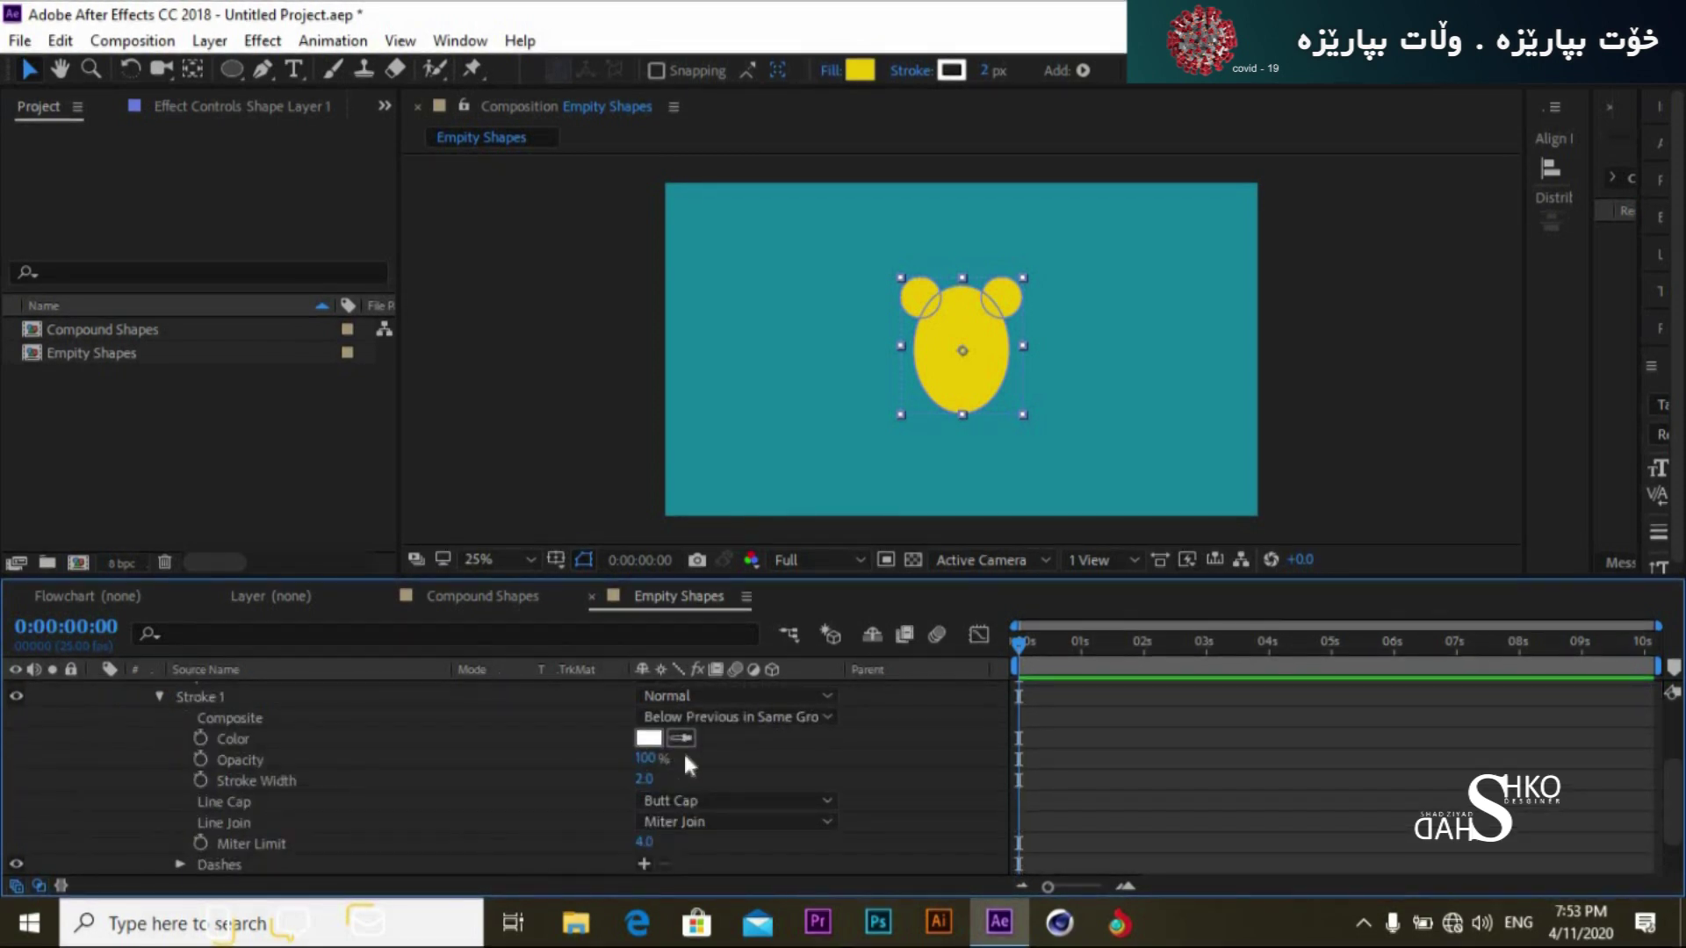
pyautogui.moveTo(668, 778); pyautogui.dragTo(721, 788)
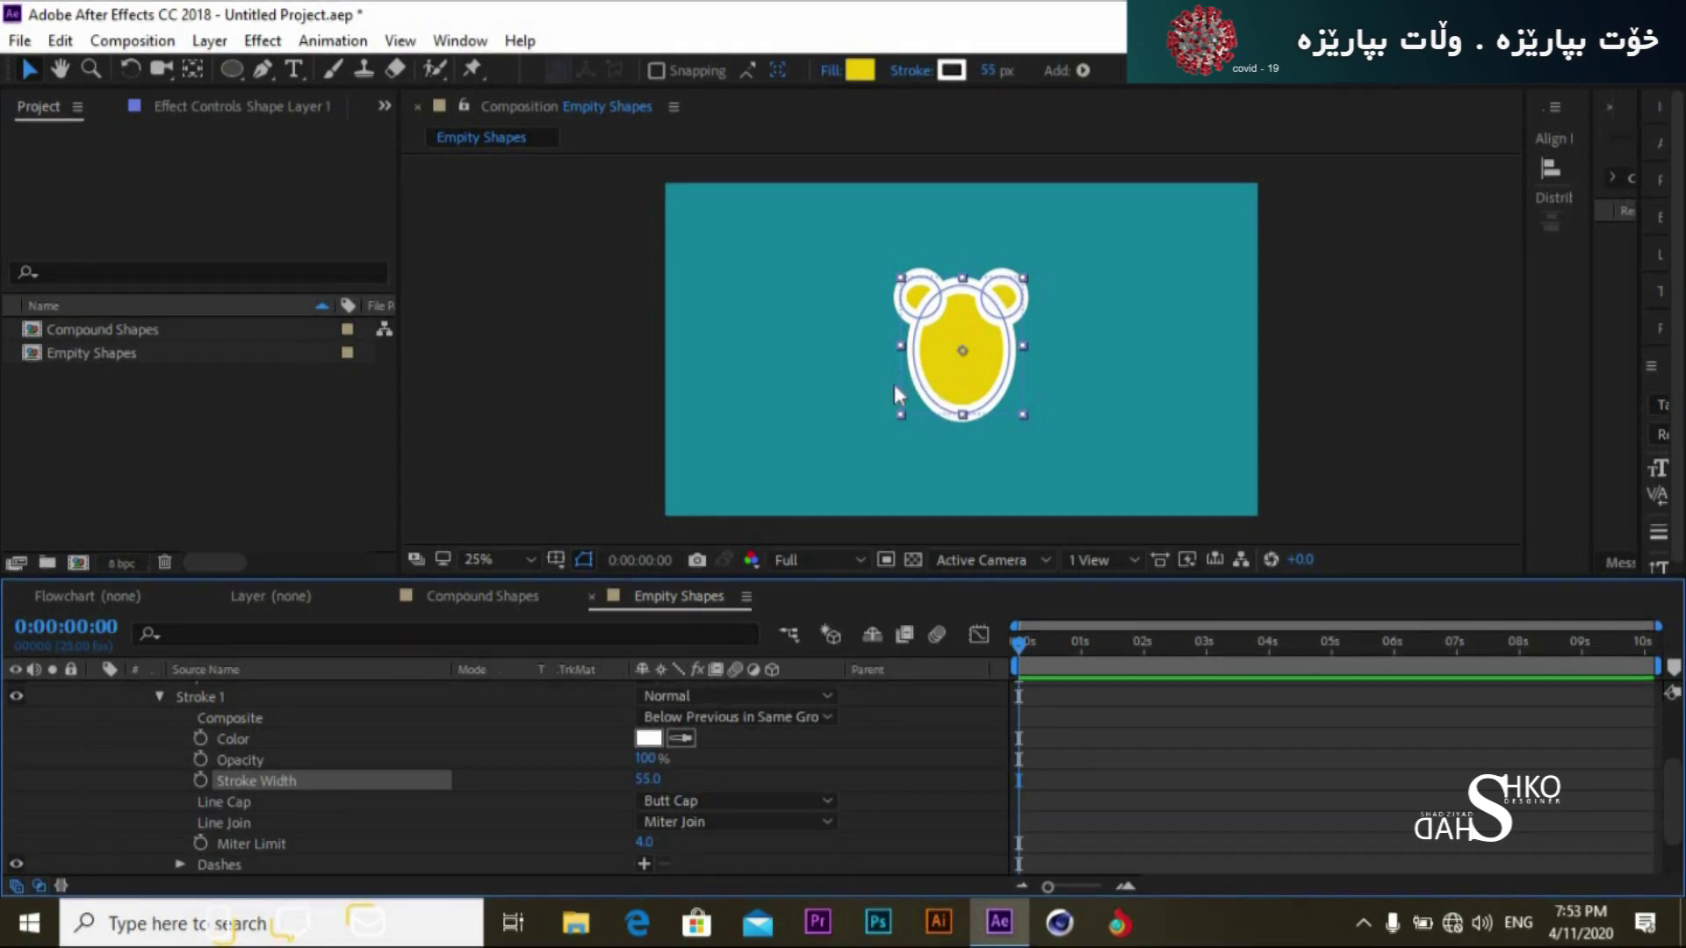
pyautogui.click(158, 696)
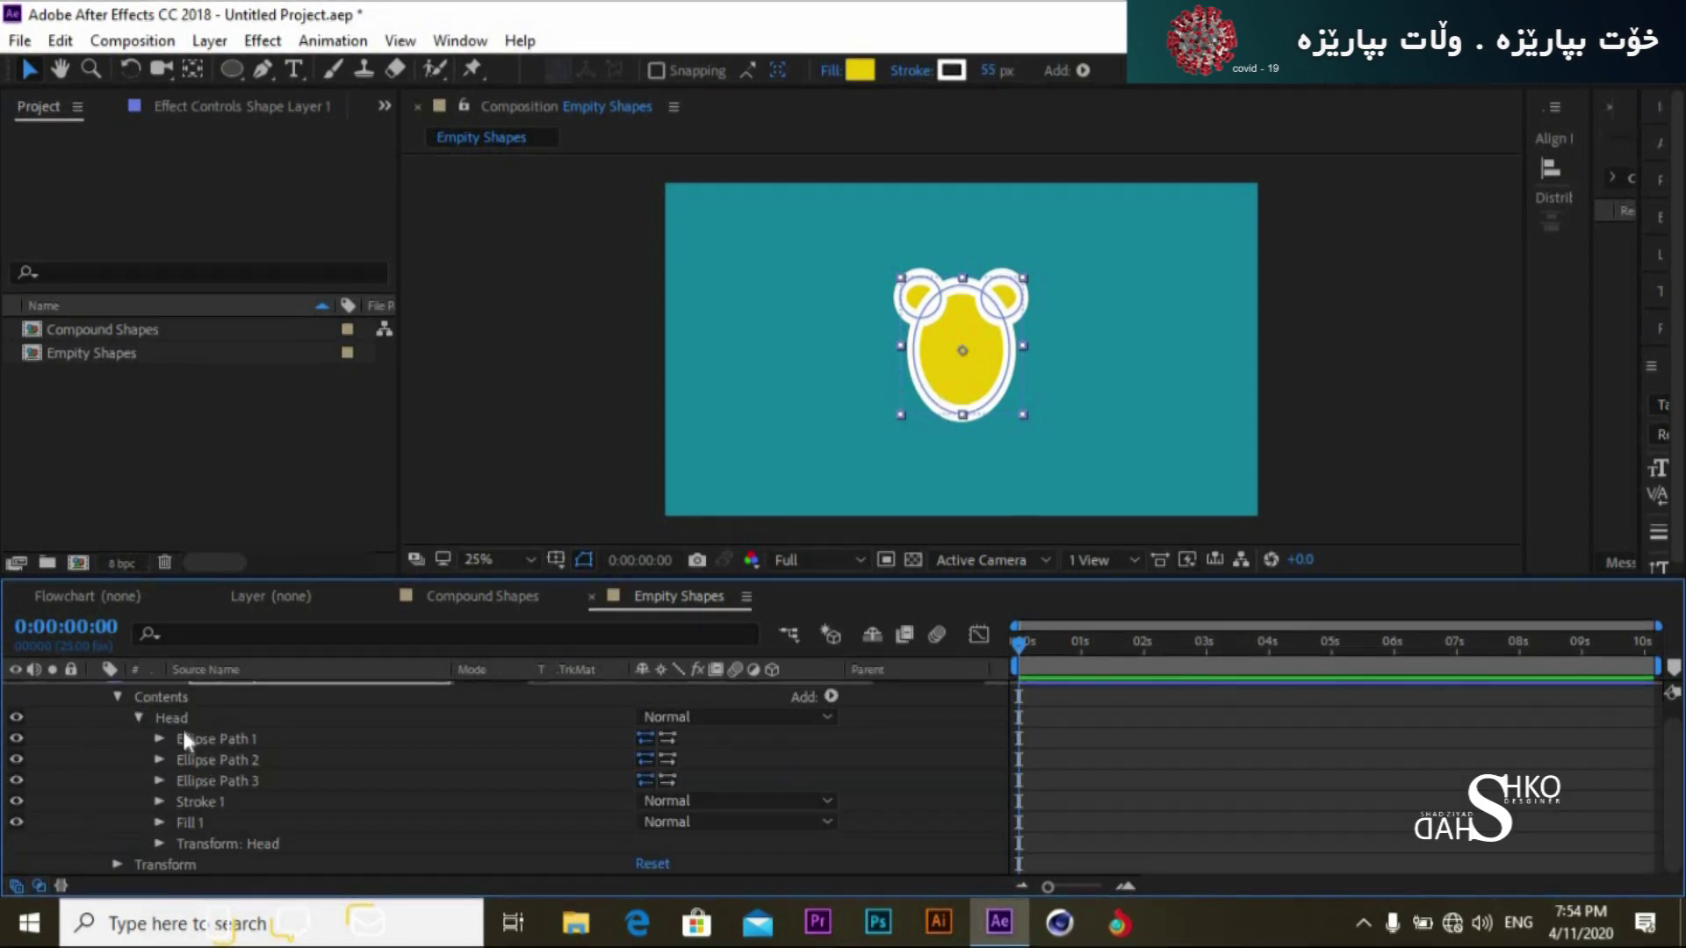
# Step: Move Fill 1 above Stroke 1 in the Head group and clear the selection
pyautogui.click(209, 797)
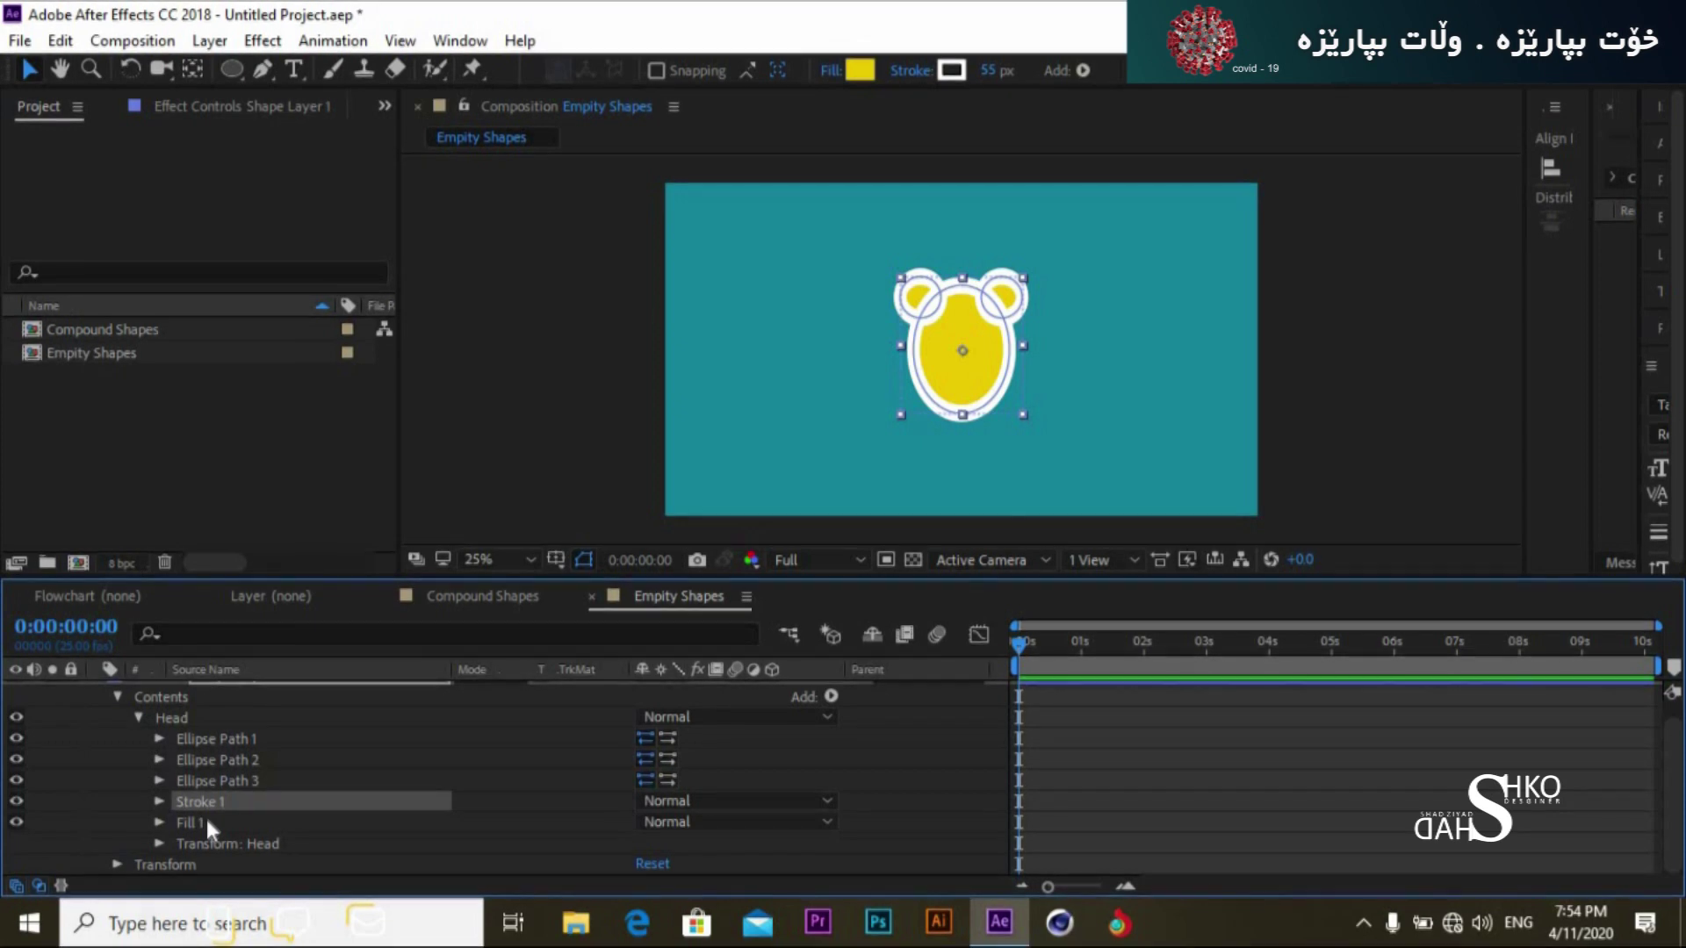
pyautogui.moveTo(204, 823); pyautogui.dragTo(202, 799)
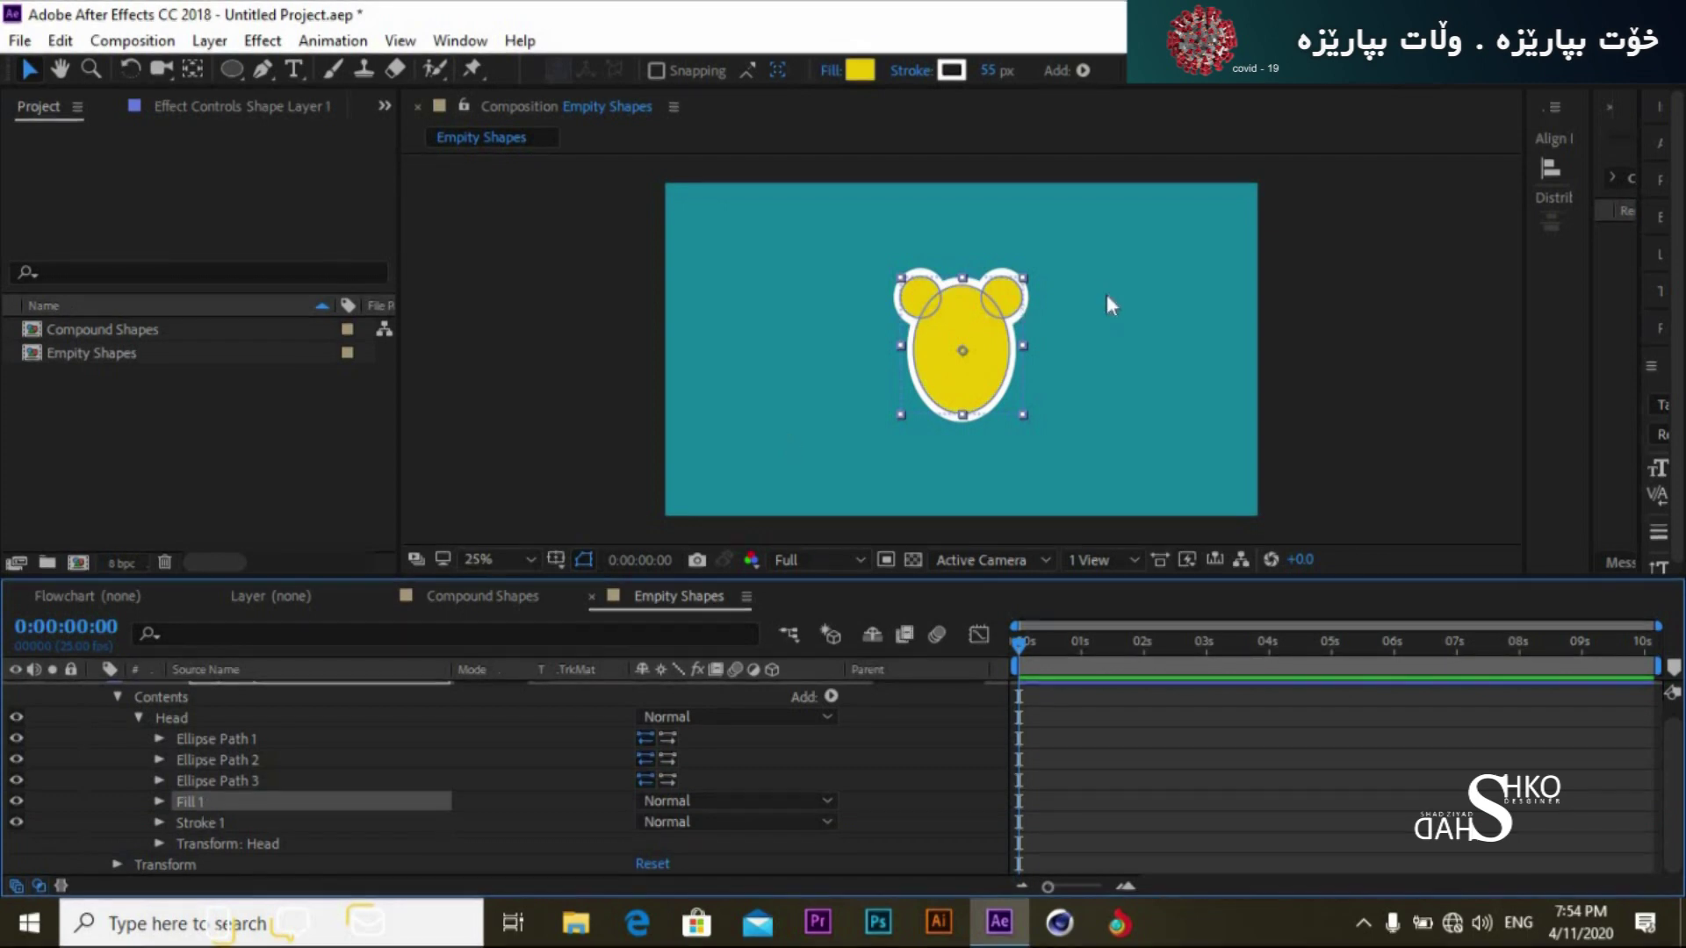
pyautogui.click(1317, 315)
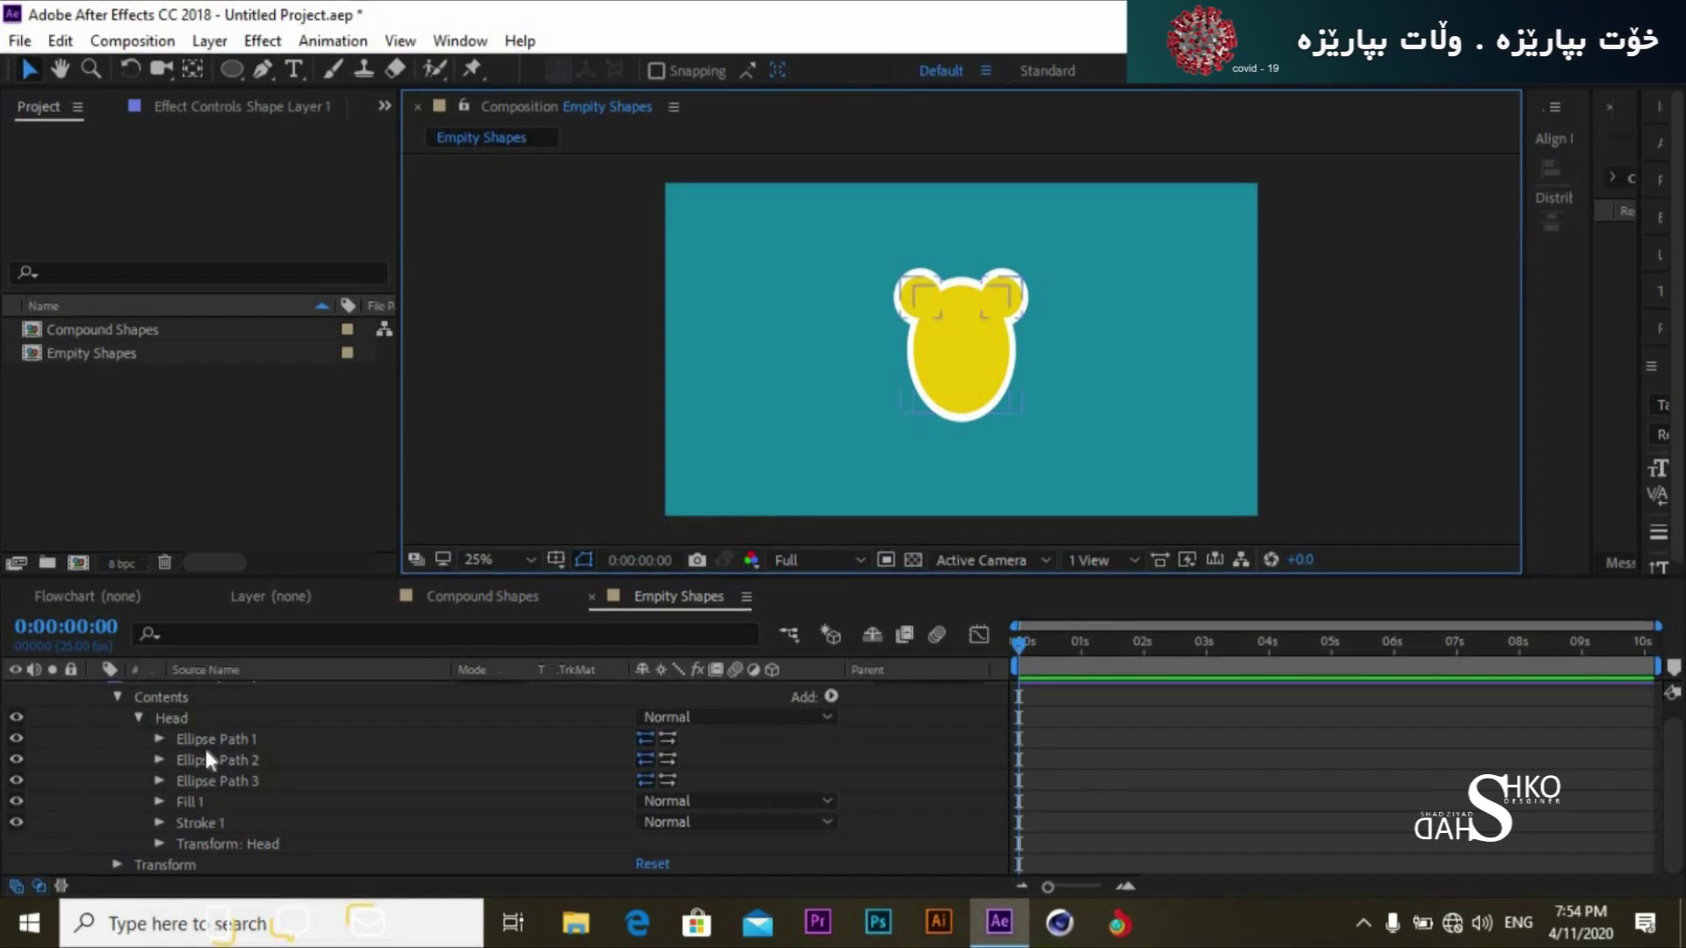
pyautogui.click(268, 843)
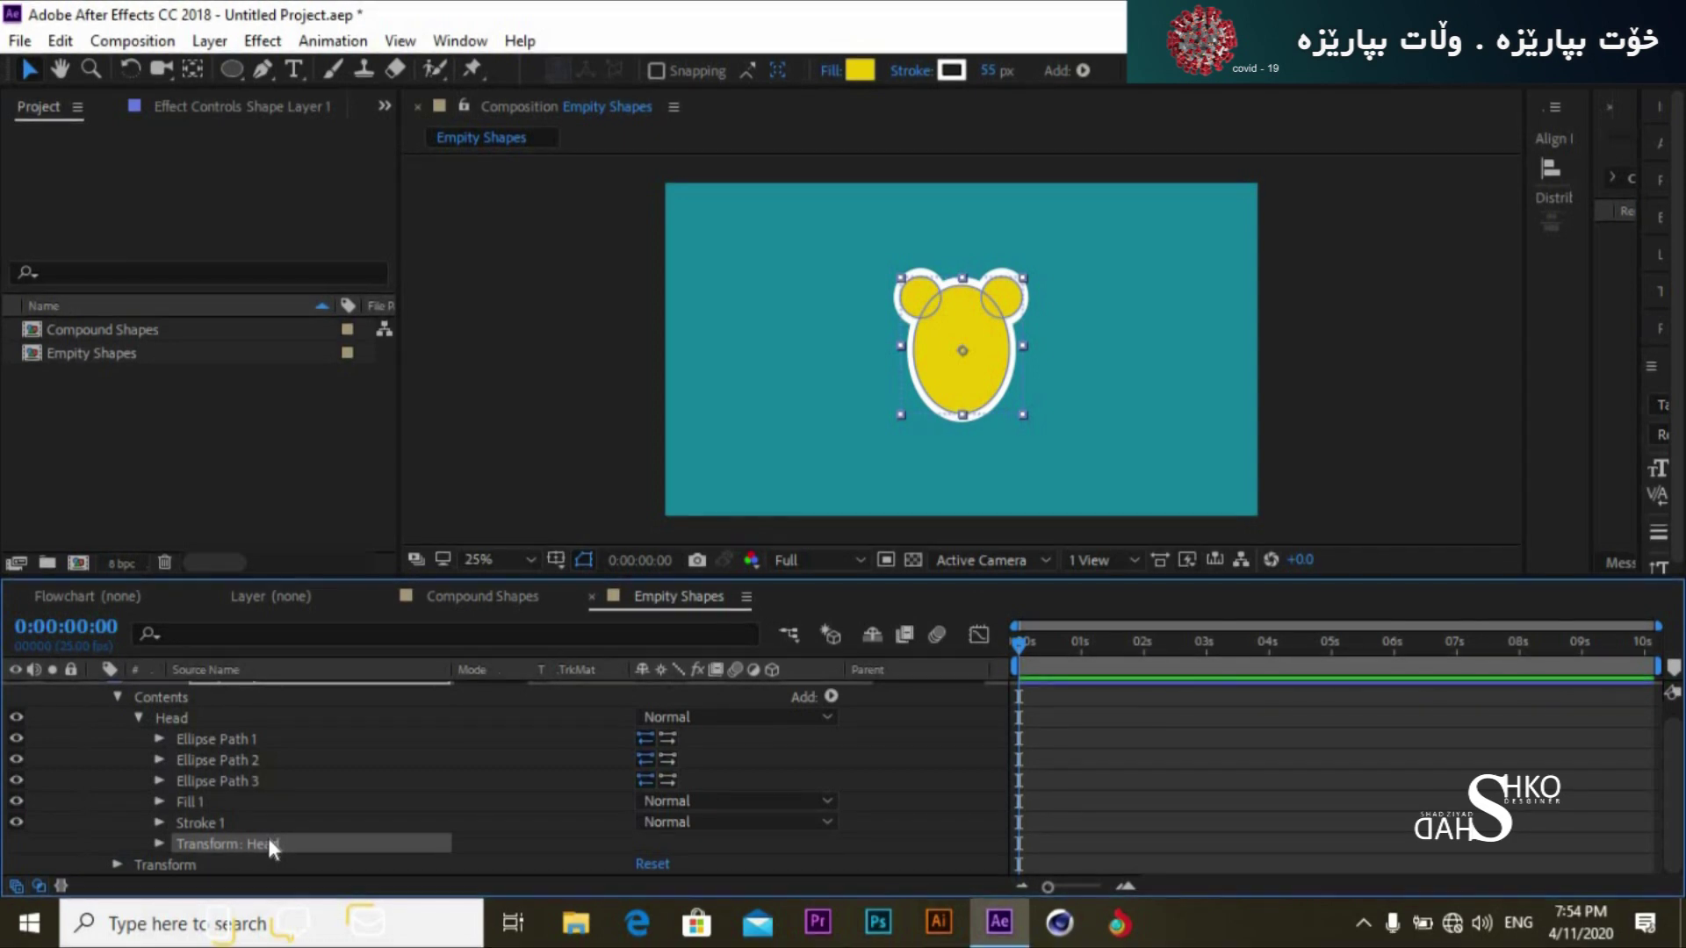
pyautogui.click(830, 697)
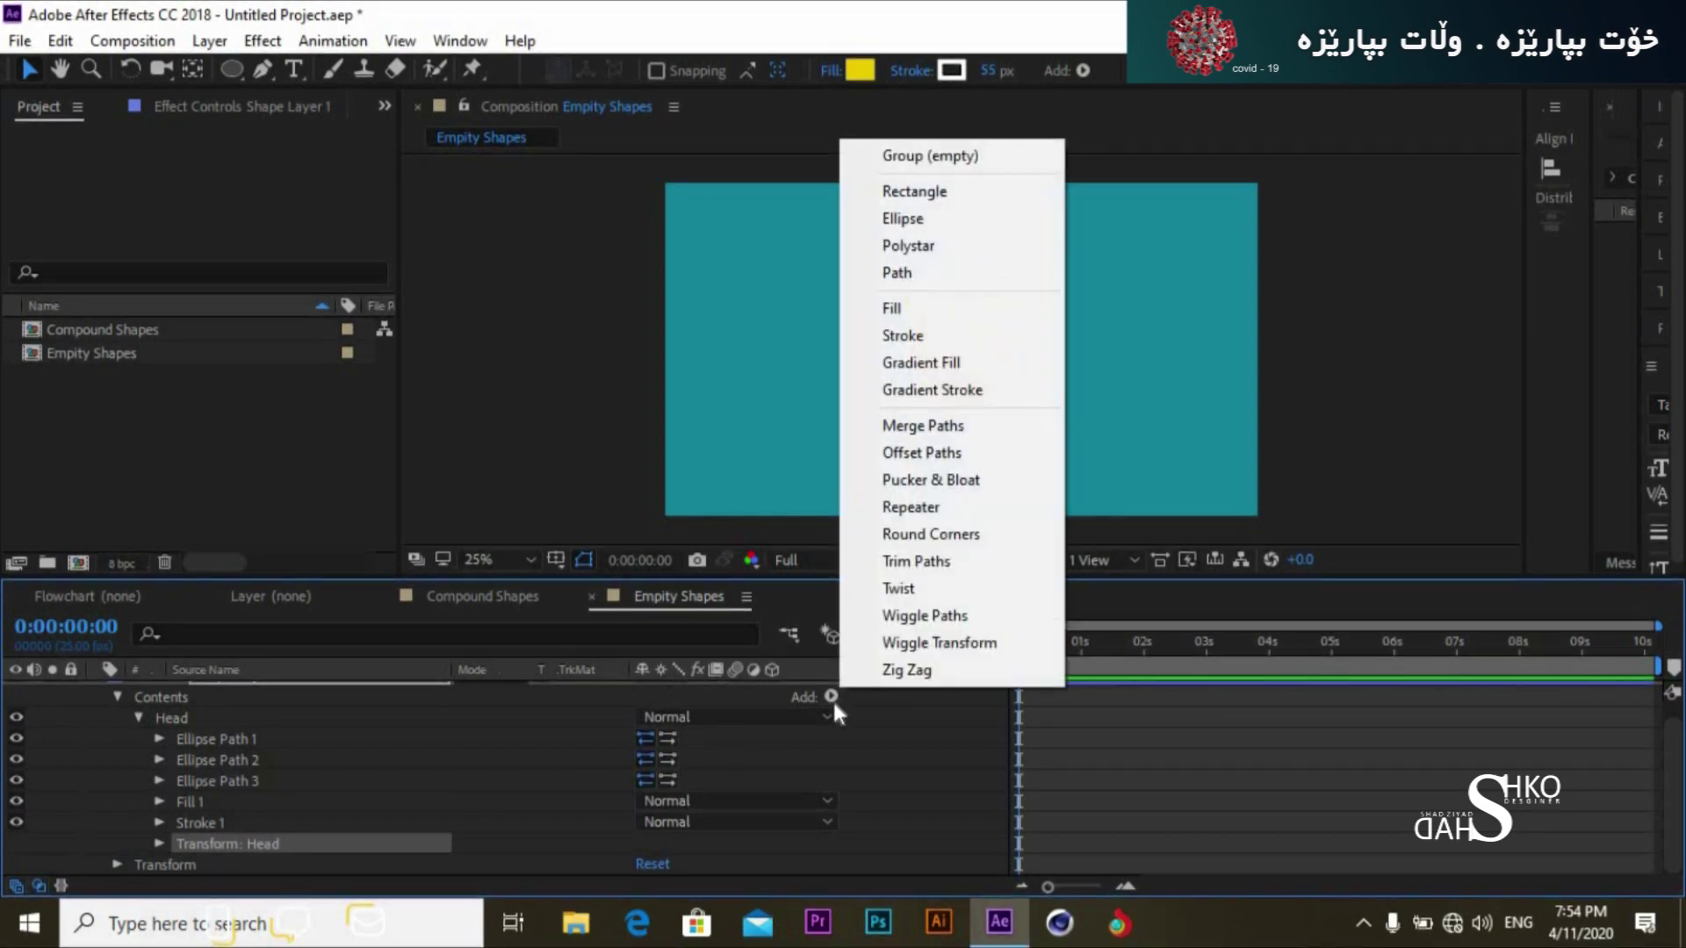
pyautogui.click(250, 817)
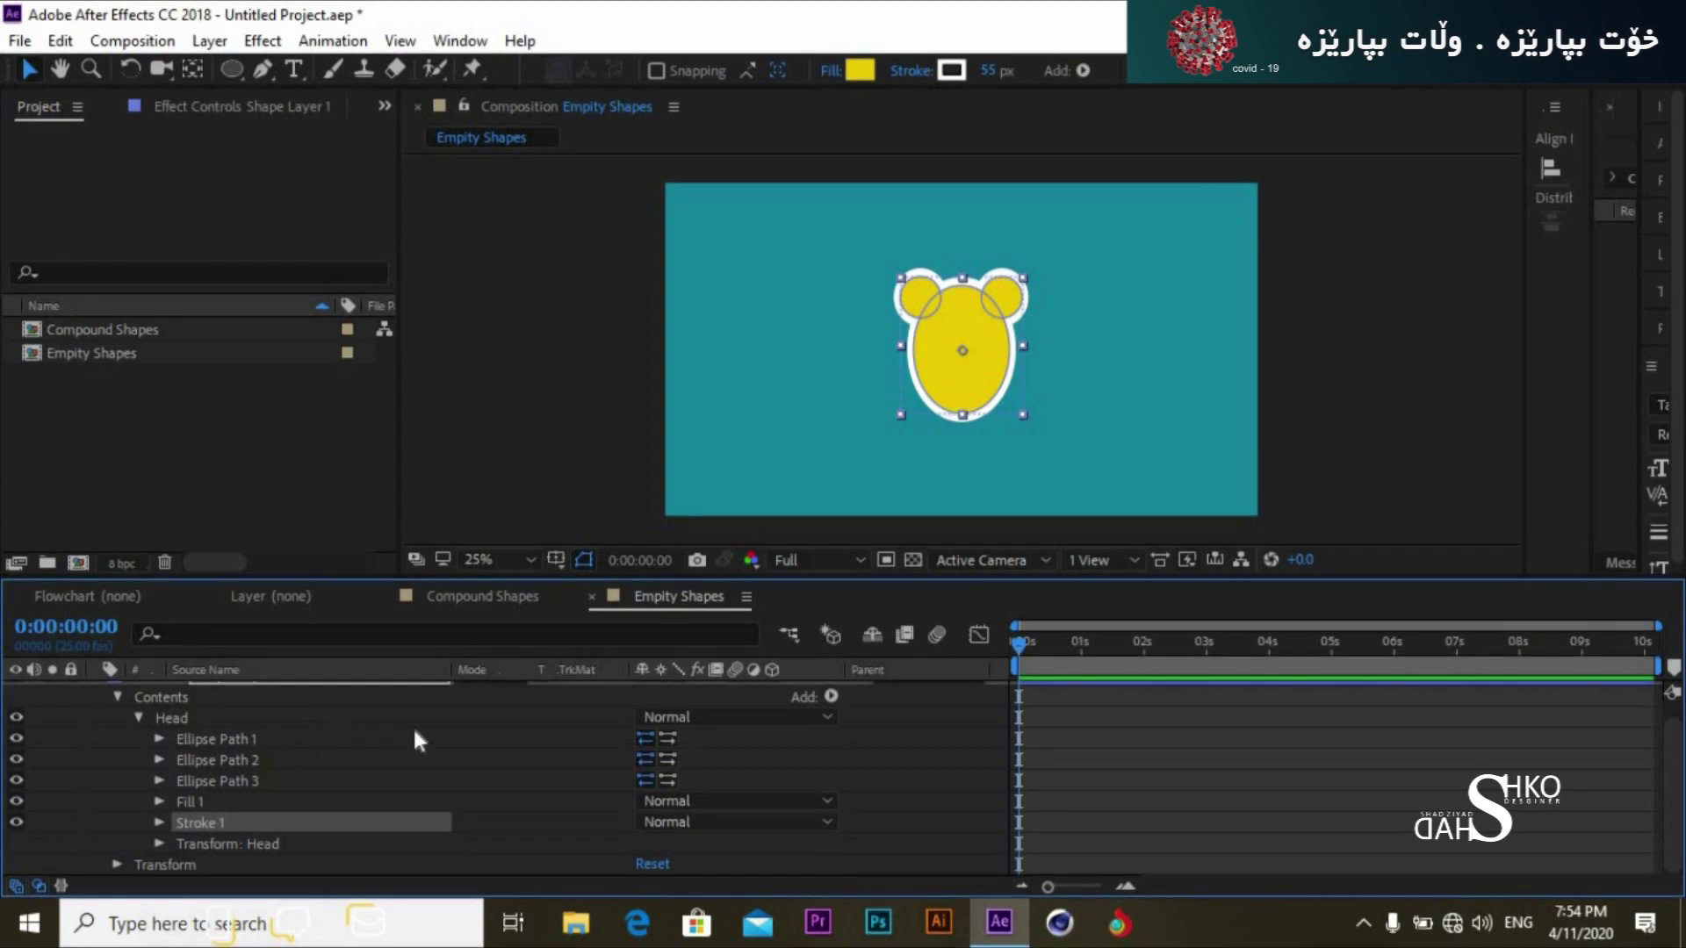
pyautogui.click(403, 680)
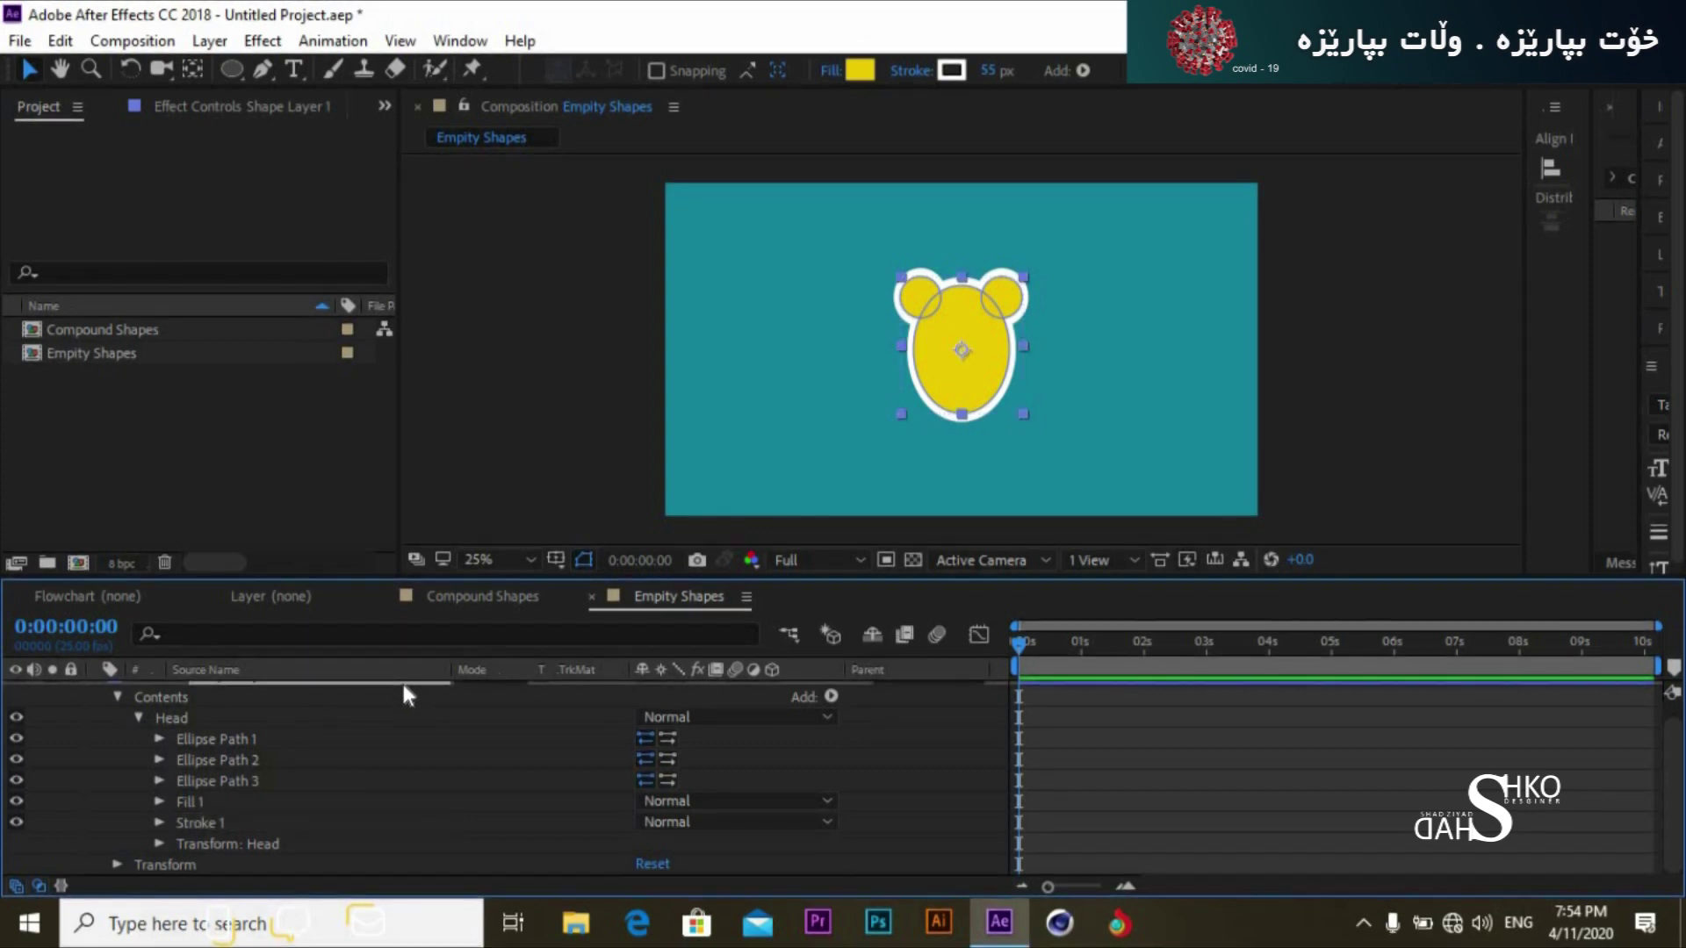
pyautogui.click(295, 744)
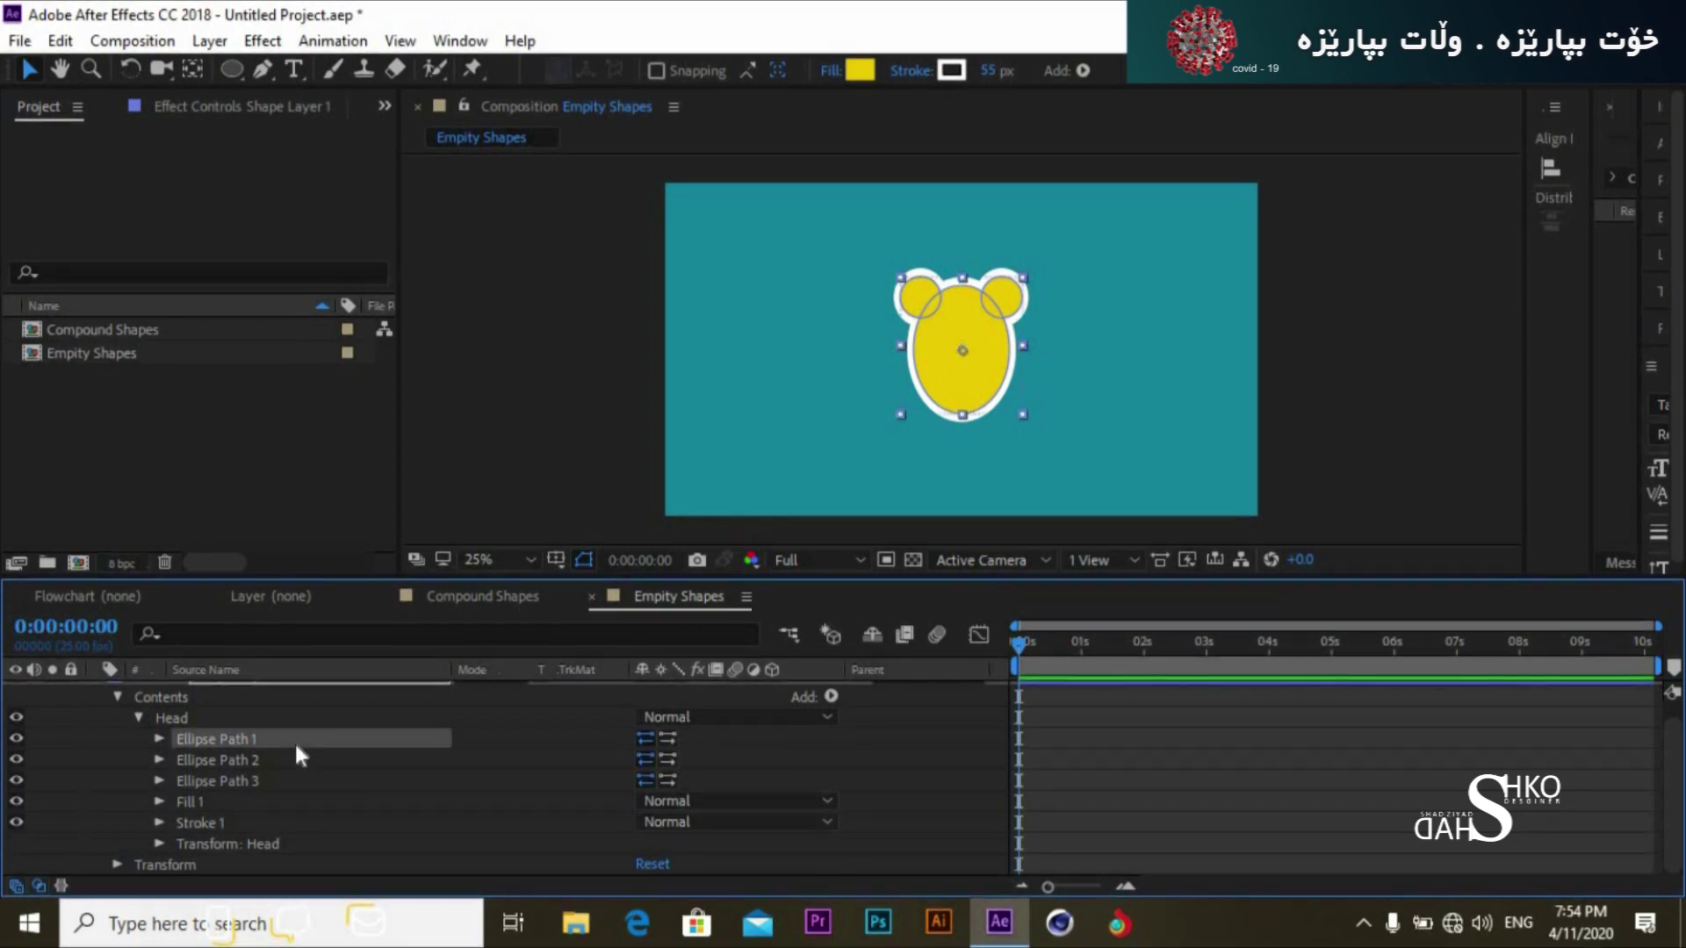
pyautogui.click(259, 781)
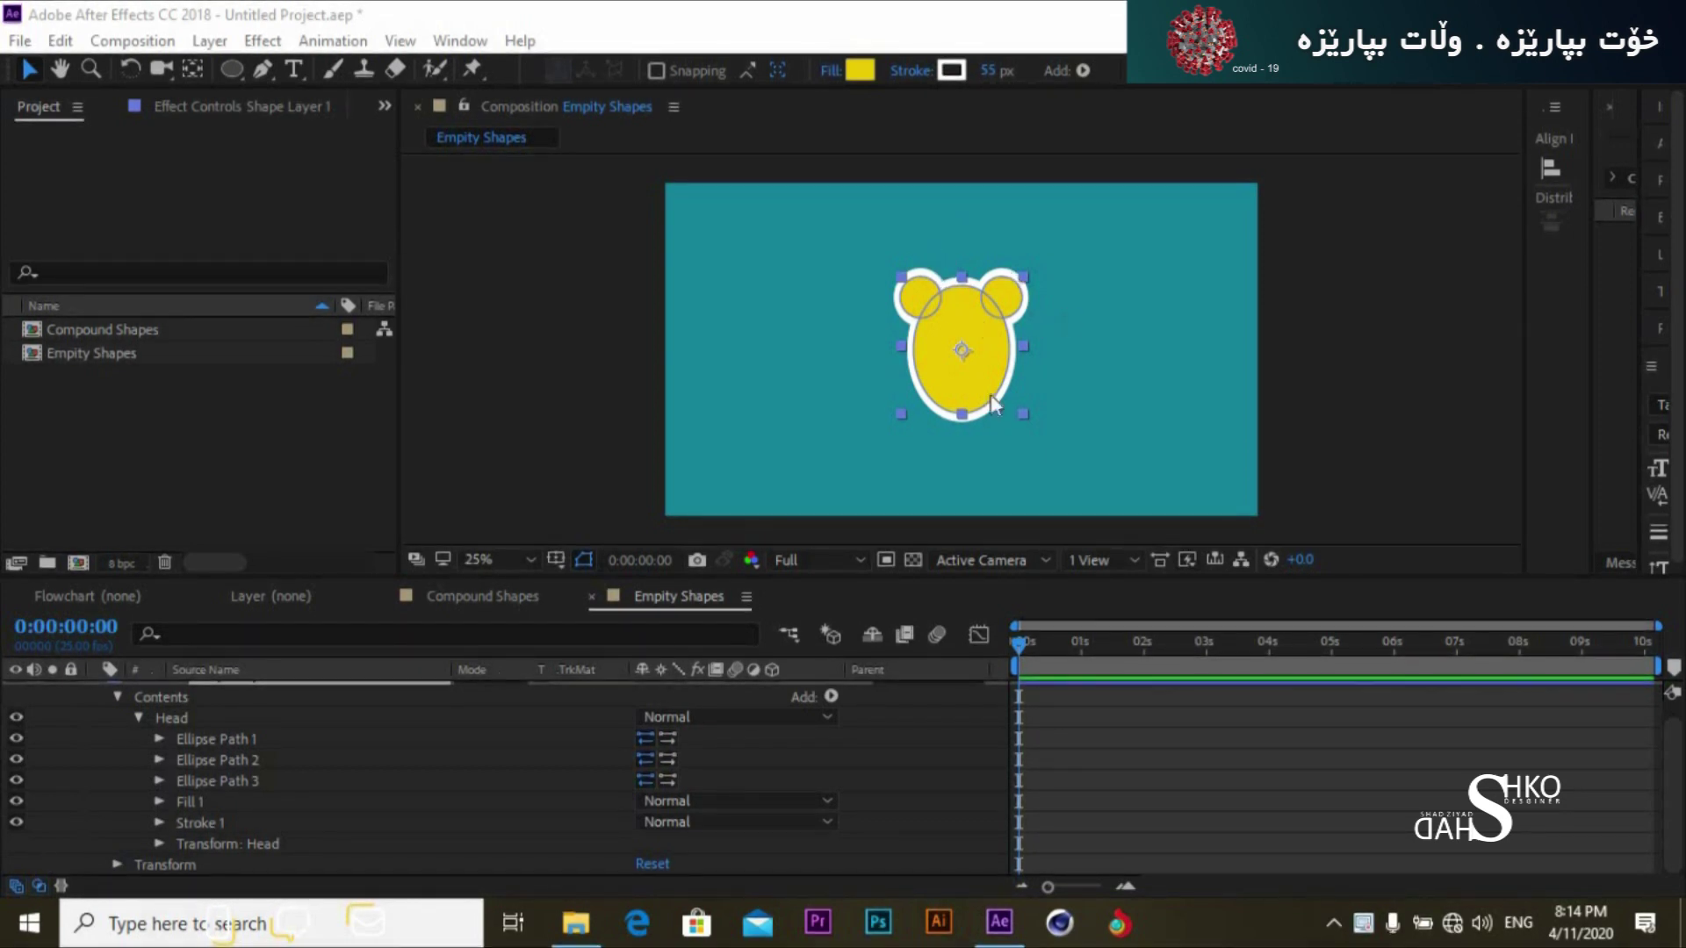
pyautogui.click(1477, 291)
pyautogui.click(936, 342)
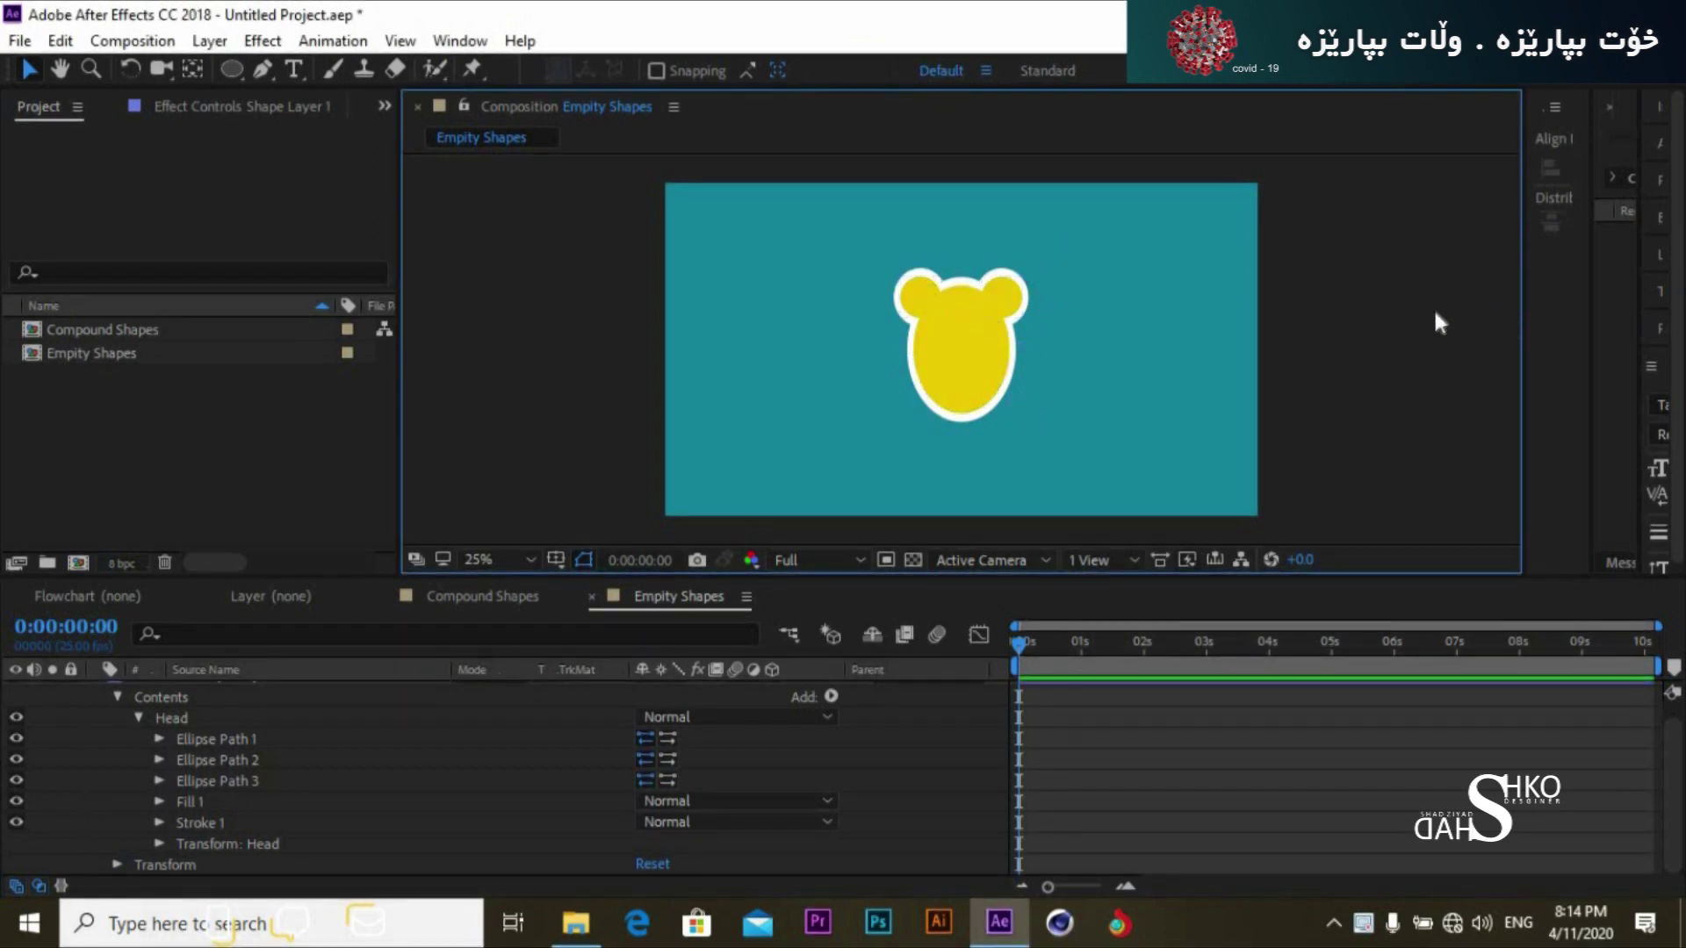
pyautogui.click(938, 334)
# Step: Duplicate Ellipse Path 3 in the Head group and make the copy an eye with size 80, 61 and position 81, -64
pyautogui.click(190, 743)
pyautogui.click(217, 761)
pyautogui.click(214, 781)
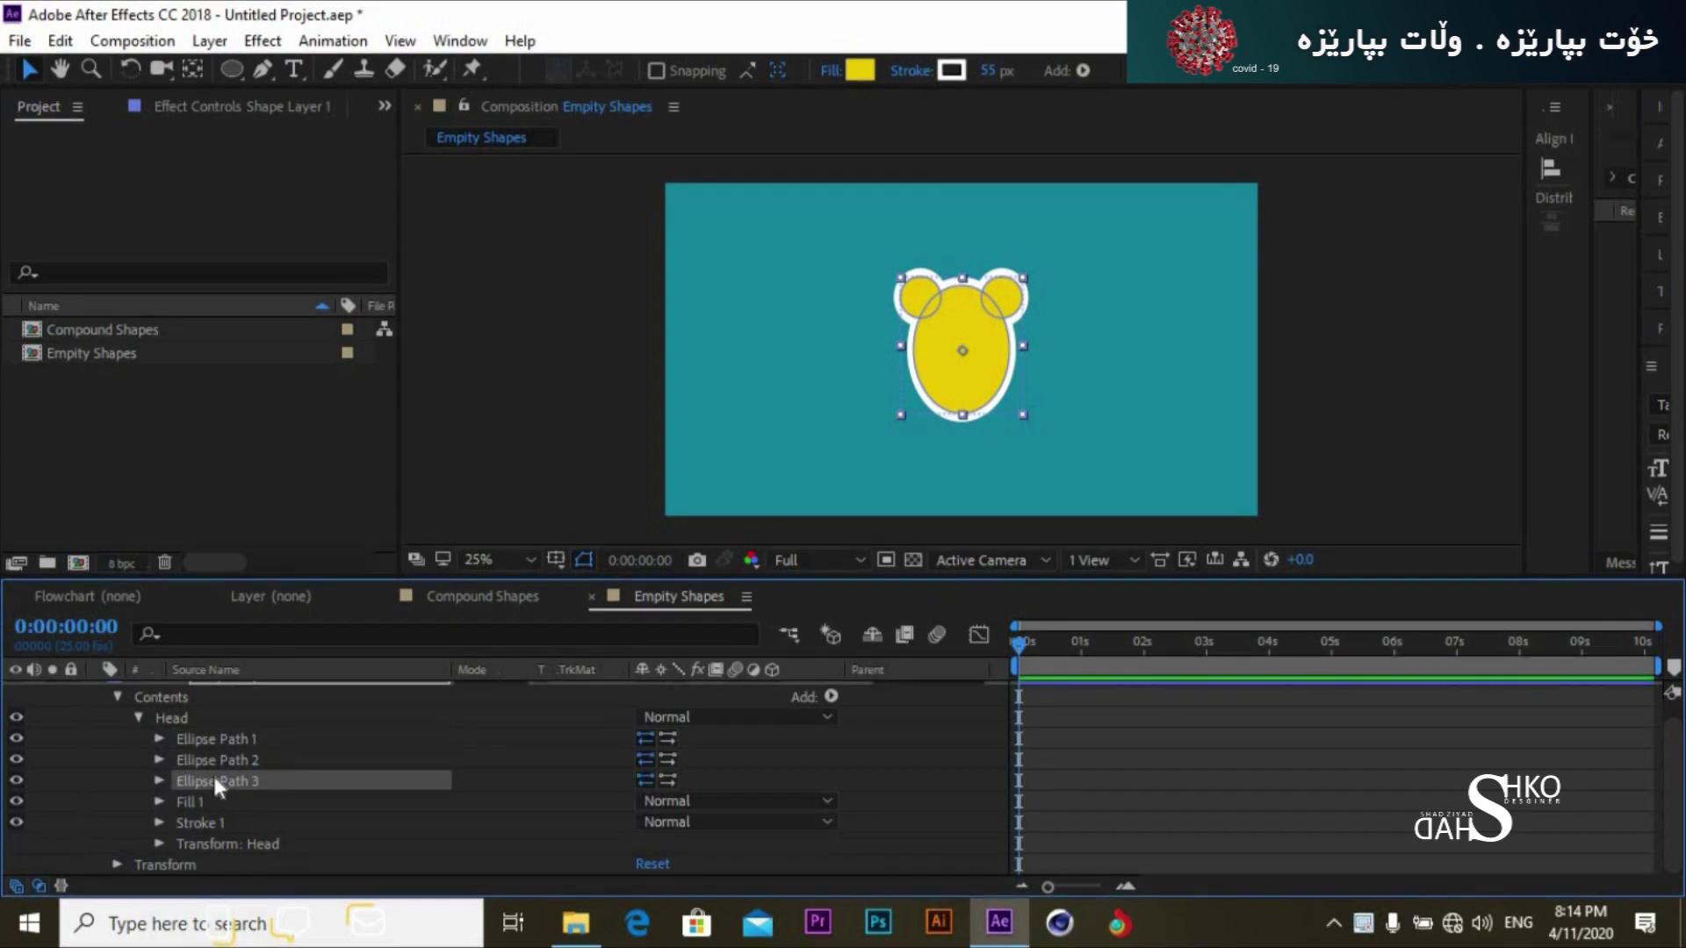
pyautogui.hotkey('ctrl', 'd')
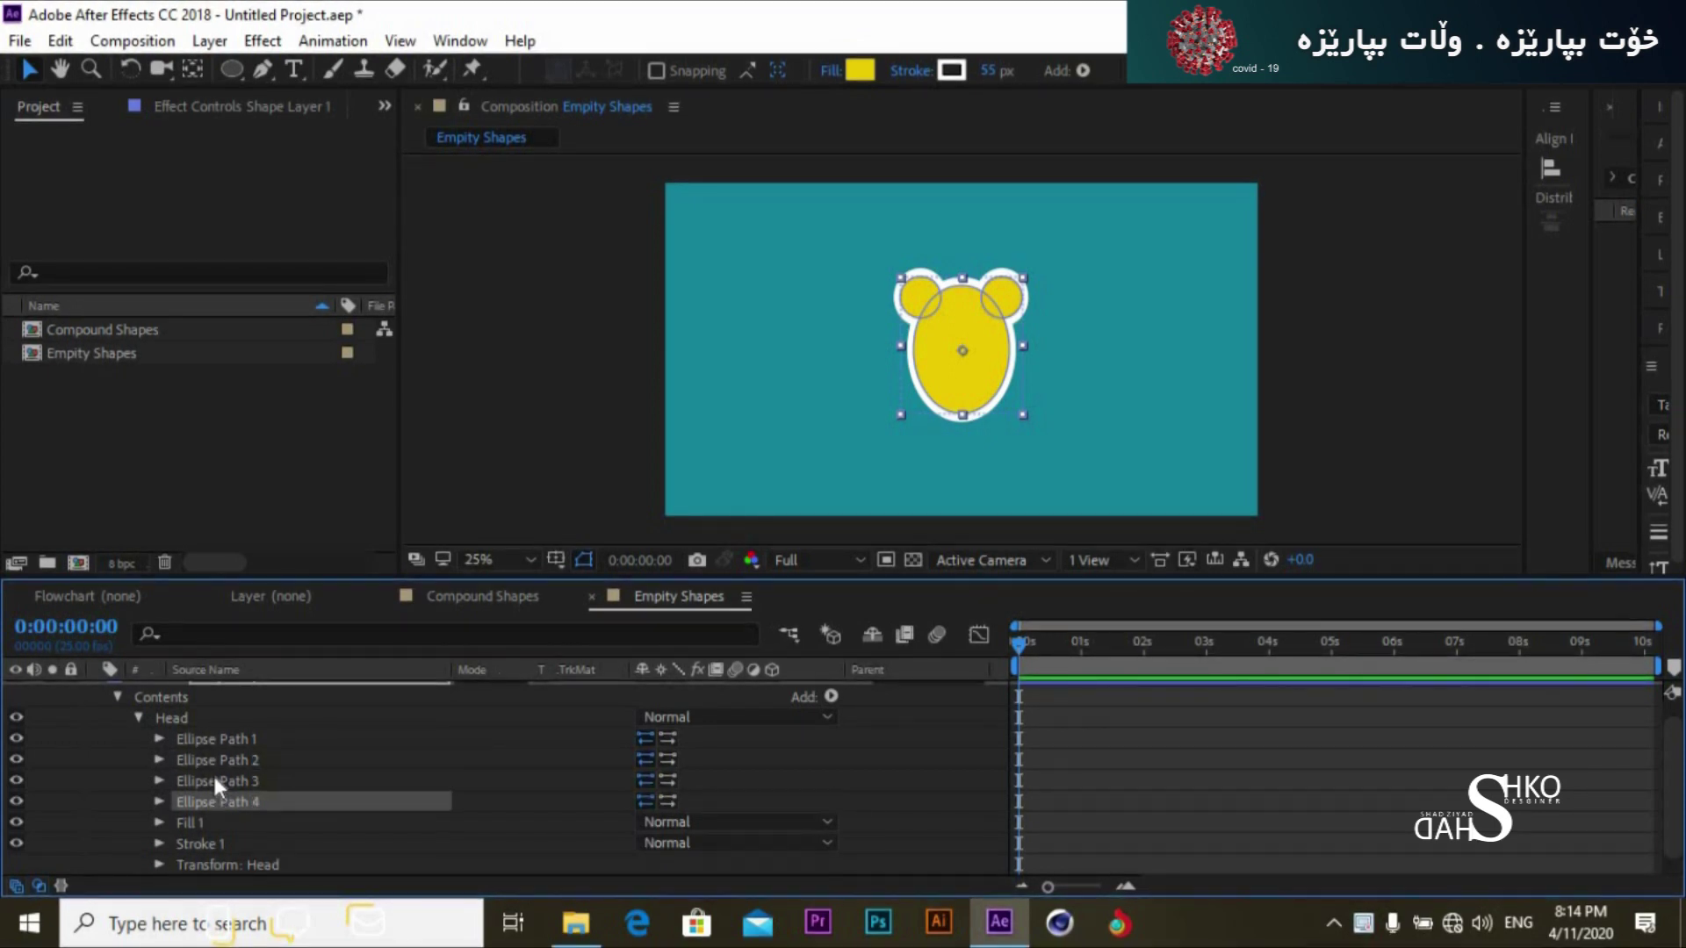
pyautogui.click(160, 801)
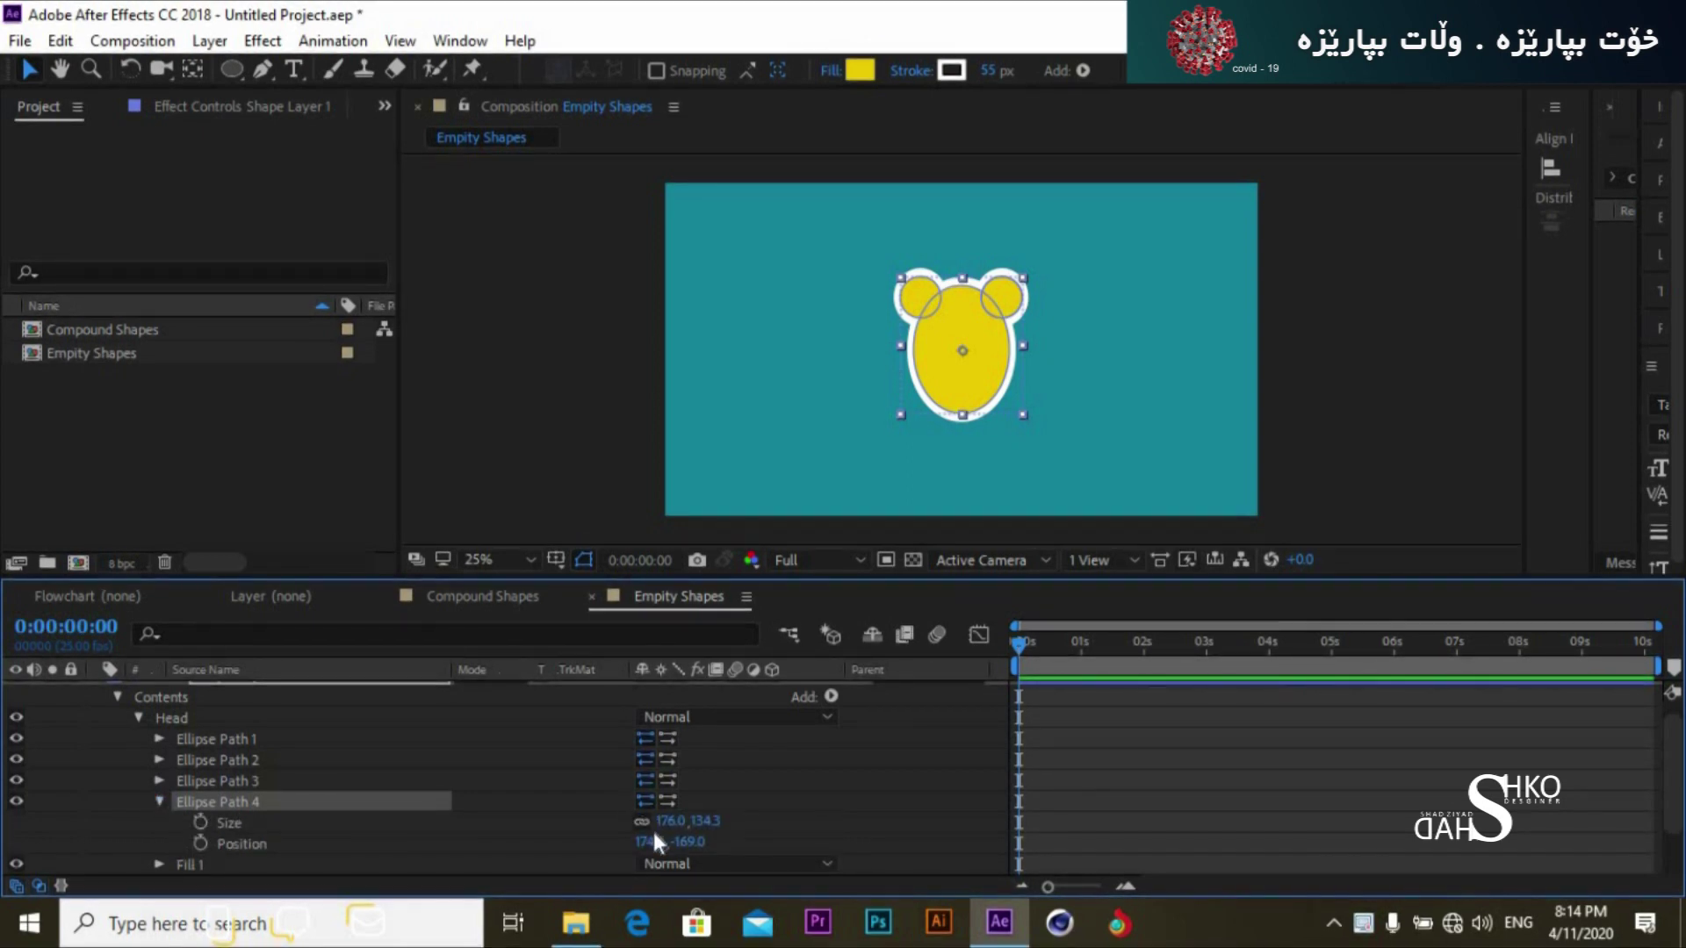
pyautogui.moveTo(660, 822); pyautogui.dragTo(487, 847)
pyautogui.moveTo(719, 841); pyautogui.dragTo(676, 843)
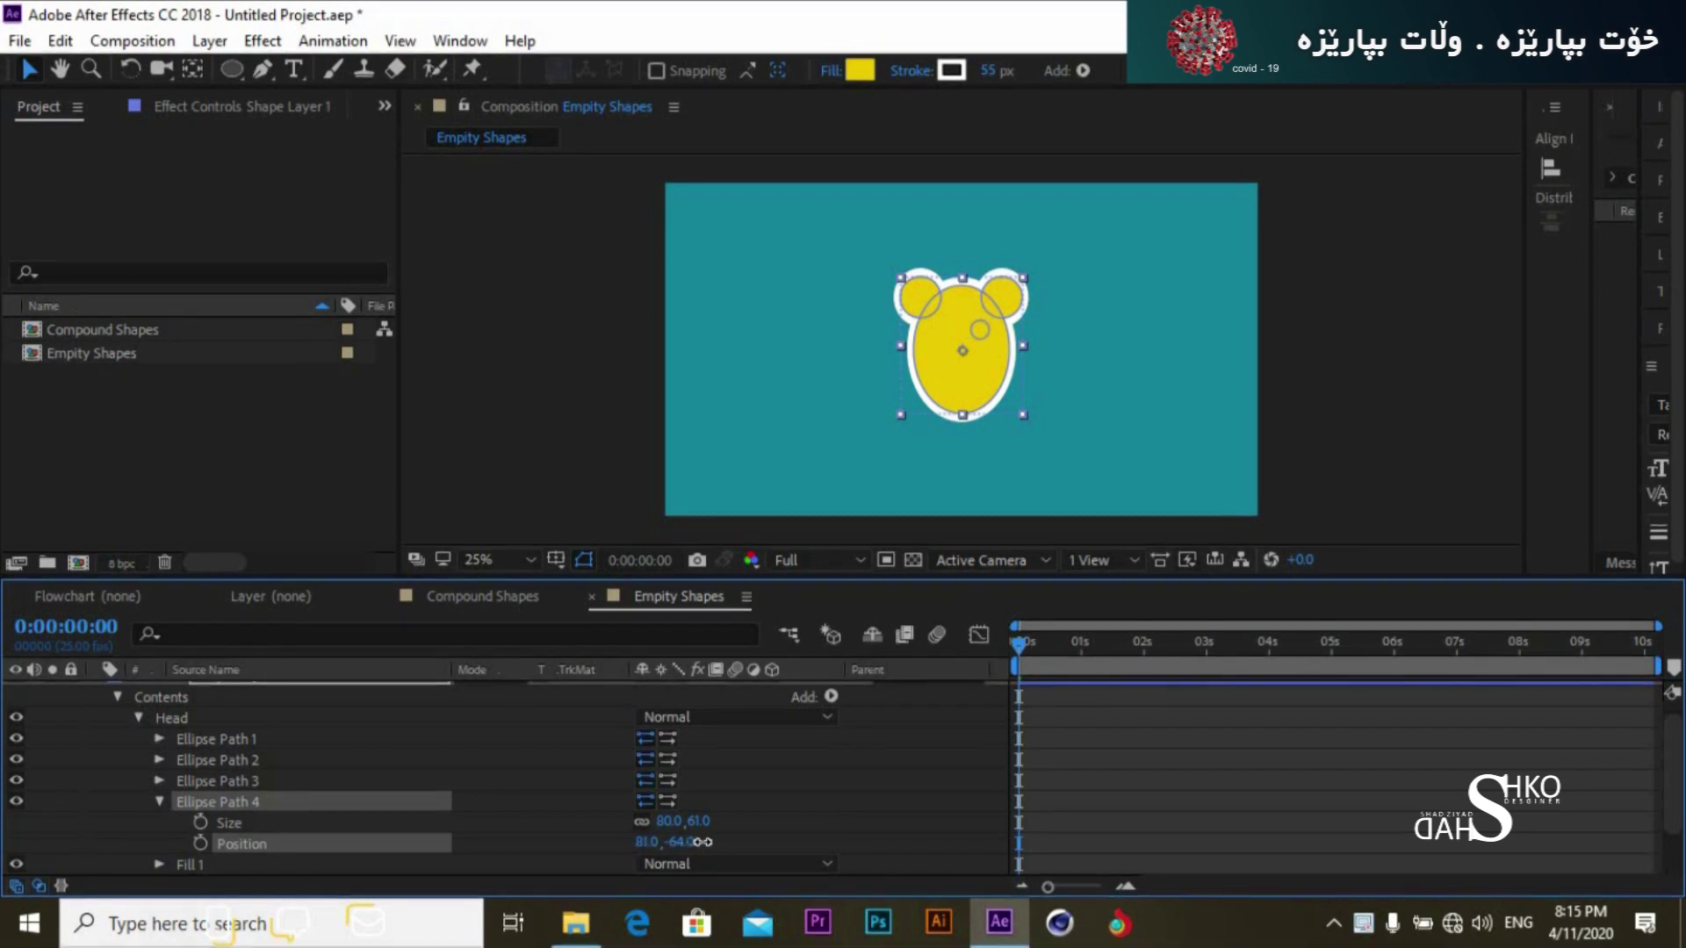
pyautogui.click(158, 801)
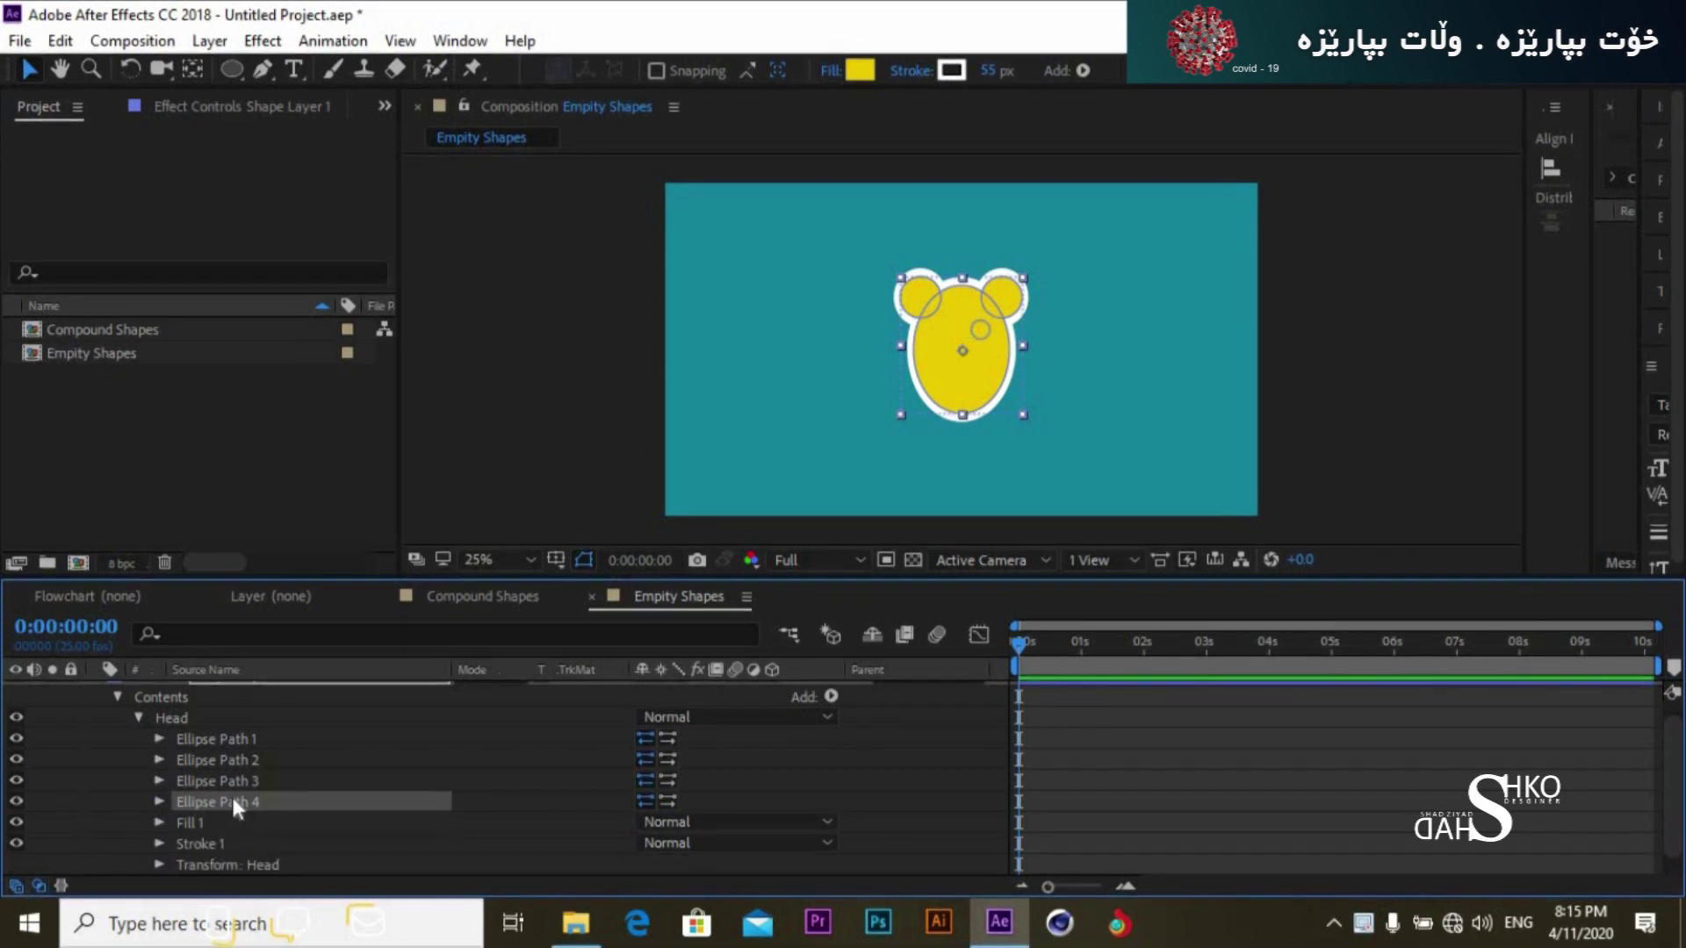
# Step: Duplicate Ellipse Path 4 and set the copy's position to -77, -64 for the second eye
pyautogui.hotkey('ctrl', 'd')
pyautogui.click(158, 823)
pyautogui.click(648, 863)
pyautogui.moveTo(548, 863); pyautogui.dragTo(456, 868)
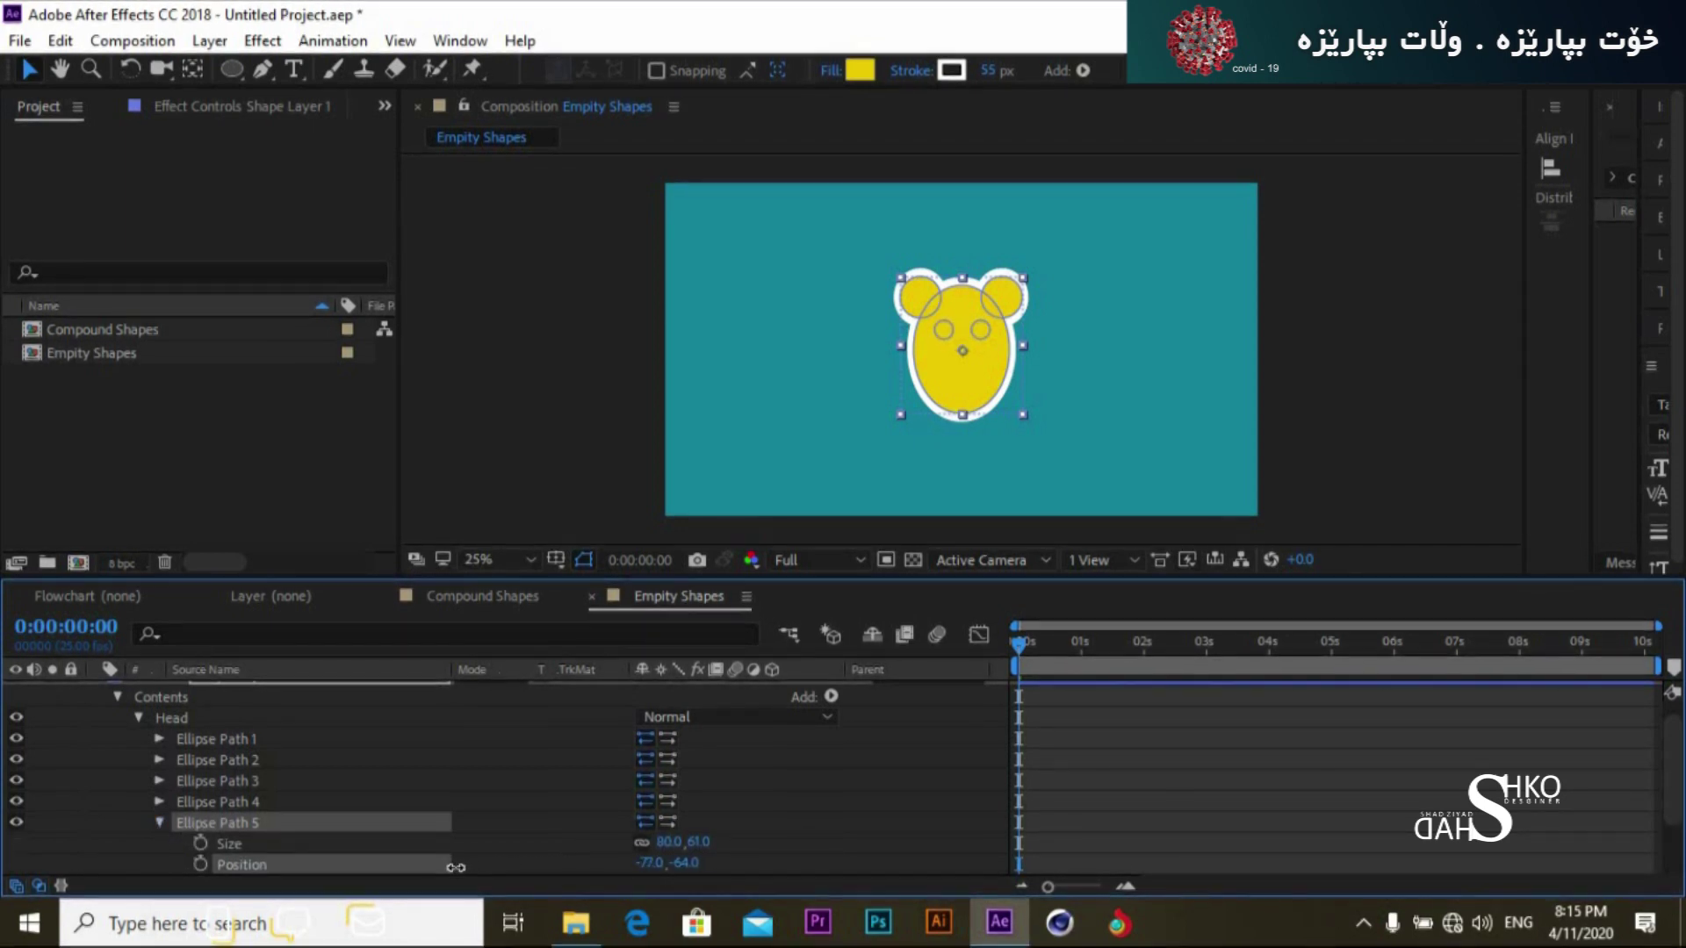
pyautogui.click(158, 823)
# Step: Move Ellipse Path 4 and Ellipse Path 5 together above Ellipse Path 1 in the Head group
pyautogui.click(218, 795)
pyautogui.click(212, 817)
pyautogui.click(219, 803)
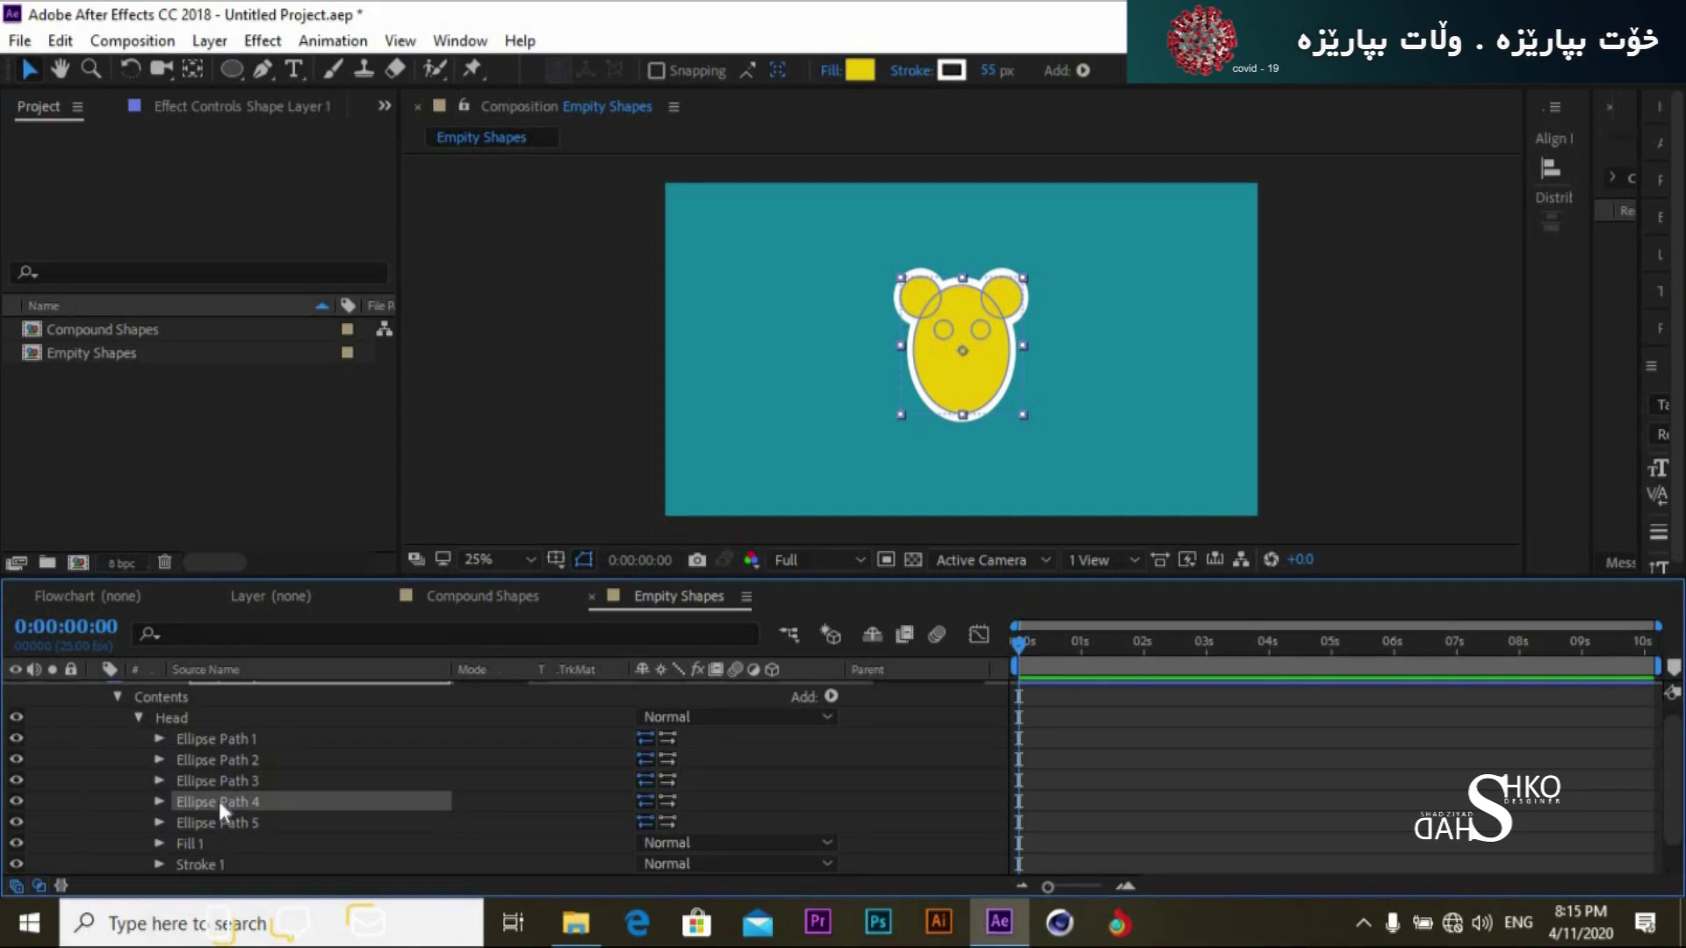
pyautogui.click(214, 818)
pyautogui.click(216, 799)
pyautogui.keyDown('shift'); pyautogui.click(279, 818); pyautogui.keyUp('shift')
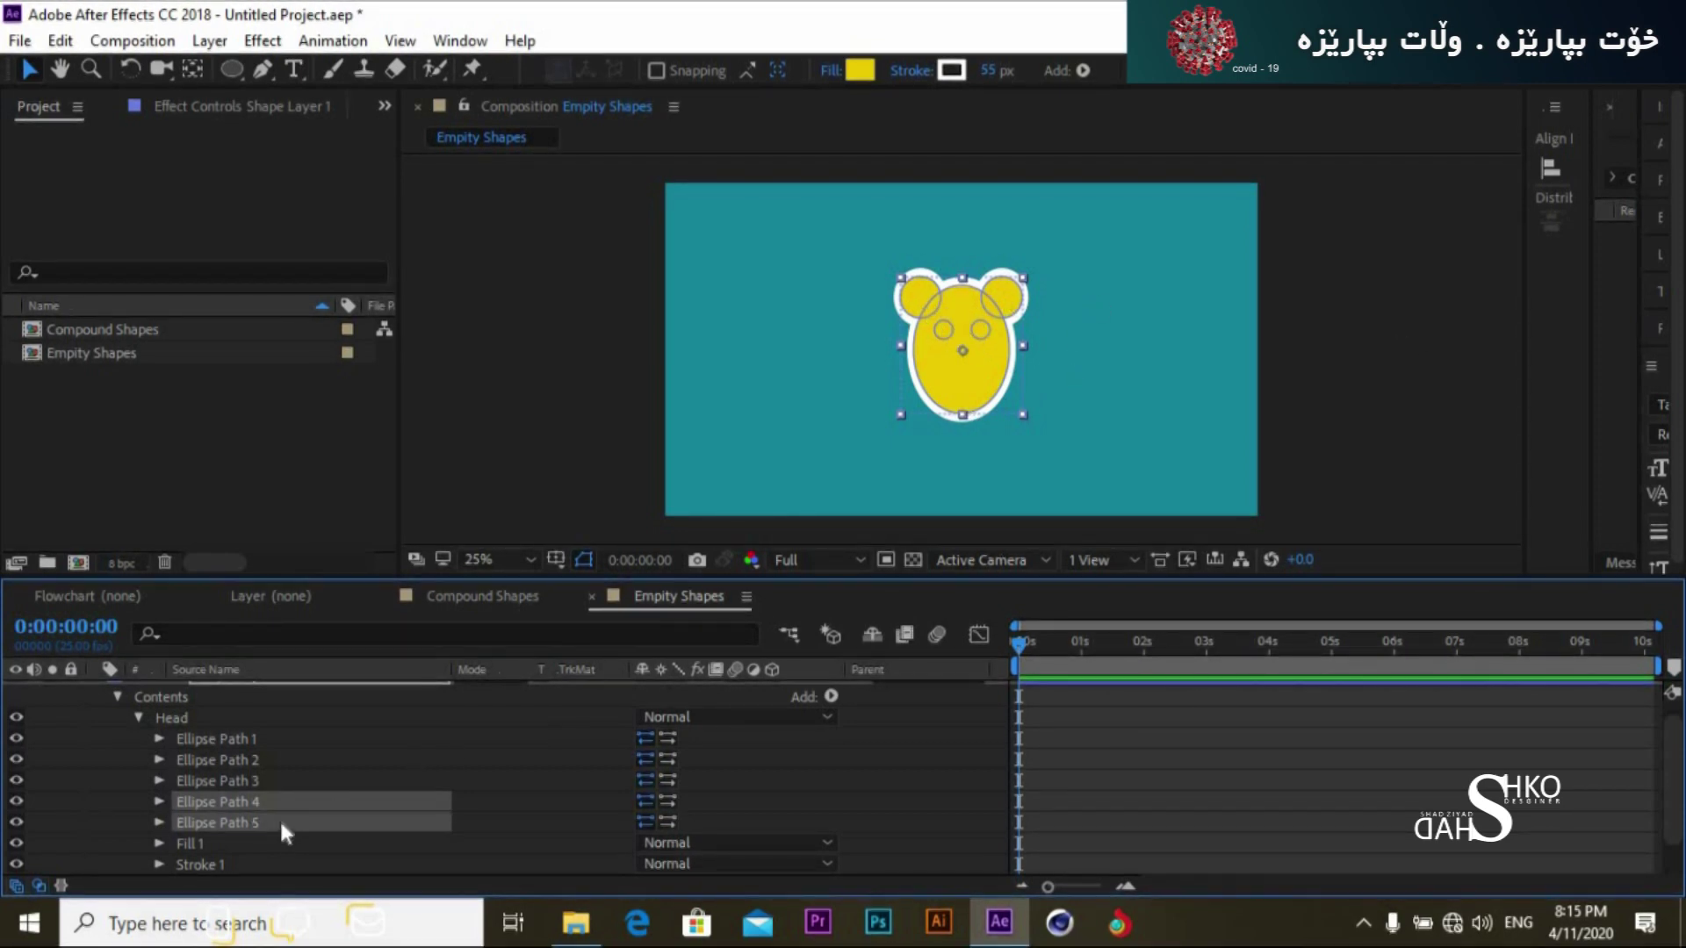
pyautogui.moveTo(255, 814); pyautogui.dragTo(252, 736)
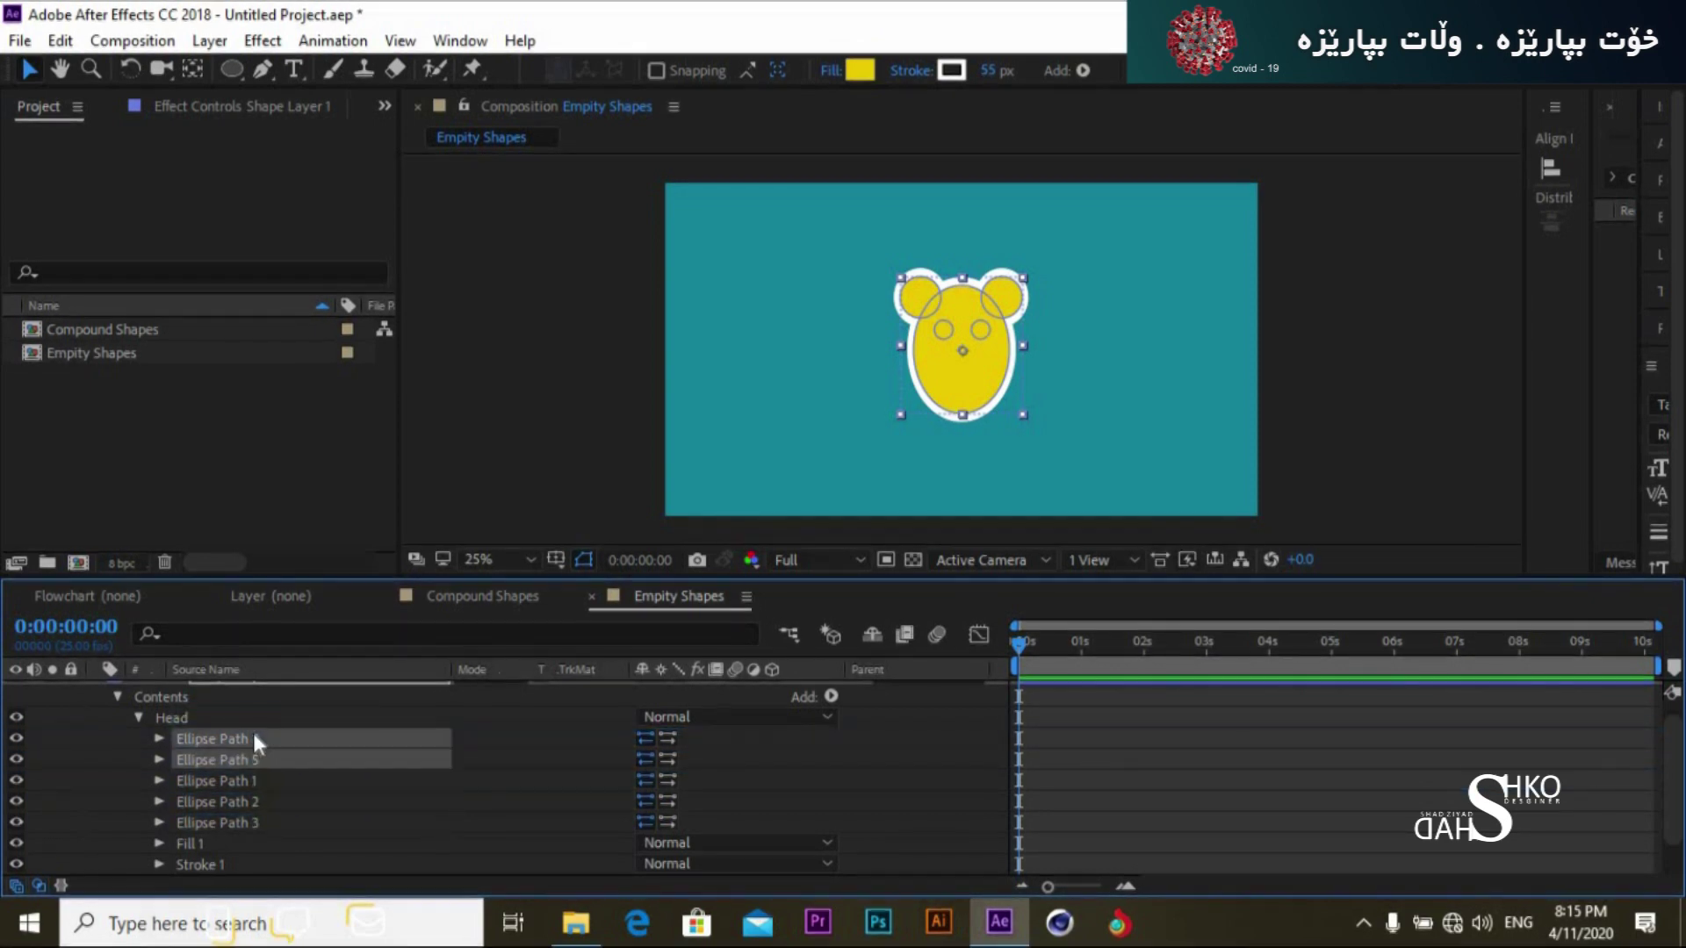
# Step: Add a second Fill to the Head group, place it directly below Ellipse Path 5, and clear the selection
pyautogui.click(204, 822)
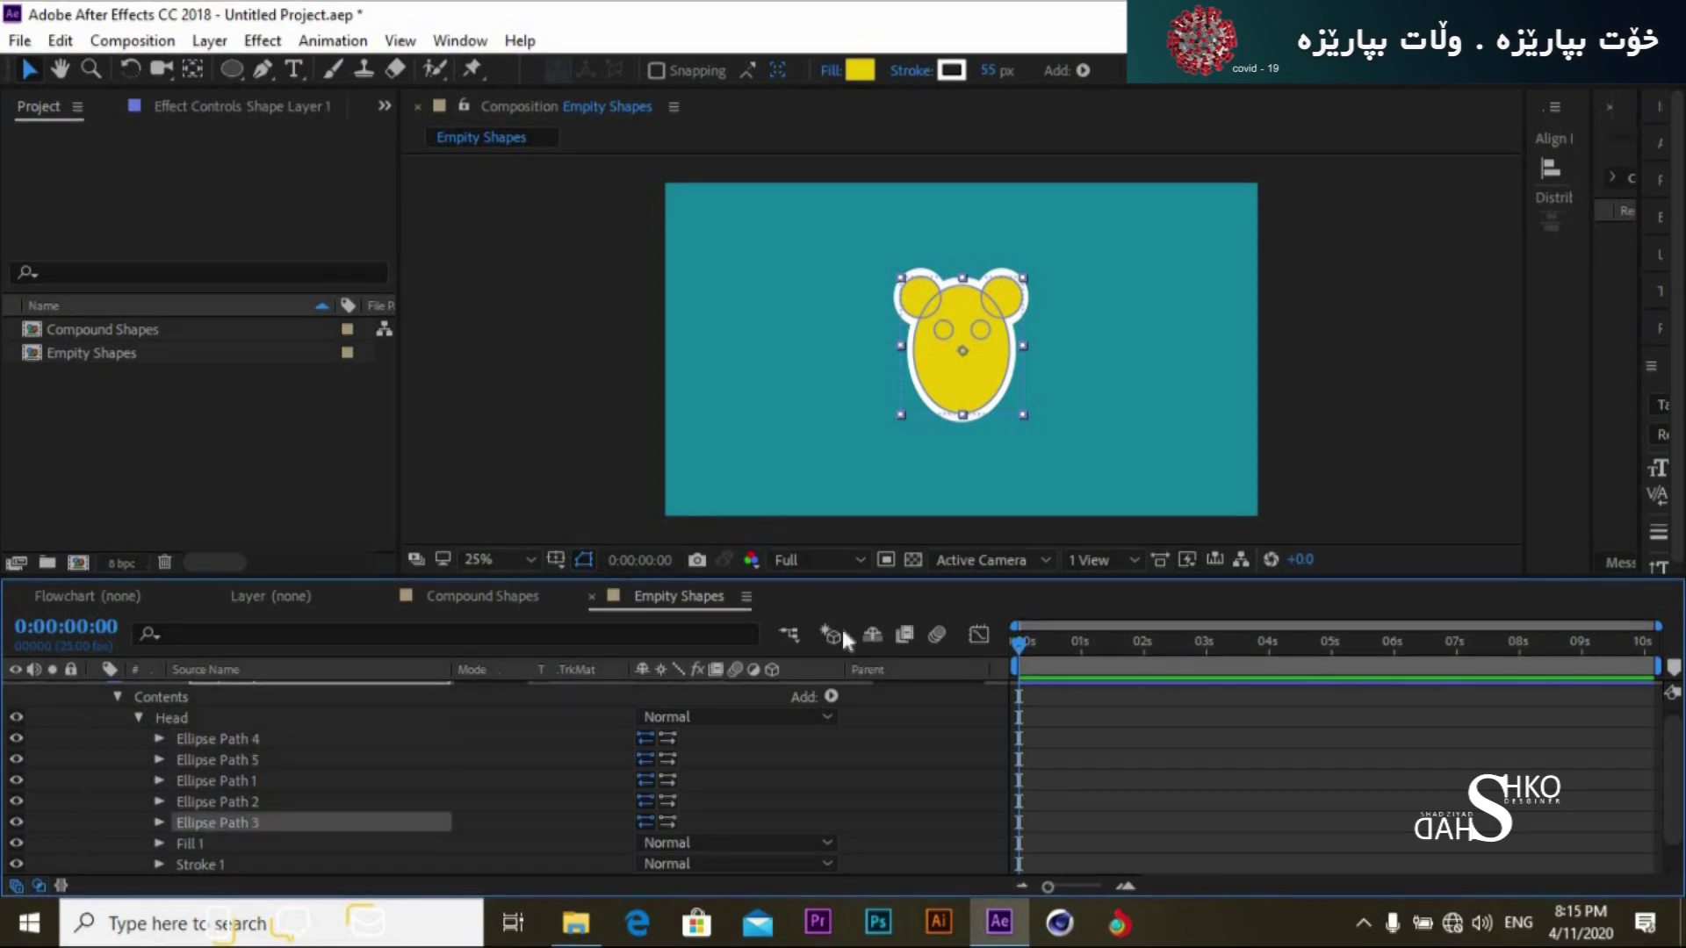
pyautogui.click(832, 696)
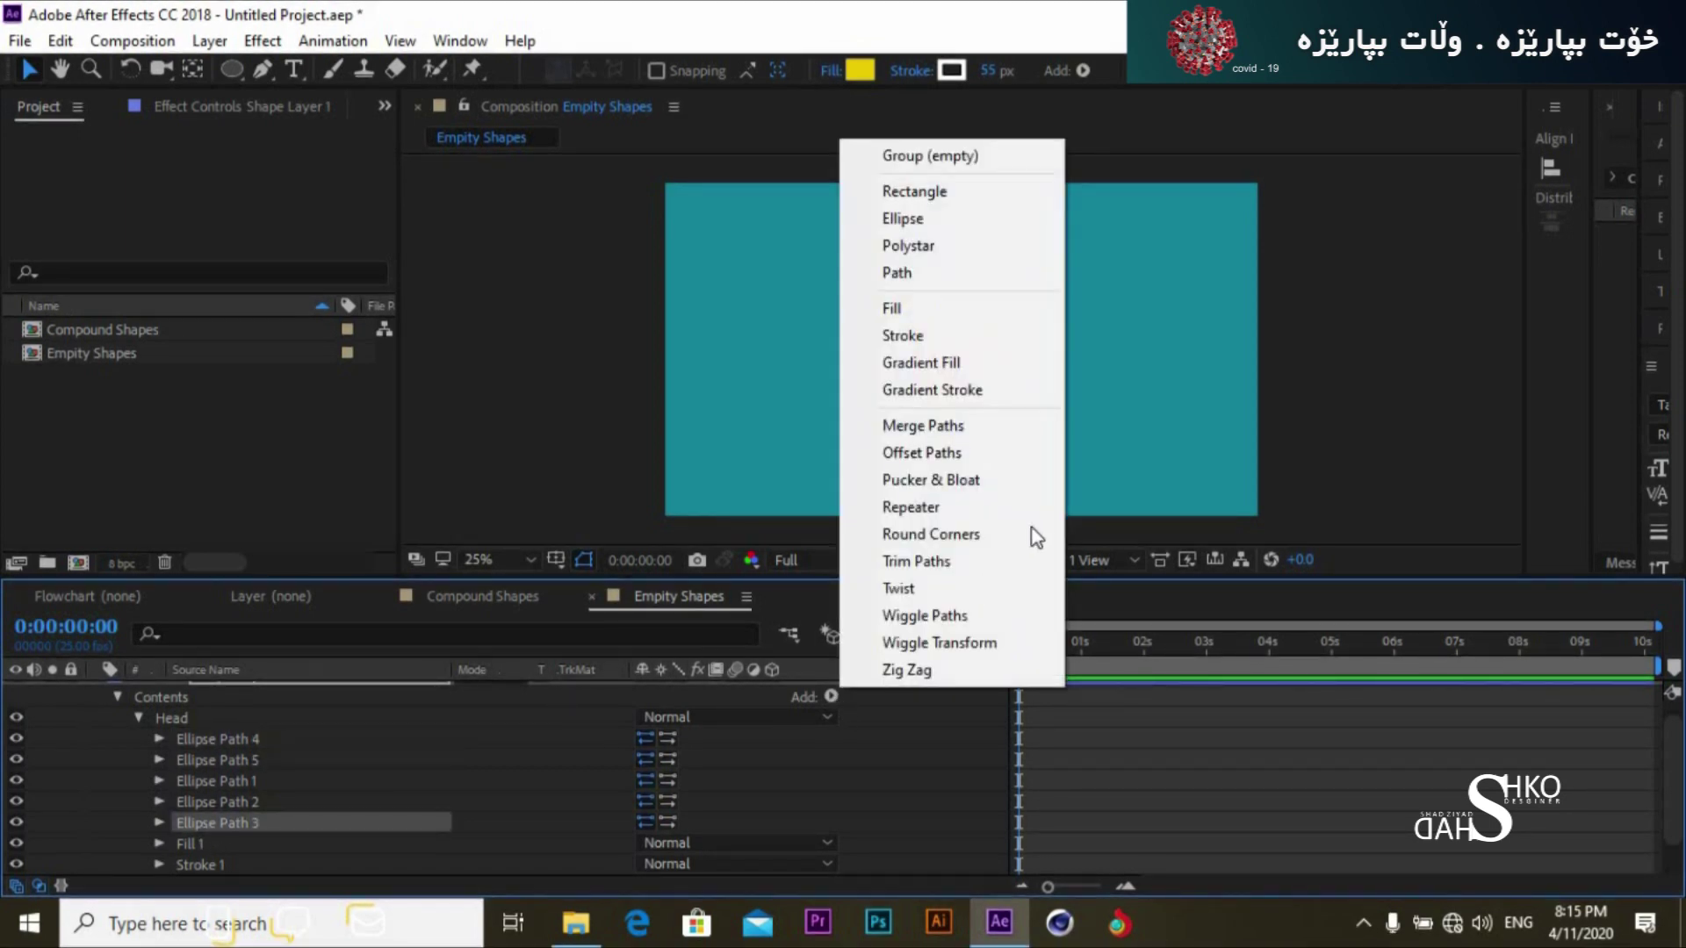
pyautogui.click(904, 312)
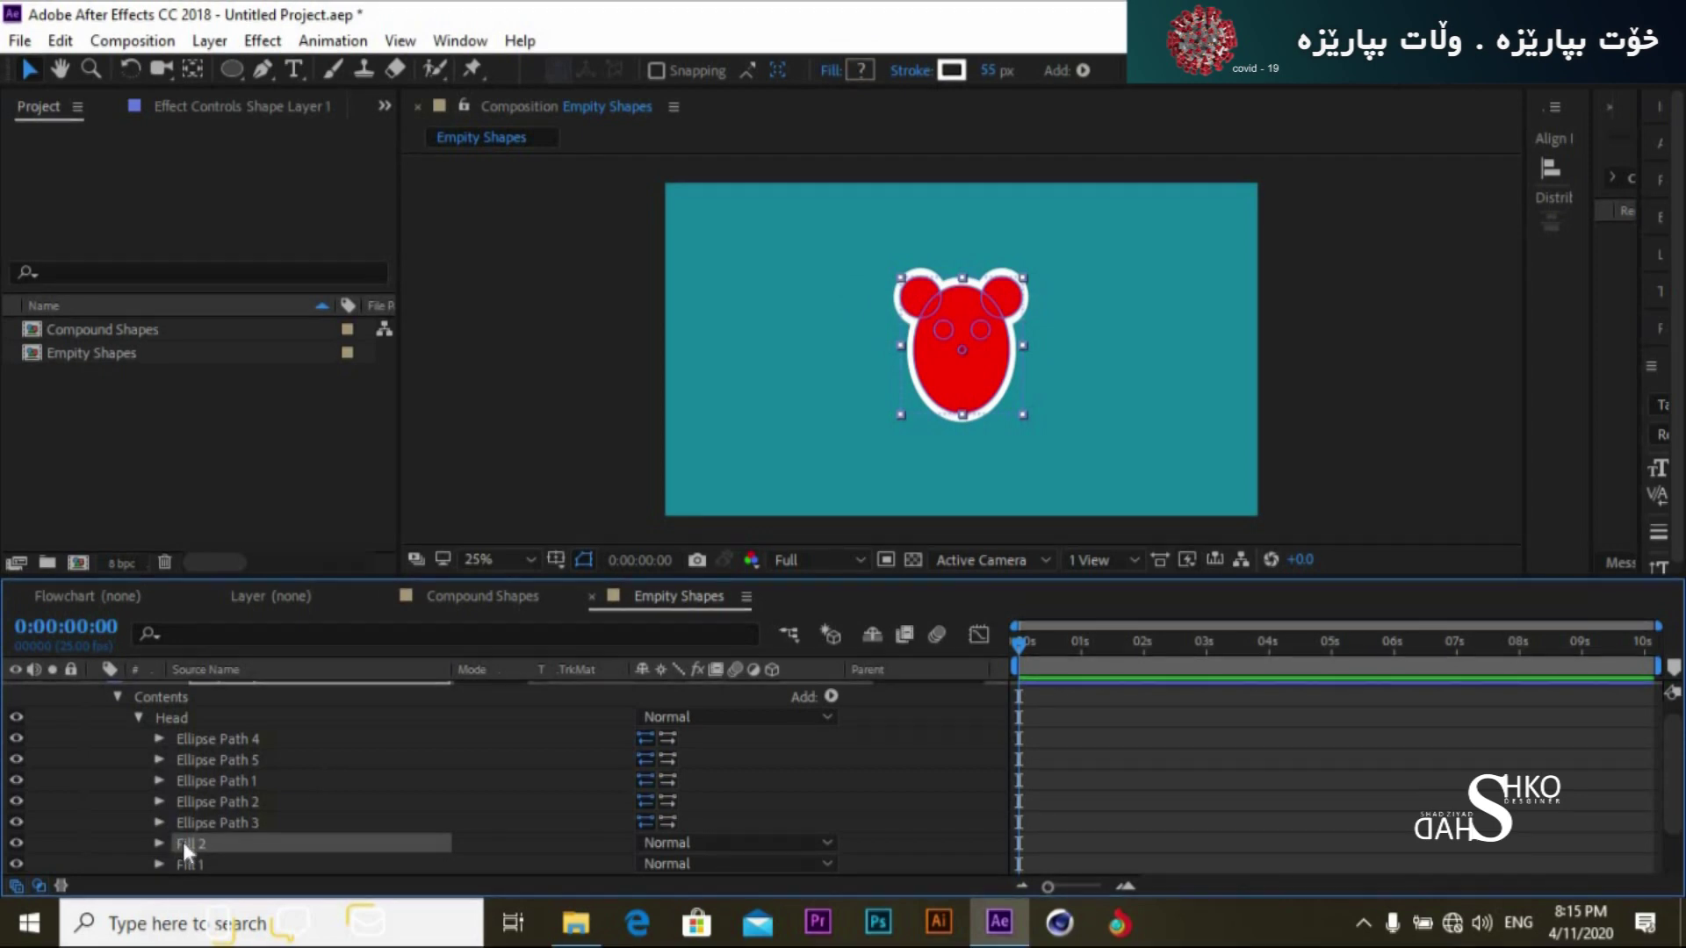
pyautogui.moveTo(197, 850); pyautogui.dragTo(213, 767)
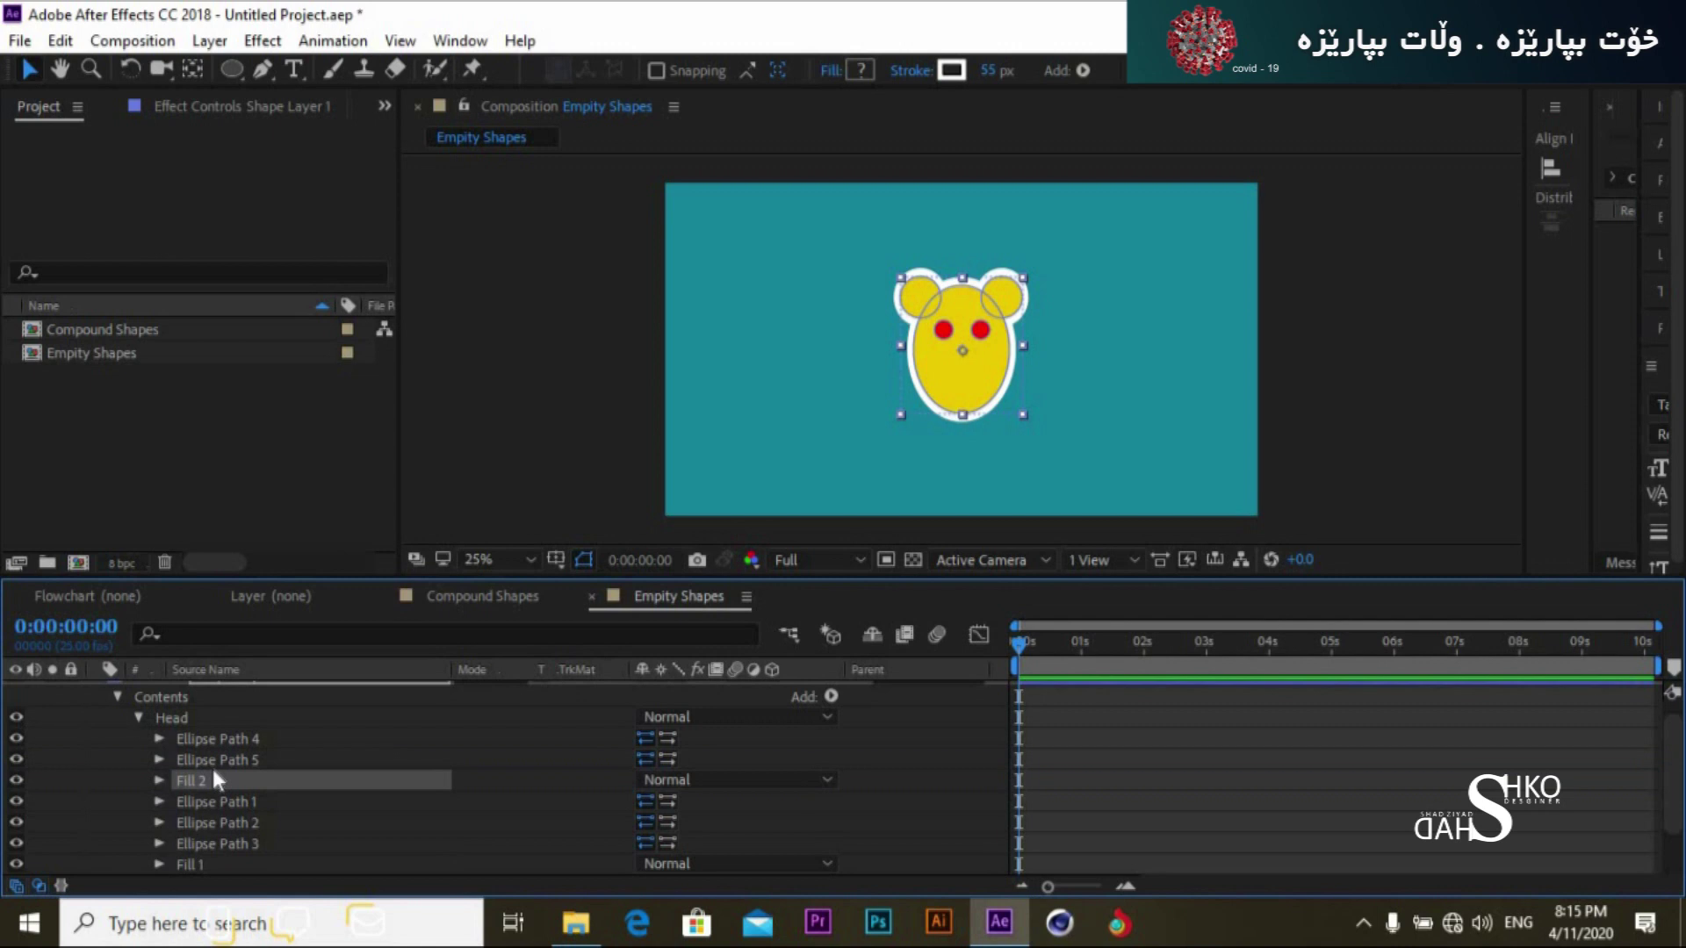
pyautogui.click(1331, 417)
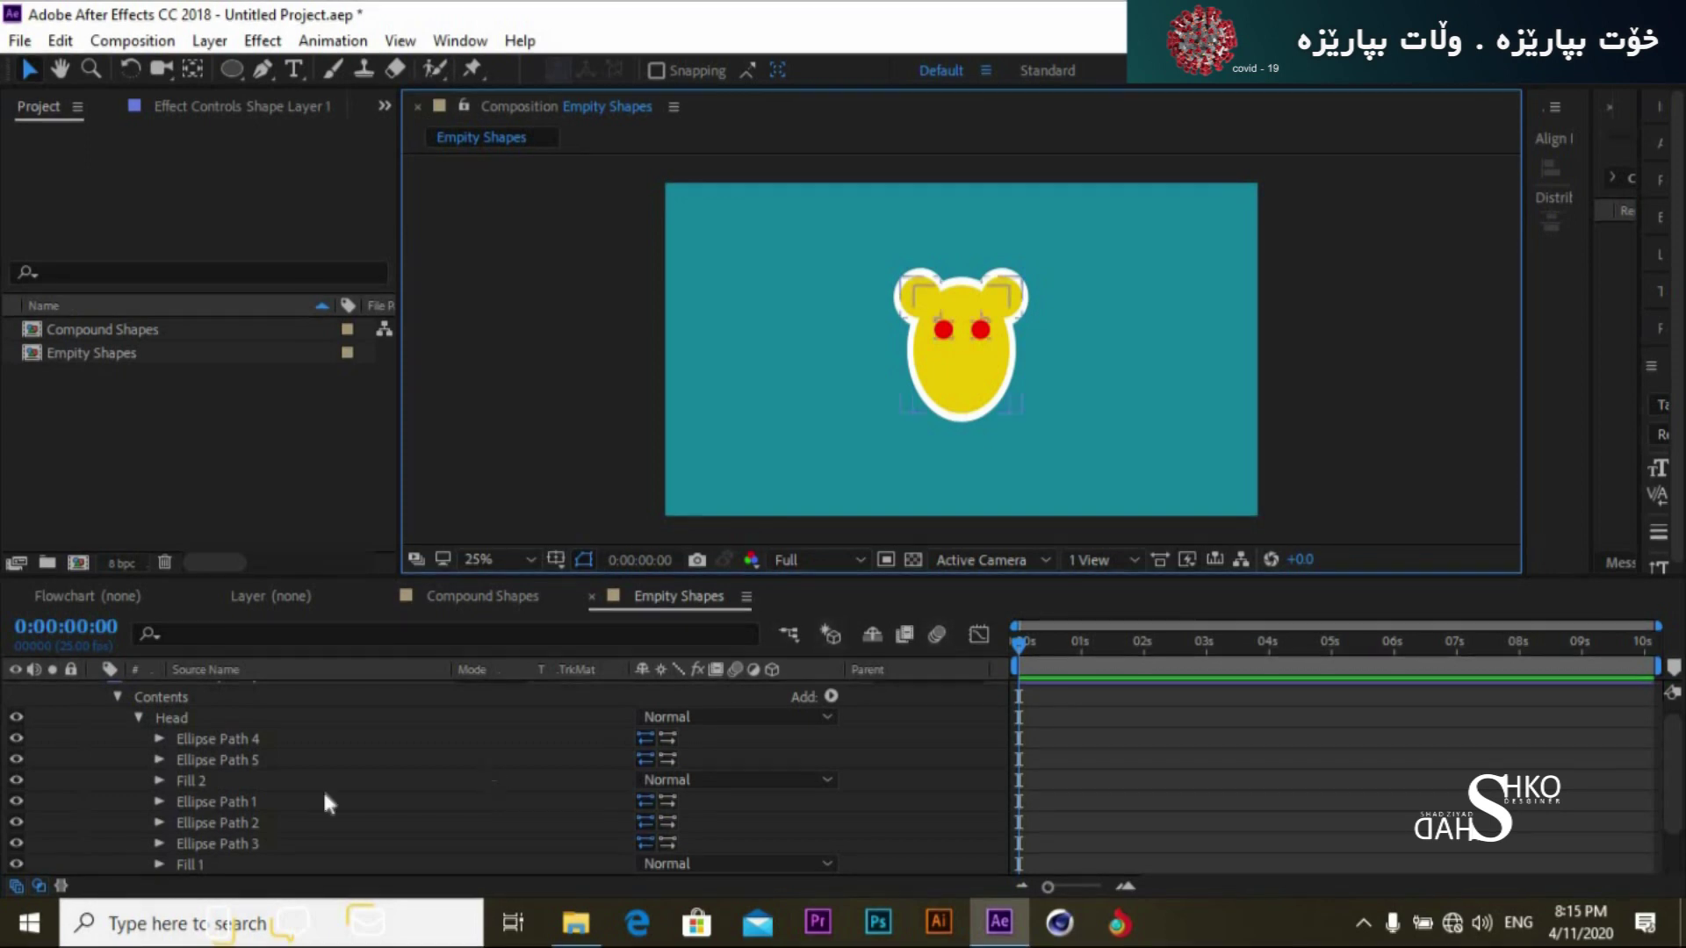
# Step: Examine which ellipse paths lie above Fill 2, Fill 1 and Stroke 1 in the Head group
pyautogui.click(224, 779)
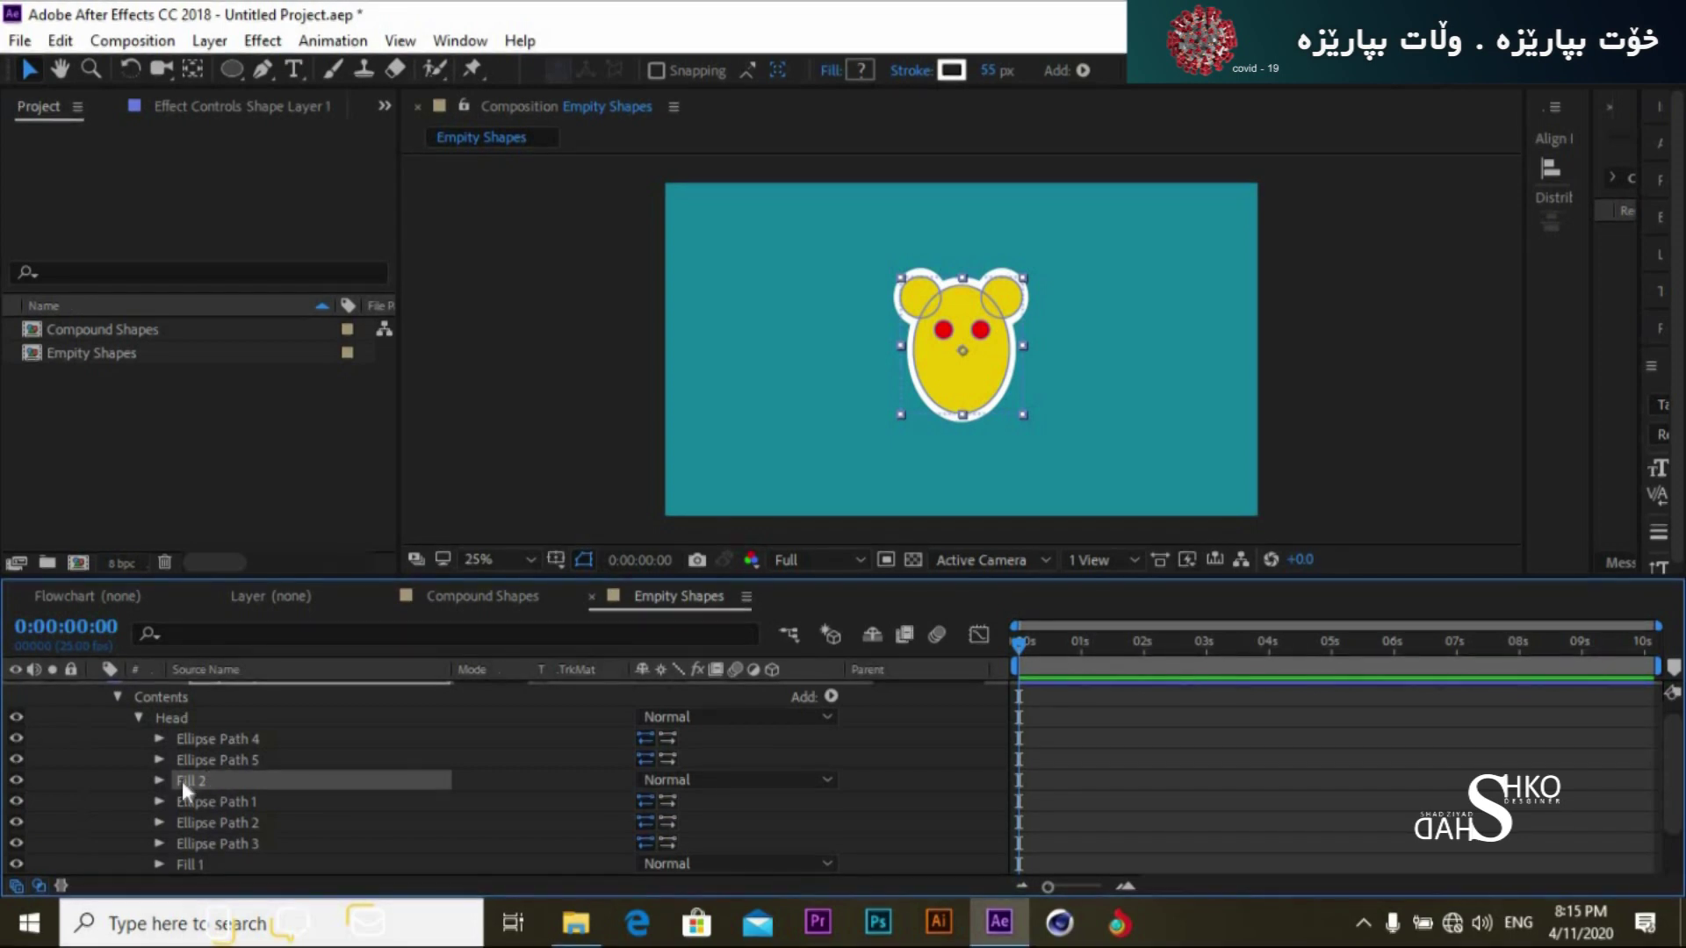
pyautogui.click(221, 760)
pyautogui.click(227, 735)
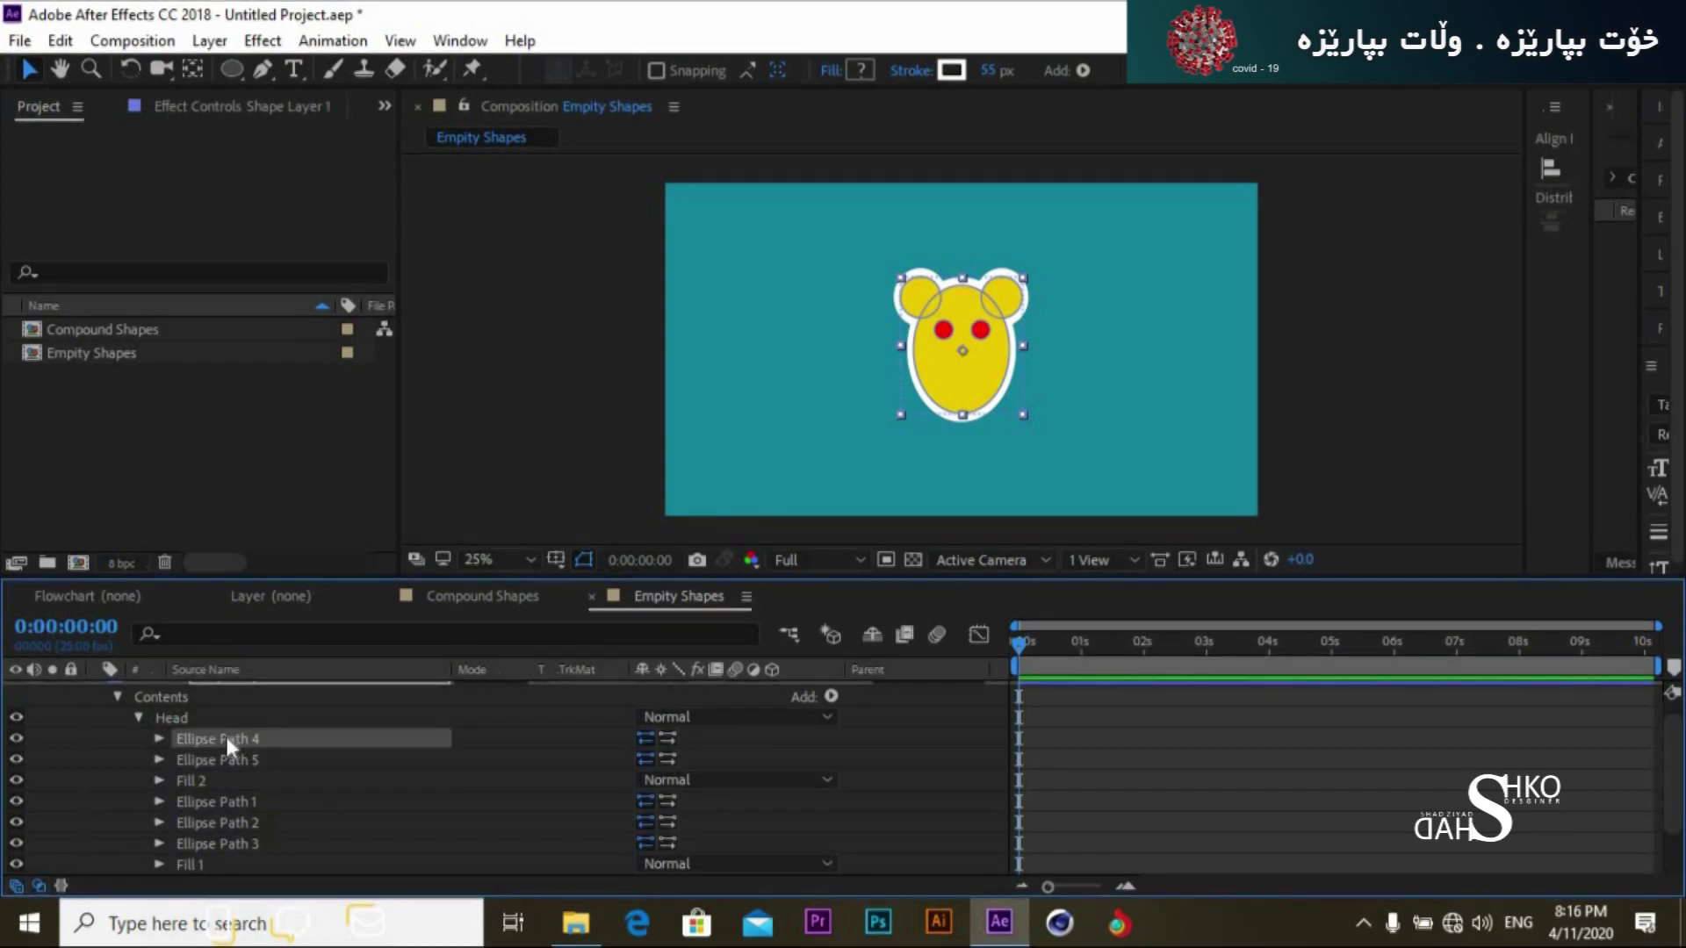
pyautogui.click(181, 859)
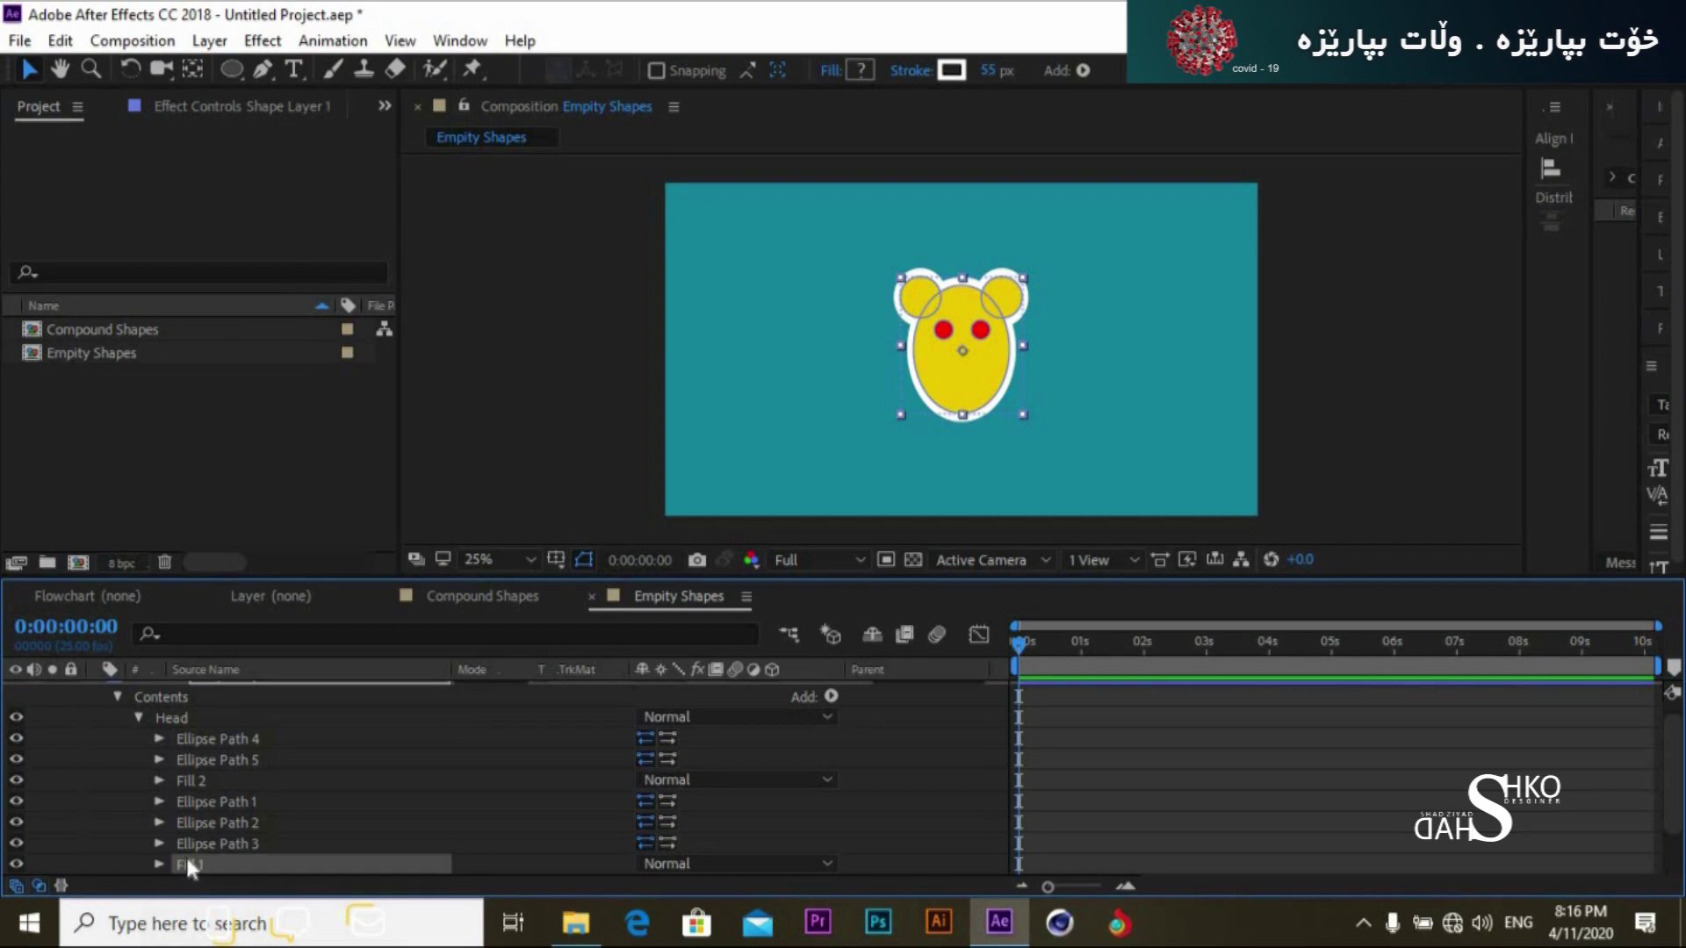
pyautogui.click(193, 843)
pyautogui.click(193, 821)
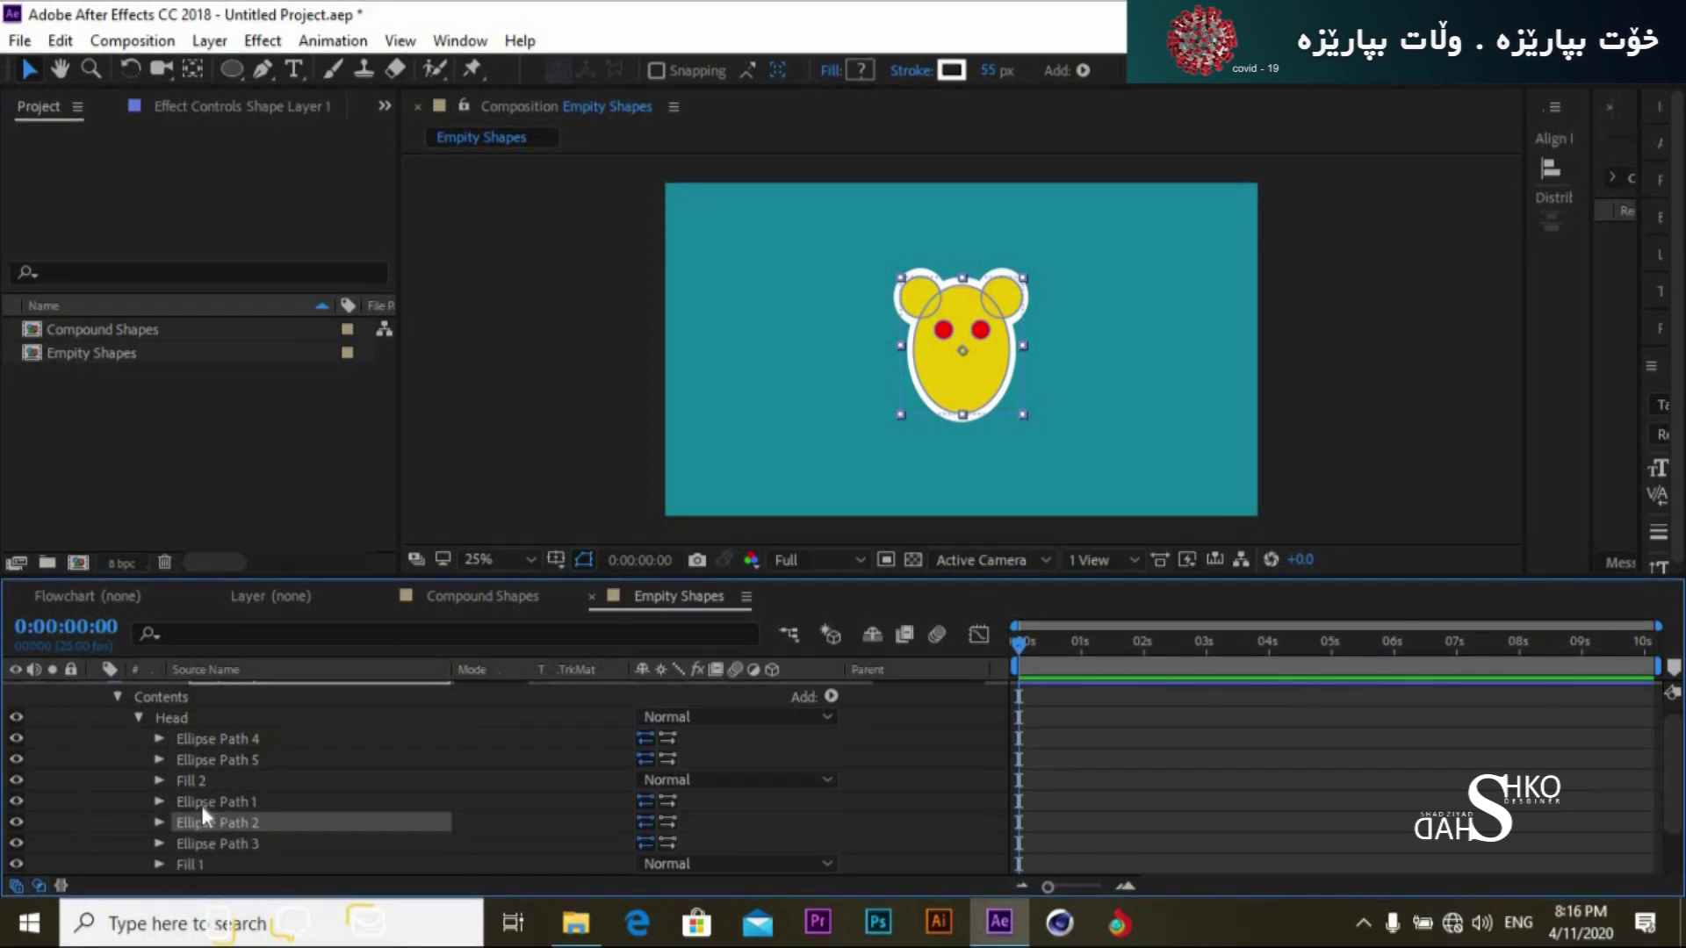
pyautogui.click(202, 803)
pyautogui.click(193, 781)
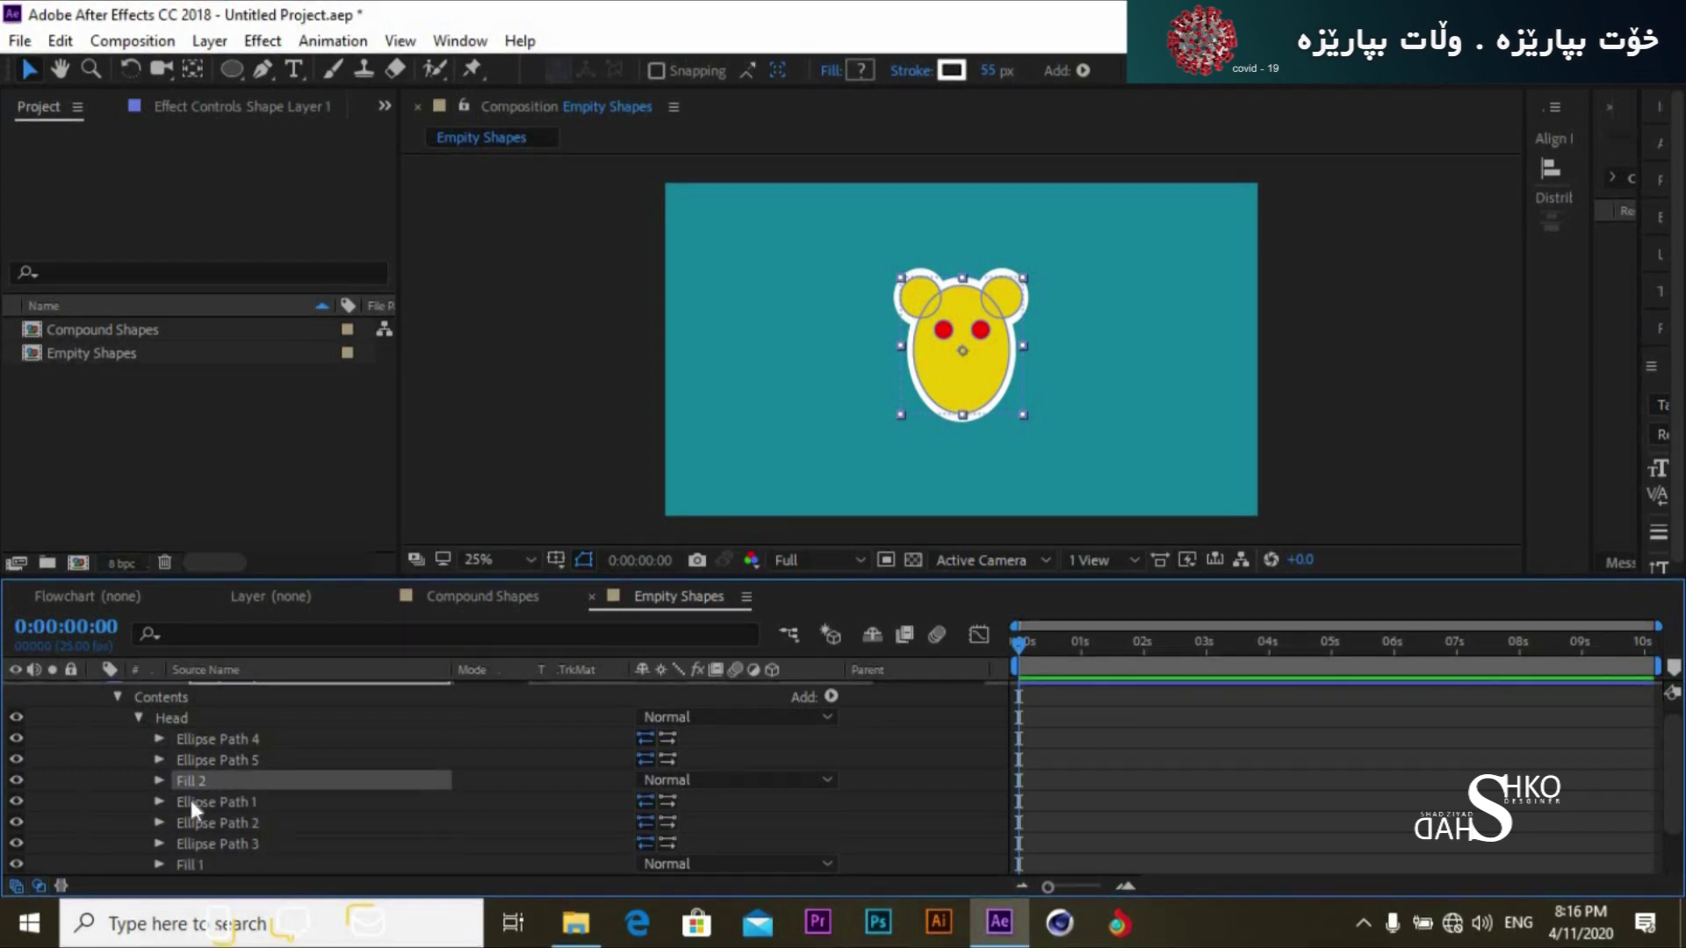
pyautogui.click(185, 861)
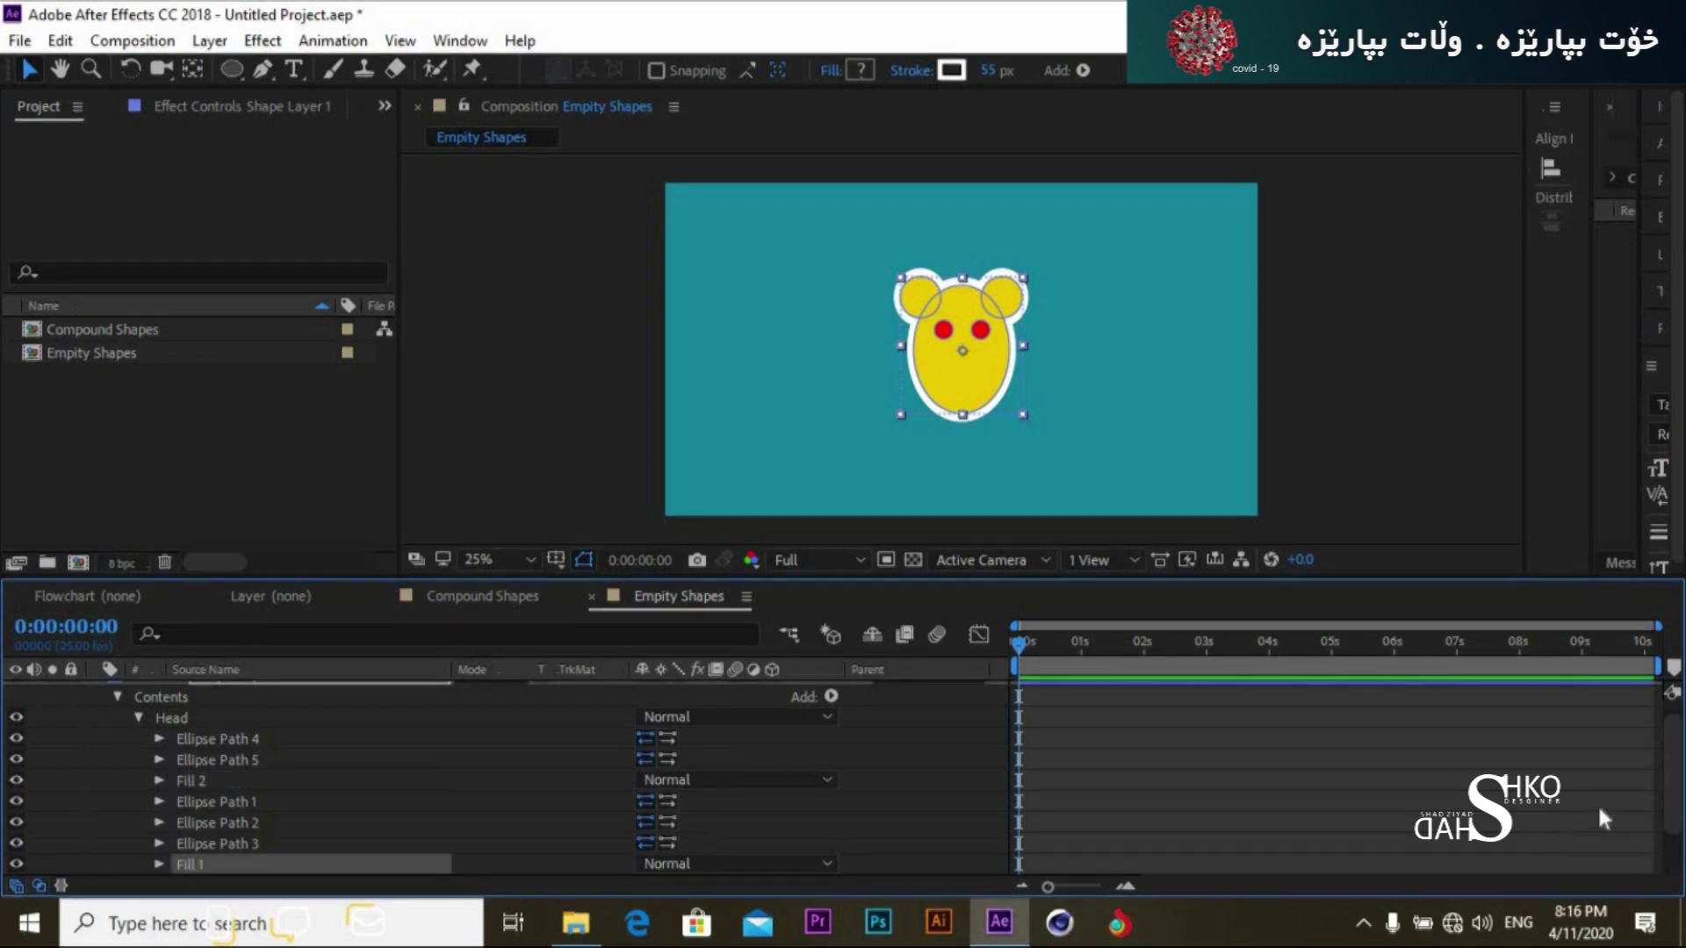
pyautogui.scroll(-3, 1404, 833)
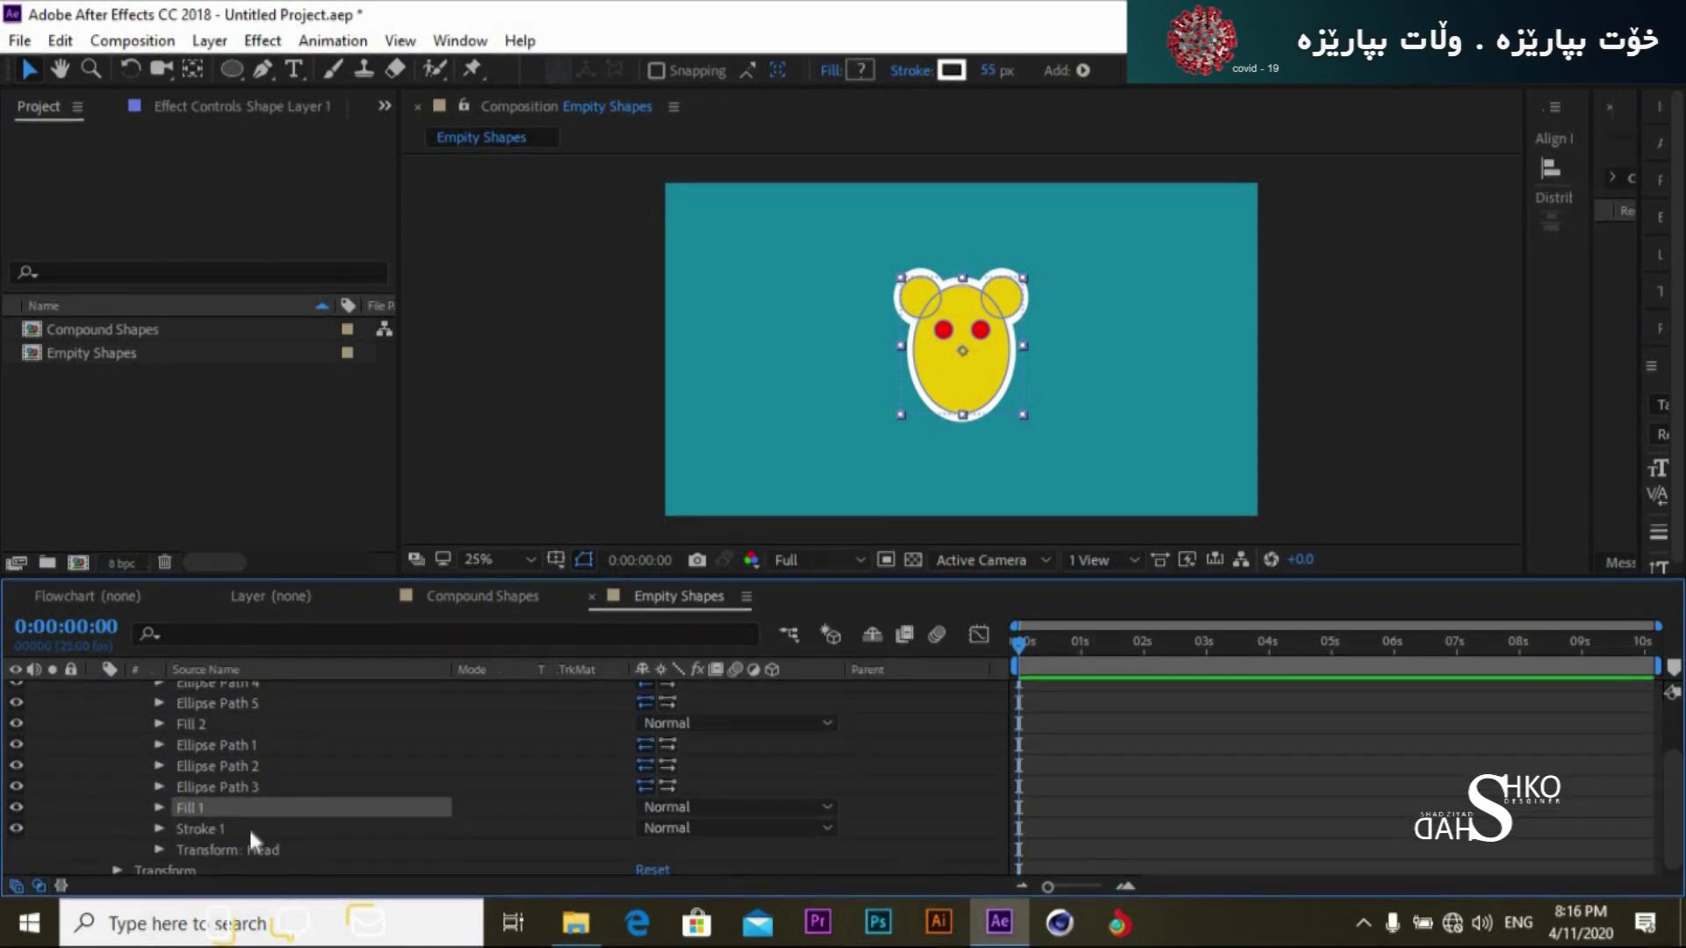
pyautogui.click(209, 830)
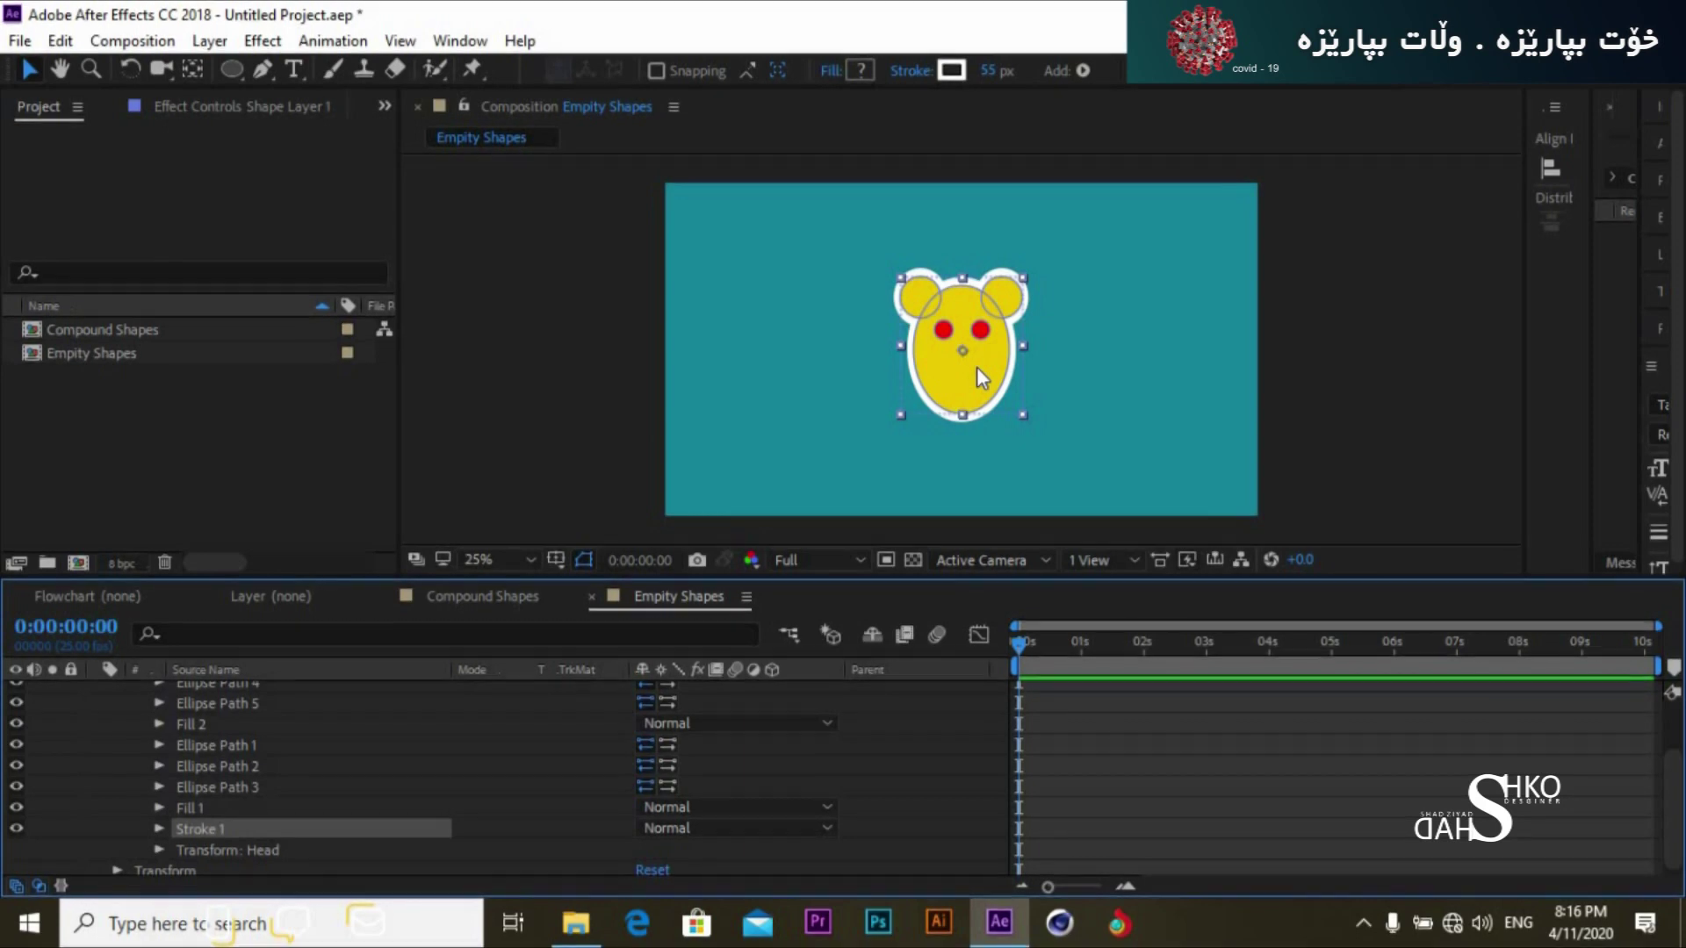
# Step: Add a Rectangle path to the Head group and move it above Ellipse Path 4
pyautogui.scroll(3, 1677, 735)
pyautogui.click(1475, 692)
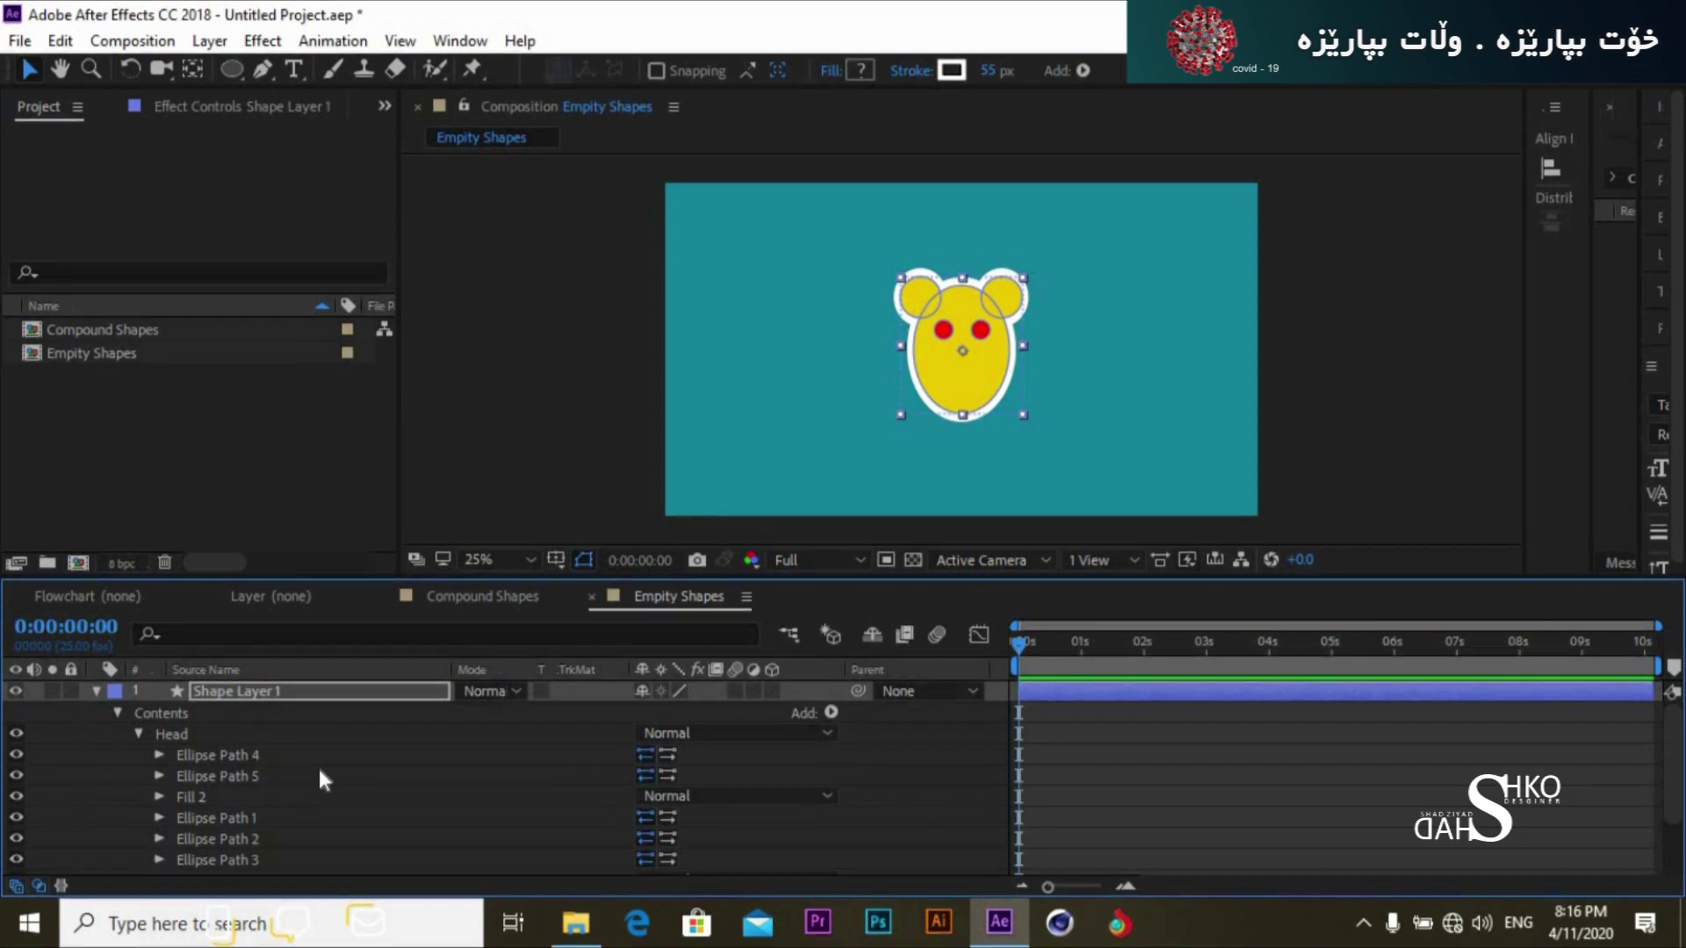
pyautogui.click(209, 731)
pyautogui.click(831, 713)
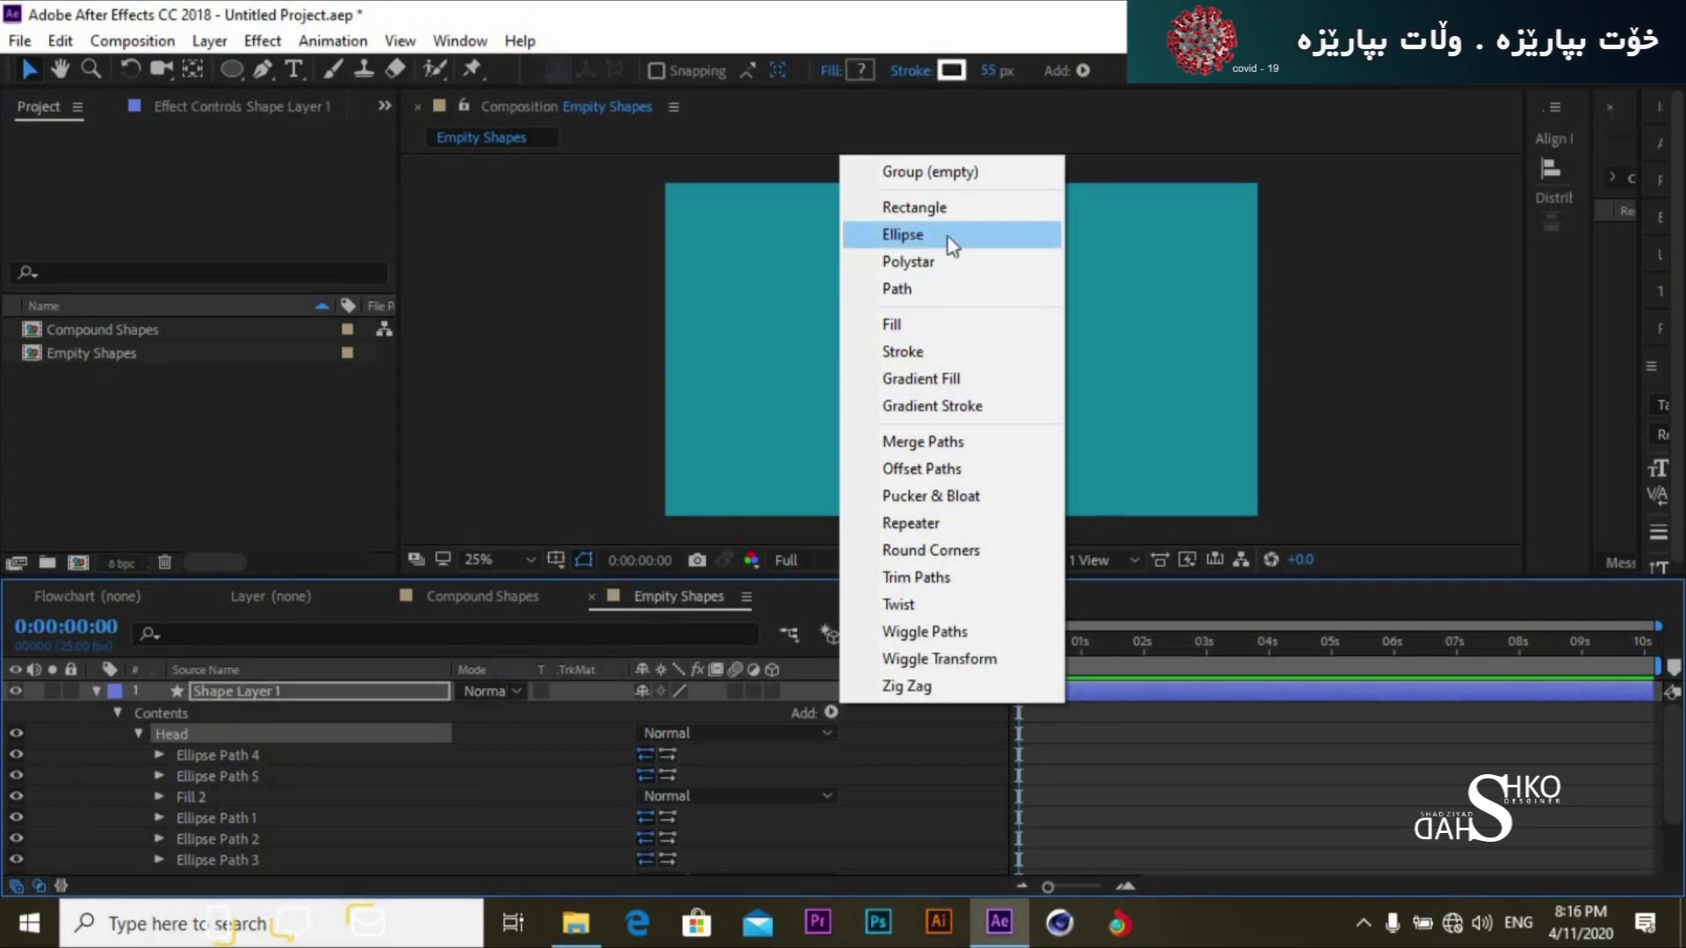
pyautogui.click(939, 207)
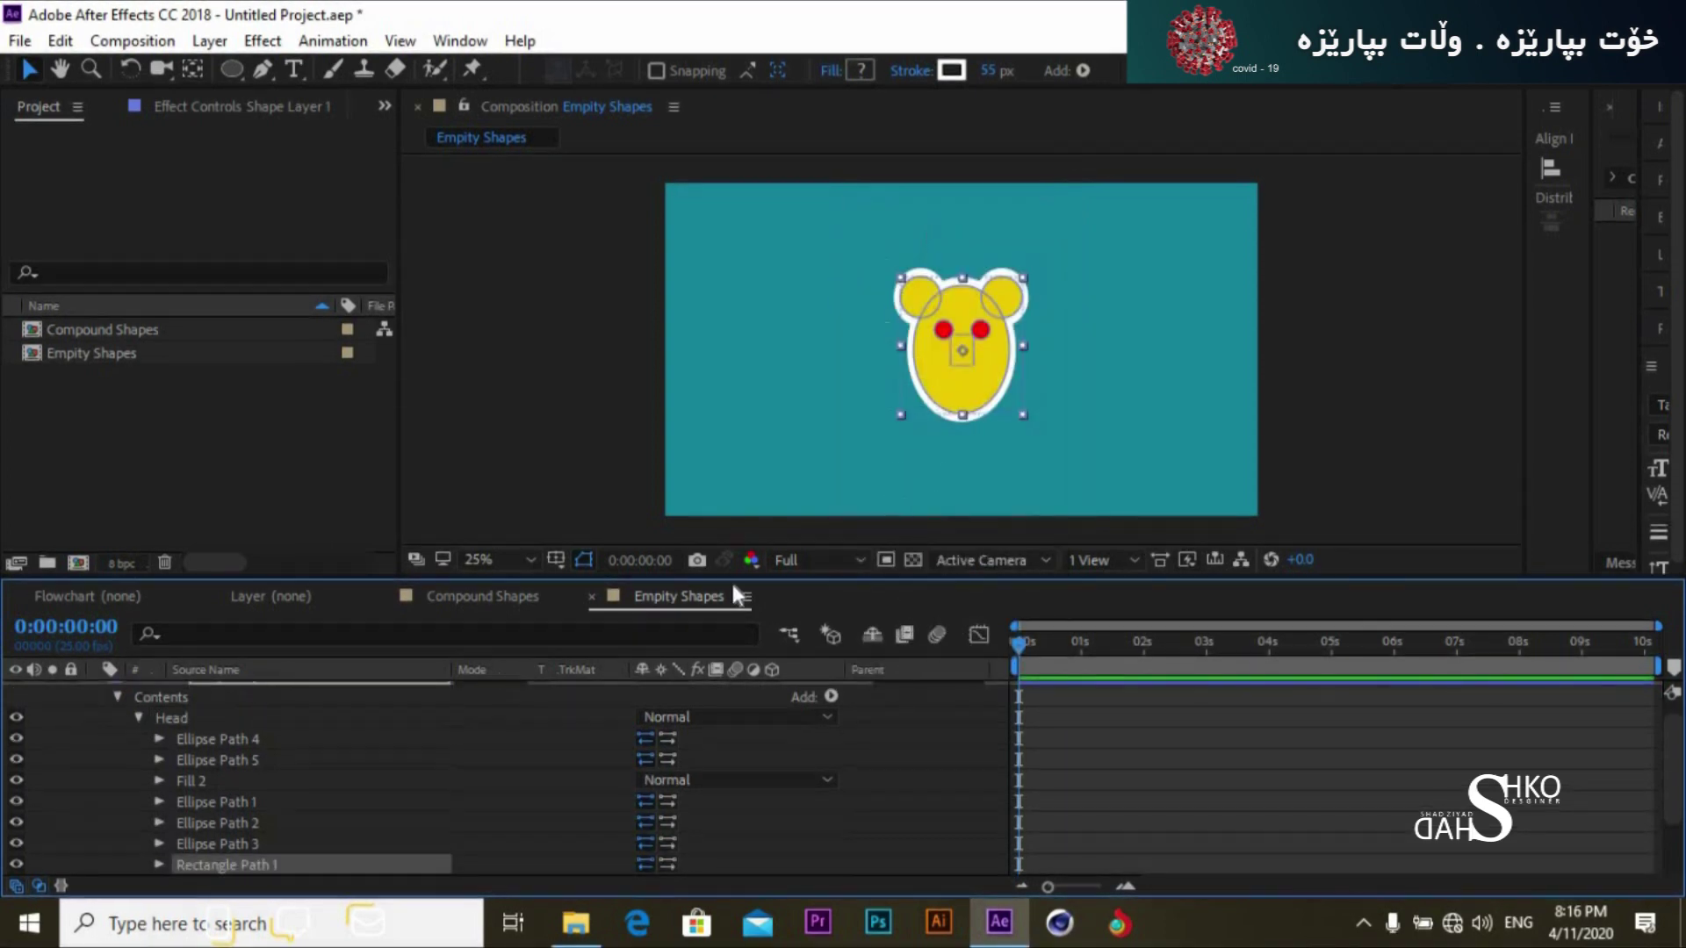
pyautogui.moveTo(209, 868); pyautogui.dragTo(220, 736)
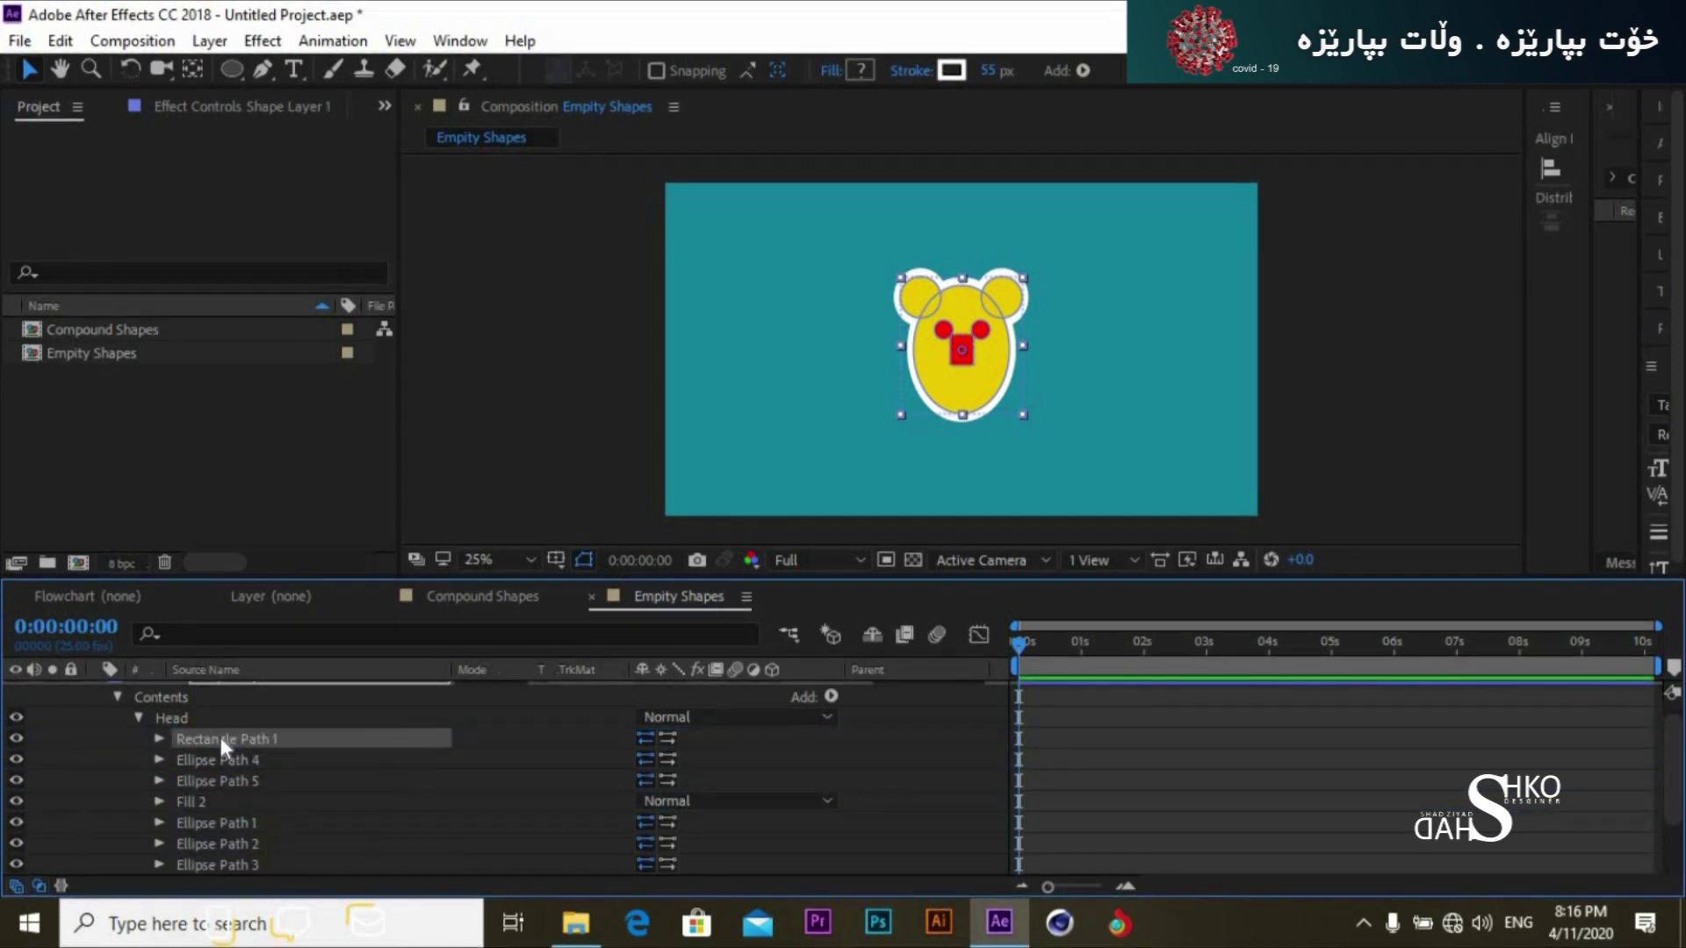
# Step: Shape Rectangle Path 1 into a mouth with size 141, 27.3 and position 0, 120
pyautogui.click(165, 743)
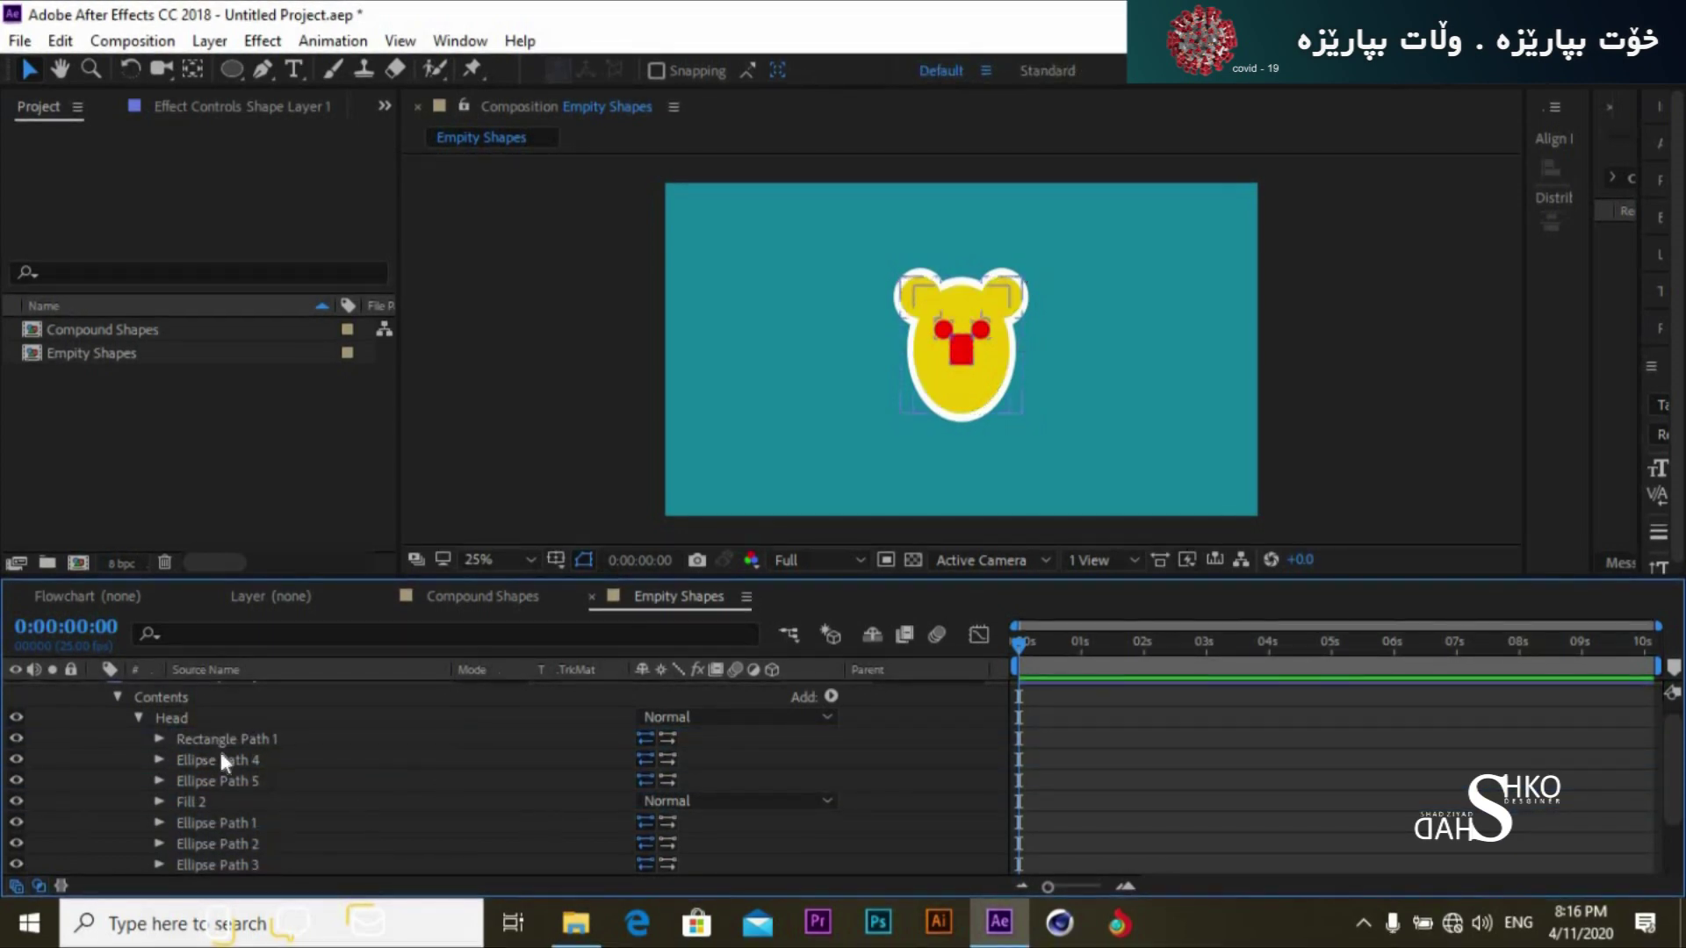
pyautogui.click(159, 739)
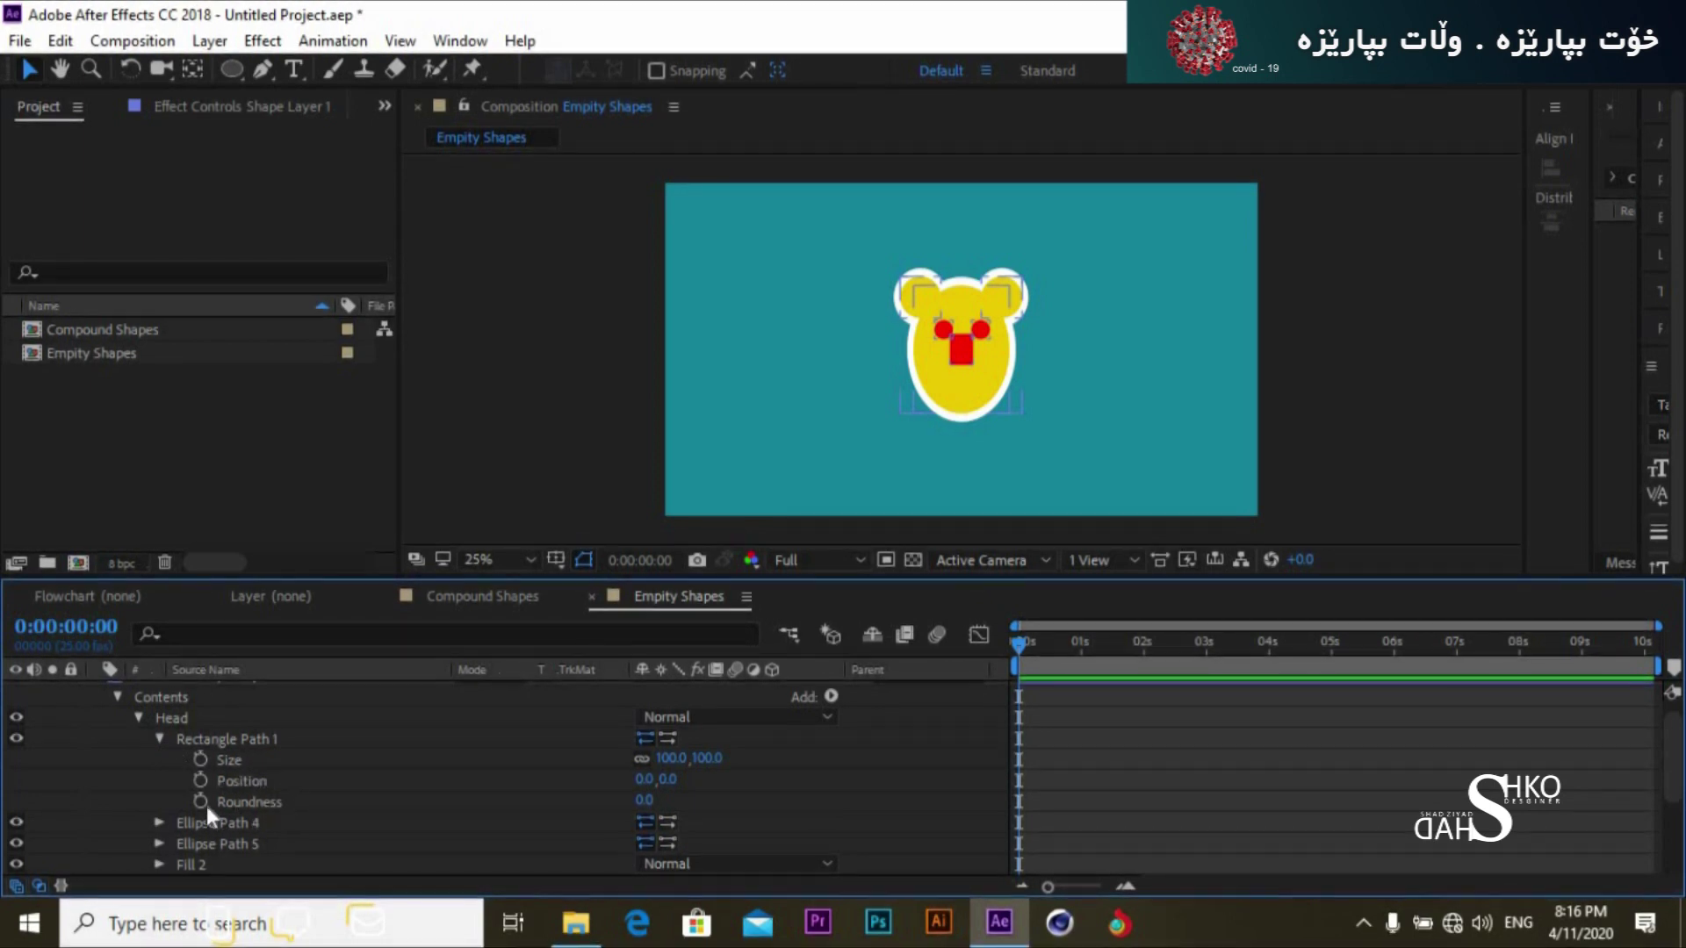
pyautogui.click(639, 756)
pyautogui.moveTo(708, 760); pyautogui.dragTo(627, 796)
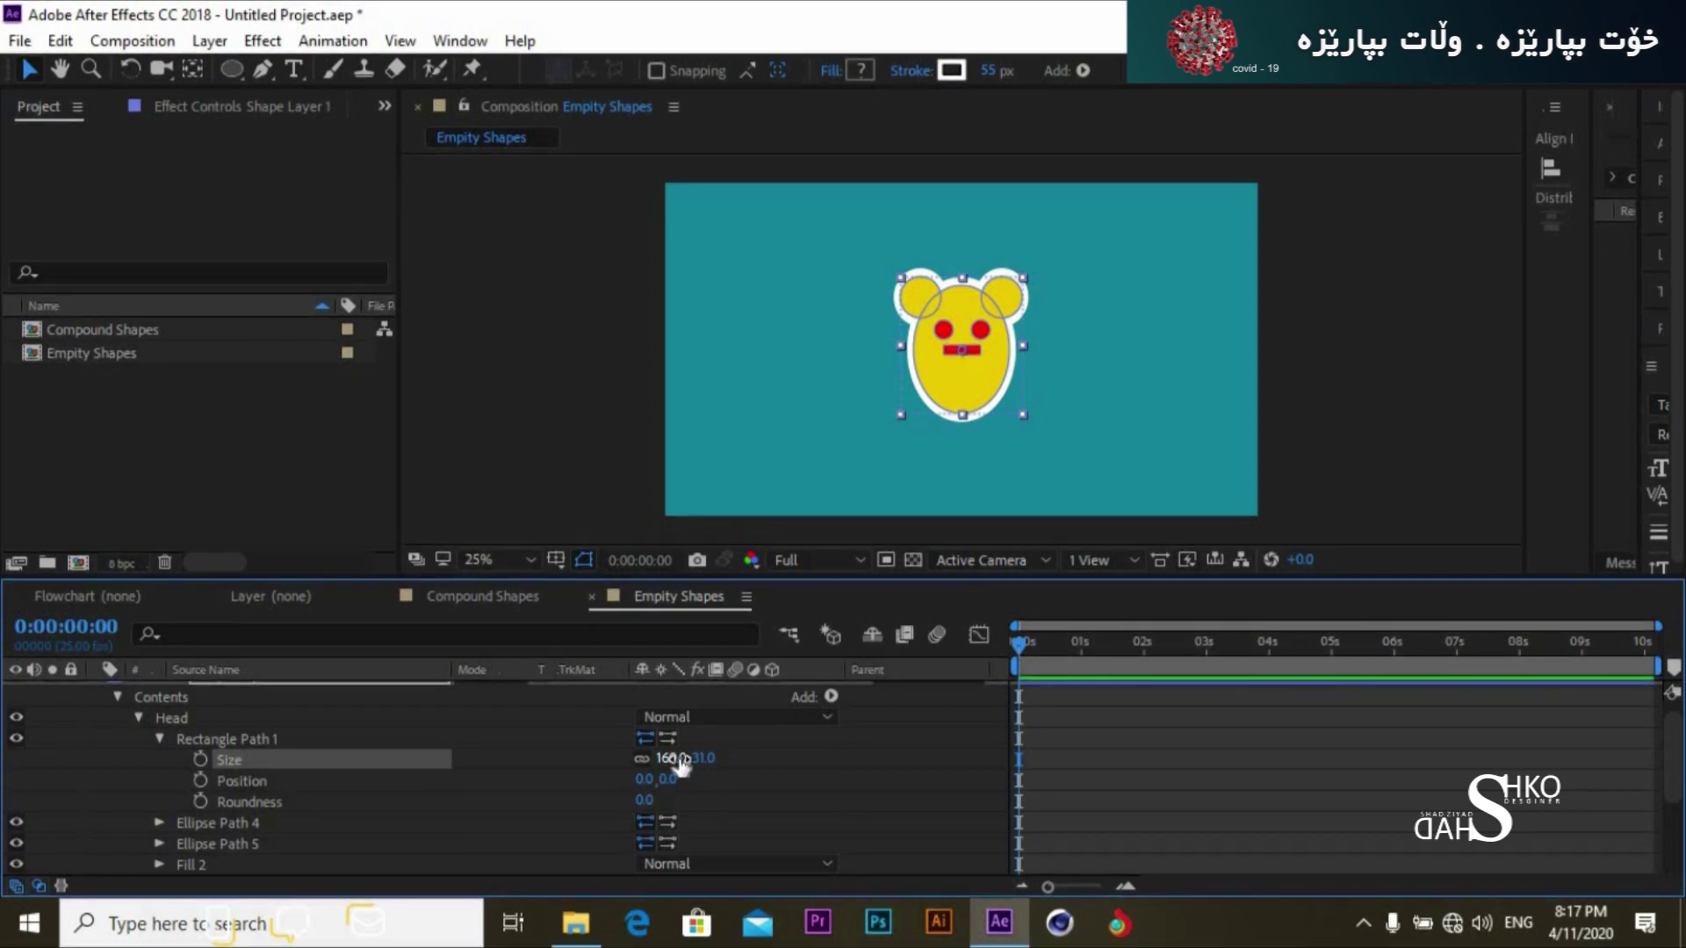
pyautogui.moveTo(663, 761); pyautogui.dragTo(779, 785)
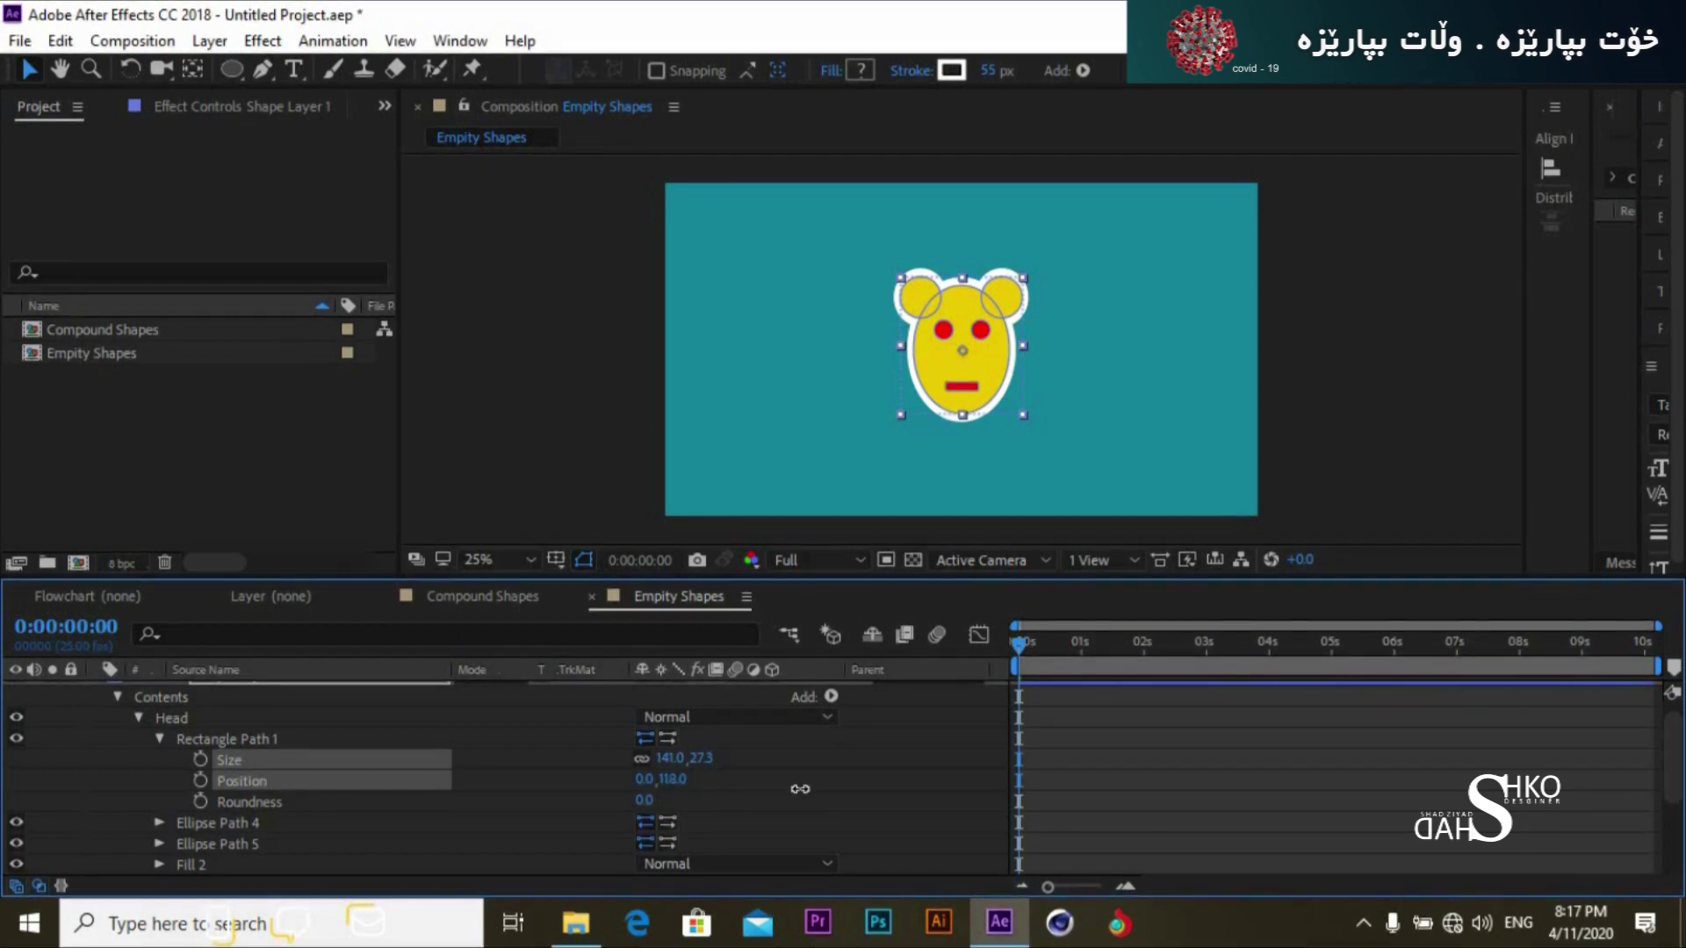
pyautogui.moveTo(798, 792); pyautogui.dragTo(793, 792)
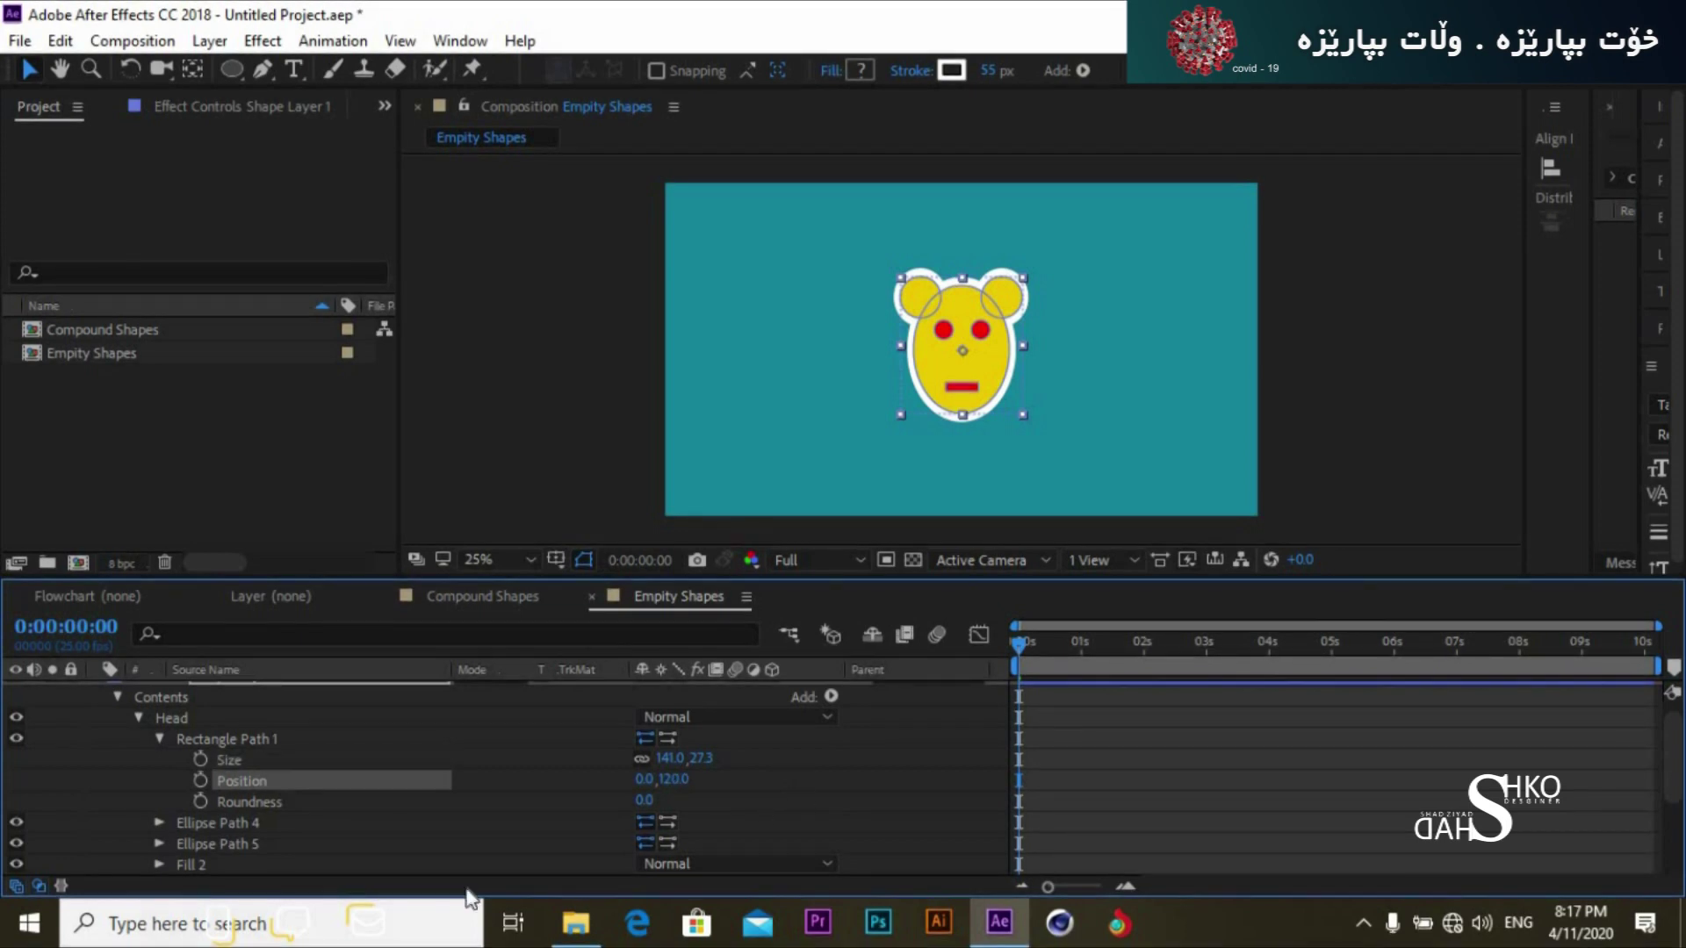
# Step: Duplicate Rectangle Path 1 and shape the copy into a nose with size 37, 27.3 and position 0, 32
pyautogui.click(230, 740)
pyautogui.hotkey('ctrl', 'd')
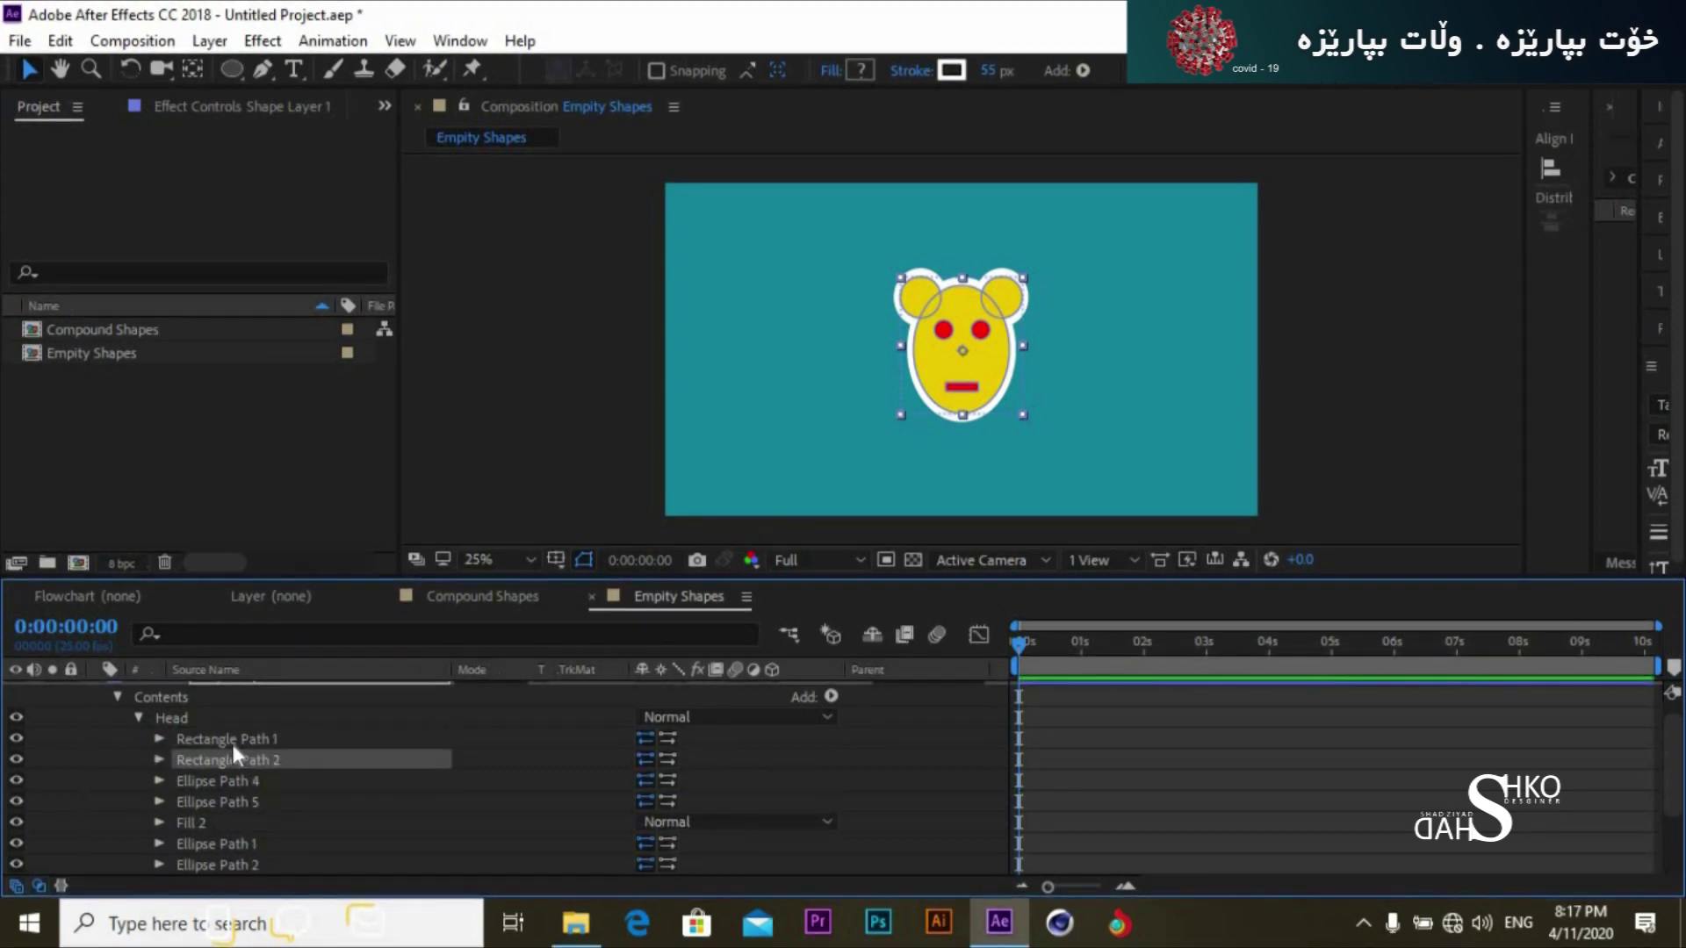
pyautogui.click(157, 761)
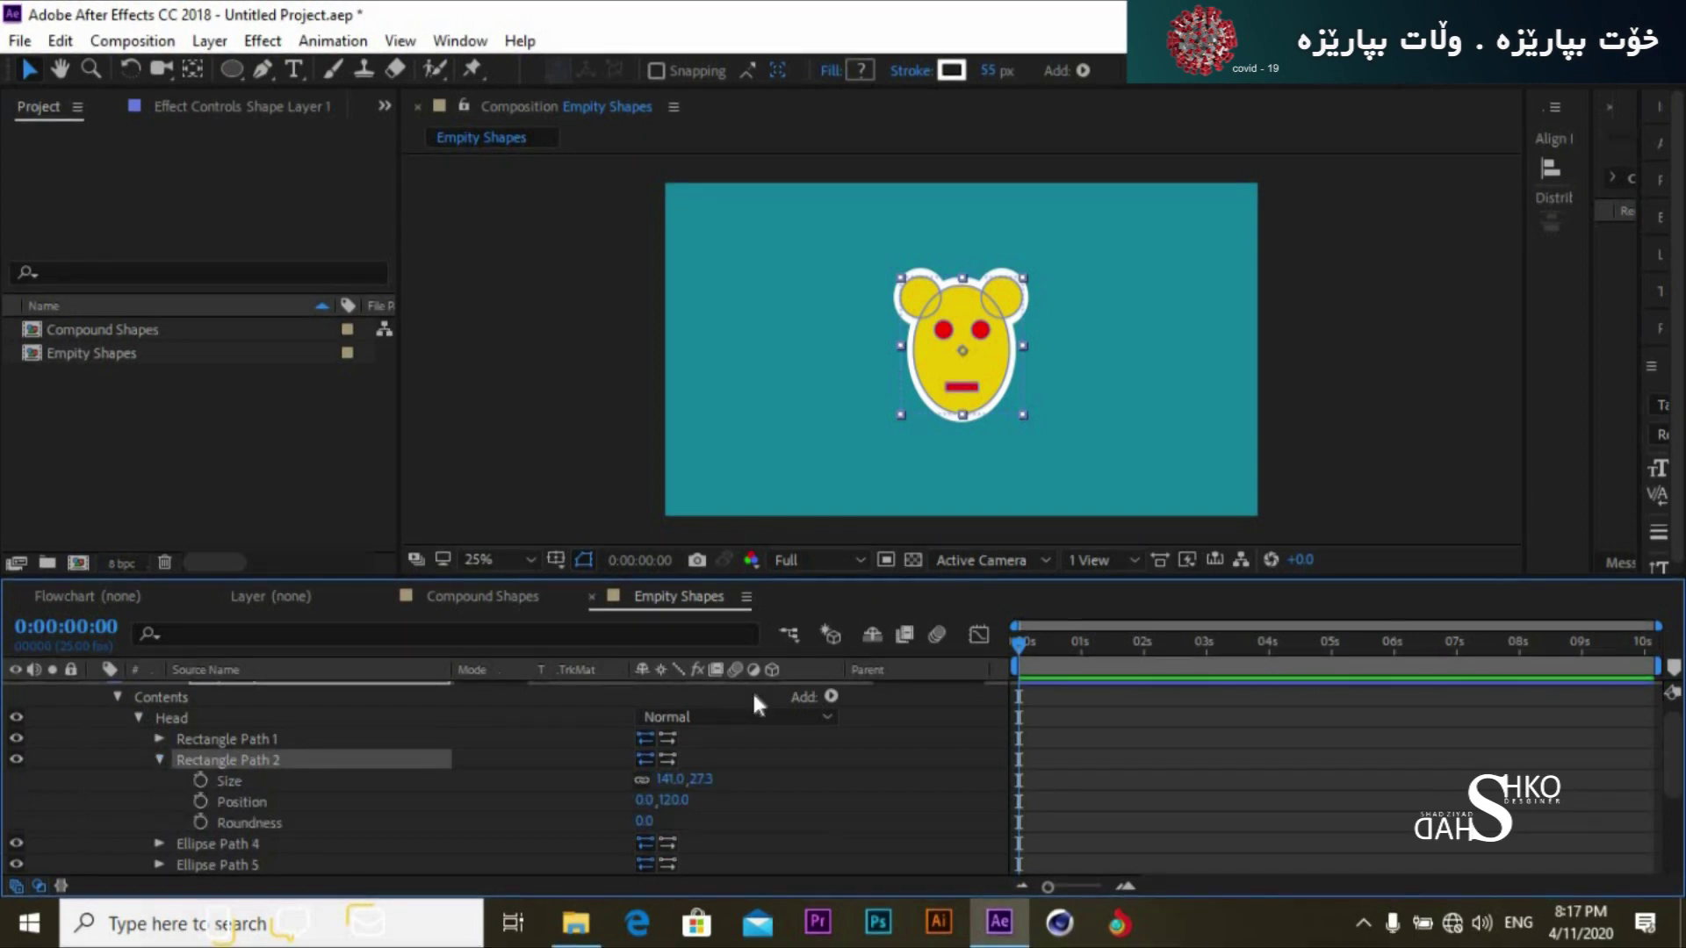
pyautogui.moveTo(675, 800); pyautogui.dragTo(554, 799)
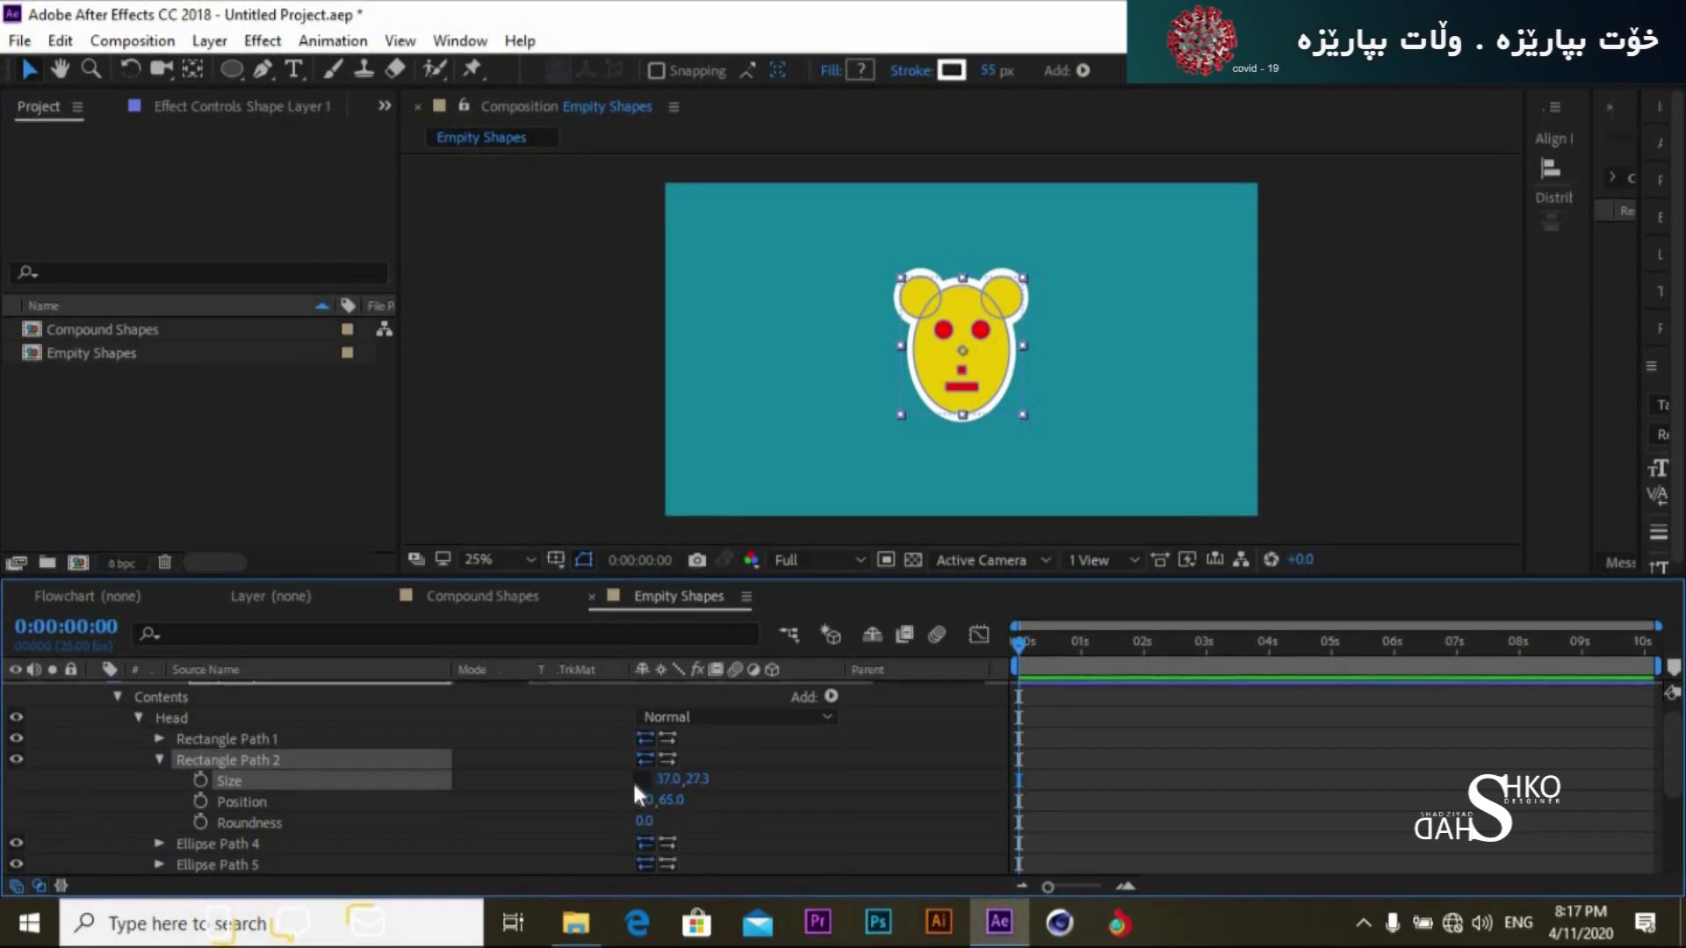
pyautogui.moveTo(658, 799); pyautogui.dragTo(624, 803)
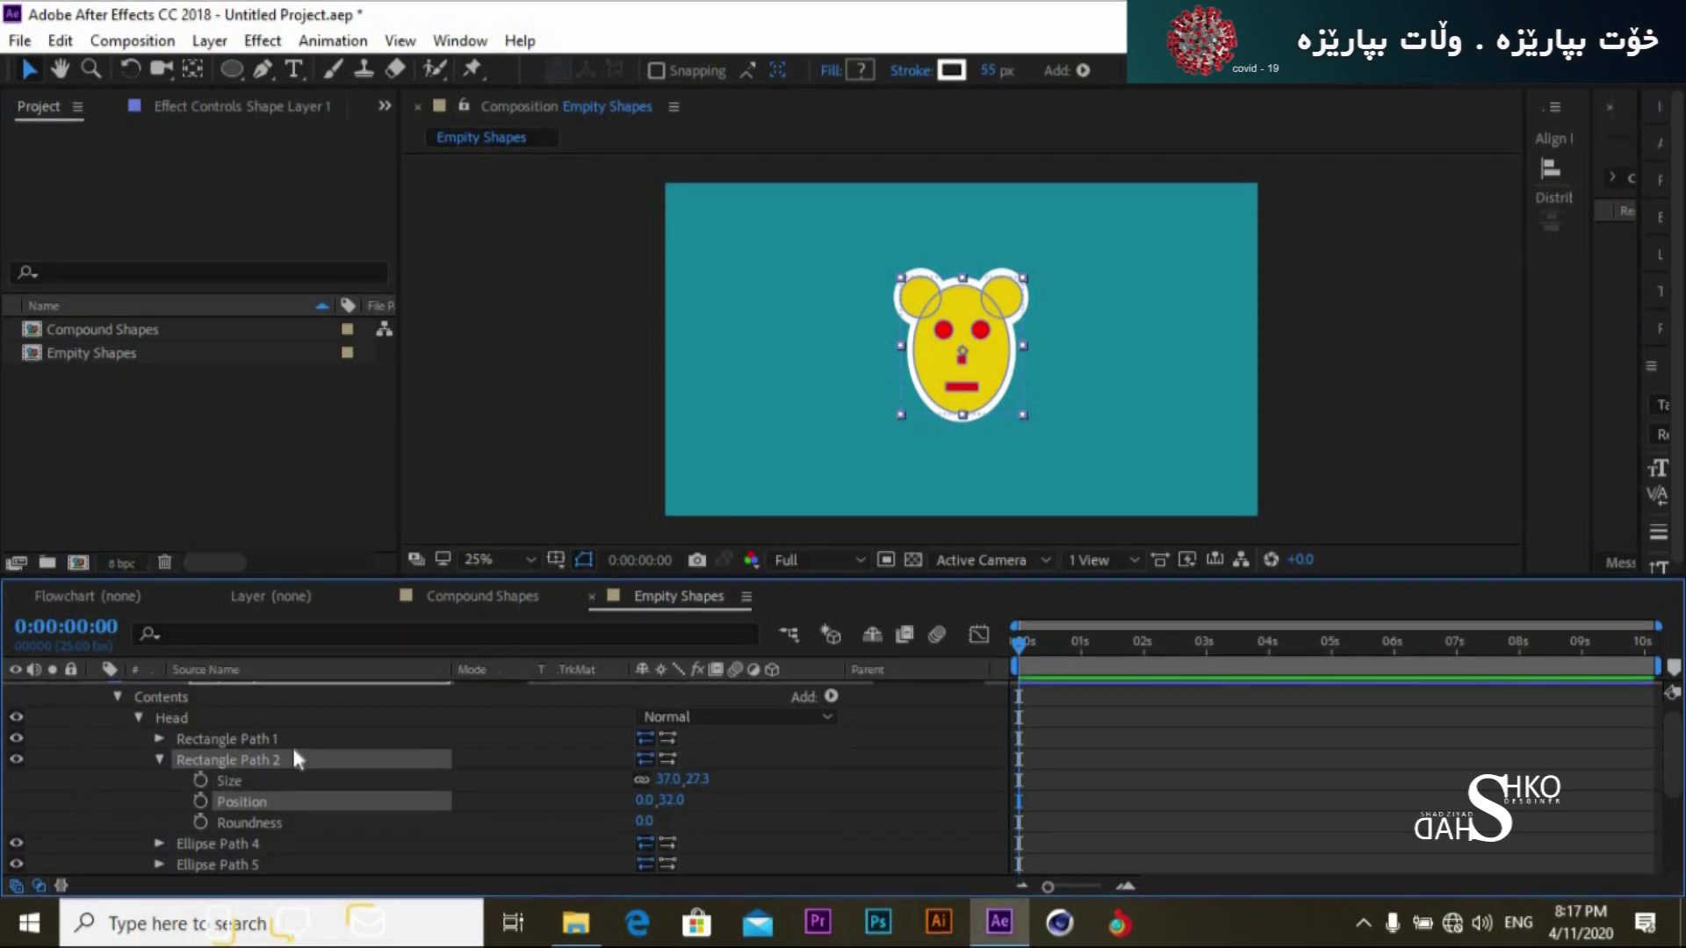
pyautogui.click(158, 759)
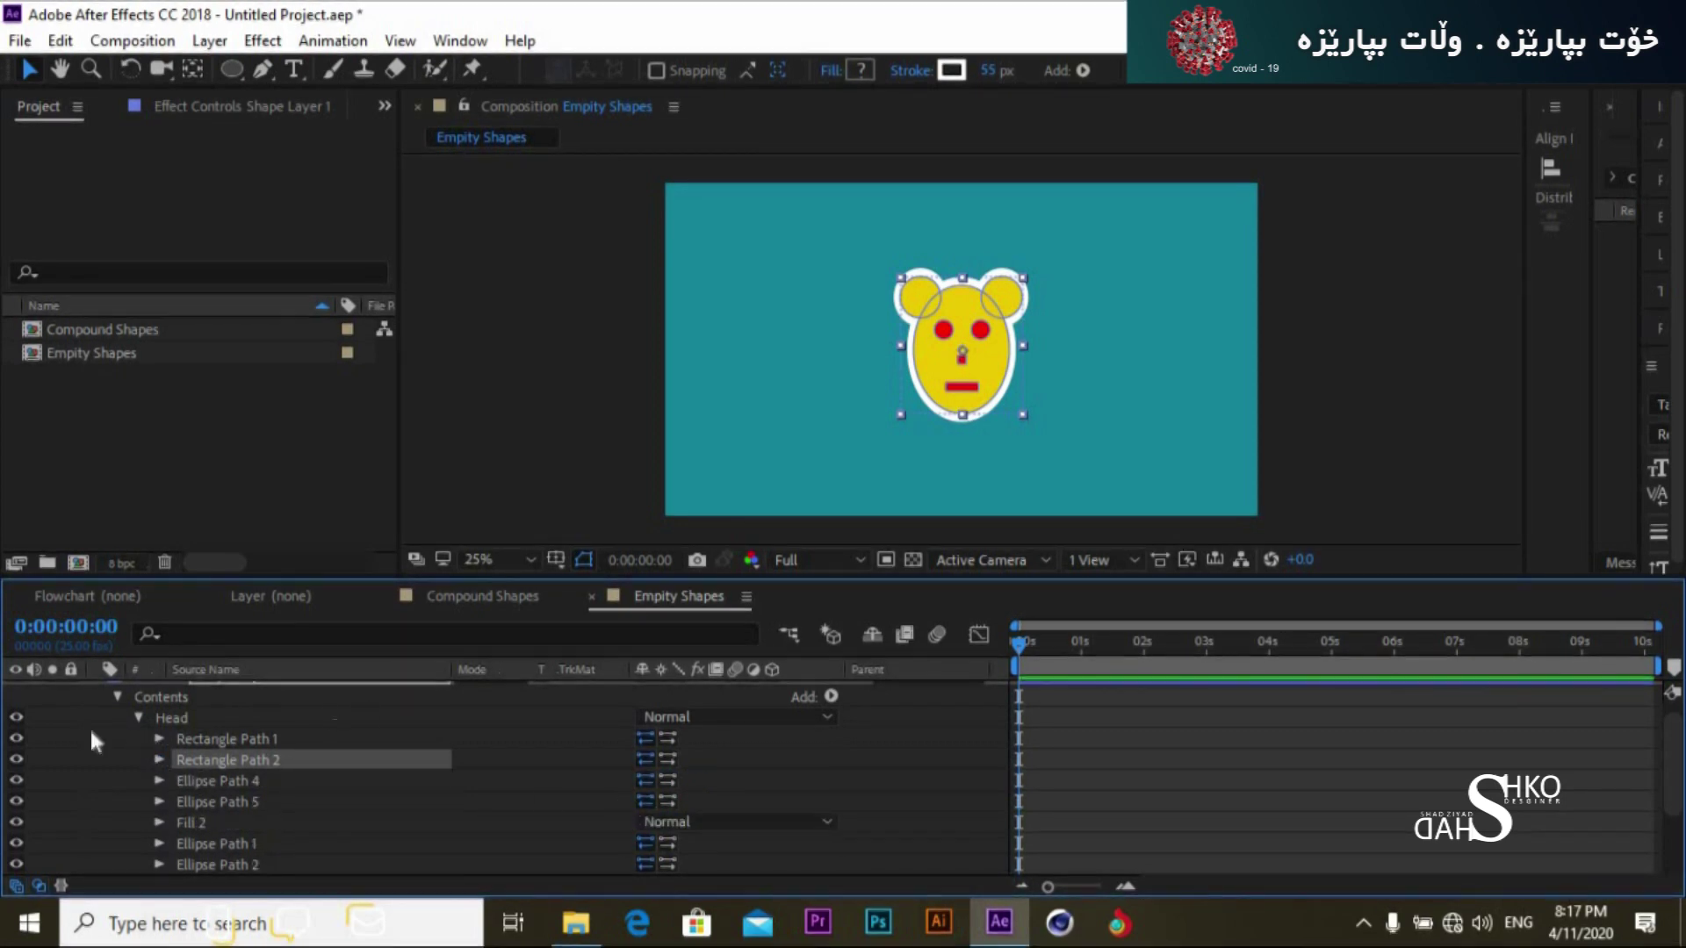
pyautogui.click(1324, 386)
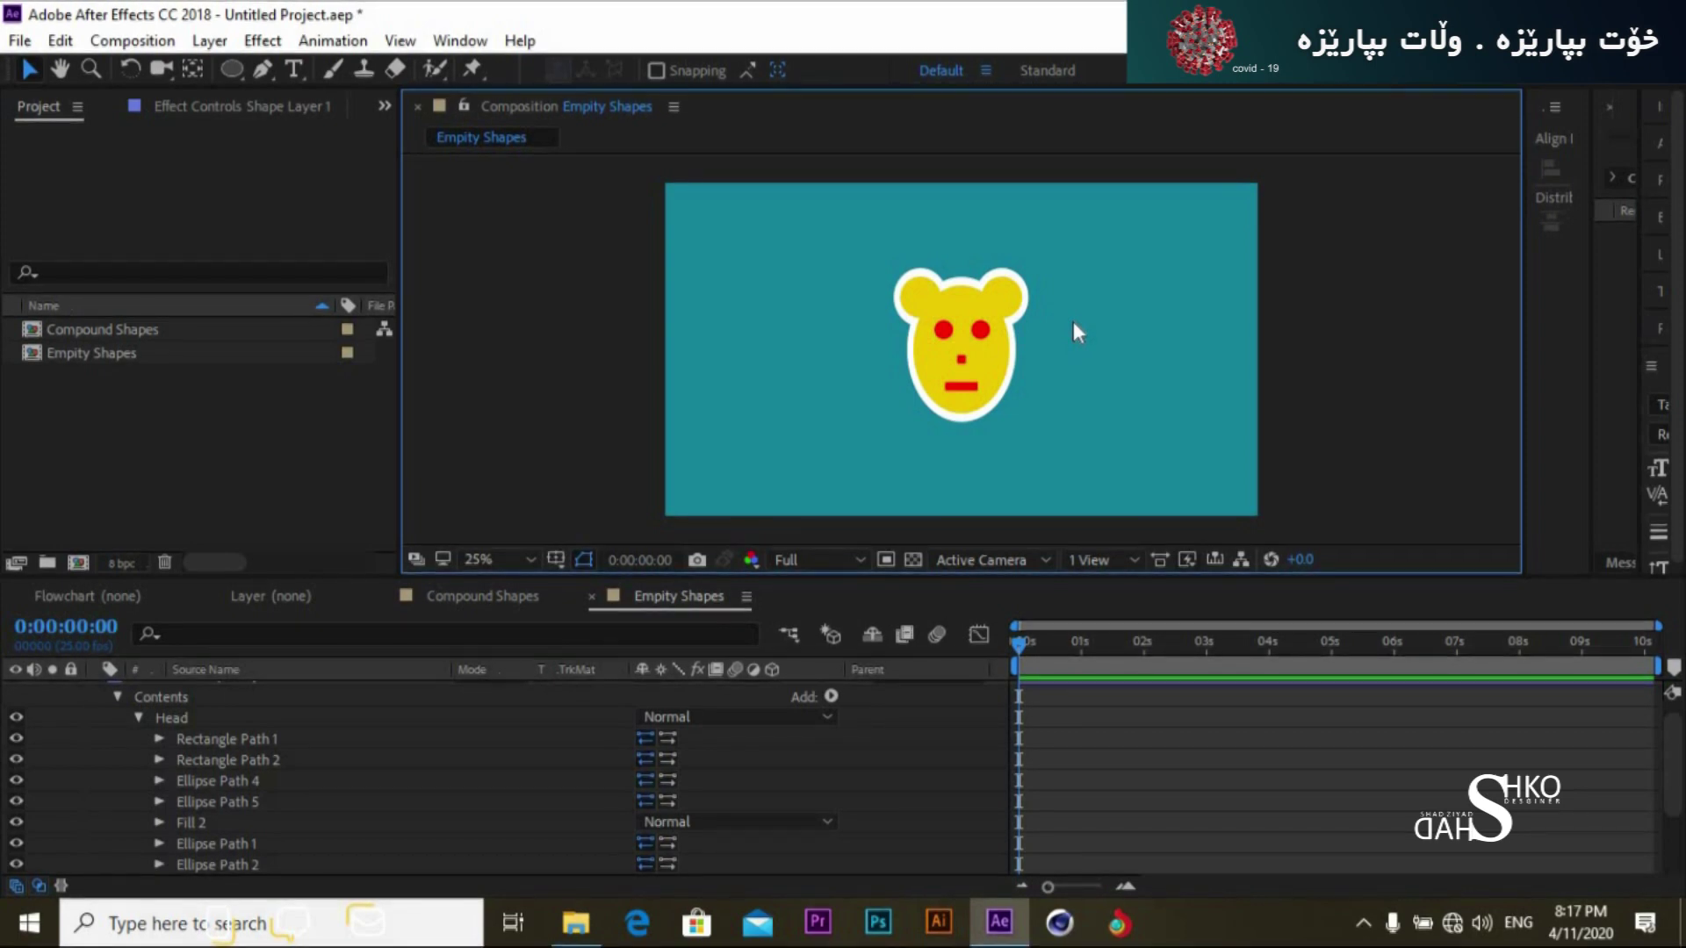
# Step: Add an empty group to the shape layer's contents alongside the collapsed Head group
pyautogui.click(138, 717)
pyautogui.click(167, 718)
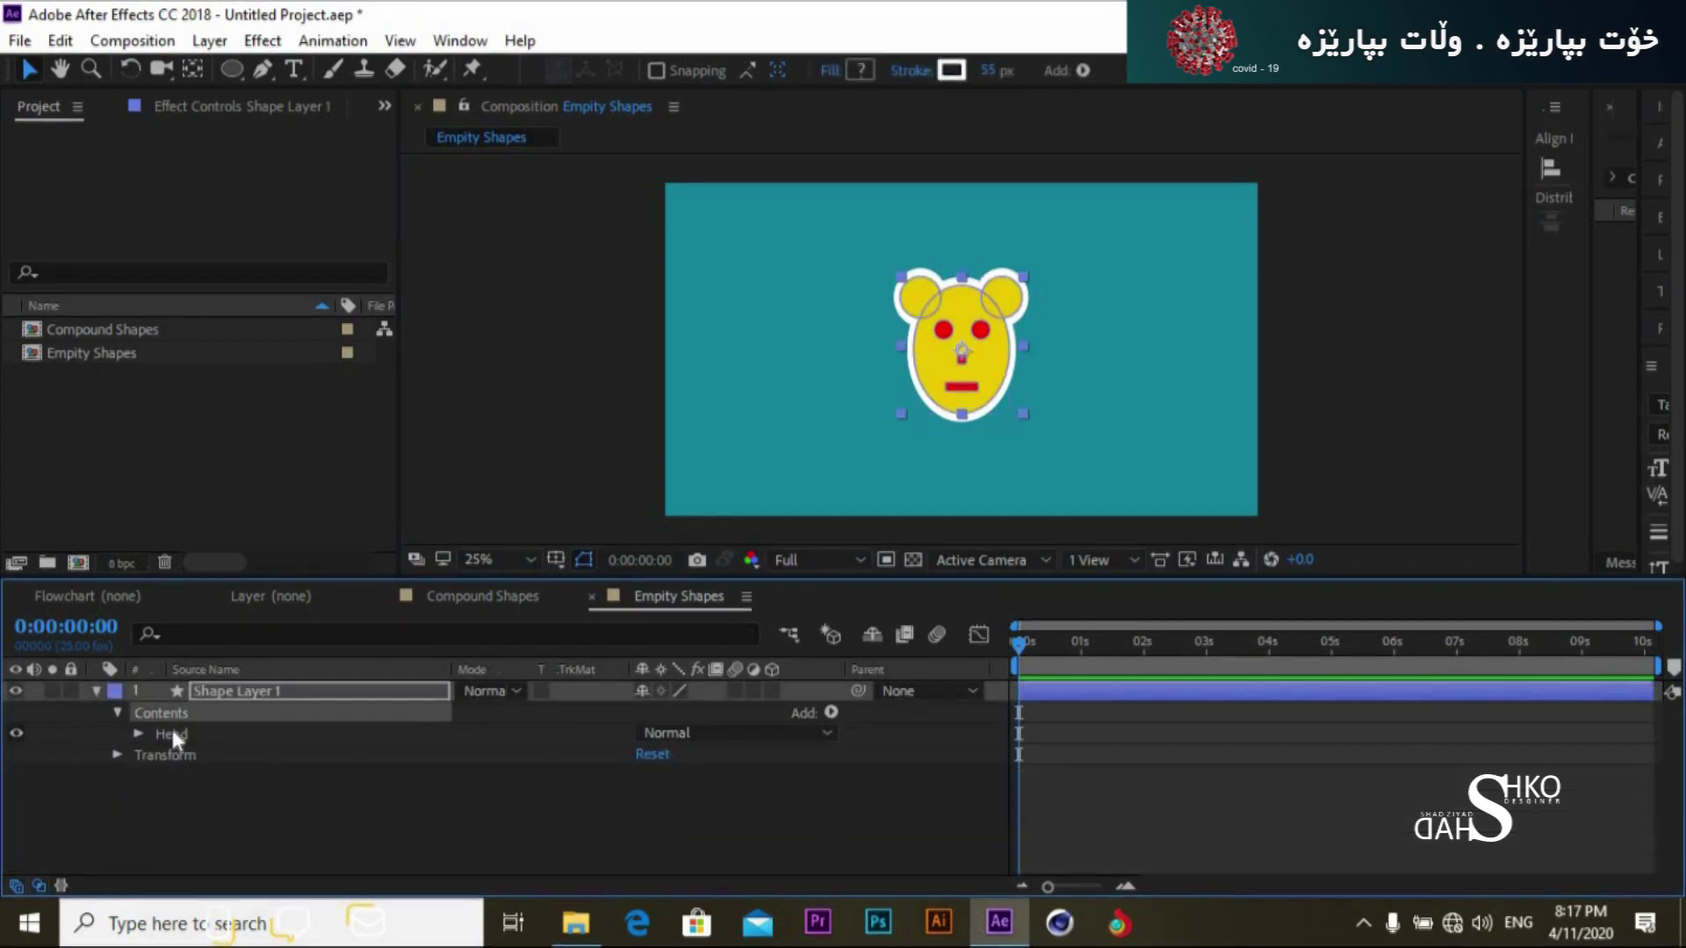
pyautogui.click(207, 783)
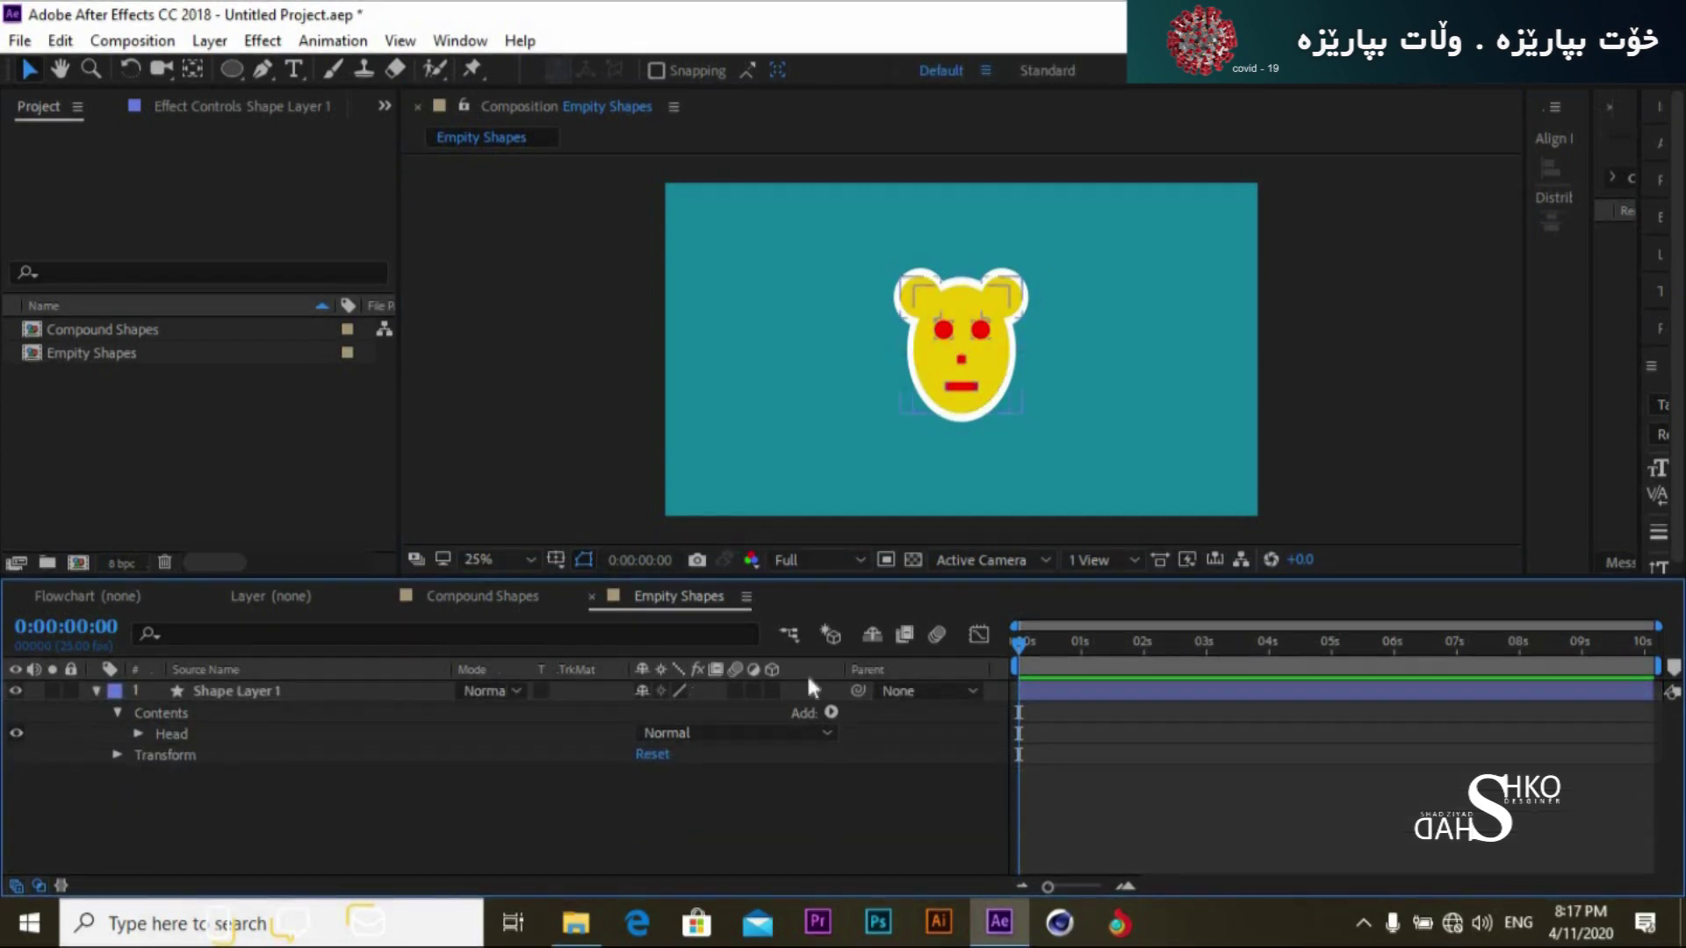
pyautogui.click(831, 712)
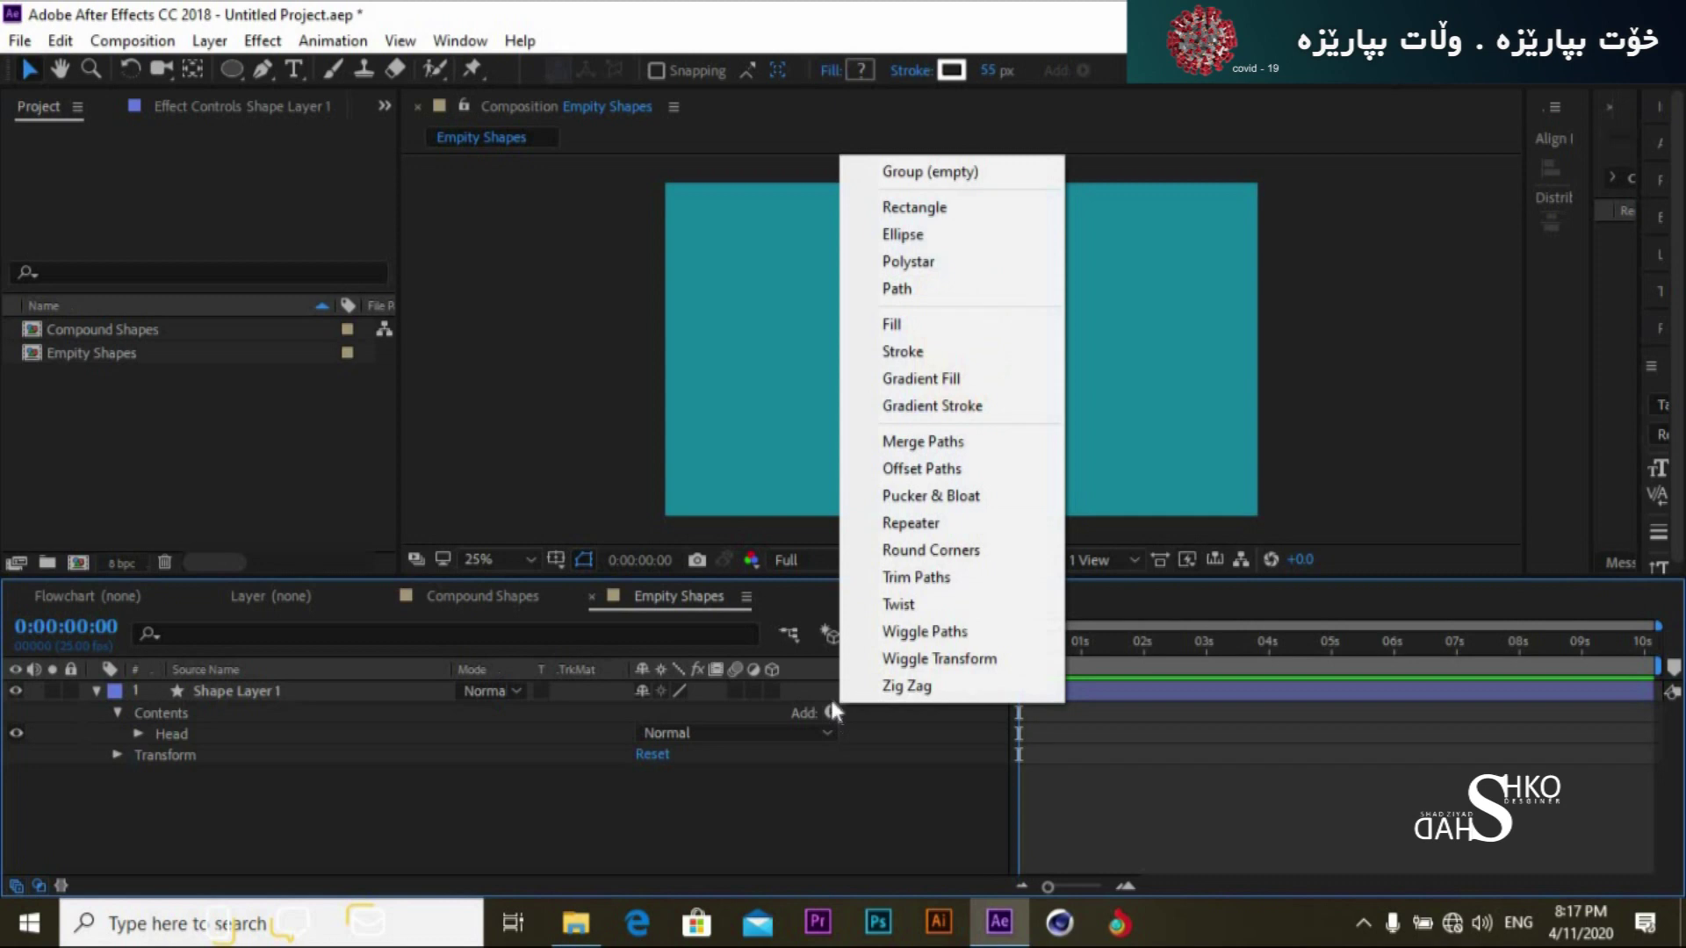
pyautogui.click(929, 171)
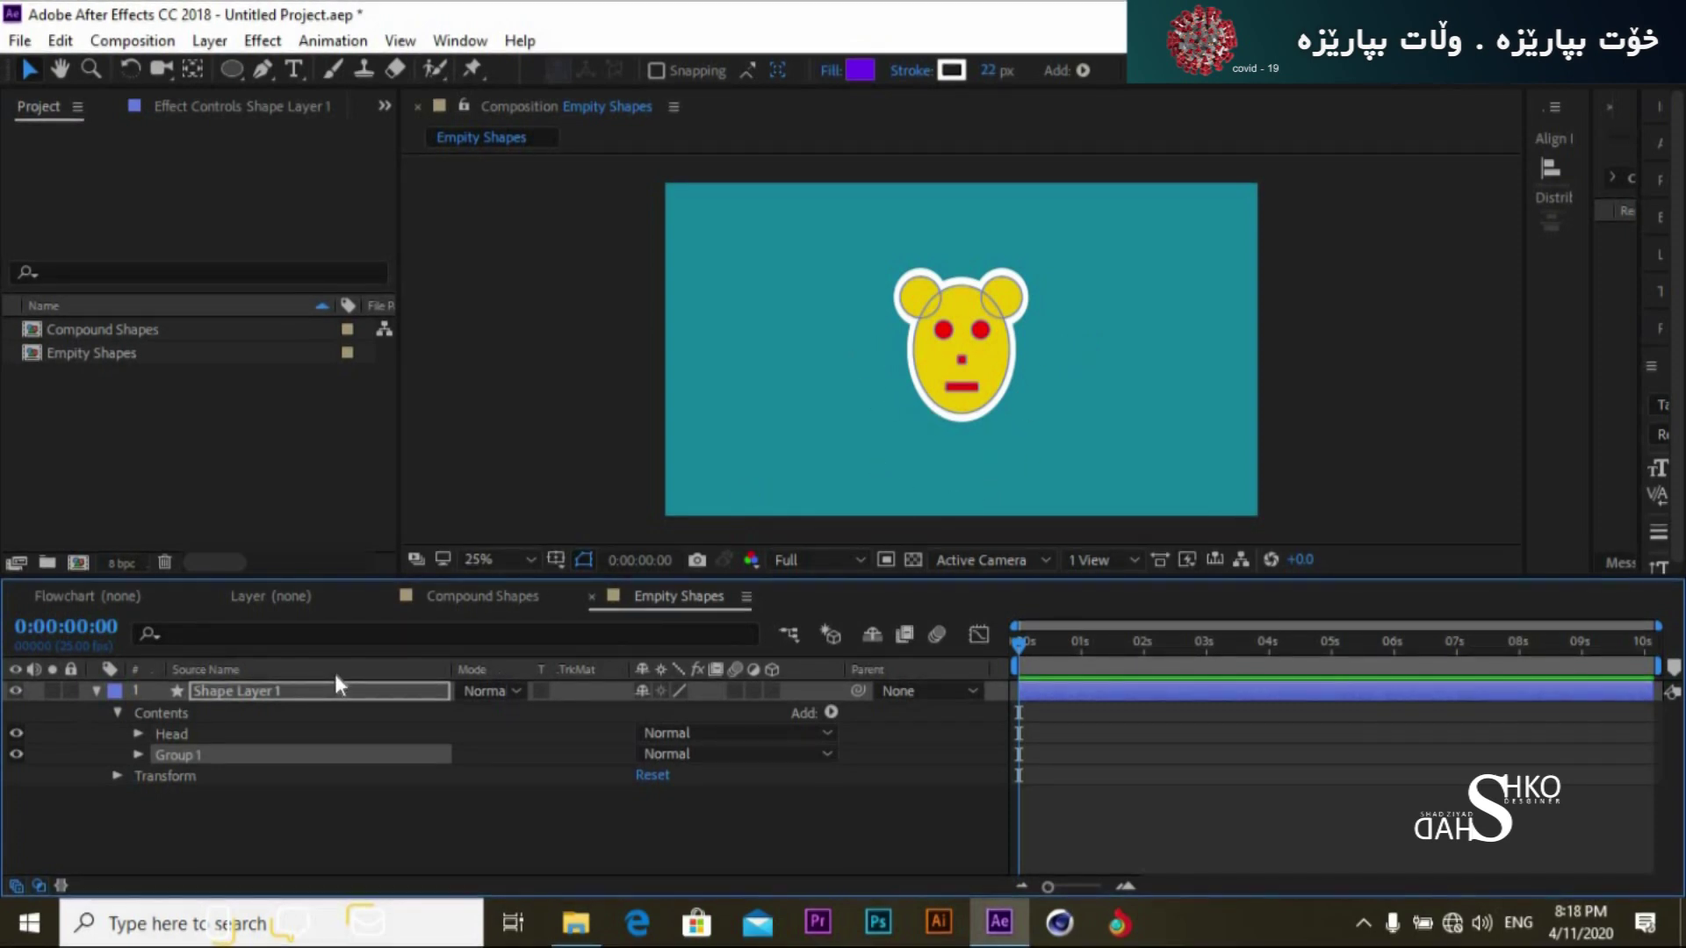
pyautogui.click(139, 753)
pyautogui.click(139, 754)
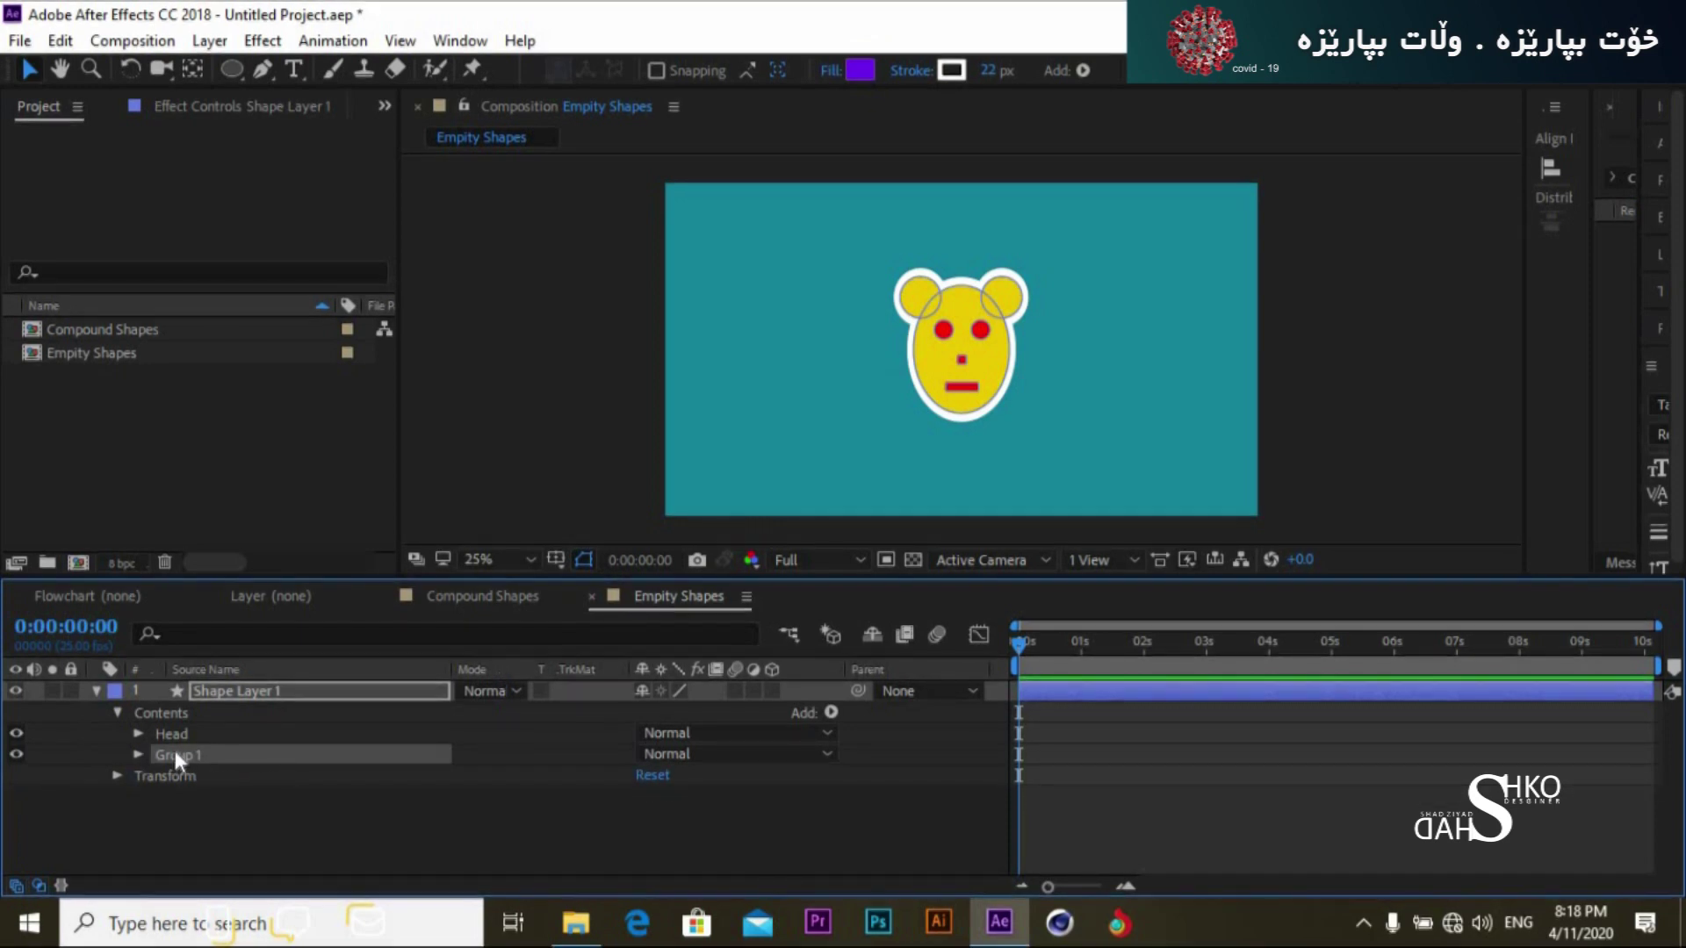
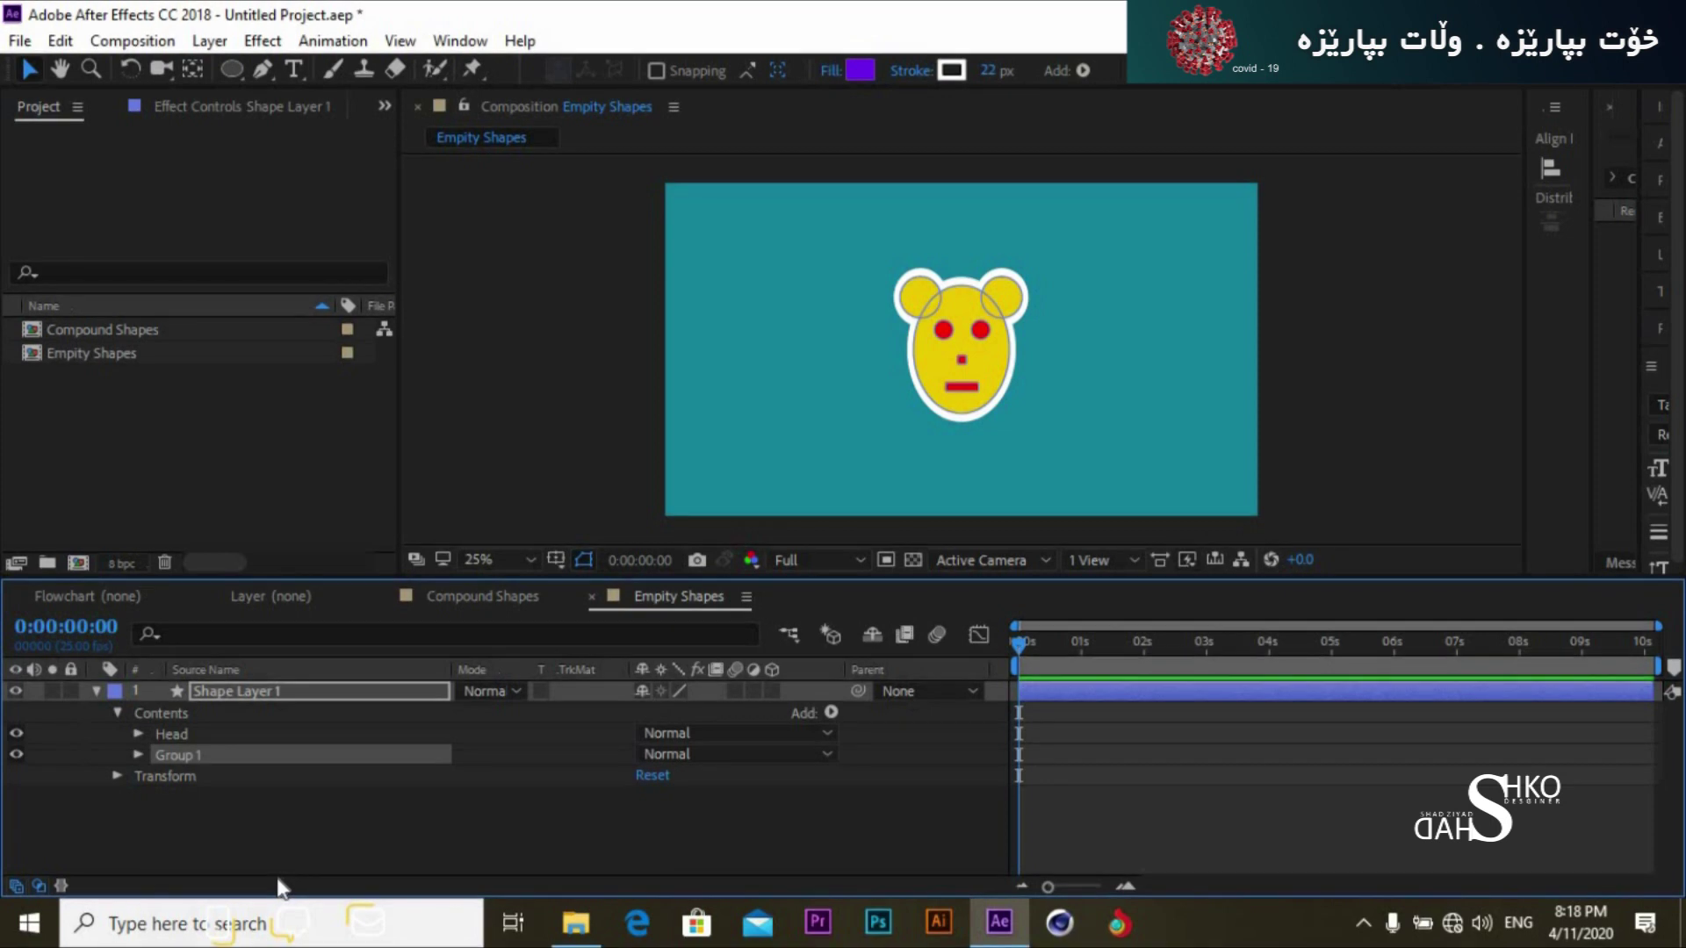
# Step: Move the Head group's anchor point down to the chin, at 0, 212
pyautogui.click(197, 738)
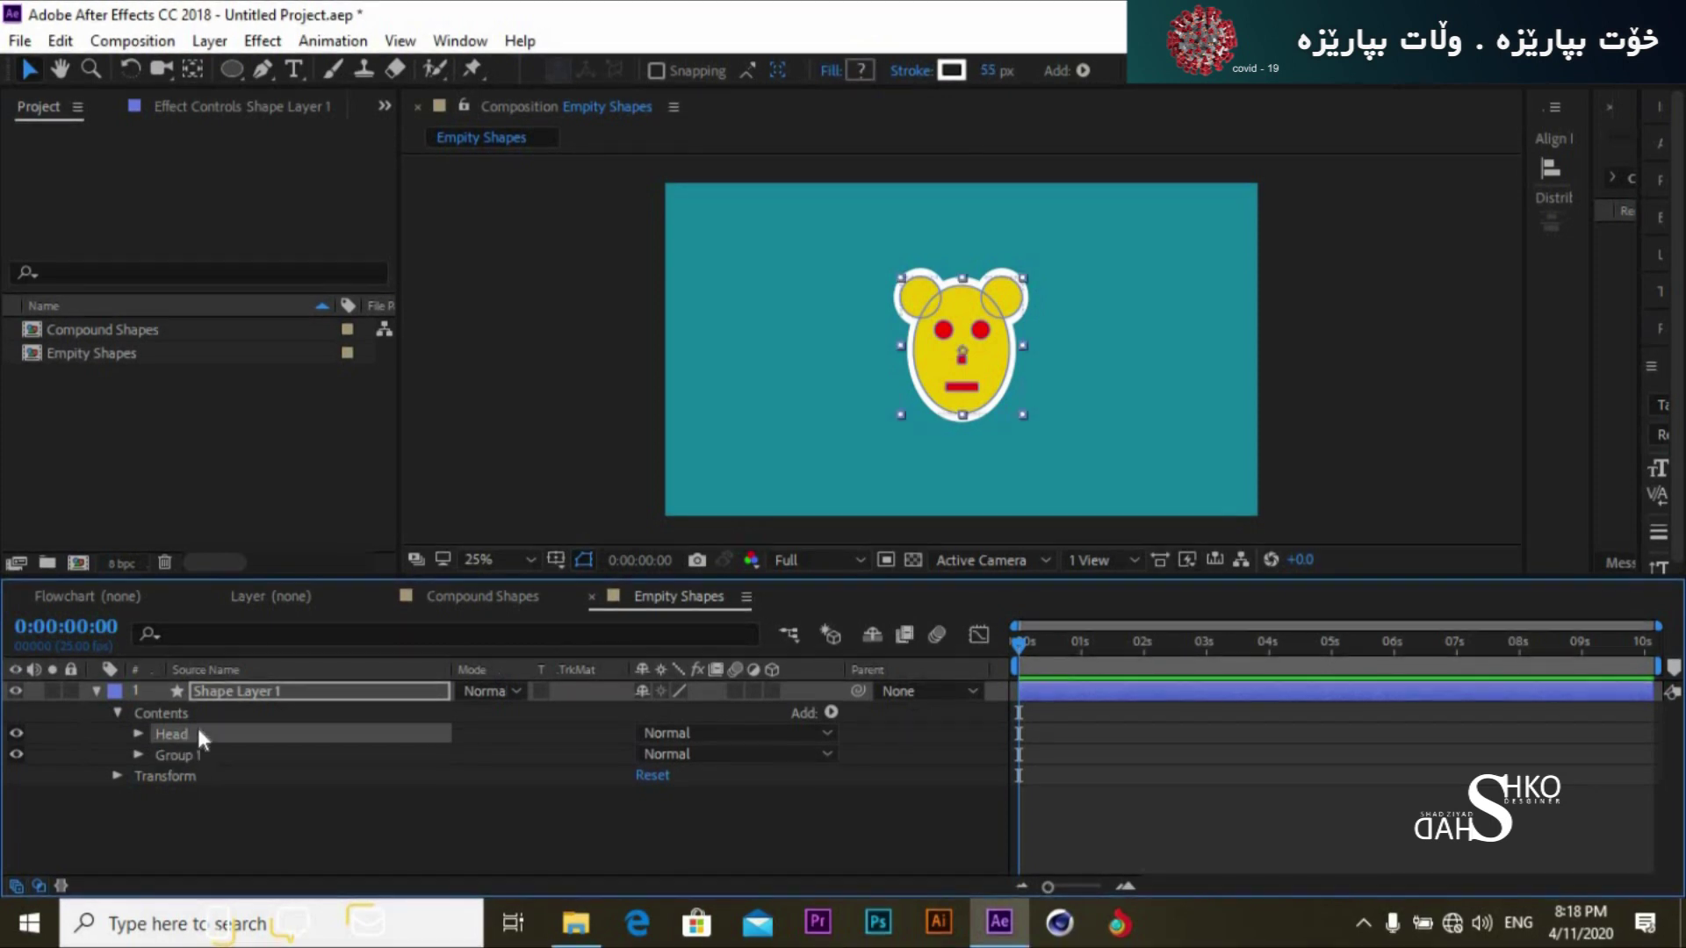
pyautogui.click(136, 734)
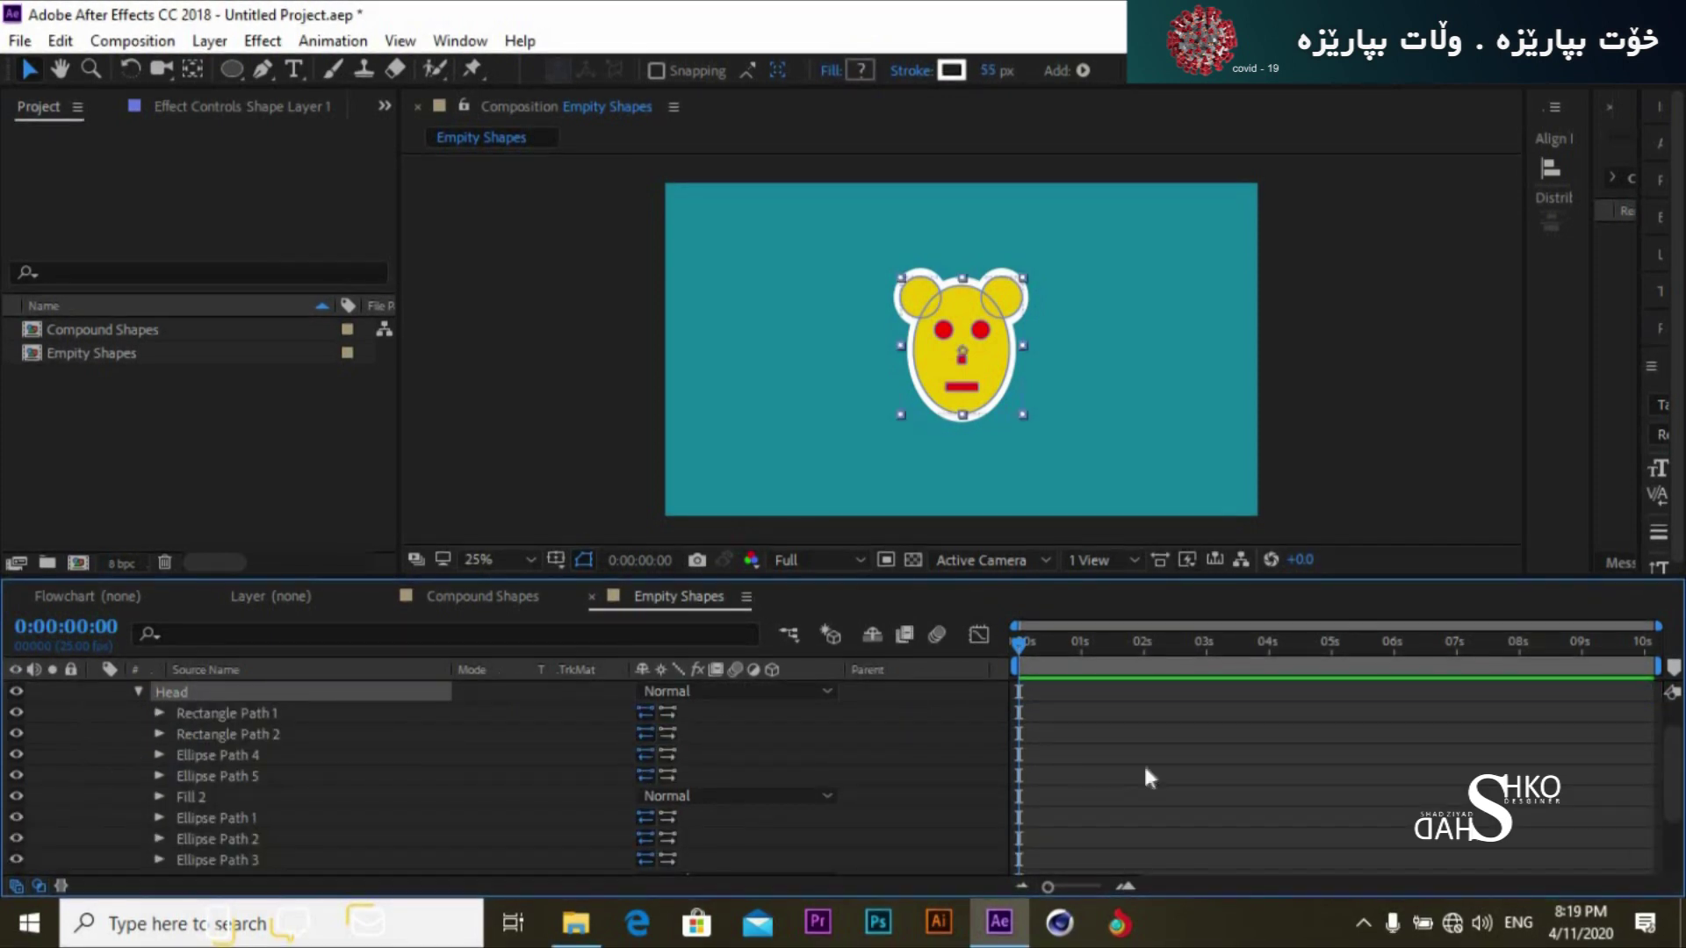
pyautogui.scroll(-3, 1669, 812)
pyautogui.scroll(2, 1671, 817)
pyautogui.scroll(-3, 1673, 780)
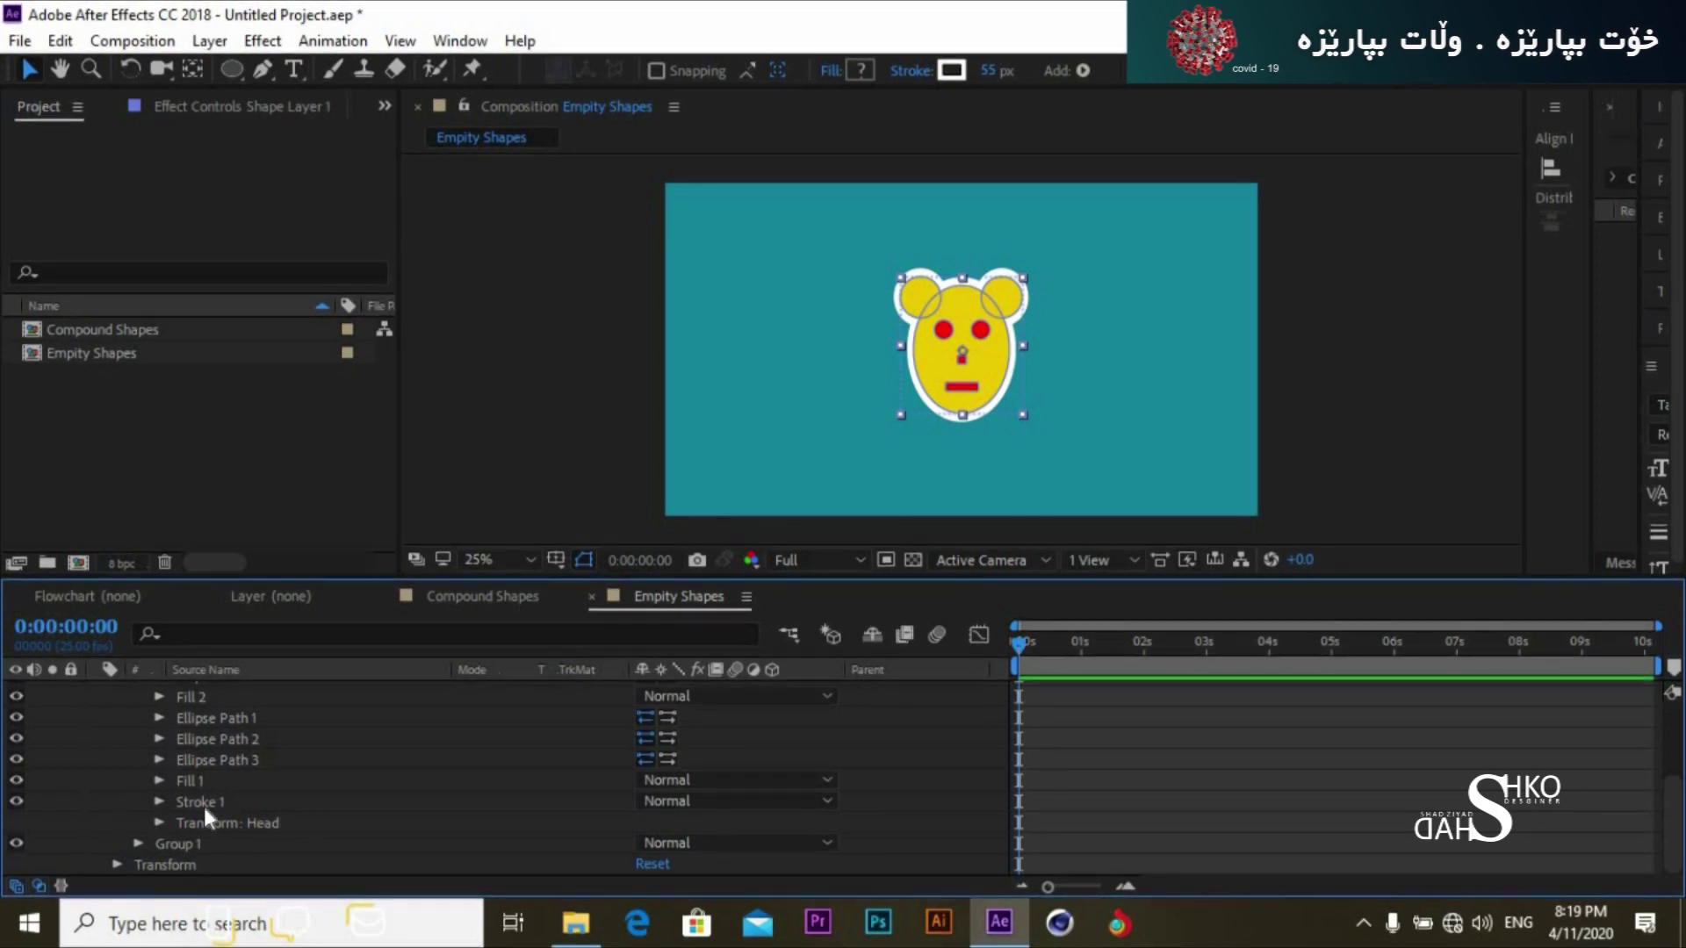
pyautogui.click(160, 822)
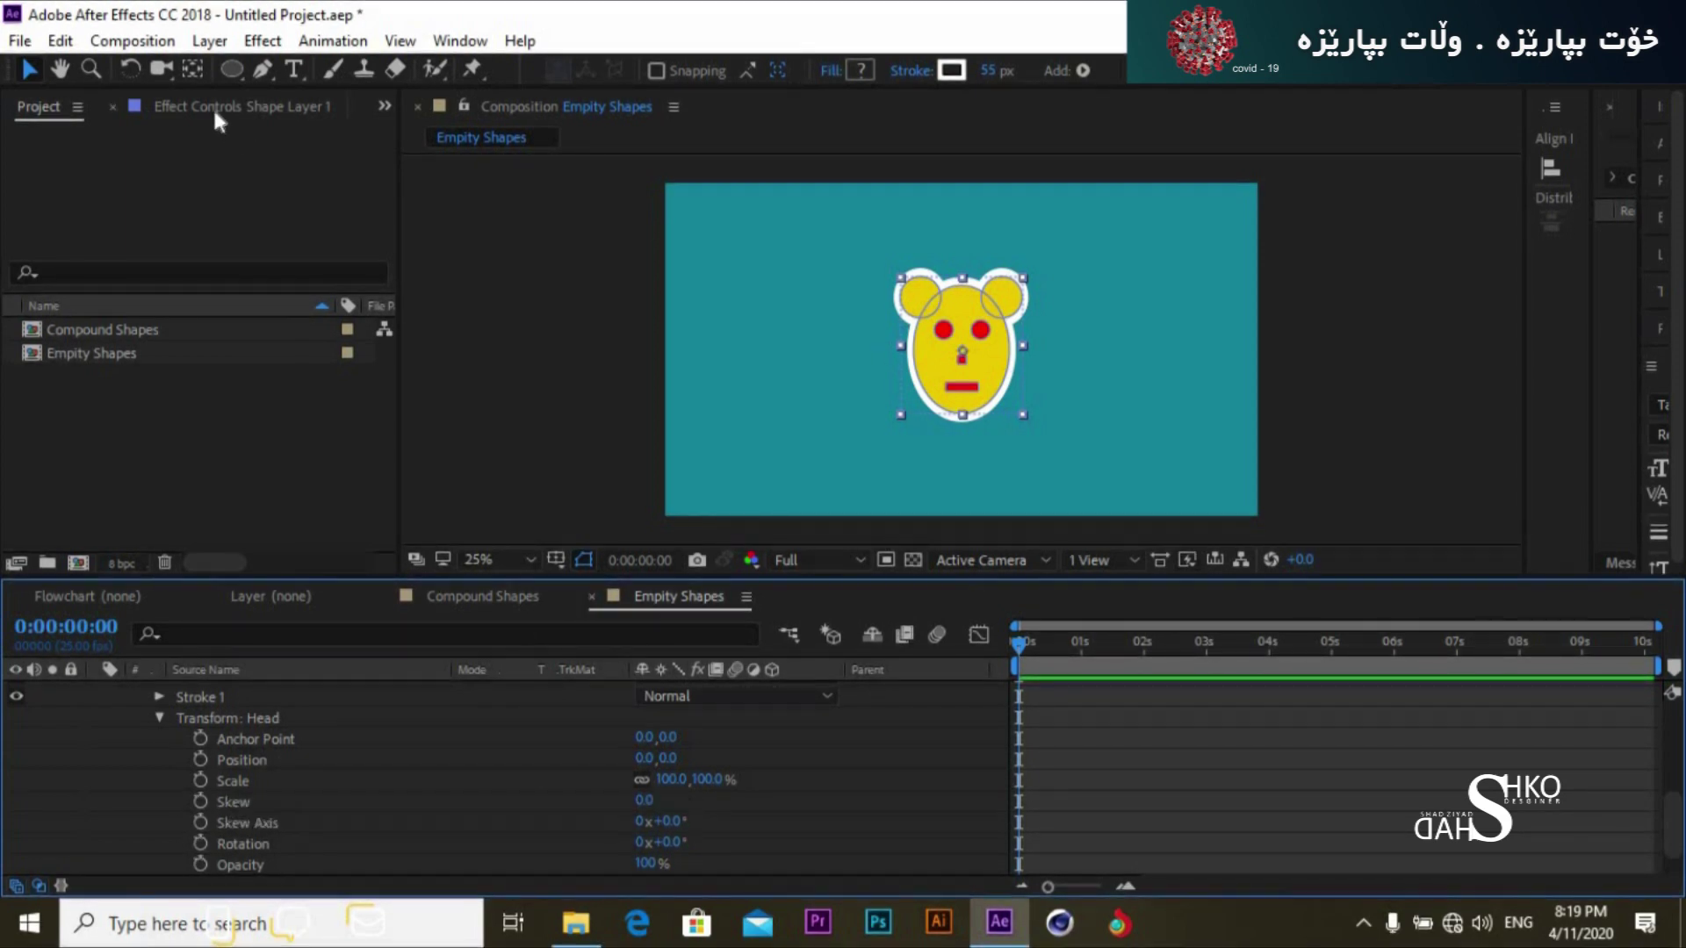
pyautogui.click(195, 70)
pyautogui.moveTo(974, 330); pyautogui.dragTo(961, 410)
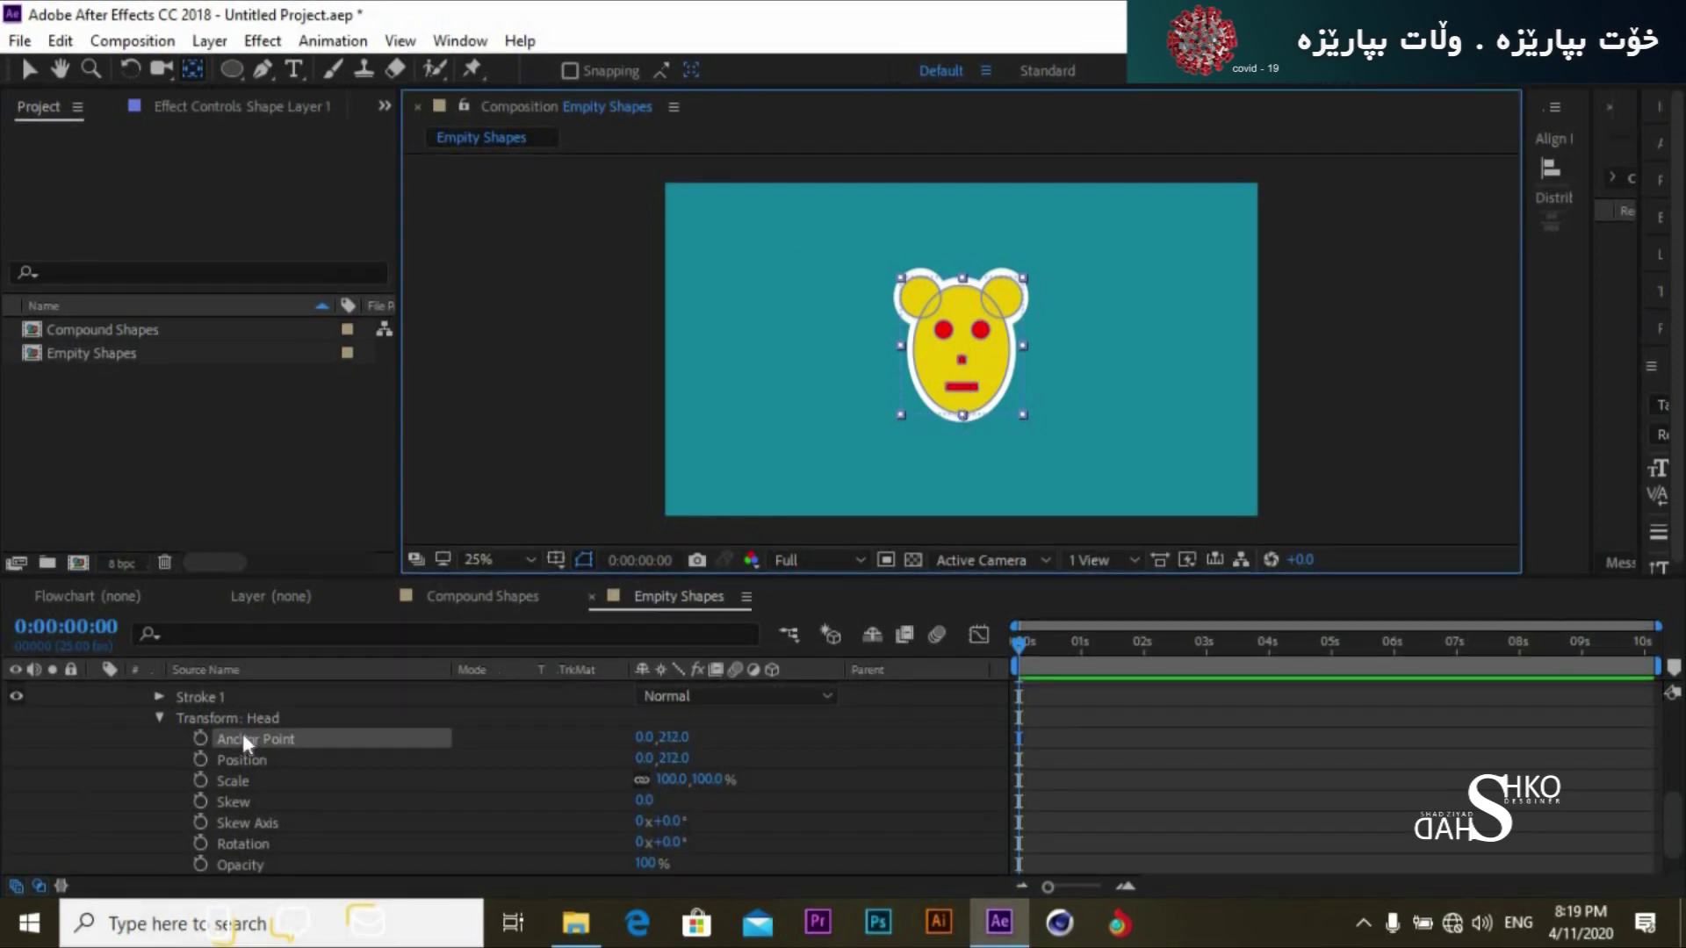
# Step: Keyframe the Head group's rotation at 0° at the start and 18° at 0:00:01:01
pyautogui.click(198, 842)
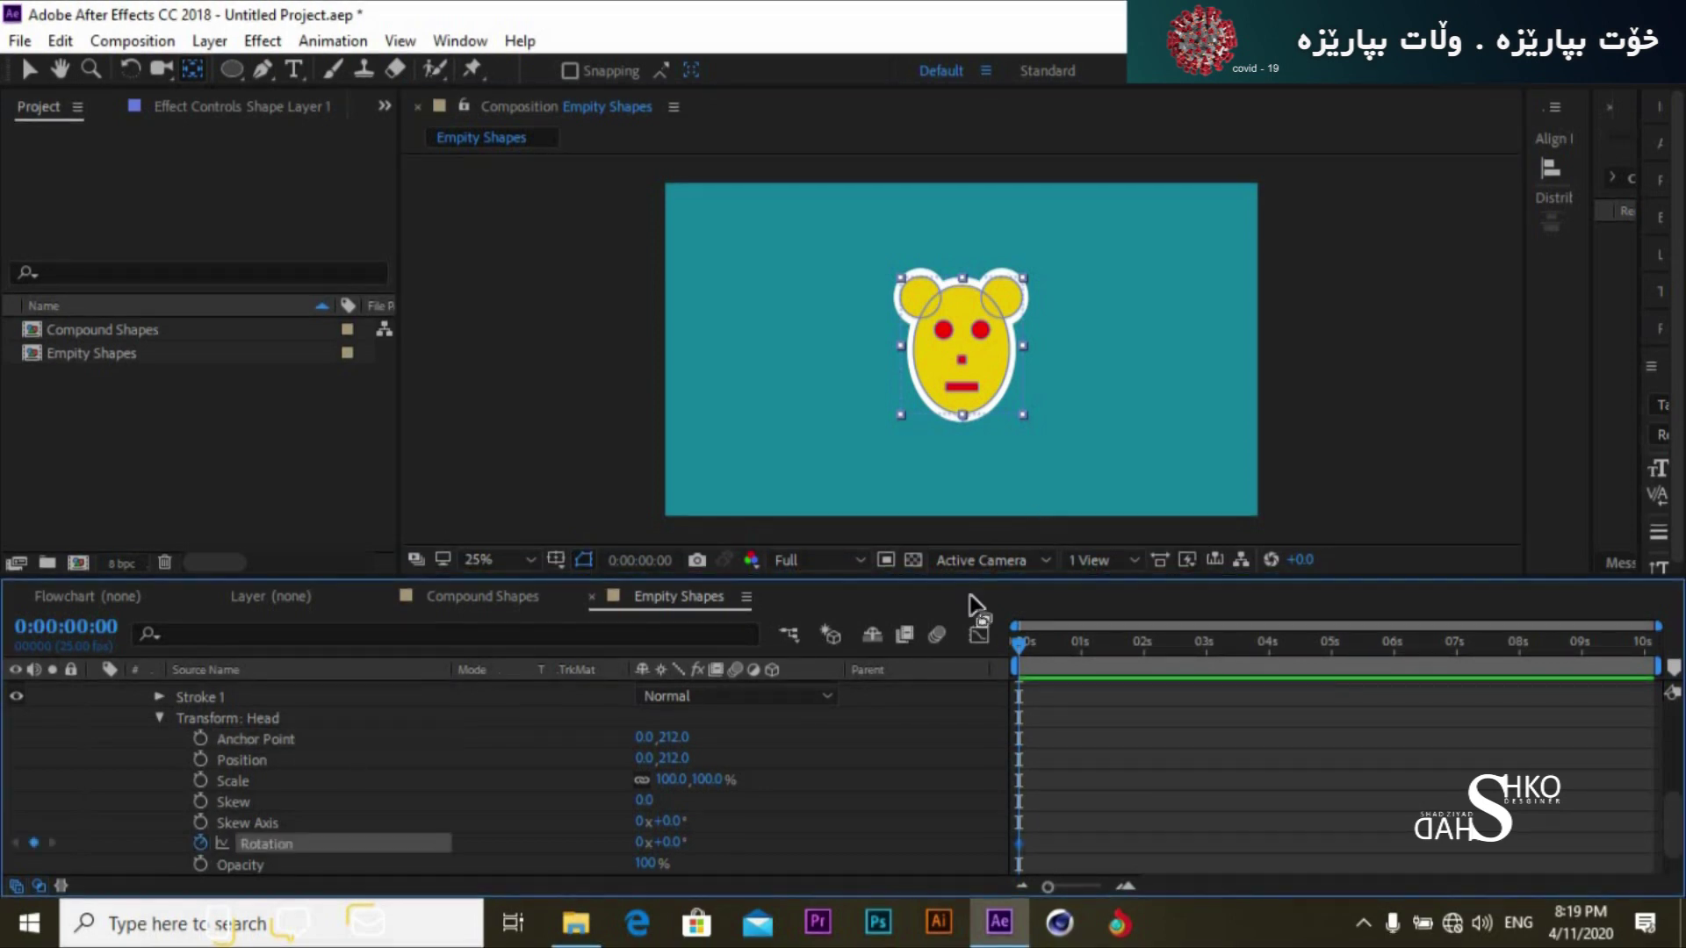
pyautogui.click(1083, 651)
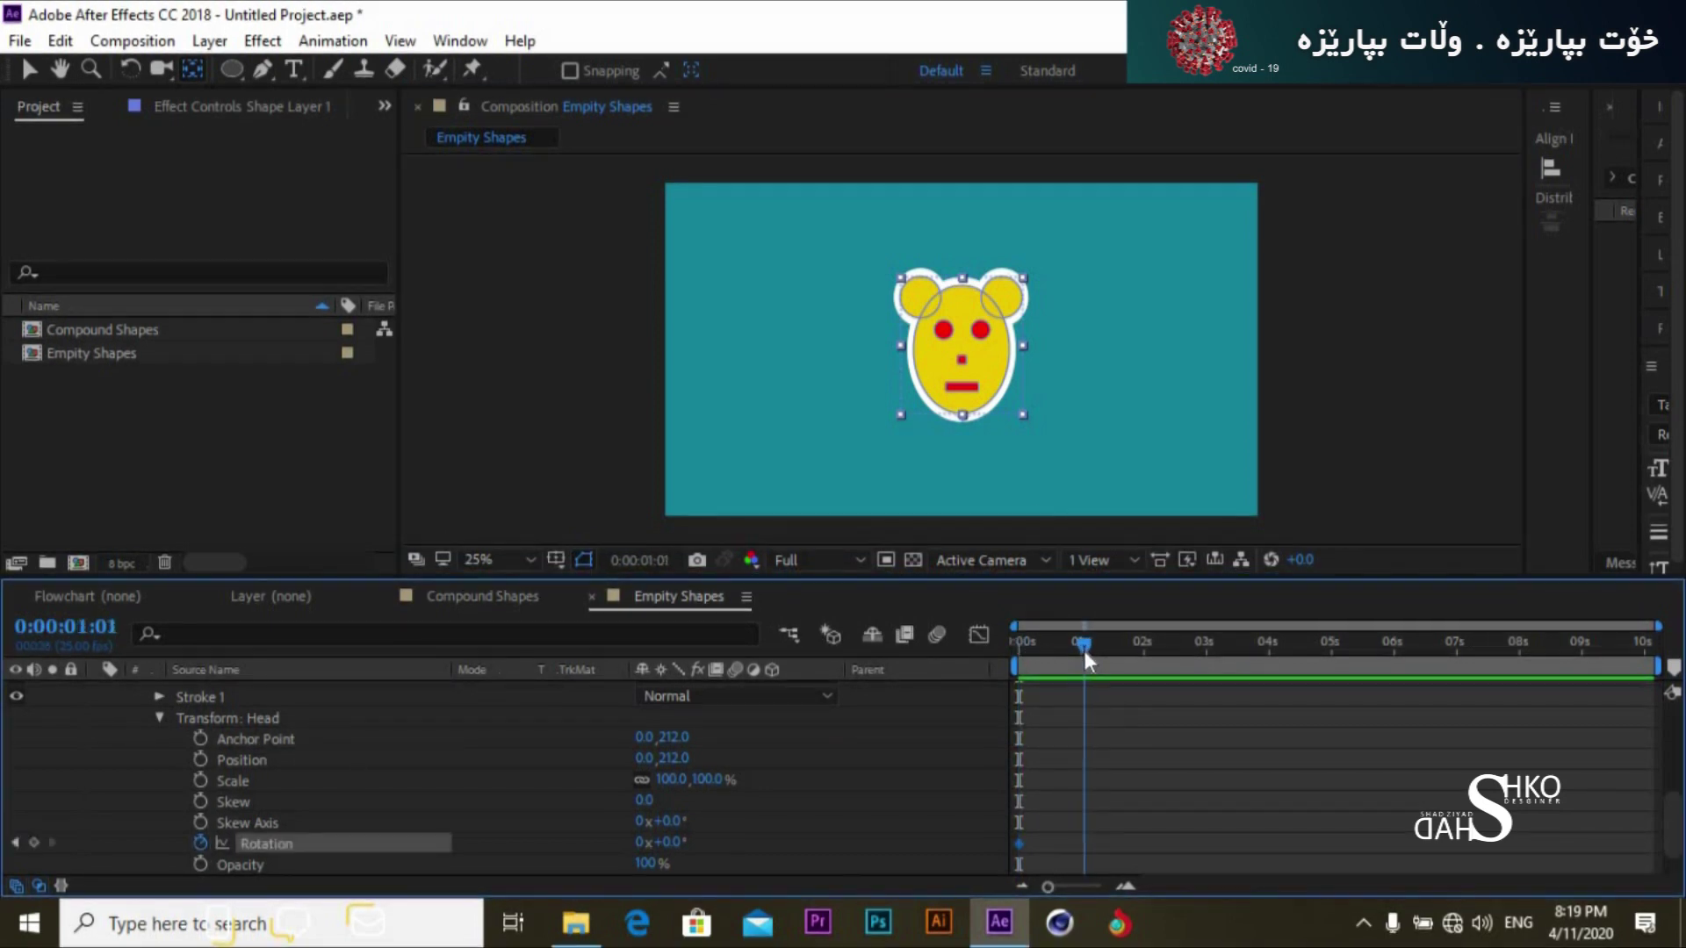
pyautogui.moveTo(654, 842); pyautogui.dragTo(694, 842)
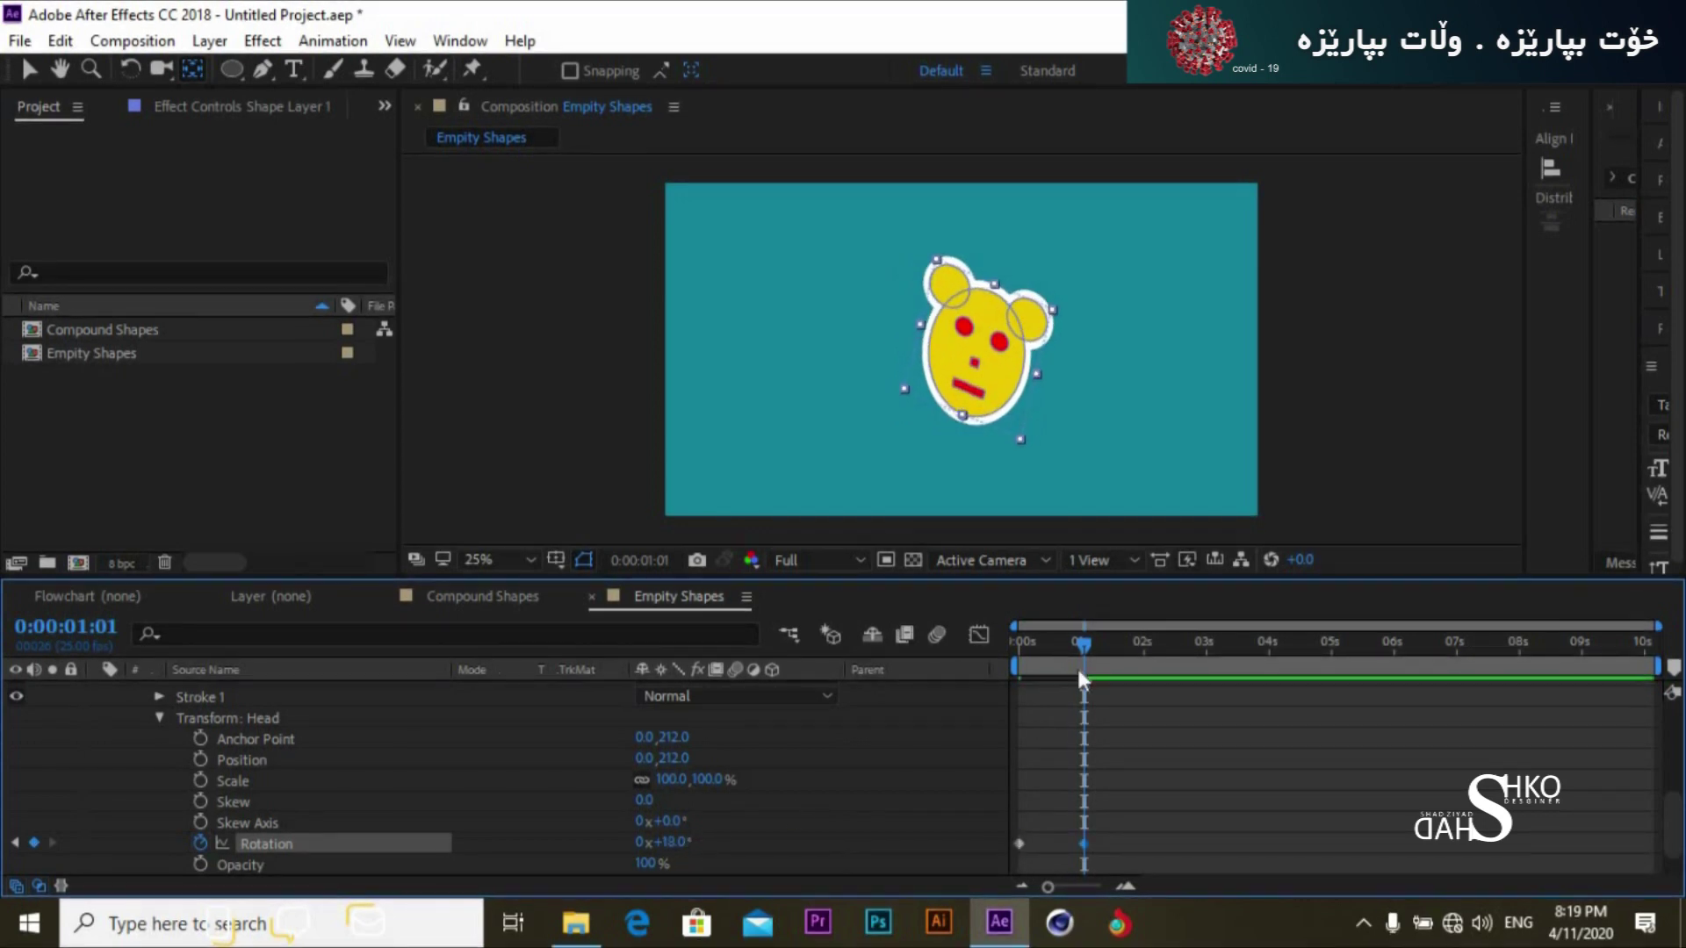
# Step: Copy the first rotation keyframe to 0:00:03:01 and set the Head's rotation to -19° at 0:00:05:00
pyautogui.moveTo(1080, 645); pyautogui.dragTo(1142, 650)
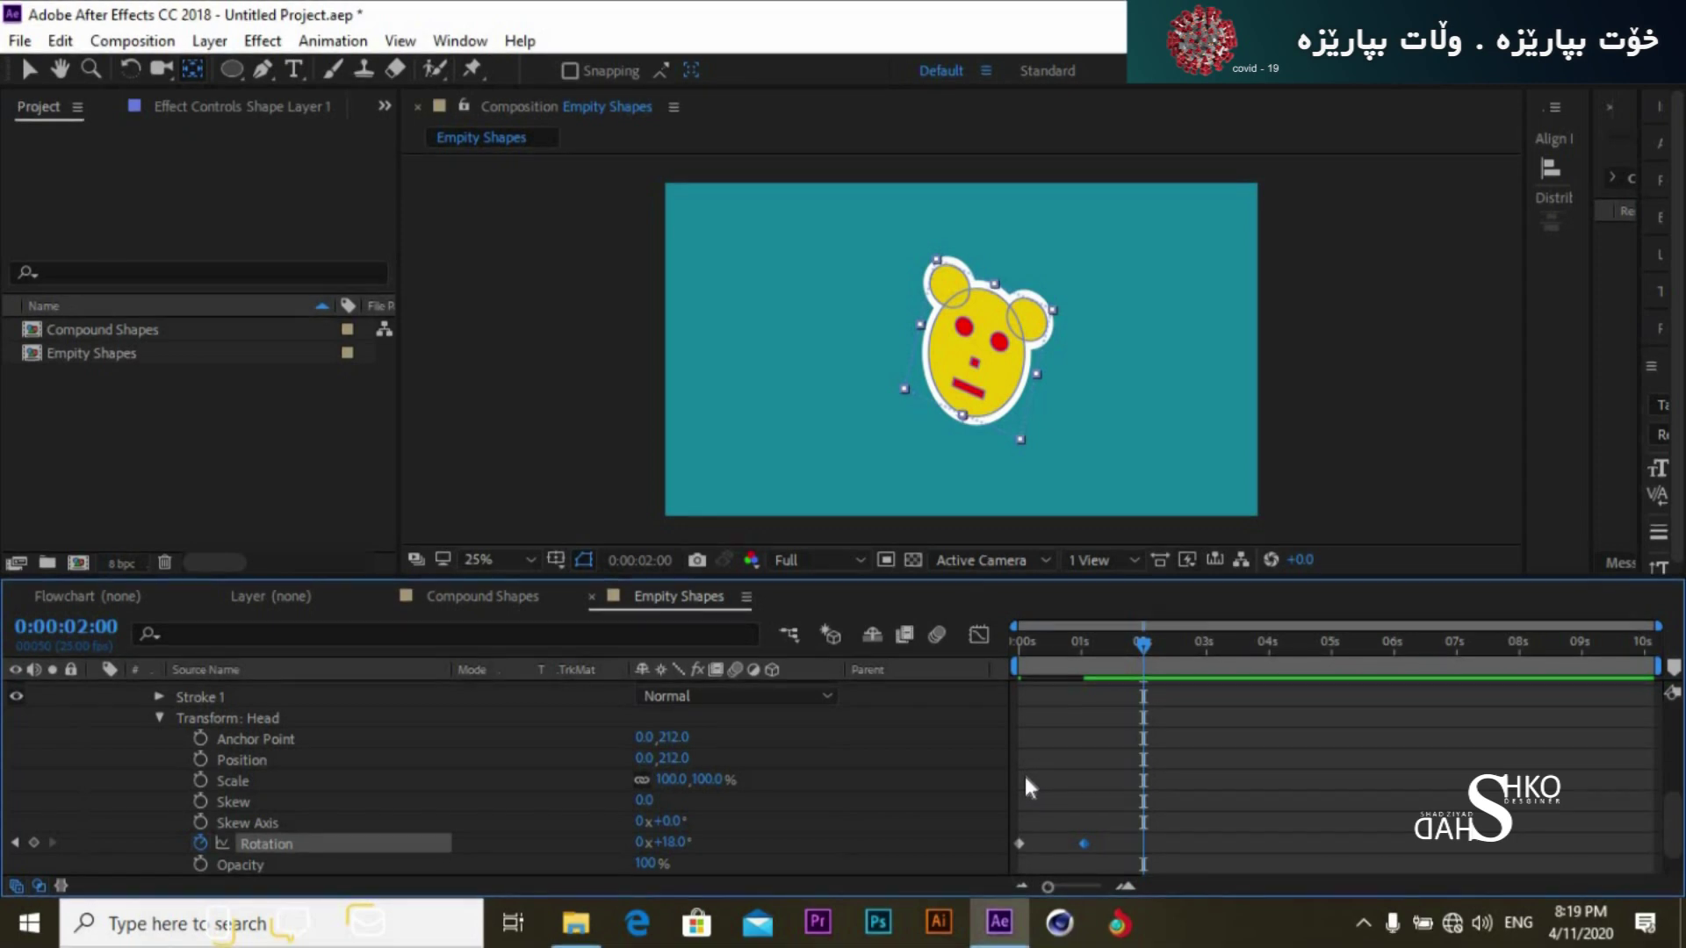
pyautogui.moveTo(1187, 646); pyautogui.dragTo(1208, 655)
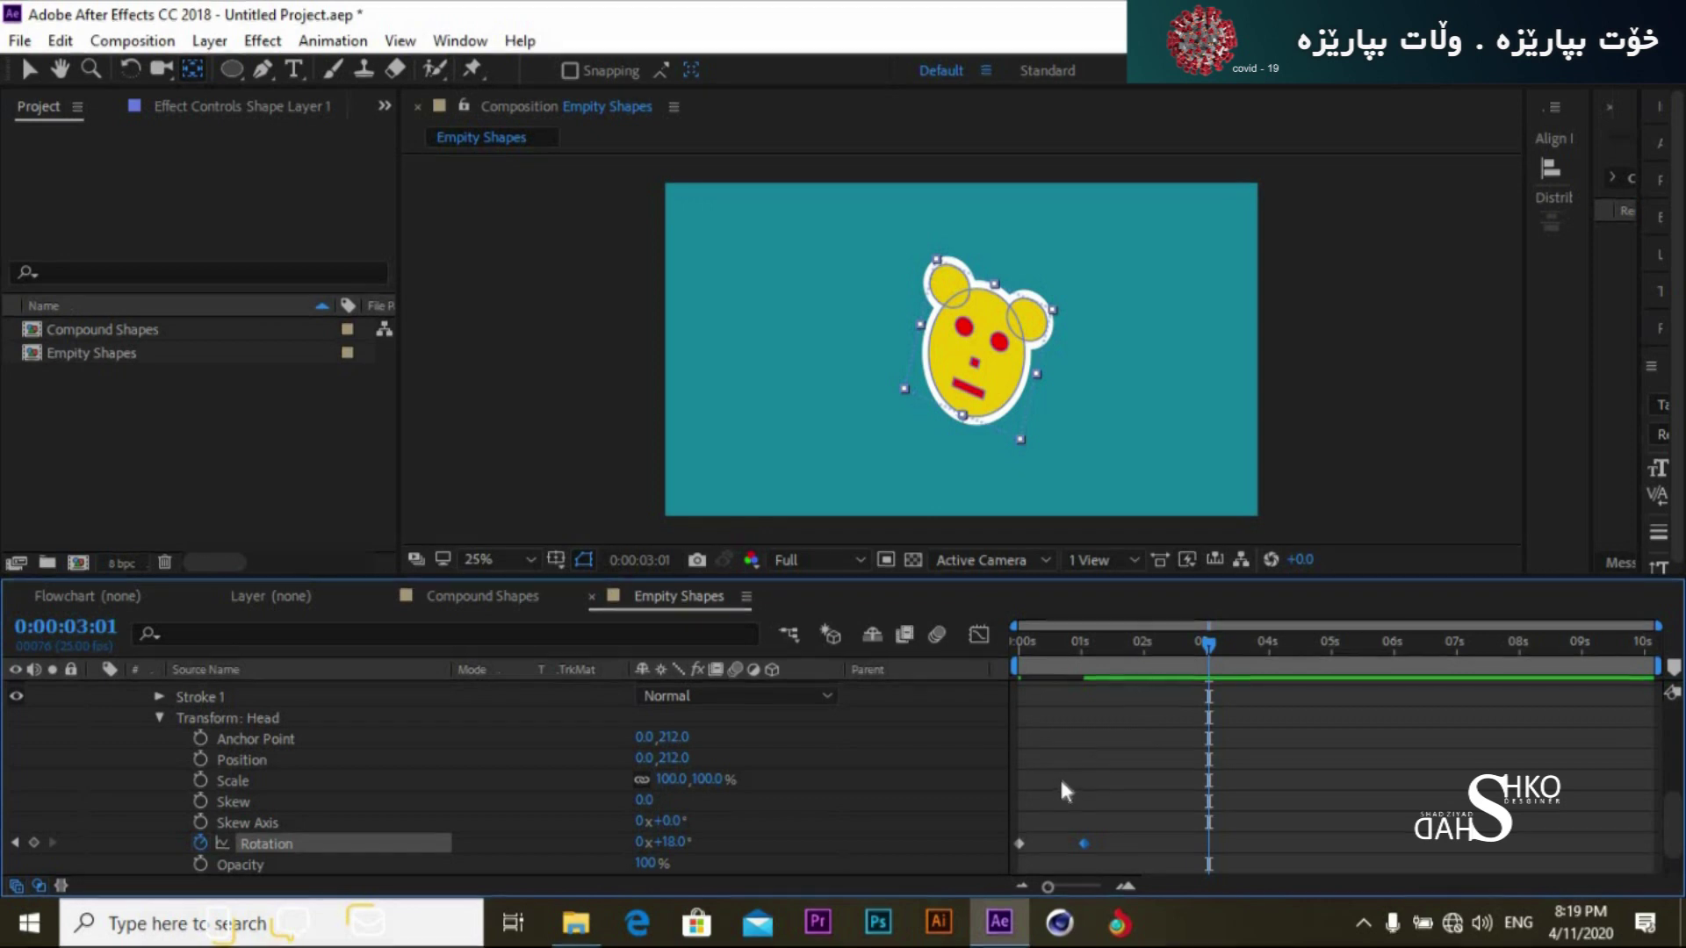
pyautogui.moveTo(1020, 802); pyautogui.dragTo(1010, 866)
pyautogui.hotkey('ctrl', 'c')
pyautogui.hotkey('ctrl', 'v')
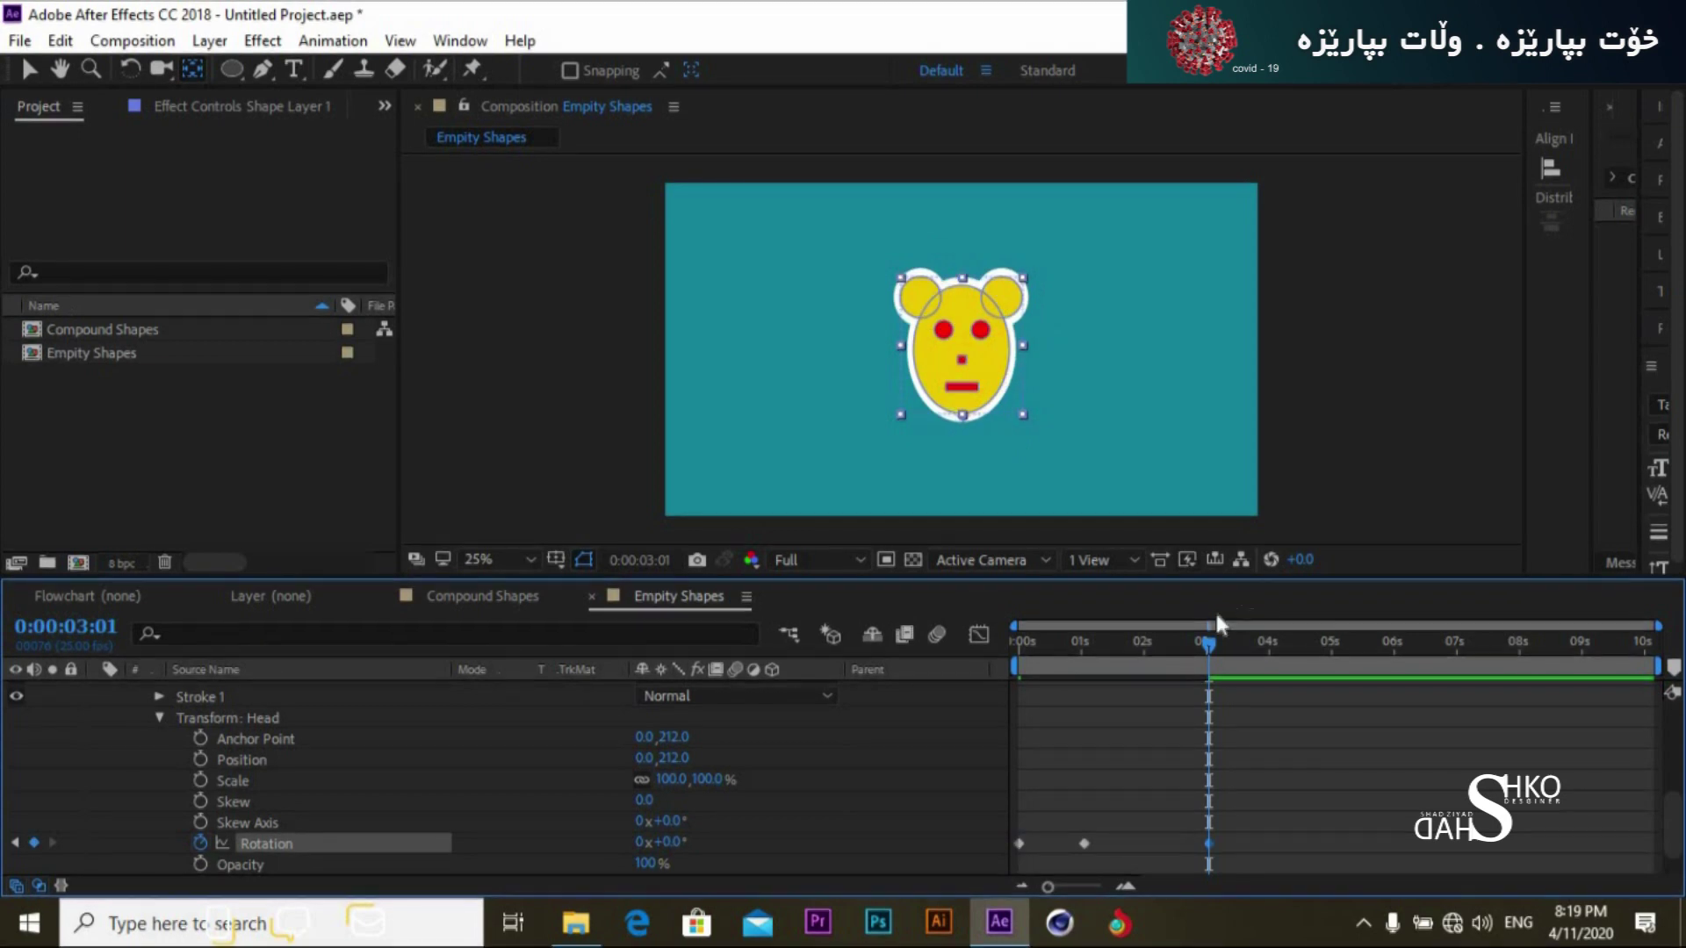
pyautogui.moveTo(1208, 641); pyautogui.dragTo(1331, 657)
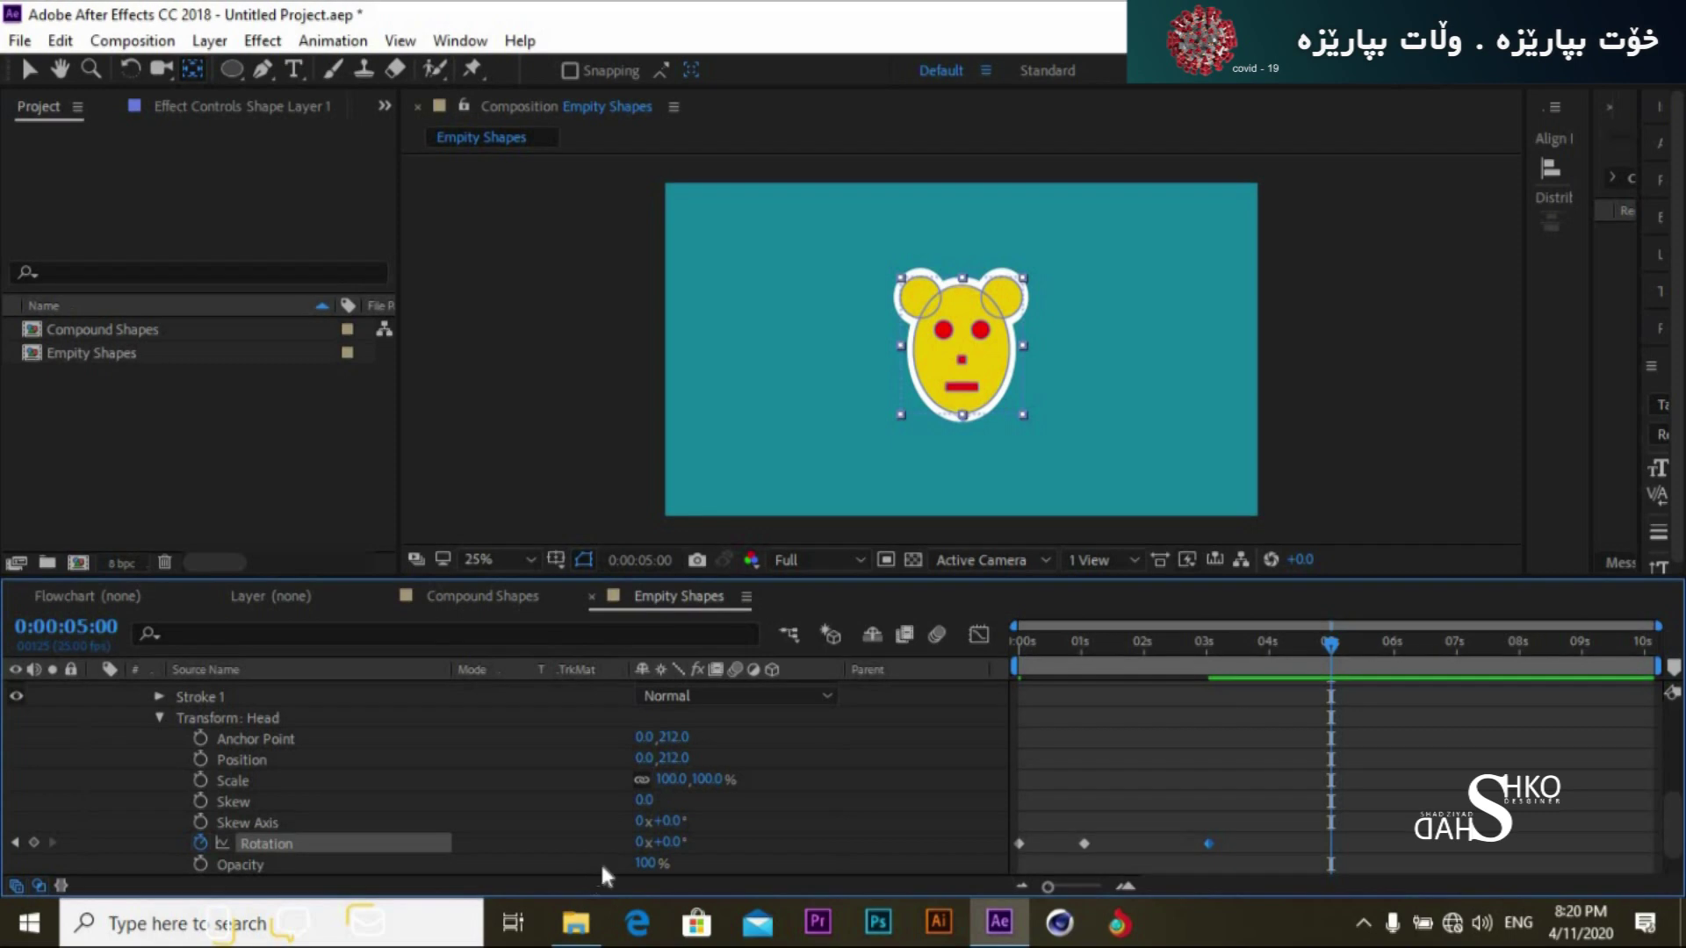
pyautogui.moveTo(661, 850); pyautogui.dragTo(645, 849)
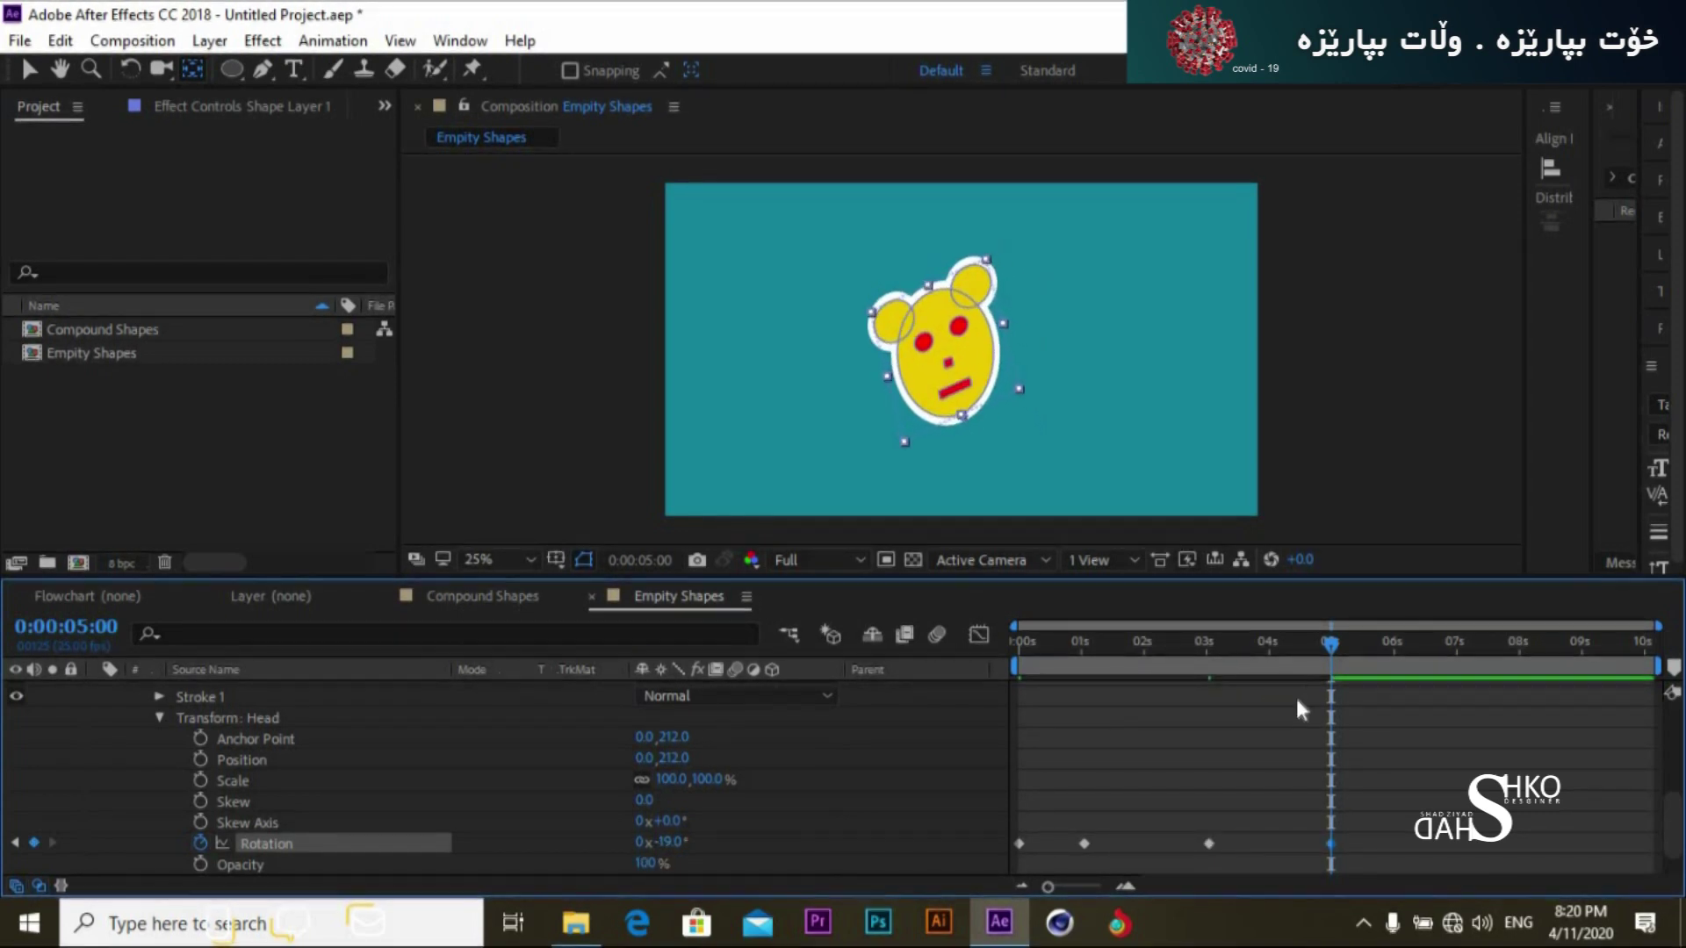
# Step: Apply Easy Ease to all four Head rotation keyframes and preview the animation from the start
pyautogui.moveTo(1386, 836); pyautogui.dragTo(1006, 862)
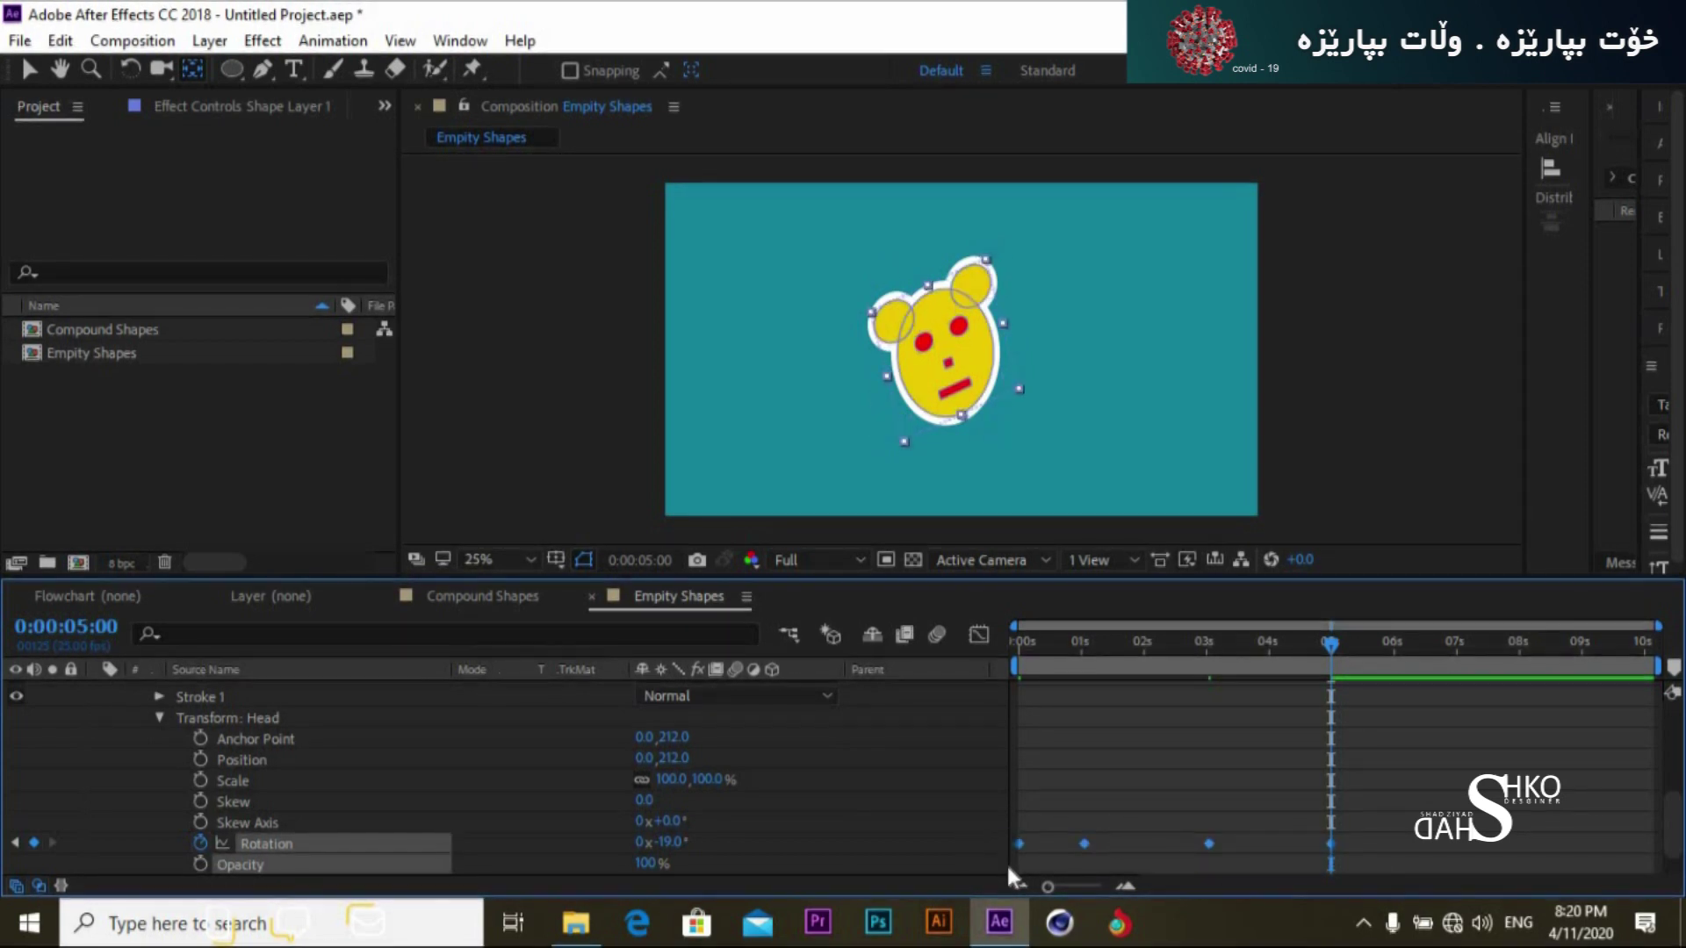
pyautogui.press('F9')
pyautogui.press('Home')
pyautogui.press('space')
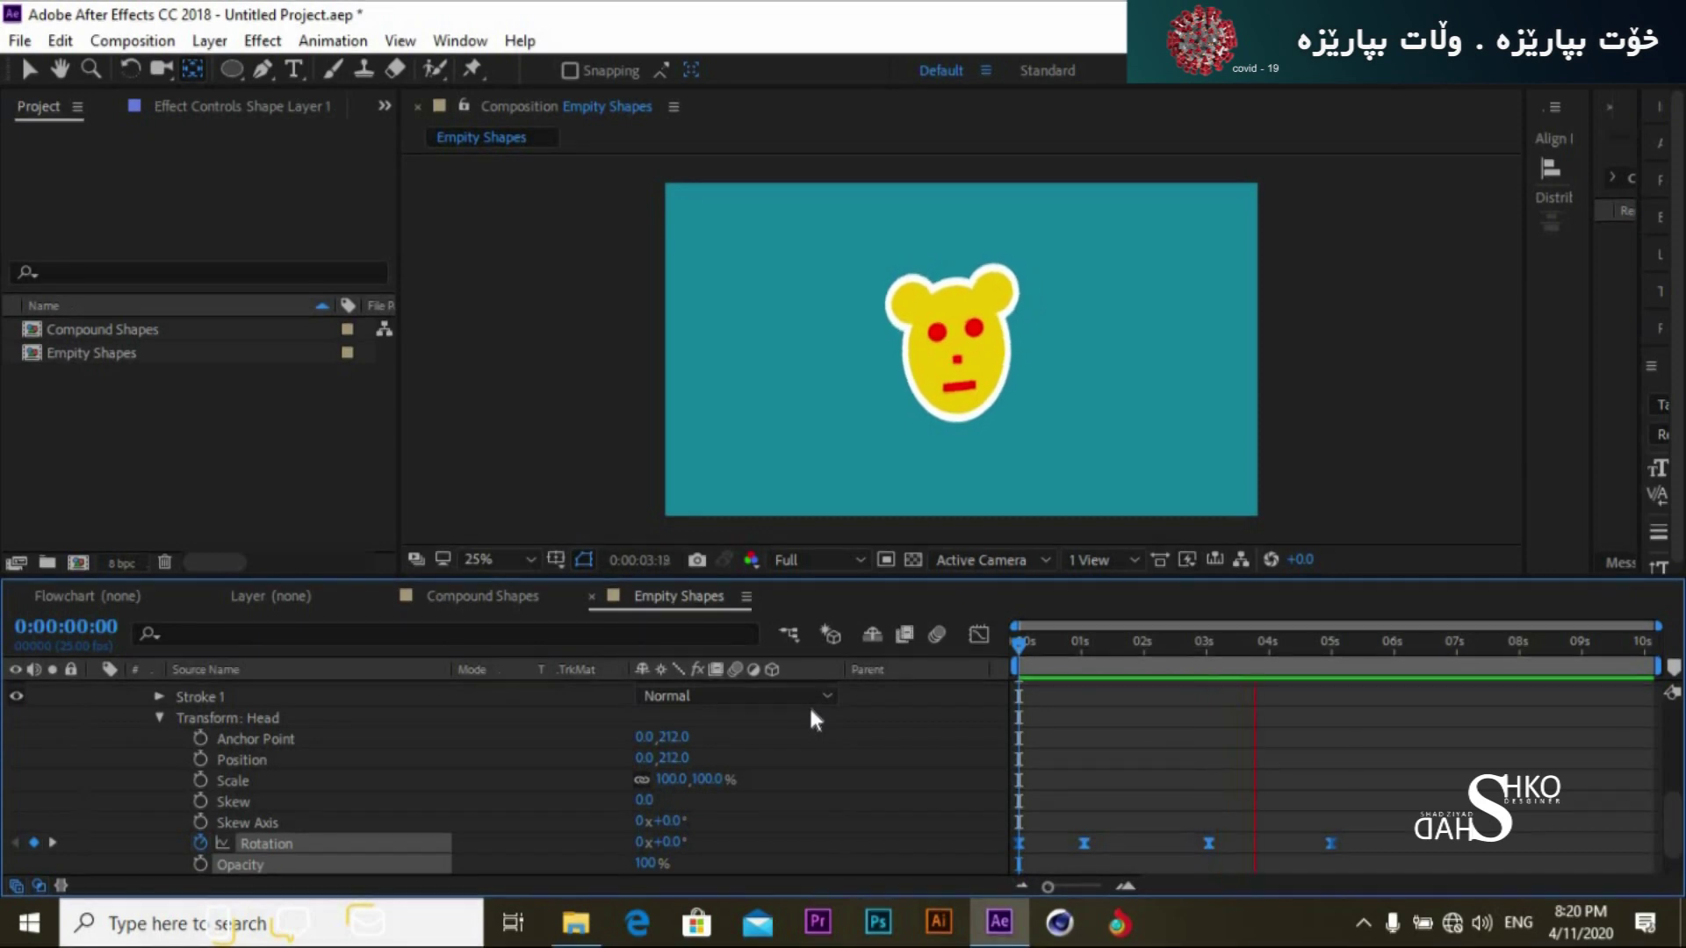
pyautogui.press('space')
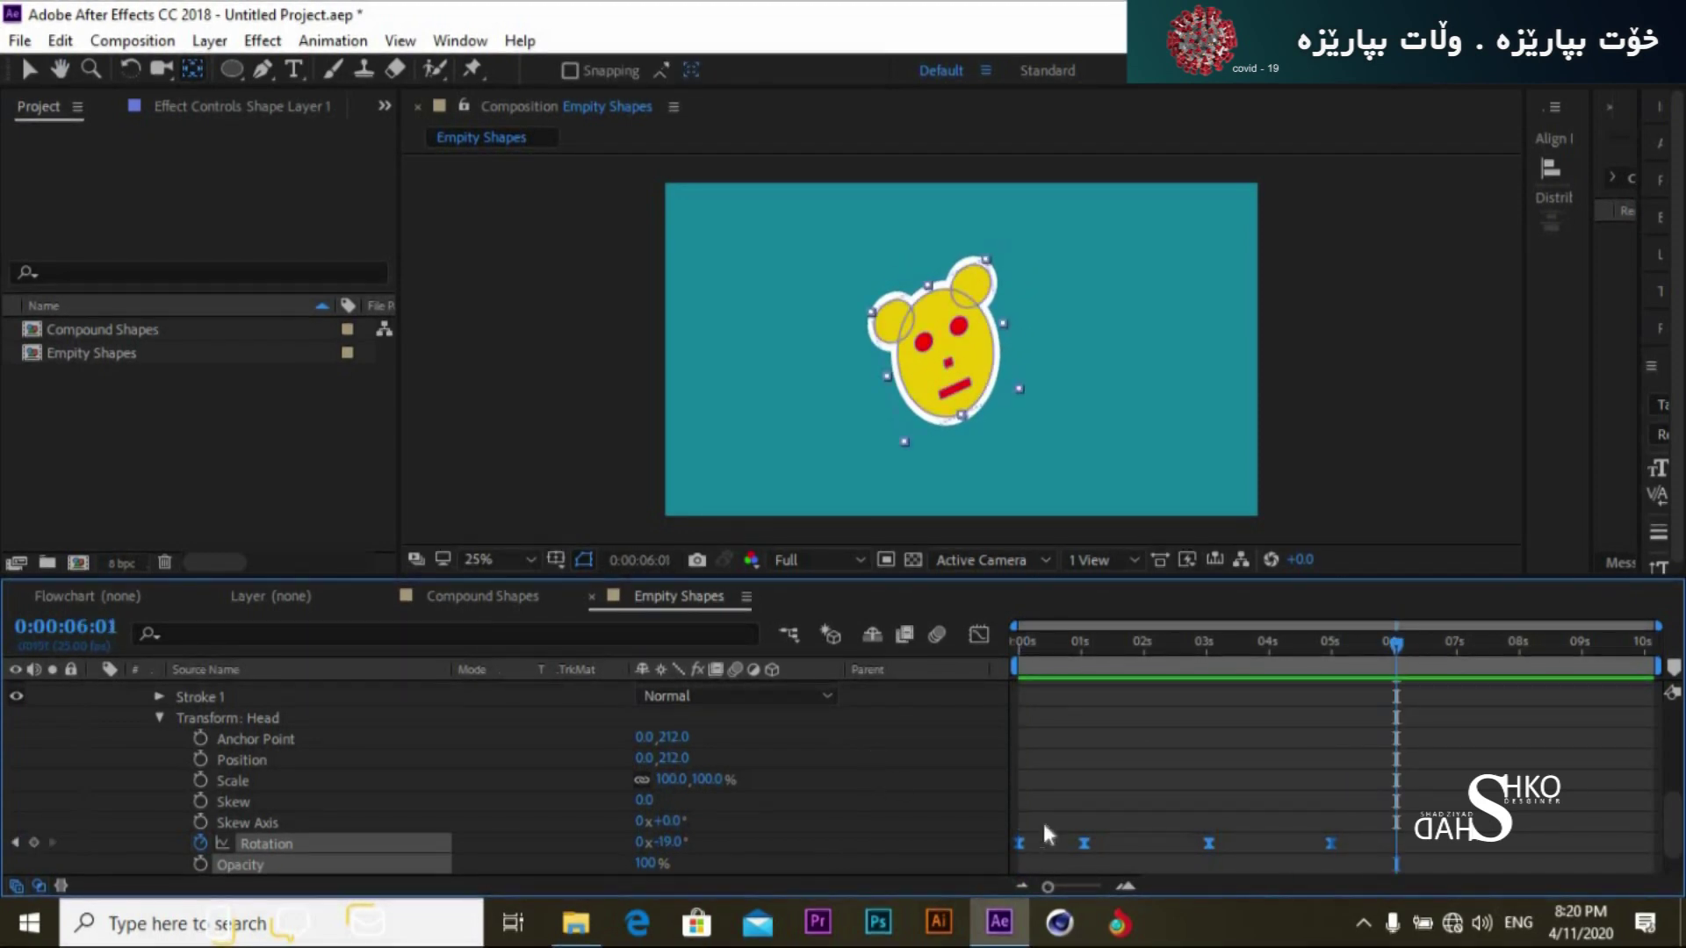
# Step: Copy the first rotation keyframe to 0:00:06:04 and preview the head's swing
pyautogui.click(1014, 847)
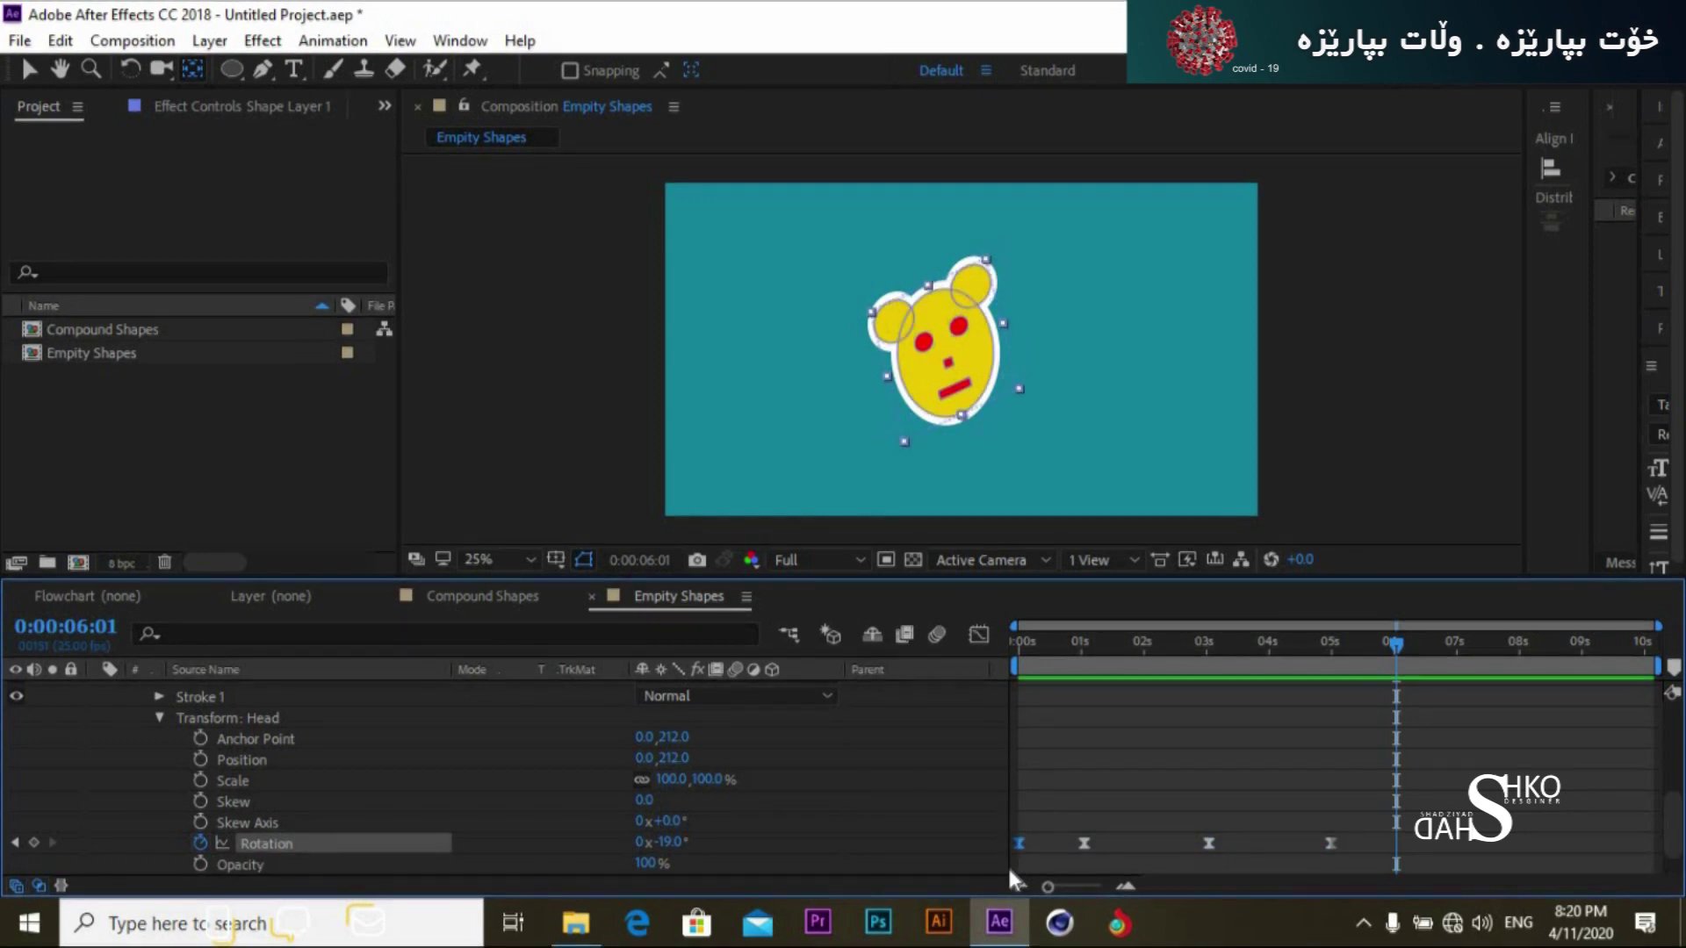
pyautogui.click(1403, 643)
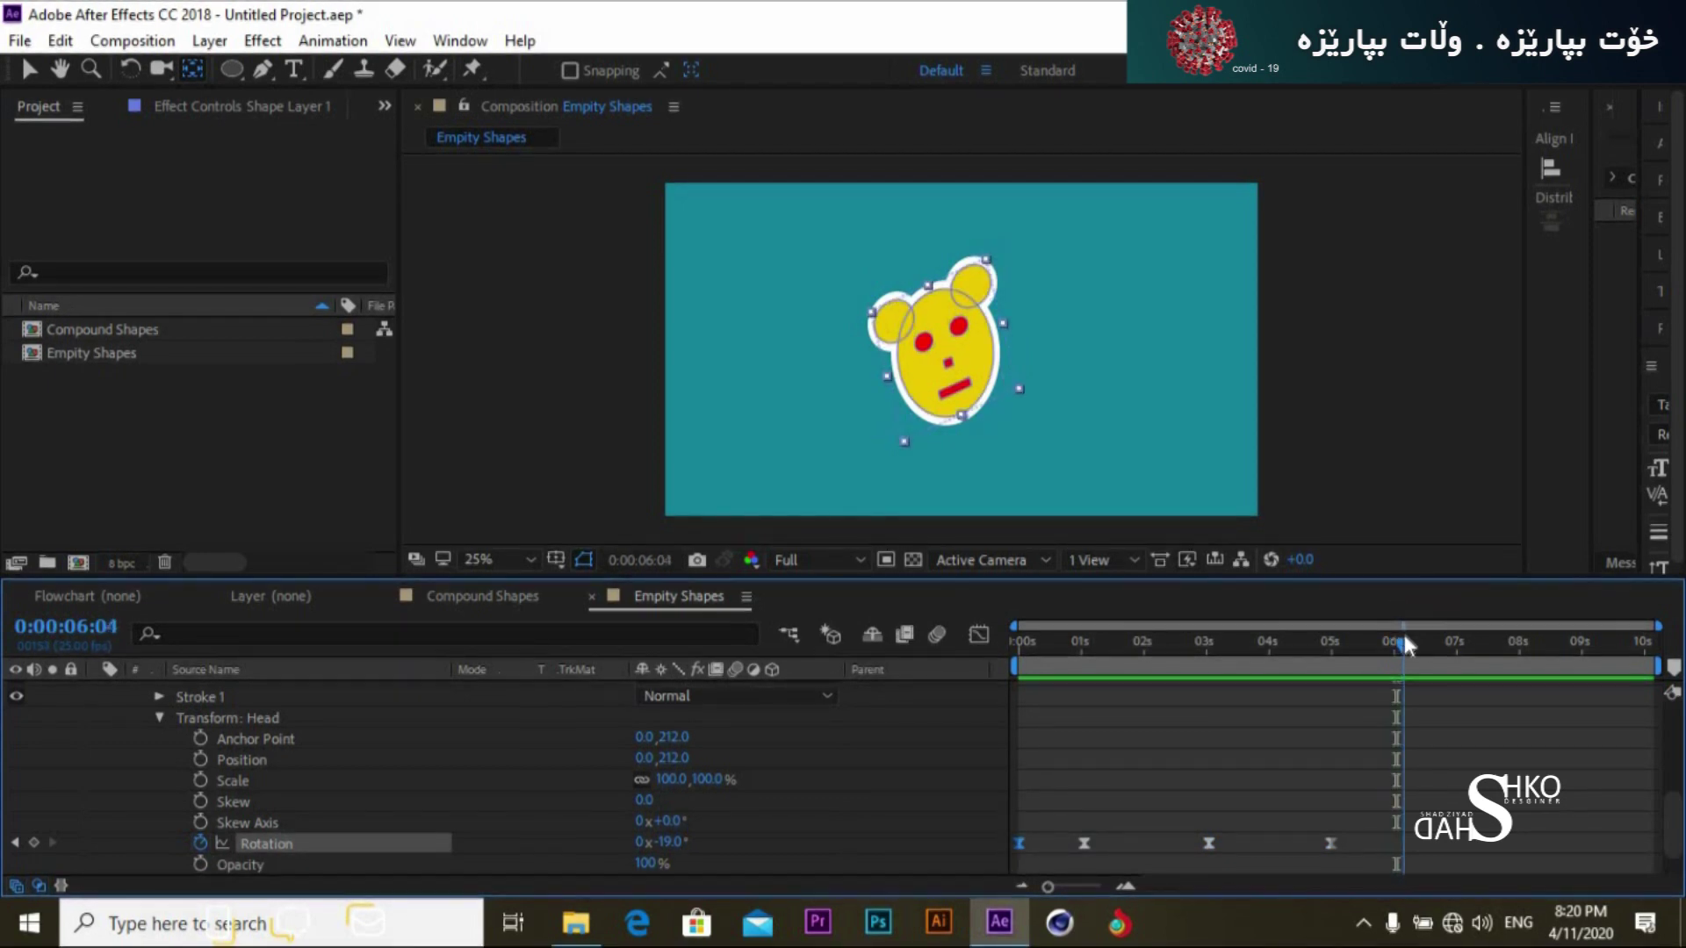
pyautogui.moveTo(1403, 643); pyautogui.dragTo(1199, 687)
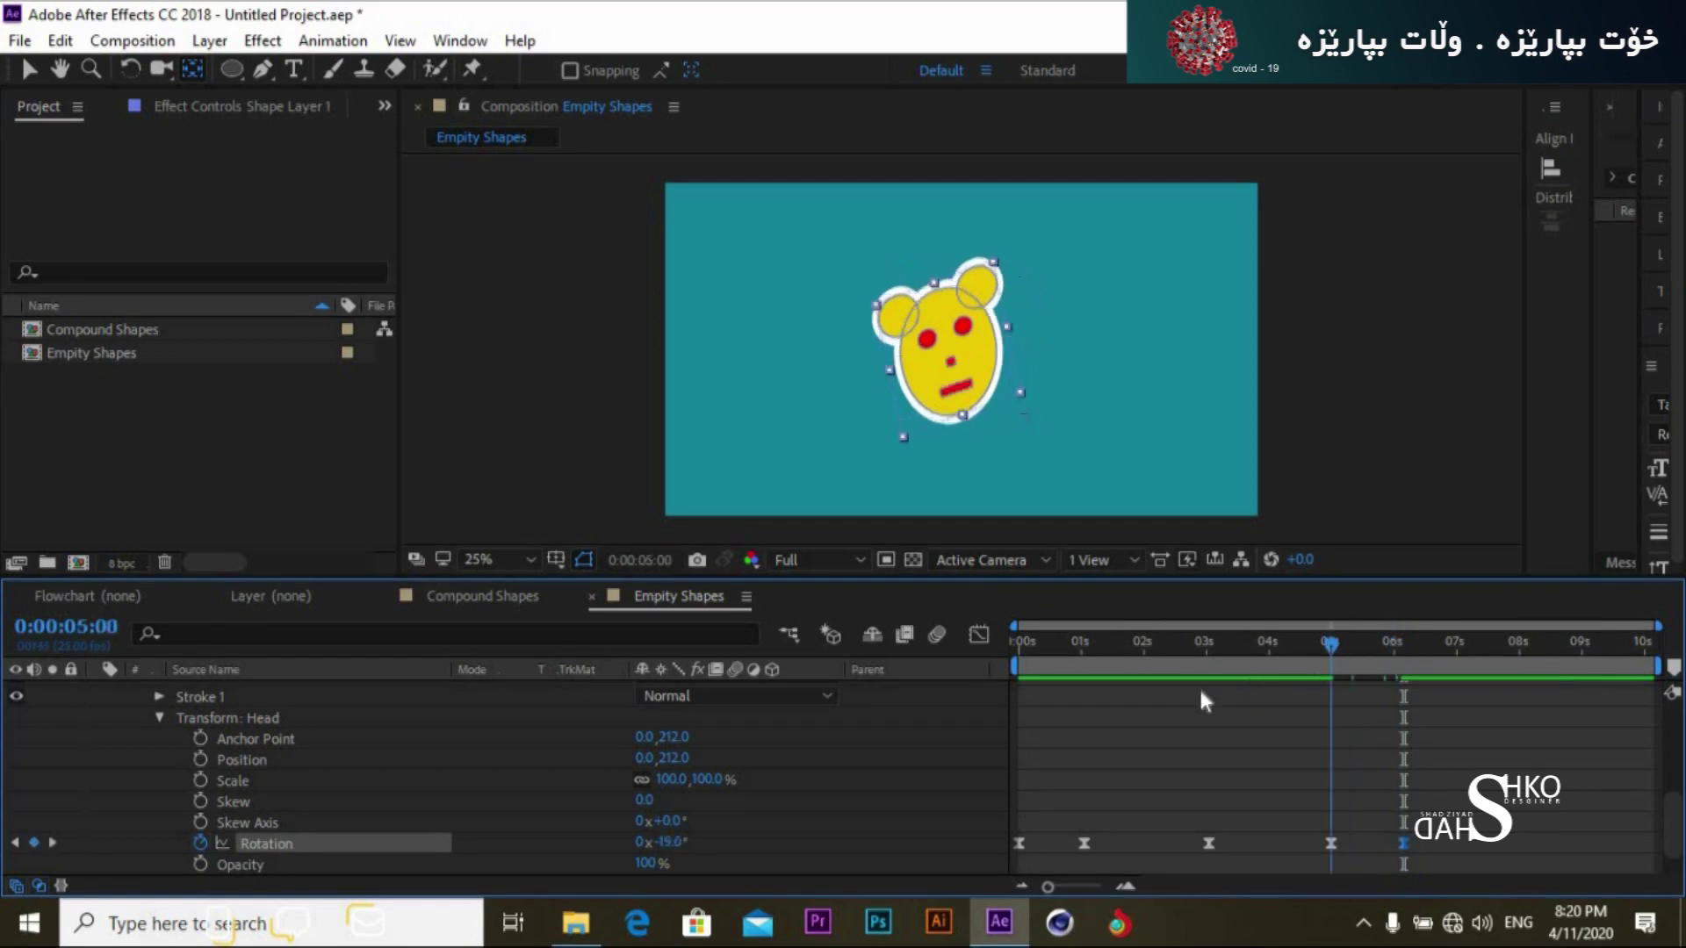
pyautogui.press('space')
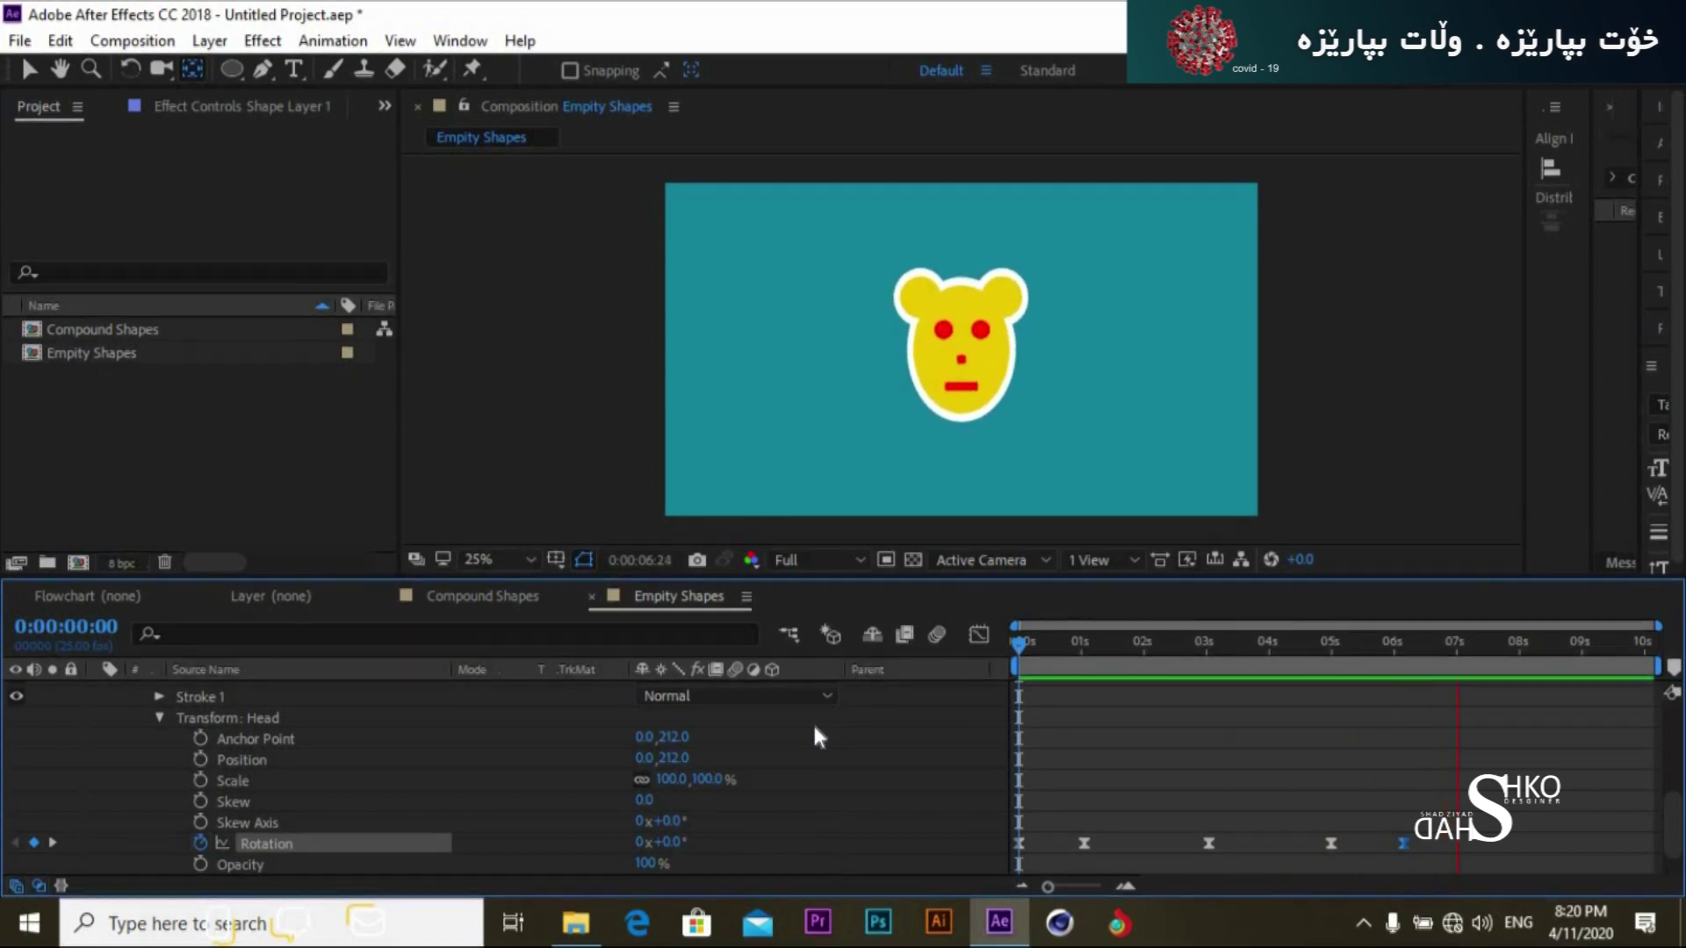
pyautogui.press('space')
# Step: Collapse the Head transform and Shape Layer 1, and clear the selection
pyautogui.click(159, 717)
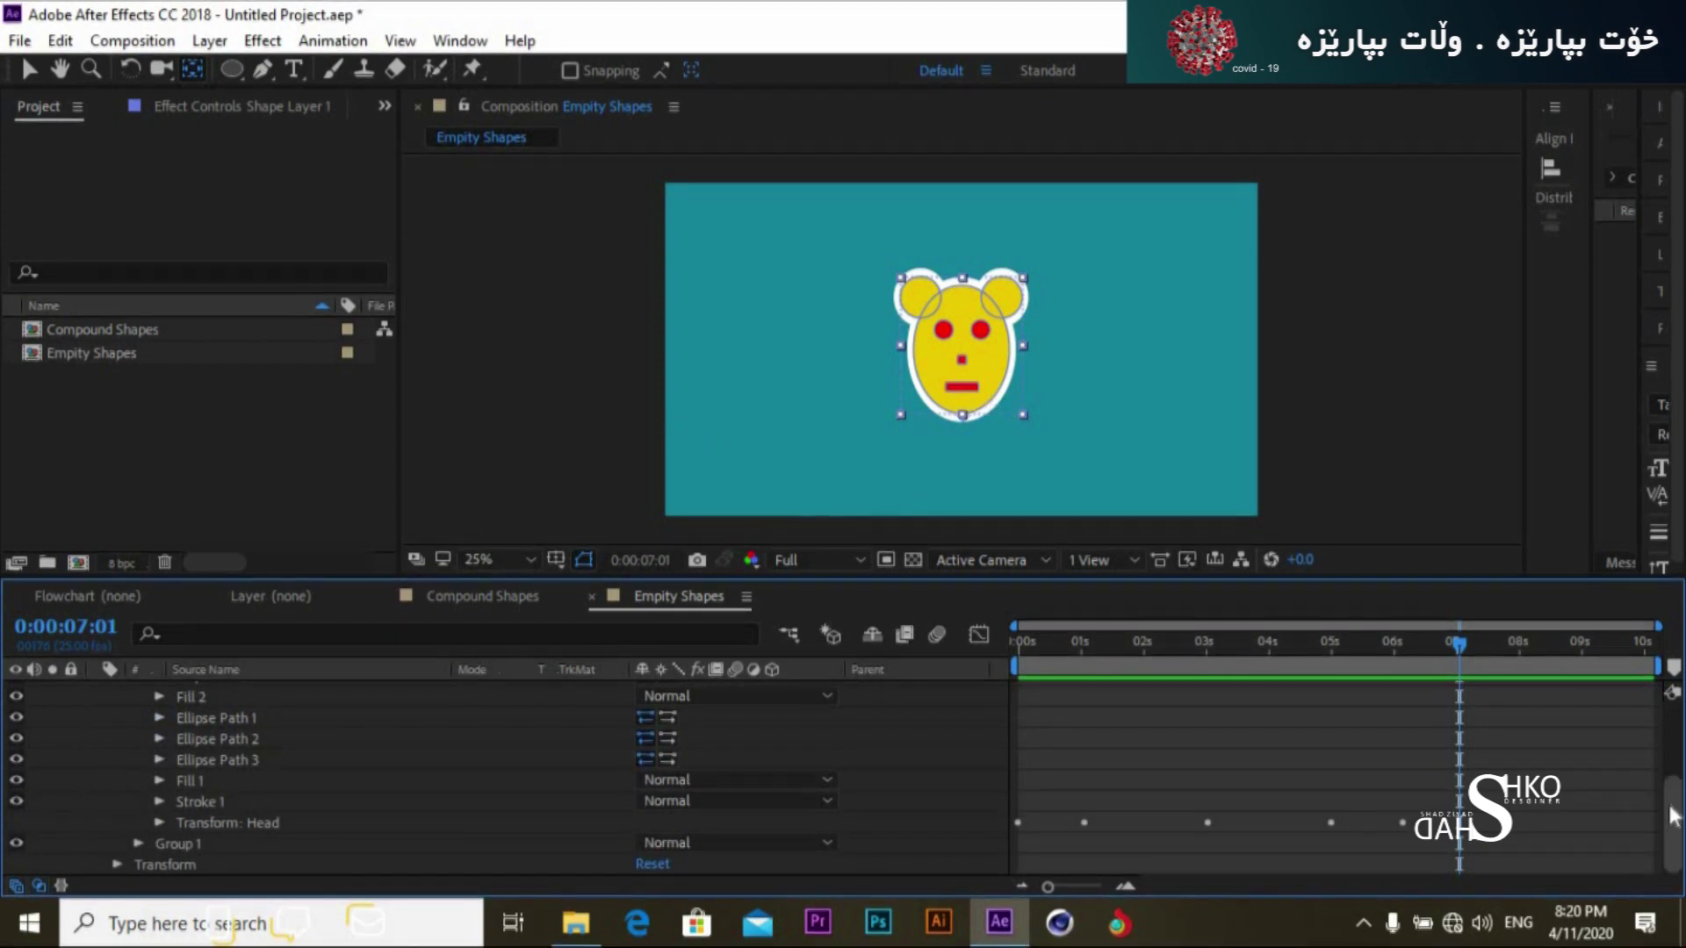
pyautogui.scroll(5, 1654, 822)
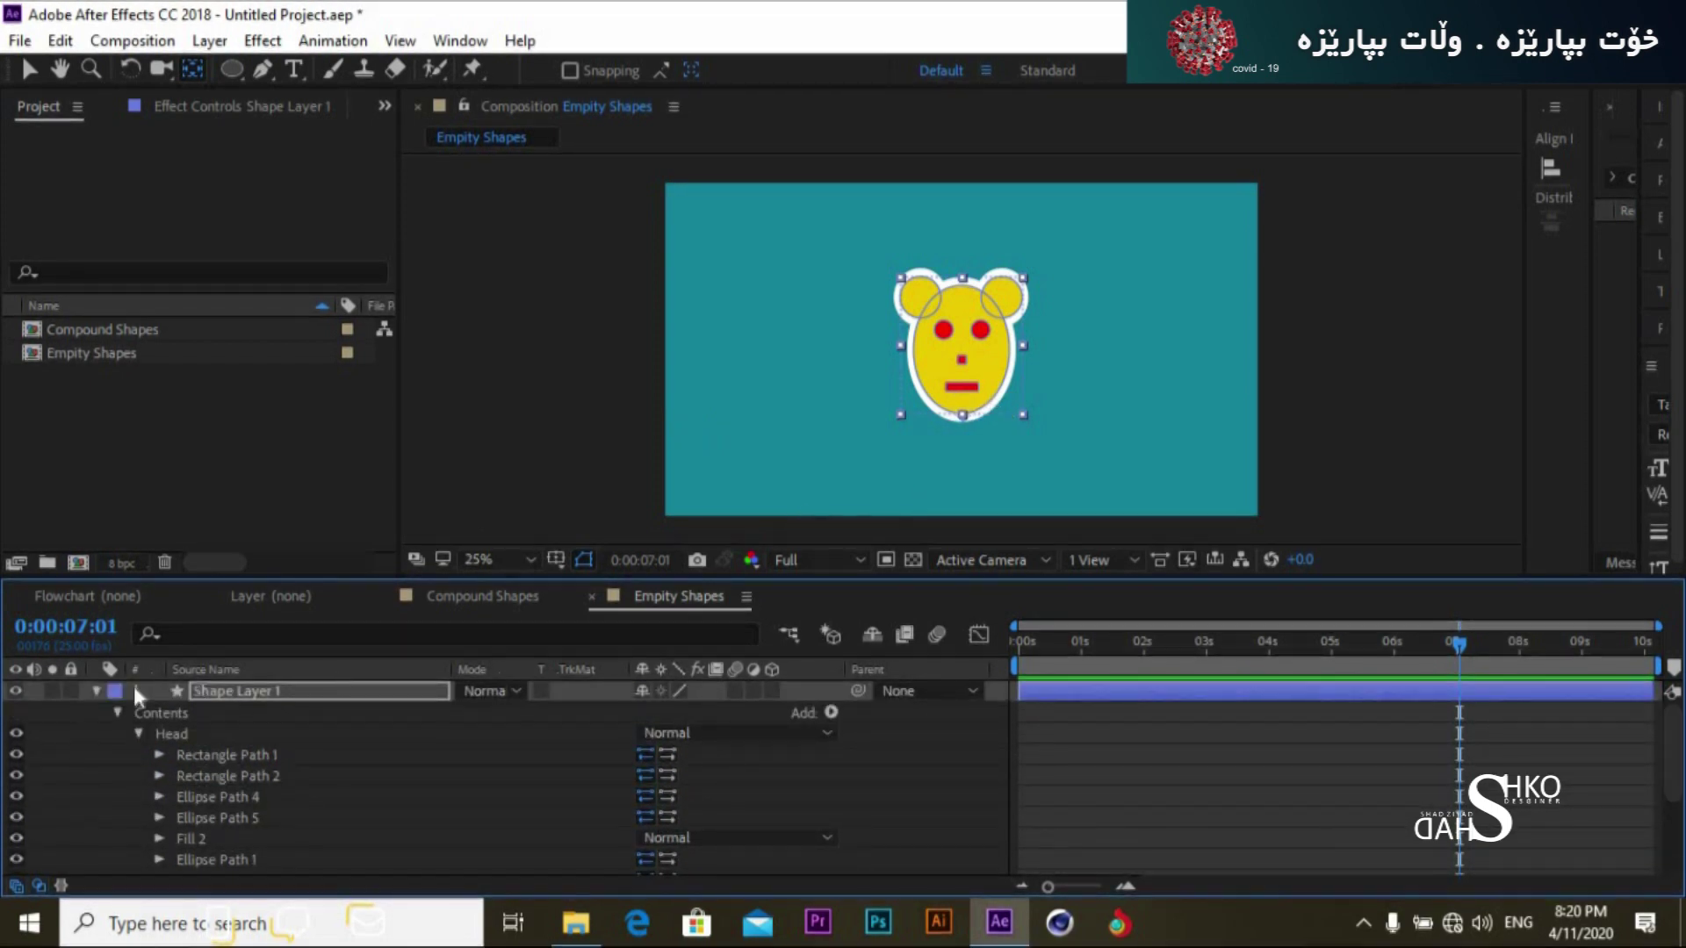
pyautogui.click(94, 691)
pyautogui.click(271, 751)
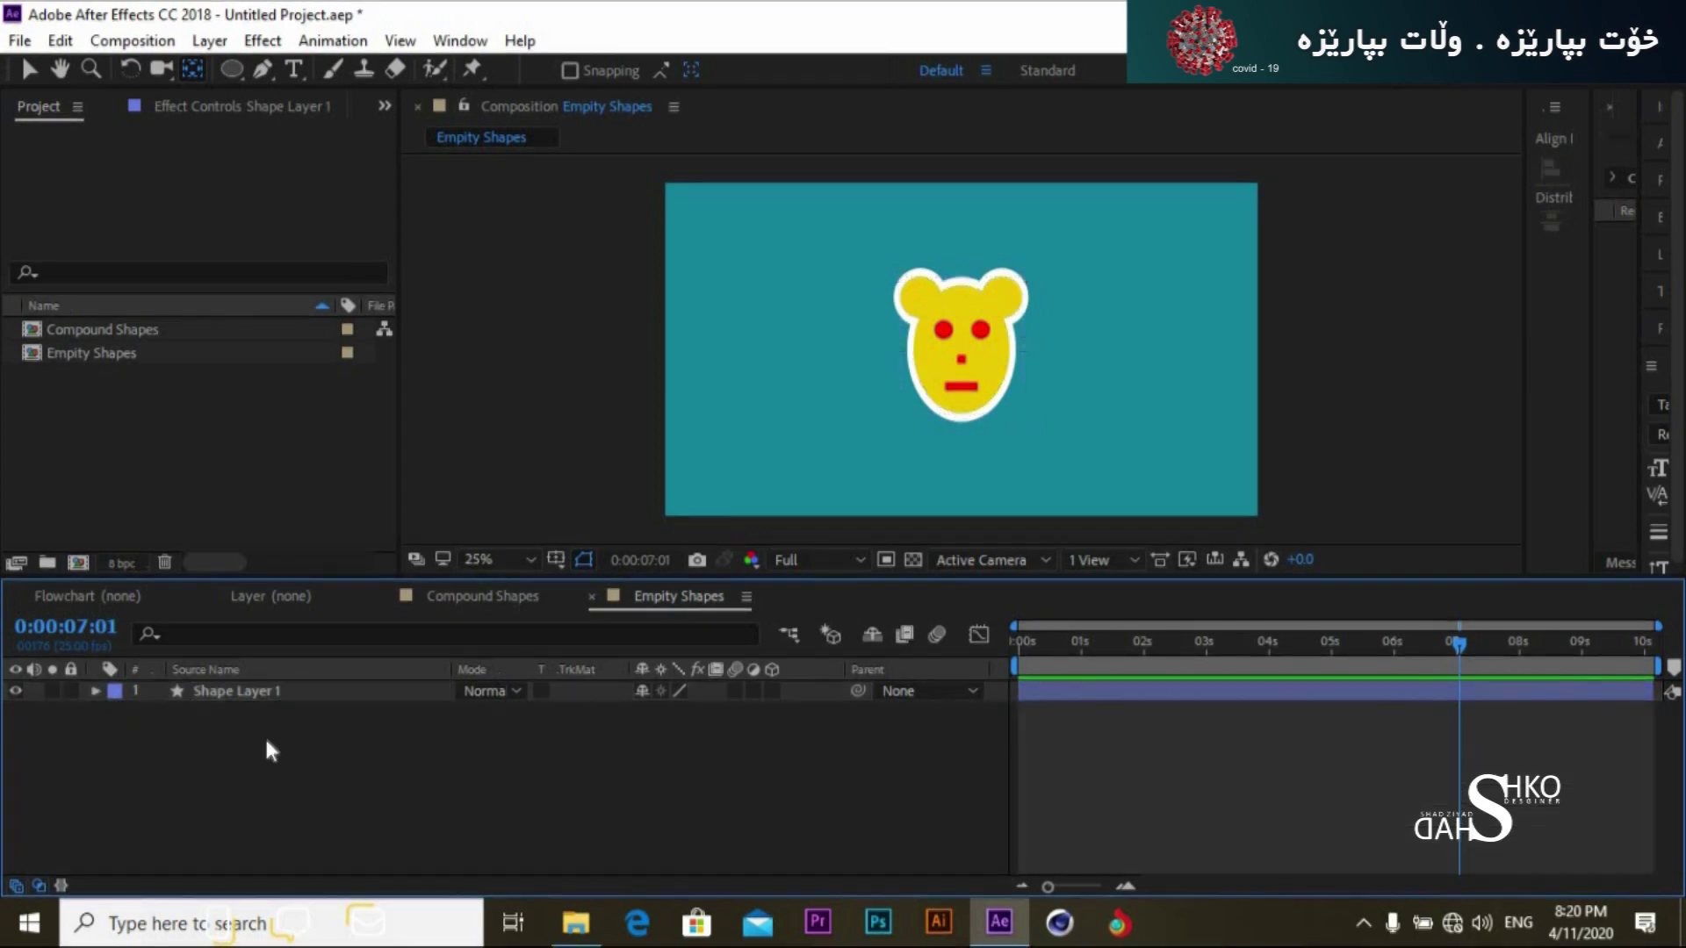